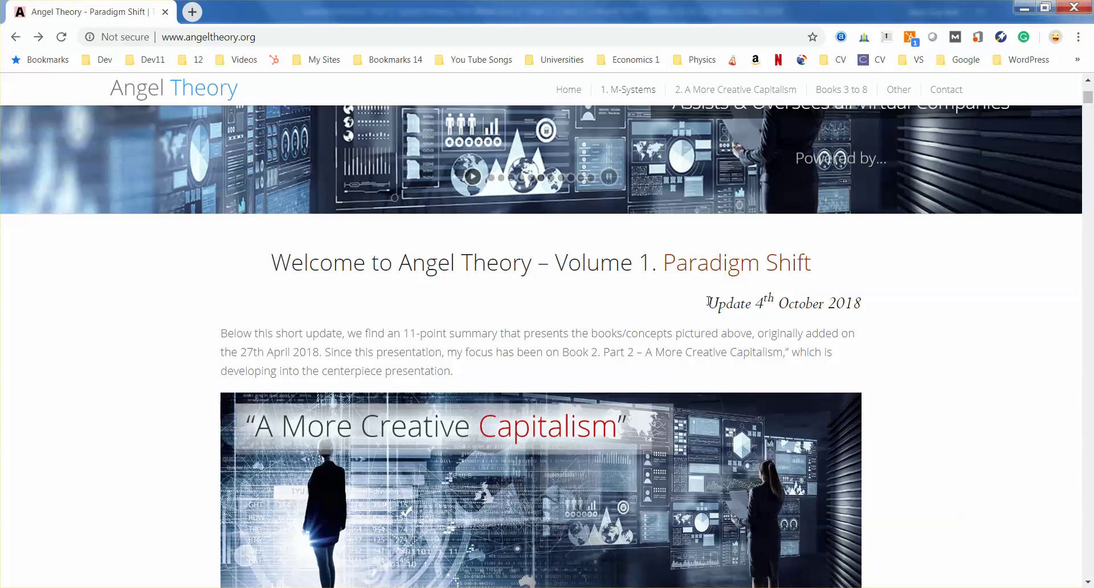
- Highlight the 4th October 2018 update line on the Angel Theory home page and return to the page's opening banner
{"action": "left_click_drag", "start_coordinate": [711, 306], "coordinate": [892, 307]}
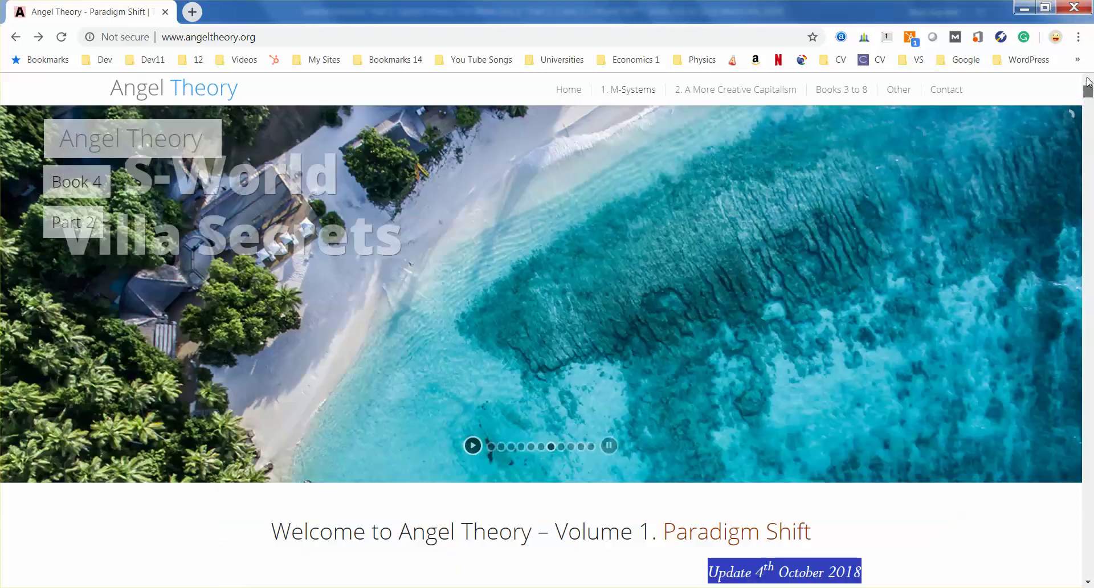
{"action": "left_click_drag", "start_coordinate": [1086, 98], "coordinate": [1086, 84]}
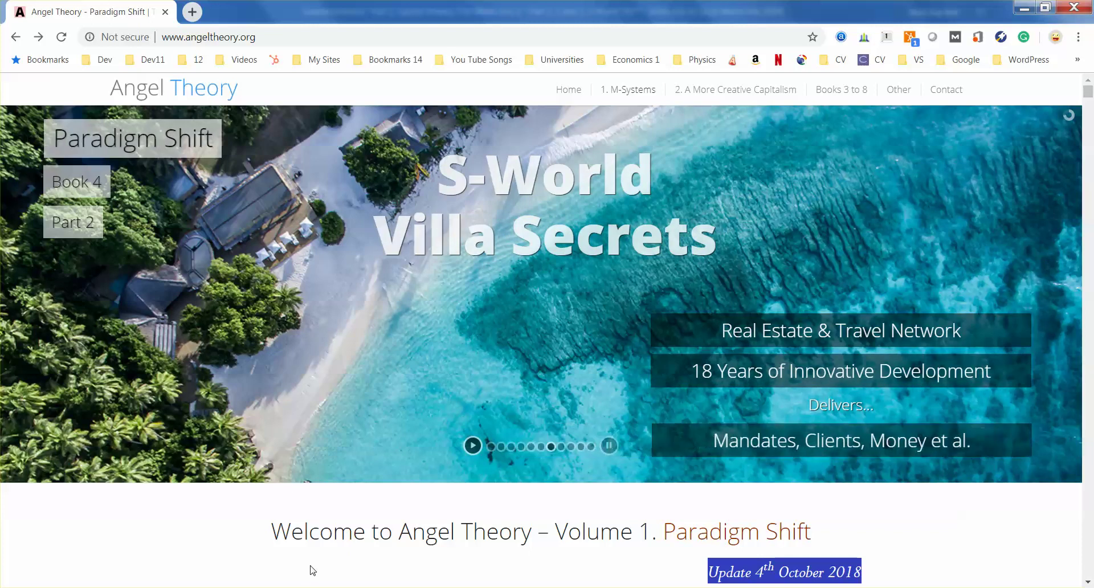
{"action": "left_click", "coordinate": [398, 541]}
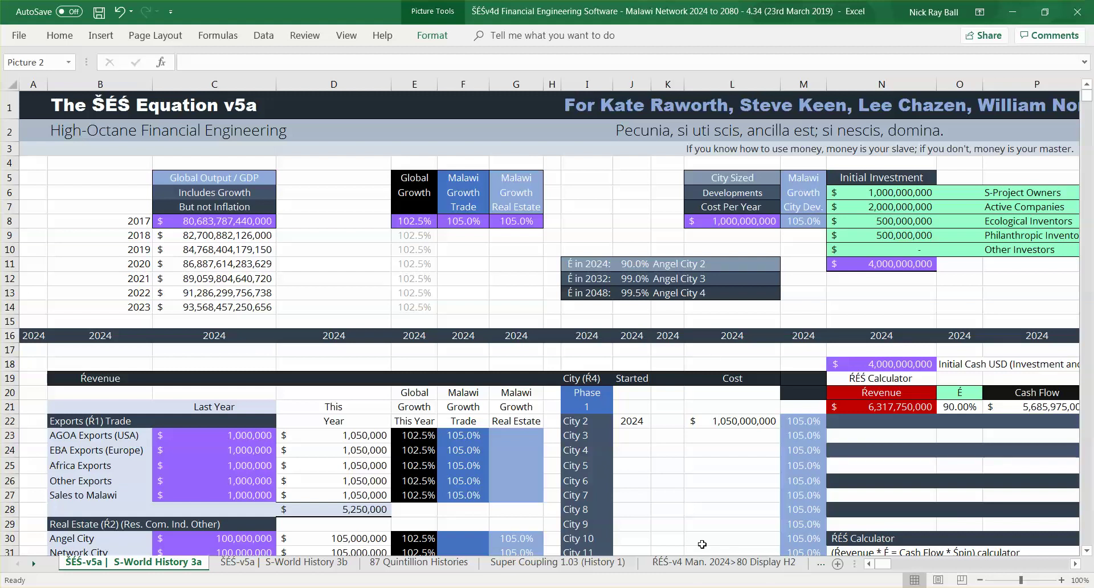
- In the Excel workbook, open the ŔÉŚ-v4 Man. 2024>80 Display H2 sheet and inspect the 2024 calculator headings and Aid formula
{"action": "left_click", "coordinate": [725, 564]}
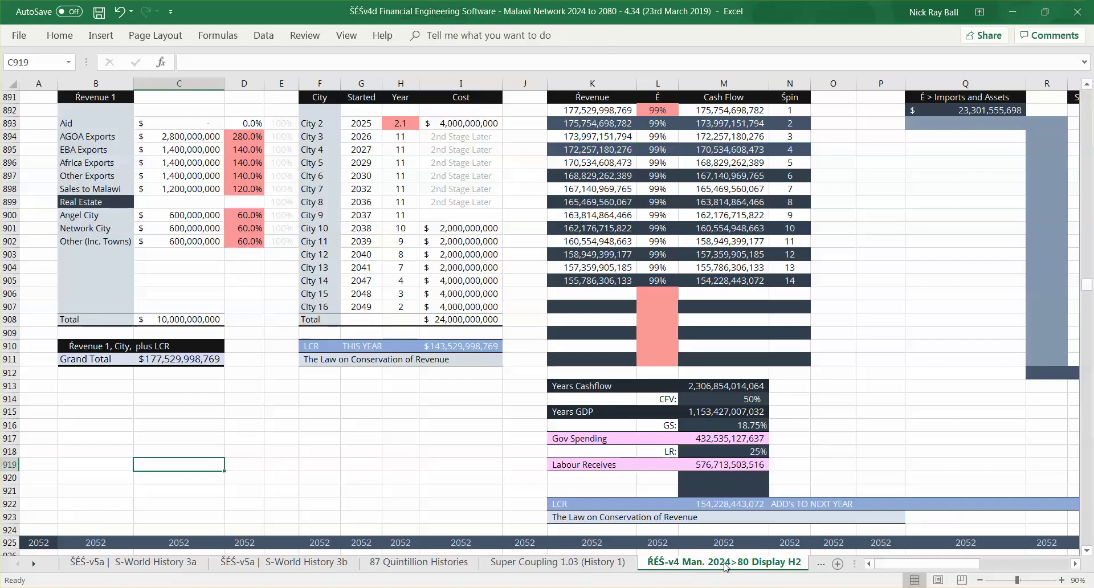
{"action": "left_click_drag", "start_coordinate": [1087, 288], "coordinate": [1088, 95]}
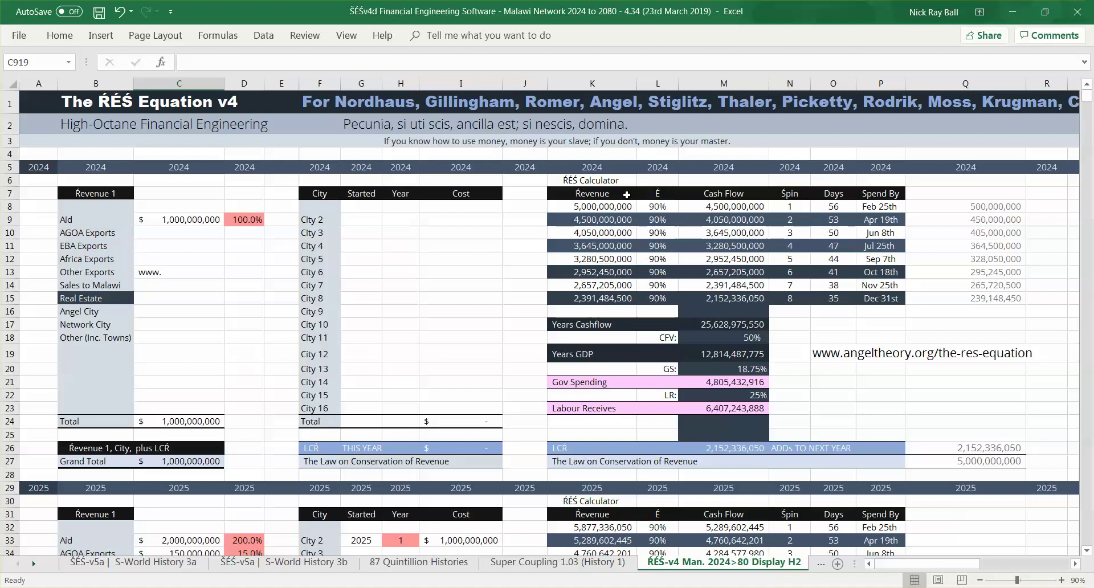
{"action": "left_click", "coordinate": [628, 195]}
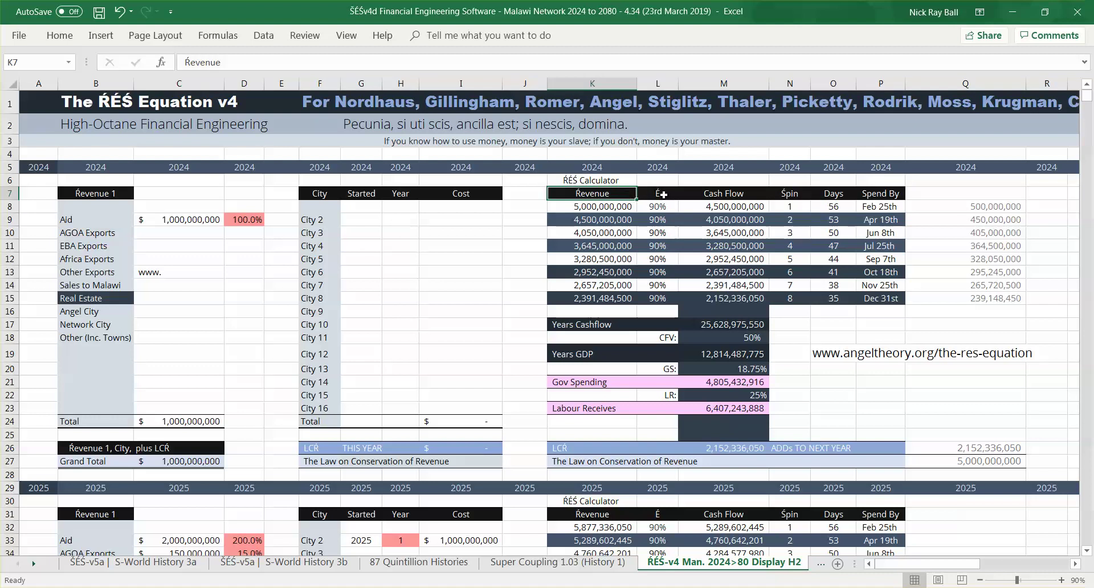
{"action": "left_click", "coordinate": [662, 194]}
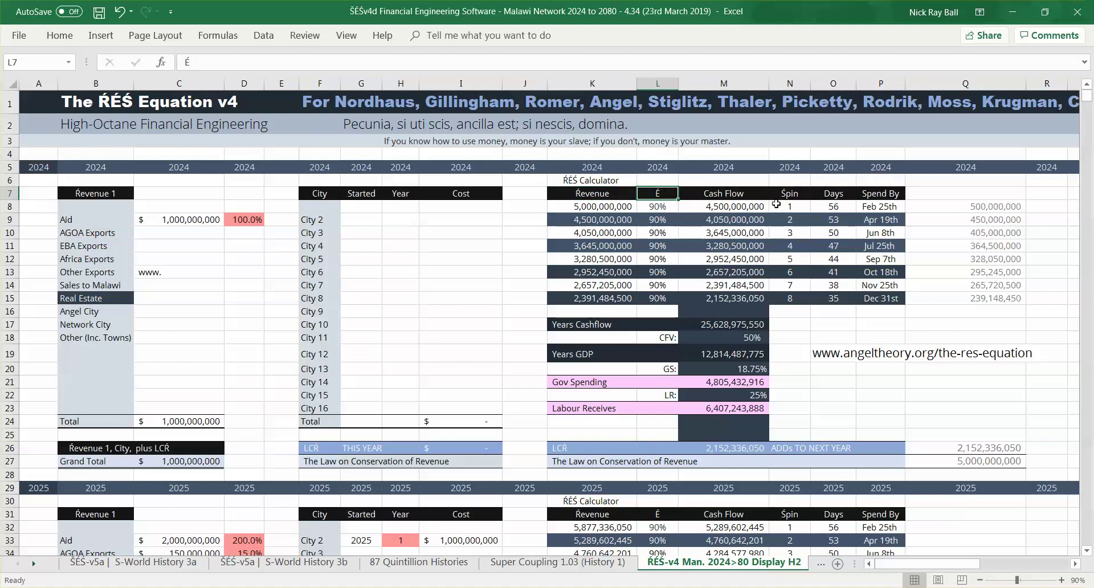
{"action": "left_click", "coordinate": [793, 193]}
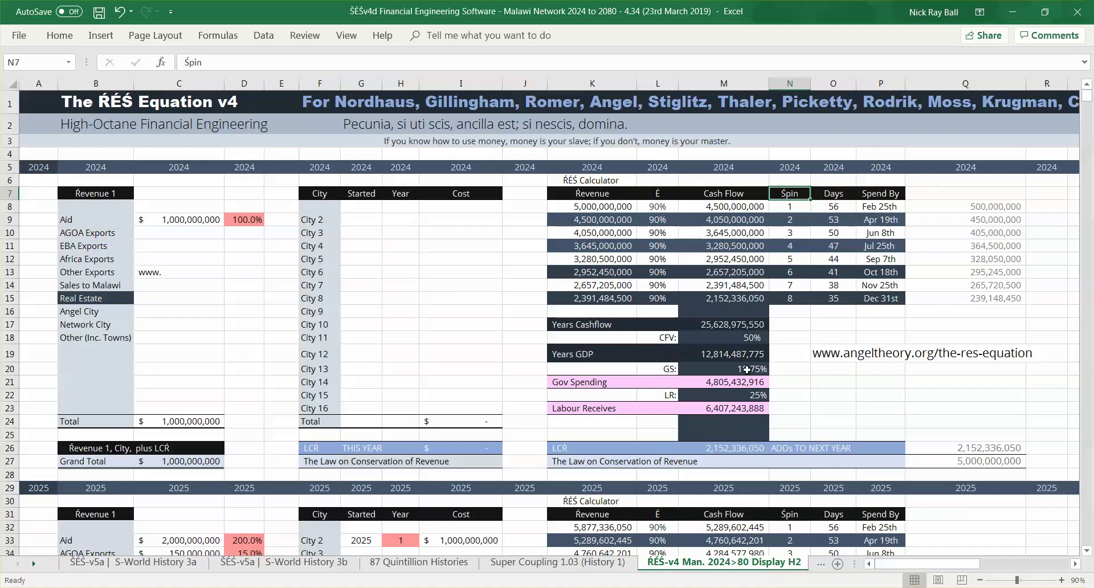
{"action": "left_click", "coordinate": [177, 223]}
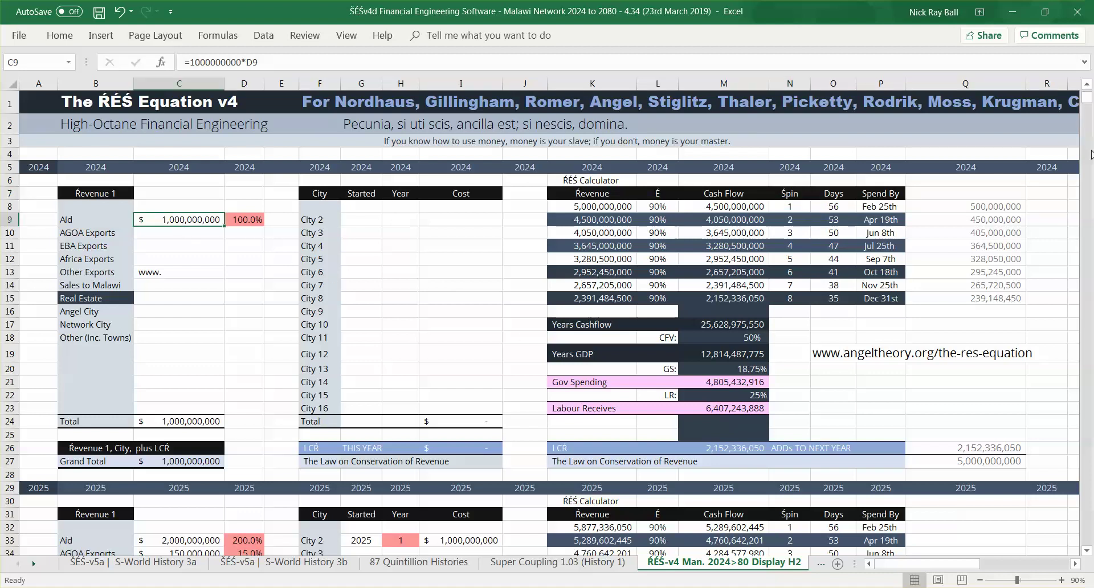
- Examine the 2025 and 2026 blocks, inspecting the 2026 development costs of City 2 and City 3
{"action": "left_click", "coordinate": [1085, 240]}
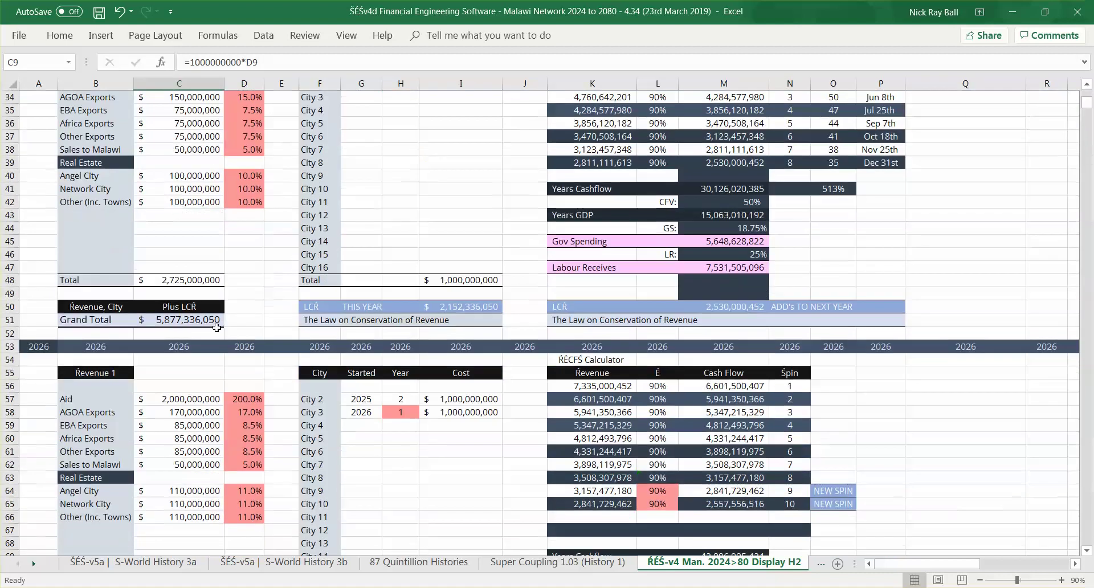
{"action": "left_click", "coordinate": [446, 397]}
{"action": "left_click", "coordinate": [446, 409]}
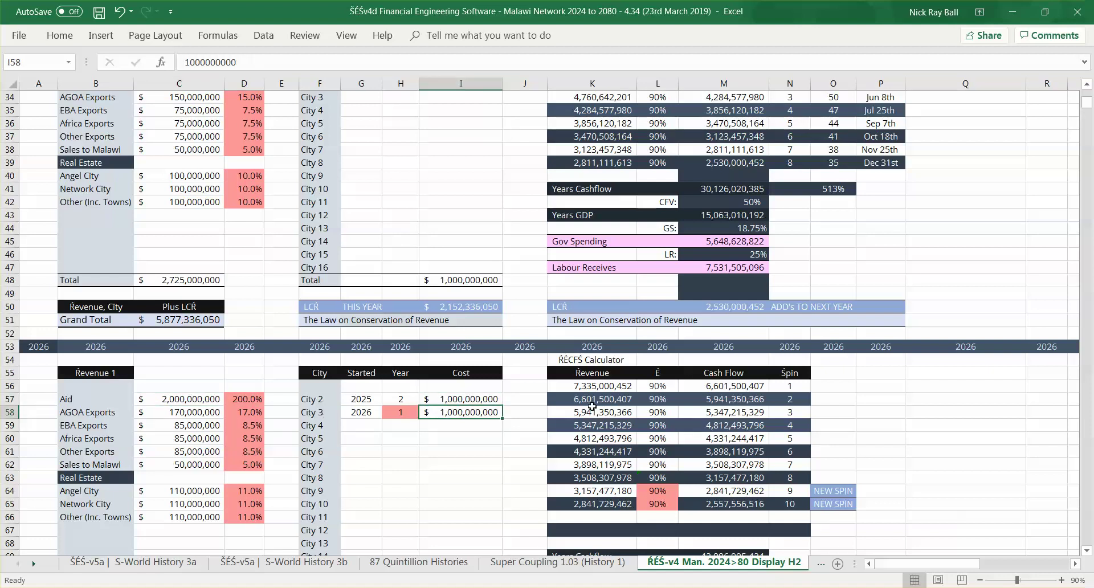
- Open the ŠÉŚ-v5a | S-World History 3a sheet and inspect the 2024 calculator's Revenue heading and Śpin cell, plus the 2017 Global Growth input
{"action": "left_click", "coordinate": [104, 562]}
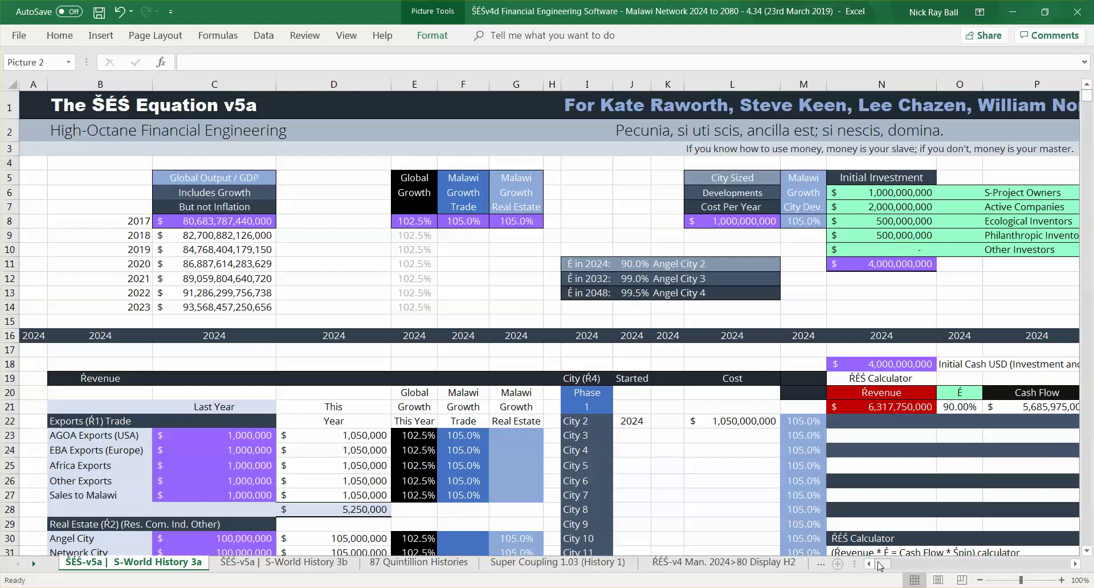
{"action": "left_click_drag", "start_coordinate": [884, 567], "coordinate": [887, 567]}
{"action": "left_click", "coordinate": [678, 393]}
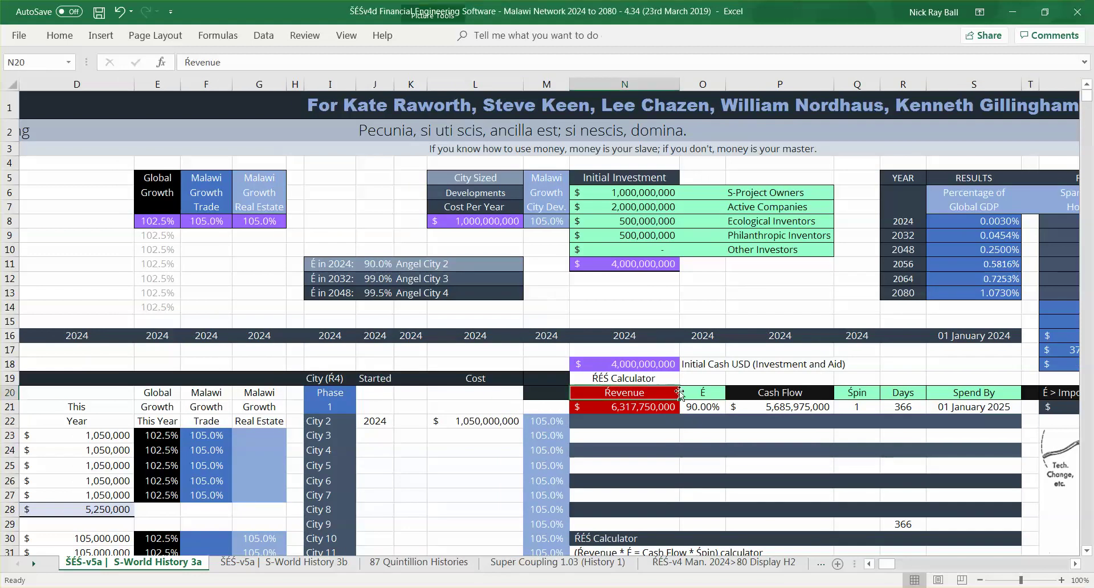
{"action": "left_click", "coordinate": [858, 407]}
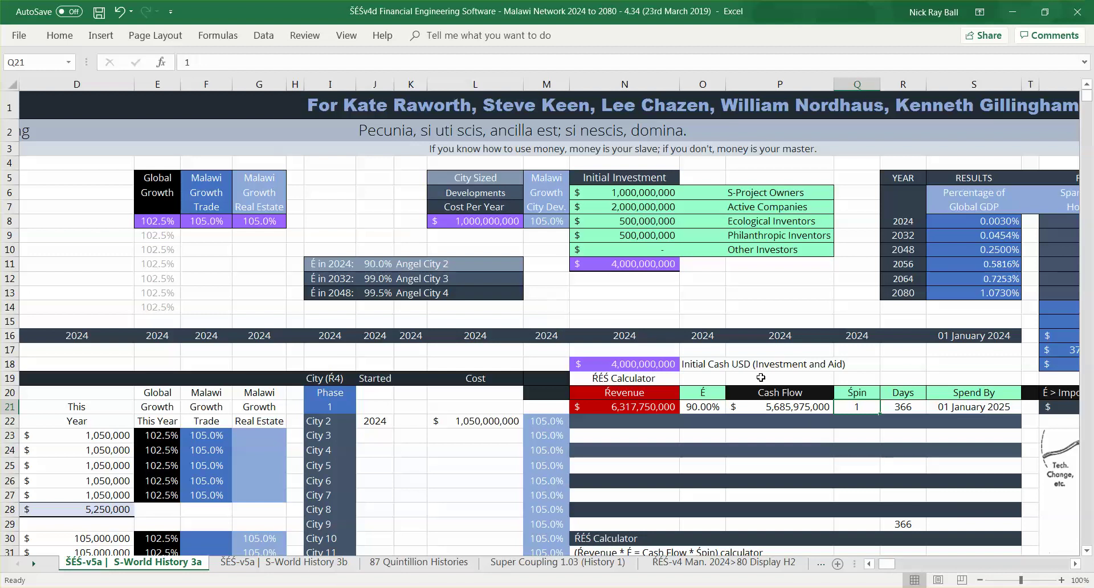
{"action": "left_click_drag", "start_coordinate": [890, 563], "coordinate": [876, 566]}
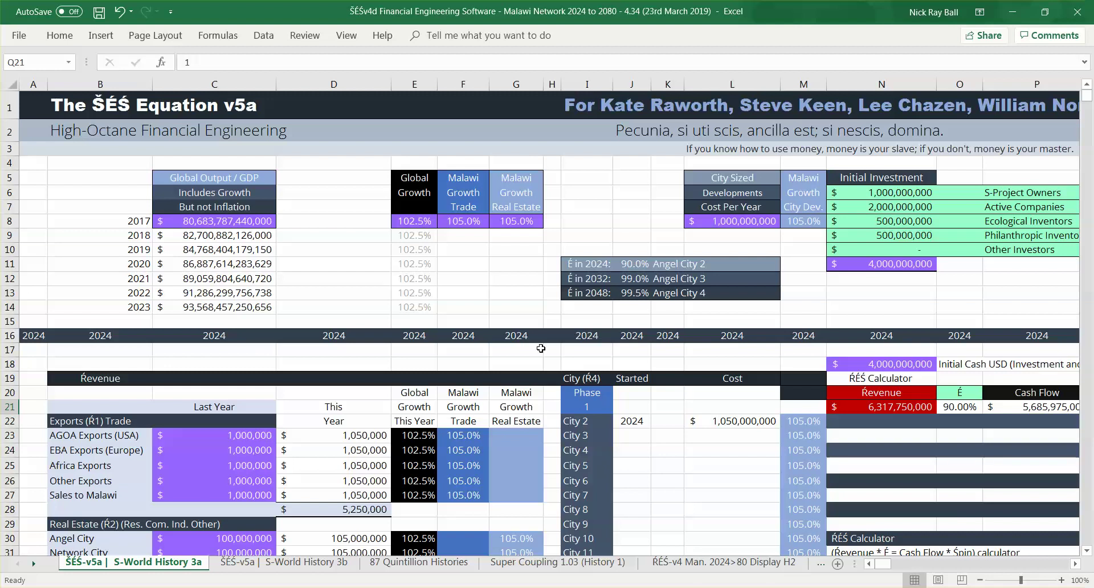
{"action": "left_click", "coordinate": [417, 218]}
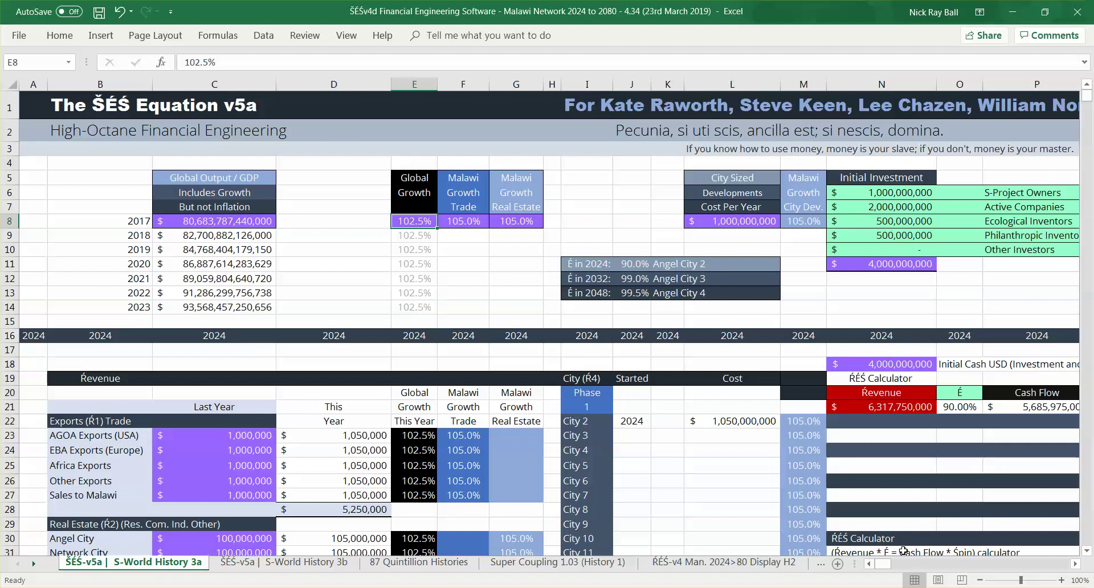
- Review the 2024 ŔÉŚ Calculator block from N19 to S35, including its Śpin value and the Cash Flow and Revenue headings
{"action": "left_click_drag", "start_coordinate": [884, 566], "coordinate": [891, 568]}
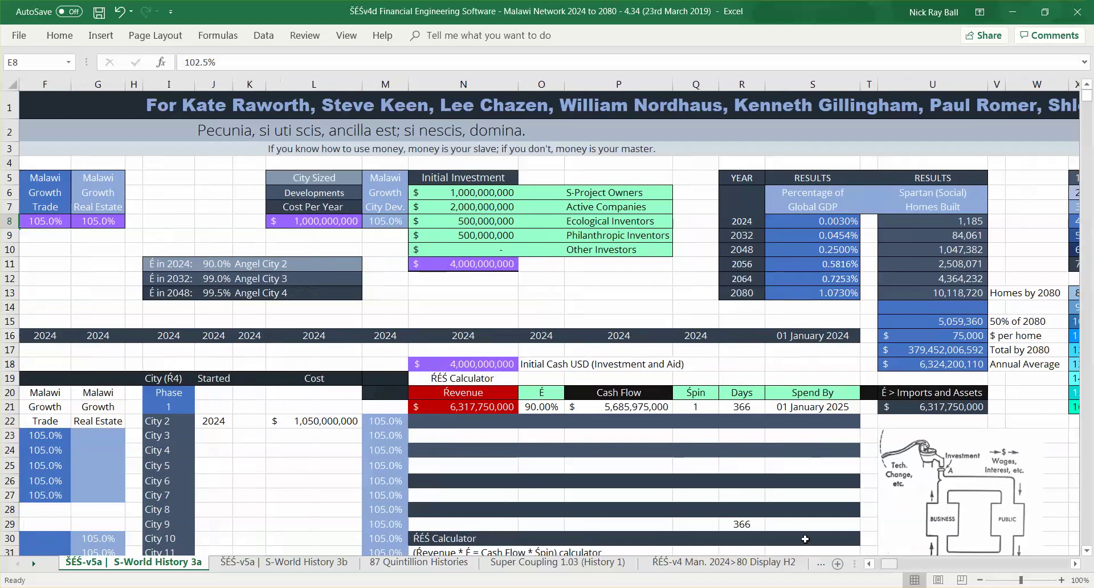
{"action": "left_click", "coordinate": [447, 376]}
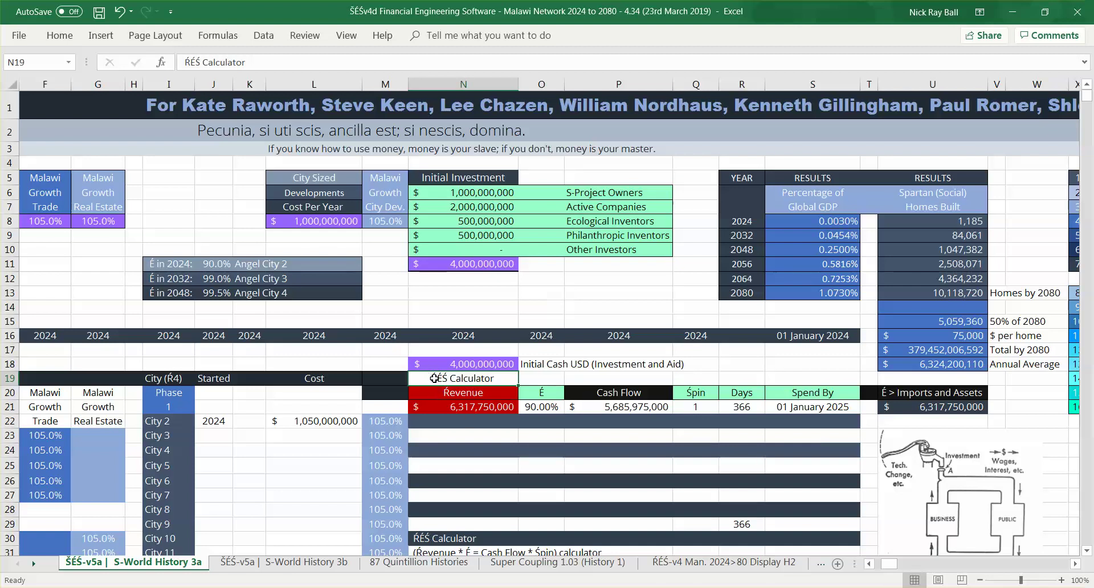
{"action": "left_click_drag", "start_coordinate": [431, 379], "coordinate": [819, 520]}
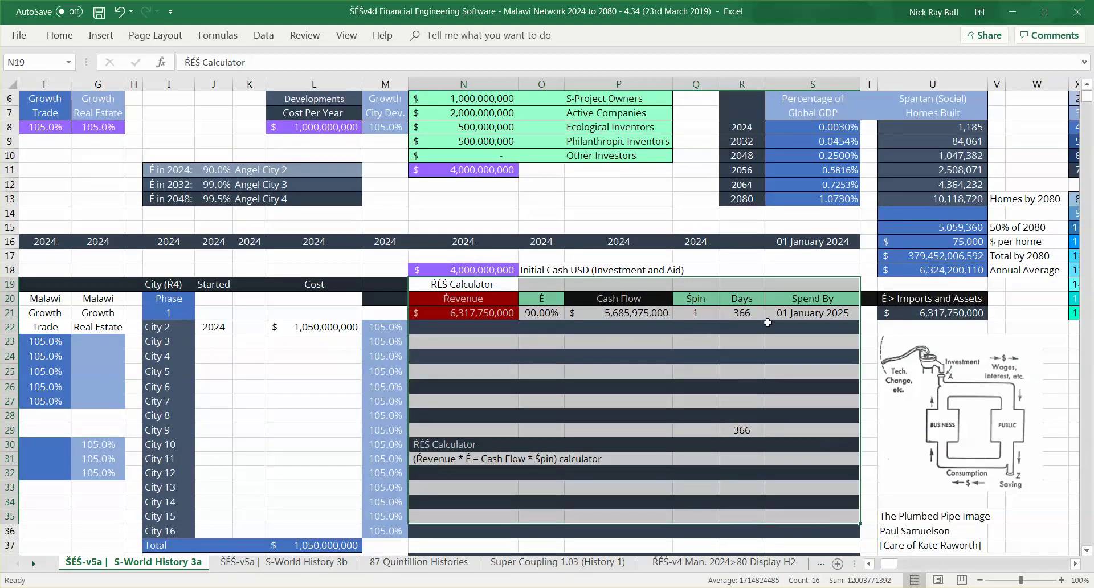
{"action": "left_click", "coordinate": [705, 313]}
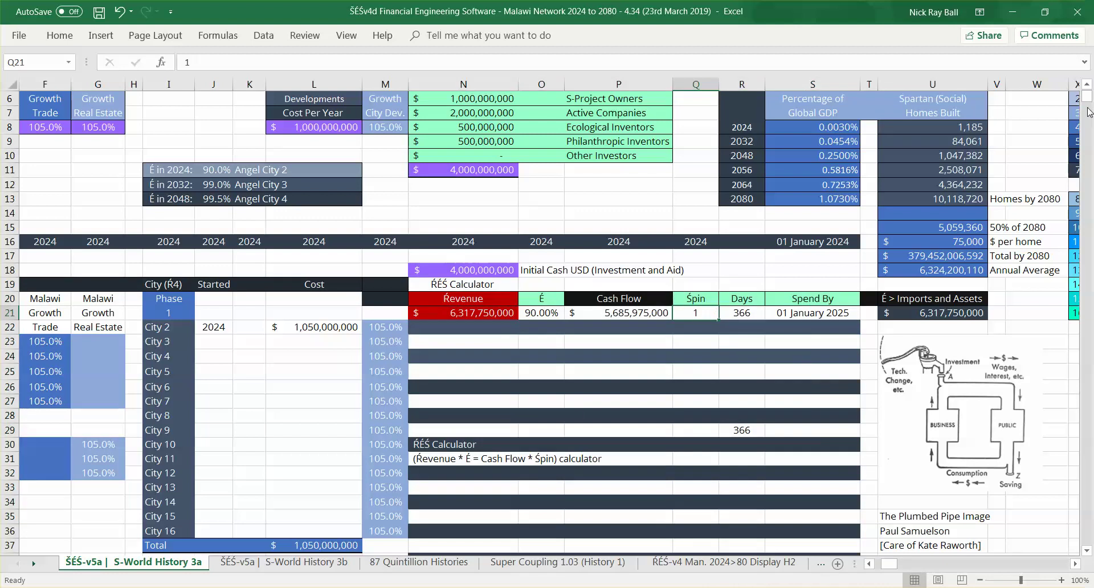
{"action": "left_click_drag", "start_coordinate": [1088, 116], "coordinate": [1092, 74]}
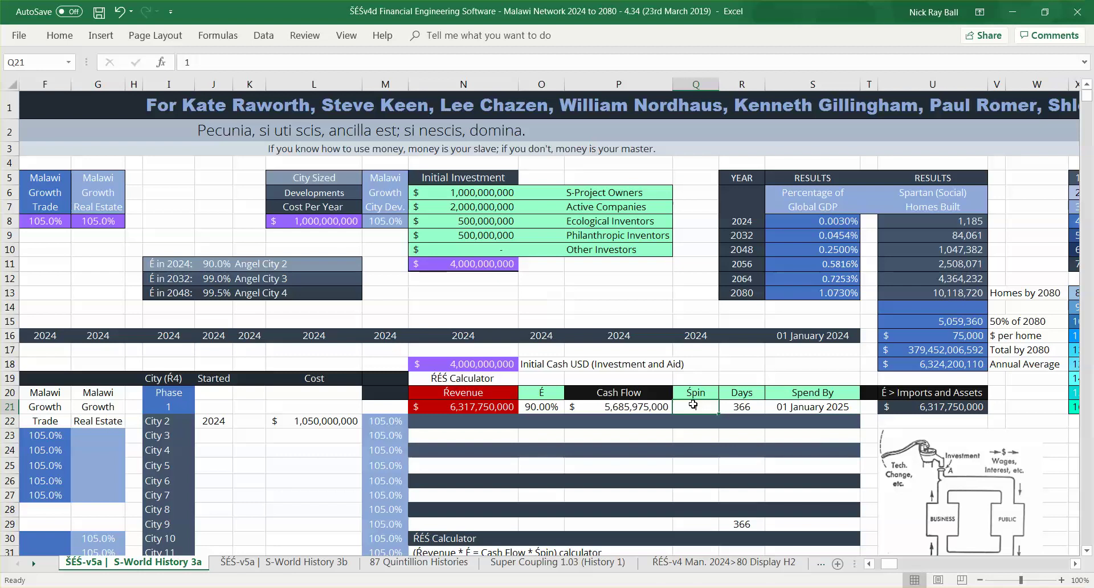
{"action": "left_click", "coordinate": [608, 397]}
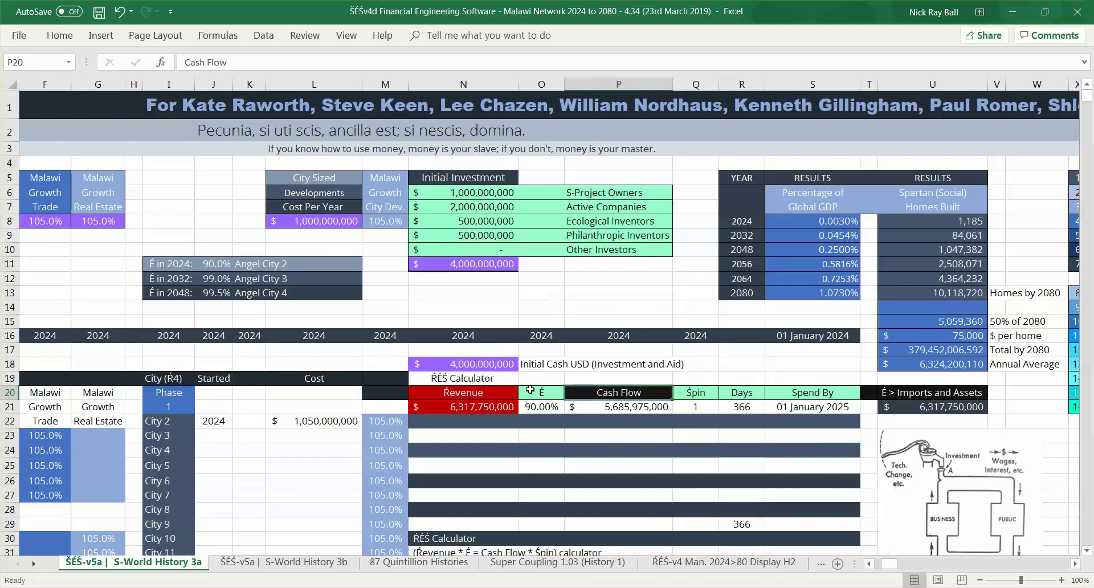
{"action": "left_click", "coordinate": [452, 398]}
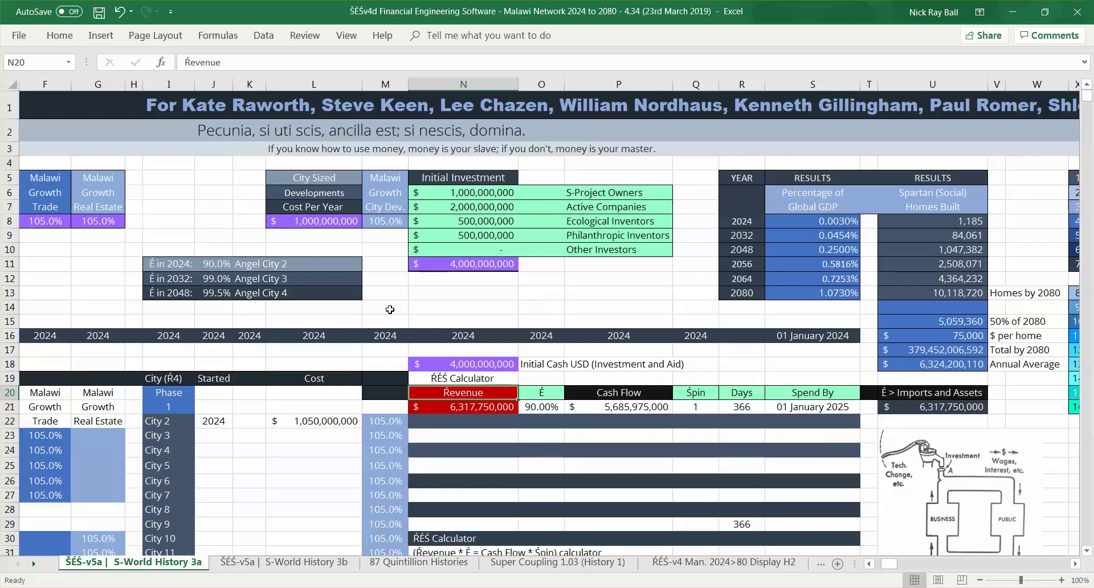
- Go back to the first columns and trace the Global Output / GDP column from its heading to the 2023 figure and back
{"action": "key", "text": "Left"}
{"action": "key", "text": "ctrl+Left"}
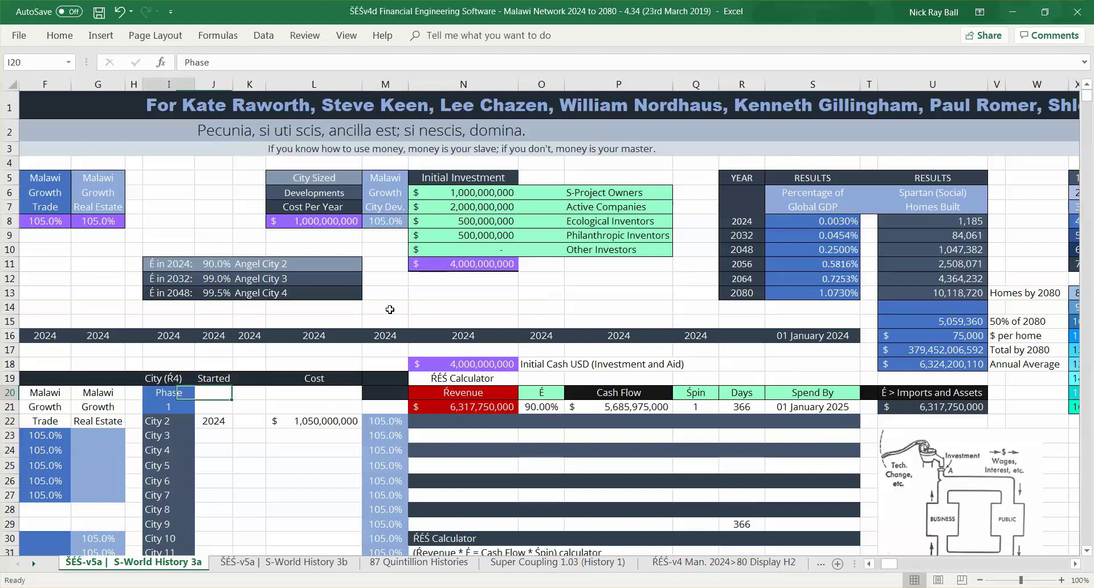
{"action": "key", "text": "Home"}
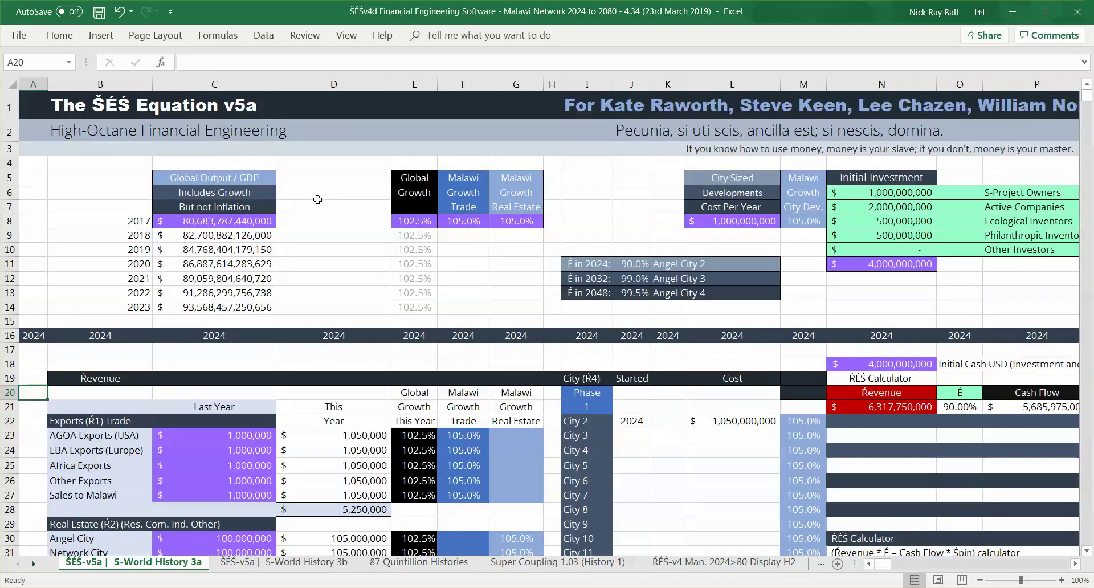
{"action": "left_click", "coordinate": [237, 176]}
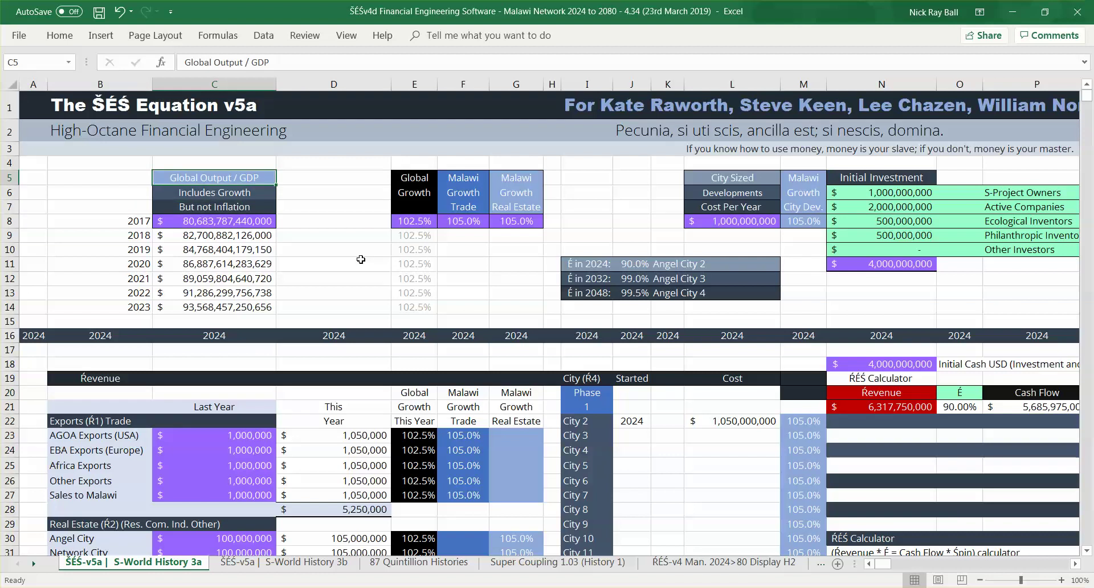
{"action": "key", "text": "Down"}
{"action": "key", "text": "Down"}
{"action": "key", "text": "Down"}
{"action": "key", "text": "Down"}
{"action": "key", "text": "Down"}
{"action": "key", "text": "Down"}
{"action": "key", "text": "Down"}
{"action": "key", "text": "Down"}
{"action": "key", "text": "Down"}
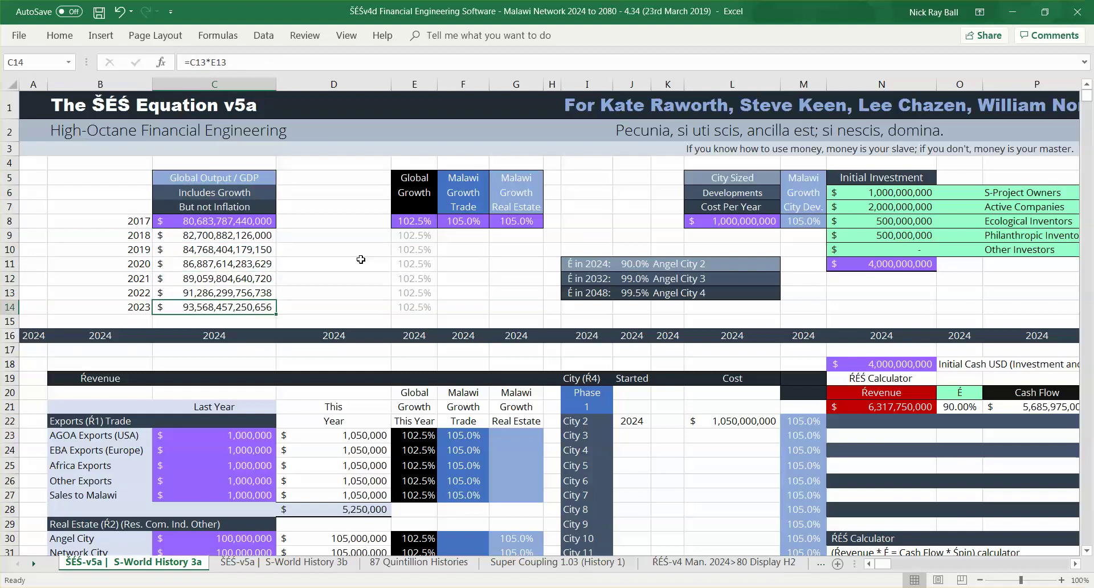
{"action": "key", "text": "Up"}
{"action": "key", "text": "Up"}
{"action": "key", "text": "Up"}
{"action": "key", "text": "Up"}
{"action": "key", "text": "Up"}
{"action": "key", "text": "Up"}
{"action": "key", "text": "Up"}
{"action": "key", "text": "Up"}
{"action": "key", "text": "Up"}
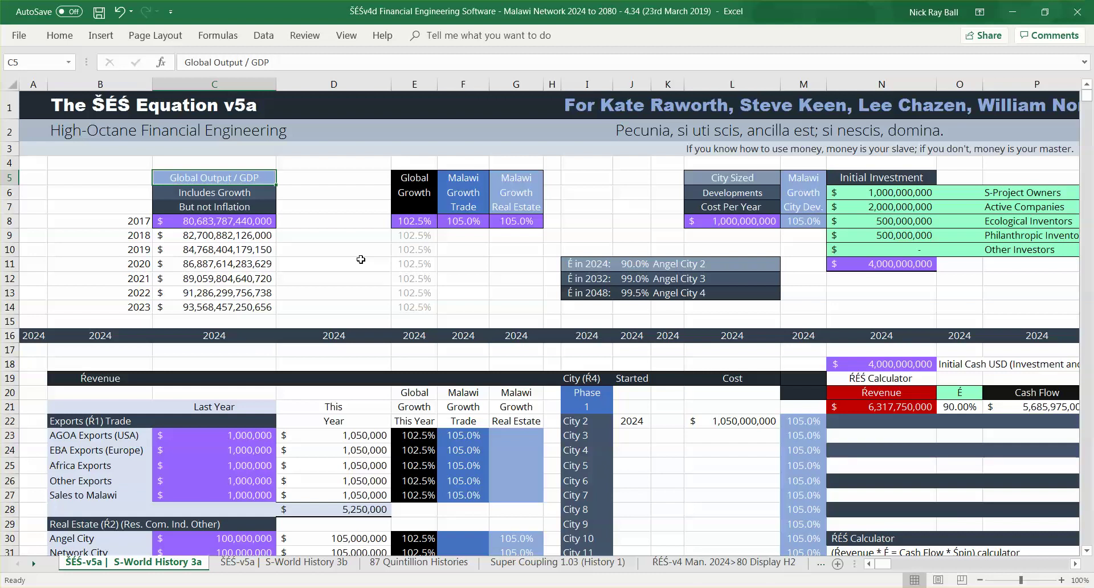
- Inspect the Global Output / GDP subheadings, the 2017 base figure, the 2018 growth formula and the Global Growth input in E8
{"action": "key", "text": "Down"}
{"action": "key", "text": "Down"}
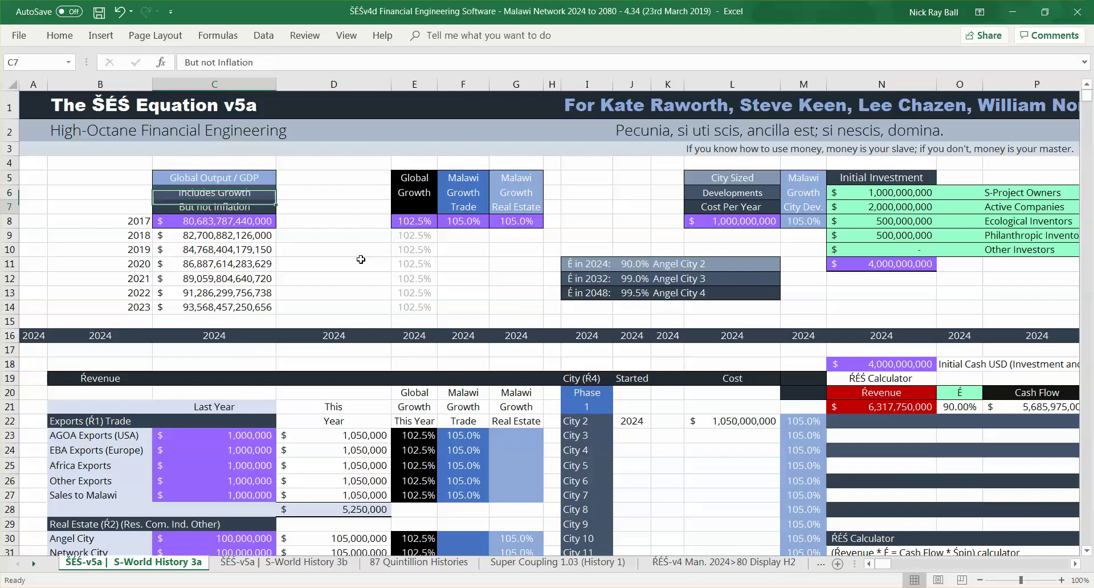
{"action": "key", "text": "Up"}
{"action": "key", "text": "Up"}
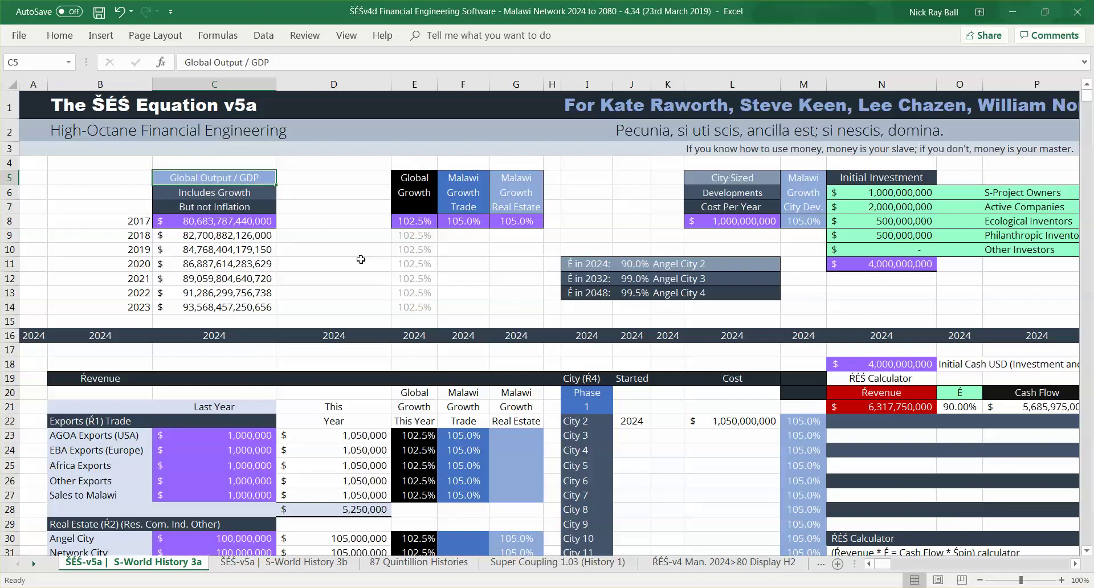
{"action": "key", "text": "Down"}
{"action": "key", "text": "Down"}
{"action": "key", "text": "Down"}
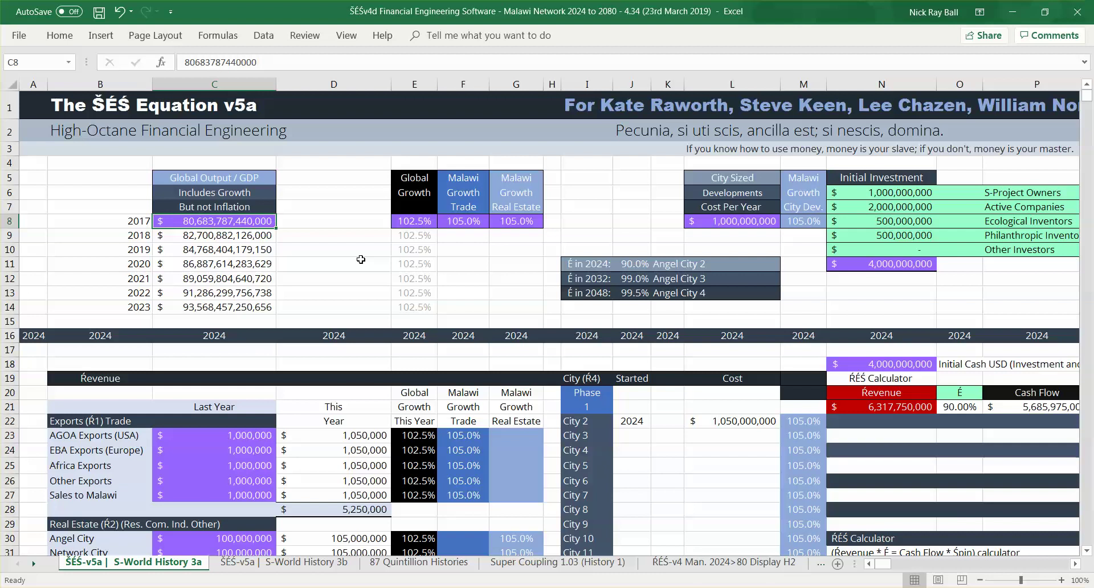
{"action": "key", "text": "Right"}
{"action": "key", "text": "Left"}
{"action": "key", "text": "Down"}
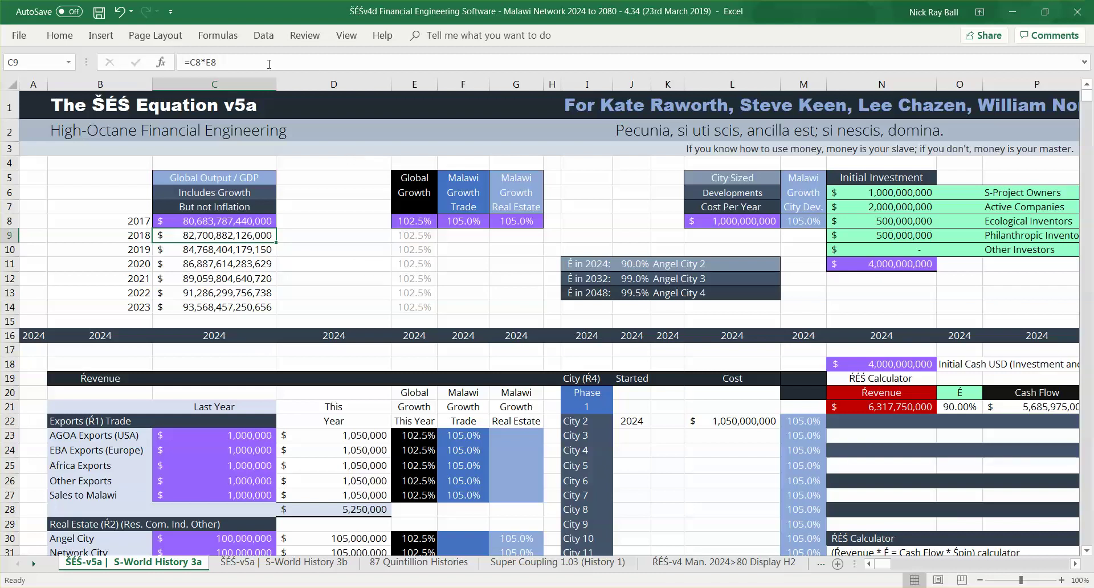
{"action": "left_click", "coordinate": [249, 57]}
{"action": "left_click", "coordinate": [433, 225]}
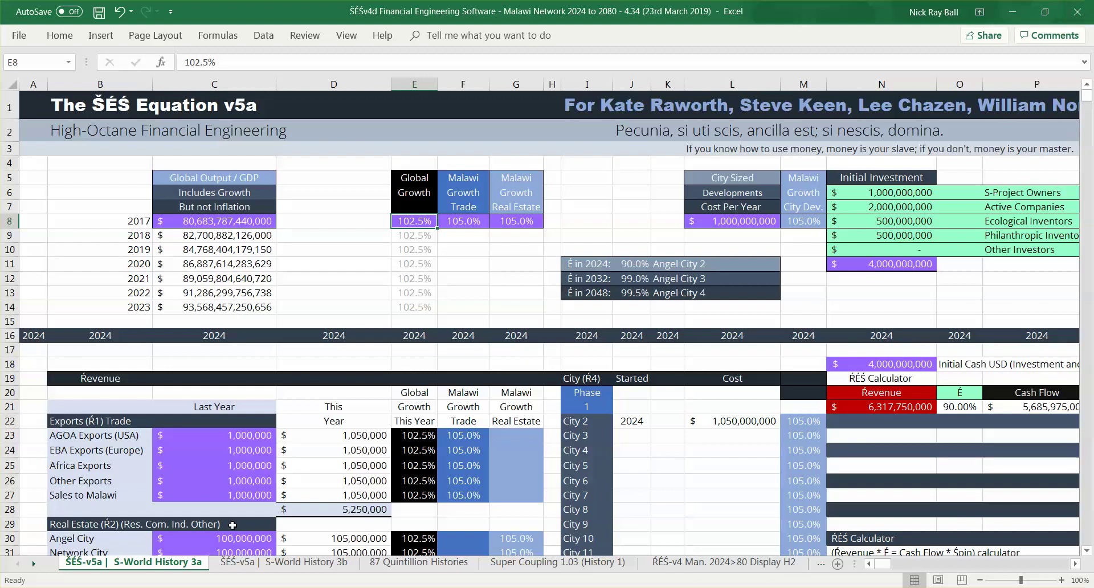
- Go to the end of the sheet and view the summary results and the 2080 Malawi Network Share of Global GDP section
{"action": "left_click_drag", "start_coordinate": [1086, 98], "coordinate": [1064, 548]}
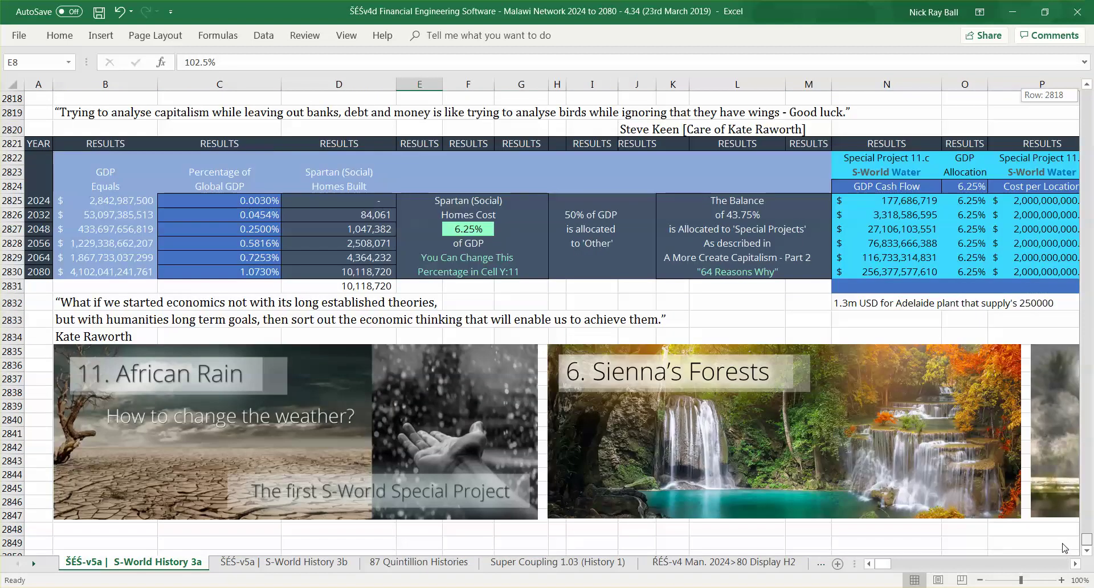
{"action": "scroll", "coordinate": [1064, 548], "scroll_direction": "up", "scroll_amount": 12}
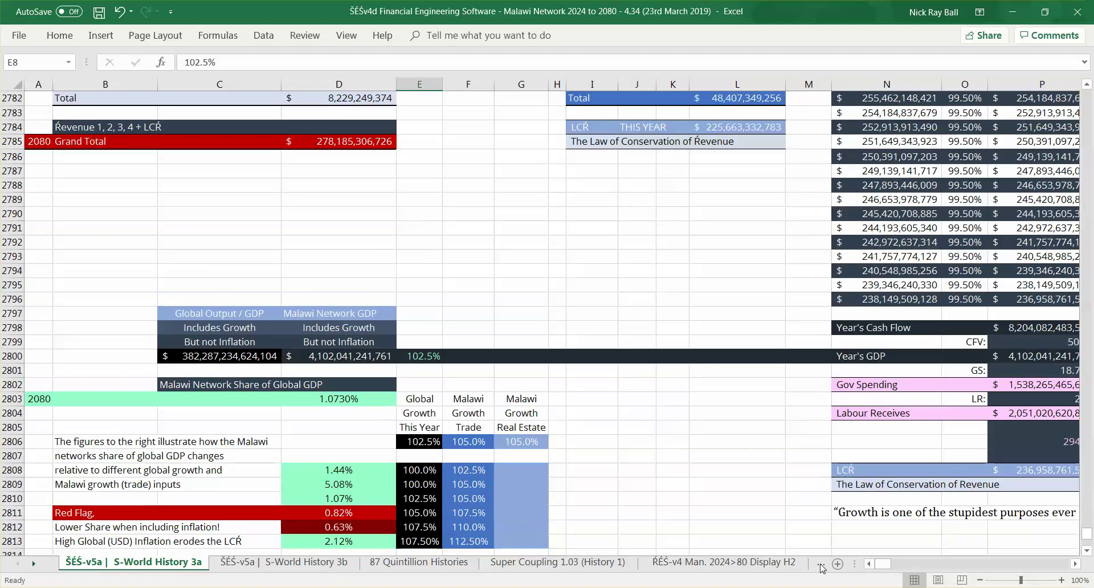
- View the growth scenario table under the 2080 Malawi Network Share of Global GDP and inspect the share formula in D2803
{"action": "left_click", "coordinate": [1087, 552]}
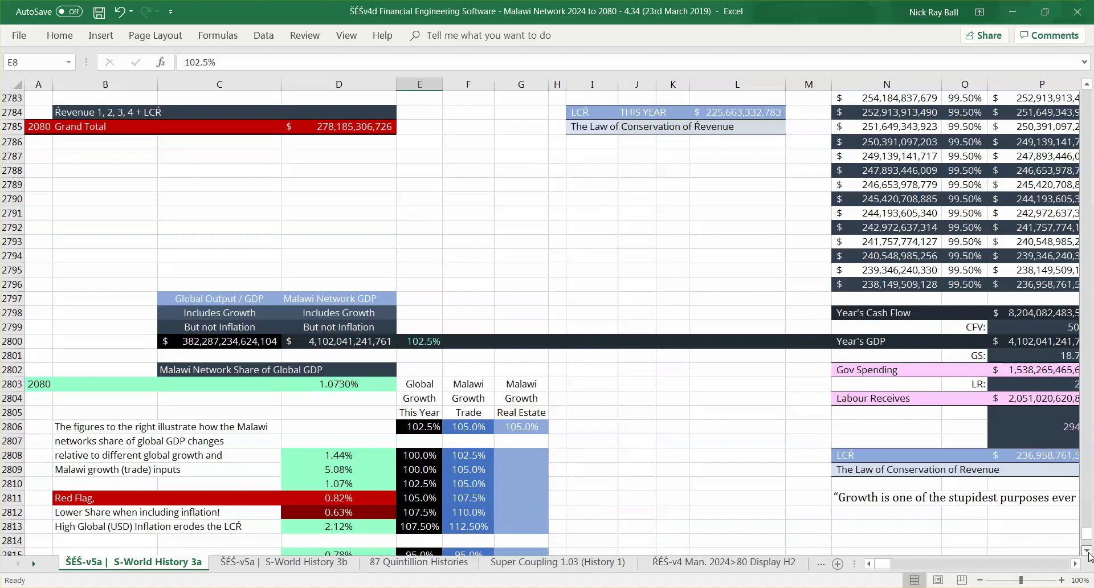
{"action": "scroll", "coordinate": [1087, 551], "scroll_direction": "down", "scroll_amount": 2}
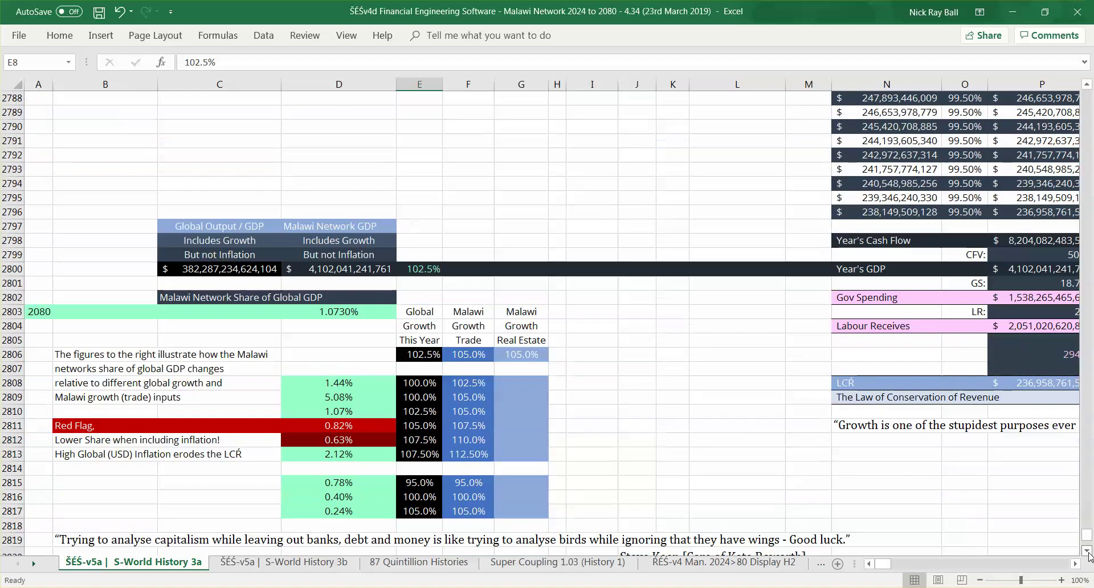
{"action": "left_click", "coordinate": [343, 386]}
{"action": "left_click", "coordinate": [340, 314]}
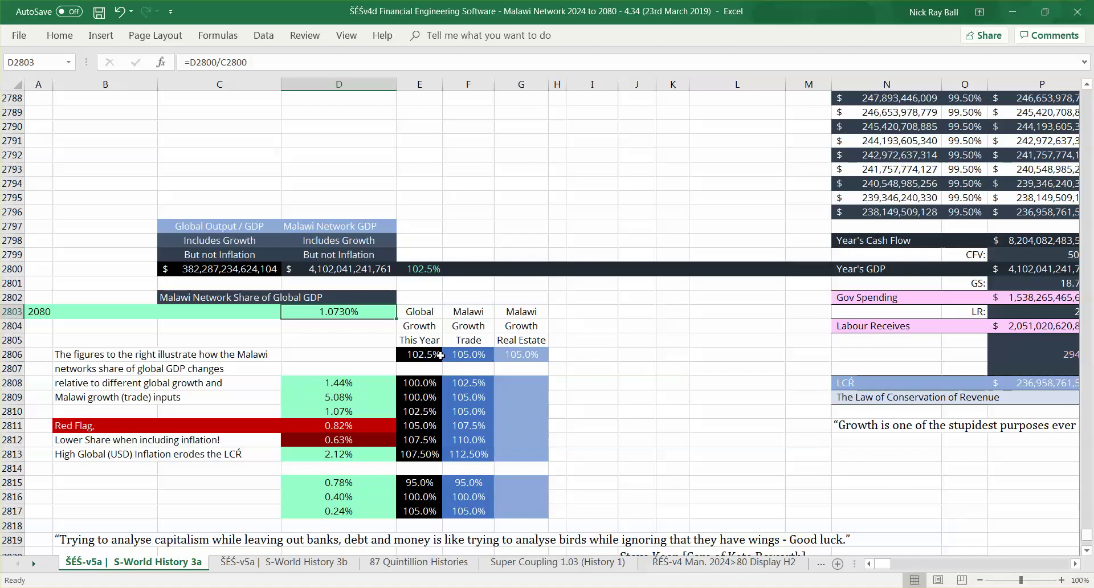
- Examine the first growth scenario in row 2808, from its global growth and Malawi trade growth to the resulting share
{"action": "left_click", "coordinate": [437, 382]}
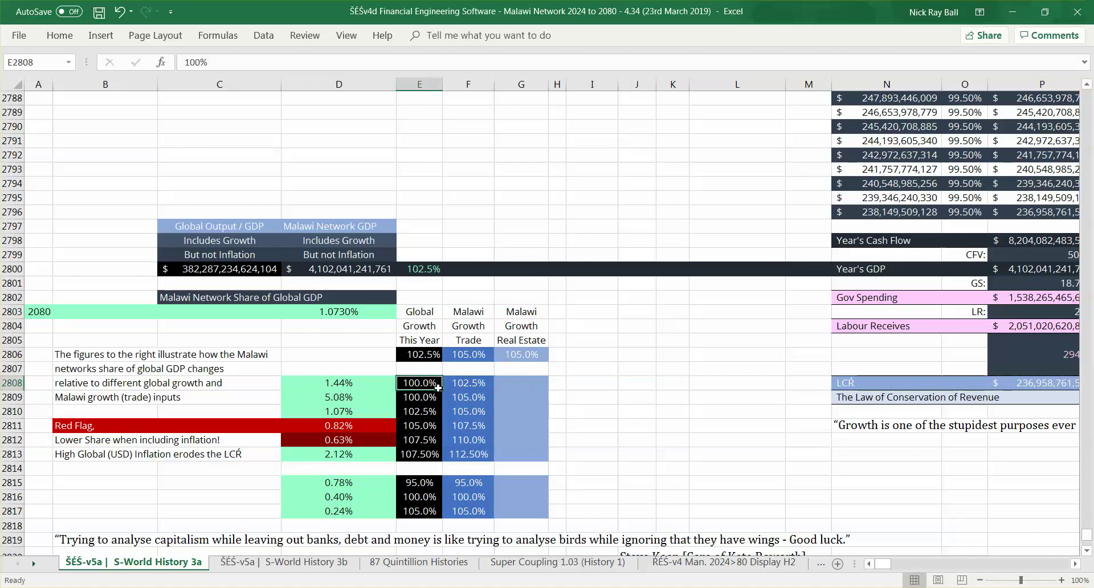
{"action": "left_click", "coordinate": [473, 387]}
{"action": "key", "text": "Left"}
{"action": "key", "text": "Left"}
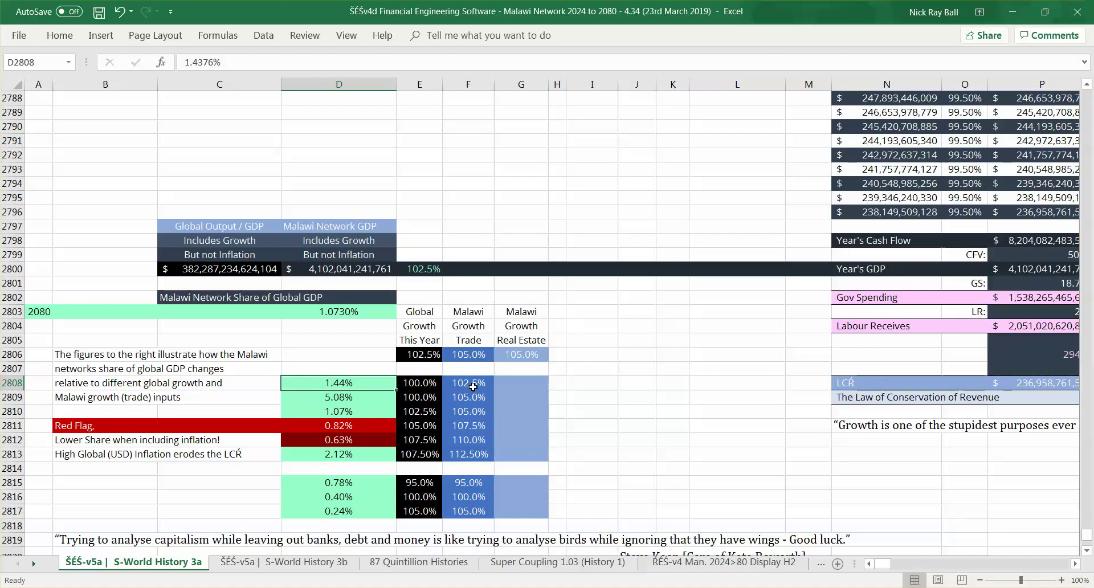
- Compare the growth inputs of scenario rows 2809 and 2808, ending on the GDP share in D2808
{"action": "key", "text": "Down"}
{"action": "key", "text": "Right"}
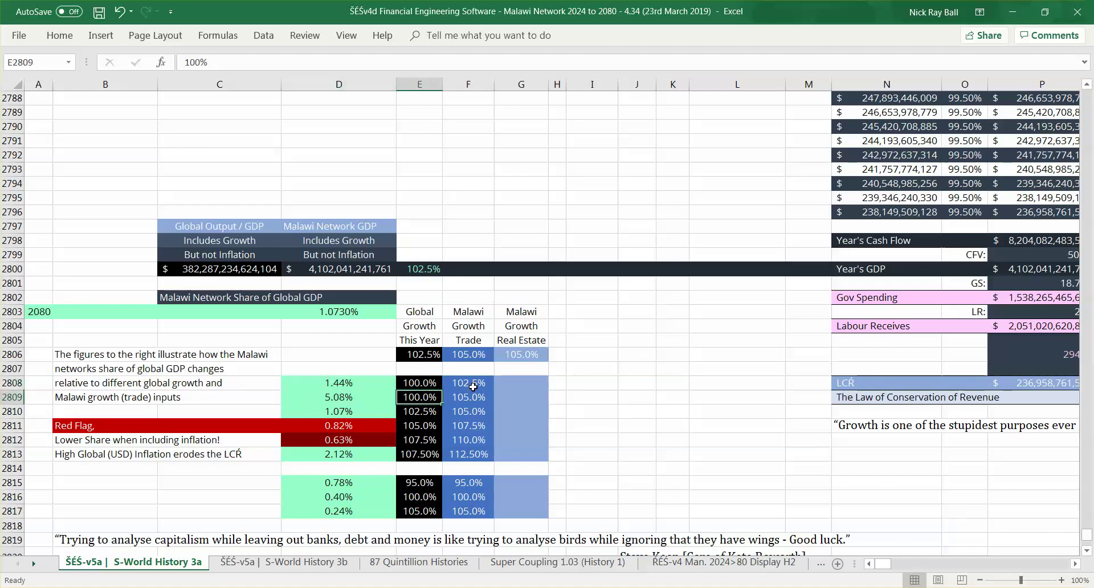
{"action": "key", "text": "Right"}
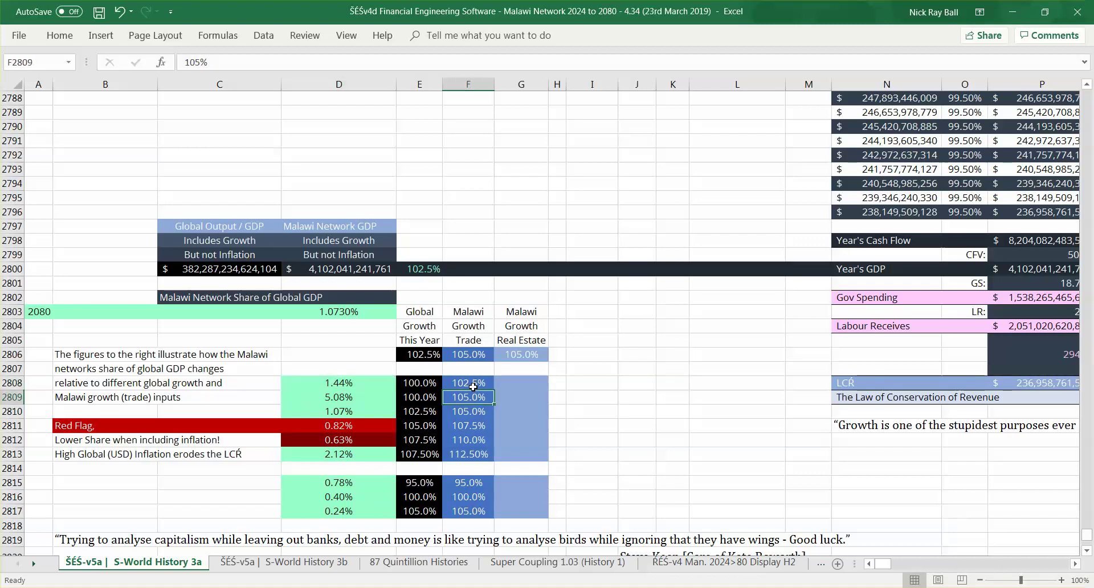
{"action": "key", "text": "Left"}
{"action": "key", "text": "Right"}
{"action": "key", "text": "Left"}
{"action": "key", "text": "Up"}
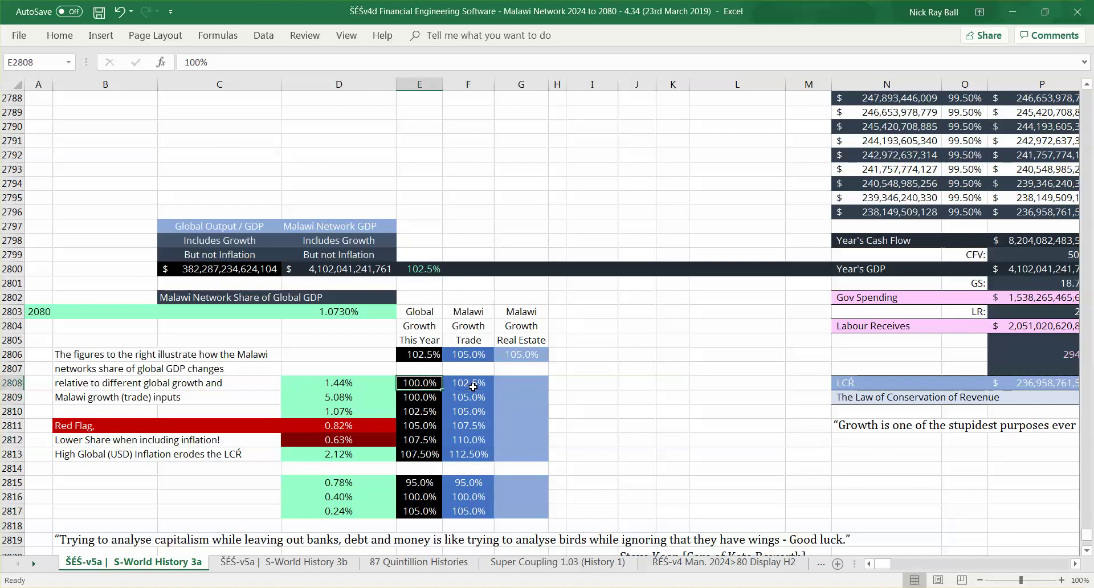
{"action": "key", "text": "Right"}
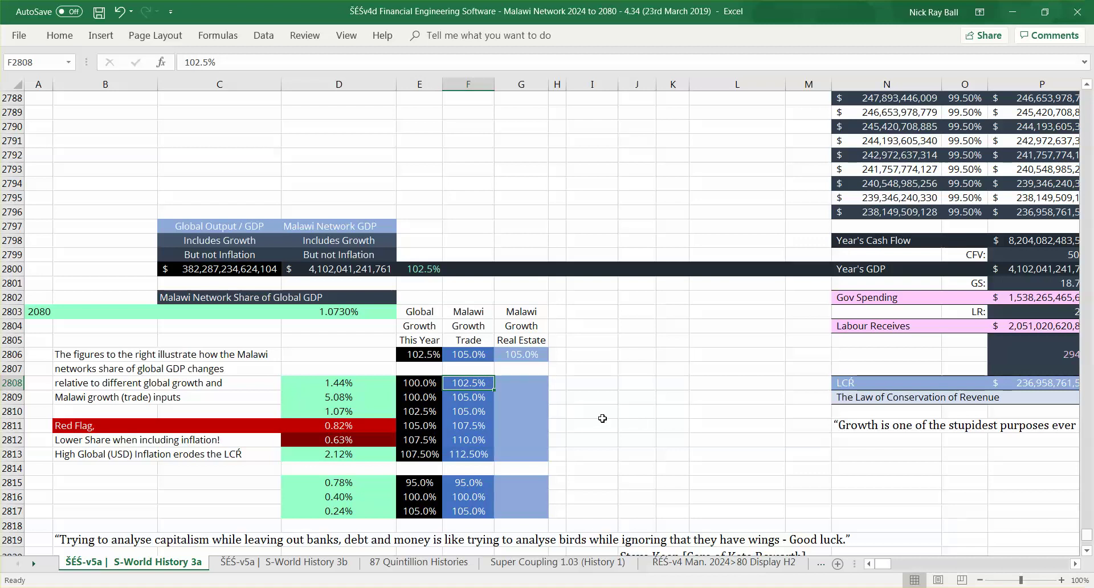
{"action": "key", "text": "Left"}
{"action": "key", "text": "Left"}
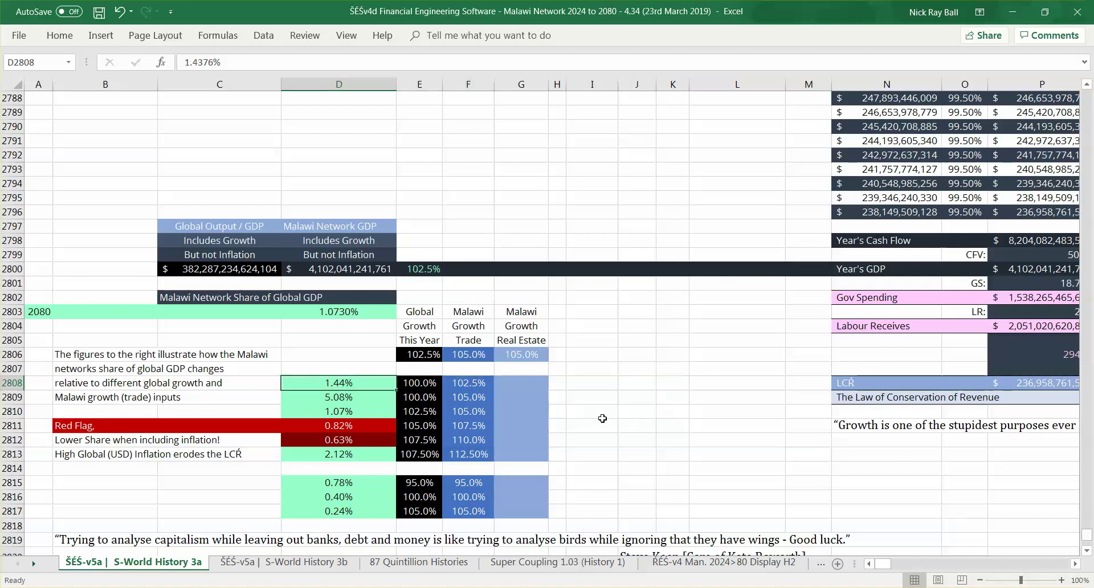
- Examine the global growth, Malawi trade growth and GDP share of the scenario in row 2809
{"action": "key", "text": "Down"}
{"action": "key", "text": "Right"}
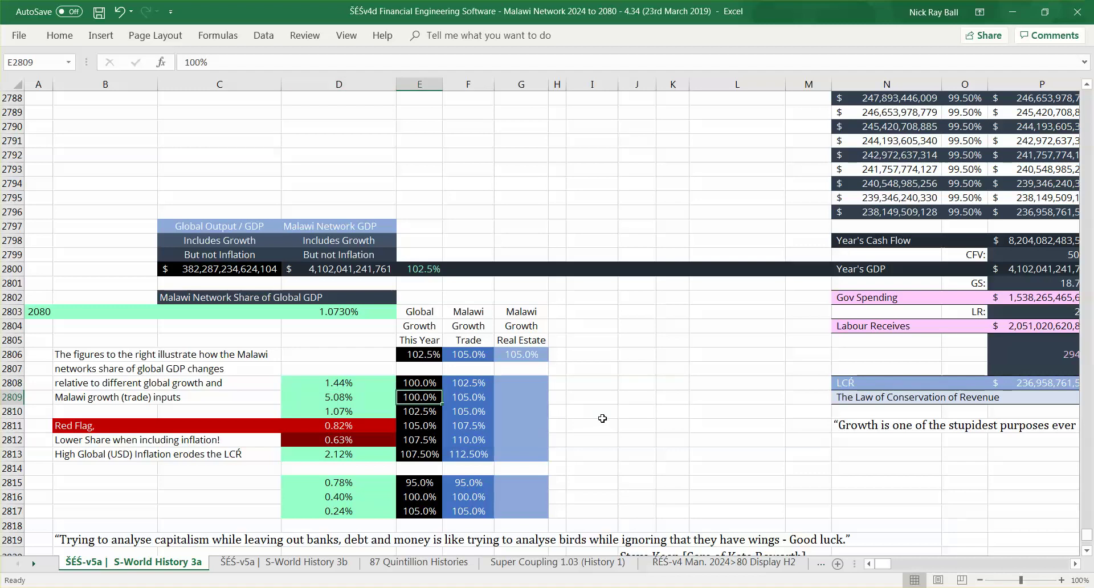
{"action": "key", "text": "Right"}
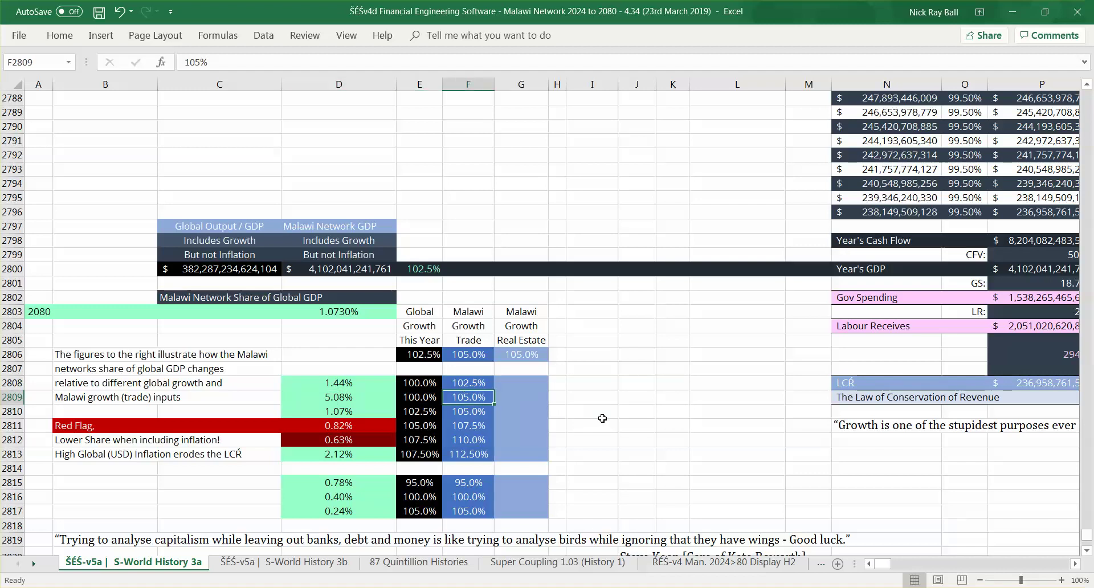
{"action": "key", "text": "Left"}
{"action": "key", "text": "Left"}
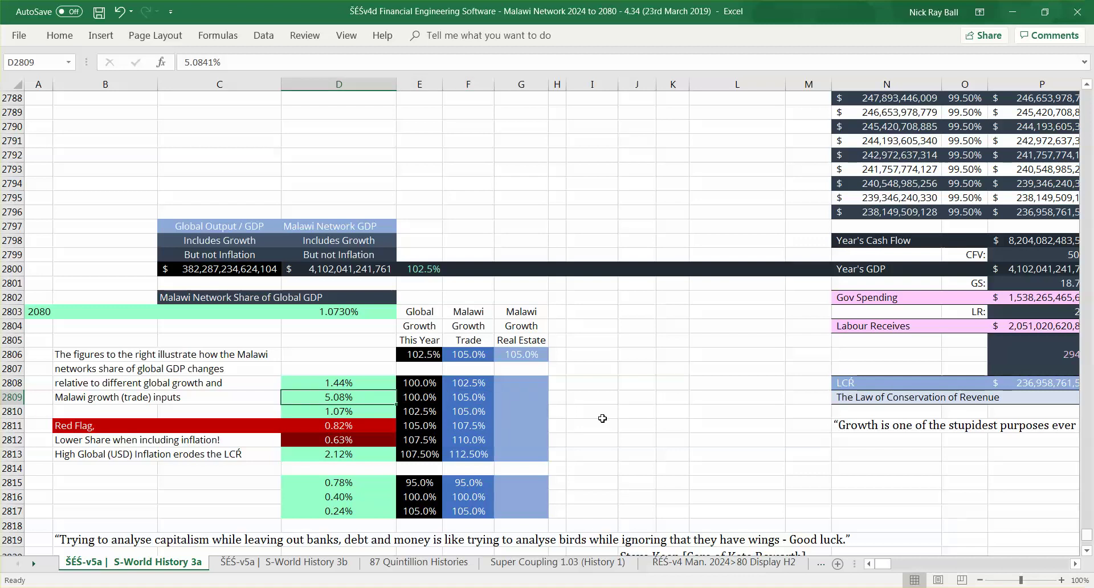
- Examine the scenario in row 2810, covering its GDP share, Malawi trade growth and global growth input
{"action": "key", "text": "Down"}
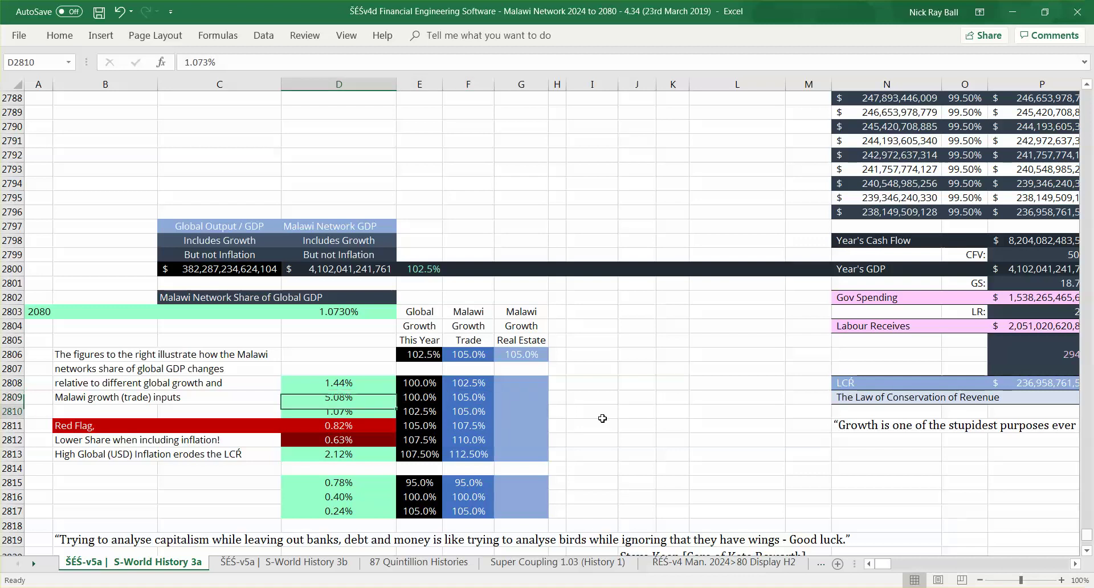
{"action": "key", "text": "Right"}
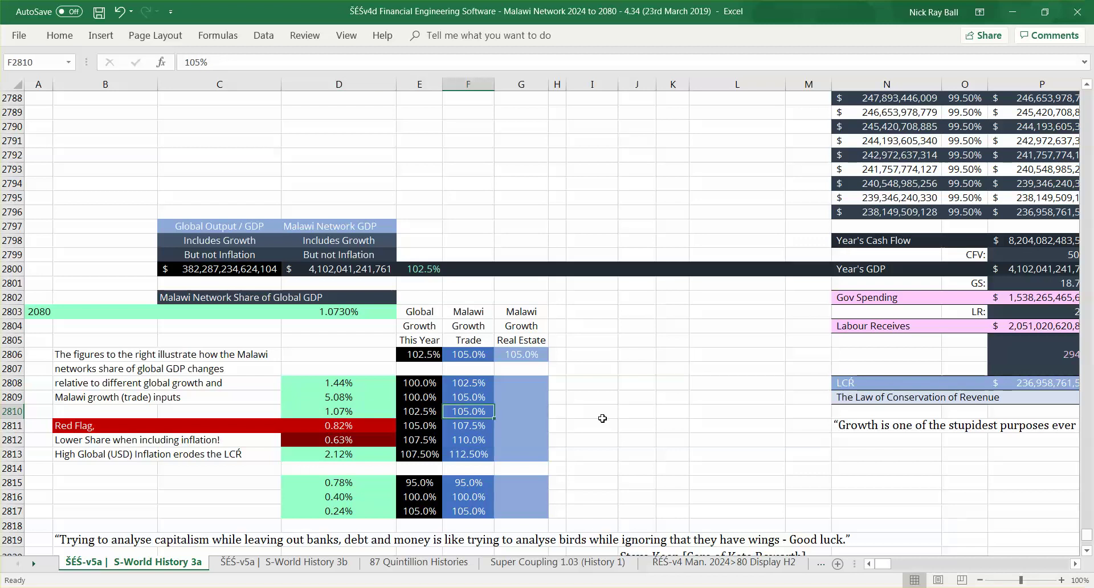
{"action": "key", "text": "Right"}
{"action": "key", "text": "Left"}
{"action": "key", "text": "Left"}
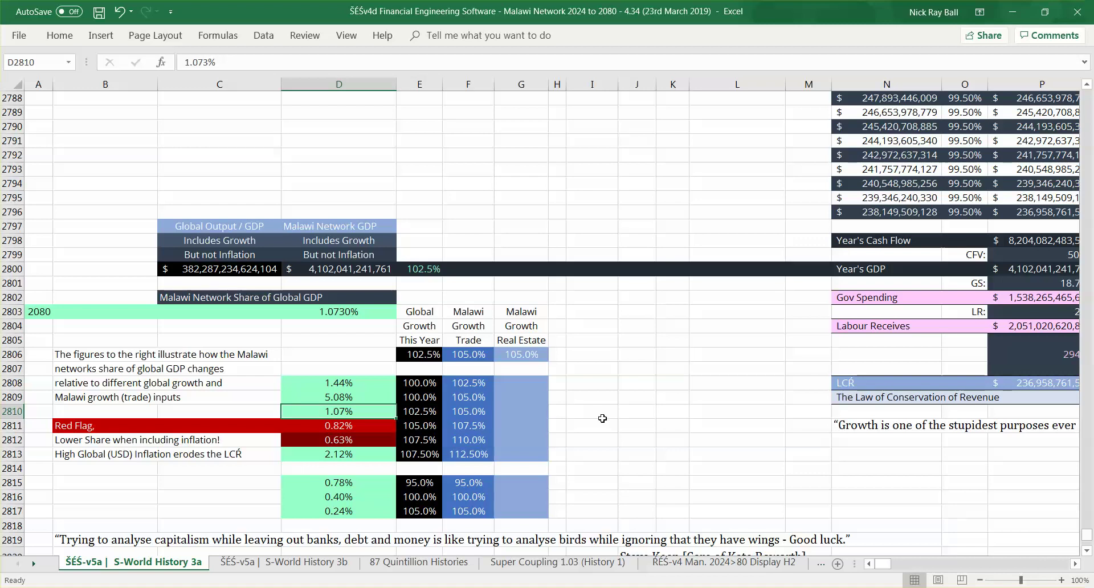
{"action": "key", "text": "Right"}
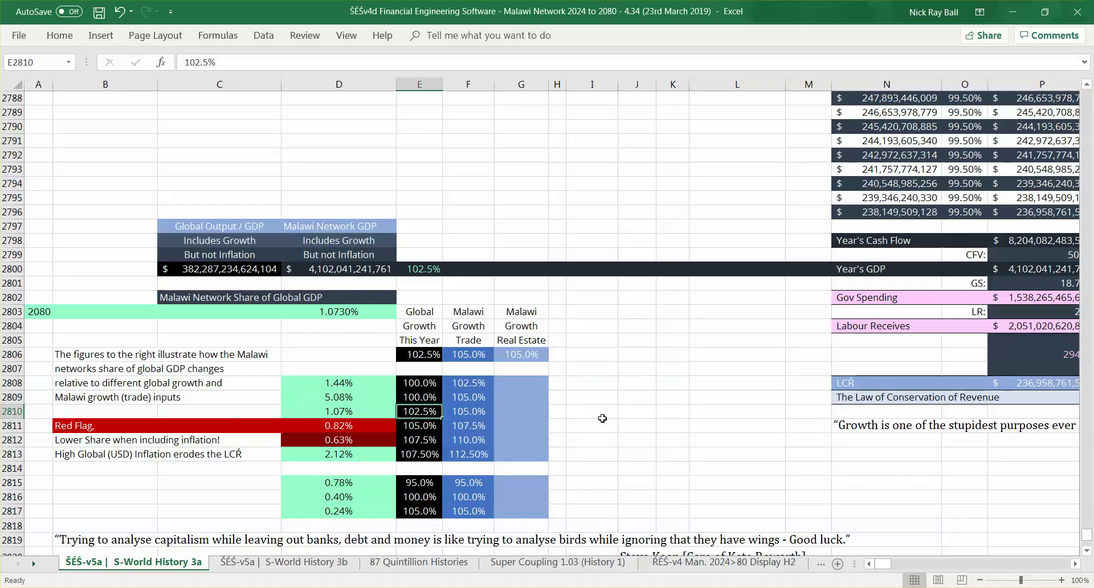
- Inspect the Red Flag scenario in row 2811, comparing both growth inputs with the share in D2811
{"action": "key", "text": "Down"}
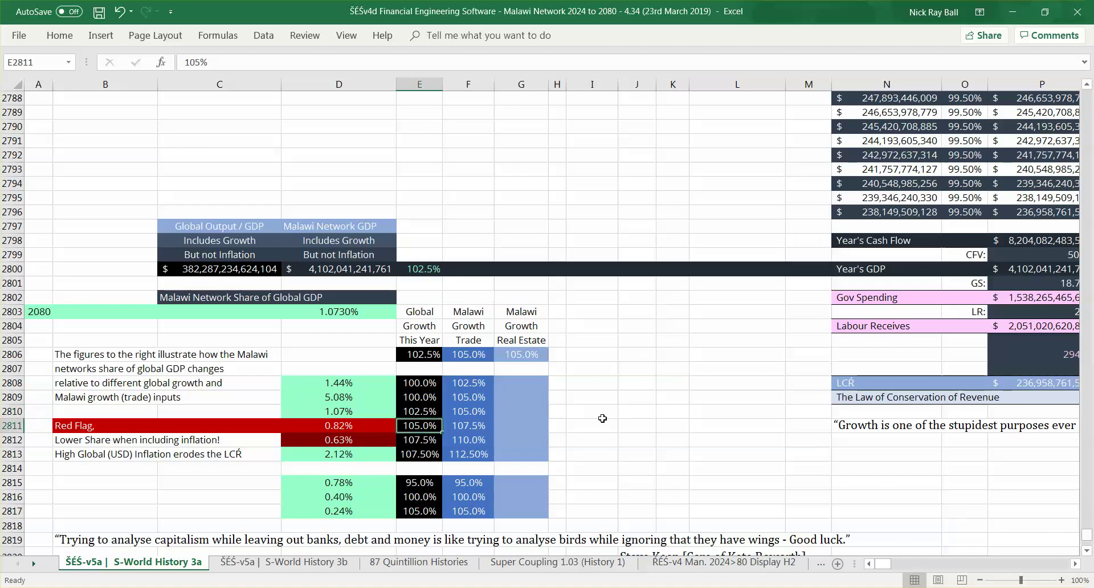
{"action": "key", "text": "Right"}
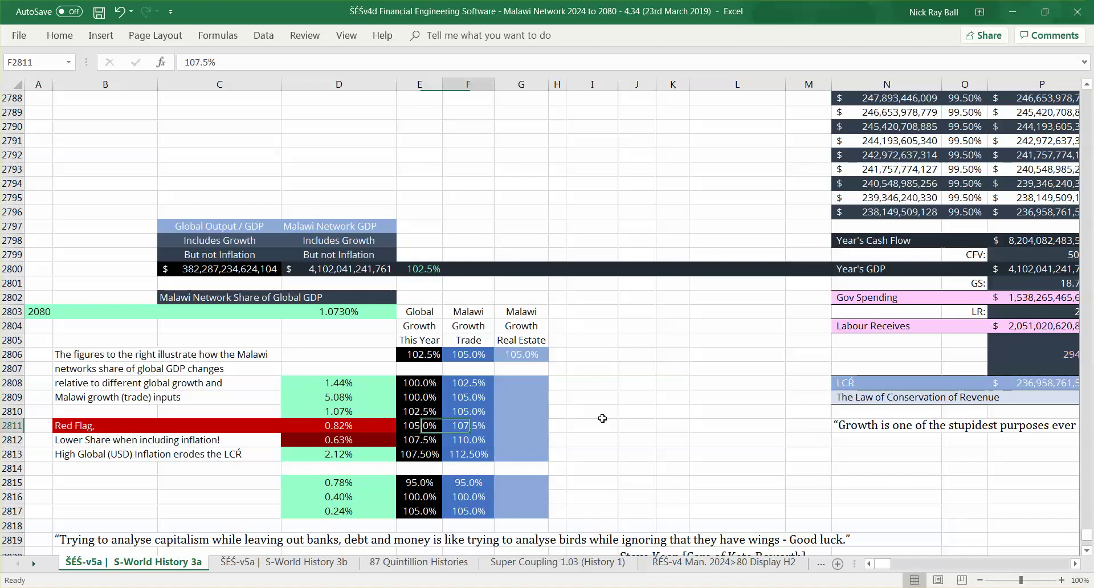
{"action": "key", "text": "Left"}
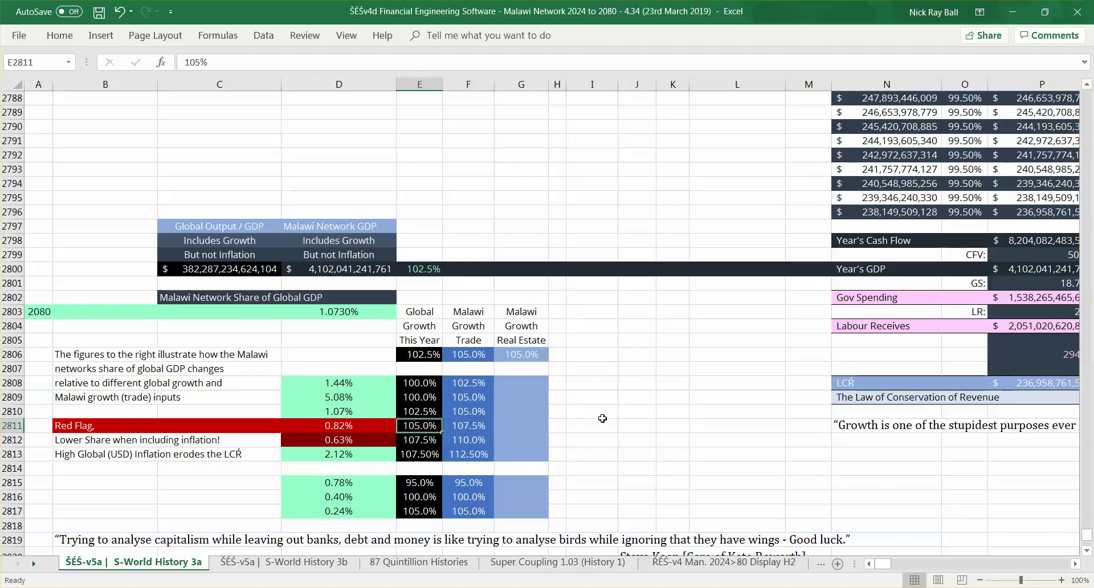
{"action": "key", "text": "Right"}
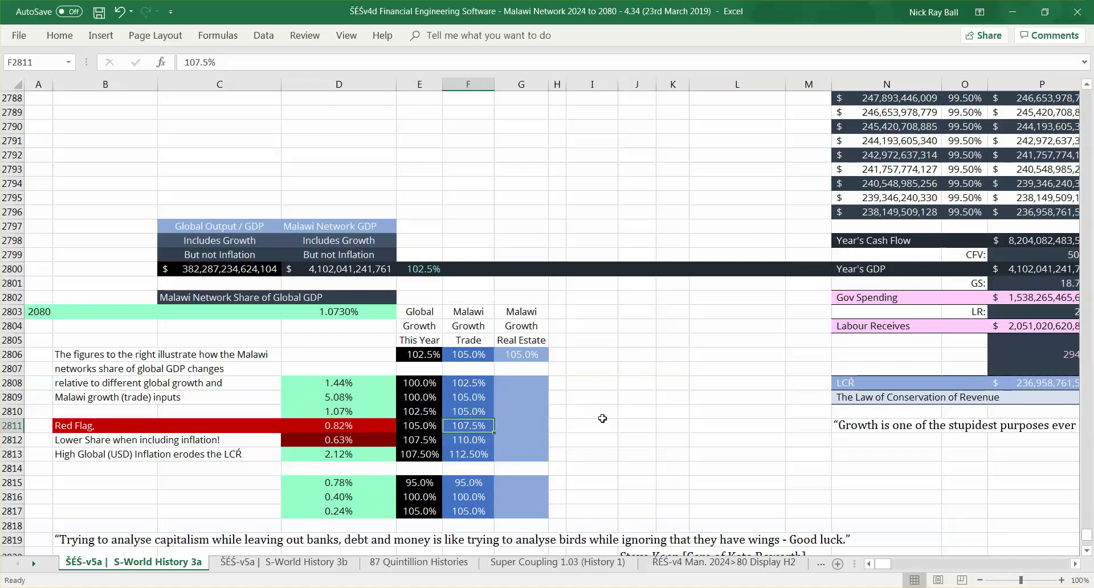
{"action": "key", "text": "Left"}
{"action": "key", "text": "Left"}
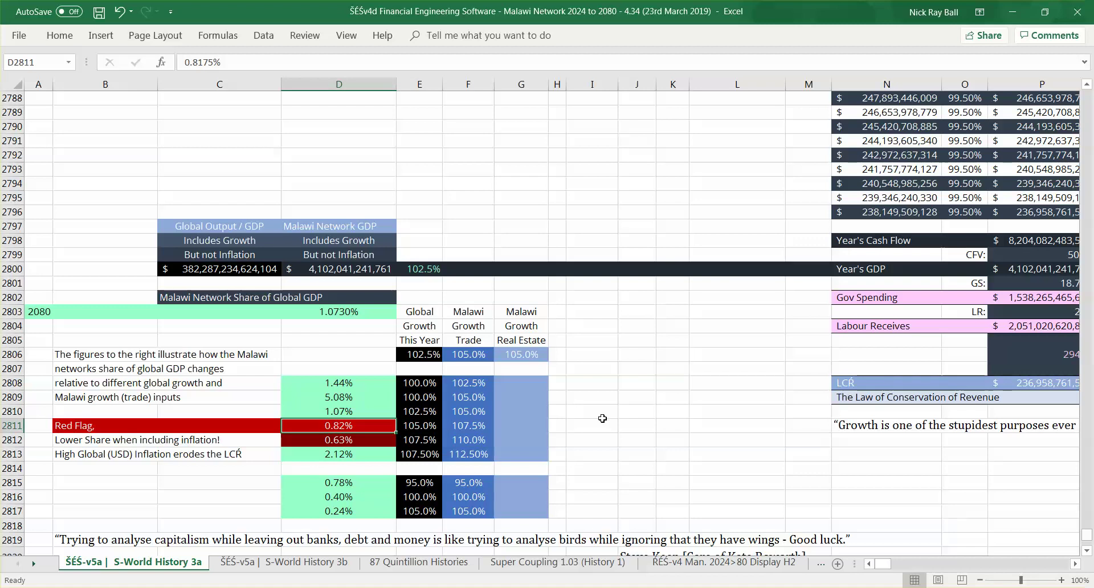
{"action": "key", "text": "Right"}
- Inspect the "Lower Share when including inflation!" scenario in row 2812, from its two growth inputs to its share
{"action": "key", "text": "Down"}
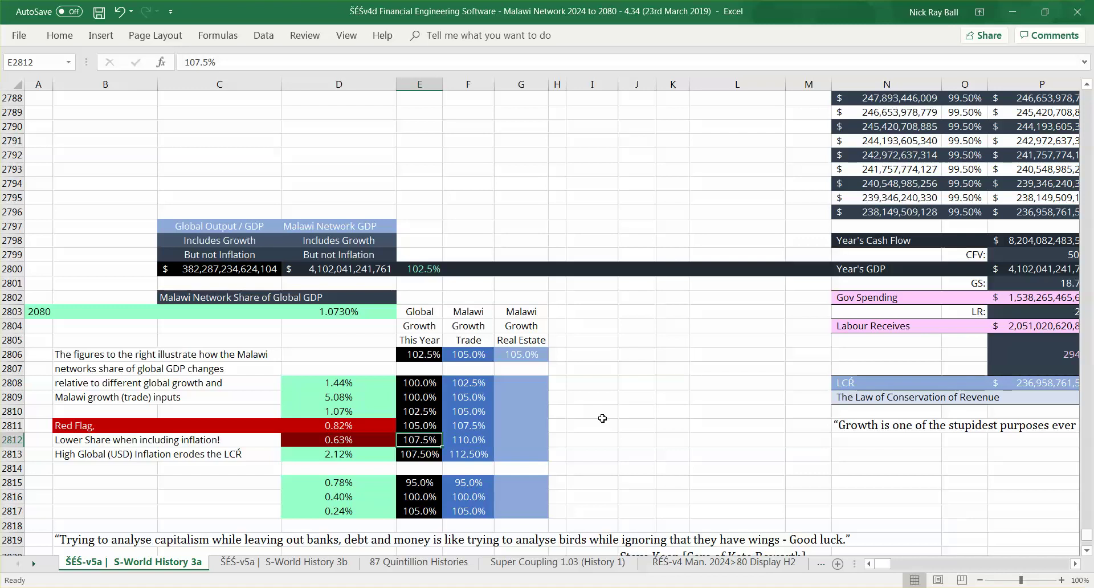
{"action": "key", "text": "Right"}
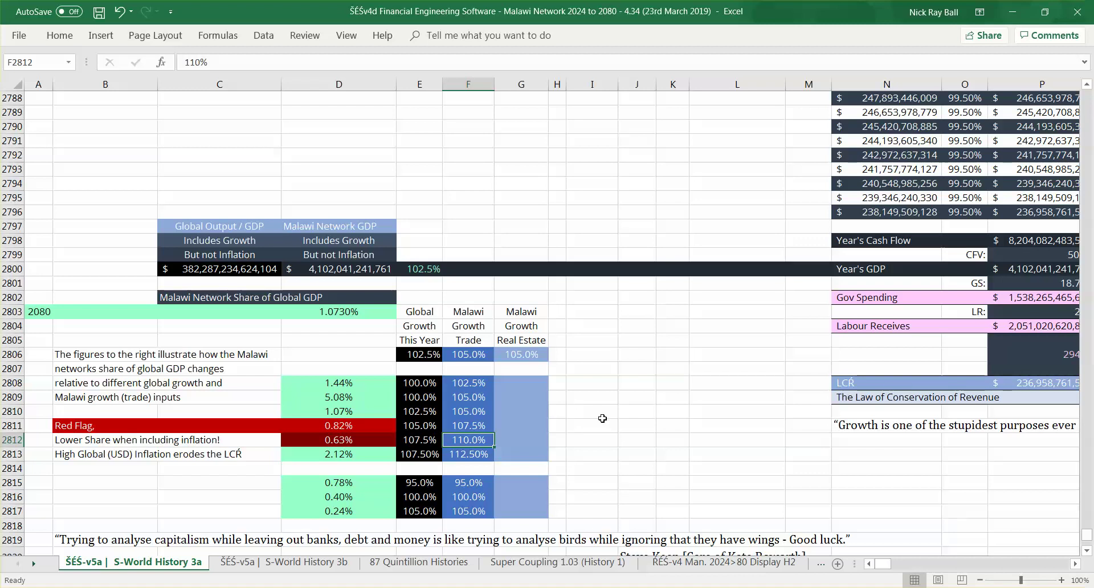
{"action": "key", "text": "Left"}
{"action": "key", "text": "Left"}
{"action": "key", "text": "Left"}
{"action": "key", "text": "Right"}
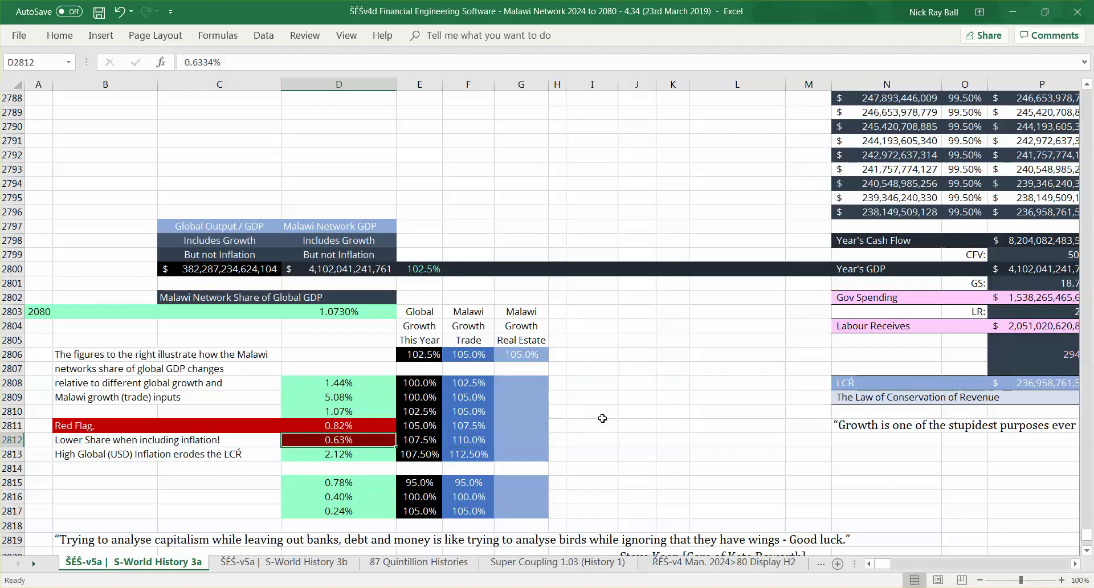
- Format the global growth percentage in E2813 to show one decimal place
{"action": "key", "text": "Down"}
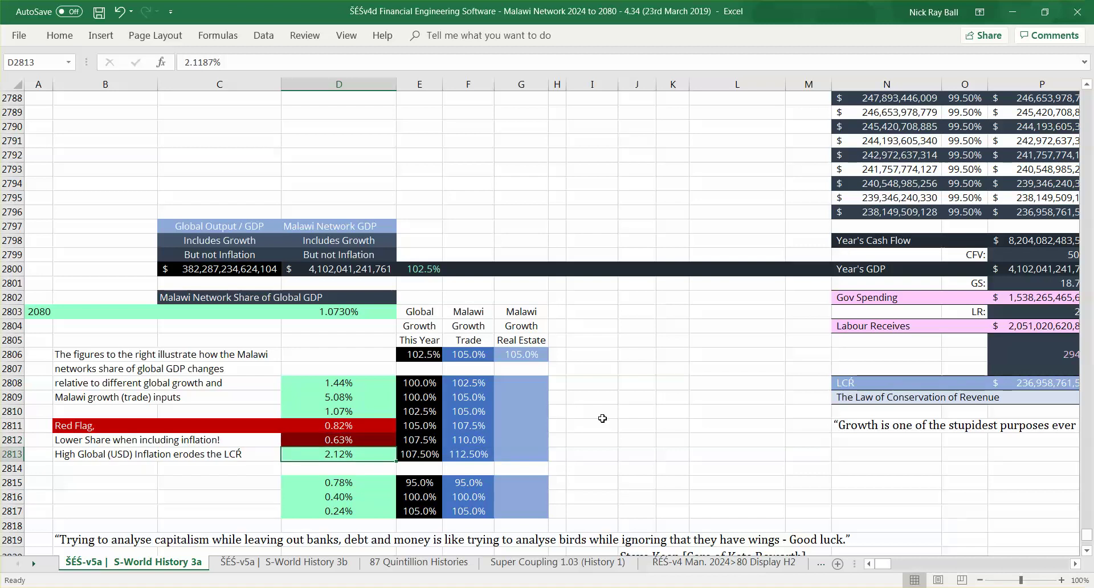
{"action": "key", "text": "Right"}
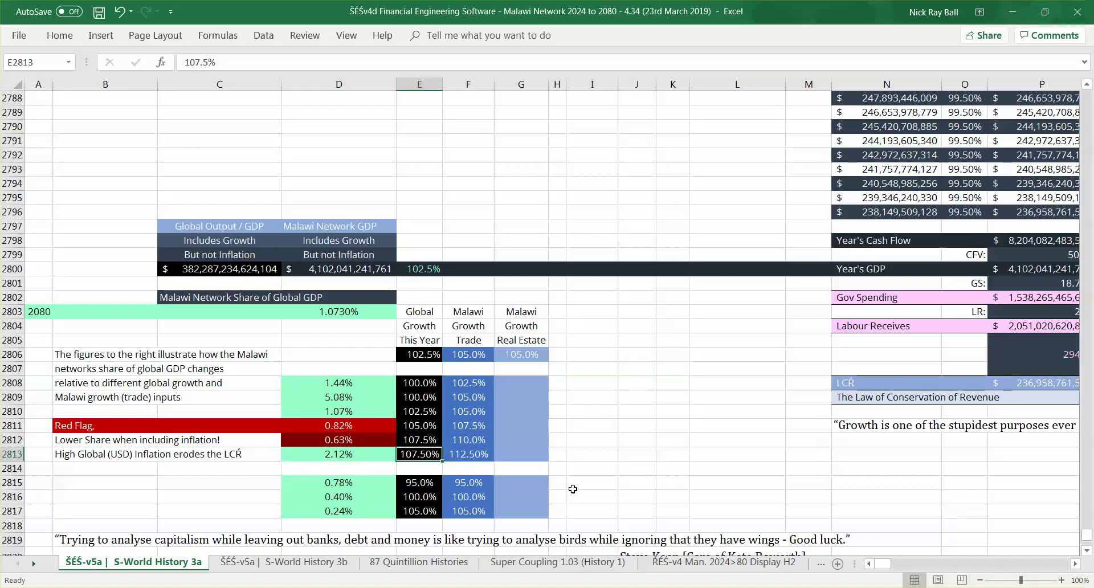
{"action": "left_click", "coordinate": [63, 41]}
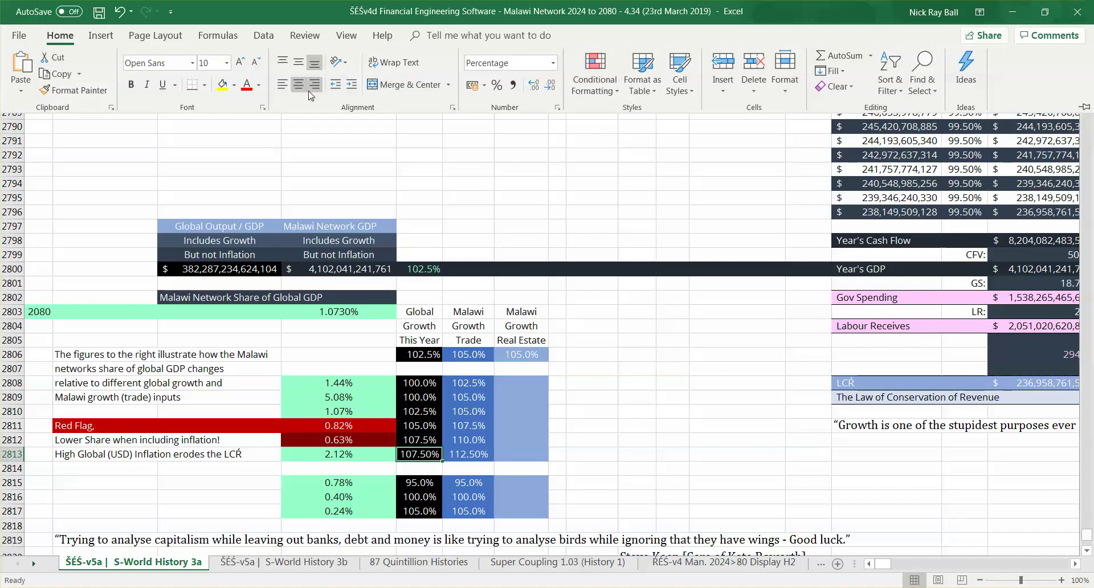
{"action": "left_click", "coordinate": [549, 84]}
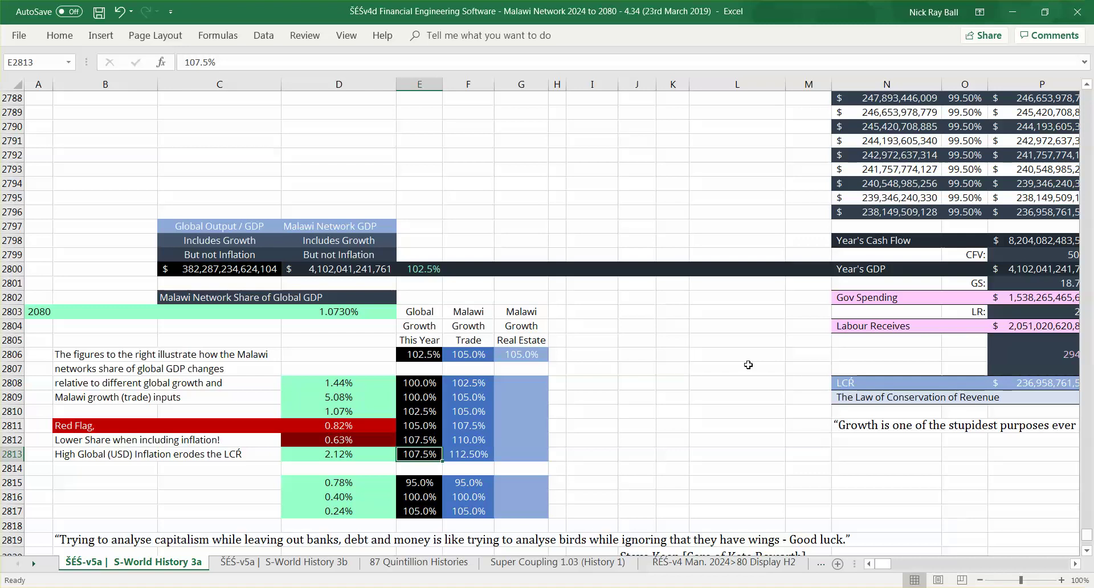
- Examine the Malawi trade growth and GDP share of the high global inflation scenario in row 2813
{"action": "key", "text": "Right"}
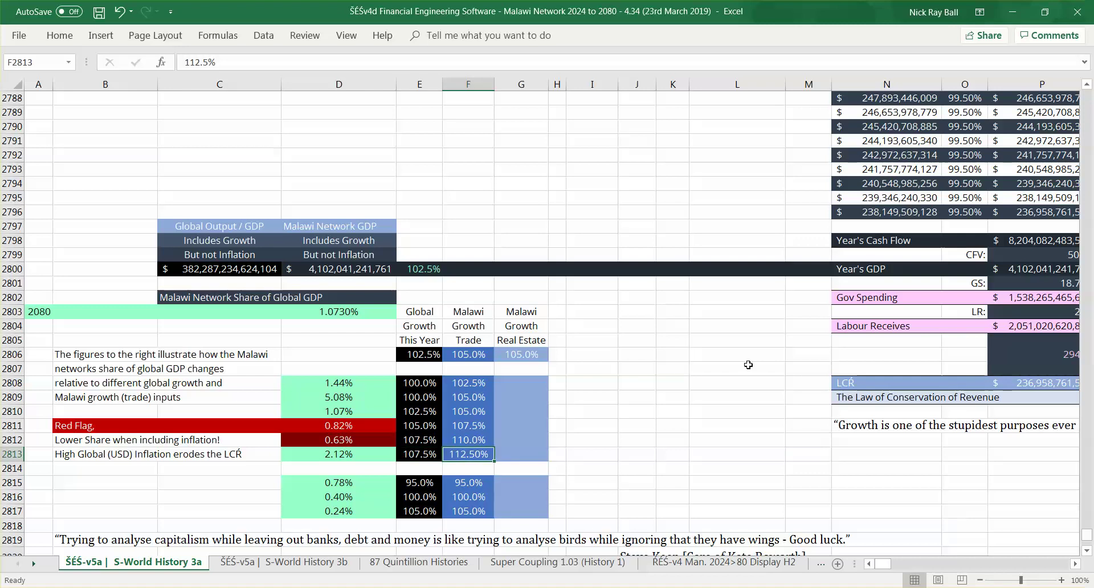
{"action": "key", "text": "Left"}
{"action": "key", "text": "Left"}
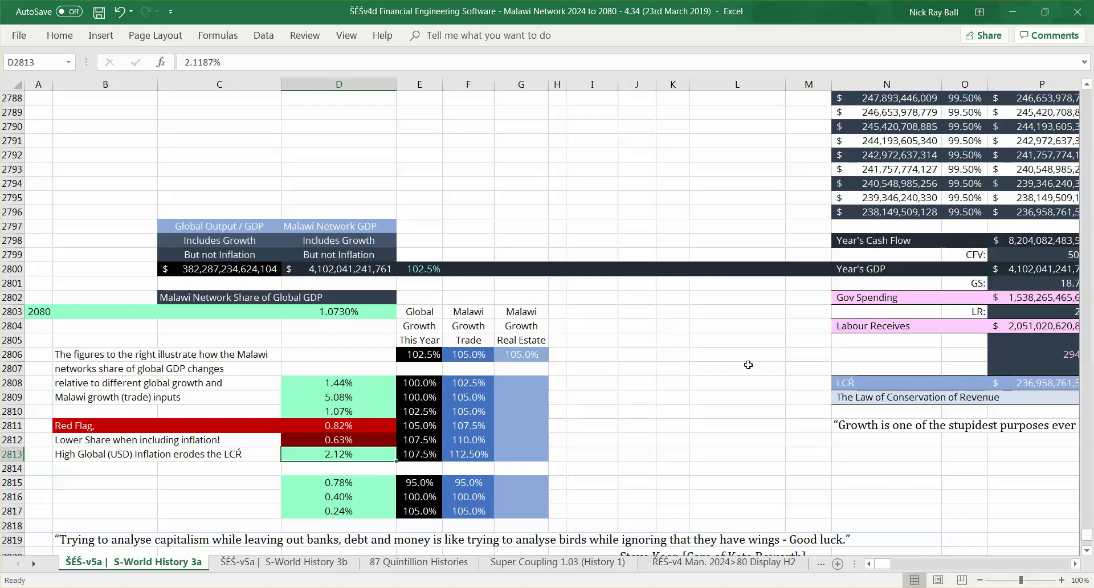
- Examine the first scenario of the lower group in row 2815, comparing its share with the global and Malawi trade growth
{"action": "key", "text": "Down"}
{"action": "key", "text": "Down"}
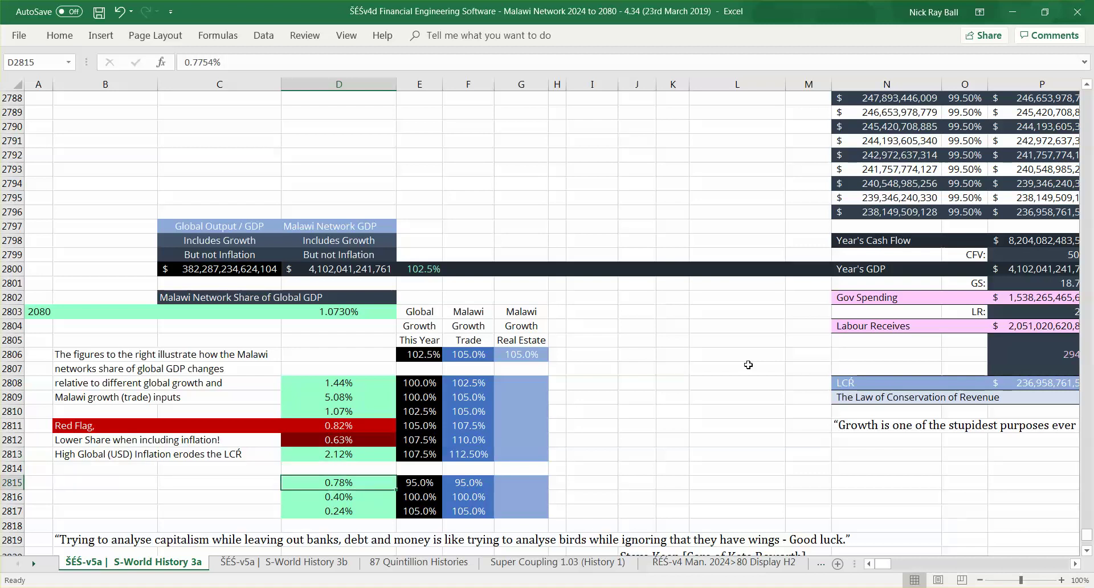
{"action": "key", "text": "Right"}
{"action": "key", "text": "Right"}
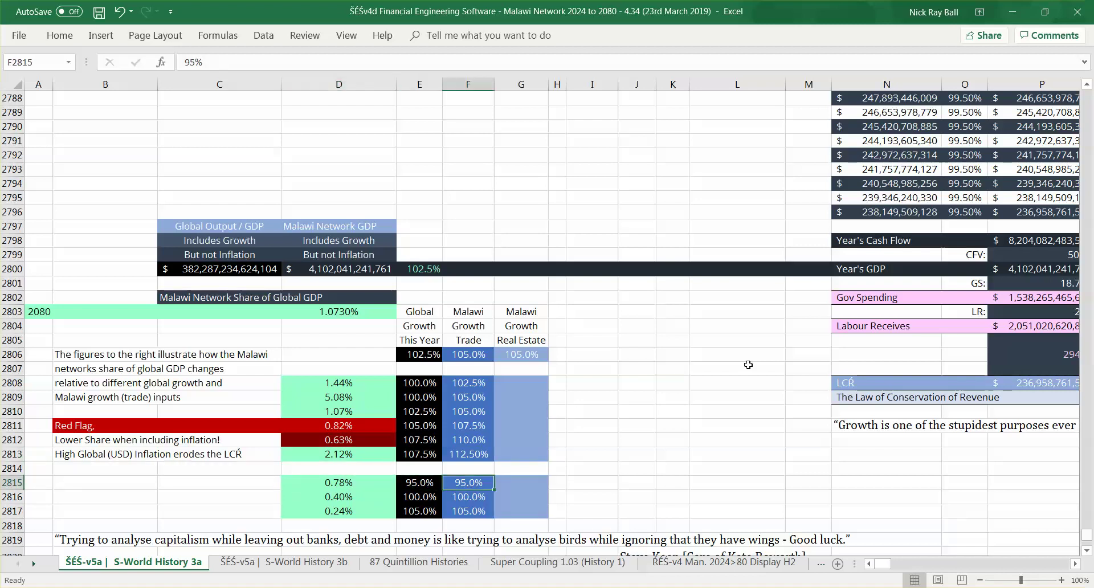
{"action": "key", "text": "Left"}
{"action": "key", "text": "Right"}
{"action": "key", "text": "Left"}
{"action": "key", "text": "Left"}
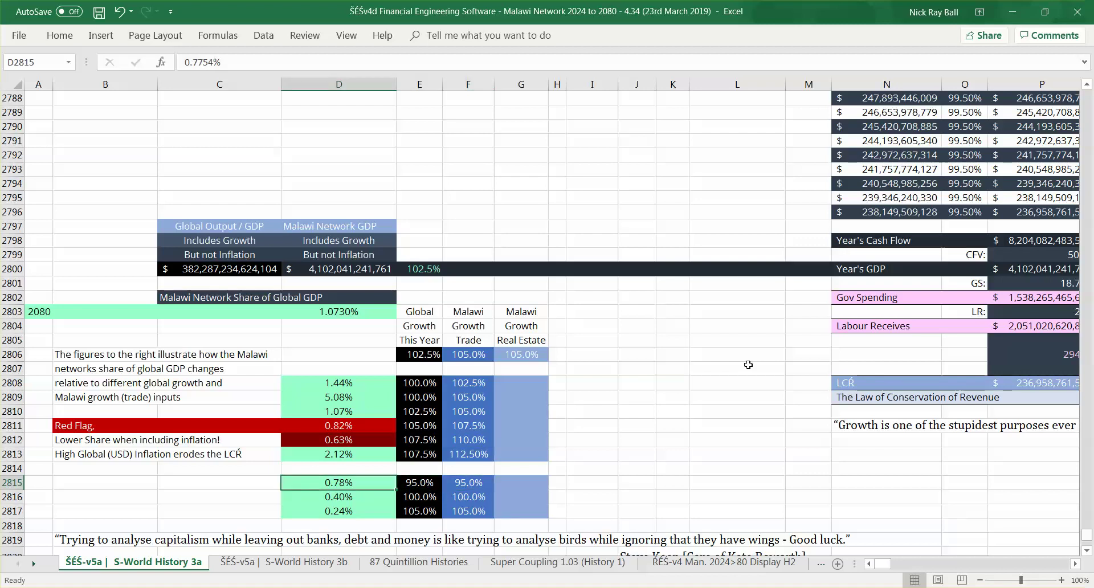
- Examine the second scenario of the lower group in row 2816, comparing its global and Malawi trade growth with its GDP share
{"action": "key", "text": "Down"}
{"action": "key", "text": "Right"}
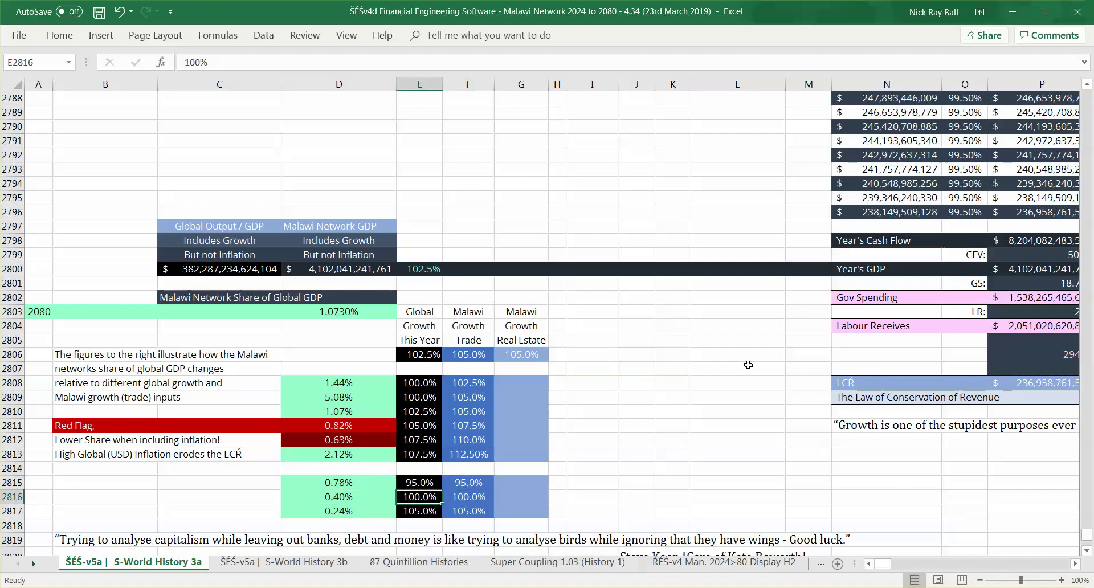
{"action": "key", "text": "Right"}
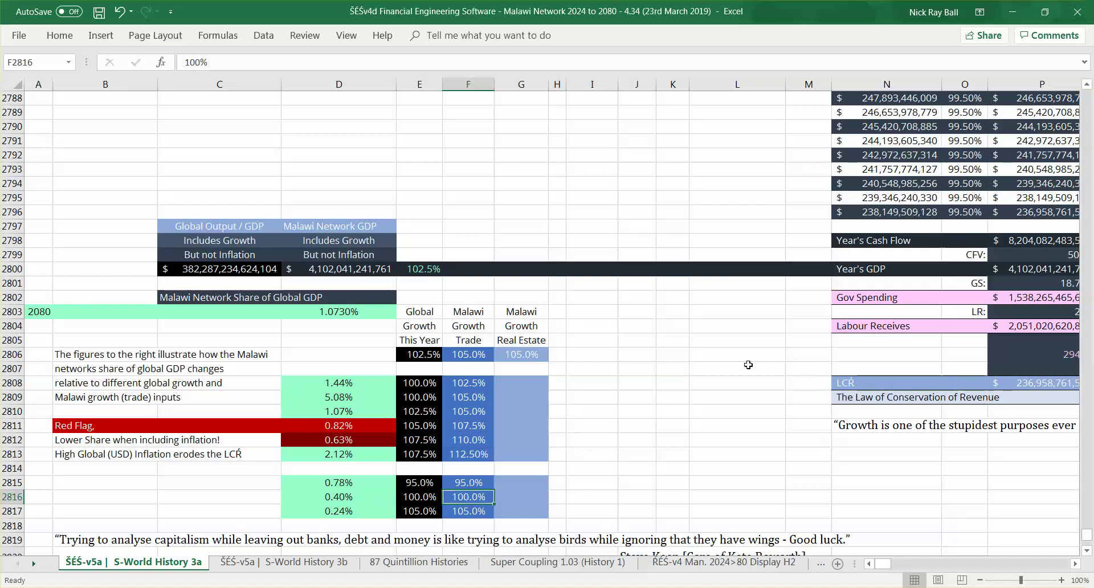
{"action": "key", "text": "Left"}
{"action": "key", "text": "Left"}
{"action": "key", "text": "Right"}
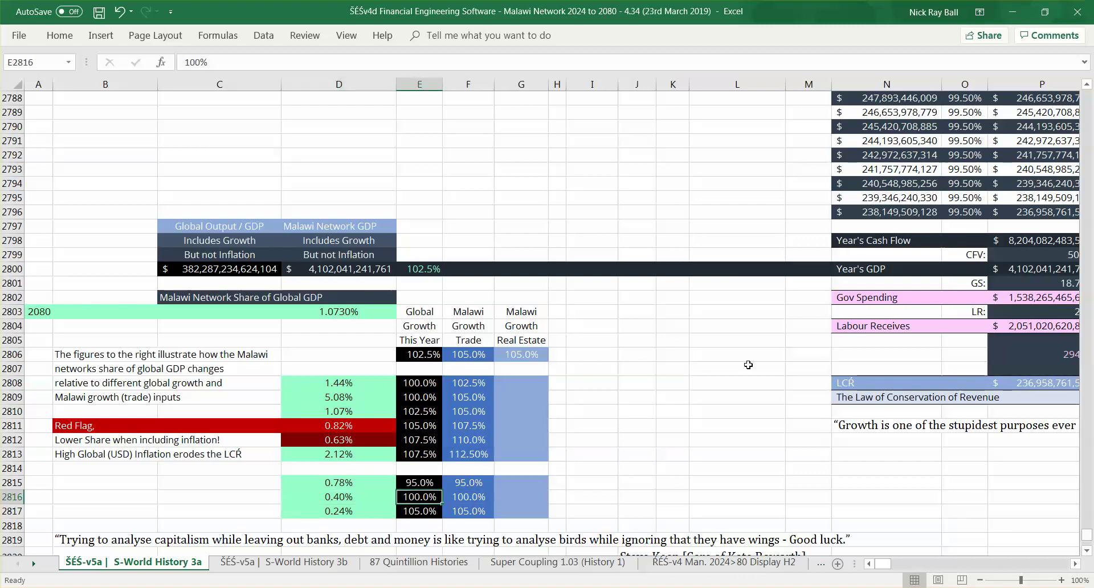
{"action": "key", "text": "Right"}
{"action": "key", "text": "Left"}
- Examine the last scenario of the lower group in row 2817, from its two growth inputs to its GDP share
{"action": "key", "text": "Down"}
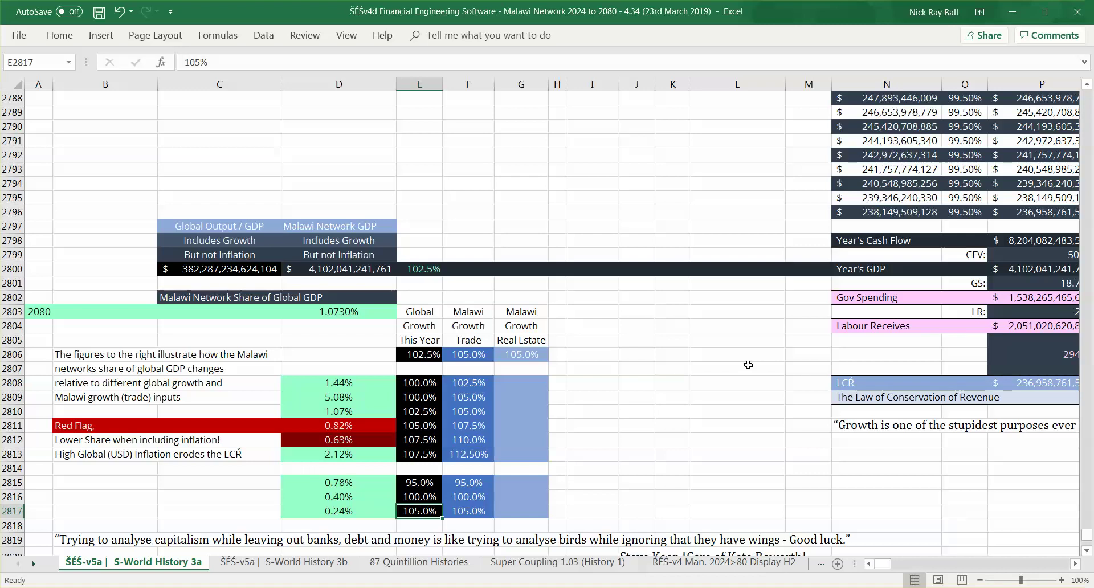
{"action": "key", "text": "Right"}
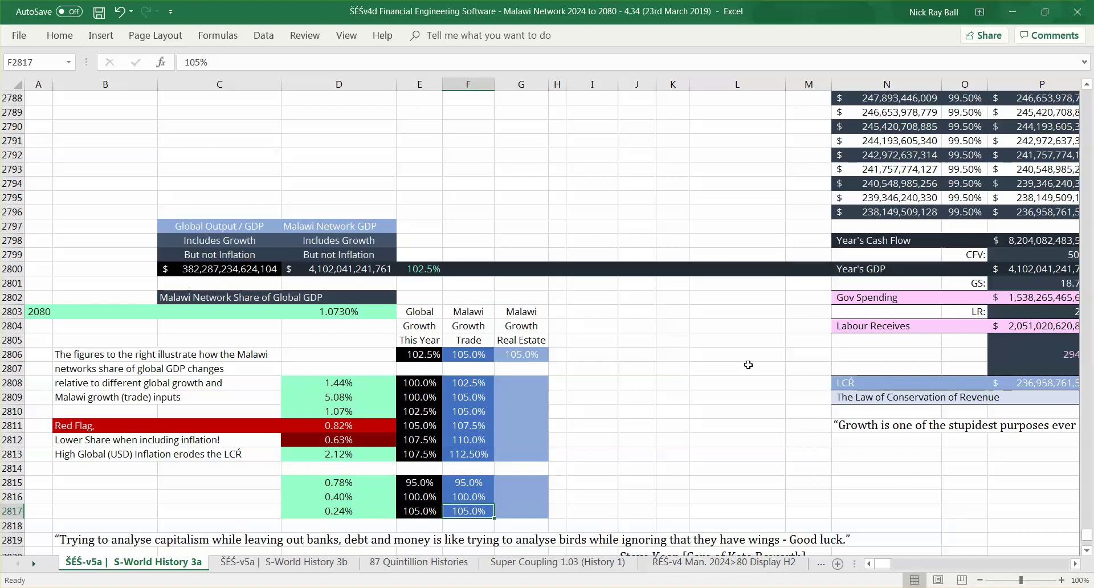
{"action": "key", "text": "Left"}
{"action": "key", "text": "Left"}
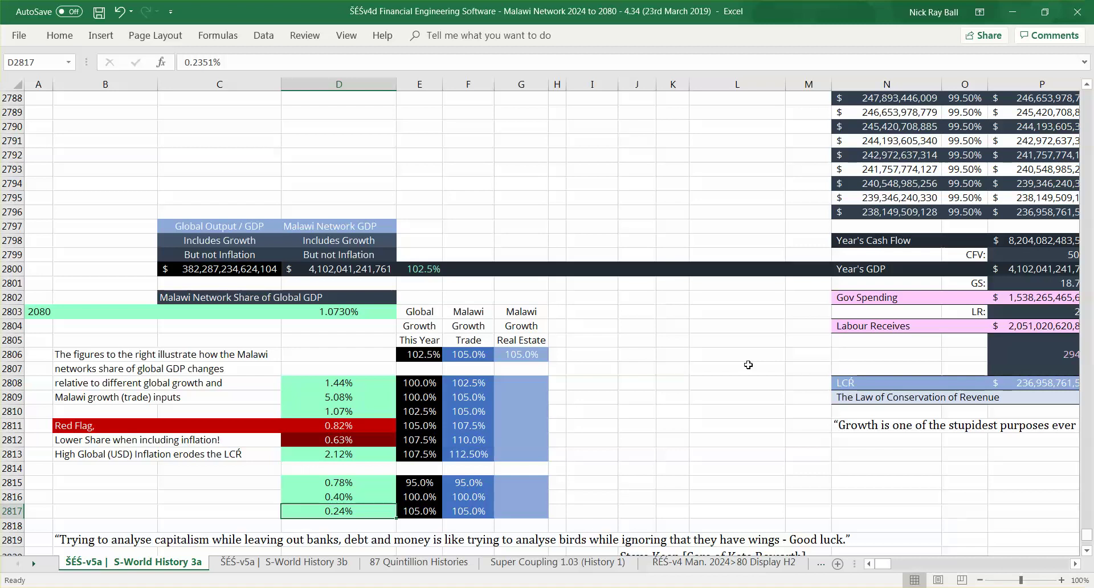
{"action": "key", "text": "Up"}
{"action": "key", "text": "Up"}
{"action": "key", "text": "Right"}
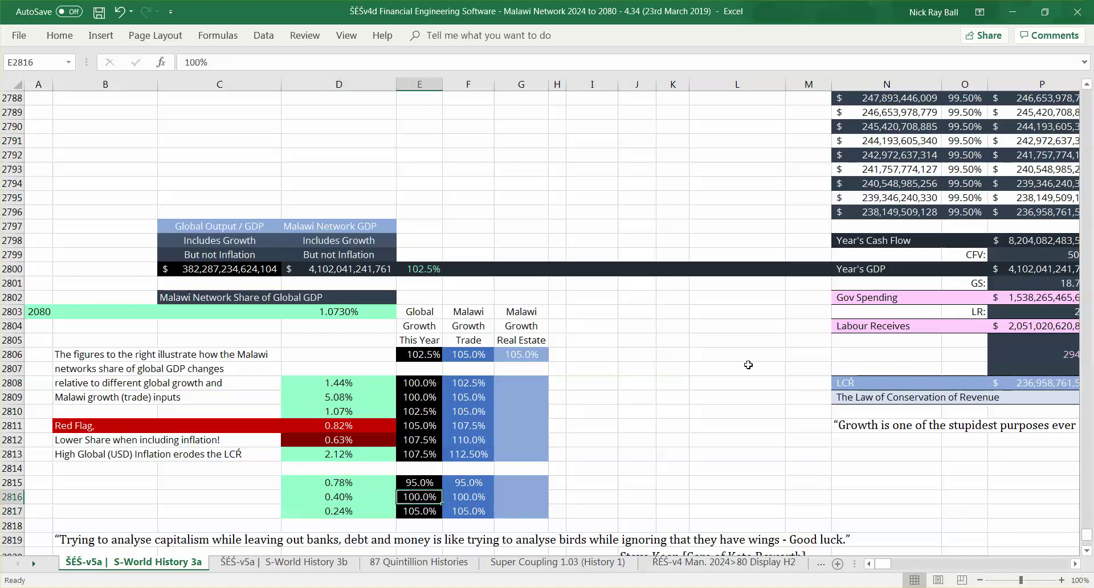
- Inspect the Malawi Growth Real Estate column, from its heading to the linked growth value in G2806
{"action": "key", "text": "Up"}
{"action": "key", "text": "Up"}
{"action": "key", "text": "Up"}
{"action": "key", "text": "Up"}
{"action": "key", "text": "Up"}
{"action": "key", "text": "Up"}
{"action": "key", "text": "Up"}
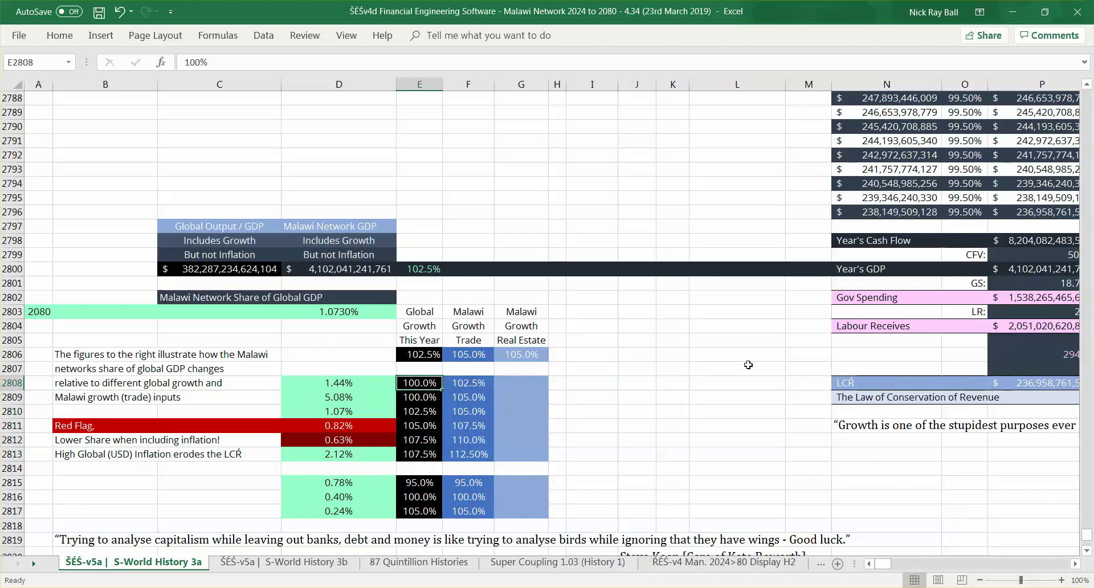
{"action": "key", "text": "Right"}
{"action": "key", "text": "Right"}
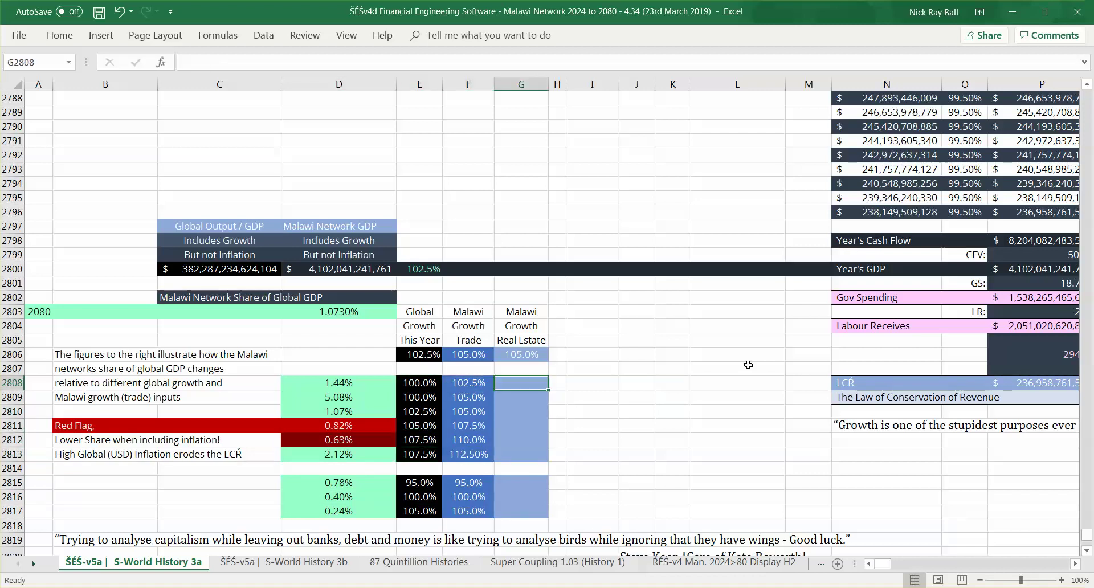
{"action": "key", "text": "Up"}
{"action": "key", "text": "Up"}
{"action": "key", "text": "Up"}
{"action": "key", "text": "Up"}
{"action": "key", "text": "Up"}
{"action": "key", "text": "Down"}
{"action": "key", "text": "Down"}
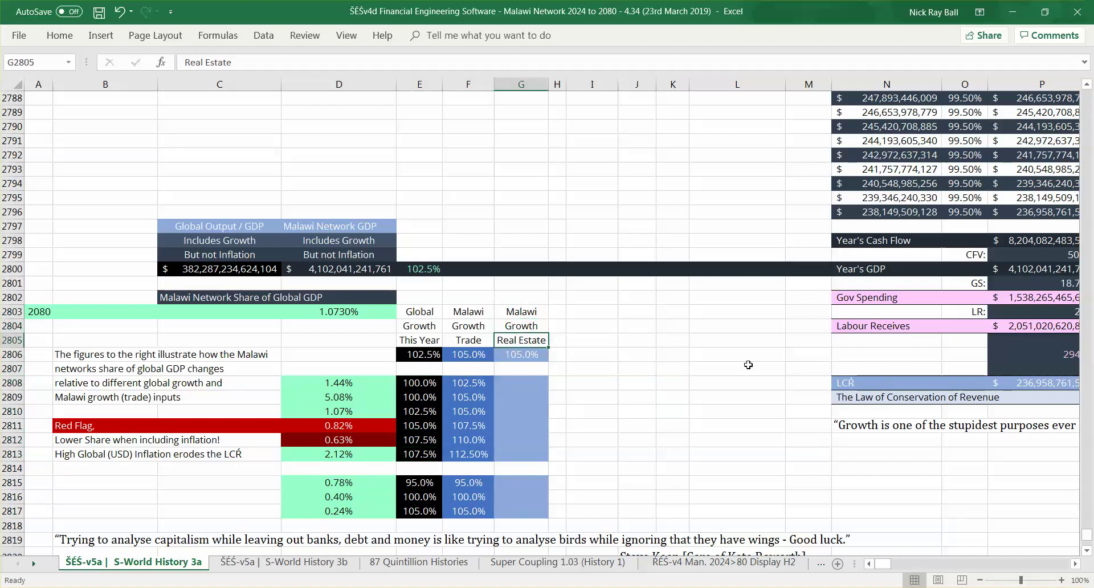
{"action": "key", "text": "Down"}
{"action": "key", "text": "Down"}
{"action": "key", "text": "Down"}
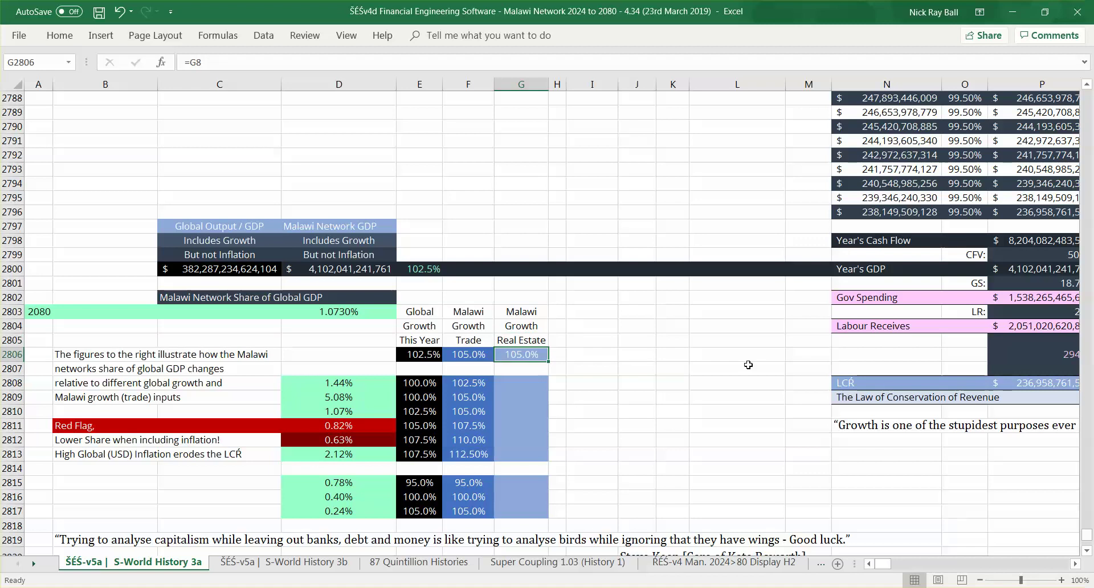
- Check the real estate growth cells in column G beside the scenarios in rows 2808 to 2817
{"action": "key", "text": "Down"}
{"action": "key", "text": "Down"}
{"action": "key", "text": "Down"}
{"action": "key", "text": "Down"}
{"action": "key", "text": "Down"}
{"action": "key", "text": "Down"}
{"action": "key", "text": "Down"}
{"action": "key", "text": "Down"}
{"action": "key", "text": "Down"}
{"action": "key", "text": "Down"}
{"action": "key", "text": "Down"}
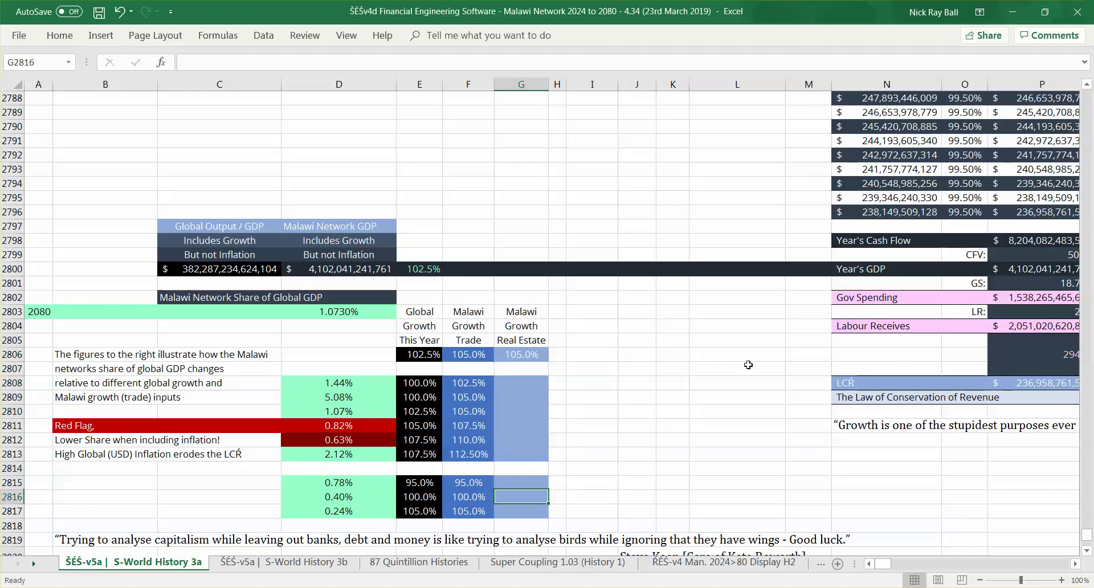
{"action": "key", "text": "Down"}
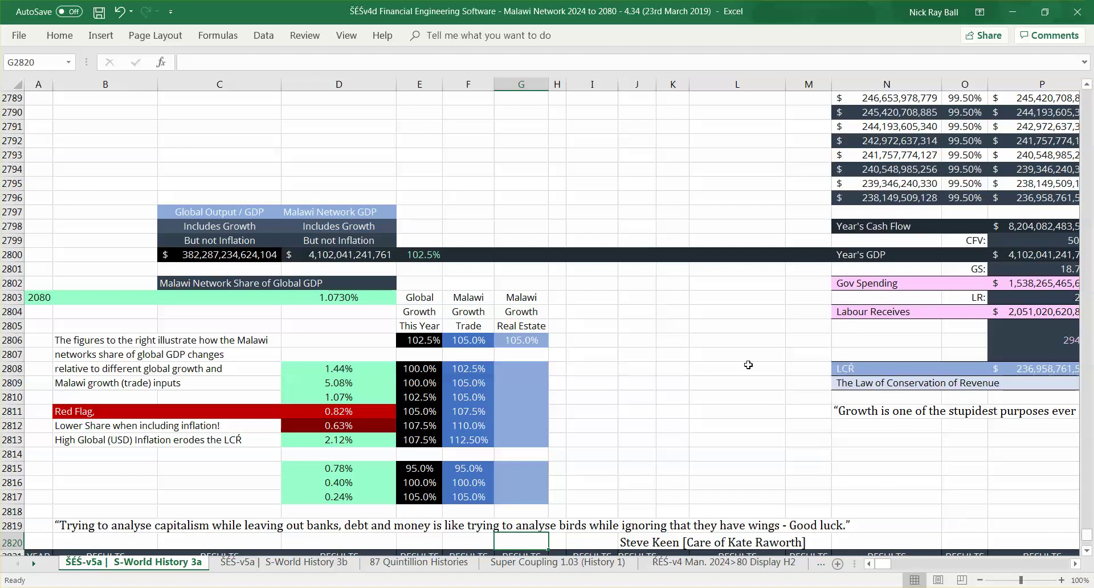
- Read the quotation in row 2819 about analysing capitalism while leaving out banks, debt and money, including its attribution
{"action": "key", "text": "Down"}
{"action": "key", "text": "Down"}
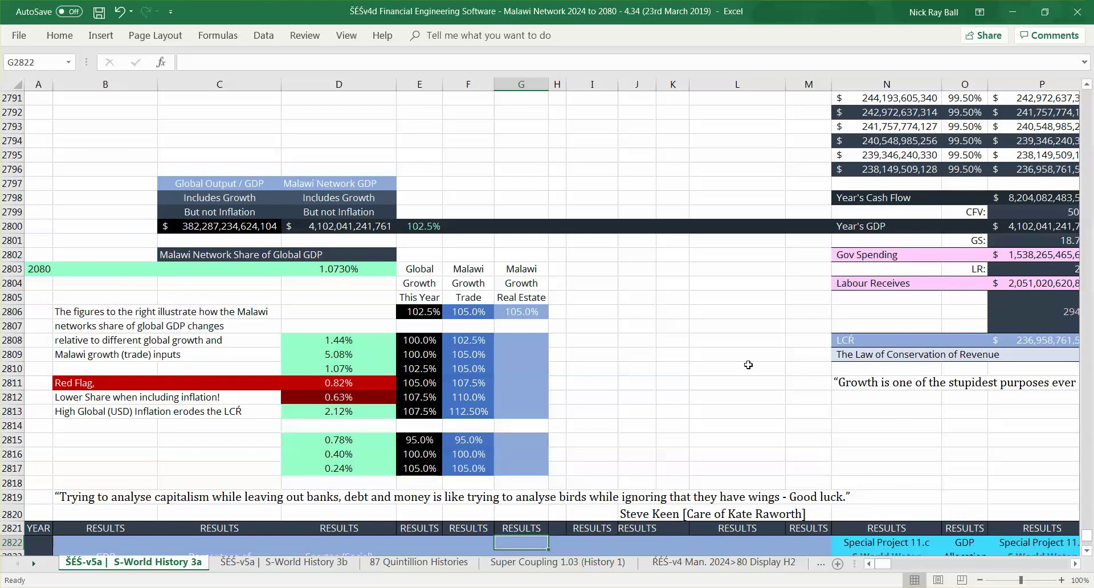
{"action": "key", "text": "Up"}
{"action": "key", "text": "Up"}
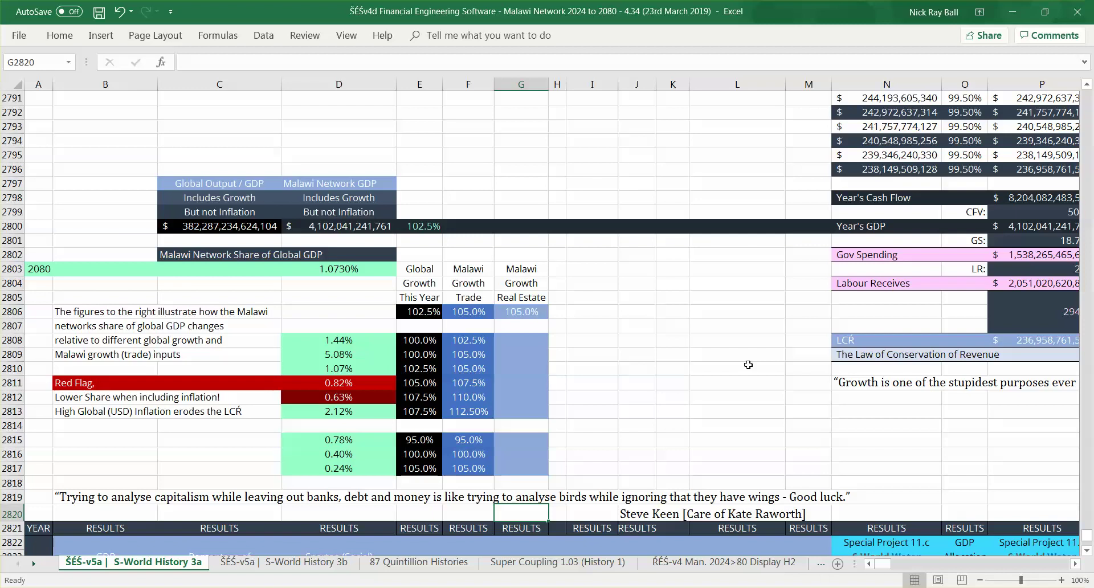
{"action": "key", "text": "Left"}
{"action": "key", "text": "Left"}
{"action": "key", "text": "Left"}
{"action": "key", "text": "Left"}
{"action": "key", "text": "Left"}
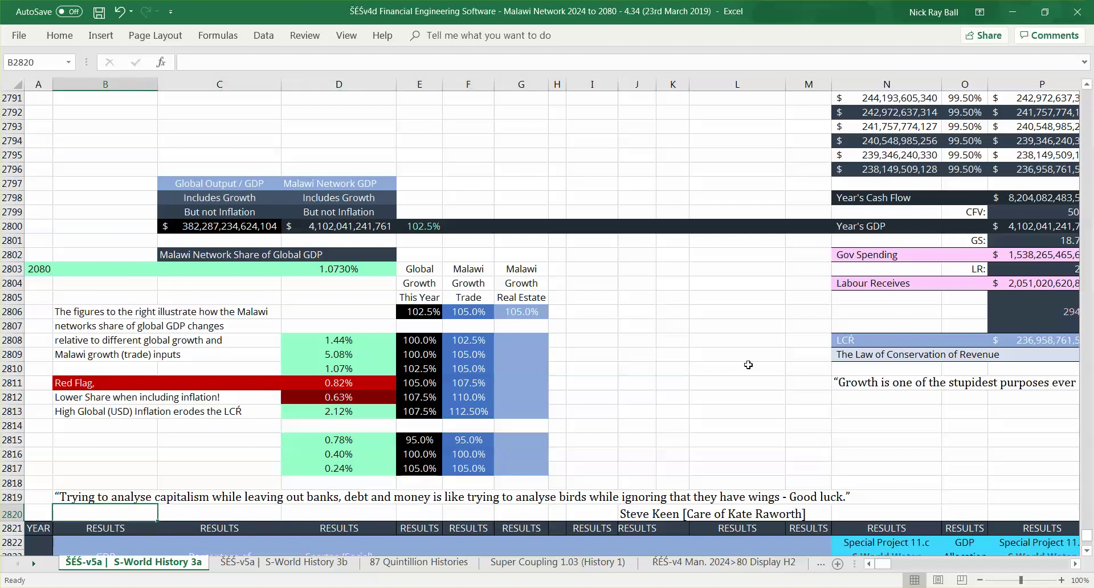
{"action": "key", "text": "Up"}
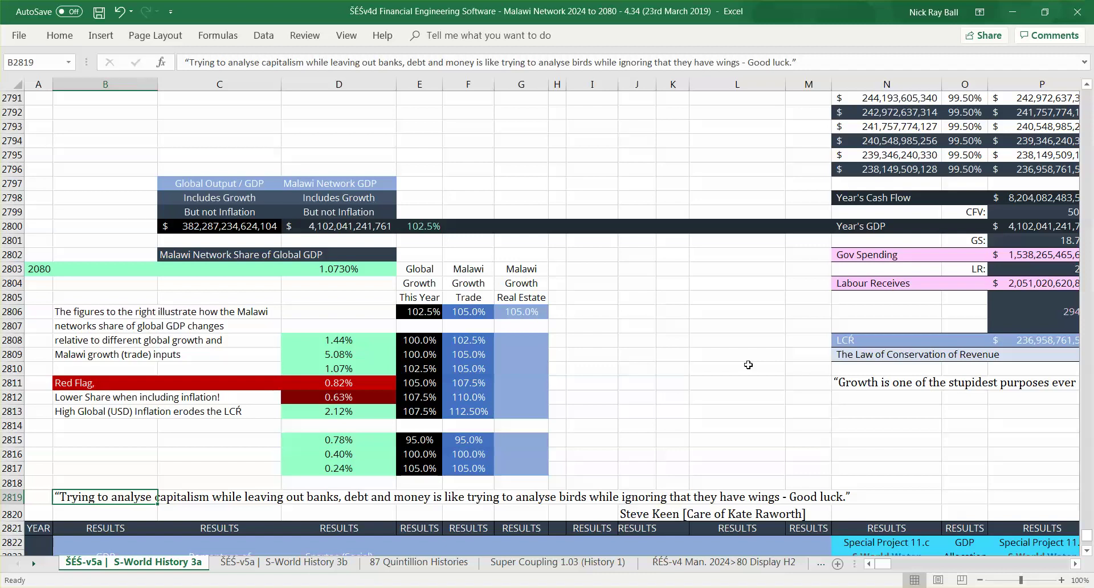
{"action": "key", "text": "Right"}
{"action": "key", "text": "Right"}
{"action": "key", "text": "Right"}
{"action": "key", "text": "Right"}
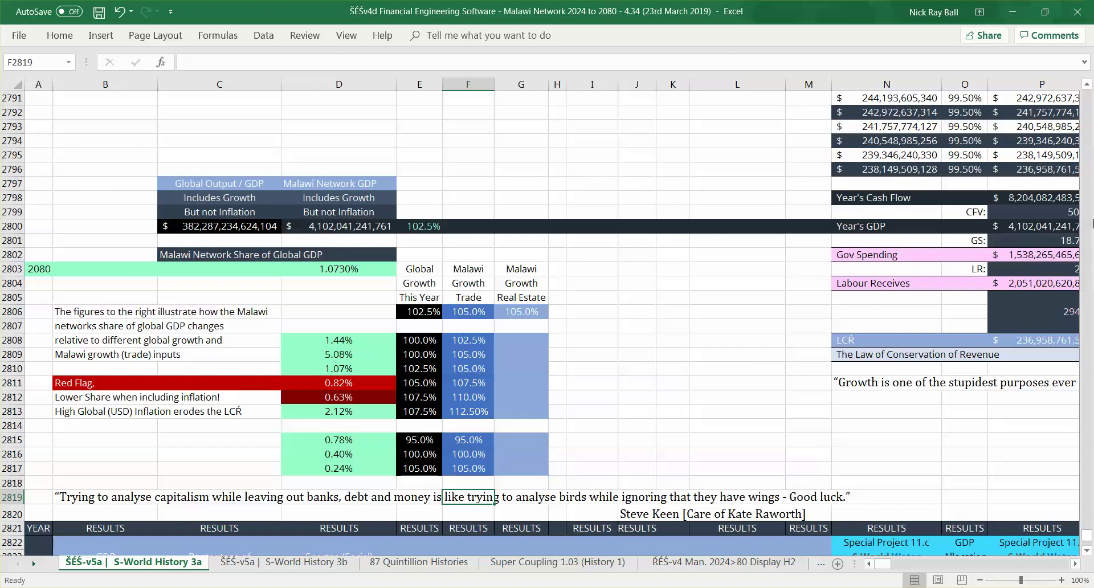
- Read the full "Growth is one of the stupidest purposes" quotation starting in N2811, along with its attribution
{"action": "left_click", "coordinate": [862, 384]}
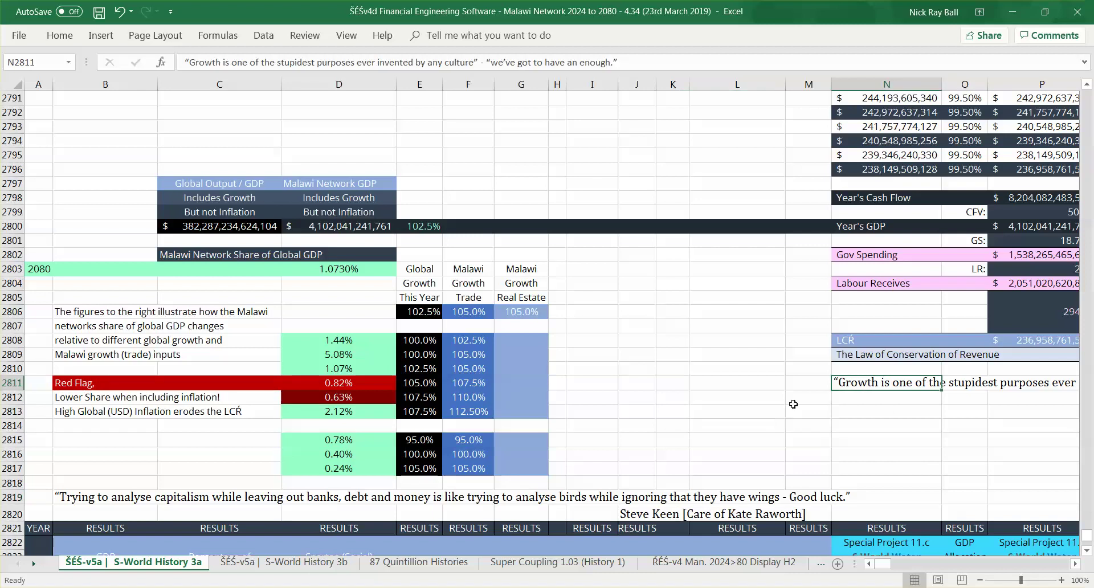
{"action": "key", "text": "Right"}
{"action": "key", "text": "Right"}
{"action": "key", "text": "Right"}
{"action": "key", "text": "Right"}
{"action": "key", "text": "Right"}
{"action": "key", "text": "Right"}
{"action": "key", "text": "Right"}
{"action": "key", "text": "Right"}
{"action": "key", "text": "Right"}
{"action": "key", "text": "Right"}
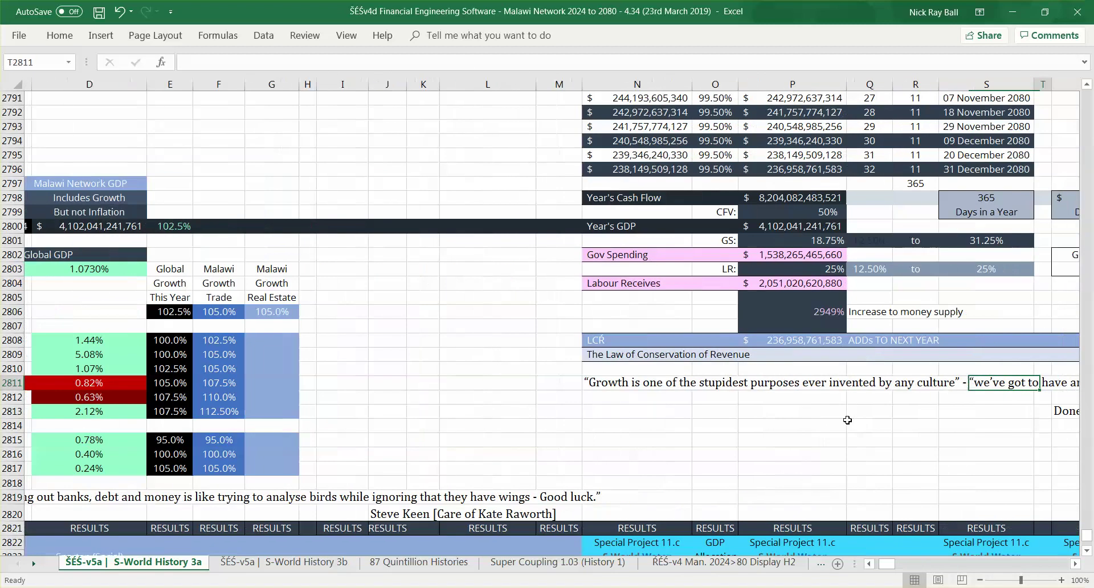
{"action": "key", "text": "Right"}
- Return to the scenario table from the growth quotation, ending at the start of row 2819
{"action": "key", "text": "Left"}
{"action": "key", "text": "Left"}
{"action": "key", "text": "Left"}
{"action": "key", "text": "Left"}
{"action": "key", "text": "Left"}
{"action": "key", "text": "Left"}
{"action": "key", "text": "Left"}
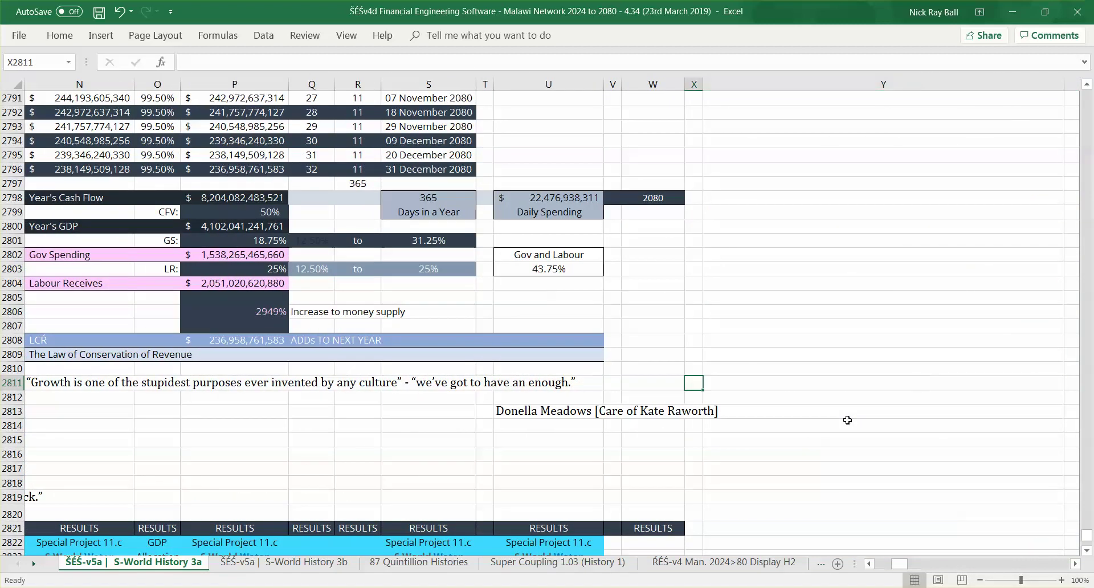
{"action": "key", "text": "Left"}
{"action": "key", "text": "Left"}
{"action": "key", "text": "Left"}
{"action": "key", "text": "Left"}
{"action": "key", "text": "Left"}
{"action": "key", "text": "Left"}
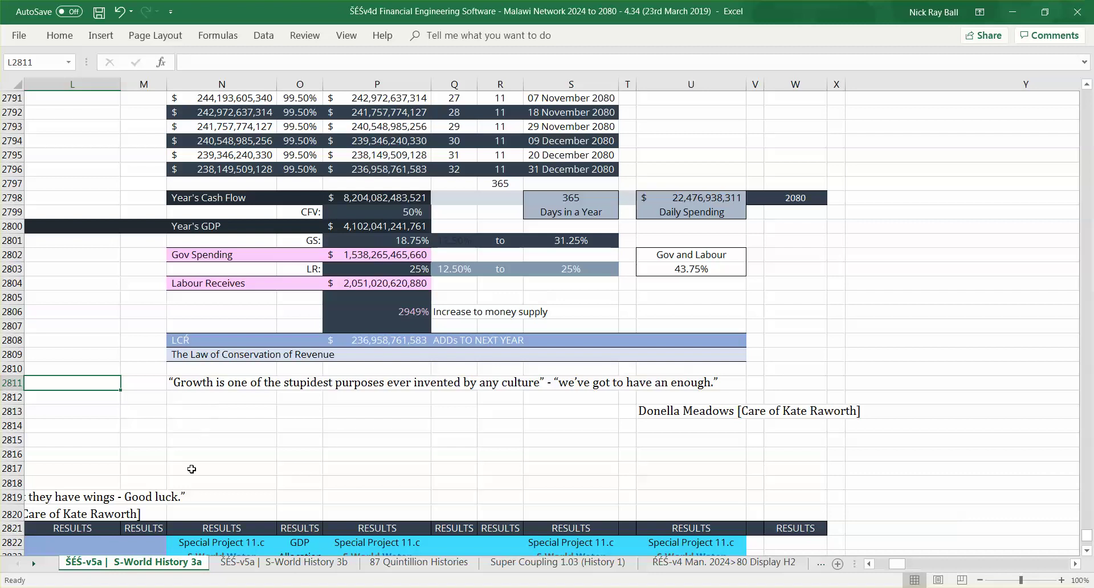
{"action": "left_click", "coordinate": [215, 493]}
{"action": "key", "text": "Left"}
{"action": "key", "text": "Home"}
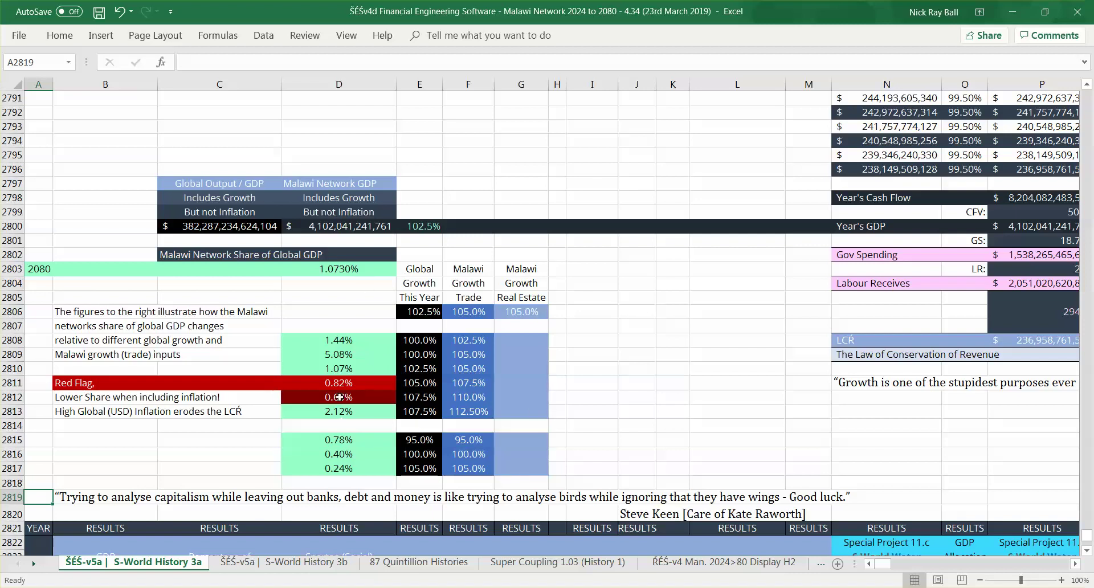
- Compare the Malawi Network GDP share in D2810 with the share of the high global inflation scenario in D2813
{"action": "left_click", "coordinate": [344, 369]}
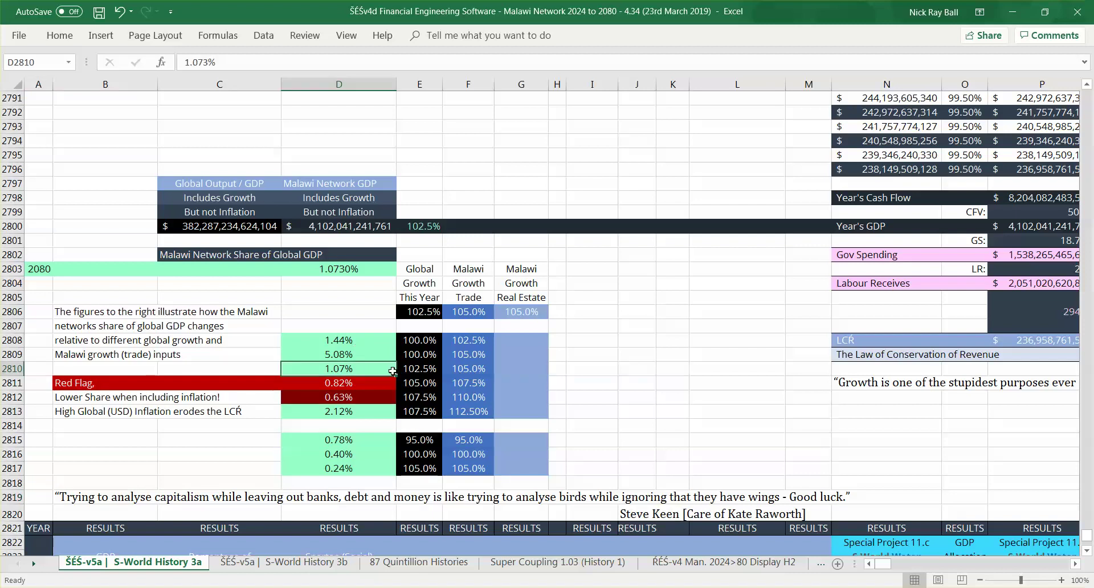
{"action": "left_click", "coordinate": [356, 417]}
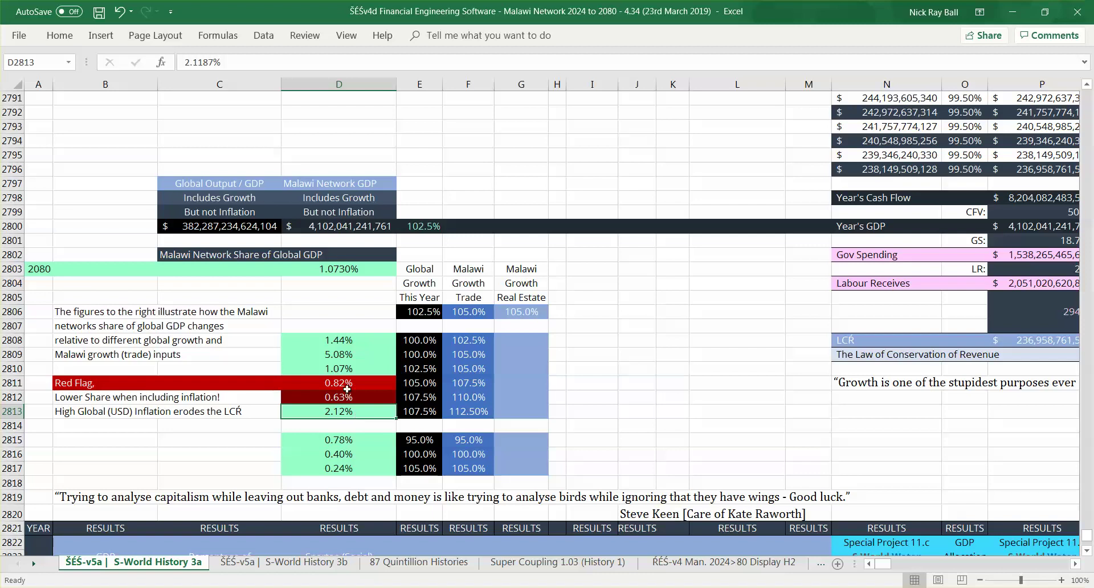
{"action": "left_click", "coordinate": [360, 365]}
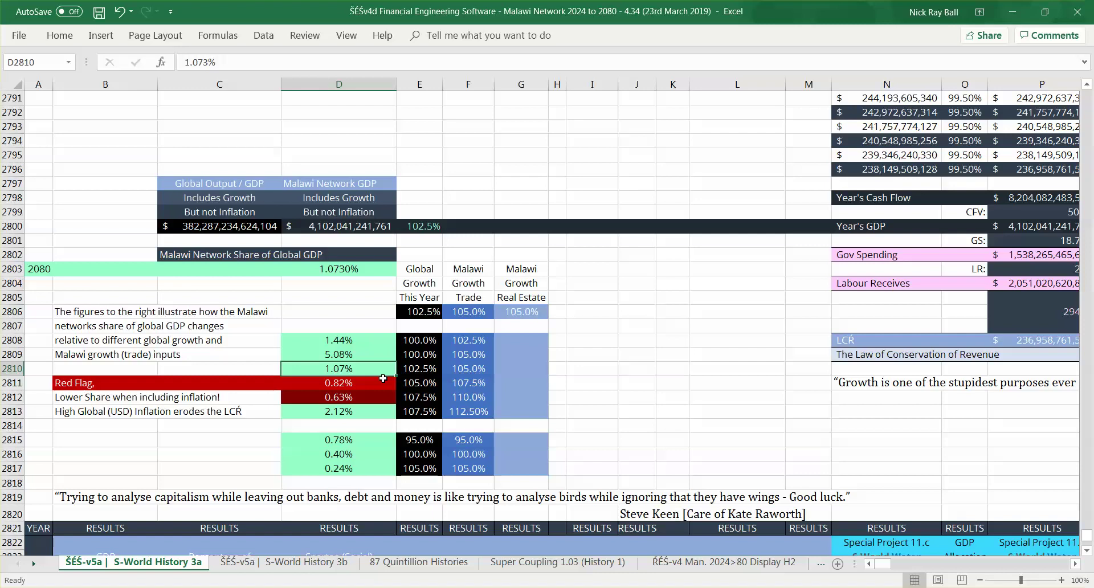
{"action": "left_click", "coordinate": [340, 416]}
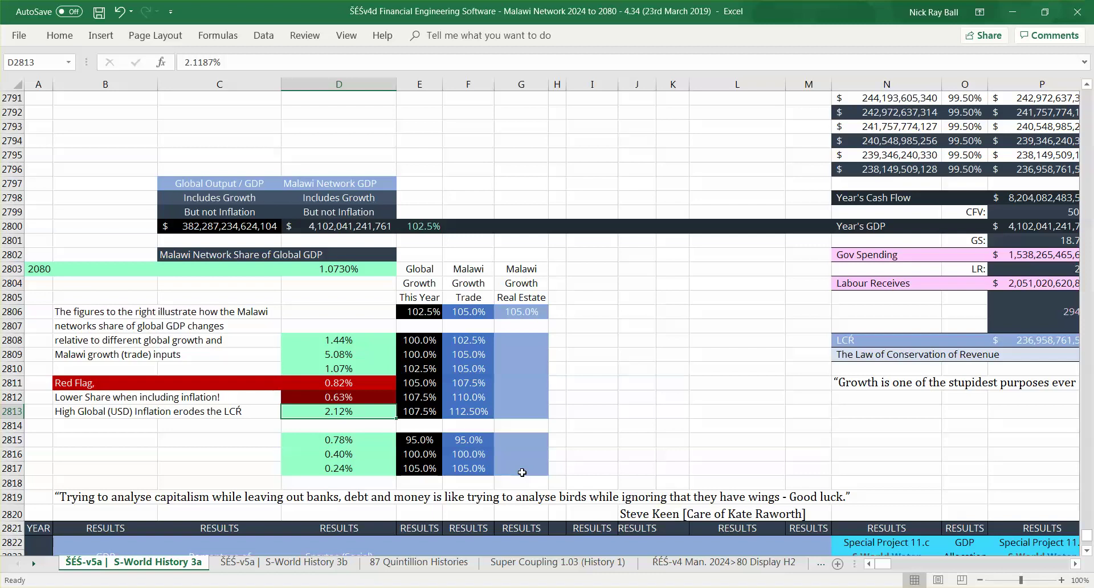
{"action": "key", "text": "Up"}
{"action": "key", "text": "Up"}
{"action": "key", "text": "Up"}
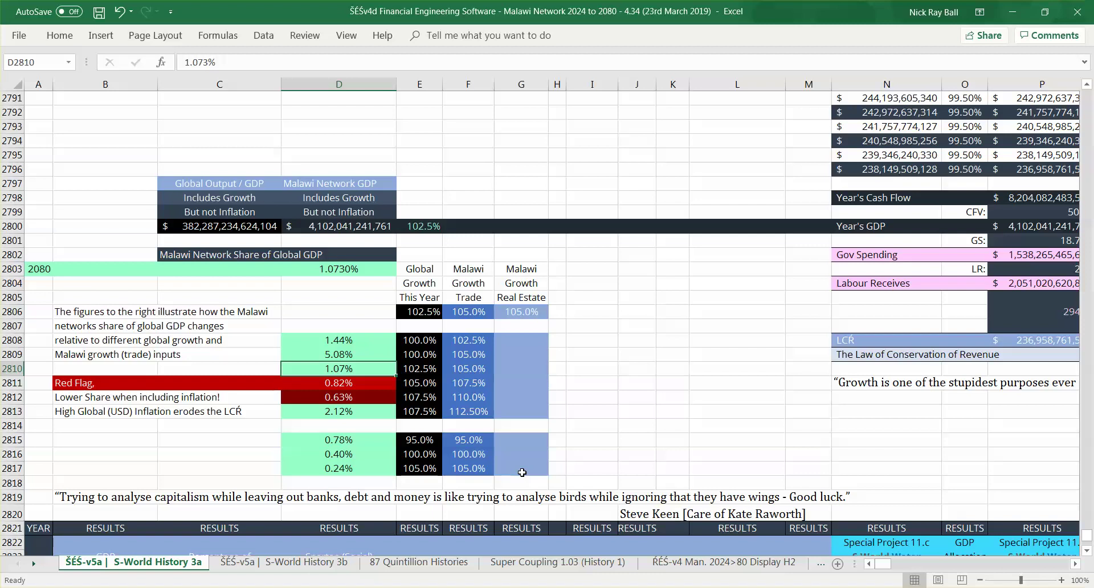
{"action": "left_click", "coordinate": [338, 310]}
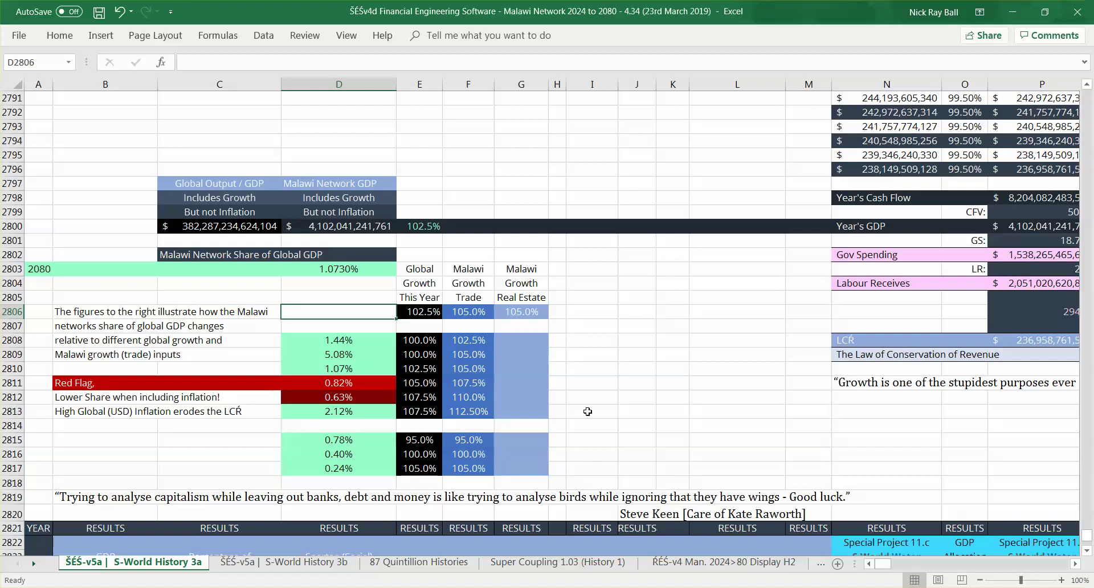
{"action": "left_click", "coordinate": [337, 370]}
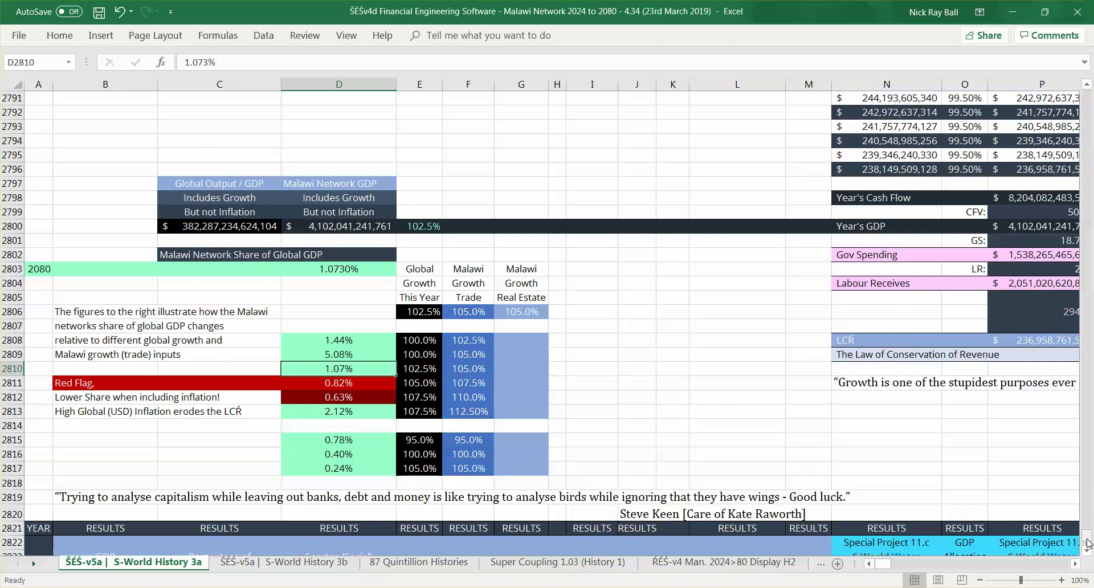
- Go through the GDP results in the table below row 2821 year by year, from 2024 to 2080 (B2825 to B2830)
{"action": "left_click_drag", "start_coordinate": [1087, 542], "coordinate": [1087, 546]}
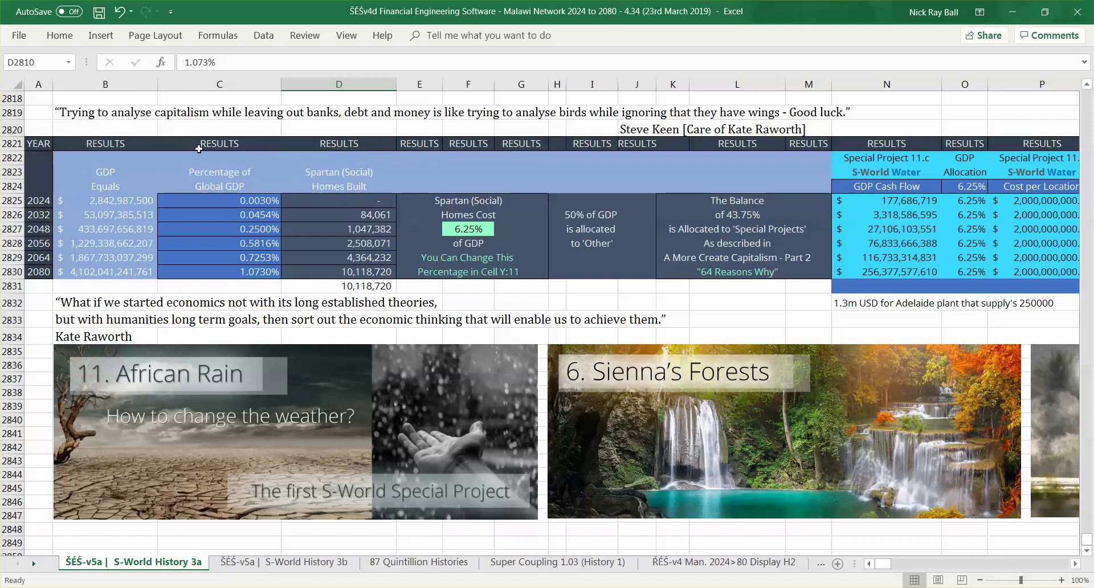
{"action": "left_click", "coordinate": [12, 143]}
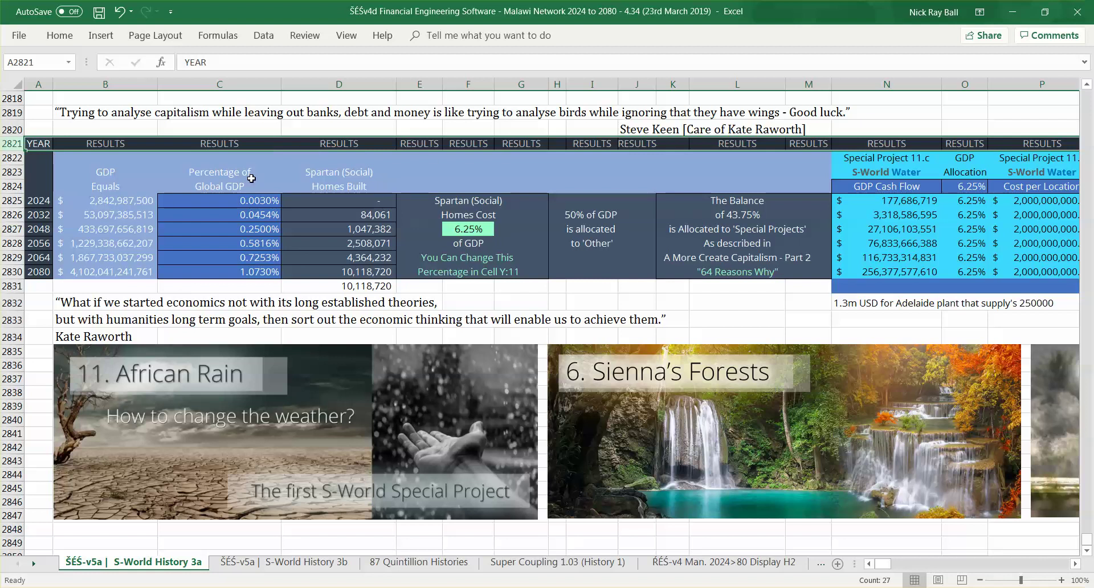
{"action": "left_click", "coordinate": [126, 200]}
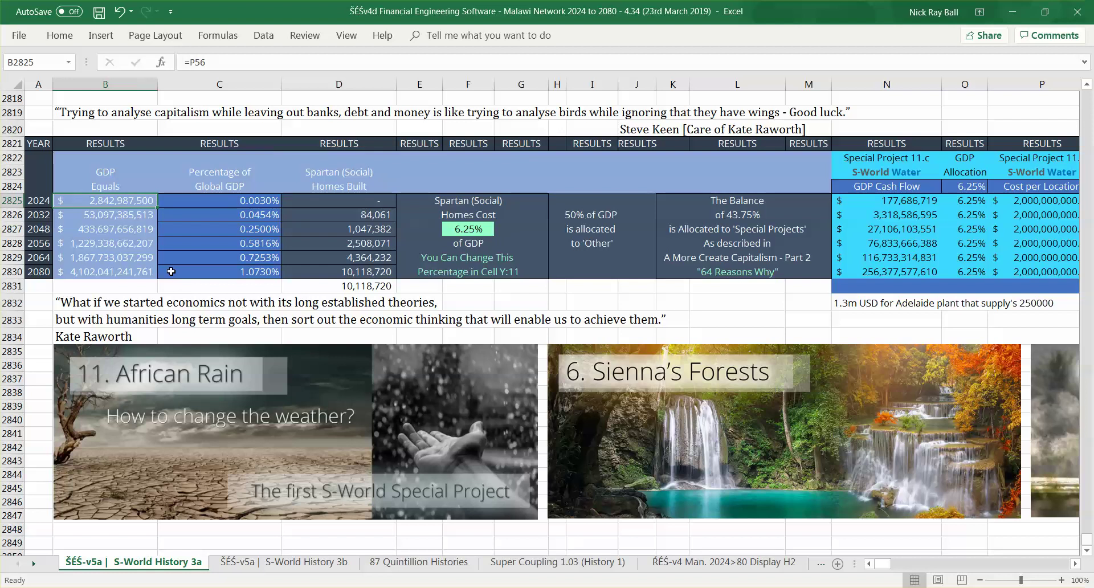
{"action": "key", "text": "Down"}
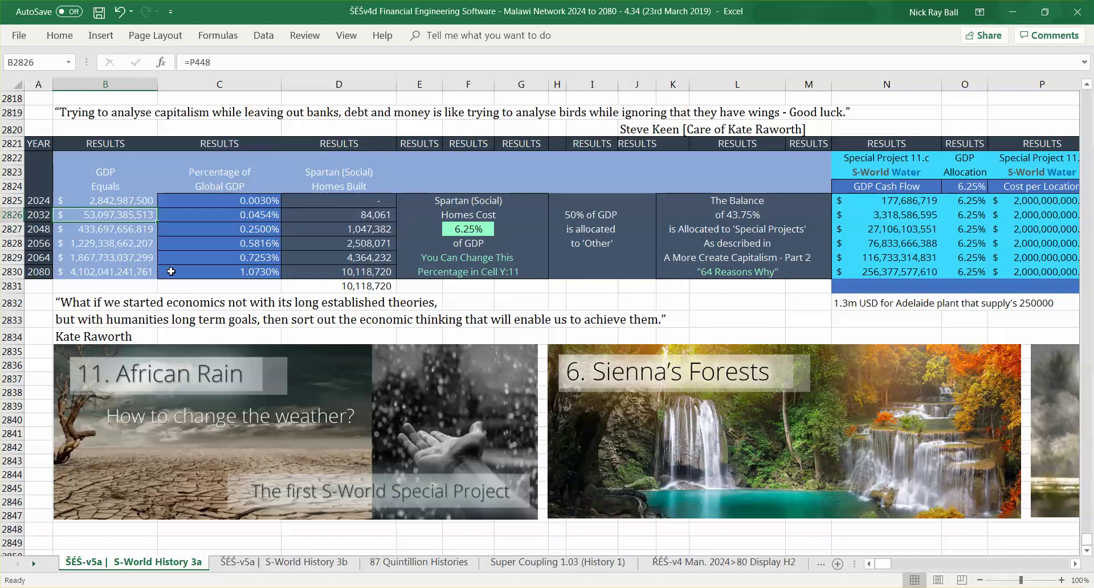
{"action": "key", "text": "Down"}
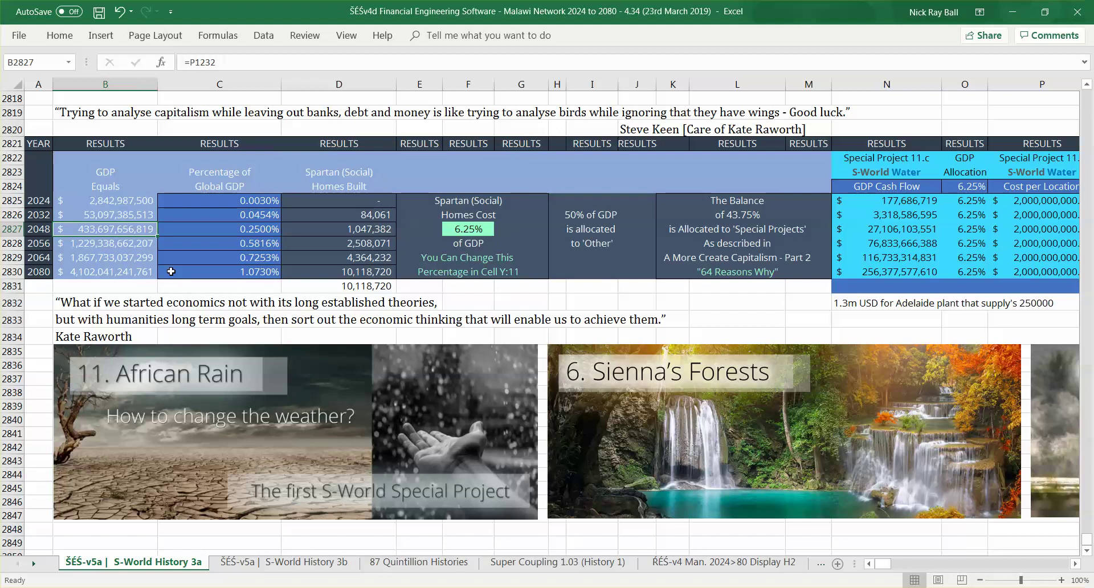
{"action": "key", "text": "Down"}
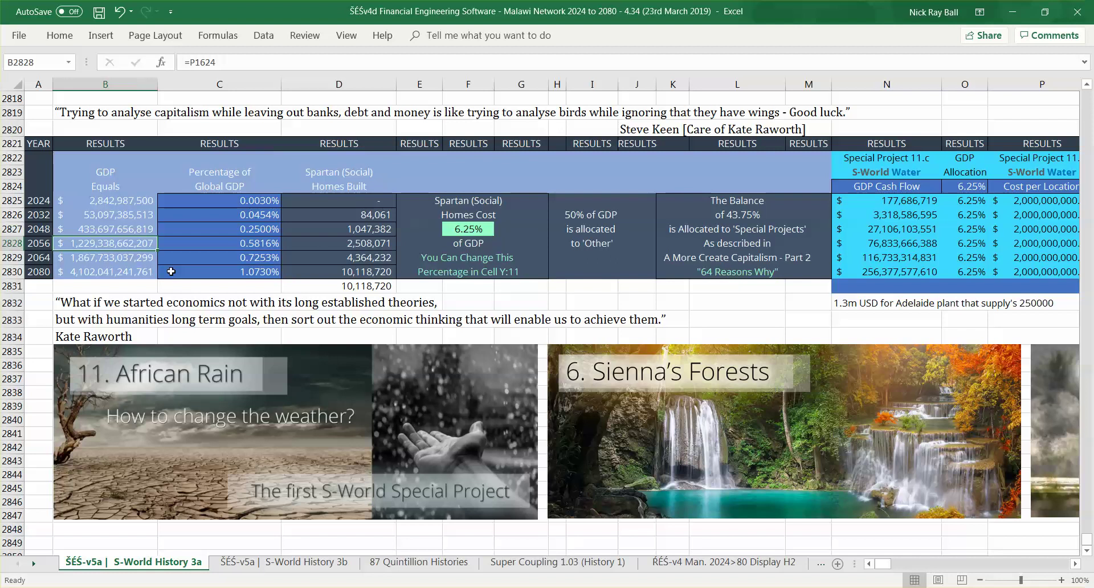
{"action": "key", "text": "Down"}
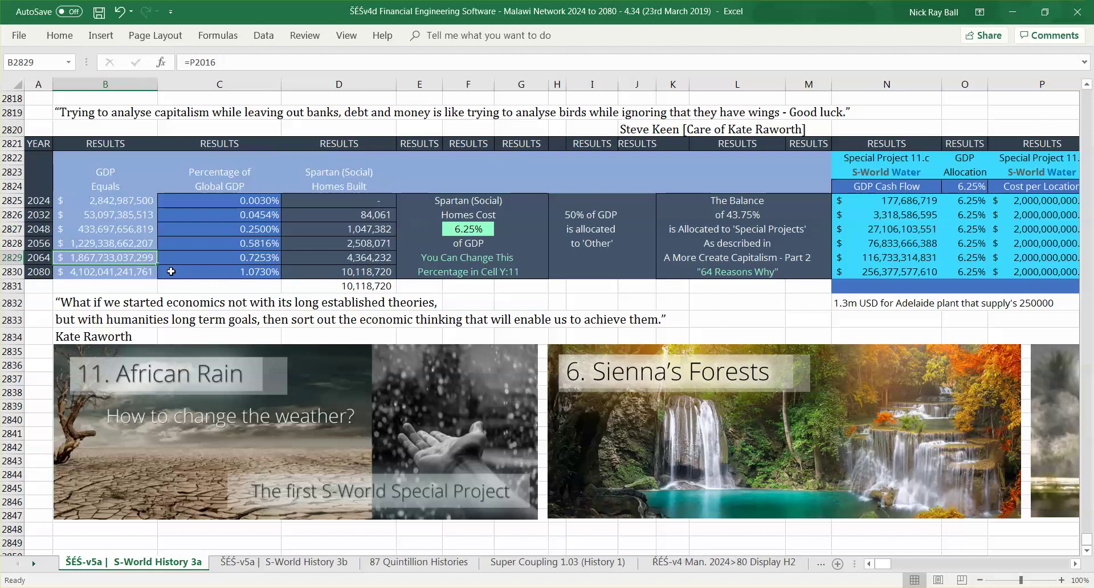
{"action": "key", "text": "Down"}
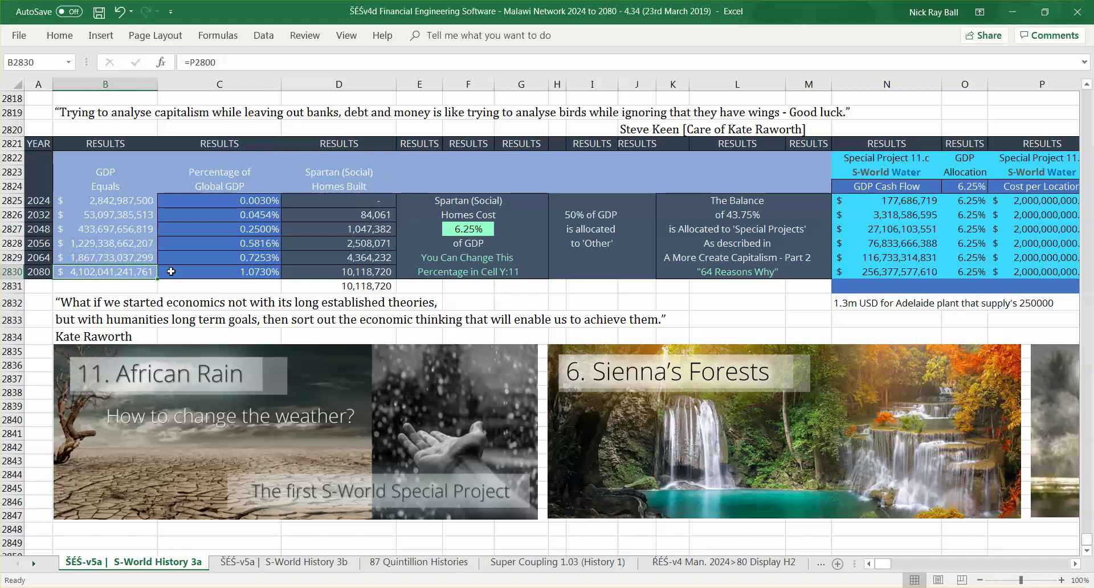
- Go through the Percentage of Global GDP results year by year, from 2024 in C2825 to 2080 in C2830
{"action": "left_click", "coordinate": [171, 271]}
{"action": "key", "text": "Up"}
{"action": "key", "text": "Up"}
{"action": "key", "text": "Up"}
{"action": "key", "text": "Up"}
{"action": "key", "text": "Up"}
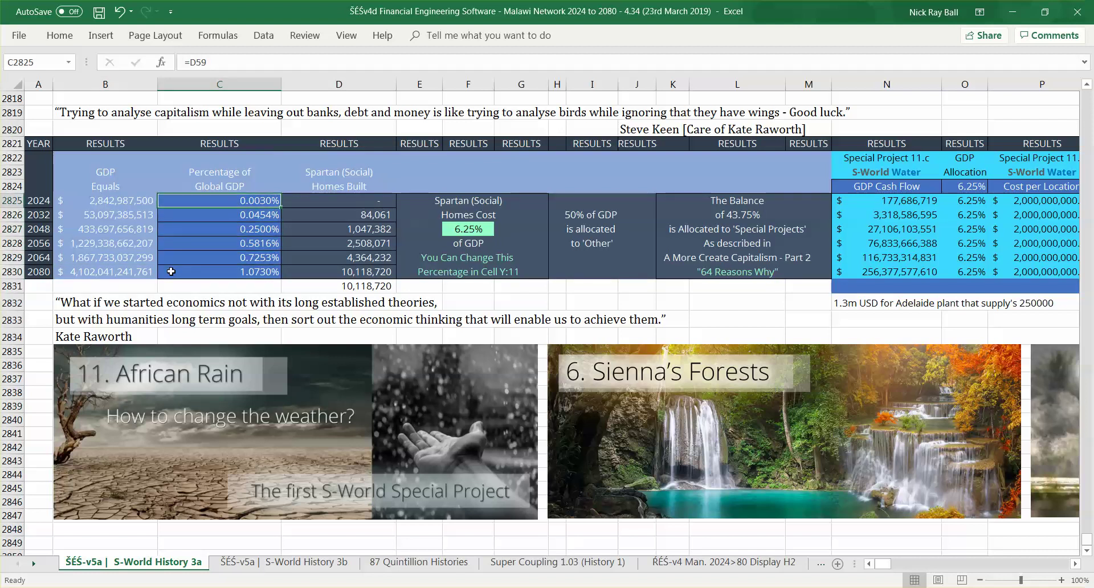
{"action": "key", "text": "Down"}
{"action": "key", "text": "Down"}
{"action": "key", "text": "Down"}
{"action": "key", "text": "Down"}
{"action": "key", "text": "Down"}
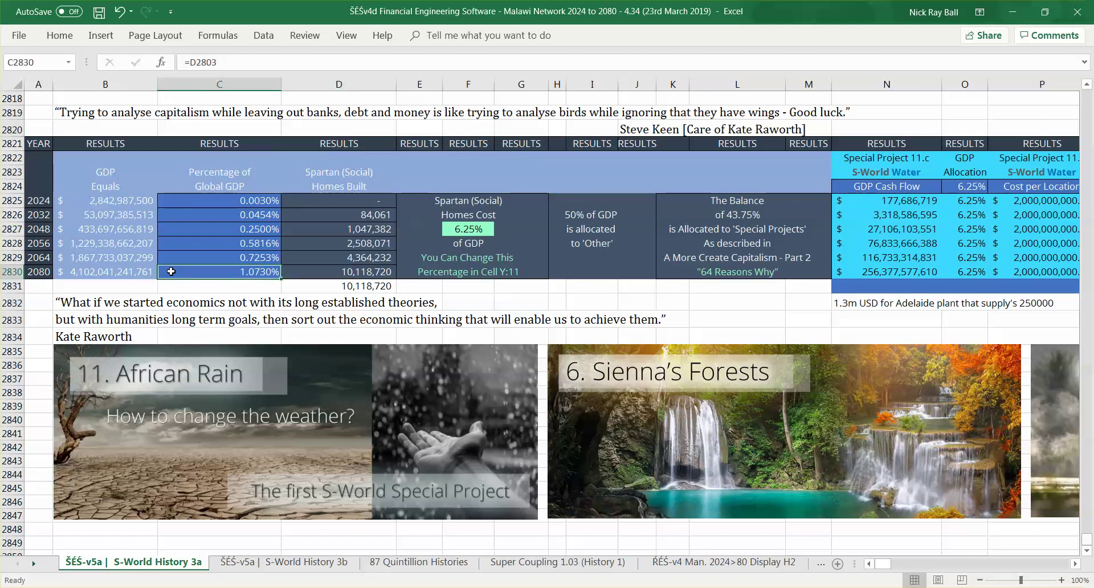
- Go through the Spartan (Social) Homes Built results from 2024 in D2825 to 2080 in D2830
{"action": "key", "text": "Up"}
{"action": "key", "text": "Up"}
{"action": "key", "text": "Up"}
{"action": "key", "text": "Up"}
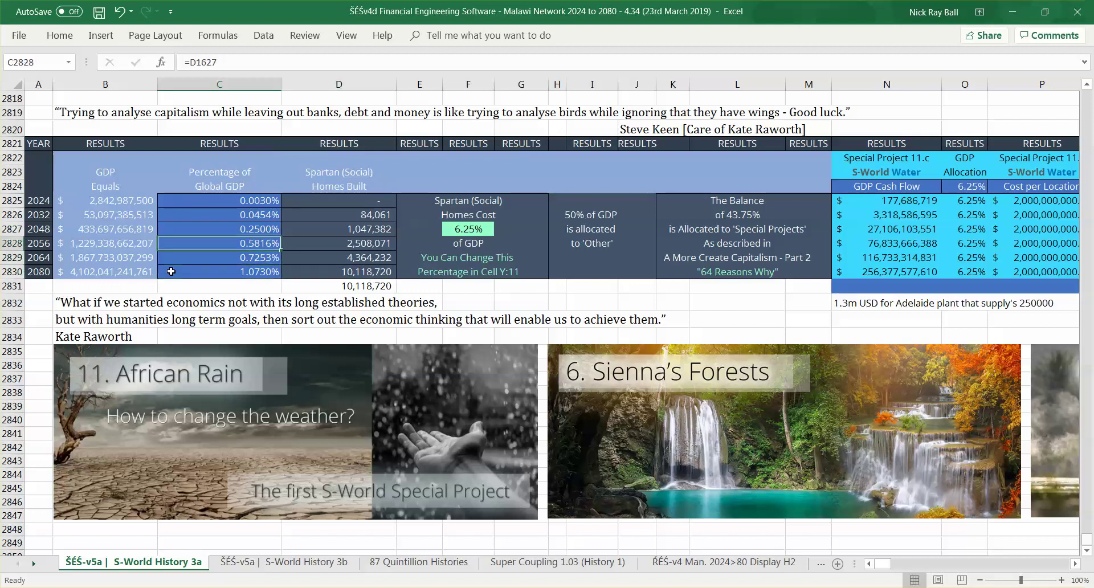
{"action": "key", "text": "Right"}
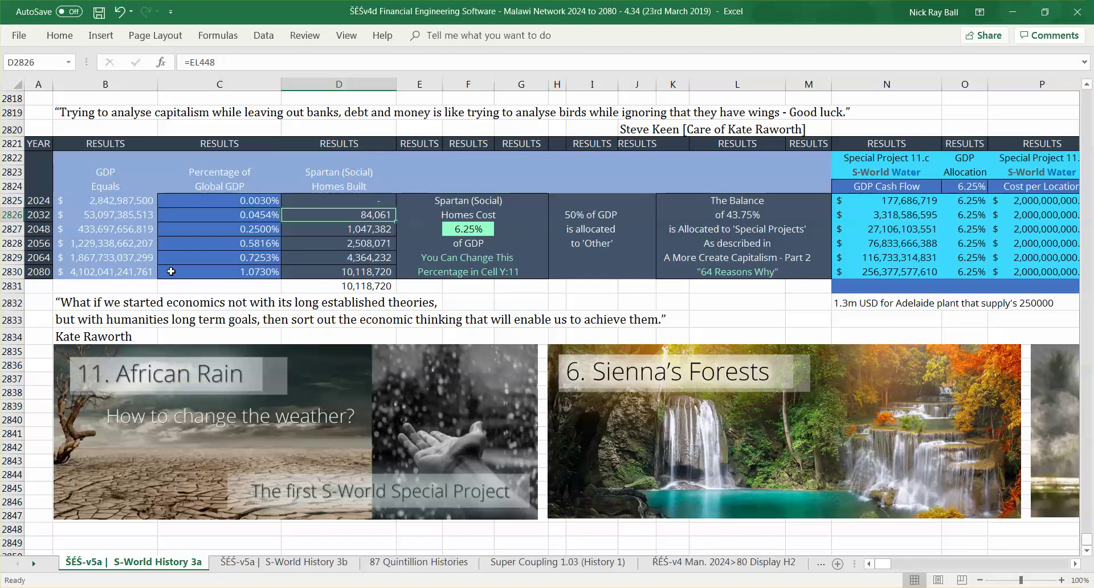
{"action": "key", "text": "Up"}
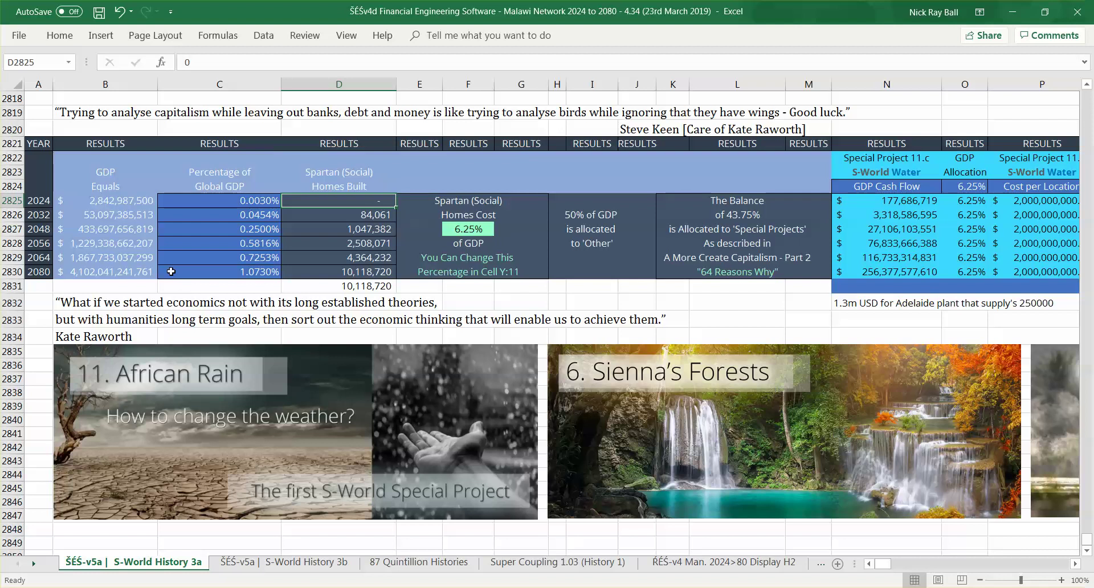
{"action": "key", "text": "Down"}
{"action": "key", "text": "Down"}
{"action": "key", "text": "Down"}
{"action": "key", "text": "Down"}
{"action": "key", "text": "Down"}
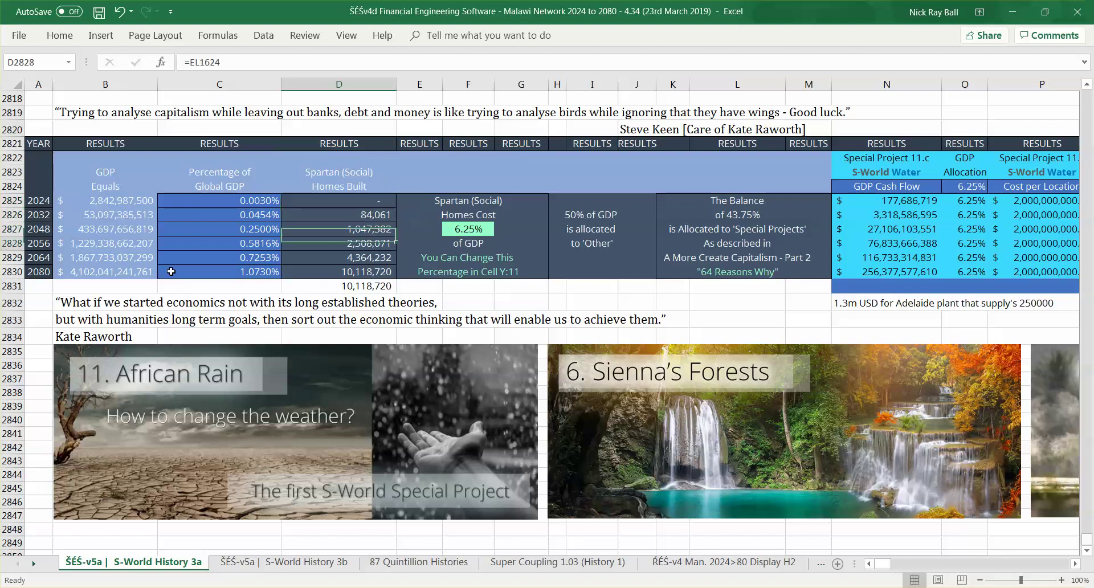
- Compare the 2064 and 2080 global GDP percentages with the homes built in 2080, ending at the 2056 homes figure in D2828
{"action": "key", "text": "Left"}
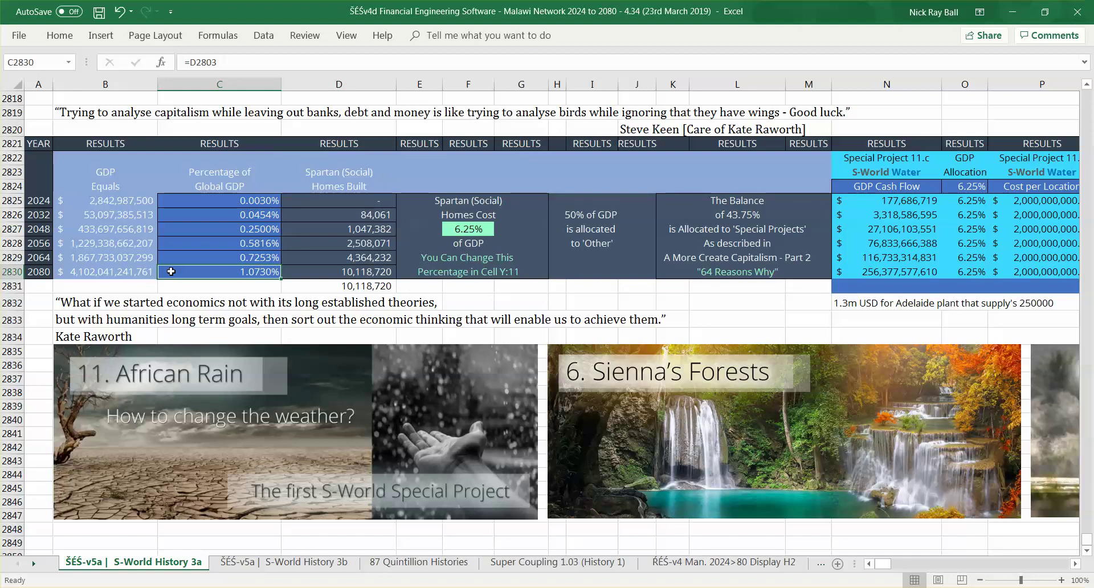
{"action": "key", "text": "Up"}
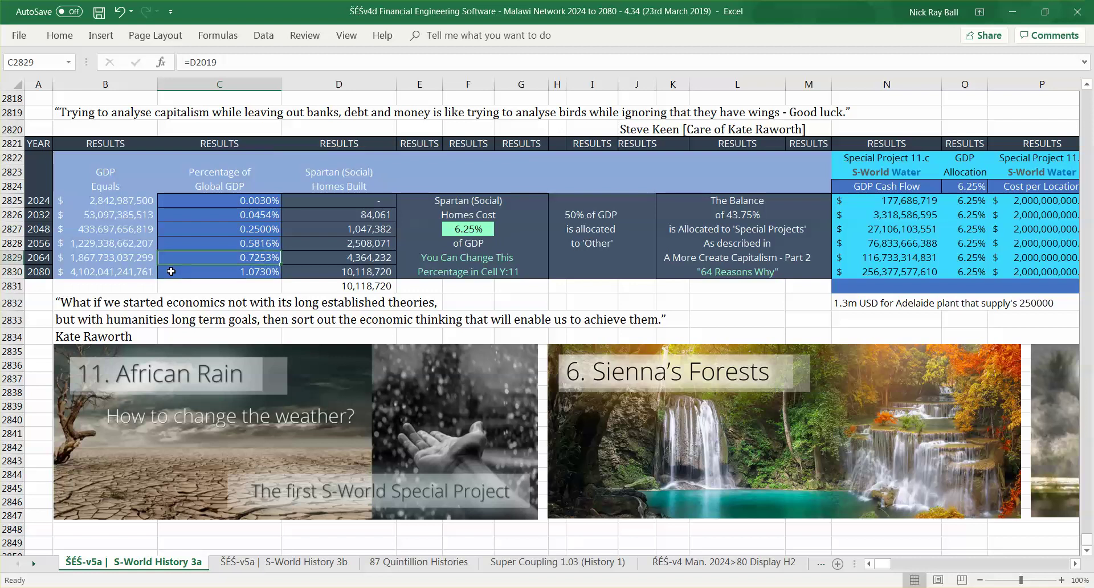
{"action": "key", "text": "Down"}
{"action": "key", "text": "Right"}
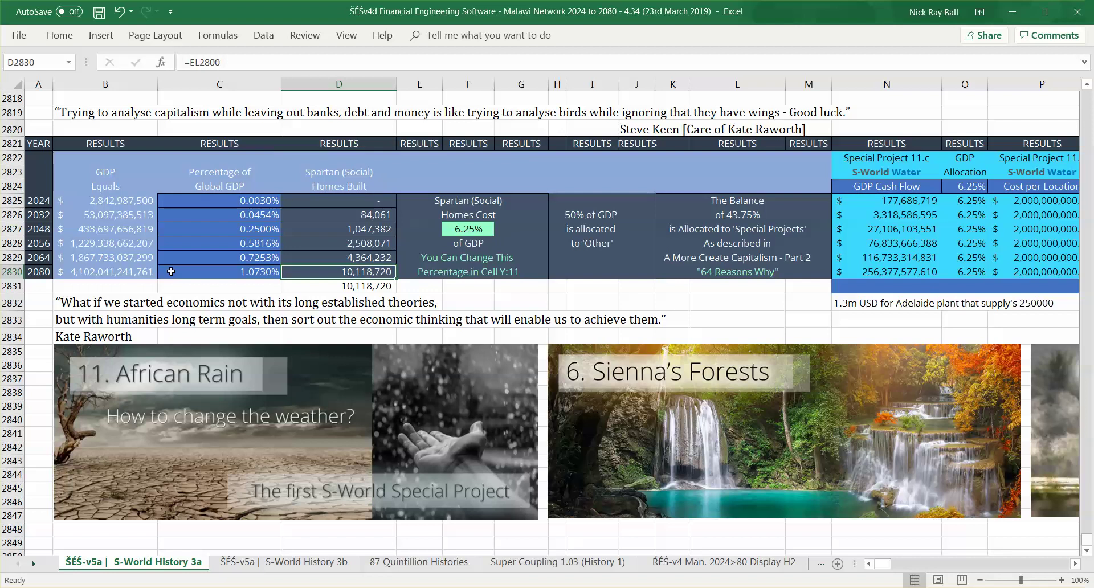
{"action": "key", "text": "Up"}
{"action": "key", "text": "Up"}
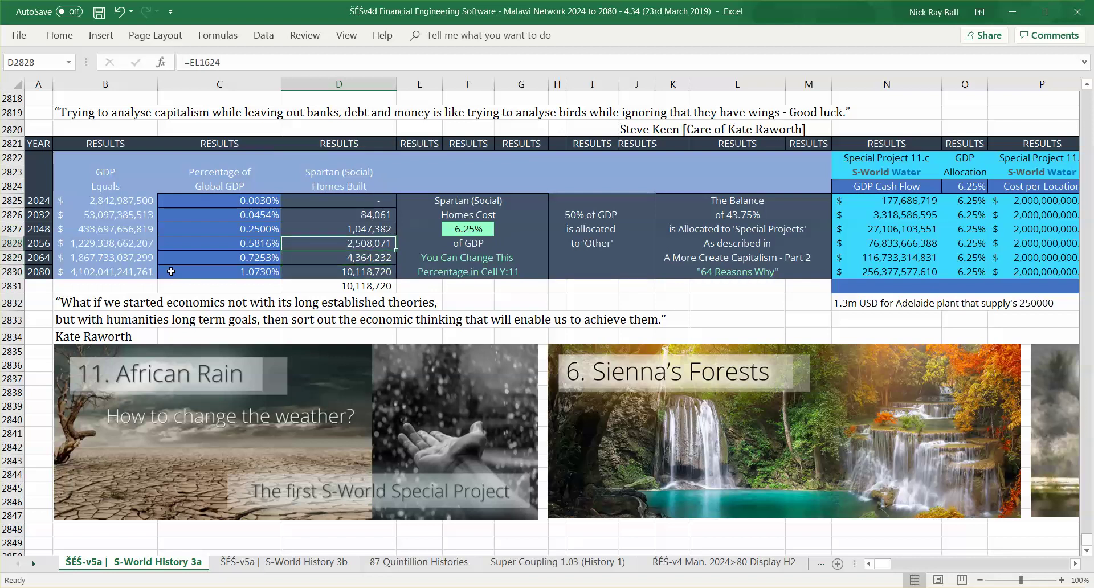
- Check the share of GDP that the Spartan (Social) Homes cost, shown in F2827
{"action": "key", "text": "Down"}
{"action": "key", "text": "Down"}
{"action": "key", "text": "Right"}
{"action": "key", "text": "Right"}
{"action": "key", "text": "Up"}
{"action": "key", "text": "Up"}
{"action": "key", "text": "Up"}
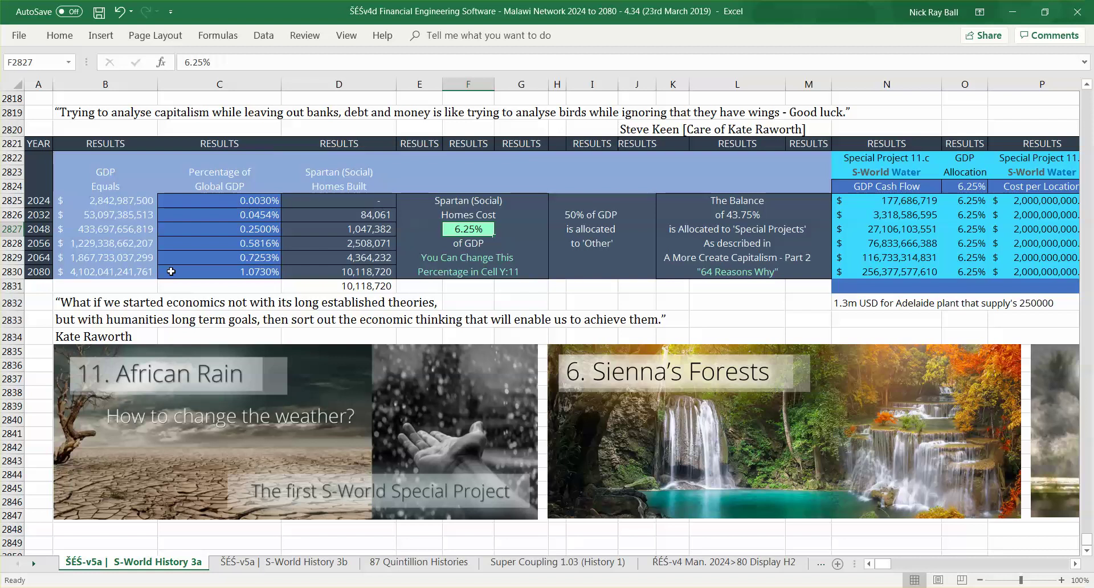
- Read the note about the share of GDP allocated to 'Other', ending at its first line in I2826
{"action": "key", "text": "Right"}
{"action": "key", "text": "Right"}
{"action": "key", "text": "Right"}
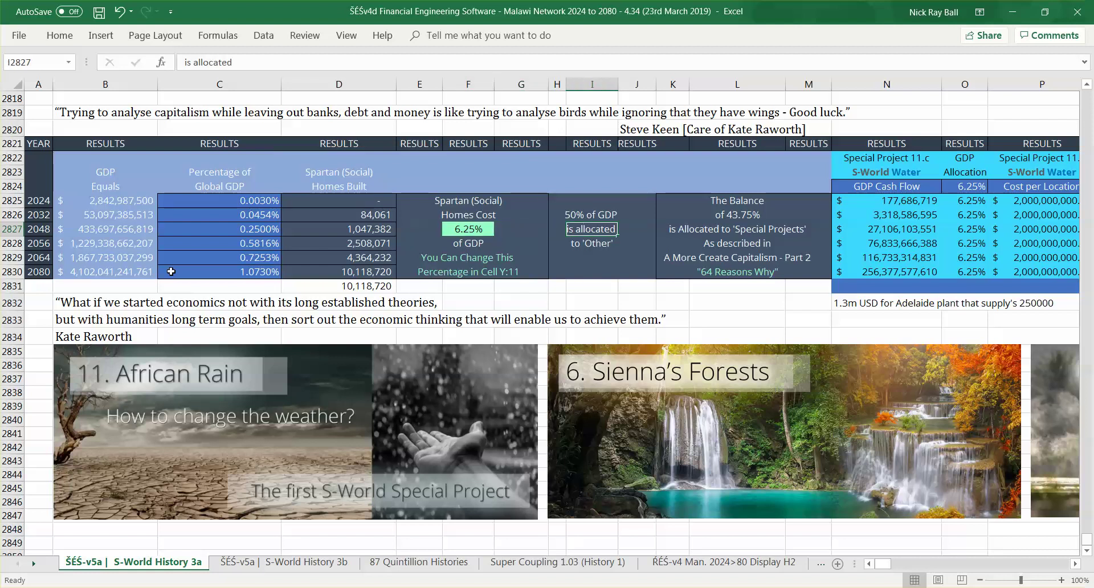
{"action": "key", "text": "Up"}
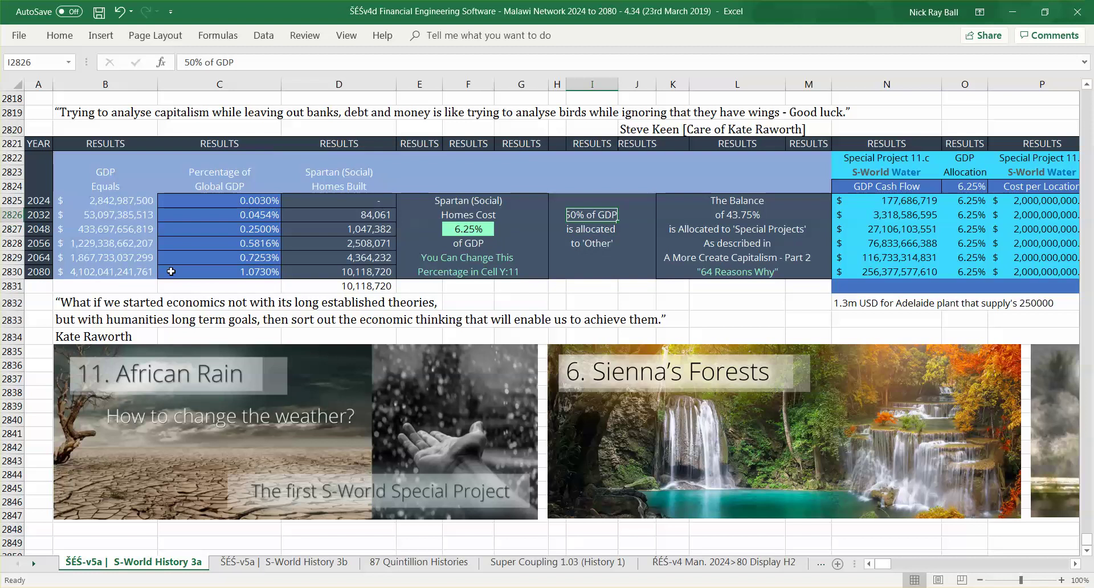
- Read the note on the balance allocated to 'Special Projects' in column L, from L2825 down to "64 Reasons Why" in L2830
{"action": "key", "text": "Right"}
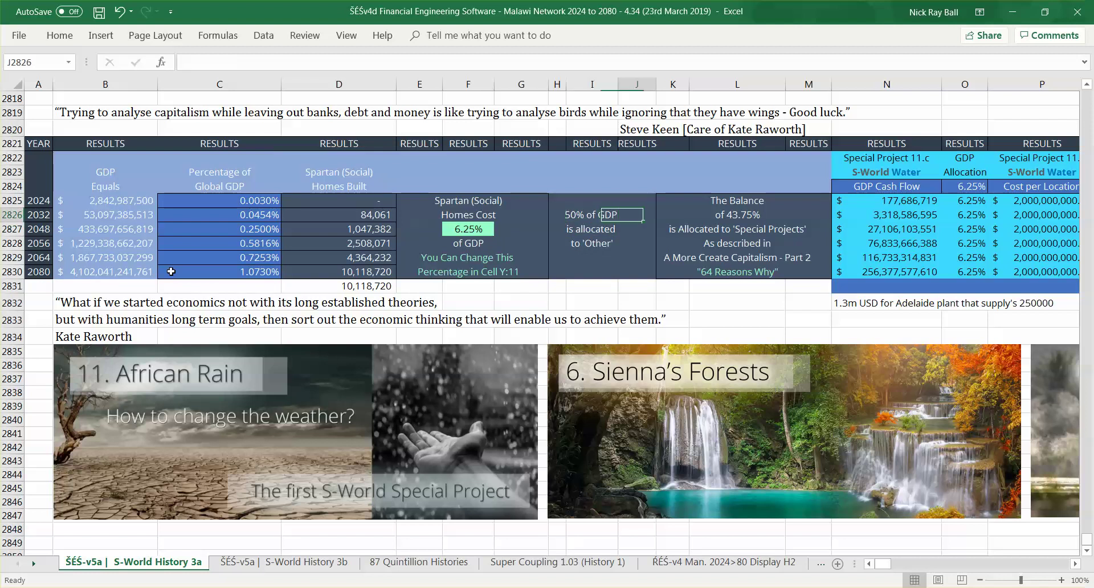
{"action": "key", "text": "Right"}
{"action": "key", "text": "Right"}
{"action": "key", "text": "Up"}
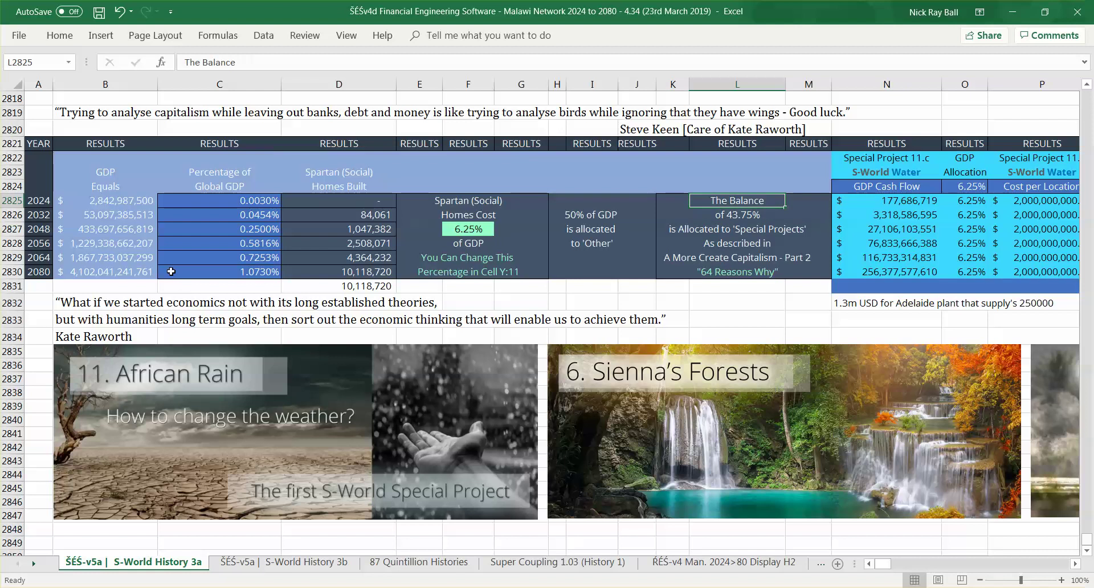
{"action": "key", "text": "Down"}
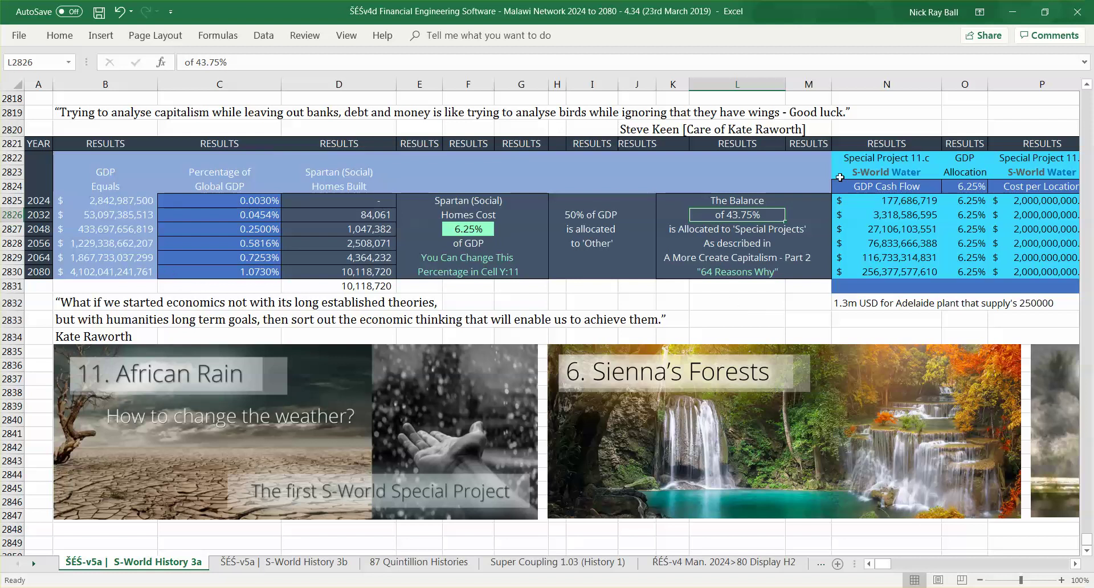
{"action": "key", "text": "Down"}
{"action": "key", "text": "Down"}
{"action": "key", "text": "Down"}
{"action": "key", "text": "Down"}
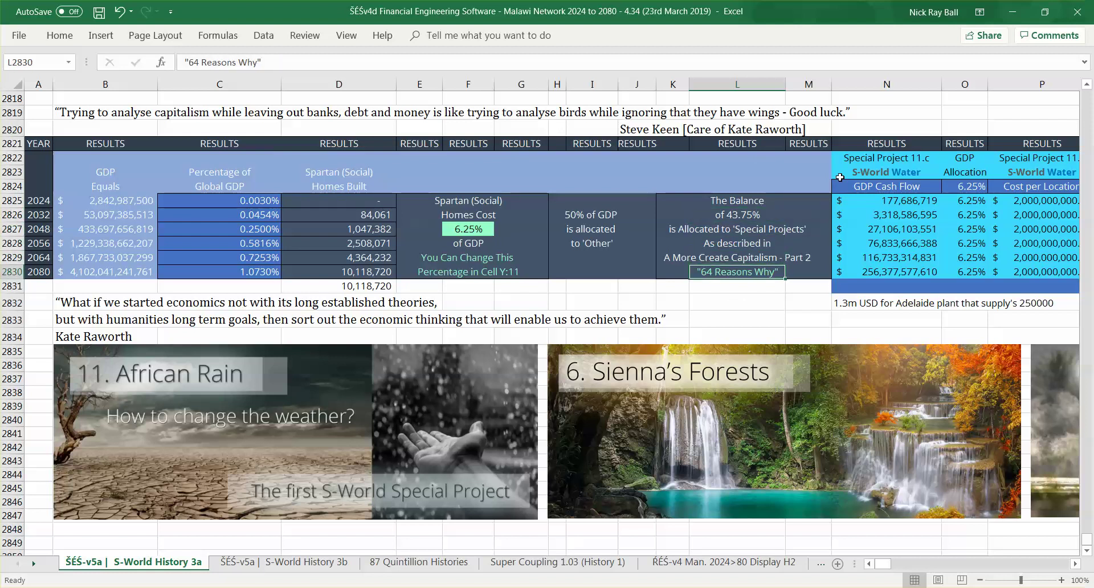
- Look along the 2080 row of the S-World Water special project as far as T2830, and return to the table's first columns
{"action": "key", "text": "Right"}
{"action": "key", "text": "Right"}
{"action": "key", "text": "Right"}
{"action": "key", "text": "Right"}
{"action": "key", "text": "Right"}
{"action": "key", "text": "Right"}
{"action": "key", "text": "Right"}
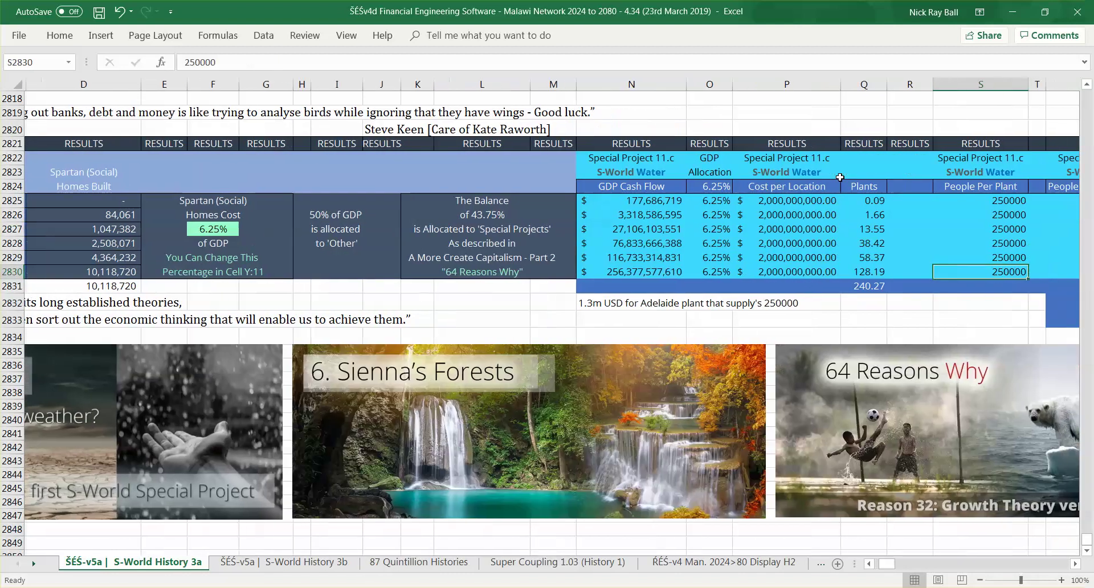
{"action": "key", "text": "Right"}
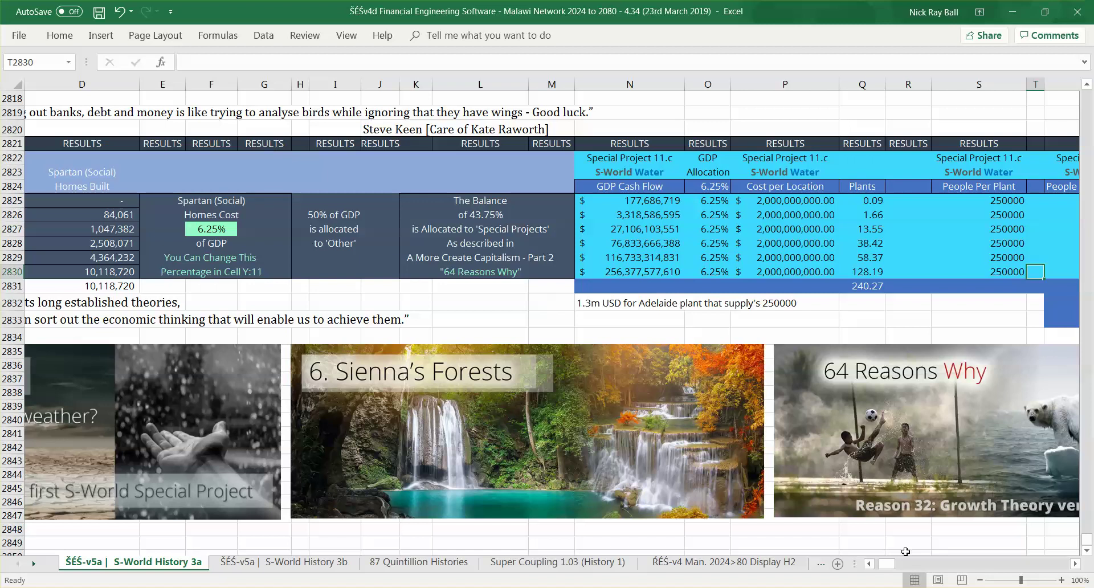
{"action": "left_click_drag", "start_coordinate": [887, 563], "coordinate": [883, 563]}
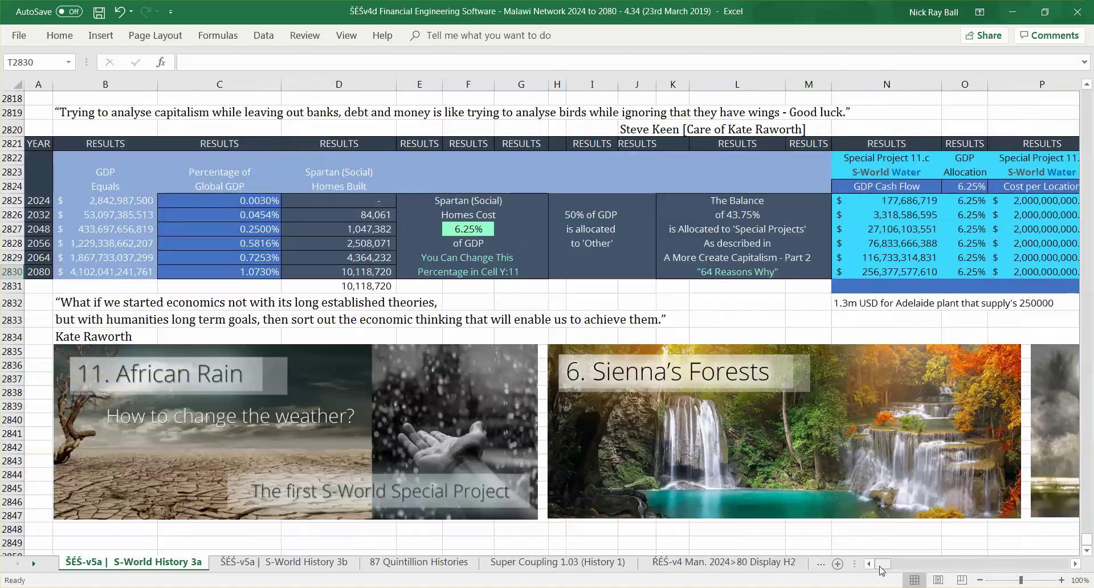
- Examine the African Rain and Sienna's Forests pictures below the results table alongside the 2080 homes built in D2830
{"action": "left_click", "coordinate": [164, 373]}
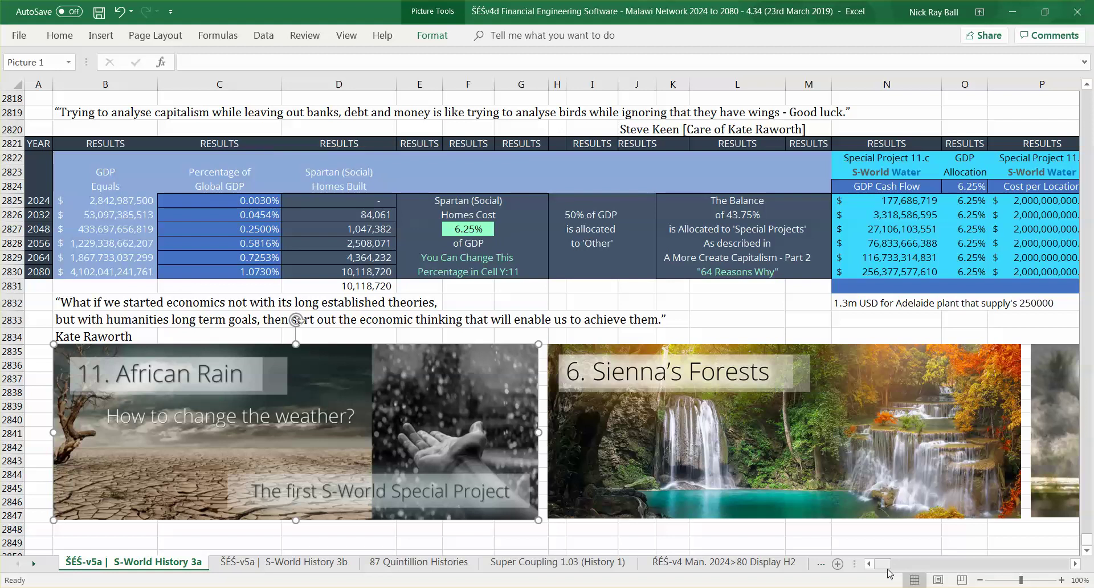
{"action": "left_click_drag", "start_coordinate": [884, 565], "coordinate": [880, 566]}
{"action": "left_click", "coordinate": [890, 191]}
{"action": "left_click", "coordinate": [721, 379]}
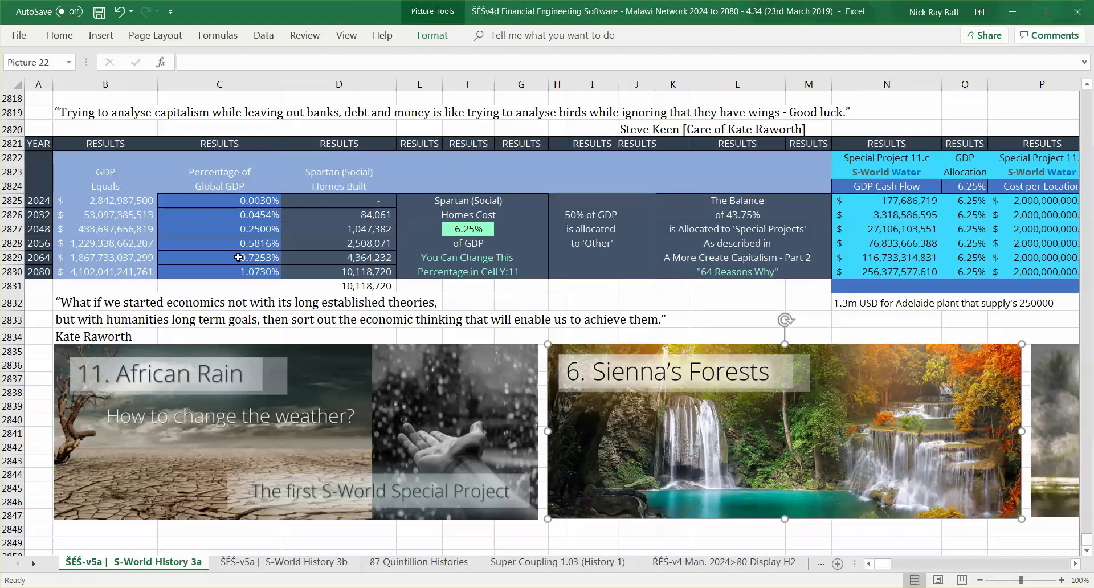
{"action": "left_click", "coordinate": [350, 272]}
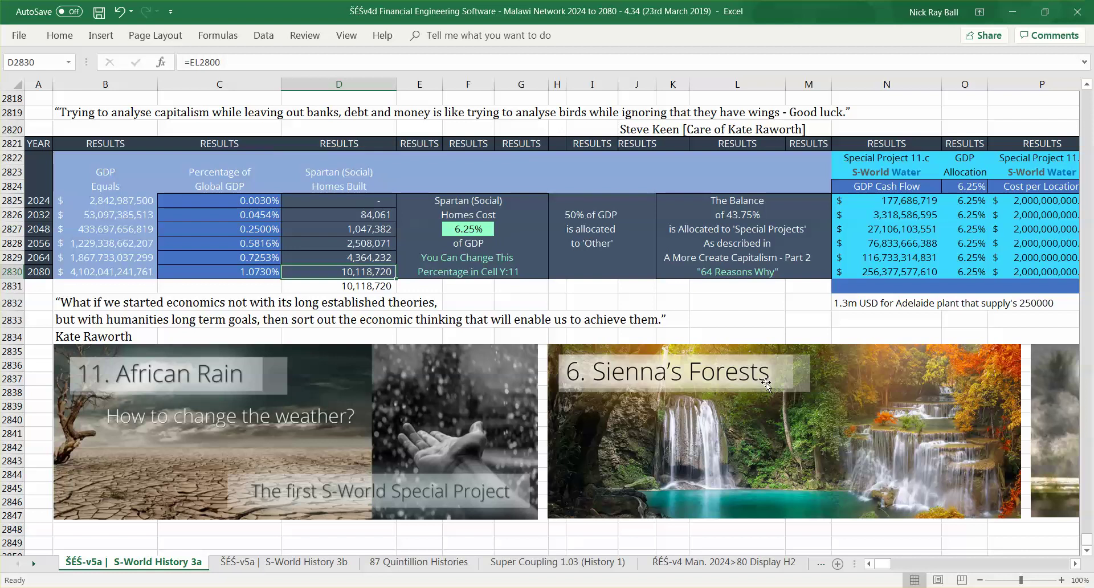
{"action": "left_click", "coordinate": [775, 447]}
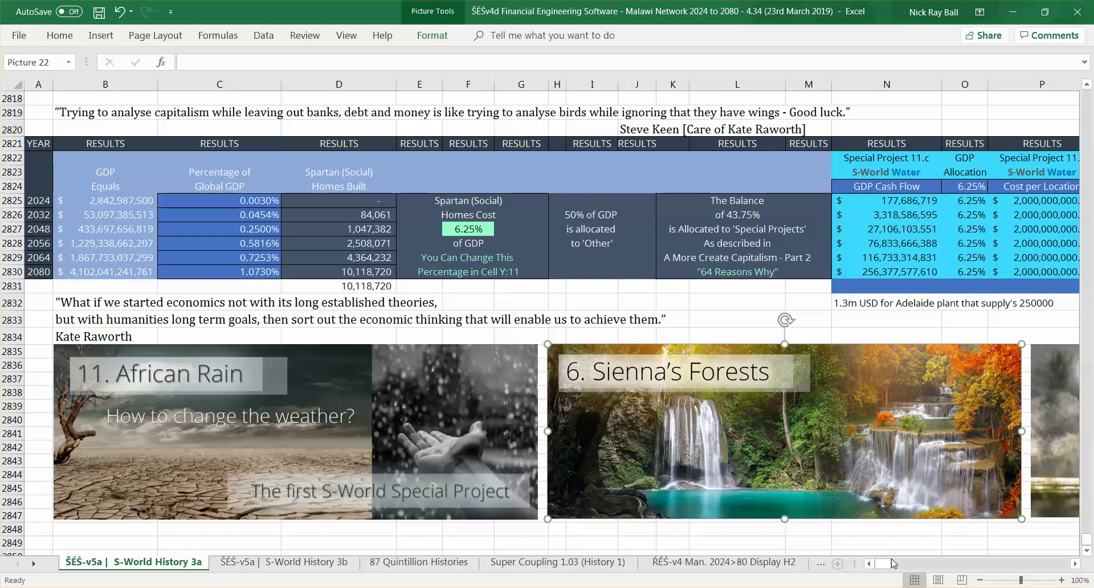
- Examine the "64 Reasons Why" climate change picture and the Sienna's Forests picture beneath the S-World Water results
{"action": "mouse_move", "coordinate": [892, 564]}
{"action": "left_mouse_down"}
{"action": "mouse_move", "coordinate": [905, 564]}
{"action": "mouse_move", "coordinate": [892, 568]}
{"action": "left_mouse_up"}
{"action": "left_click", "coordinate": [643, 448]}
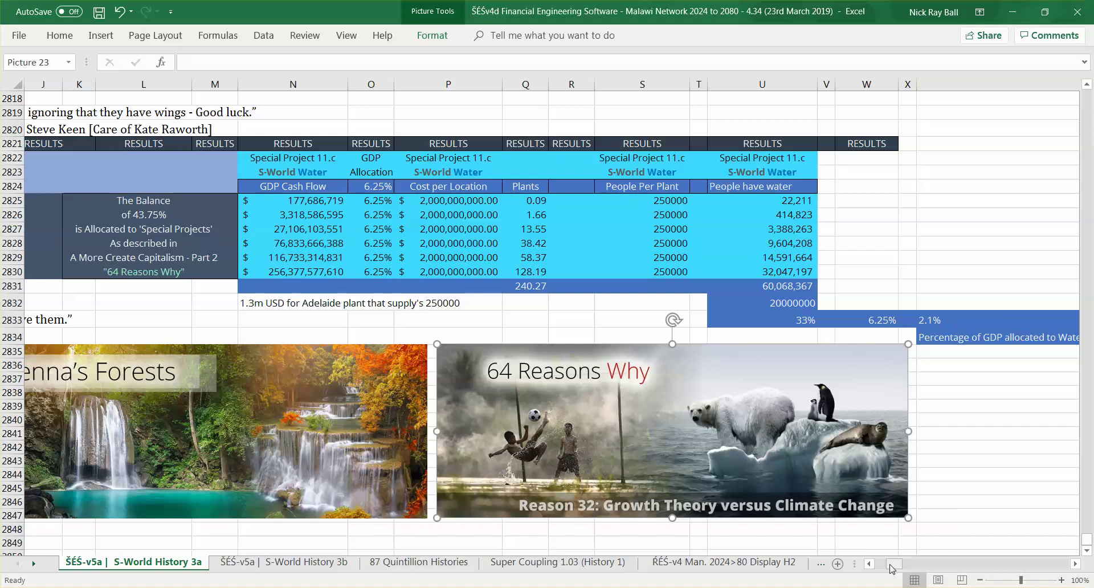
{"action": "left_click", "coordinate": [325, 470]}
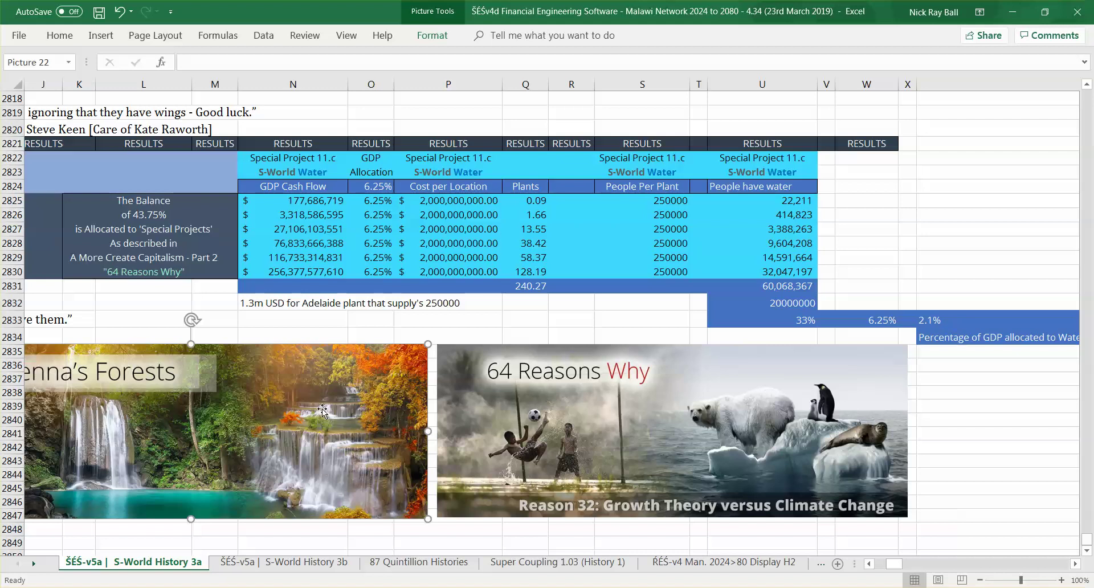
{"action": "left_click_drag", "start_coordinate": [894, 564], "coordinate": [892, 566]}
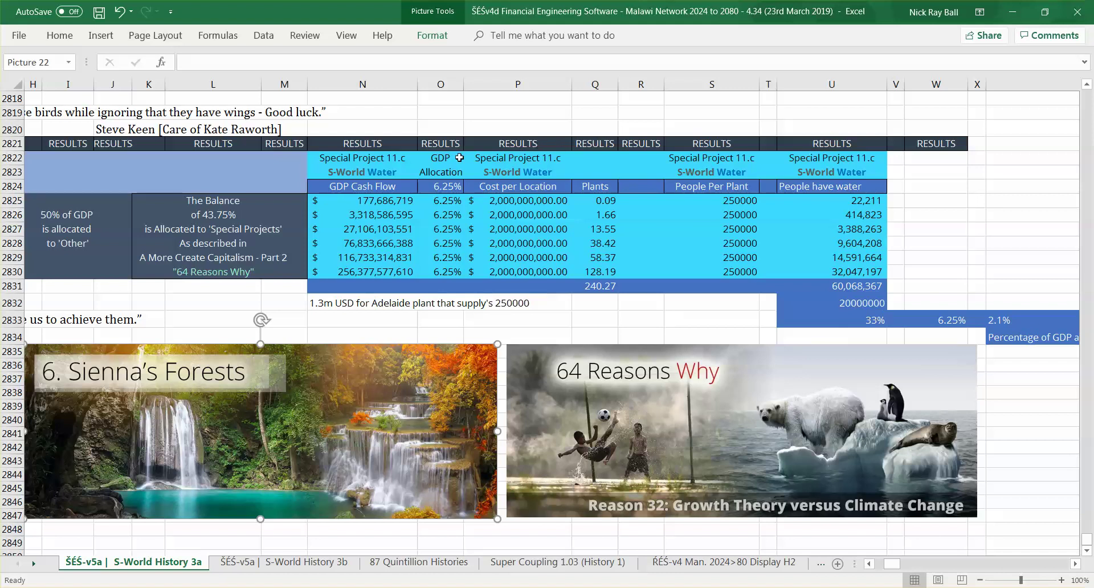
- Review the S-World Water special project headings from N2822 down to GDP Cash Flow and across to Plants in Q2824
{"action": "left_click", "coordinate": [372, 155]}
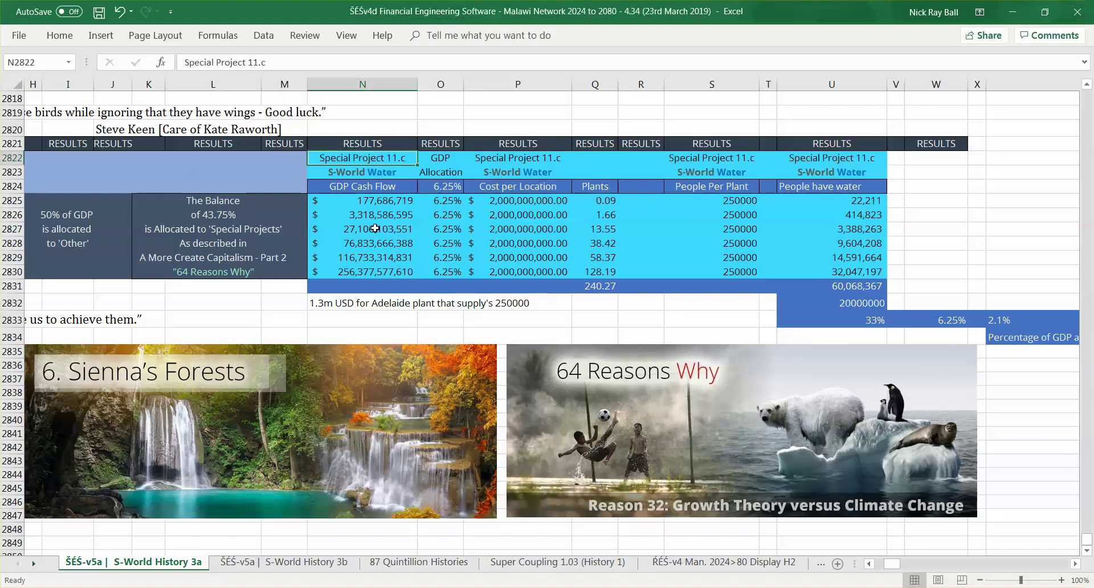
{"action": "key", "text": "Down"}
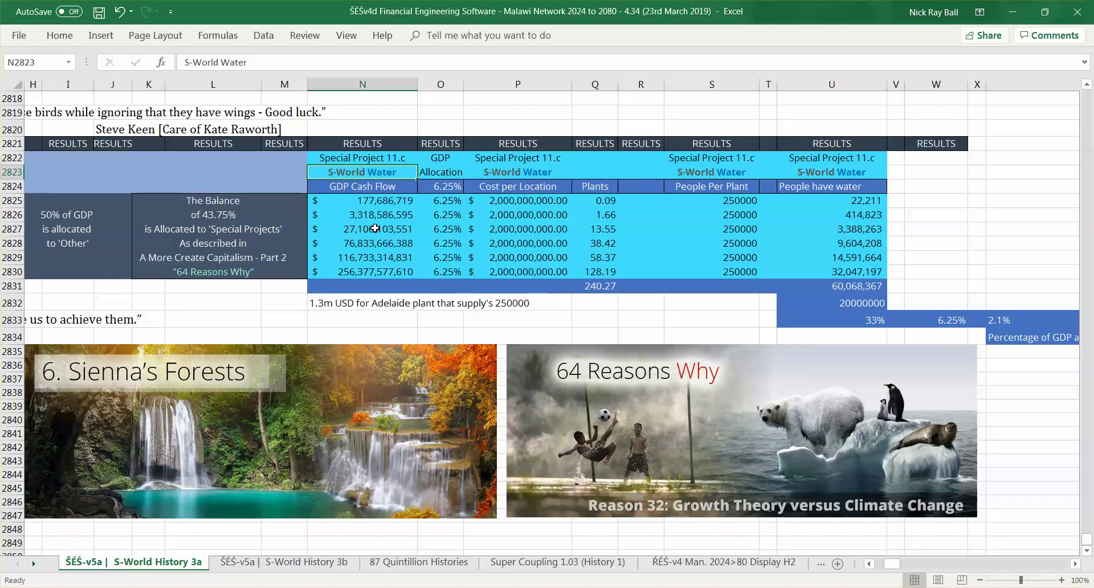
{"action": "key", "text": "Down"}
{"action": "key", "text": "Right"}
{"action": "key", "text": "Right"}
{"action": "key", "text": "Right"}
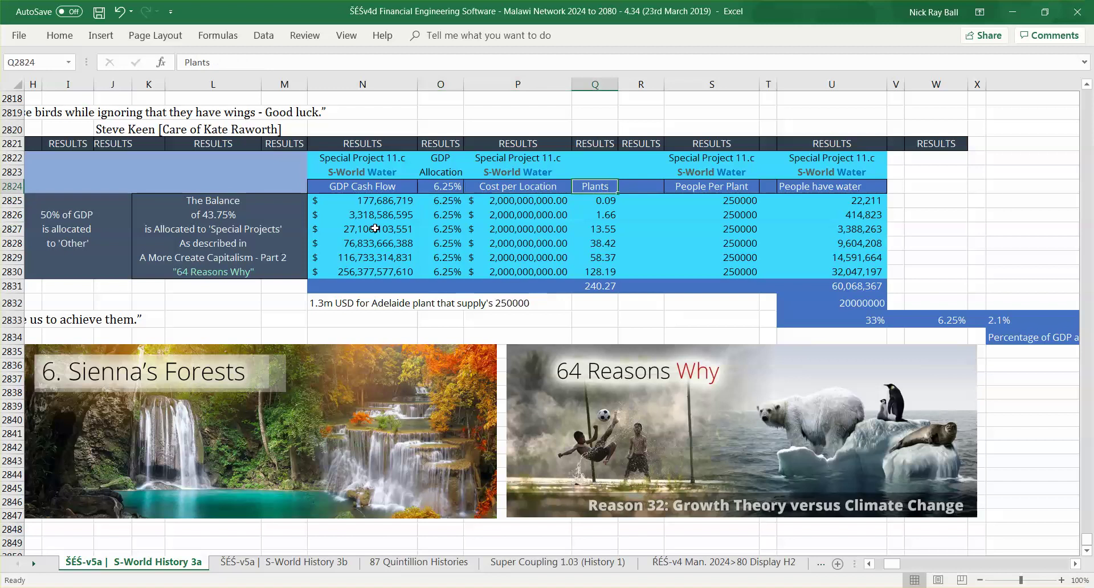
- Read down the S-World Water GDP Cash Flow column from N2825 to the Adelaide plant note in N2832
{"action": "key", "text": "Down"}
{"action": "key", "text": "Left"}
{"action": "key", "text": "Left"}
{"action": "key", "text": "Left"}
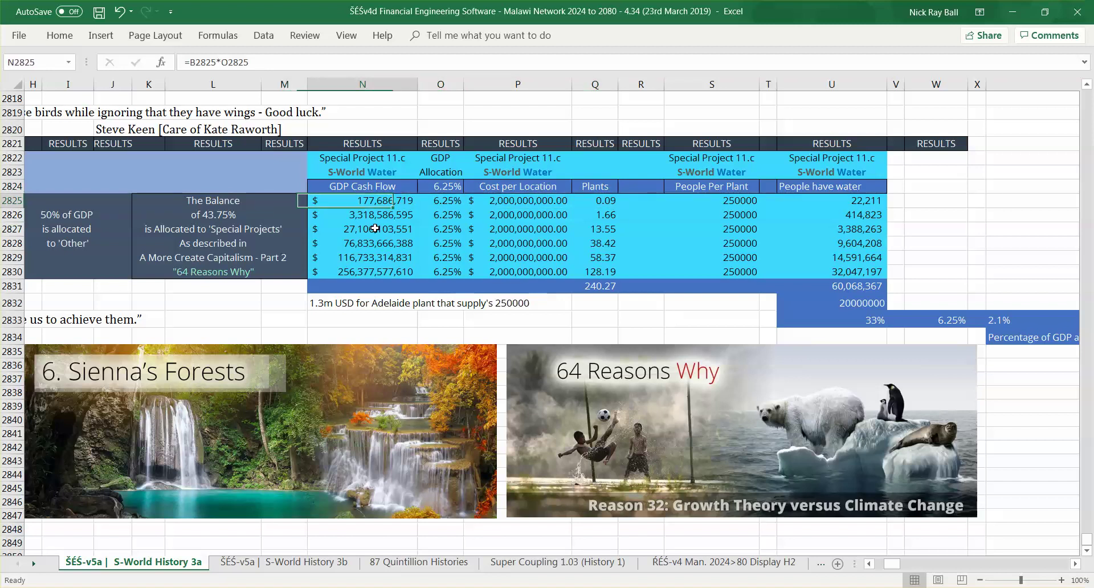
{"action": "key", "text": "Down"}
{"action": "key", "text": "Down"}
{"action": "key", "text": "Down"}
{"action": "key", "text": "Down"}
{"action": "key", "text": "Down"}
{"action": "key", "text": "Down"}
{"action": "key", "text": "Down"}
{"action": "key", "text": "Down"}
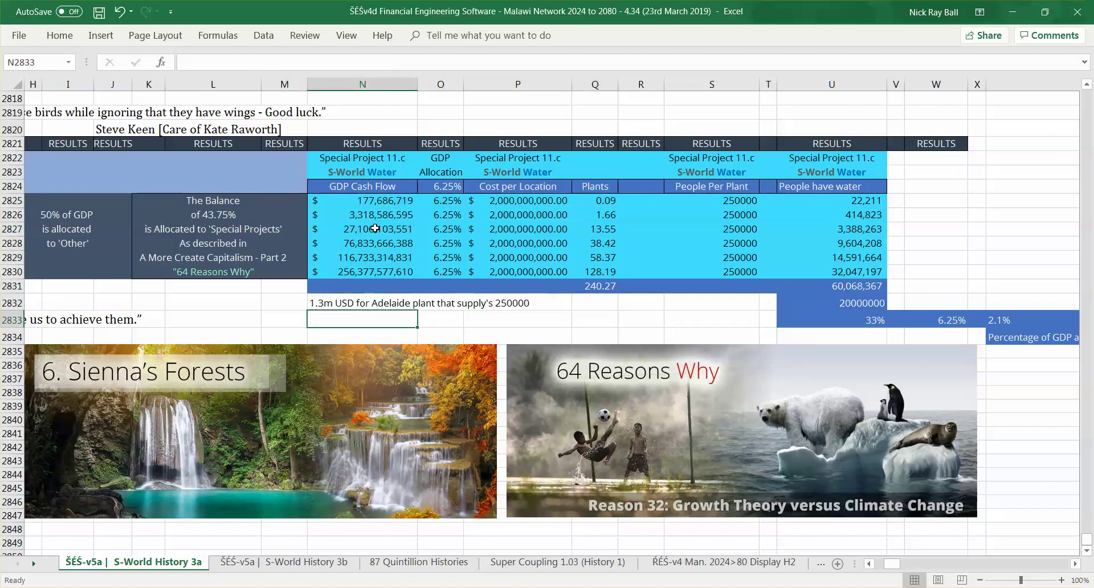
{"action": "key", "text": "Up"}
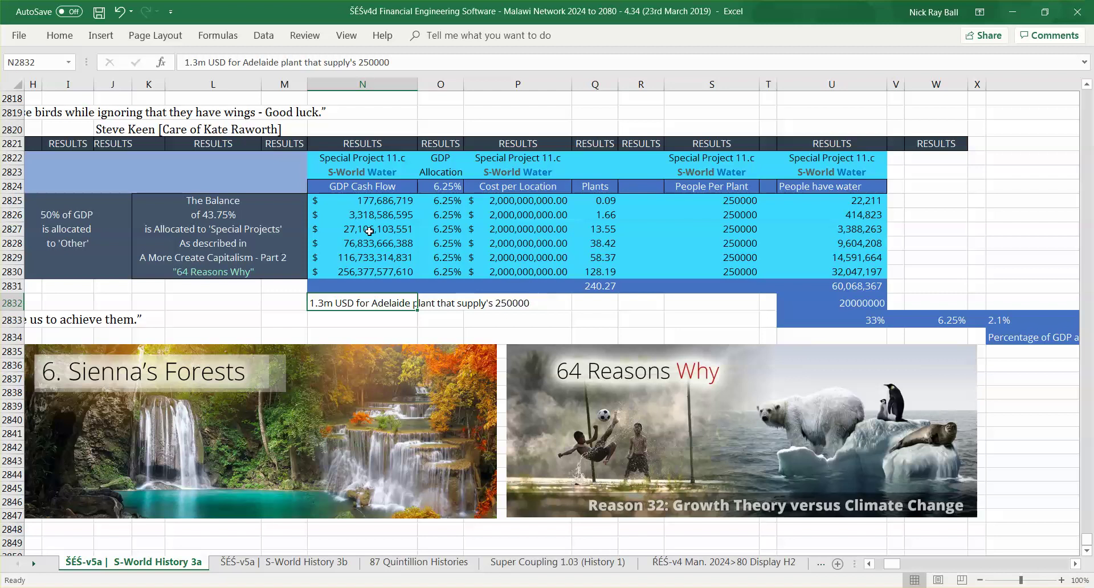
- Trace the 2024 row from the year in A2825 across to the S-World Water cash flow in N2825
{"action": "left_click", "coordinate": [366, 203]}
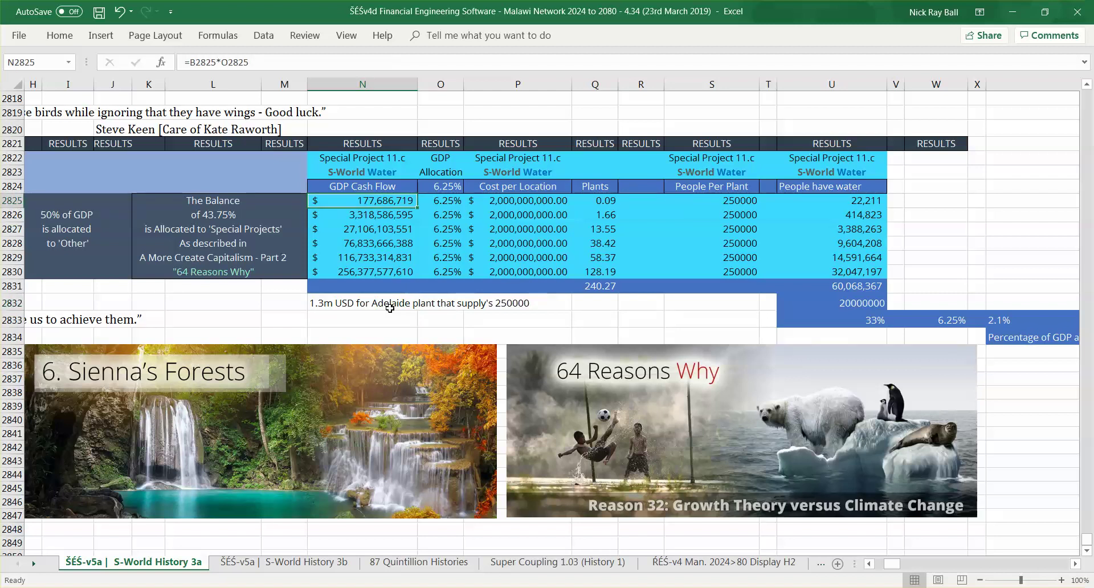
{"action": "key", "text": "ctrl+bracketleft"}
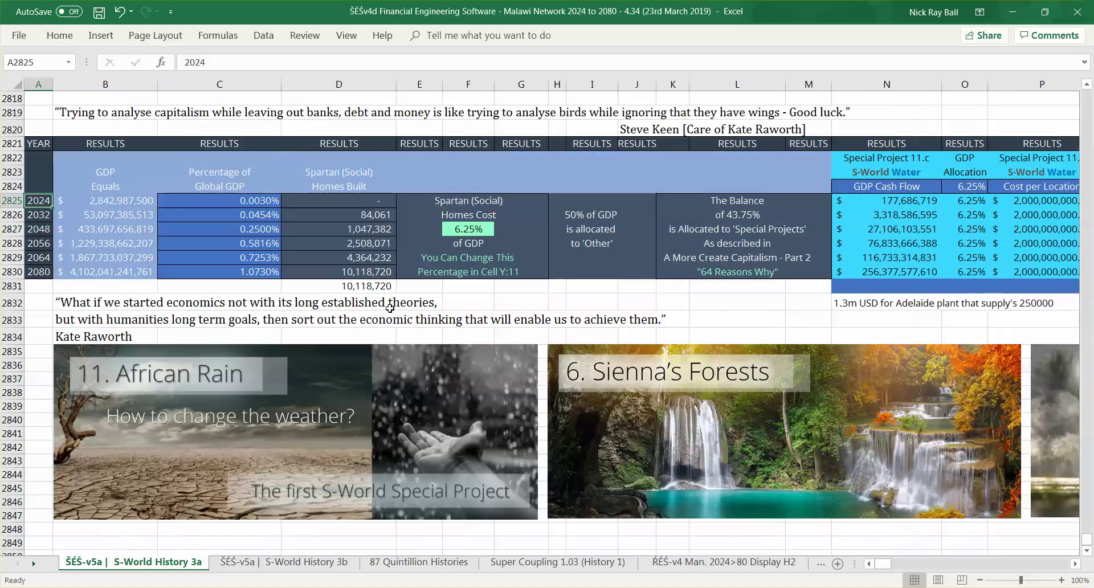
{"action": "key", "text": "Right"}
{"action": "key", "text": "Right"}
{"action": "key", "text": "Right"}
{"action": "key", "text": "Right"}
{"action": "key", "text": "Right"}
{"action": "key", "text": "Right"}
{"action": "key", "text": "Right"}
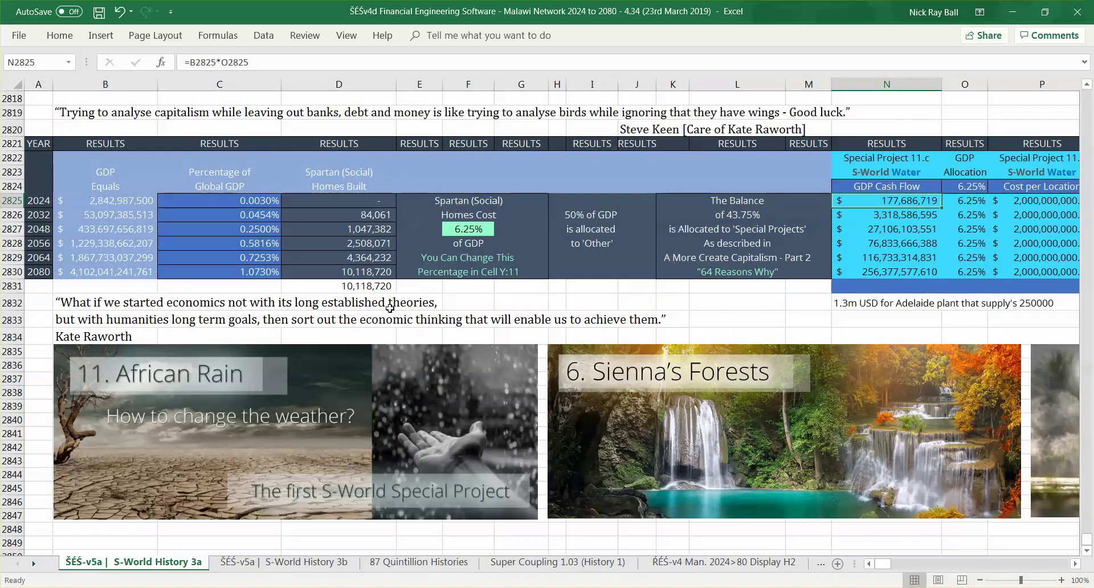
- Examine the S-World Water GDP cash flow figures for 2032, 2048 and 2056 in N2826 to N2828
{"action": "key", "text": "Down"}
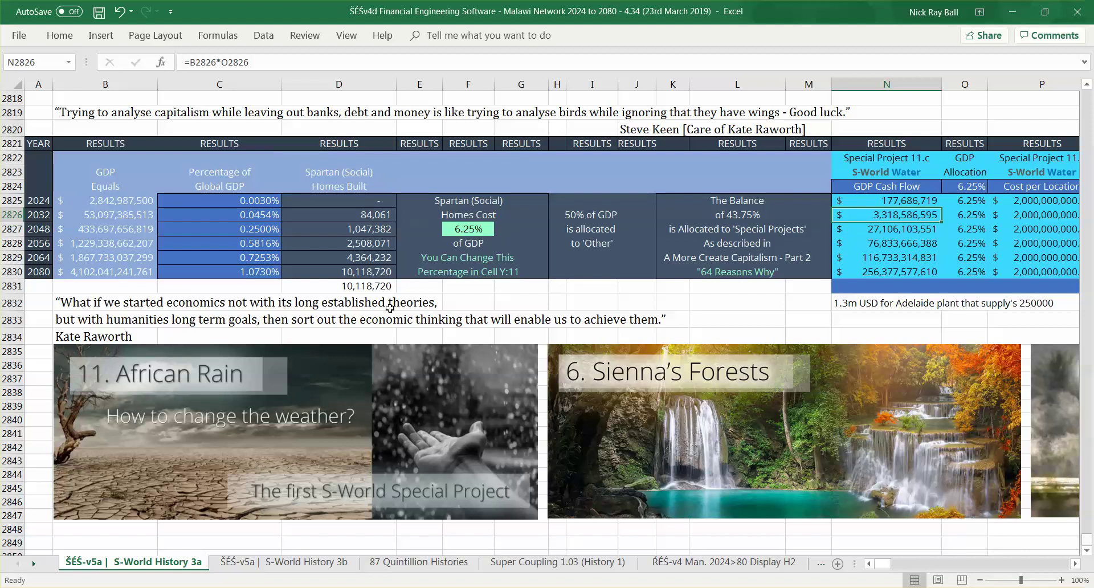
{"action": "key", "text": "Down"}
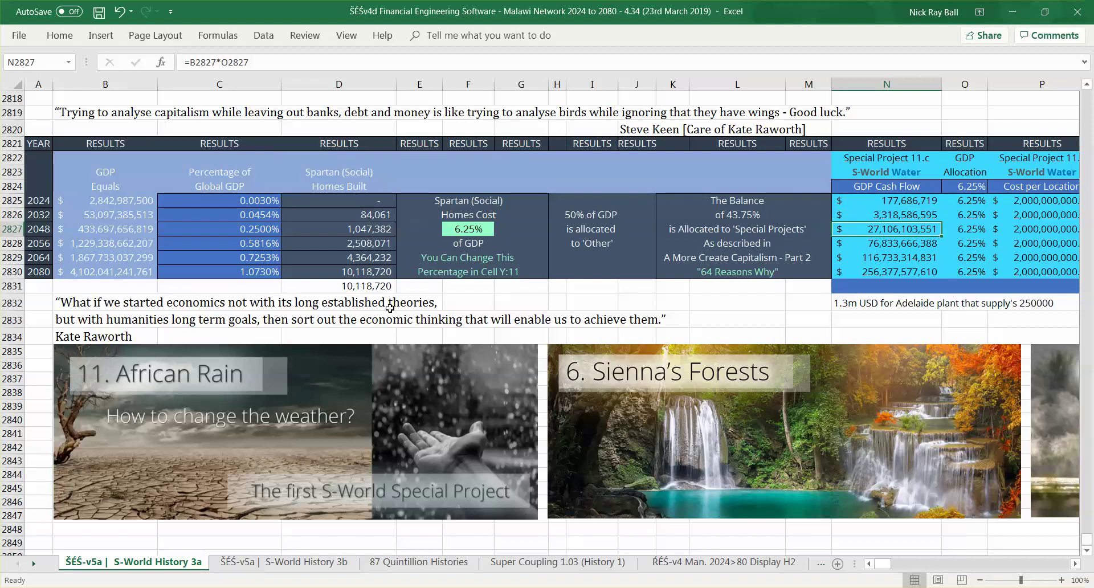
{"action": "key", "text": "Up"}
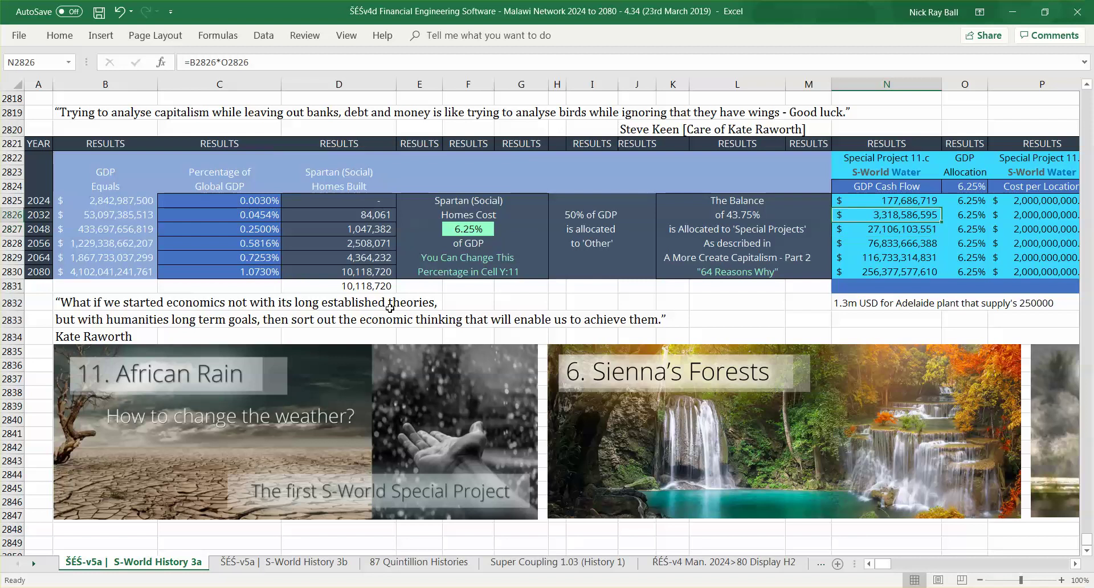
{"action": "key", "text": "Down"}
{"action": "key", "text": "Down"}
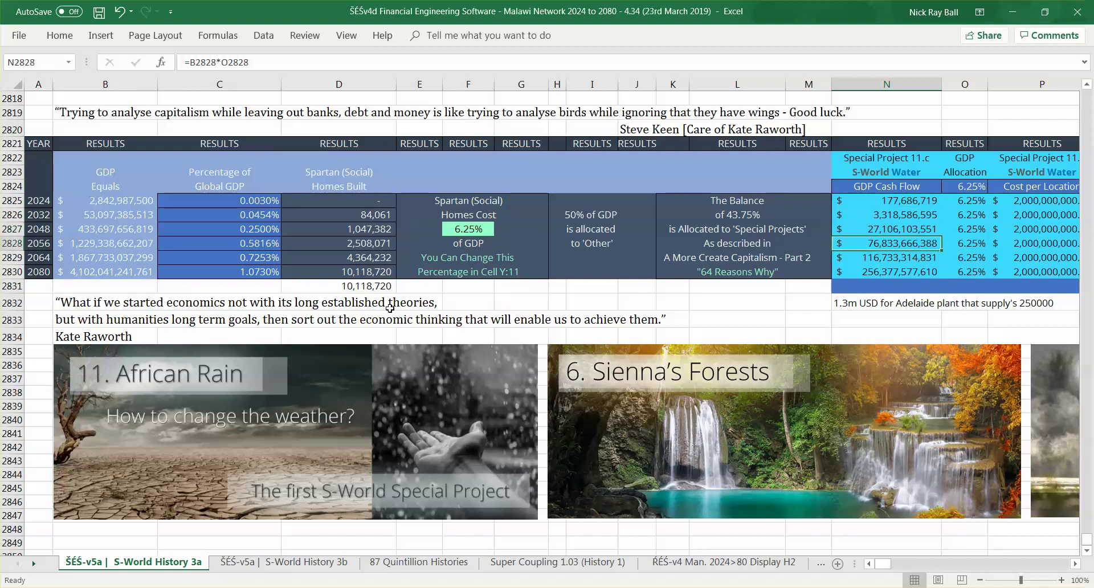
{"action": "key", "text": "Up"}
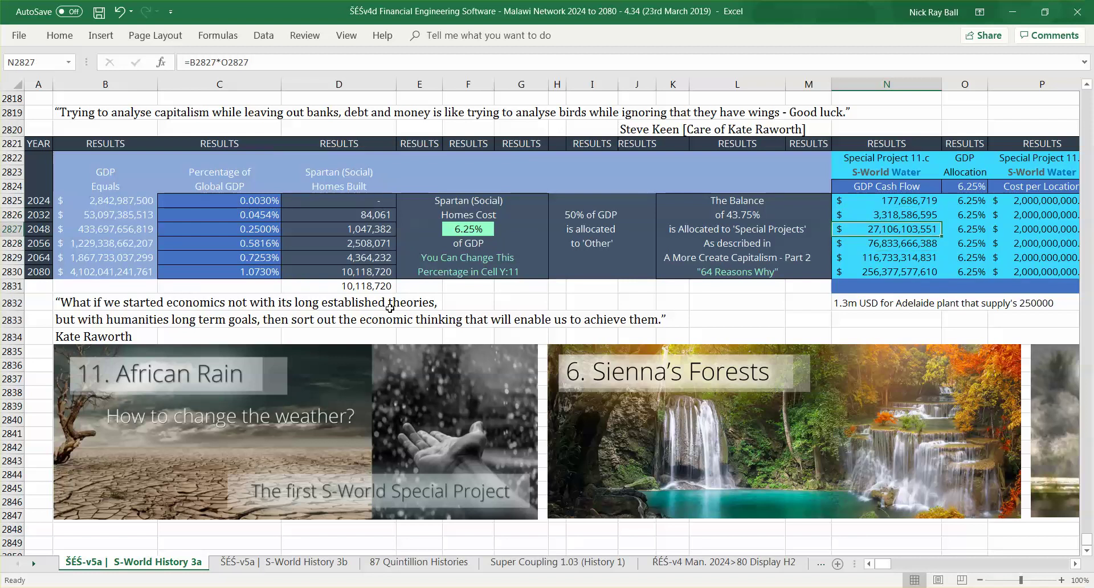
{"action": "key", "text": "Down"}
{"action": "key", "text": "Up"}
{"action": "left_click", "coordinate": [891, 239]}
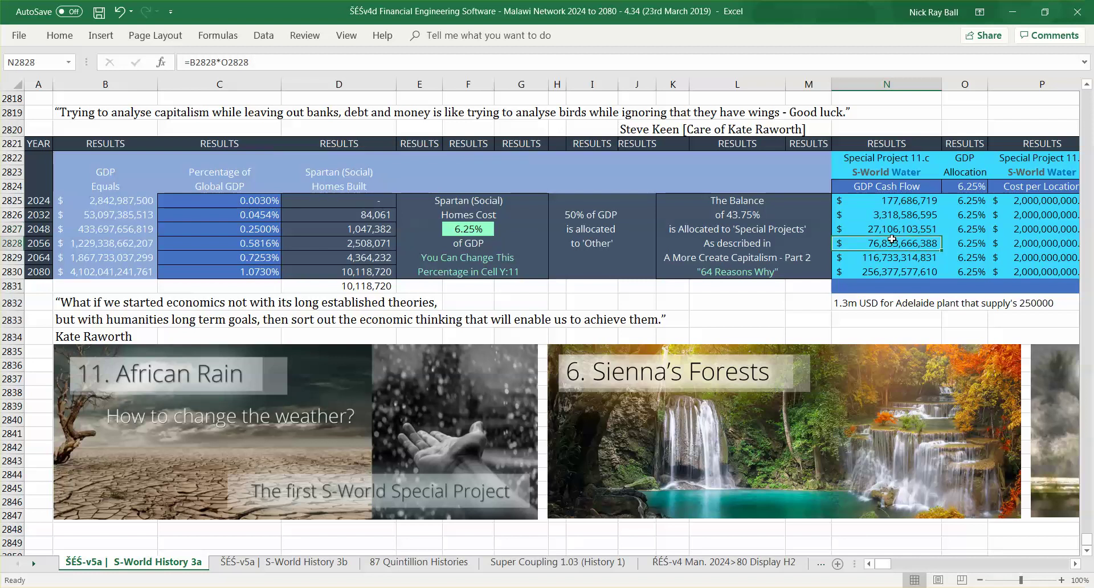
- Look along the 2080 row of the S-World Water project from the GDP cash flow to the people have water column
{"action": "key", "text": "Down"}
{"action": "key", "text": "Down"}
{"action": "key", "text": "Down"}
{"action": "key", "text": "Up"}
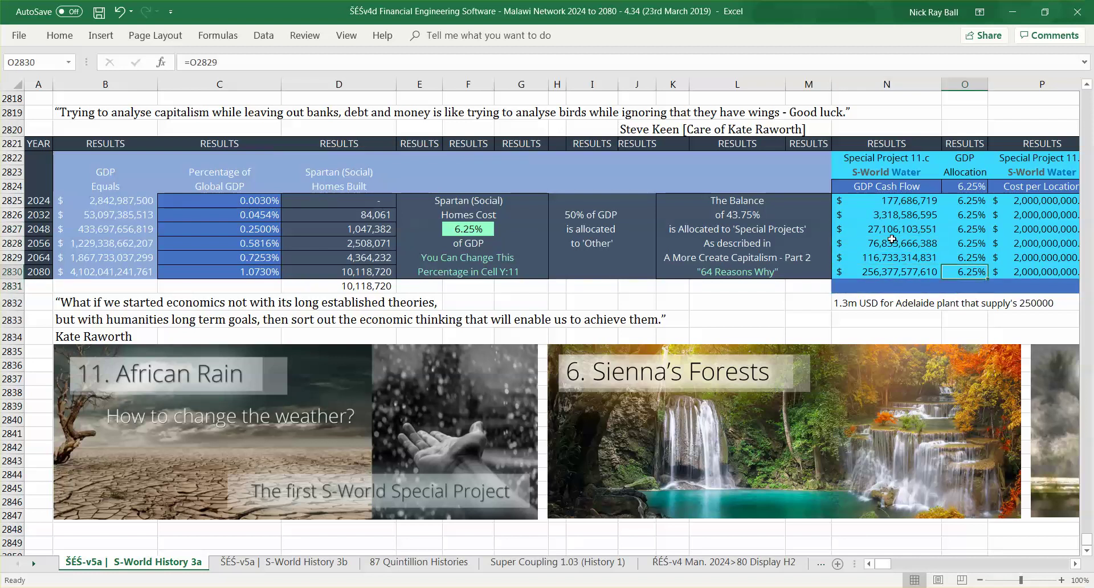
{"action": "key", "text": "Right"}
{"action": "key", "text": "Right"}
{"action": "key", "text": "Right"}
{"action": "key", "text": "Right"}
{"action": "key", "text": "Right"}
{"action": "key", "text": "Right"}
{"action": "key", "text": "Right"}
{"action": "key", "text": "Right"}
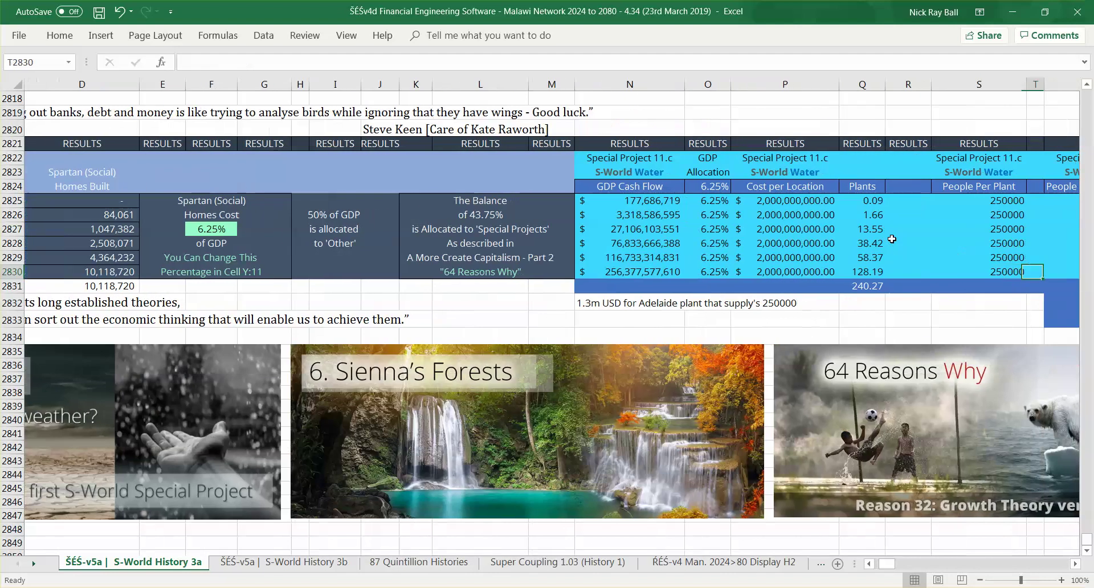
{"action": "key", "text": "Right"}
- Go back along the 2080 row to the S-World Water GDP cash flow in N2830
{"action": "key", "text": "Left"}
{"action": "key", "text": "Left"}
{"action": "key", "text": "Left"}
{"action": "key", "text": "Left"}
{"action": "key", "text": "Left"}
{"action": "key", "text": "Left"}
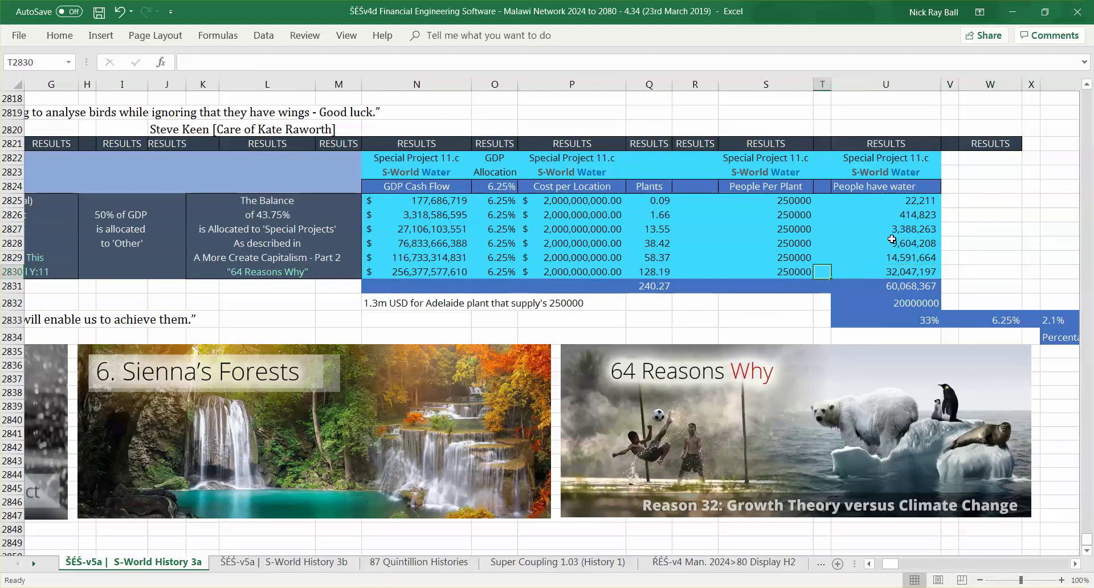
{"action": "key", "text": "Left"}
{"action": "key", "text": "Left"}
{"action": "key", "text": "Left"}
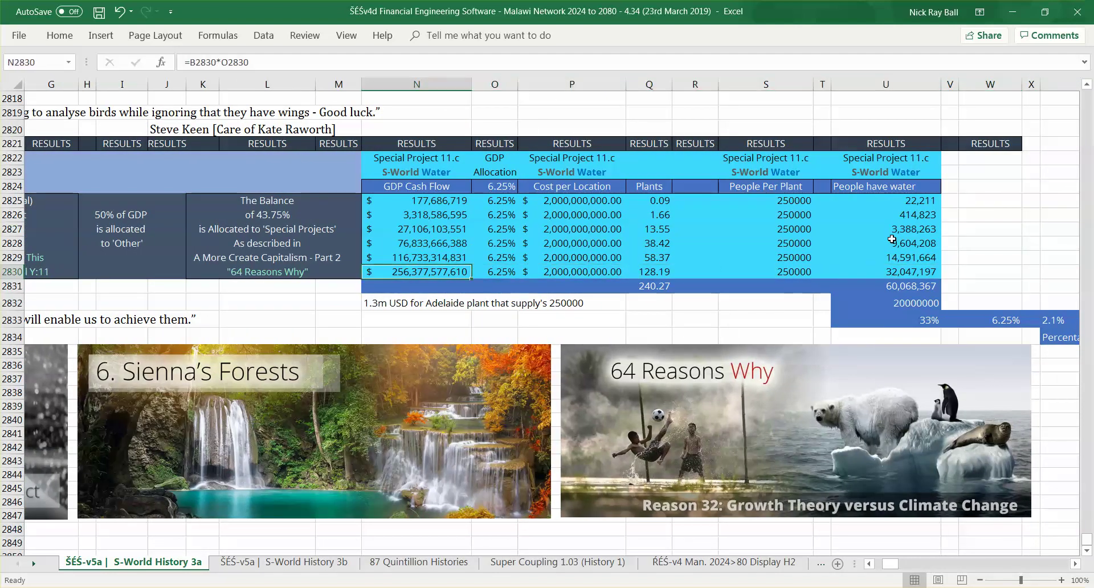
- Examine the 2080 GDP allocation in O2830 and the Cost per Location column from P2830 up to P2825
{"action": "key", "text": "Right"}
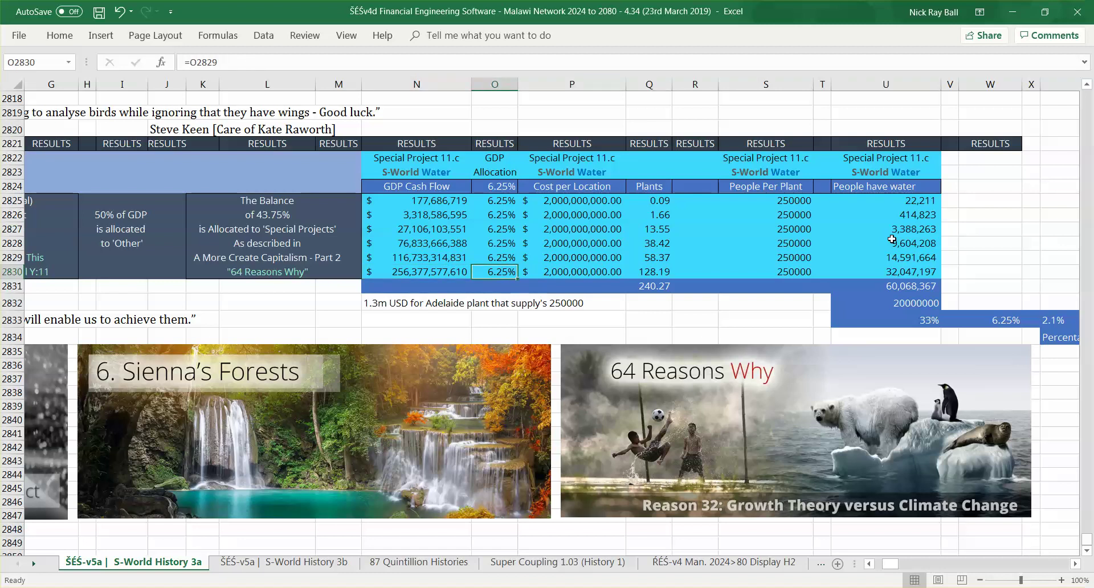
{"action": "key", "text": "Right"}
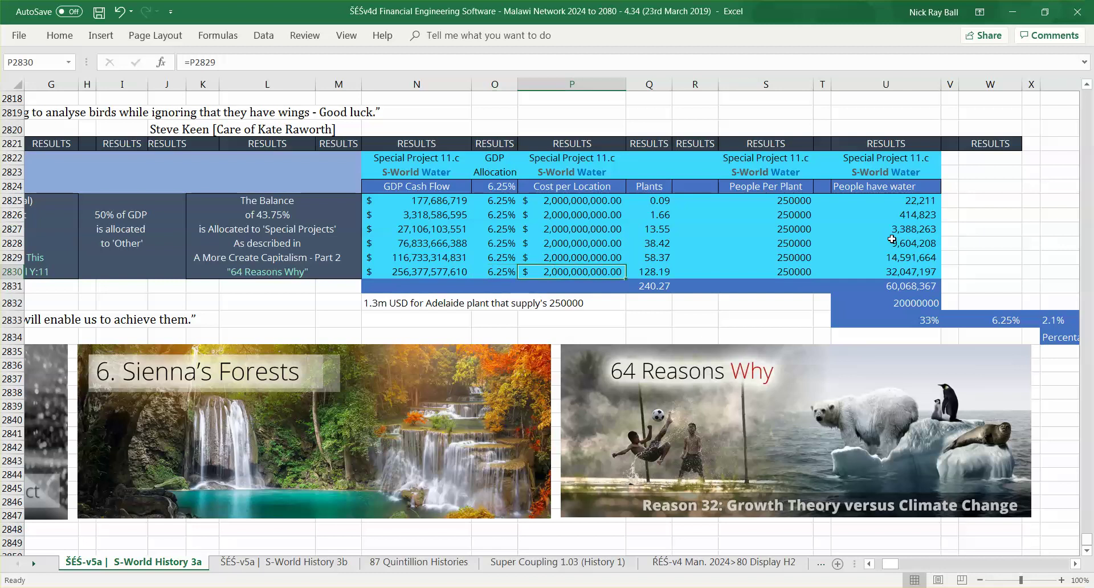
{"action": "key", "text": "Up"}
{"action": "key", "text": "Up"}
{"action": "key", "text": "Up"}
{"action": "key", "text": "Up"}
{"action": "key", "text": "Up"}
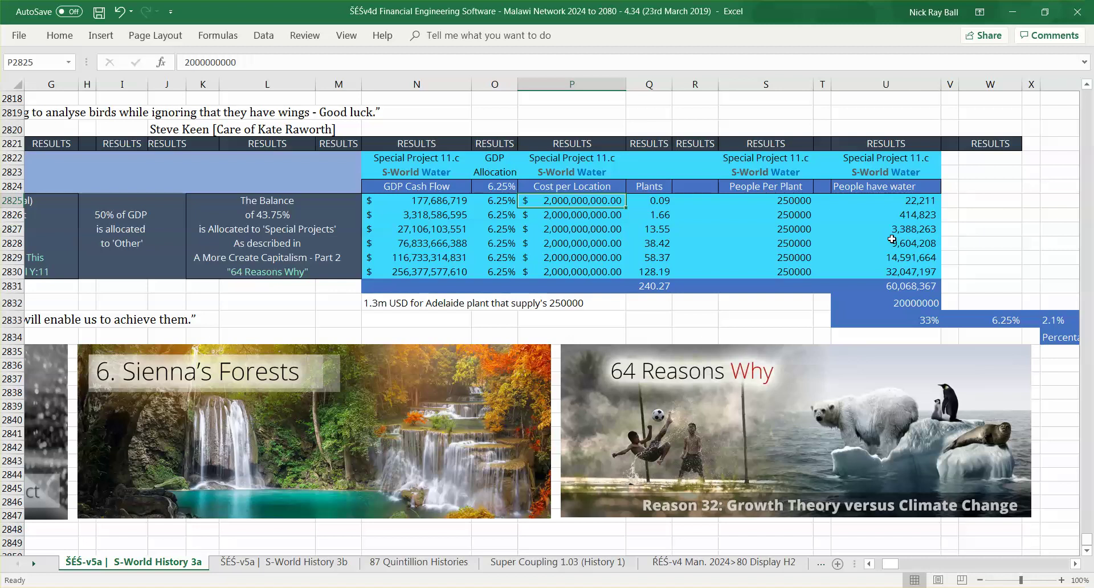
- Compare the Cost per Location entries from 2024 to 2056 in P2825 to P2828, returning to P2825
{"action": "key", "text": "Down"}
{"action": "key", "text": "Down"}
{"action": "key", "text": "Down"}
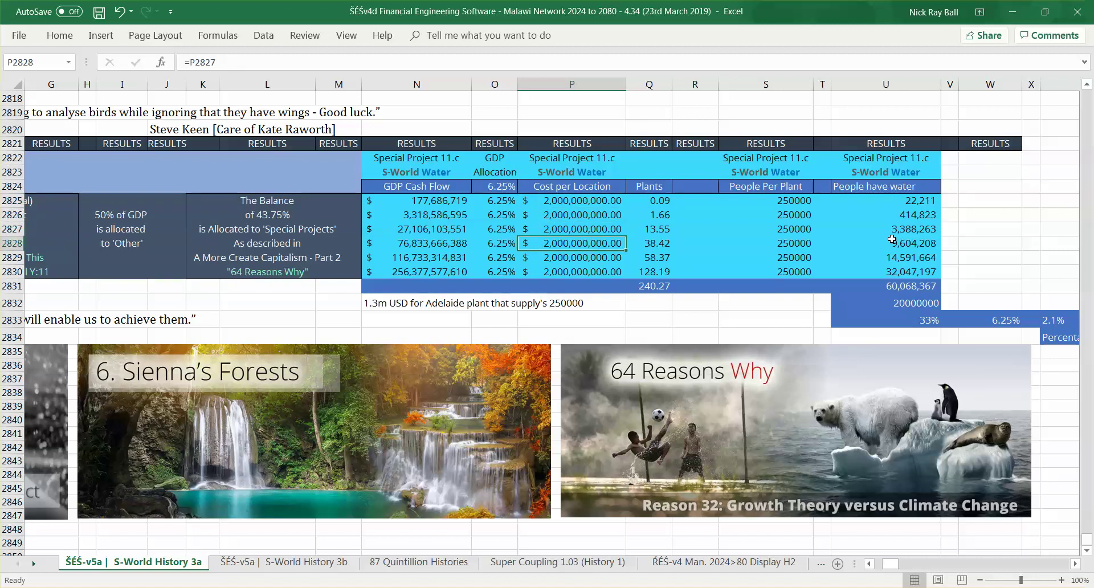
{"action": "key", "text": "Up"}
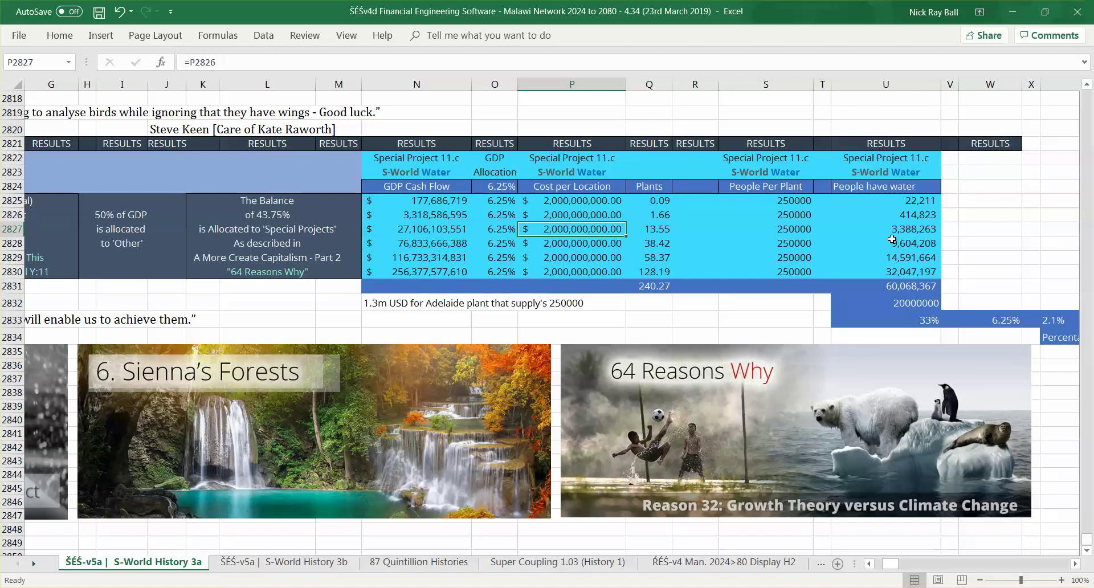
{"action": "key", "text": "Up"}
{"action": "key", "text": "Up"}
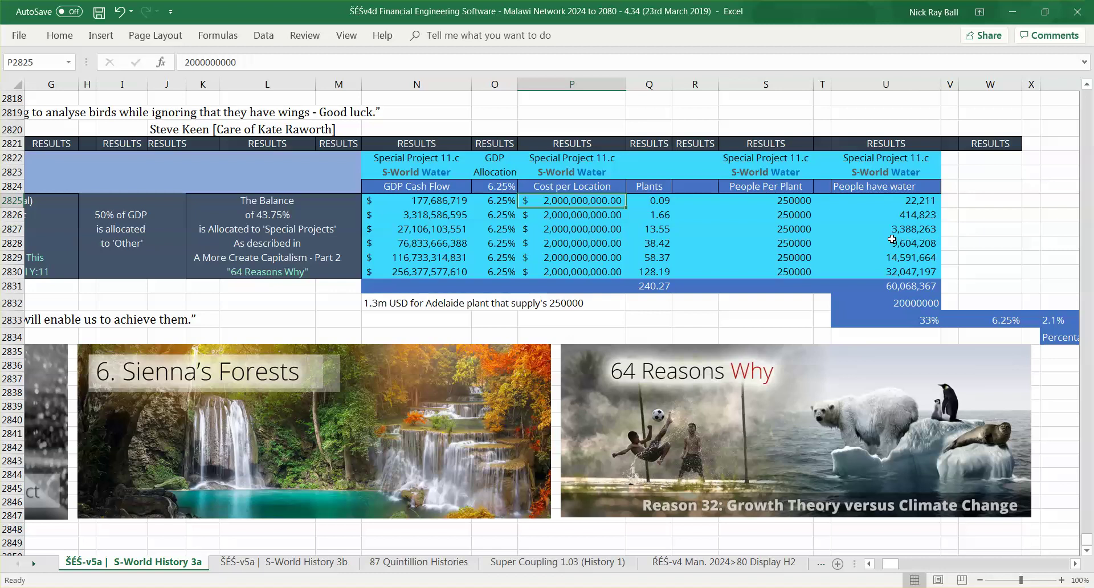
- Review the number of plants from Q2825 down the column and continue to the 2080 people per plant in S2830
{"action": "key", "text": "Right"}
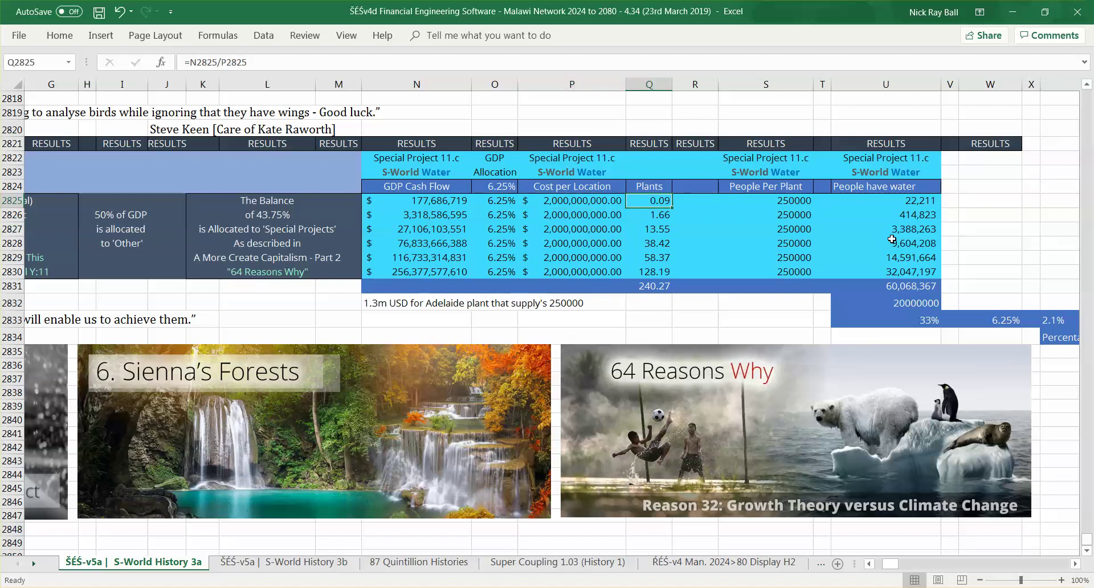
{"action": "key", "text": "Down"}
{"action": "key", "text": "Down"}
{"action": "key", "text": "Down"}
{"action": "key", "text": "Down"}
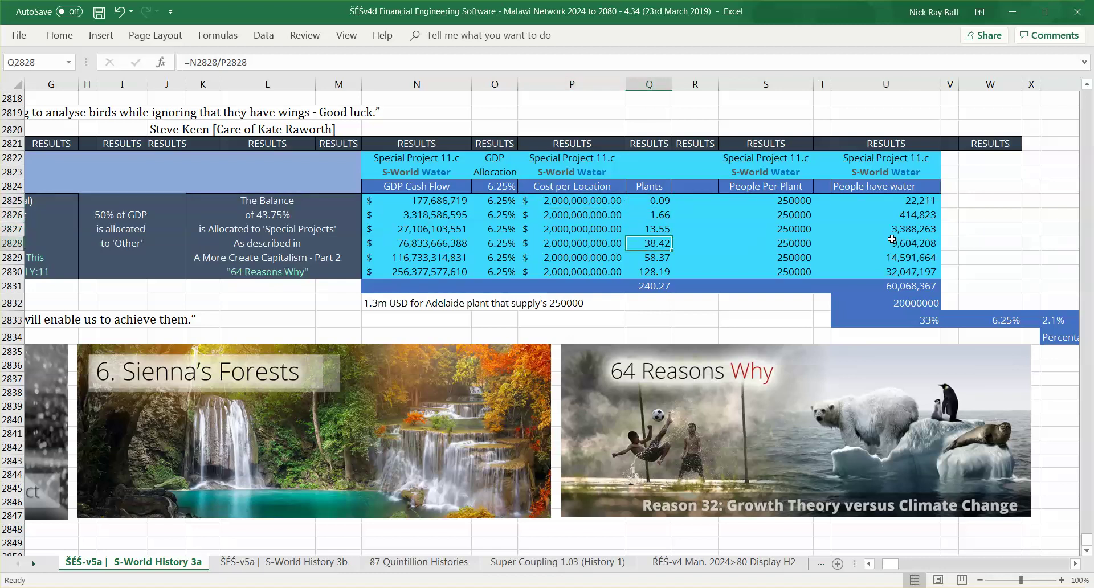
{"action": "key", "text": "Right"}
{"action": "key", "text": "Right"}
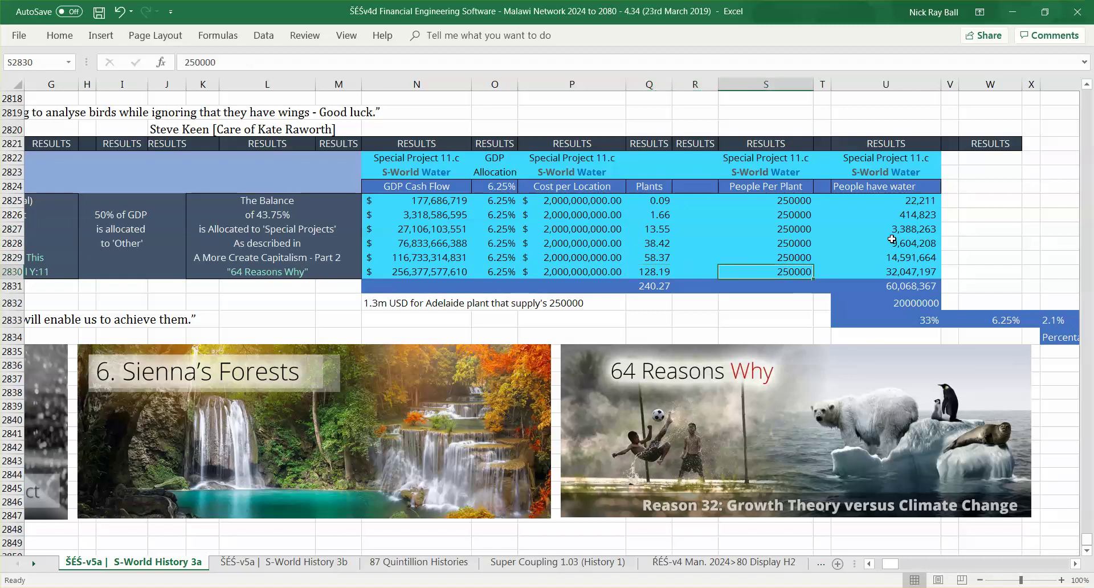
- Review the People Per Plant column between S2830 and S2825, and inspect the people have water total in U2831
{"action": "key", "text": "Up"}
{"action": "key", "text": "Up"}
{"action": "key", "text": "Up"}
{"action": "key", "text": "Up"}
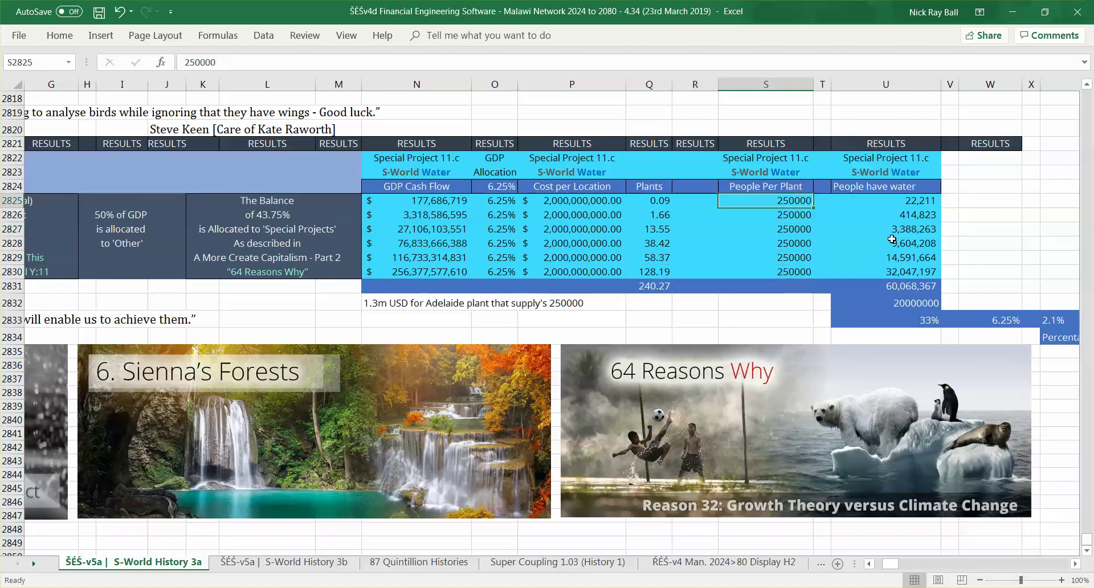
{"action": "key", "text": "Down"}
{"action": "key", "text": "Down"}
{"action": "key", "text": "Down"}
{"action": "key", "text": "Down"}
{"action": "key", "text": "Down"}
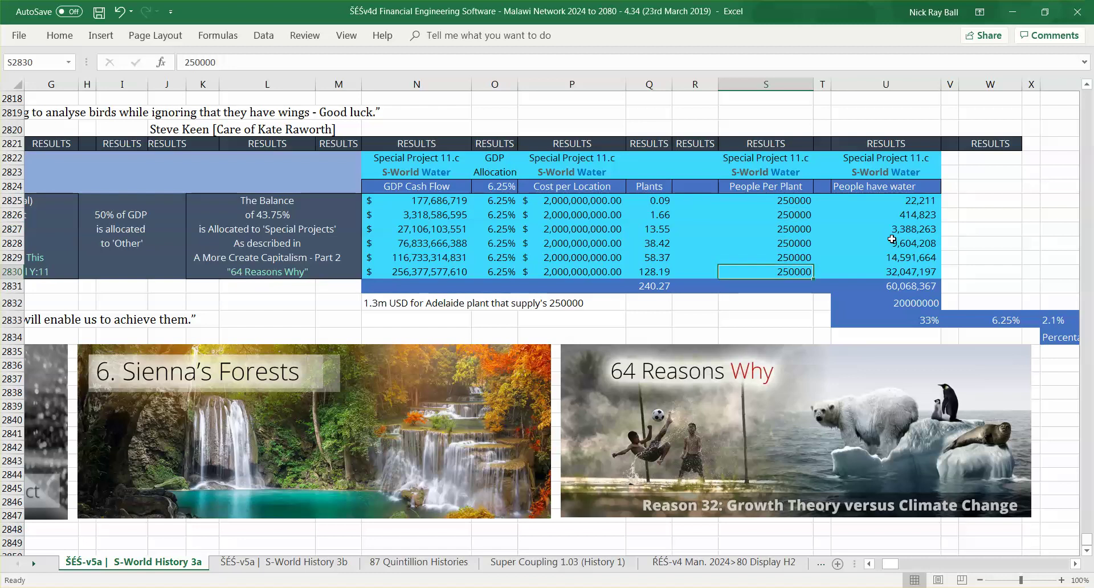
{"action": "key", "text": "Down"}
{"action": "key", "text": "Right"}
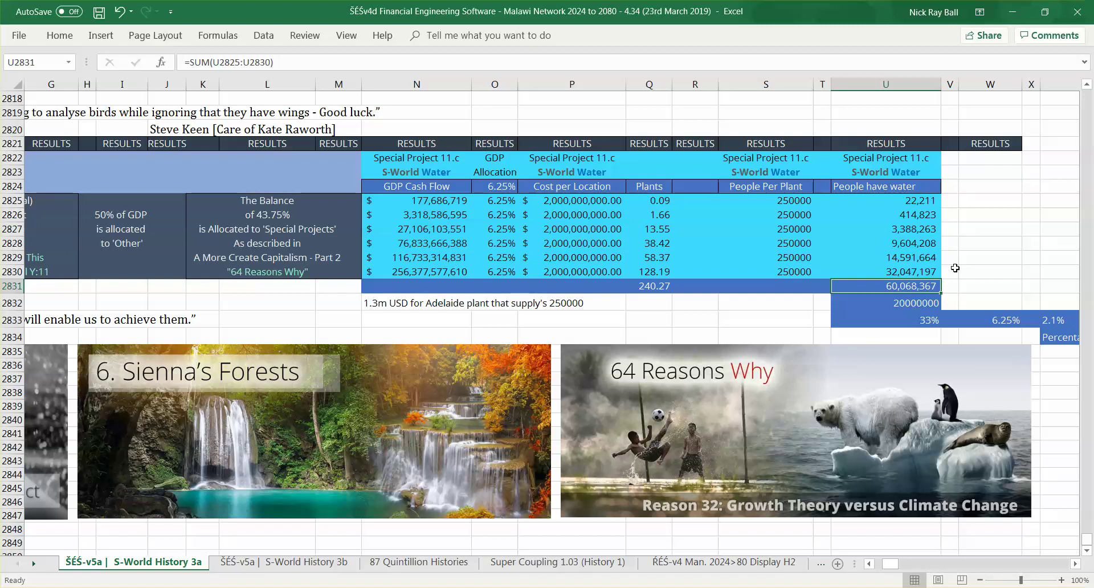
- Look back along totals row 2831, past the plants total in Q2831, to the social homes total in D2831
{"action": "key", "text": "Left"}
{"action": "key", "text": "Left"}
{"action": "key", "text": "Left"}
{"action": "key", "text": "Left"}
{"action": "key", "text": "Left"}
{"action": "key", "text": "Left"}
{"action": "key", "text": "Left"}
{"action": "key", "text": "Left"}
{"action": "key", "text": "Left"}
{"action": "key", "text": "Left"}
{"action": "key", "text": "Left"}
{"action": "key", "text": "Left"}
{"action": "key", "text": "Left"}
{"action": "key", "text": "Left"}
{"action": "key", "text": "Left"}
{"action": "key", "text": "Left"}
{"action": "key", "text": "Left"}
{"action": "key", "text": "Left"}
{"action": "key", "text": "Left"}
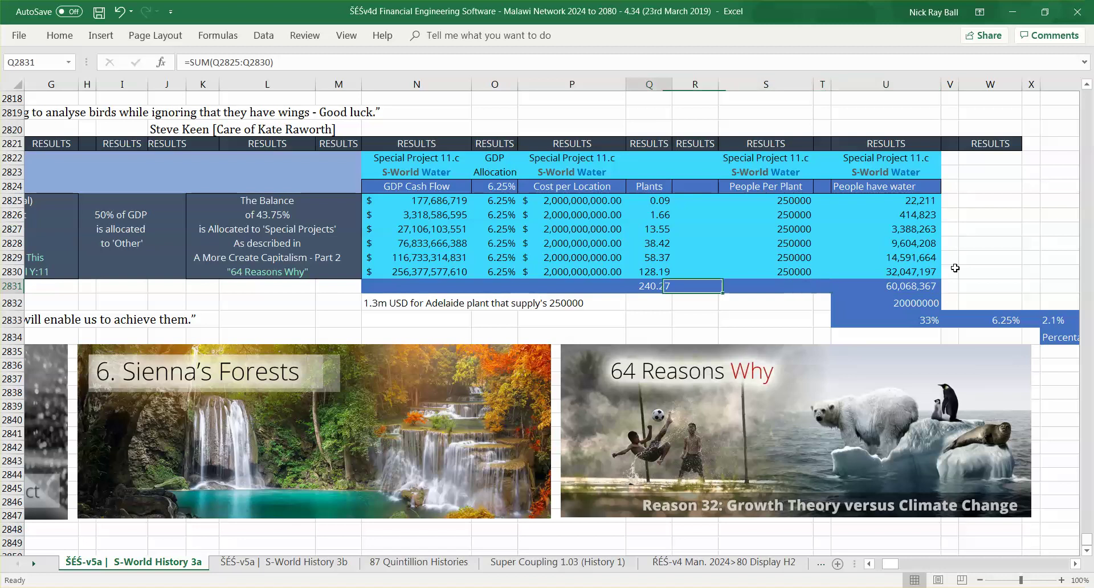
{"action": "key", "text": "Right"}
{"action": "key", "text": "Right"}
{"action": "key", "text": "Right"}
{"action": "key", "text": "Right"}
{"action": "key", "text": "Left"}
{"action": "key", "text": "Left"}
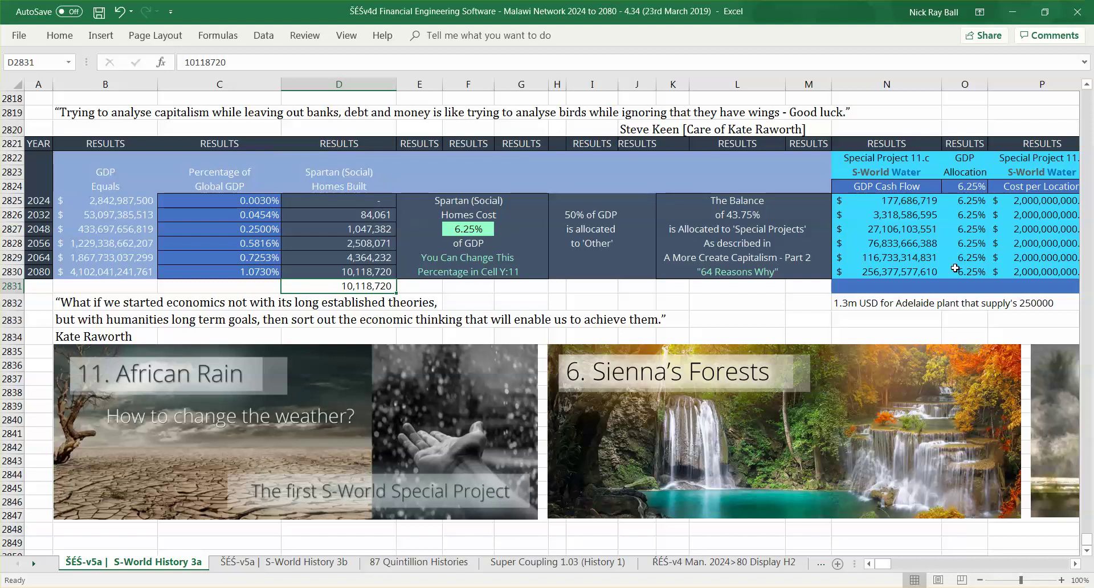
- Follow totals row 2831 from the social homes total in D2831 back across to the people have water total in U2831
{"action": "key", "text": "Up"}
{"action": "key", "text": "Down"}
{"action": "key", "text": "Right"}
{"action": "key", "text": "Right"}
{"action": "key", "text": "Right"}
{"action": "key", "text": "Right"}
{"action": "key", "text": "Right"}
{"action": "key", "text": "Right"}
{"action": "key", "text": "Right"}
{"action": "key", "text": "Right"}
{"action": "key", "text": "Right"}
{"action": "key", "text": "Right"}
{"action": "key", "text": "Right"}
{"action": "key", "text": "Right"}
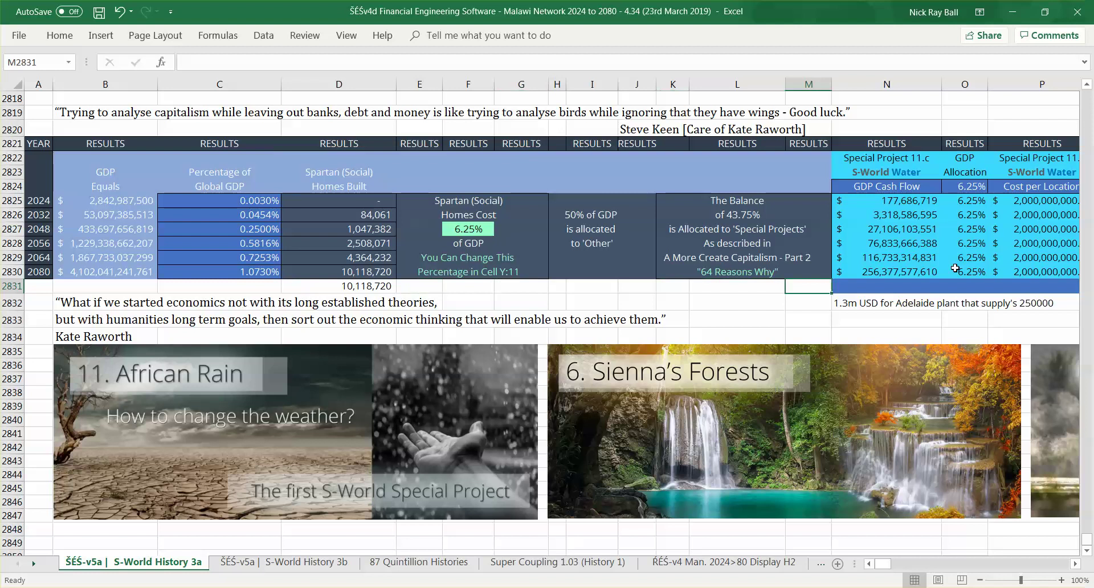
{"action": "key", "text": "Right"}
{"action": "key", "text": "Right"}
{"action": "key", "text": "Right"}
{"action": "key", "text": "Right"}
{"action": "key", "text": "Right"}
{"action": "key", "text": "Right"}
{"action": "key", "text": "Right"}
{"action": "key", "text": "Right"}
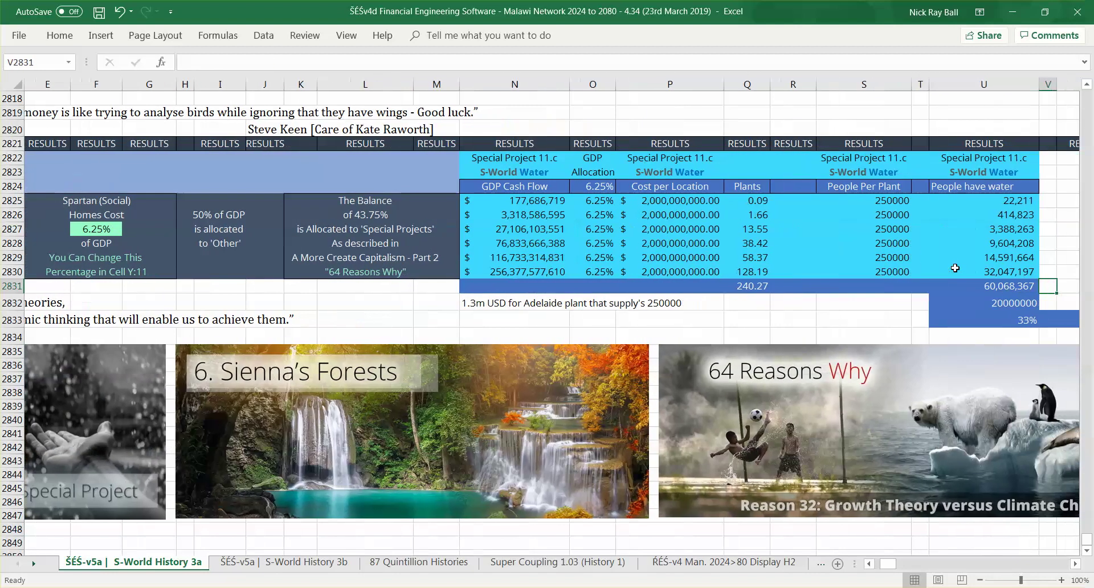
- Look back along totals row 2831 across the S-World Water columns, from column V to L2831
{"action": "key", "text": "Right"}
{"action": "key", "text": "Left"}
{"action": "key", "text": "Left"}
{"action": "key", "text": "Left"}
{"action": "key", "text": "Left"}
{"action": "key", "text": "Left"}
{"action": "key", "text": "Left"}
{"action": "key", "text": "Left"}
{"action": "key", "text": "Left"}
{"action": "key", "text": "Left"}
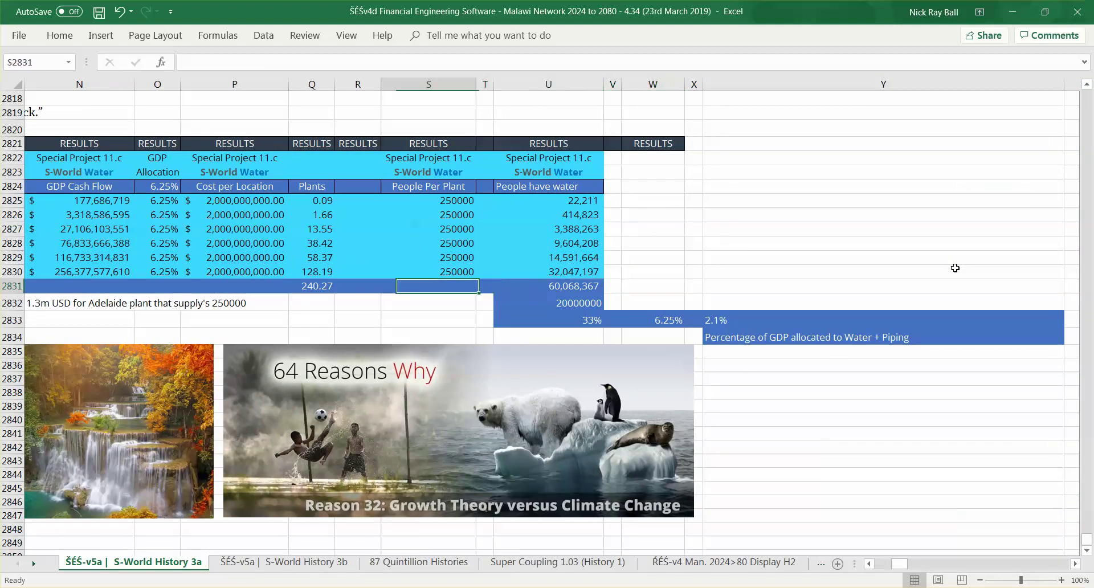
{"action": "key", "text": "Left"}
{"action": "key", "text": "Left"}
{"action": "key", "text": "Left"}
{"action": "key", "text": "Left"}
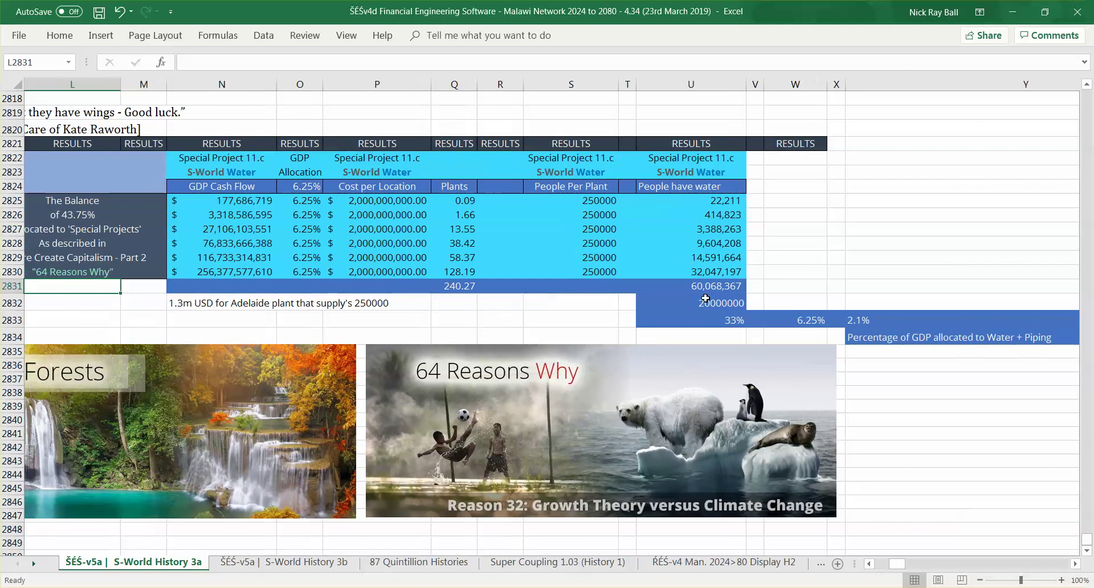
- Inspect the people have water total in U2831, the population figure in U2832 and the ratio formula in U2833
{"action": "left_click", "coordinate": [694, 288]}
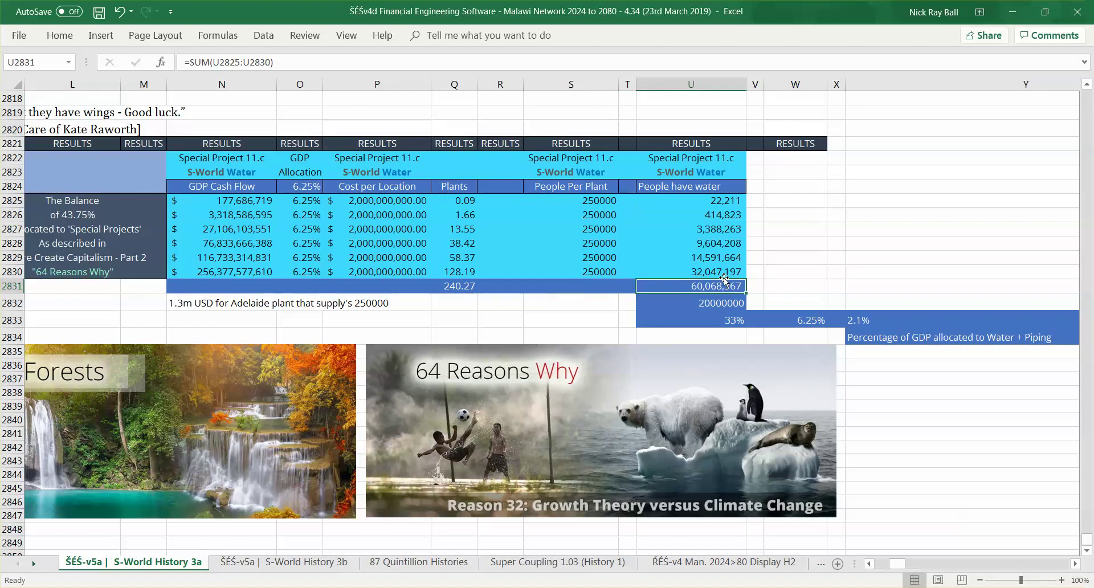
{"action": "key", "text": "Down"}
{"action": "key", "text": "Down"}
{"action": "key", "text": "Up"}
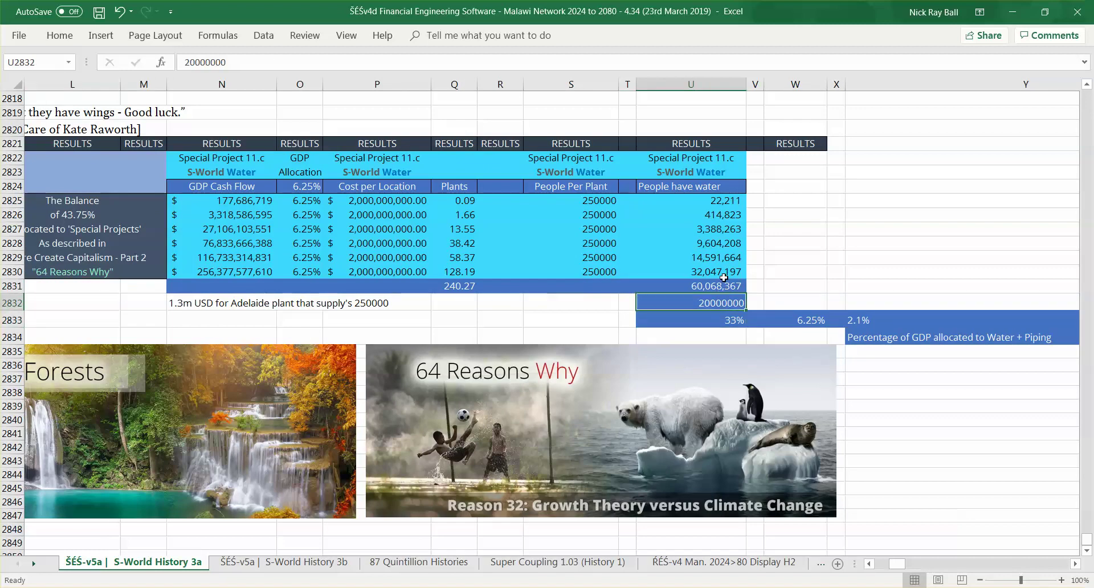
{"action": "key", "text": "Down"}
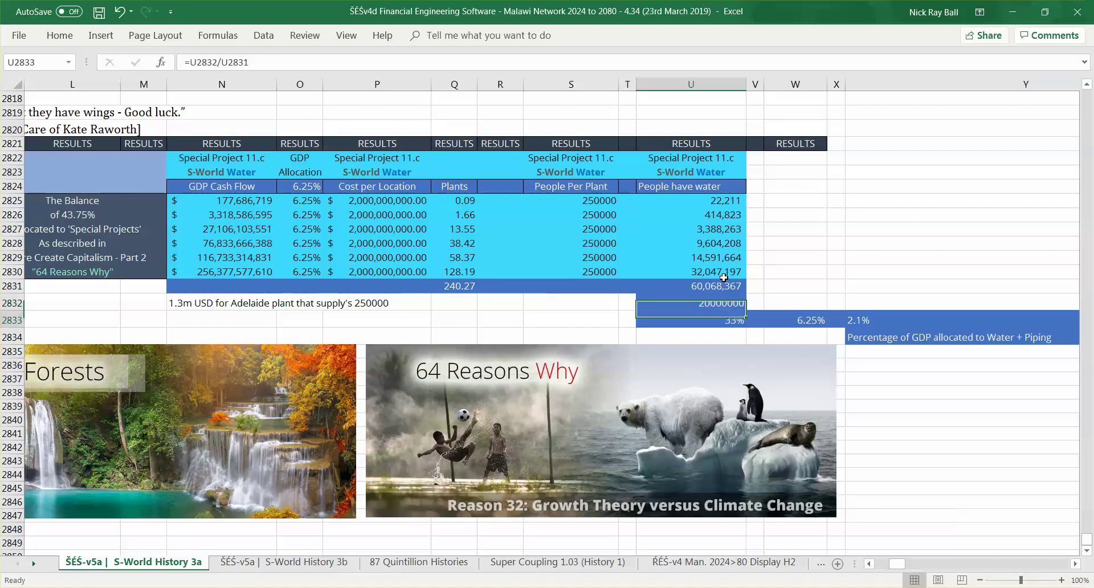
- Trace the water GDP allocation from O2824 through W2833 to the water and piping percentage in Y2833 and its label in Y2834
{"action": "left_click", "coordinate": [319, 186]}
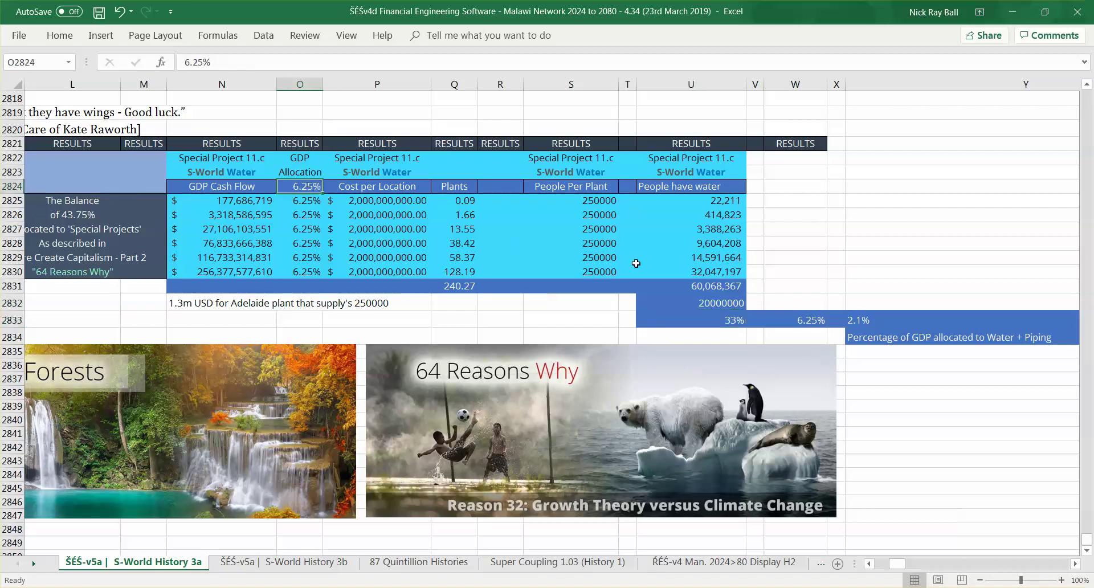
{"action": "left_click", "coordinate": [802, 324]}
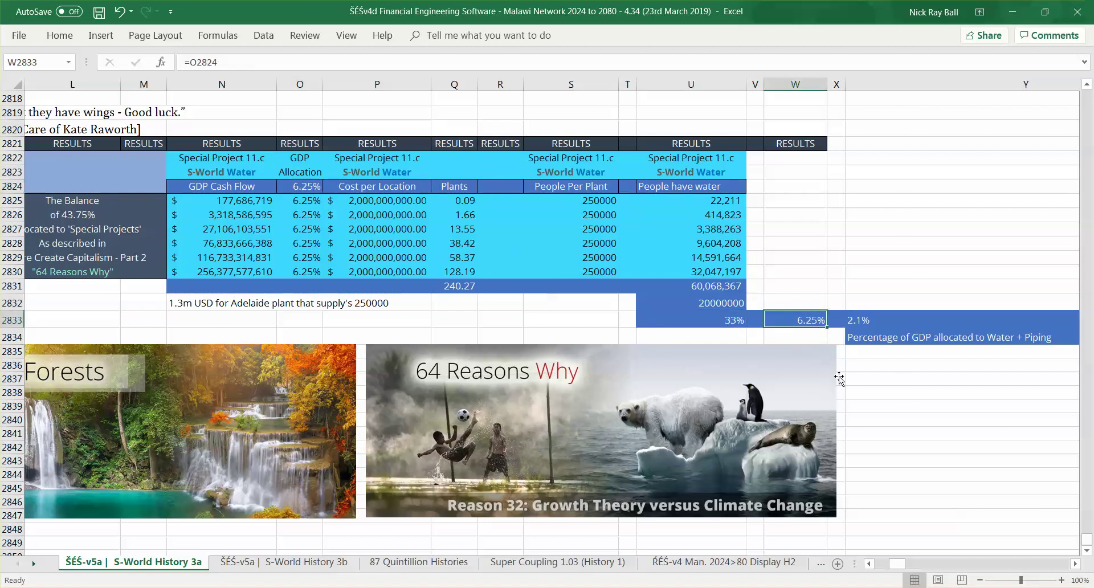
{"action": "left_click", "coordinate": [923, 321]}
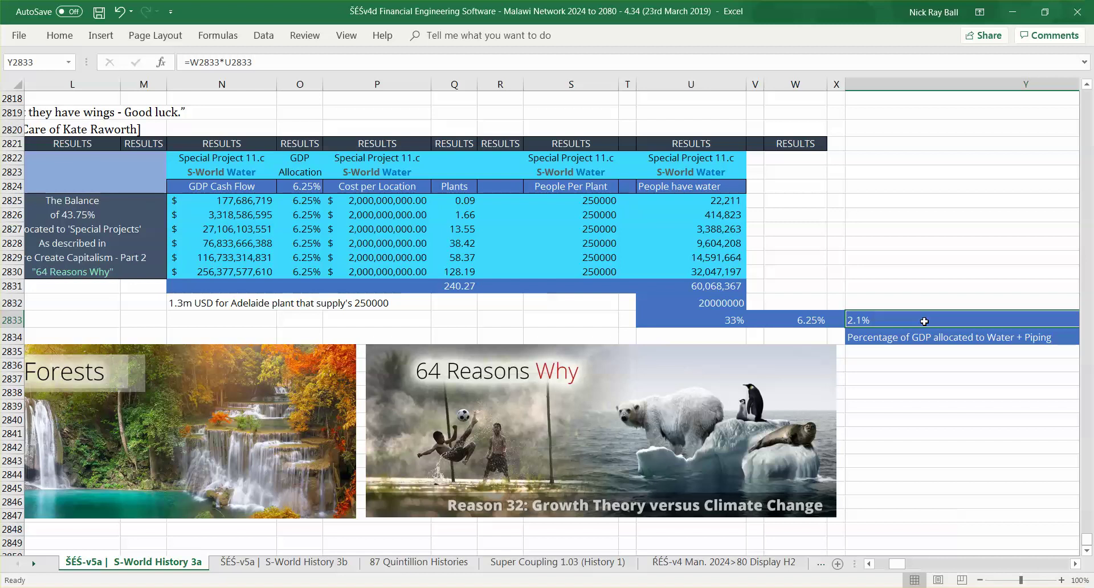
{"action": "key", "text": "Down"}
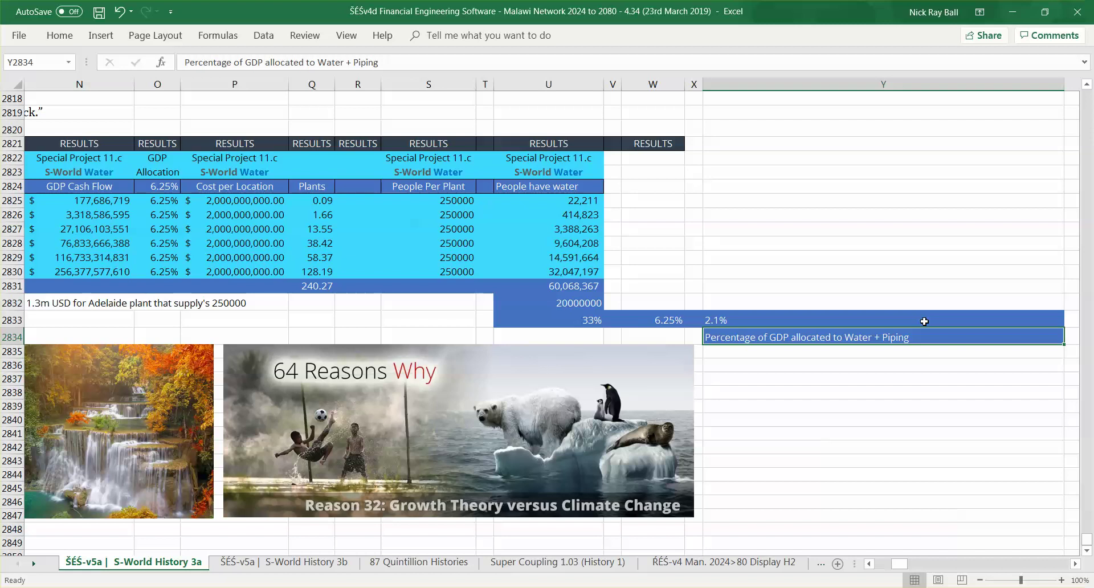
{"action": "left_click", "coordinate": [924, 321]}
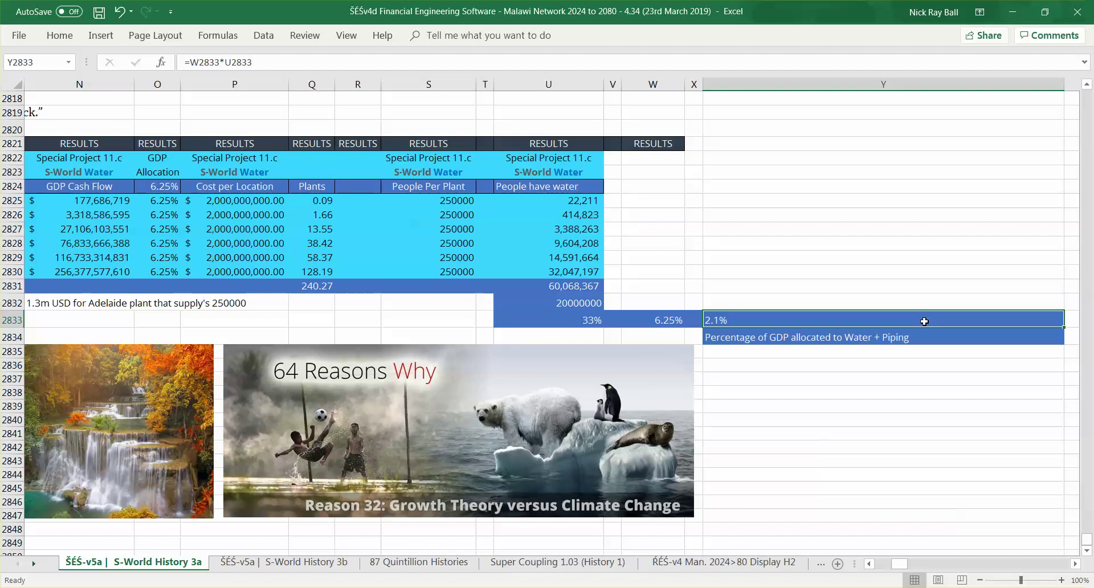
{"action": "key", "text": "Left"}
{"action": "key", "text": "Left"}
{"action": "key", "text": "Left"}
{"action": "key", "text": "Left"}
{"action": "key", "text": "Left"}
{"action": "key", "text": "Left"}
{"action": "key", "text": "Left"}
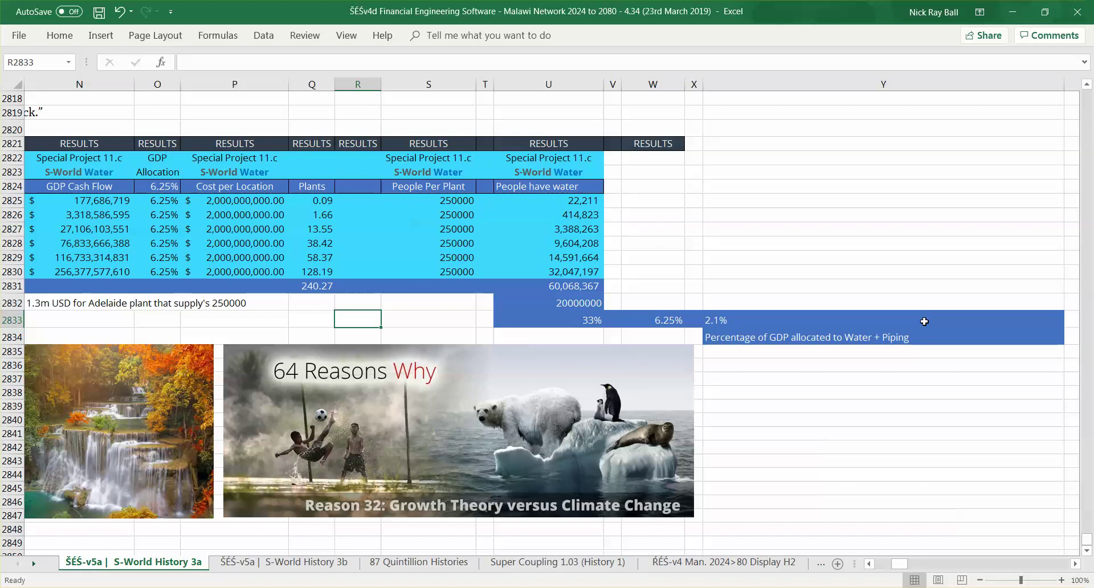
{"action": "key", "text": "Left"}
{"action": "key", "text": "Left"}
{"action": "key", "text": "Left"}
{"action": "key", "text": "Left"}
{"action": "key", "text": "Left"}
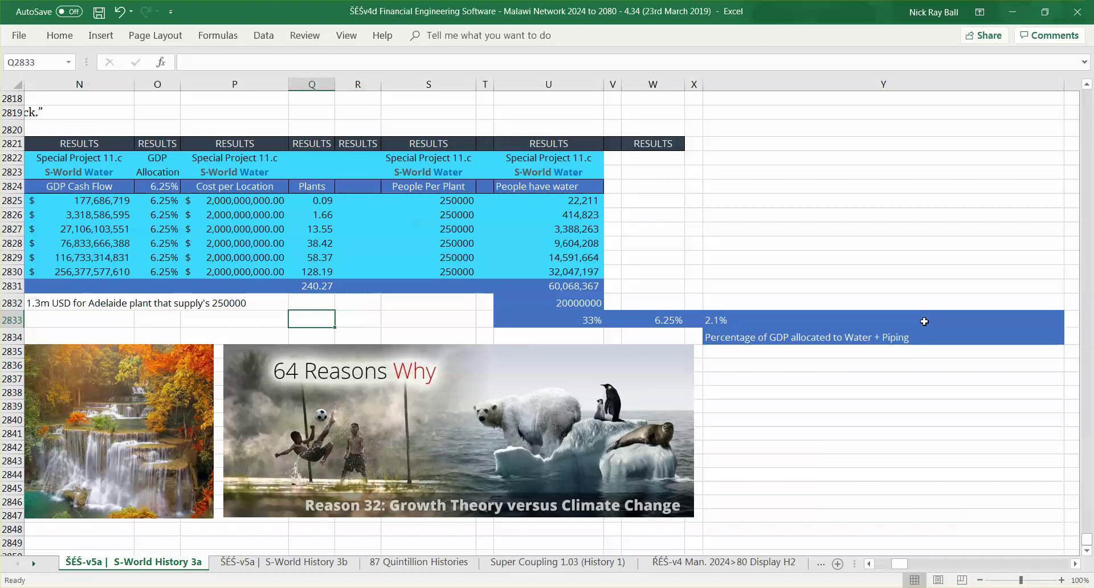
{"action": "key", "text": "Right"}
{"action": "key", "text": "Right"}
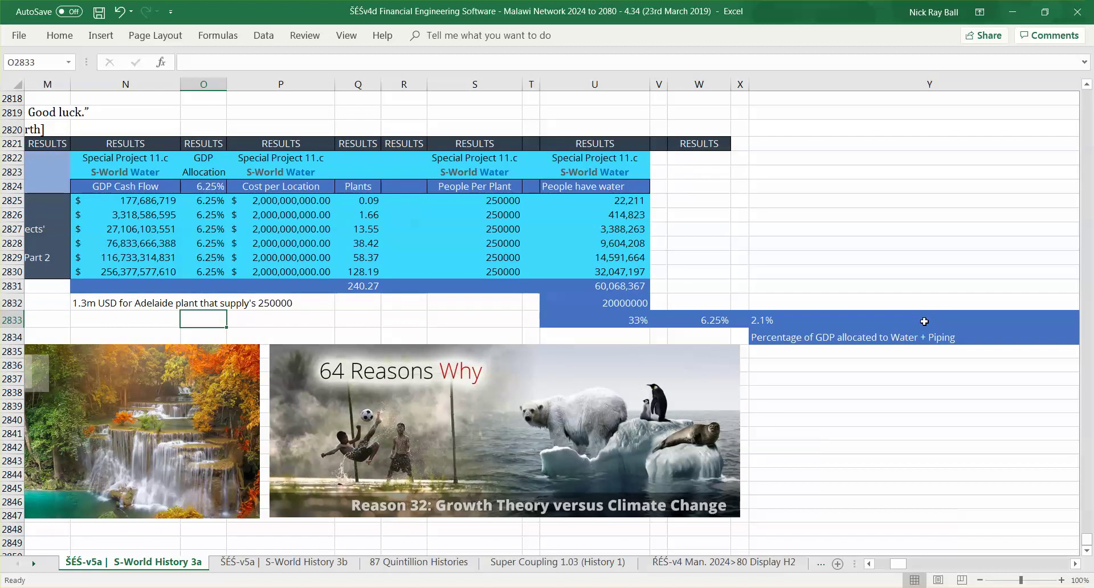
- Return to the start of the results table and view the long-term goals quote in B2832 and the year in A2830
{"action": "left_click_drag", "start_coordinate": [905, 564], "coordinate": [880, 564]}
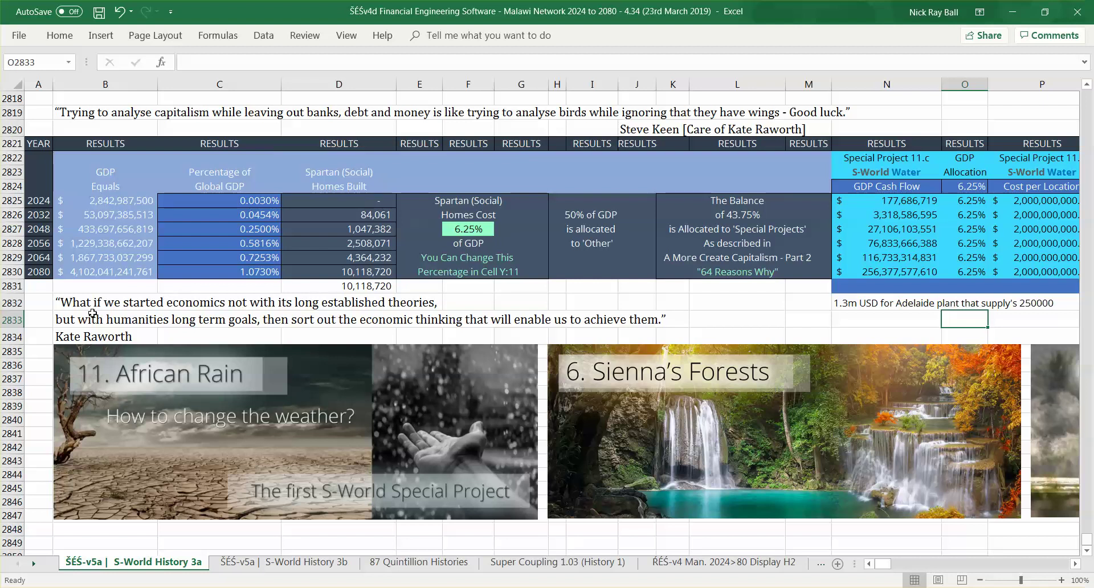
{"action": "left_click", "coordinate": [151, 301]}
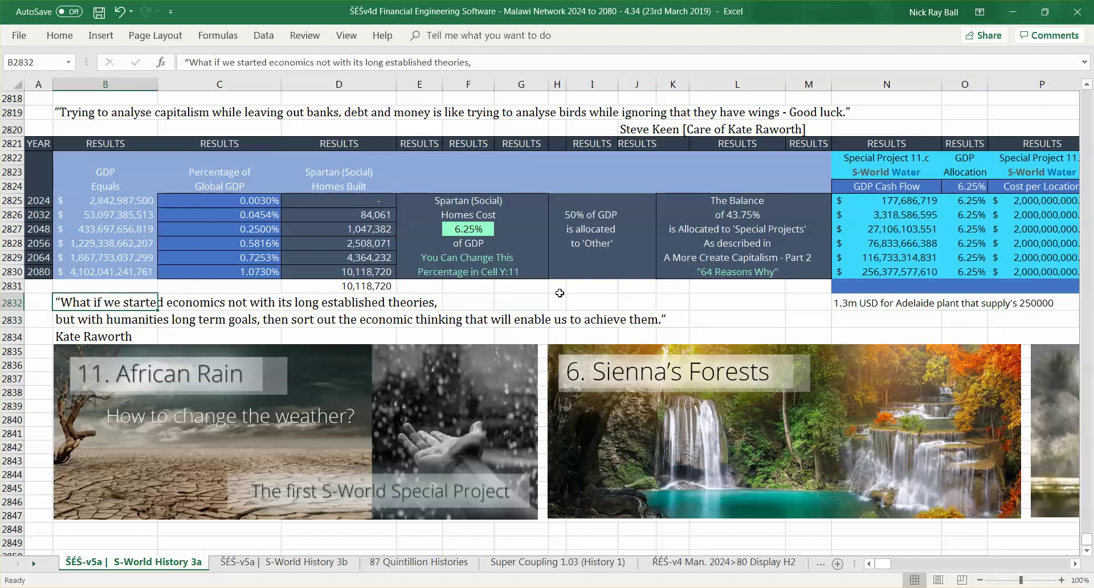
{"action": "left_click", "coordinate": [528, 287]}
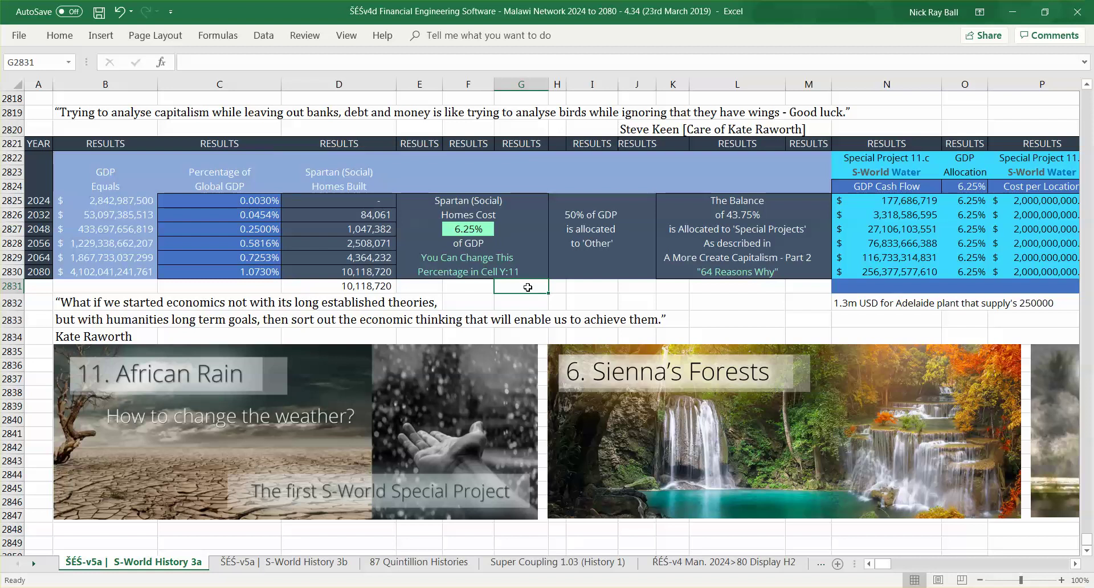
{"action": "left_click", "coordinate": [37, 273]}
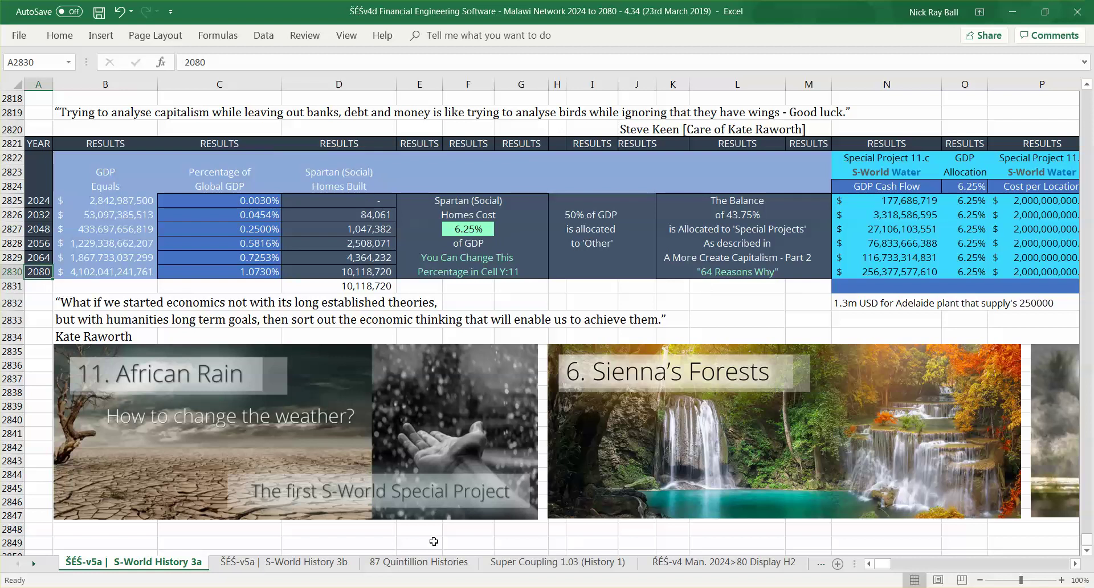
- Glance at the ŔÉŚ-v4 Man. 2024>80 Display H2 sheet and return to the beginning of the S-World History 3a sheet
{"action": "left_click", "coordinate": [686, 564]}
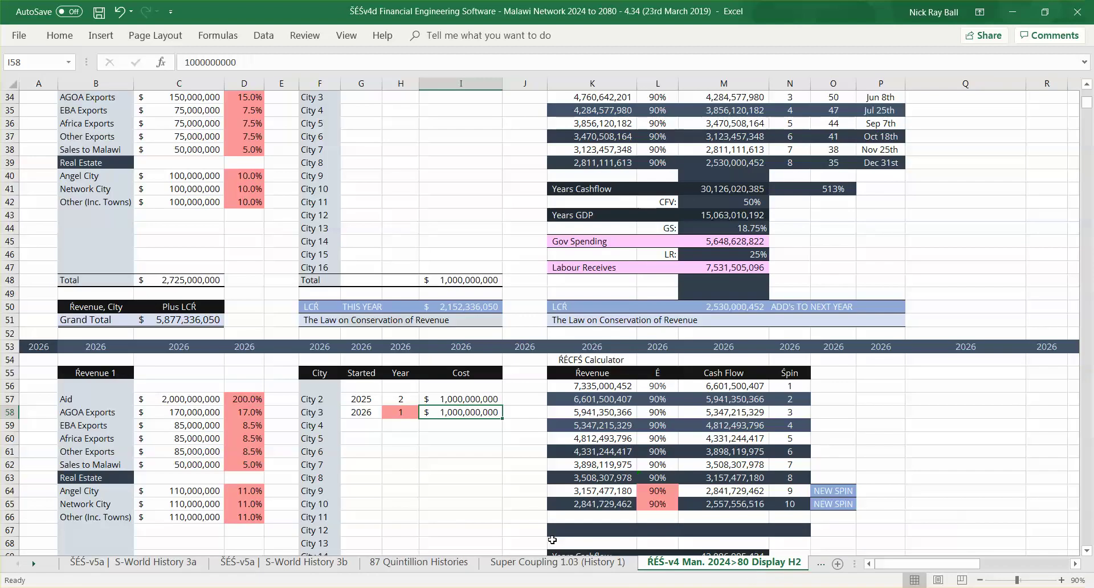
{"action": "left_click", "coordinate": [87, 564]}
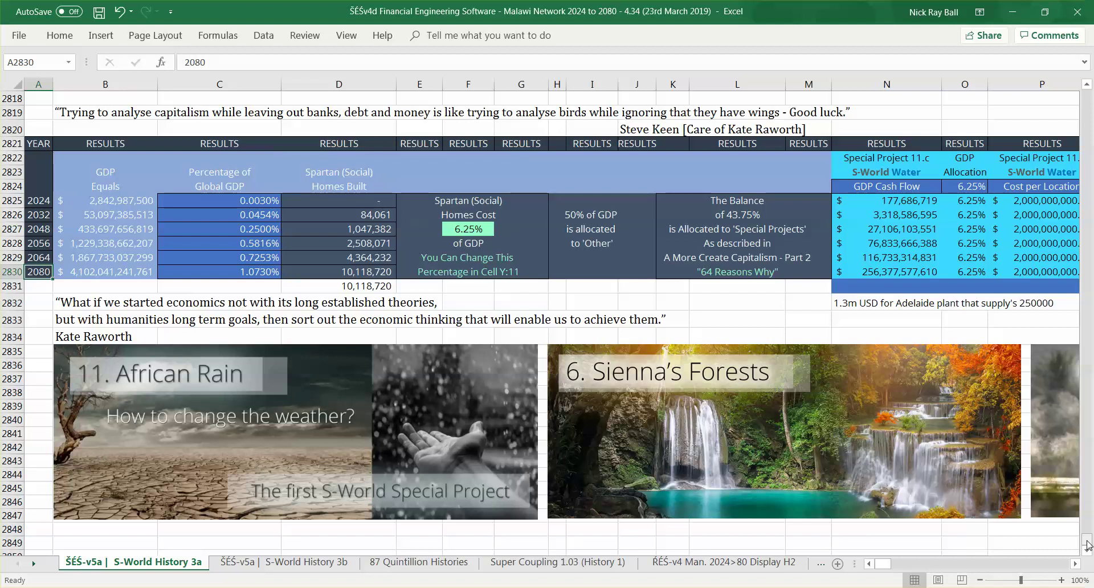
{"action": "left_click_drag", "start_coordinate": [1087, 544], "coordinate": [1086, 86]}
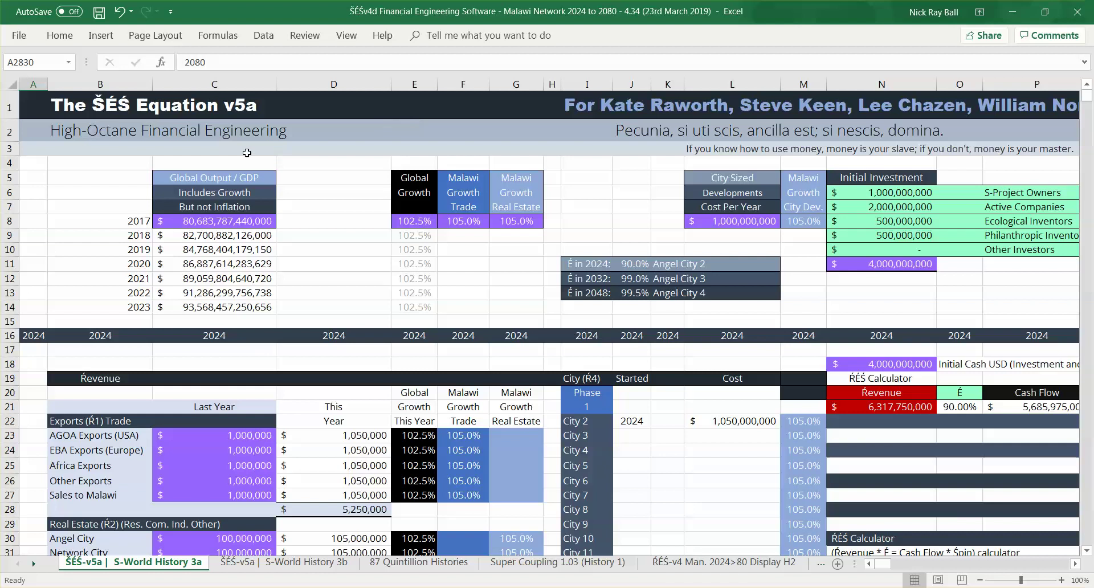
- Inspect the Global Output / GDP column from C5 to the 2023 figure in C14, including the 2018 formula in C9
{"action": "left_click", "coordinate": [216, 178]}
{"action": "key", "text": "Down"}
{"action": "key", "text": "Down"}
{"action": "key", "text": "Down"}
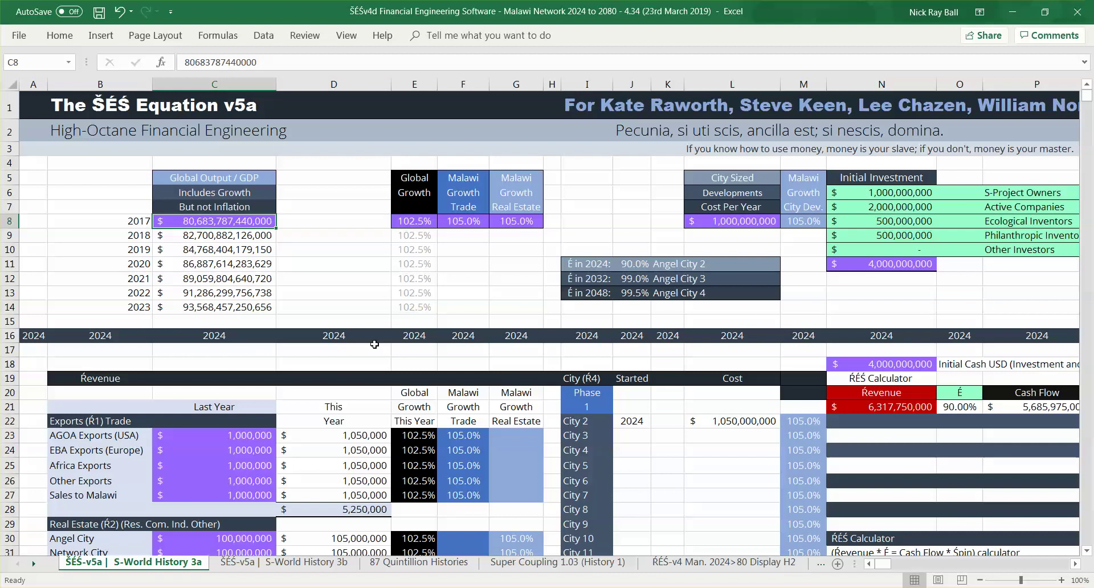
{"action": "key", "text": "Down"}
{"action": "key", "text": "F2"}
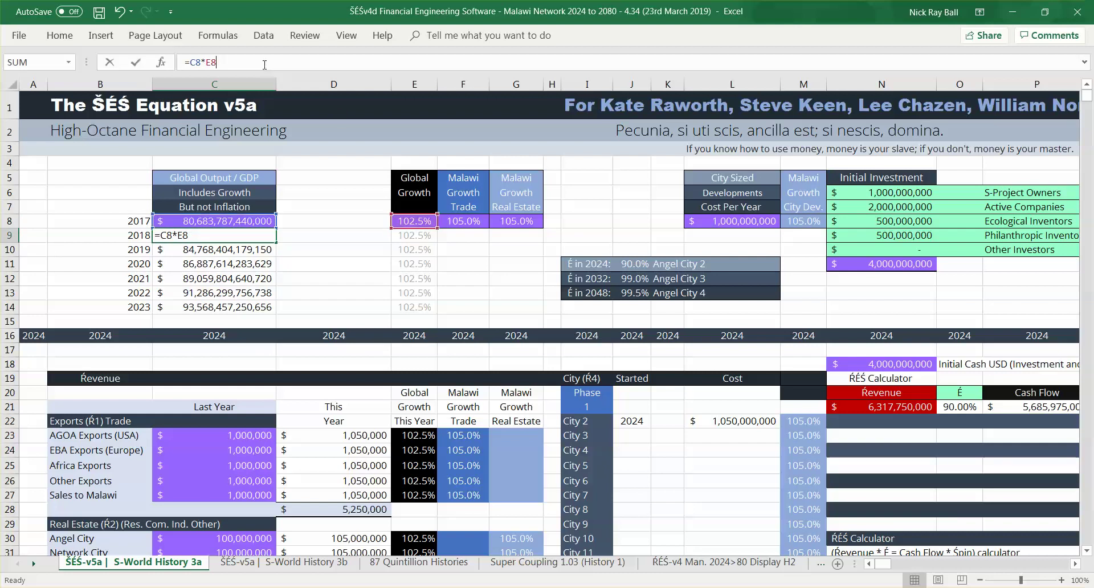
{"action": "key", "text": "Return"}
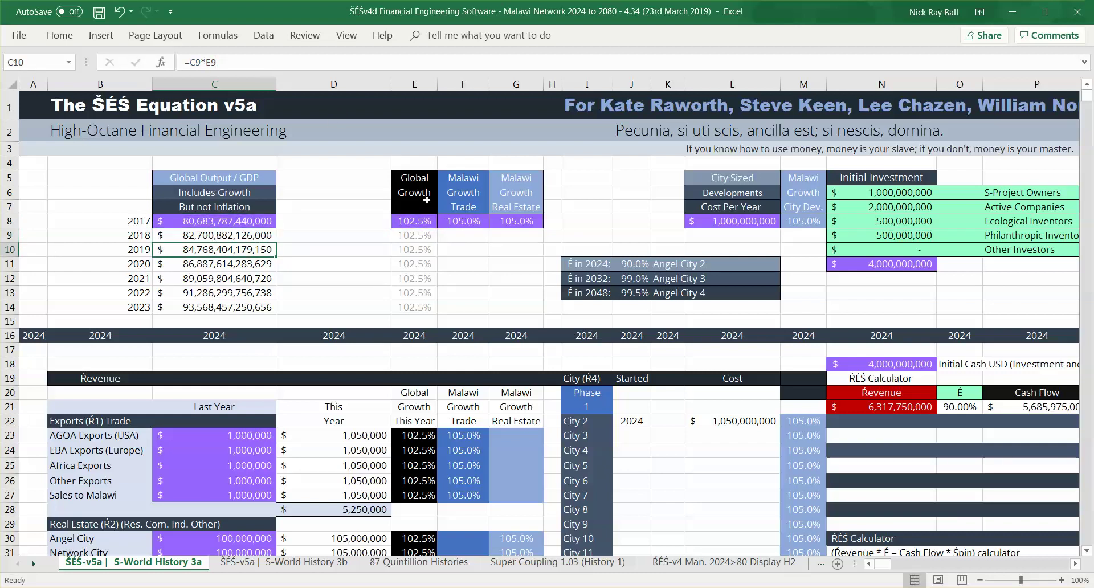
{"action": "key", "text": "Down"}
{"action": "key", "text": "Down"}
{"action": "key", "text": "Down"}
{"action": "key", "text": "Down"}
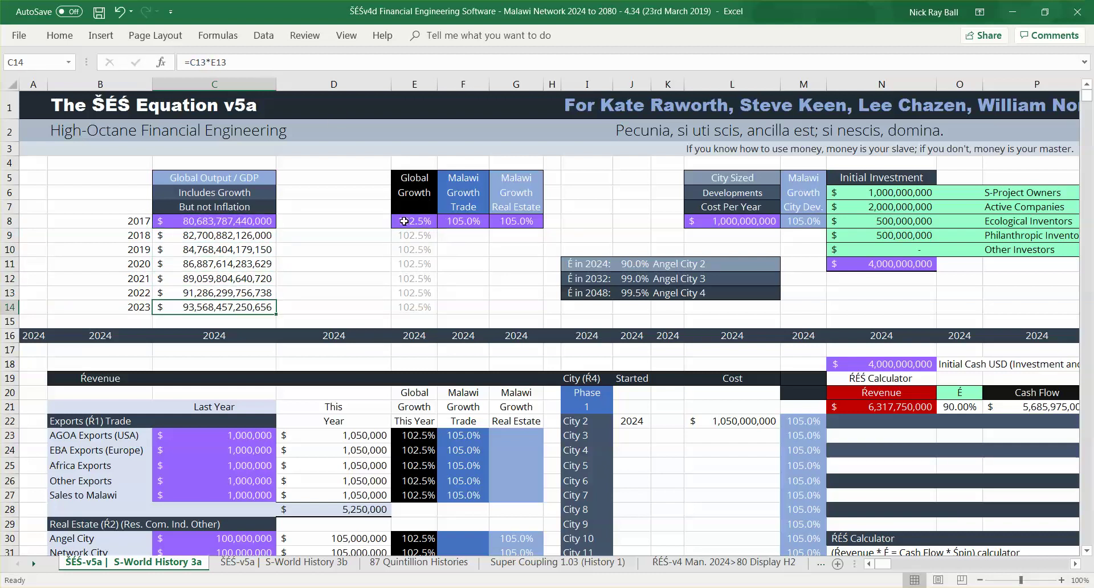
- Inspect the Global Growth rate in E8 and the Malawi Growth Trade heading in F5:F7
{"action": "left_click", "coordinate": [404, 221]}
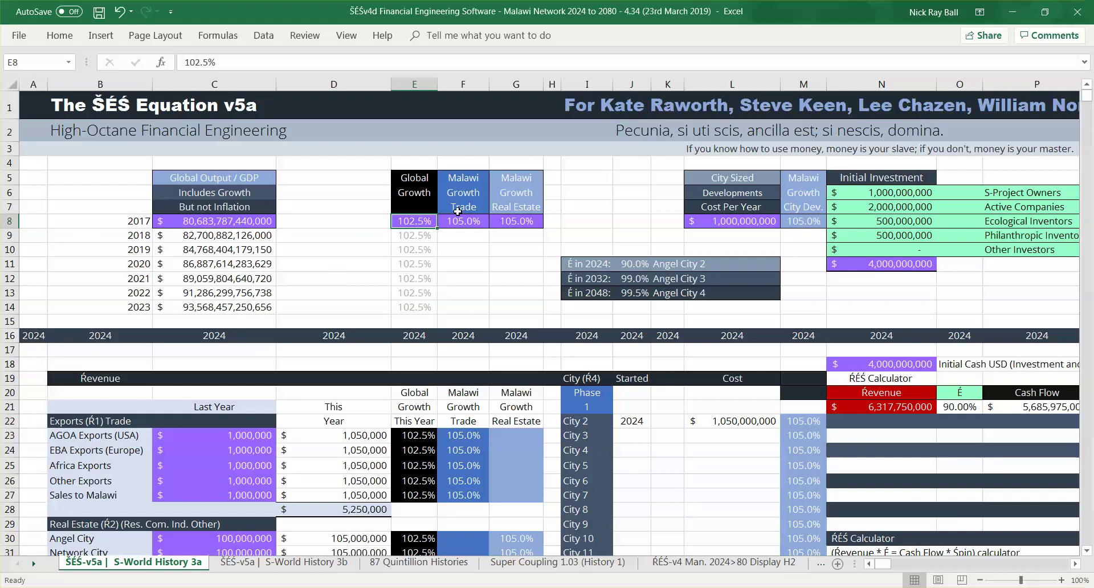
{"action": "left_click_drag", "start_coordinate": [467, 179], "coordinate": [463, 209]}
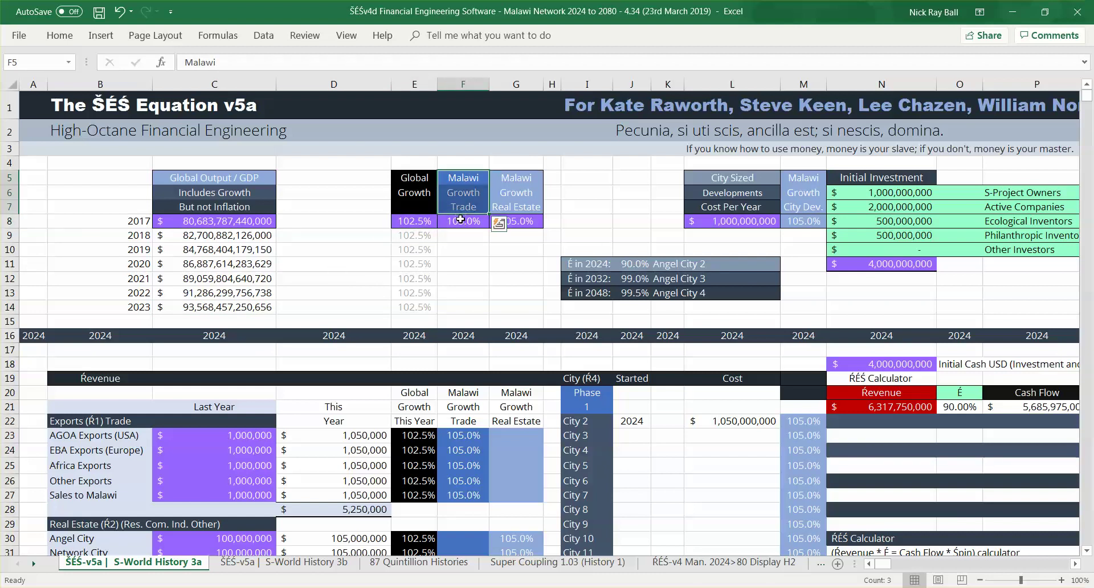
- Try a Malawi trade growth rate of 110% in F8 and undo the change
{"action": "left_click", "coordinate": [460, 220]}
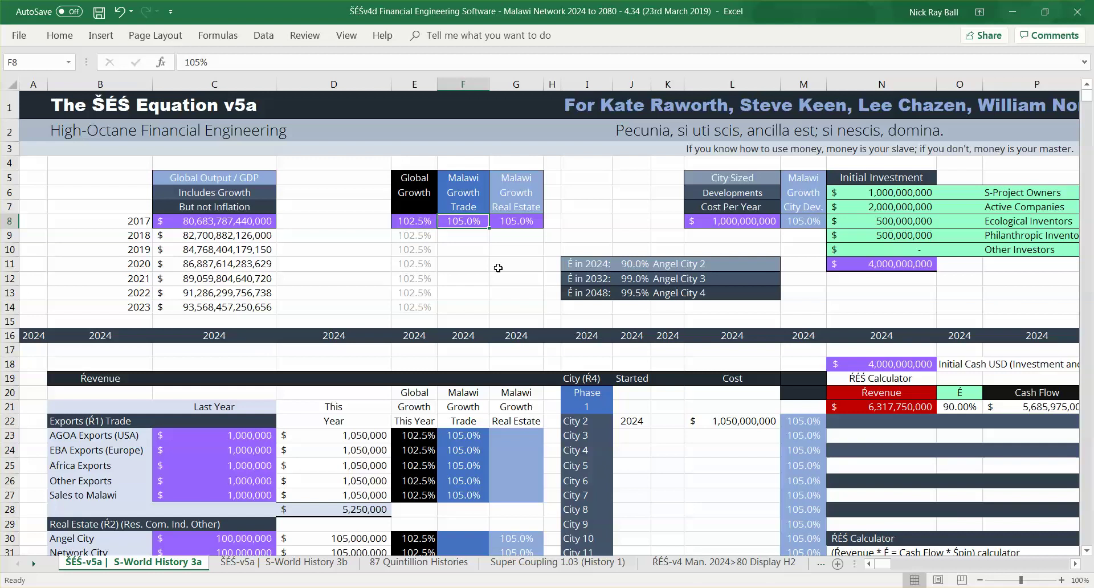
{"action": "type", "text": "110%"}
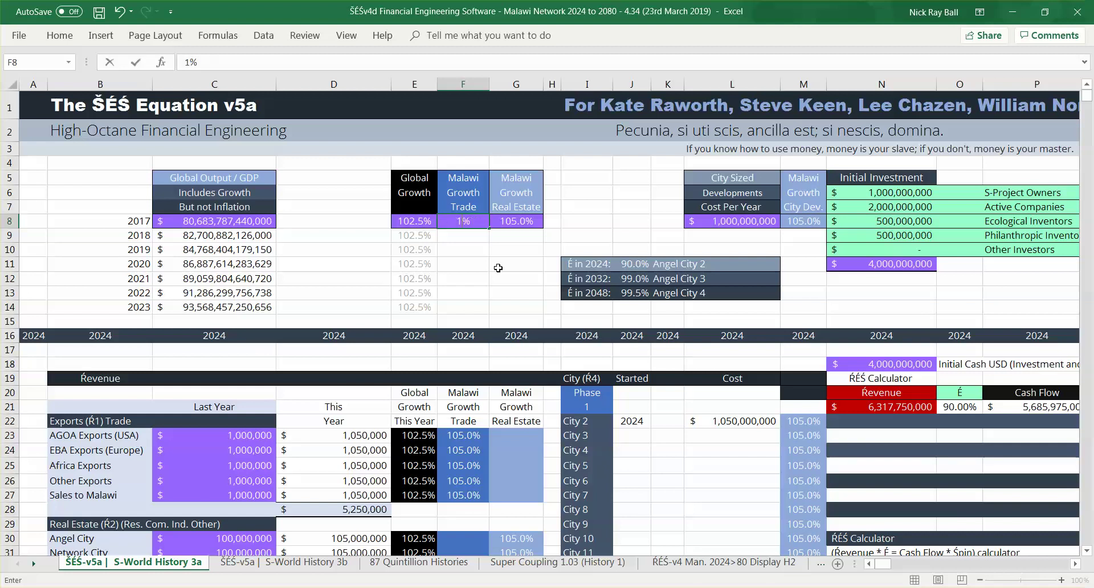
{"action": "key", "text": "Return"}
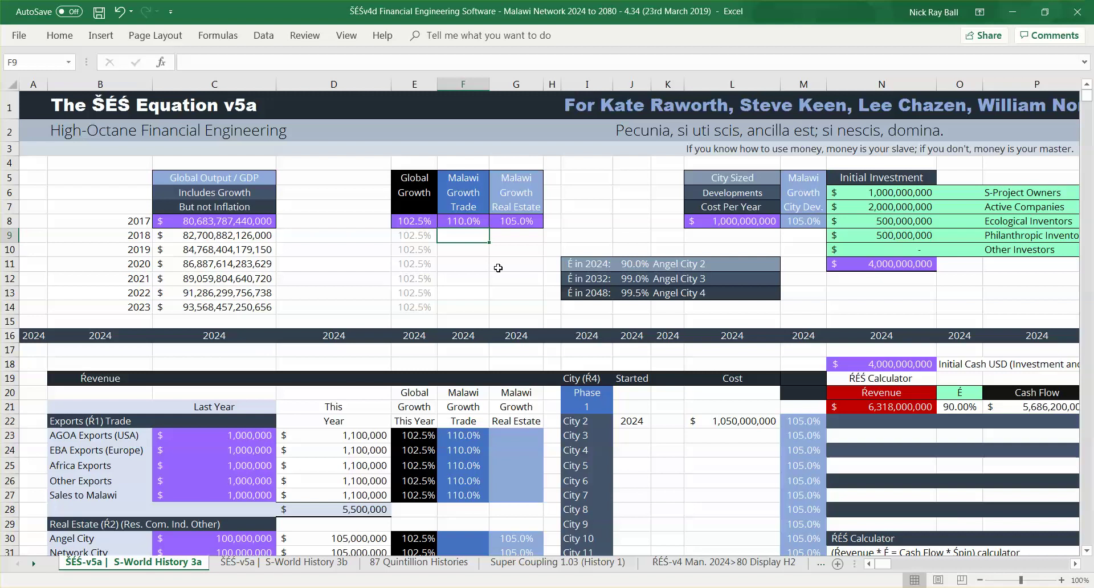
{"action": "key", "text": "ctrl+z"}
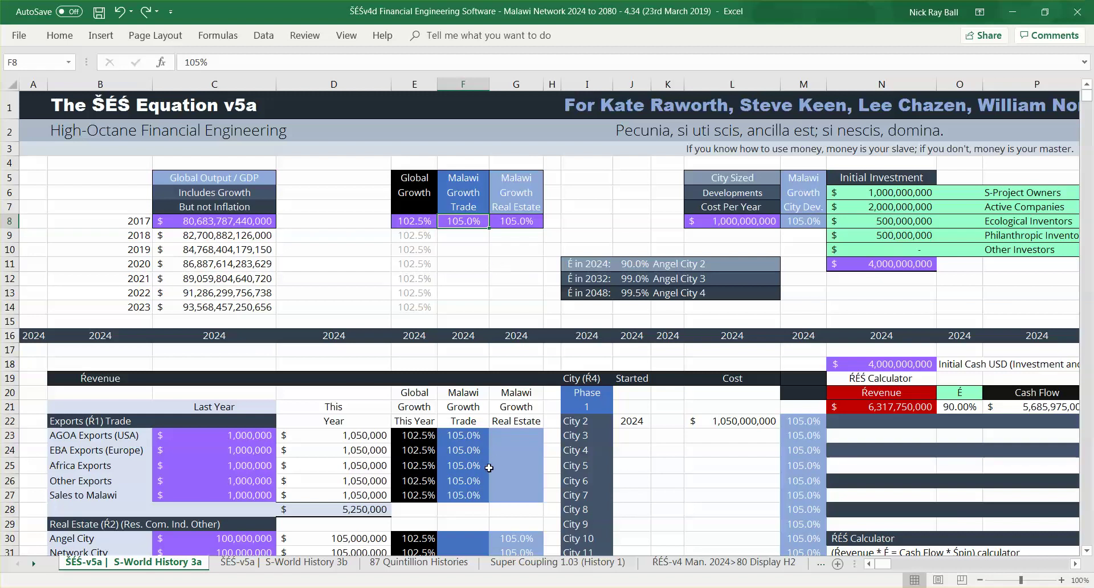
- Check the linked trade growth rates in F23:F27 and the real estate growth rate in G8 with its linked cell G30
{"action": "left_click_drag", "start_coordinate": [459, 438], "coordinate": [463, 494]}
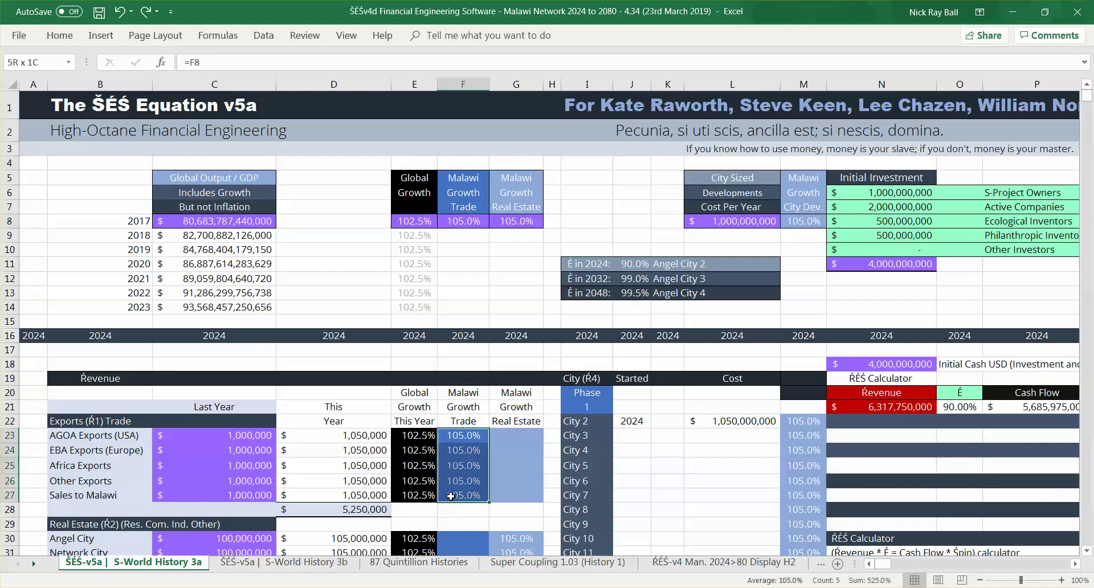
{"action": "left_click", "coordinate": [518, 221]}
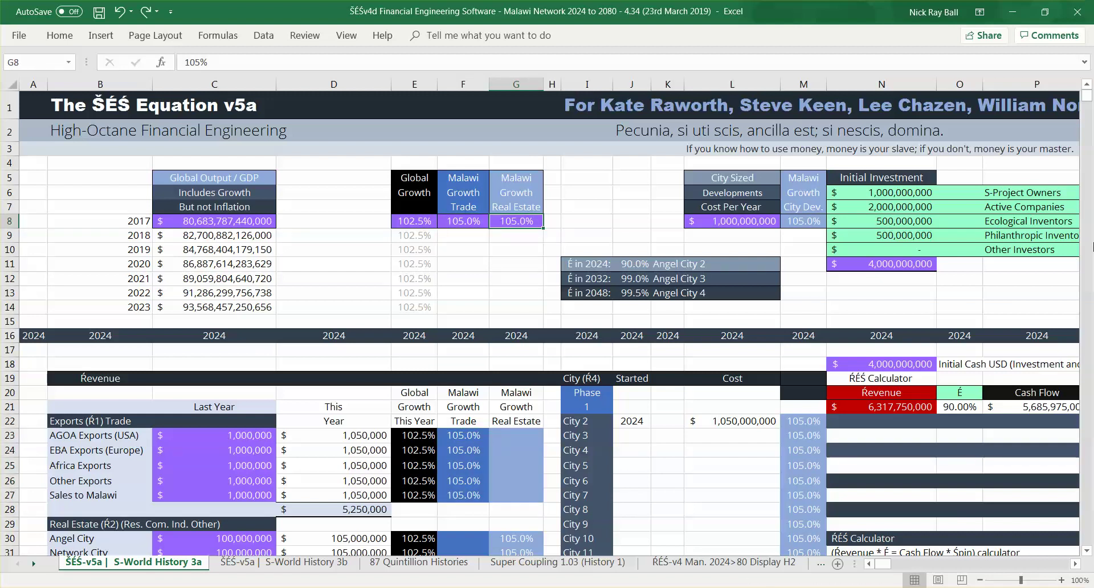
{"action": "left_click", "coordinate": [523, 538]}
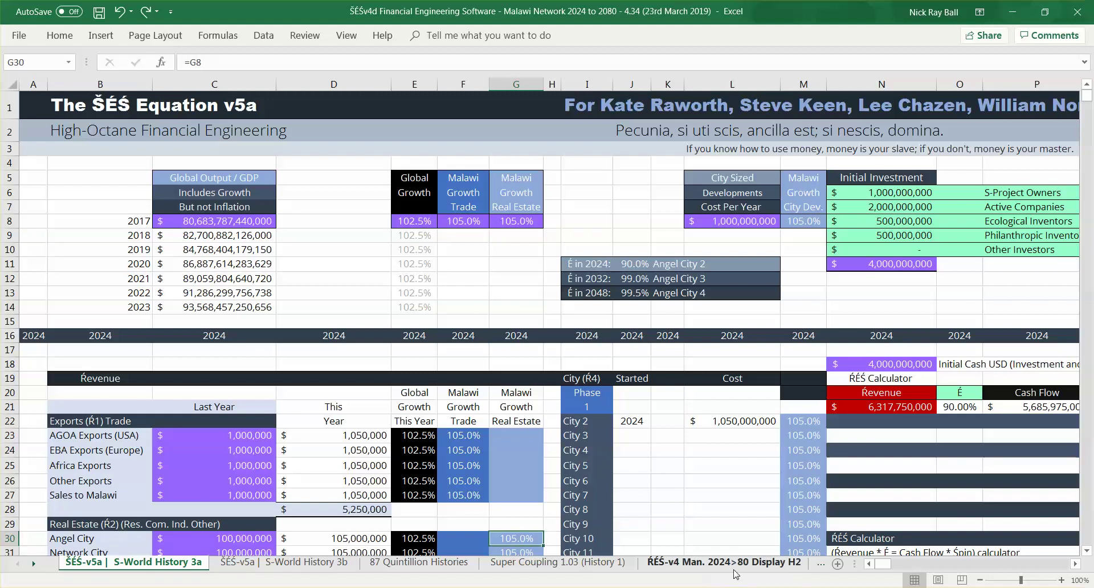
- Review last year's real estate revenues in C30:C32 and their Malawi growth rates in G30:G32
{"action": "key", "text": "Down"}
{"action": "key", "text": "Down"}
{"action": "key", "text": "Down"}
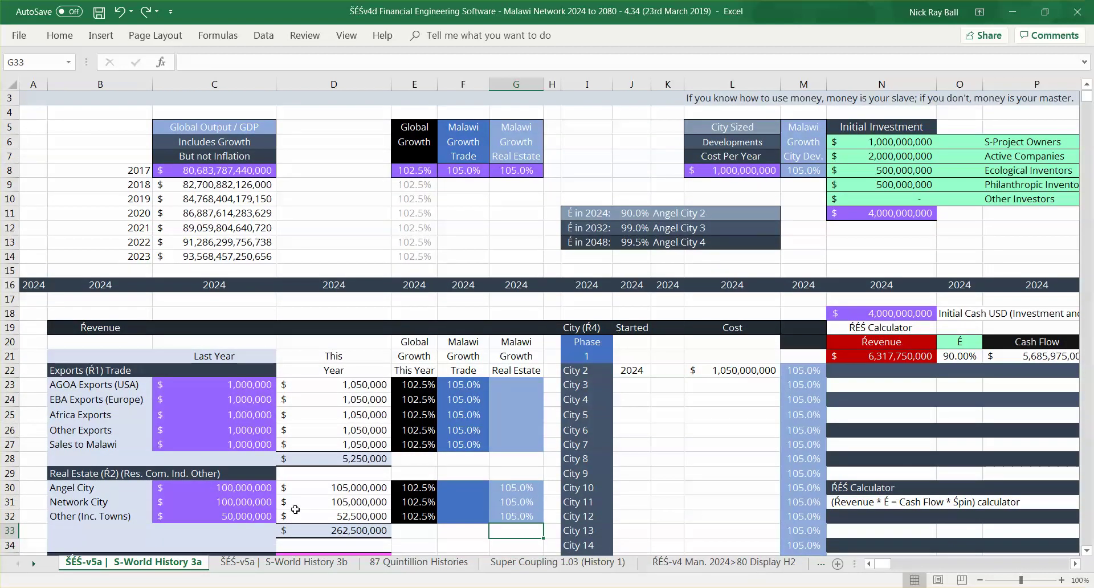
{"action": "left_click_drag", "start_coordinate": [260, 490], "coordinate": [257, 516]}
{"action": "left_click_drag", "start_coordinate": [516, 486], "coordinate": [506, 513]}
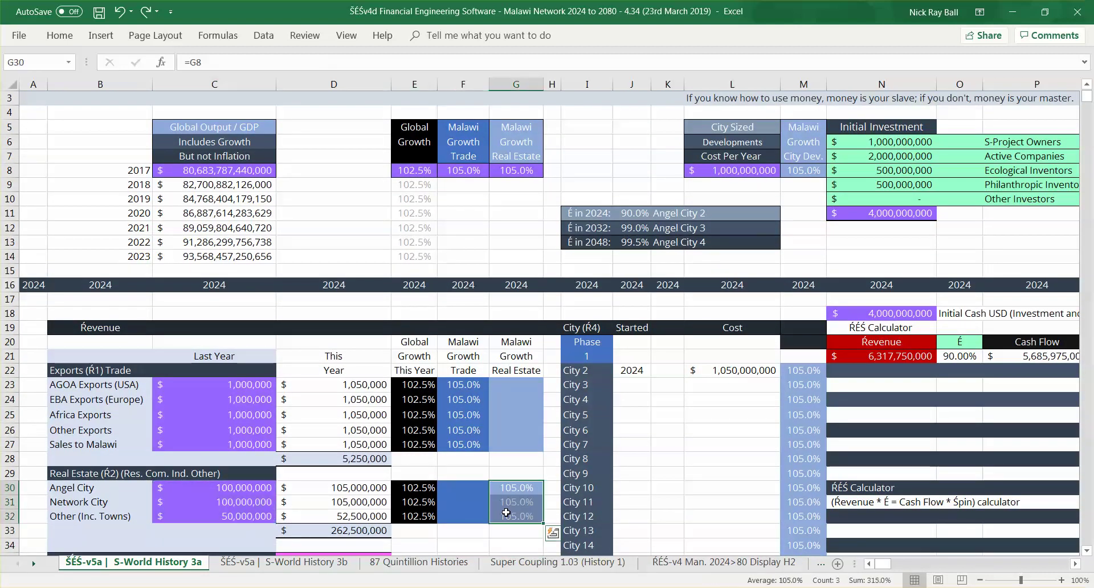
- Inspect the É in 2024 label in I11 and its efficiency rate in J11
{"action": "left_click", "coordinate": [590, 211]}
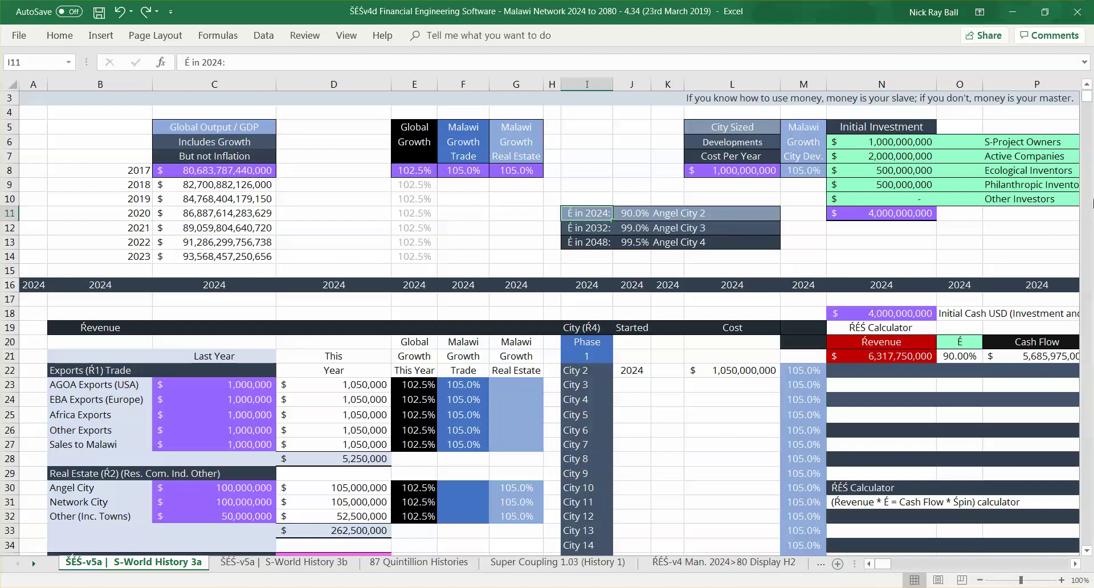
{"action": "scroll", "coordinate": [1088, 94], "scroll_direction": "up", "scroll_amount": 1}
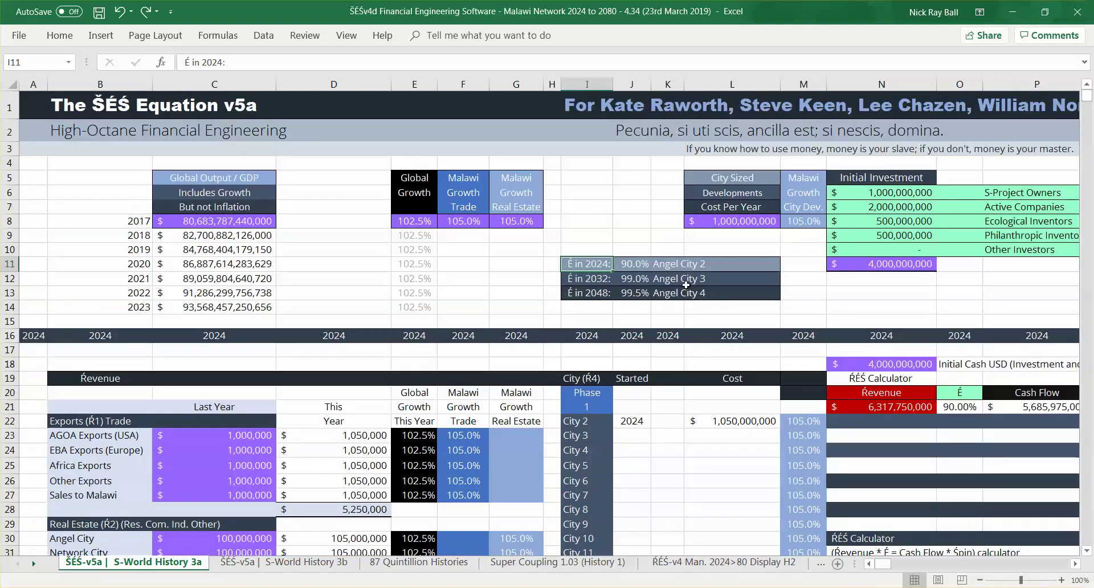
{"action": "left_click", "coordinate": [630, 263]}
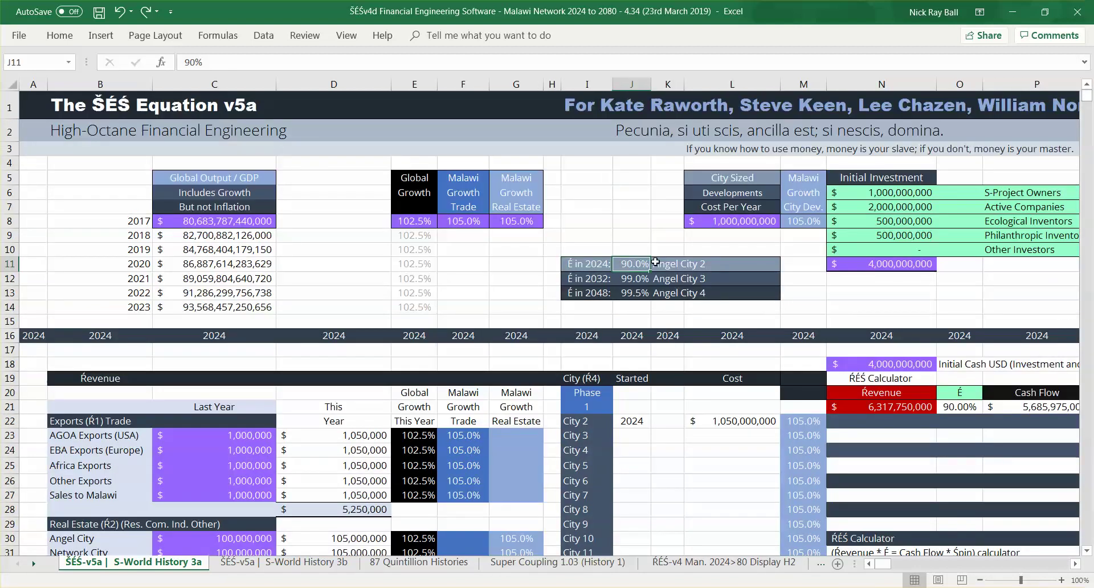
{"action": "left_click", "coordinate": [588, 266]}
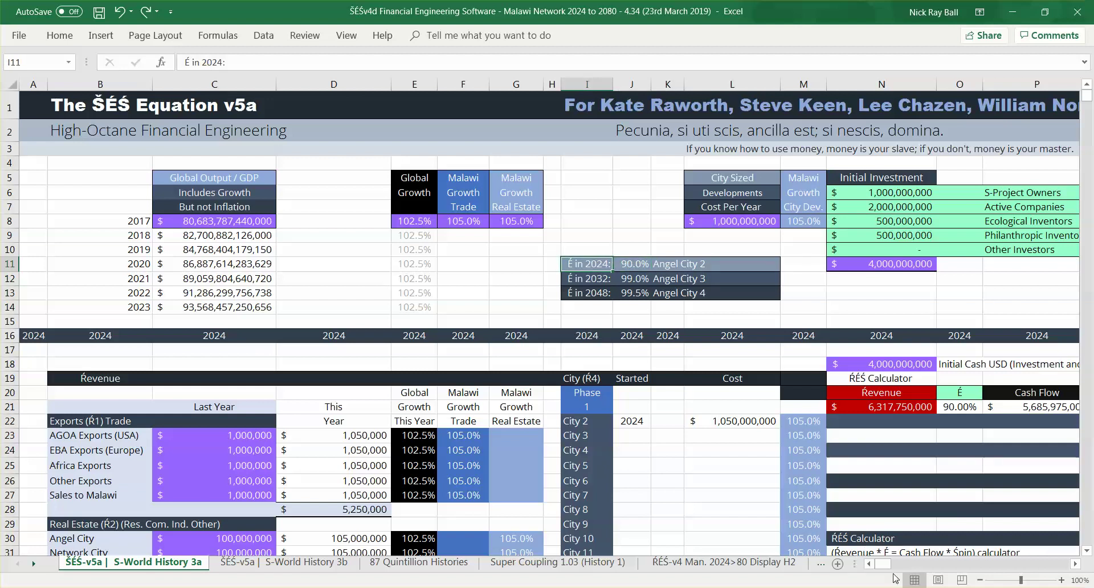
- Examine the ŔÉŚ Calculator heading in N19, the 2024 revenue formula in N21 and the linked É rate in O21
{"action": "left_click_drag", "start_coordinate": [891, 571], "coordinate": [894, 571]}
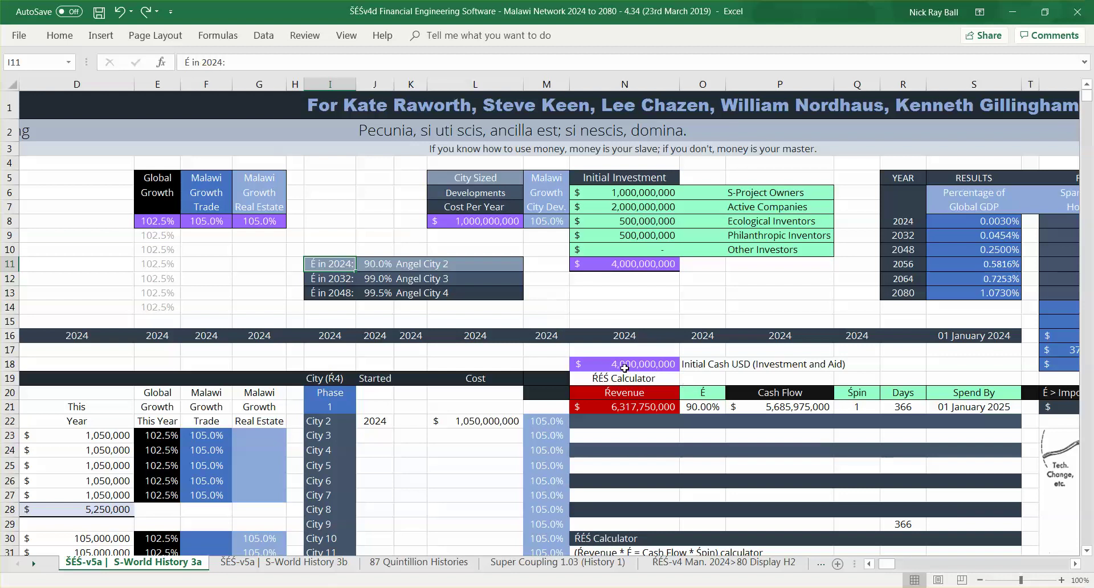
{"action": "left_click", "coordinate": [605, 376]}
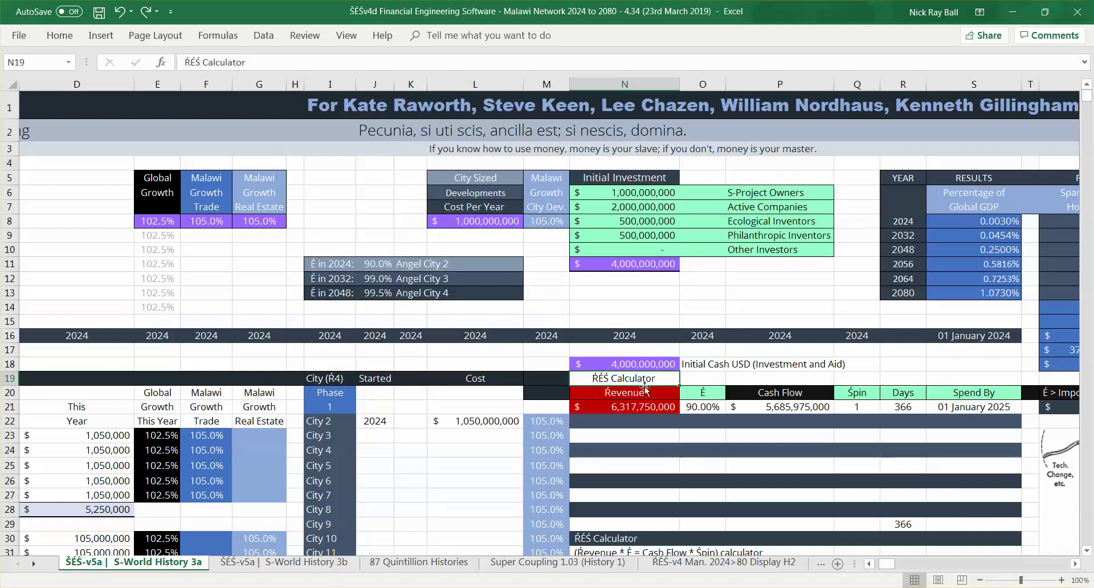
{"action": "left_click", "coordinate": [644, 408]}
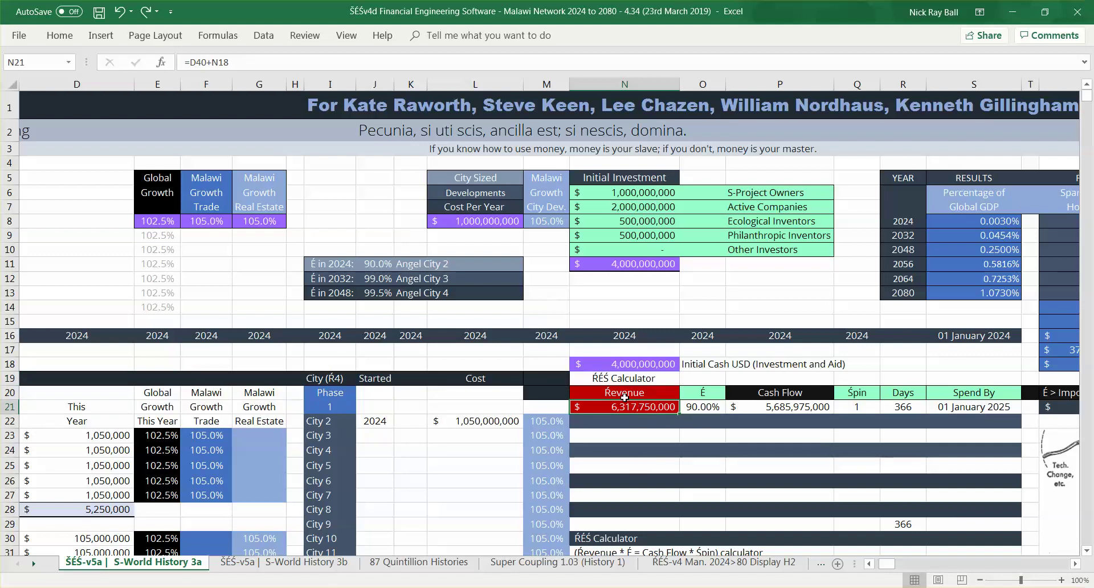
{"action": "left_click", "coordinate": [695, 409]}
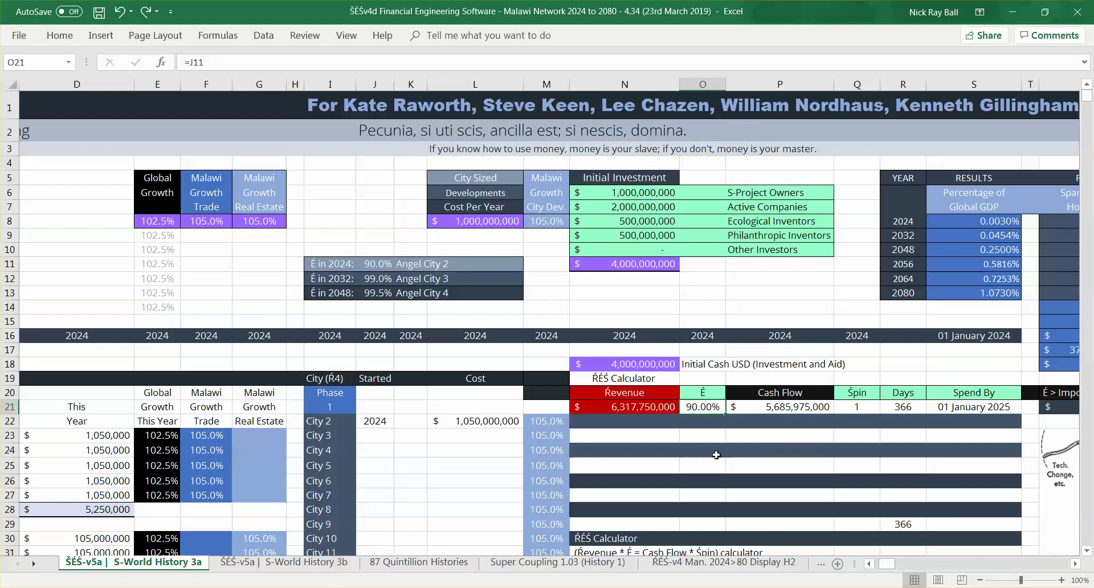
- Extend the revenue heading in N20 to read "Ŕevenue (Savings)"
{"action": "left_click", "coordinate": [646, 405]}
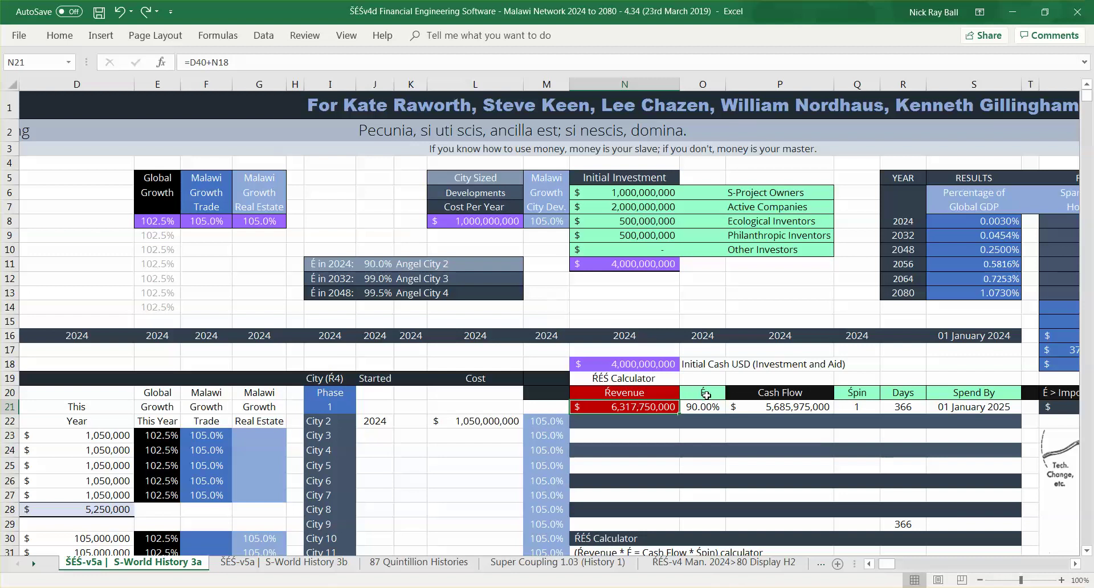
{"action": "double_click", "coordinate": [662, 395]}
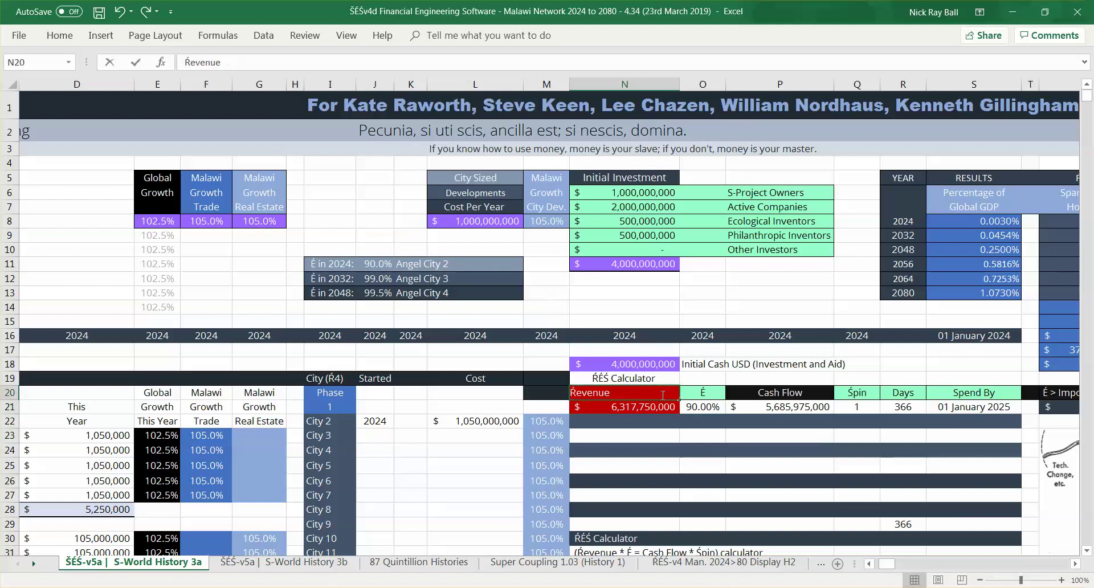
{"action": "type", "text": "("}
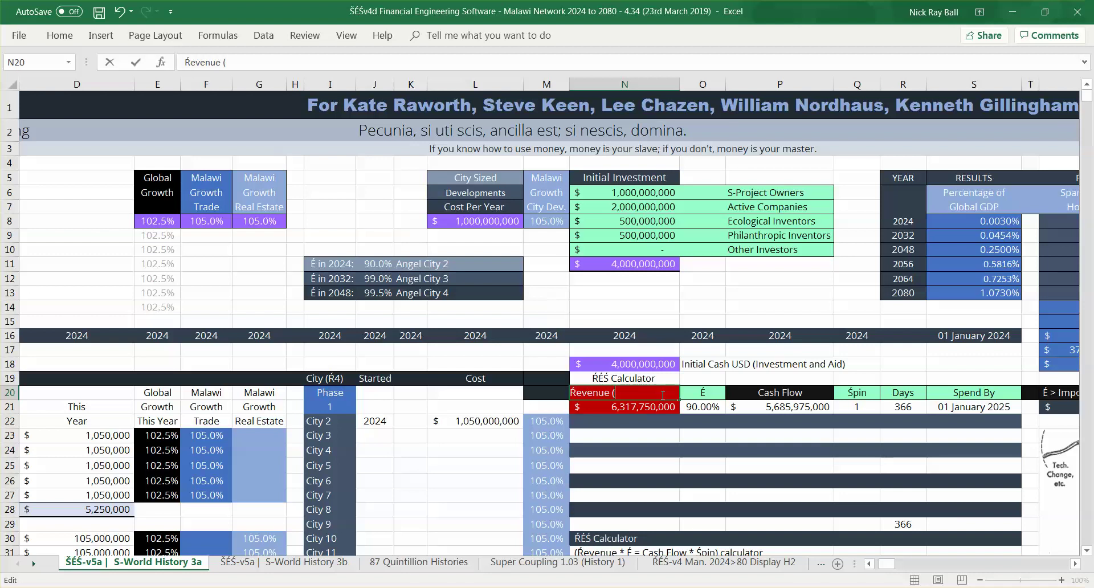
{"action": "type", "text": "Savings)"}
{"action": "left_click", "coordinate": [745, 297]}
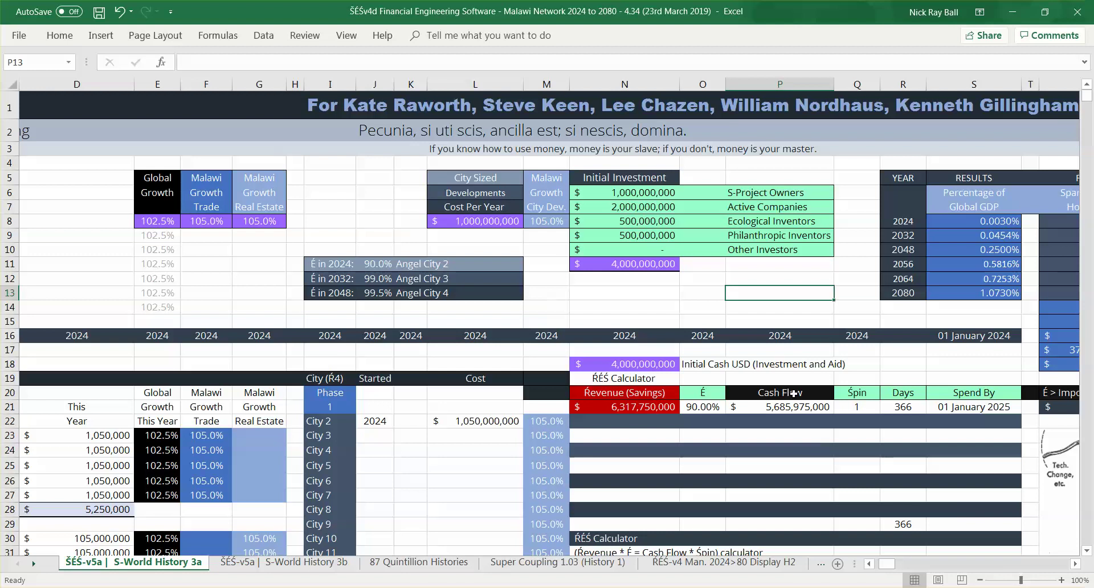
- Check the É heading in O20 and its 2024 rate in O21 against the neighbouring revenue and cash flow cells
{"action": "left_click", "coordinate": [705, 411]}
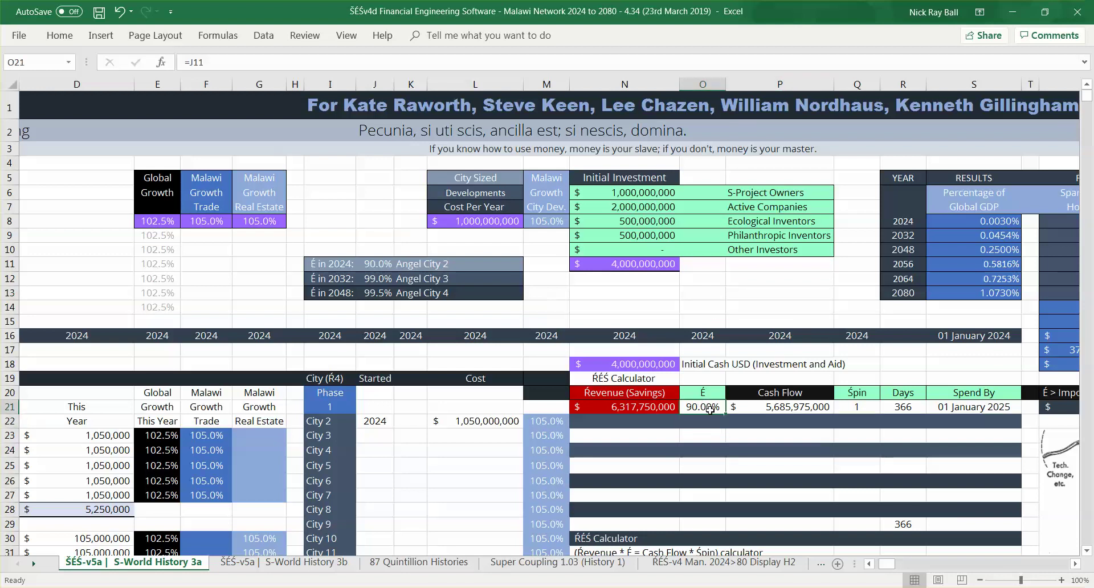
{"action": "left_click", "coordinate": [706, 397]}
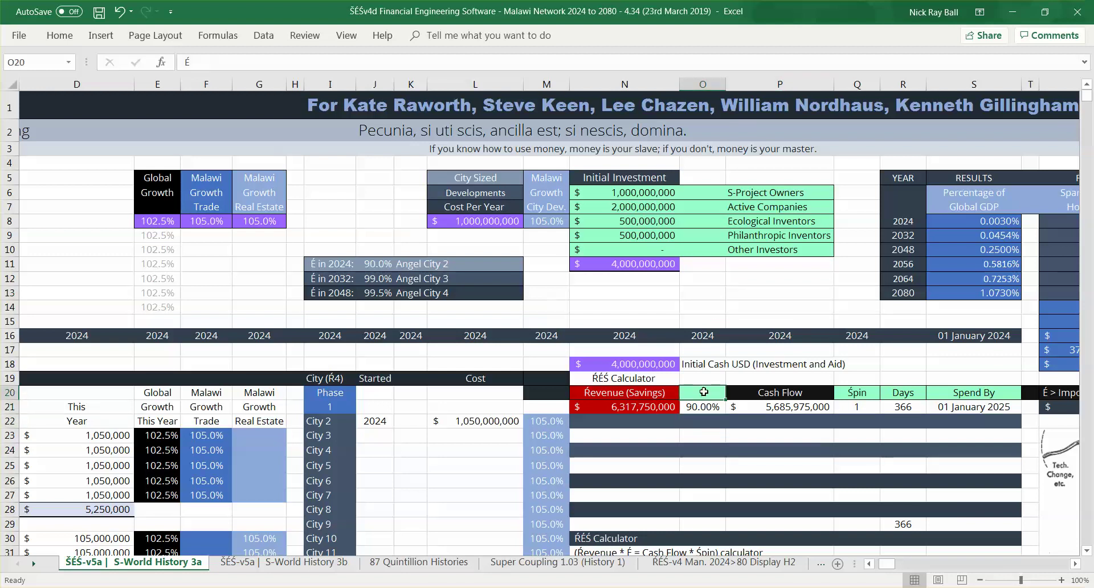
{"action": "left_click", "coordinate": [704, 408]}
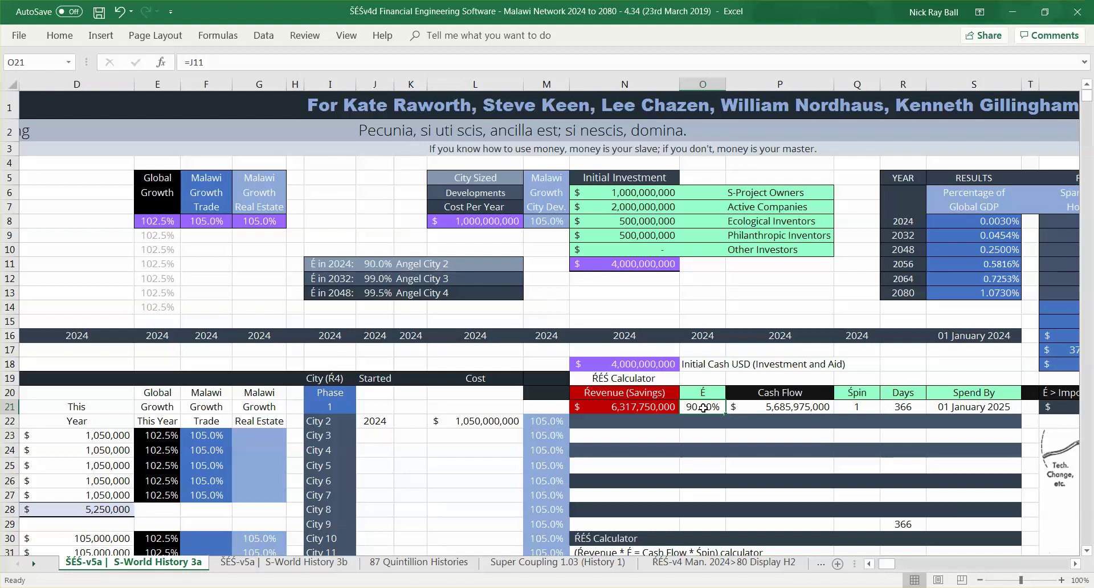
{"action": "key", "text": "Left"}
{"action": "key", "text": "Right"}
{"action": "key", "text": "Right"}
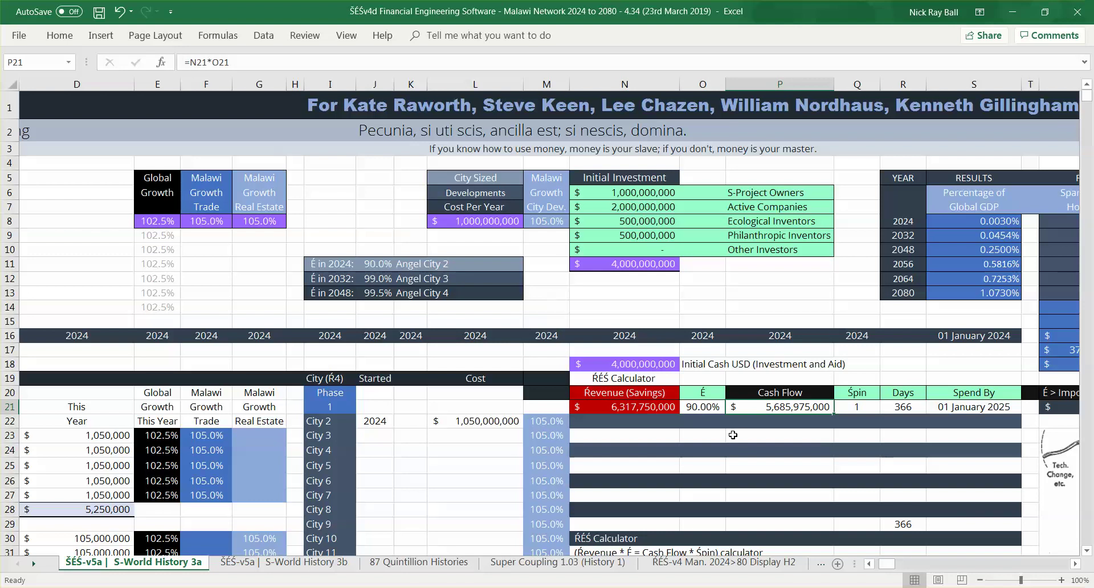
{"action": "left_click", "coordinate": [698, 410]}
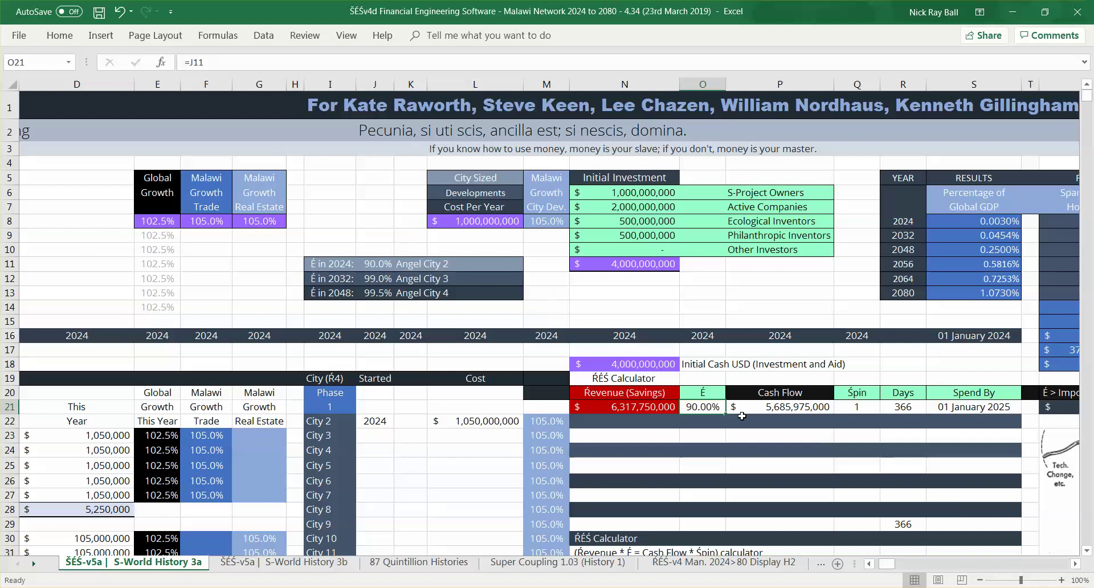
- Inspect the 2024 Cash Flow formula in P21 and the cells it references, leaving the formula as it is
{"action": "left_click", "coordinate": [773, 409]}
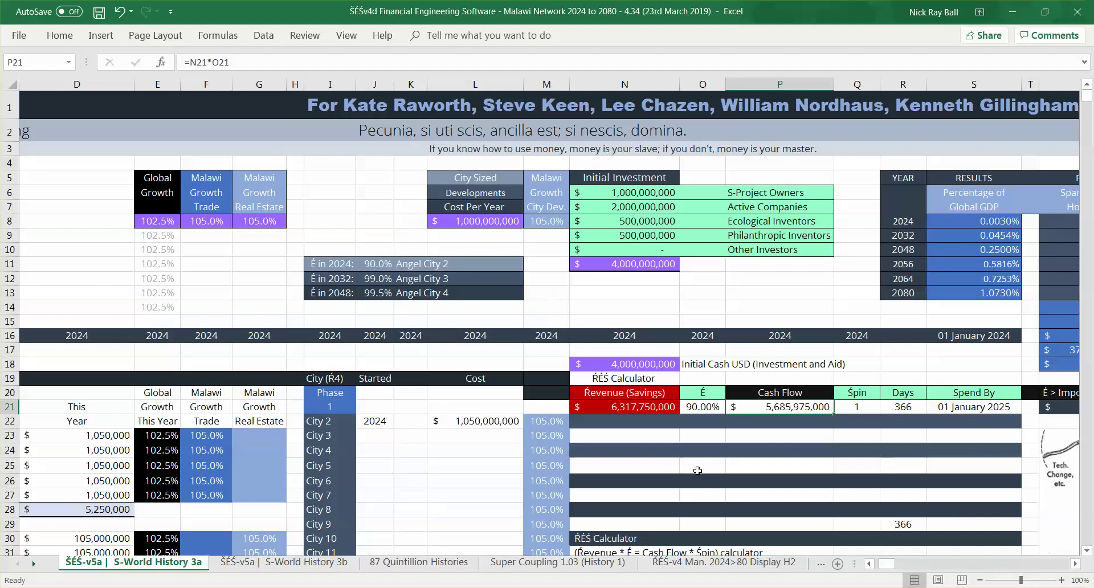
{"action": "left_click_drag", "start_coordinate": [802, 403], "coordinate": [801, 395]}
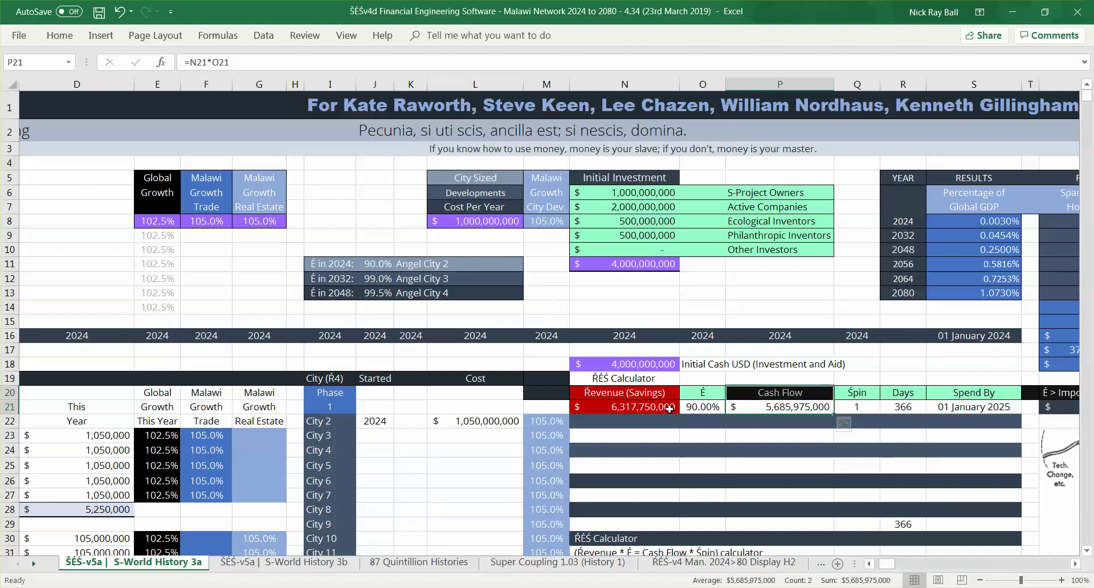
{"action": "left_click", "coordinate": [752, 409]}
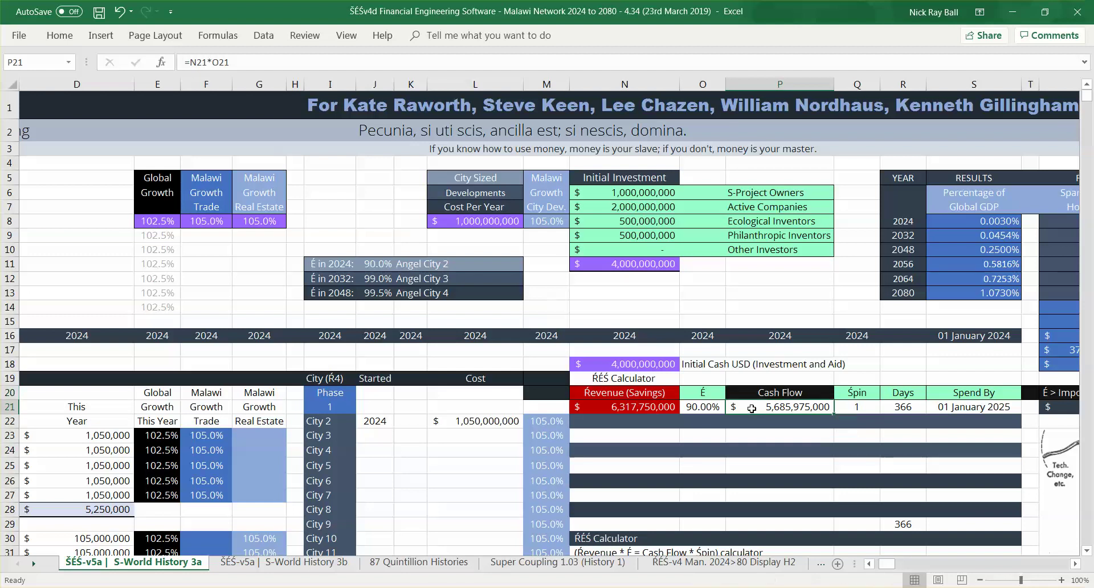
{"action": "left_click", "coordinate": [277, 57]}
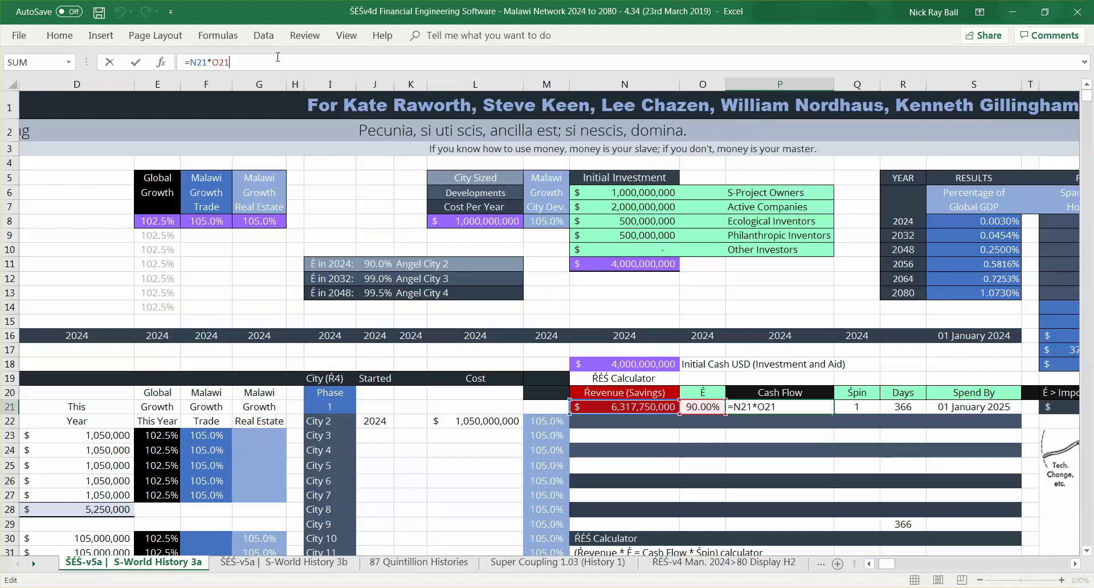
{"action": "key", "text": "ctrl+Return"}
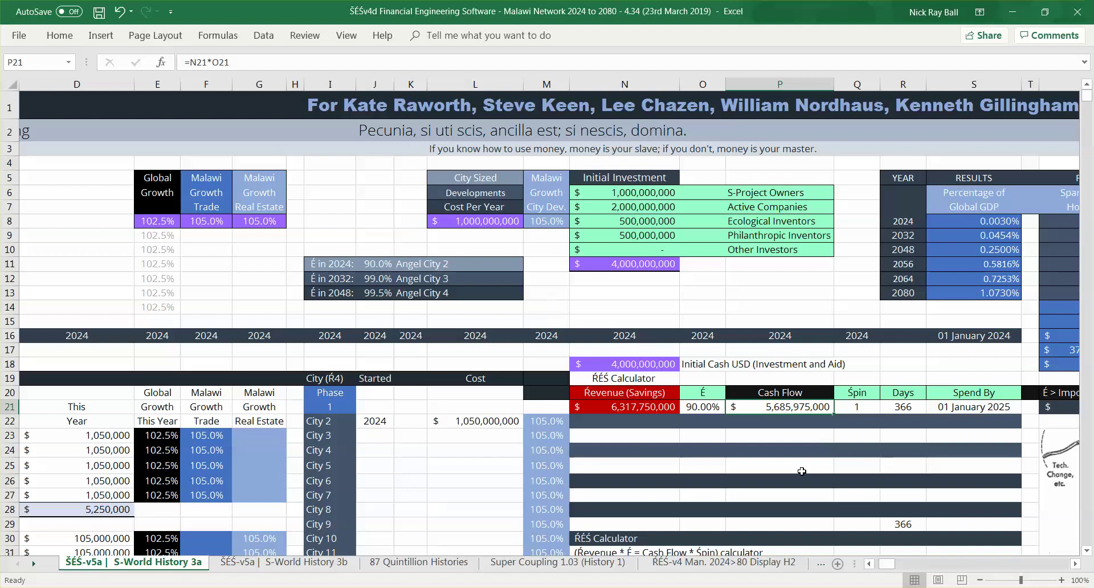
- Review the 2024 Śpin, Days and Spend By cells in Q21:S21
{"action": "left_click", "coordinate": [859, 406]}
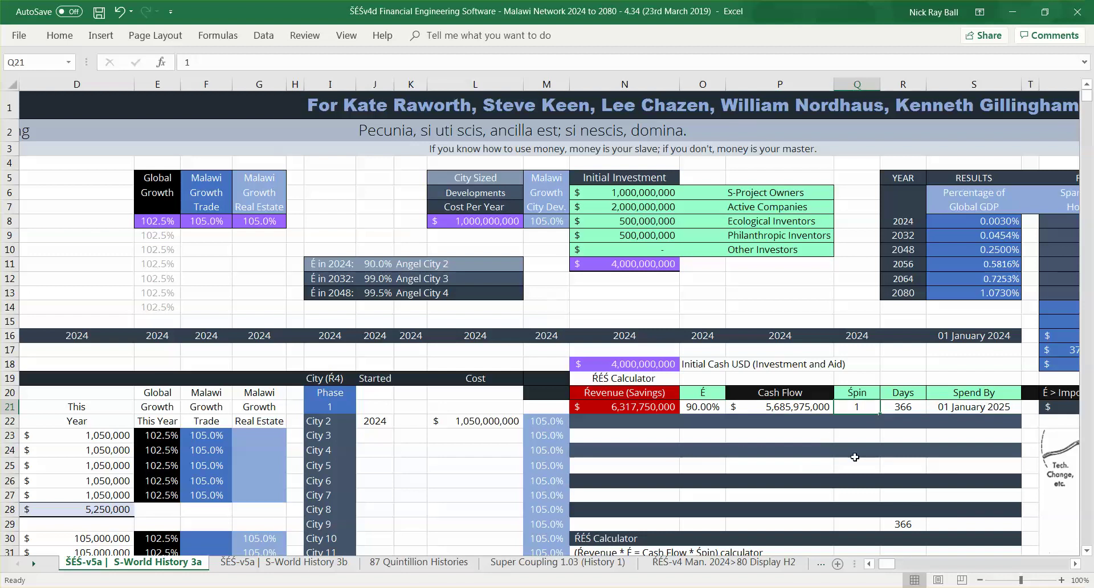
{"action": "key", "text": "Right"}
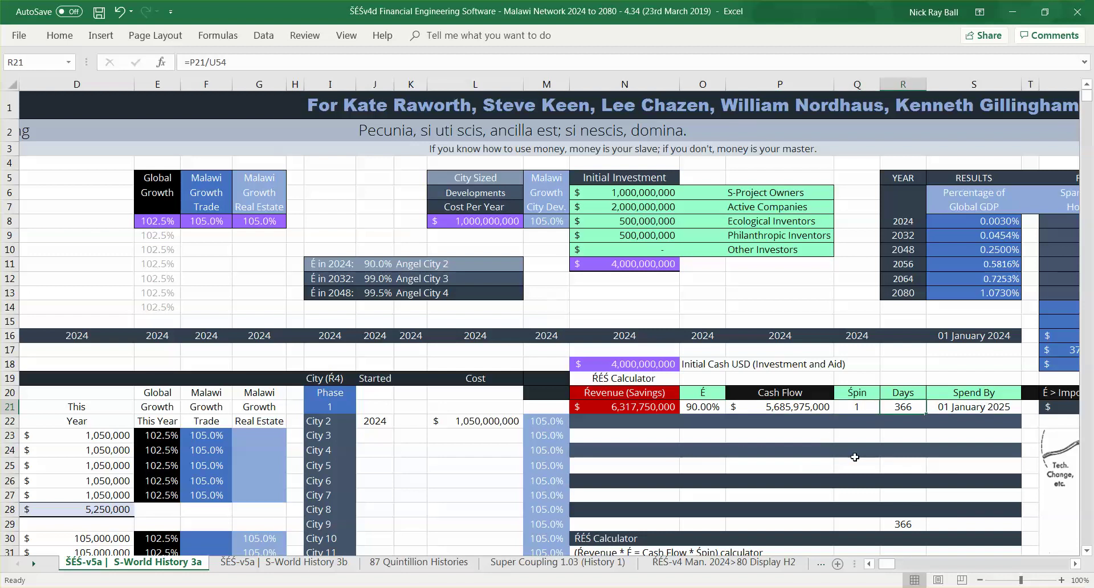
{"action": "key", "text": "Right"}
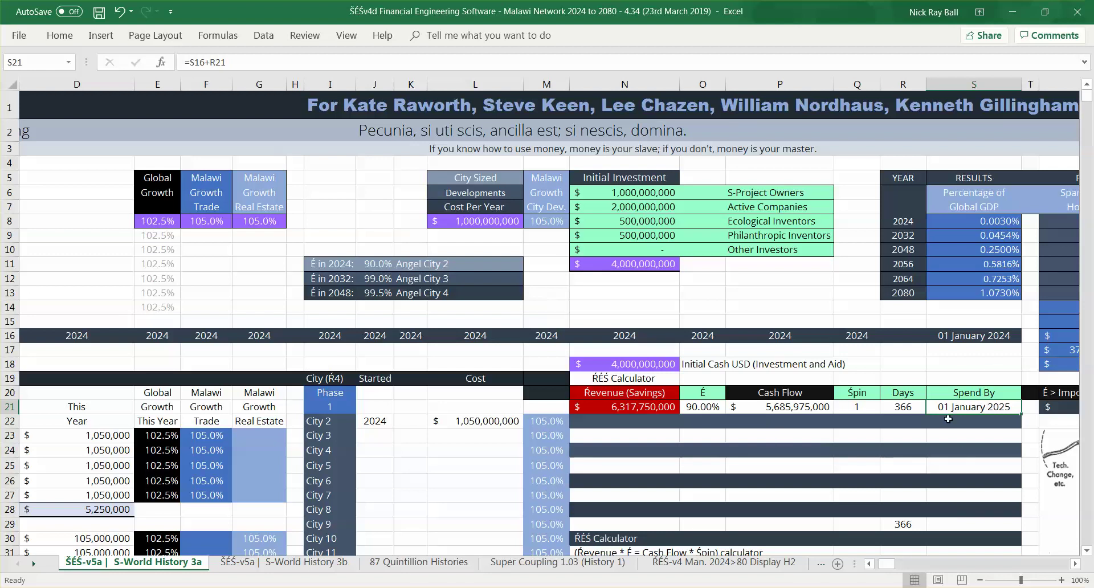
- Find the 2025 calculator and inspect its revenue in N70 and the É rates in O70:O71
{"action": "left_click", "coordinate": [1087, 552]}
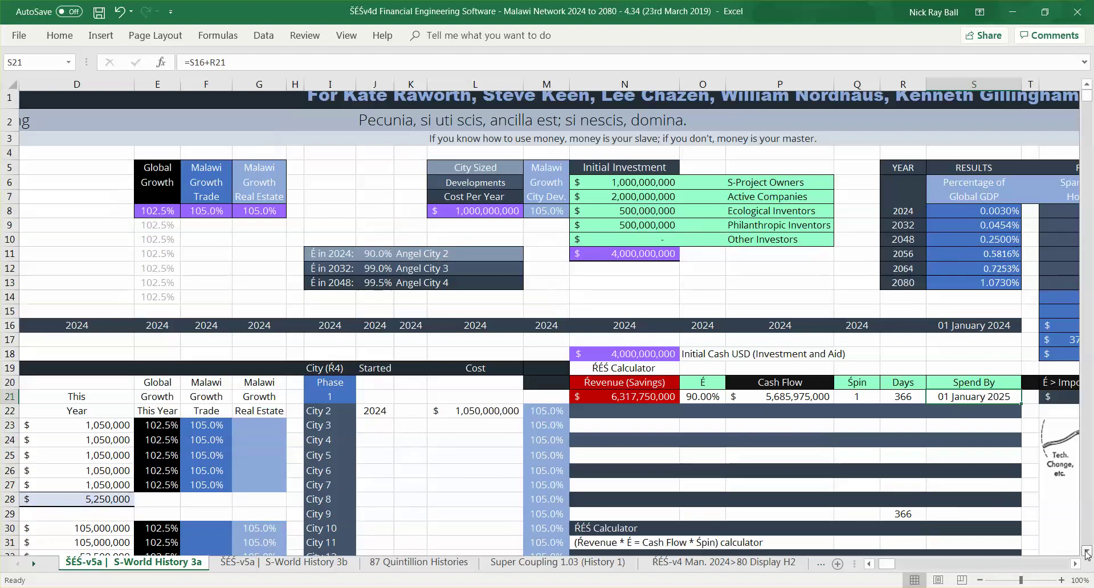
{"action": "scroll", "coordinate": [1086, 552], "scroll_direction": "down", "scroll_amount": 8}
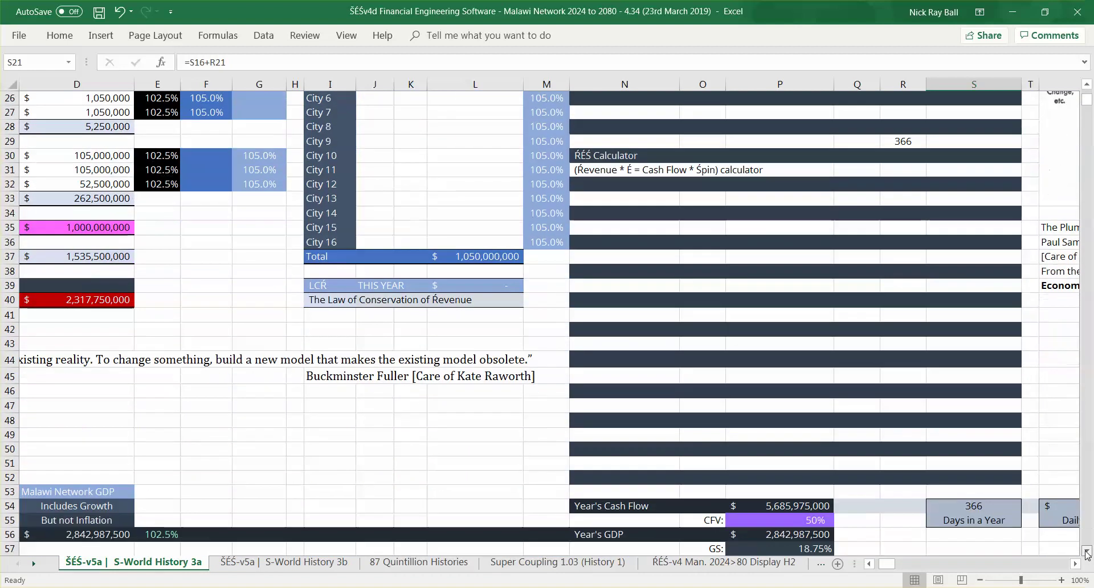
{"action": "scroll", "coordinate": [1087, 551], "scroll_direction": "down", "scroll_amount": 11}
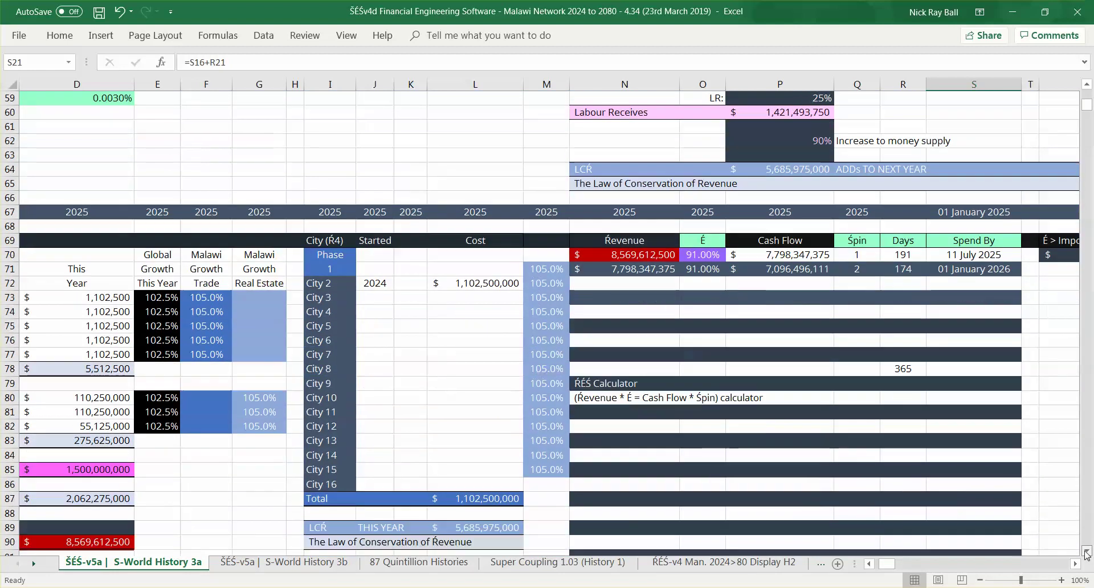
{"action": "scroll", "coordinate": [1086, 551], "scroll_direction": "down", "scroll_amount": 2}
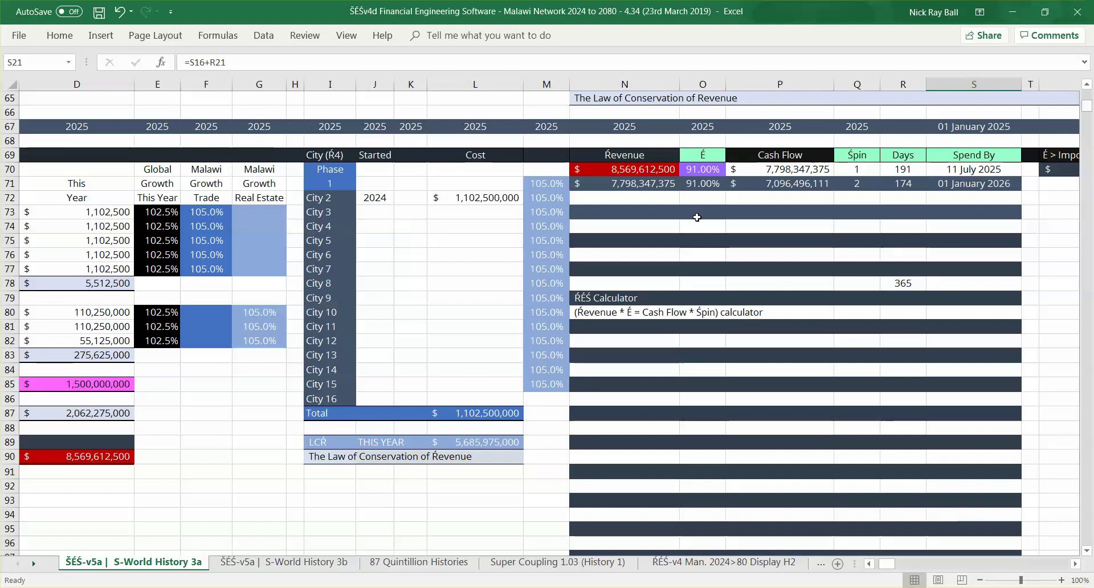
{"action": "left_click", "coordinate": [626, 170]}
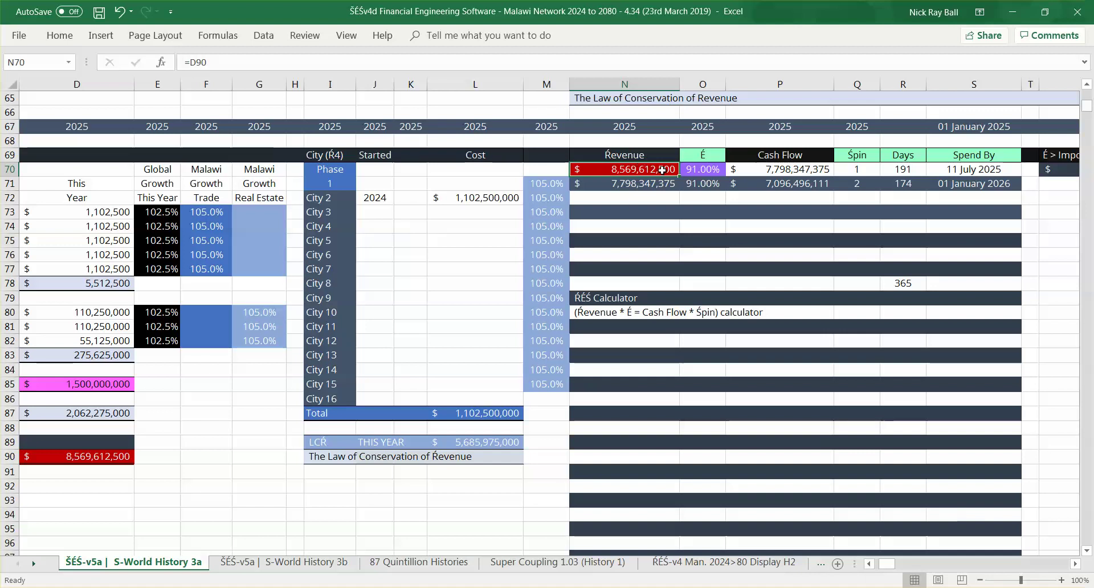
{"action": "left_click", "coordinate": [704, 169]}
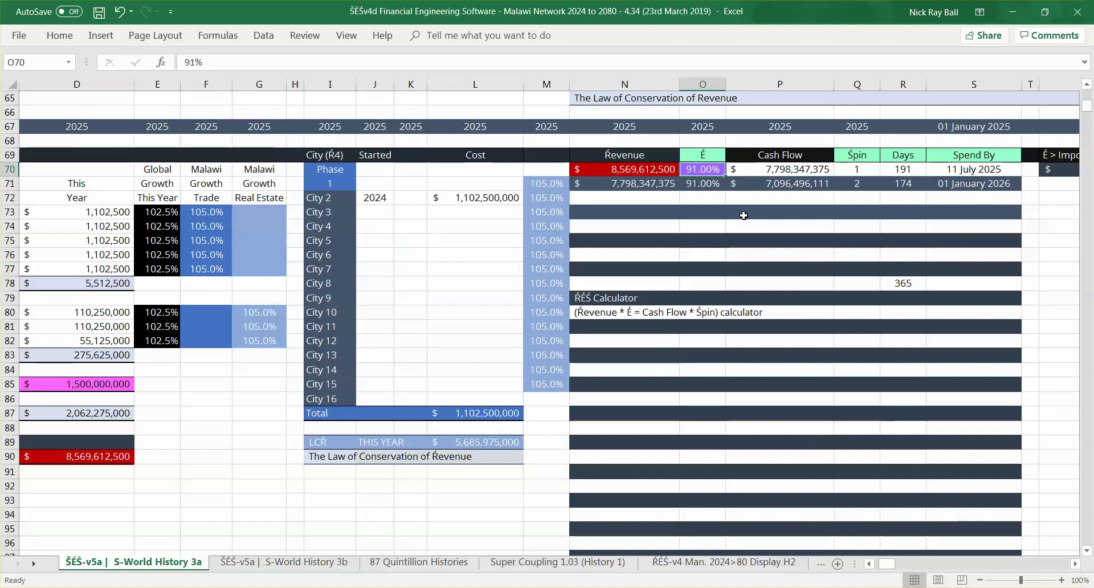
{"action": "left_click", "coordinate": [705, 186]}
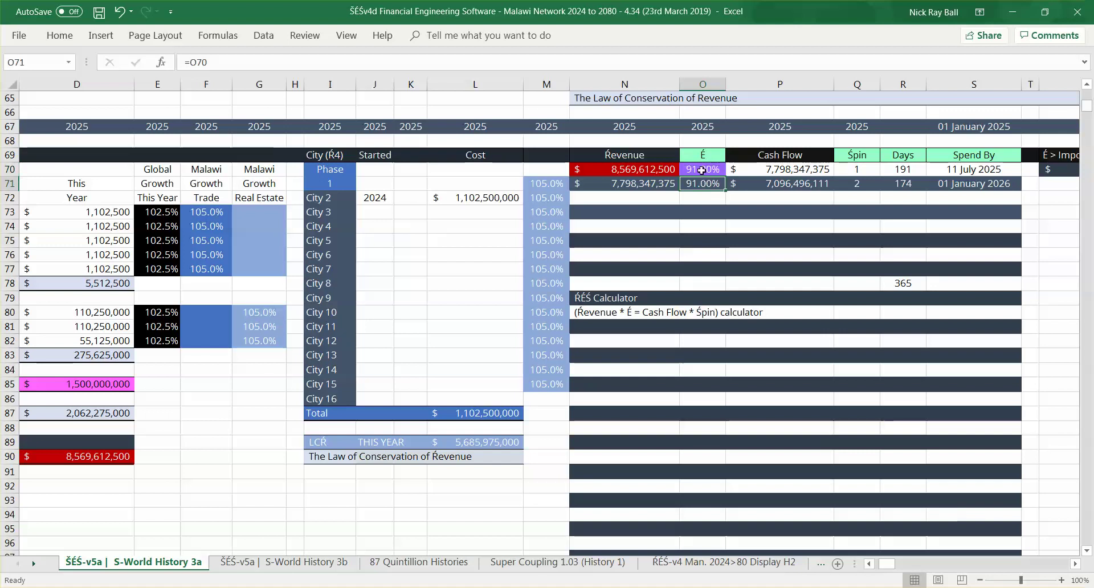
{"action": "left_click", "coordinate": [702, 169]}
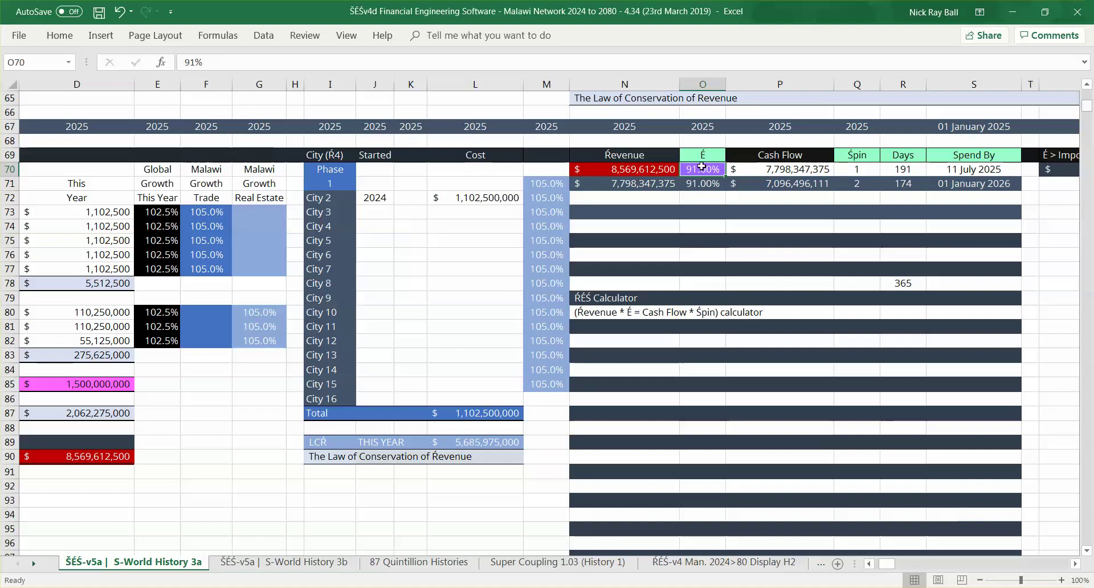
- Check the 2025 Cash Flow formula in P70 and the Śpin numbers in Q70:Q71
{"action": "left_click", "coordinate": [772, 170]}
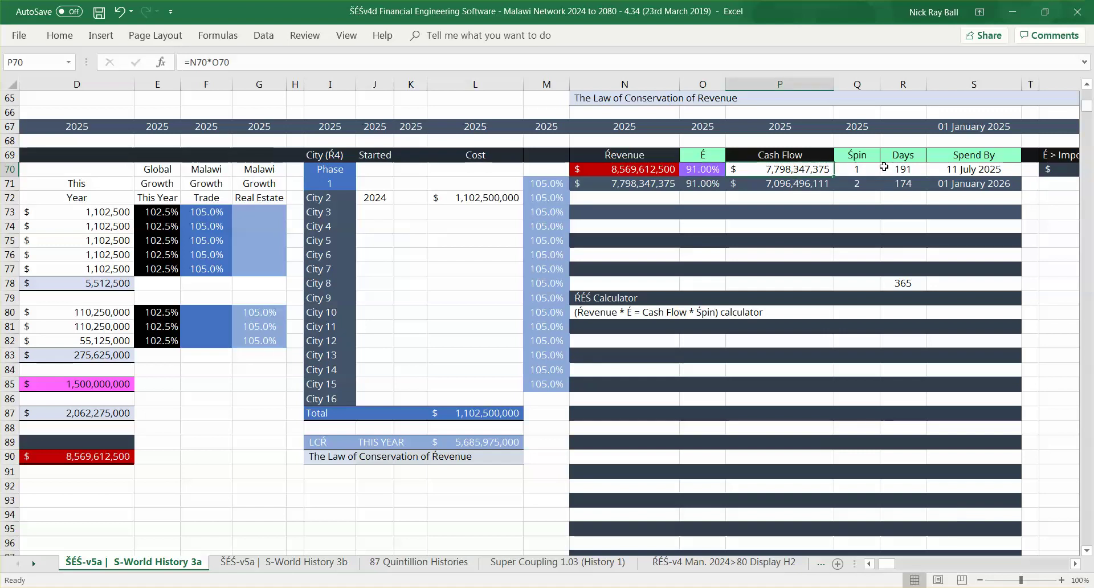
{"action": "left_click", "coordinate": [857, 171]}
{"action": "left_click", "coordinate": [860, 183]}
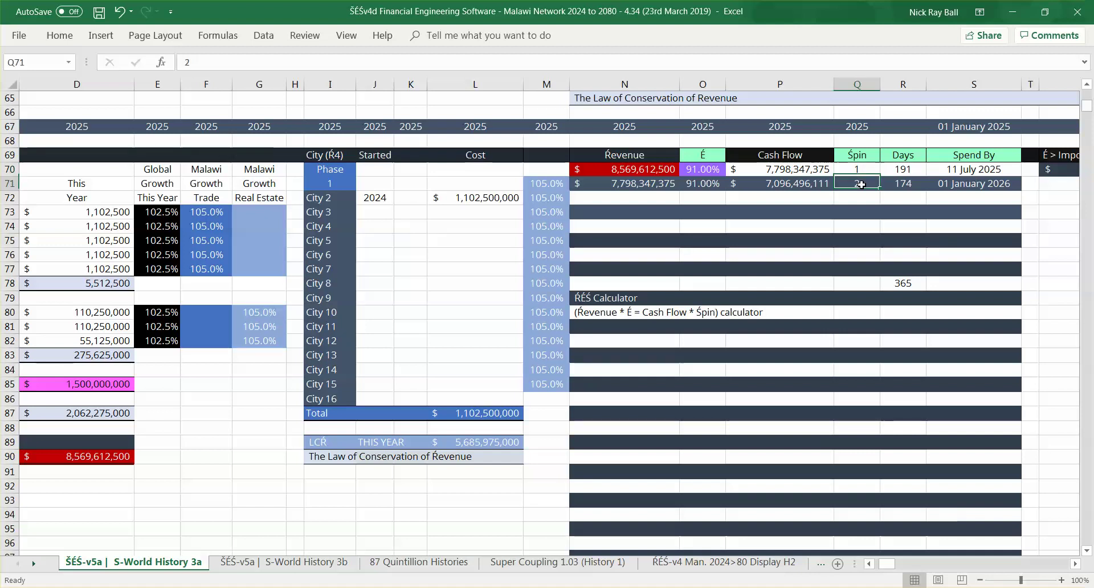
- Trace the first 2025 spin across row 70, from the Revenue in N70 through É and Cash Flow to the Spend By date
{"action": "left_click", "coordinate": [769, 169]}
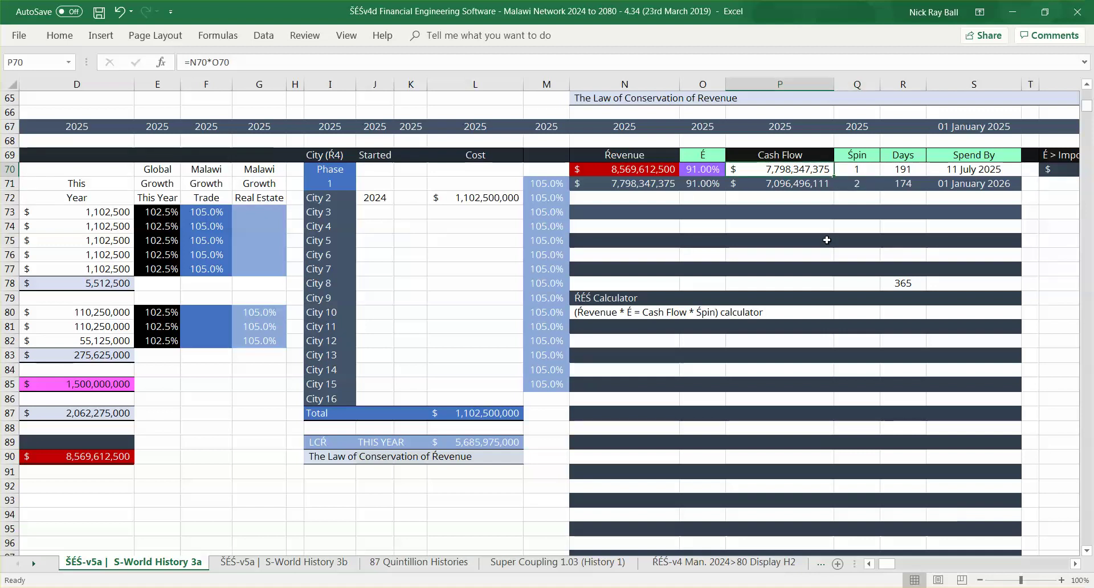
{"action": "left_click", "coordinate": [633, 171]}
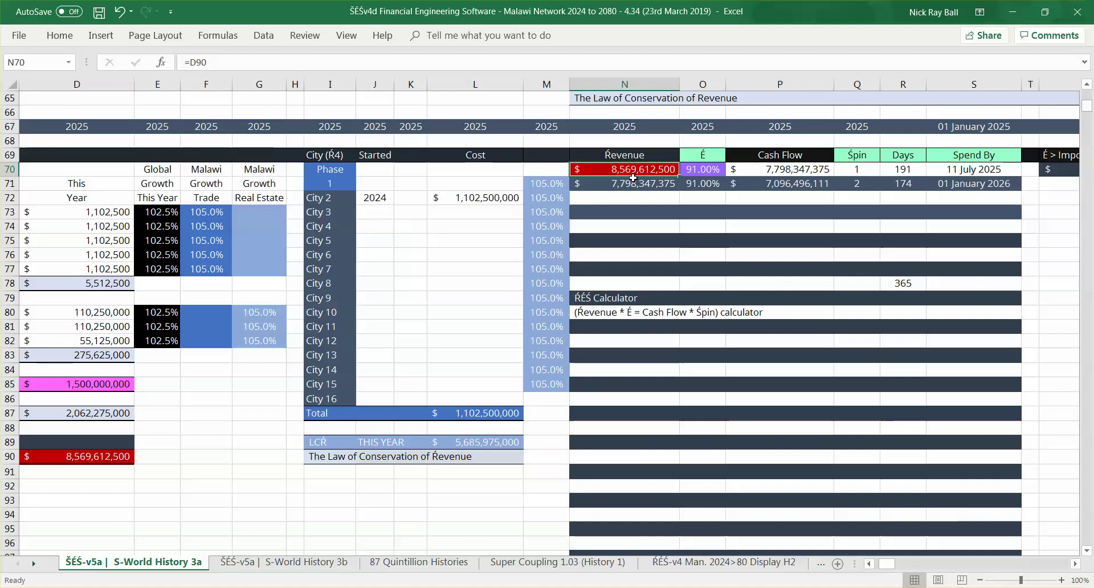
{"action": "left_click", "coordinate": [704, 171]}
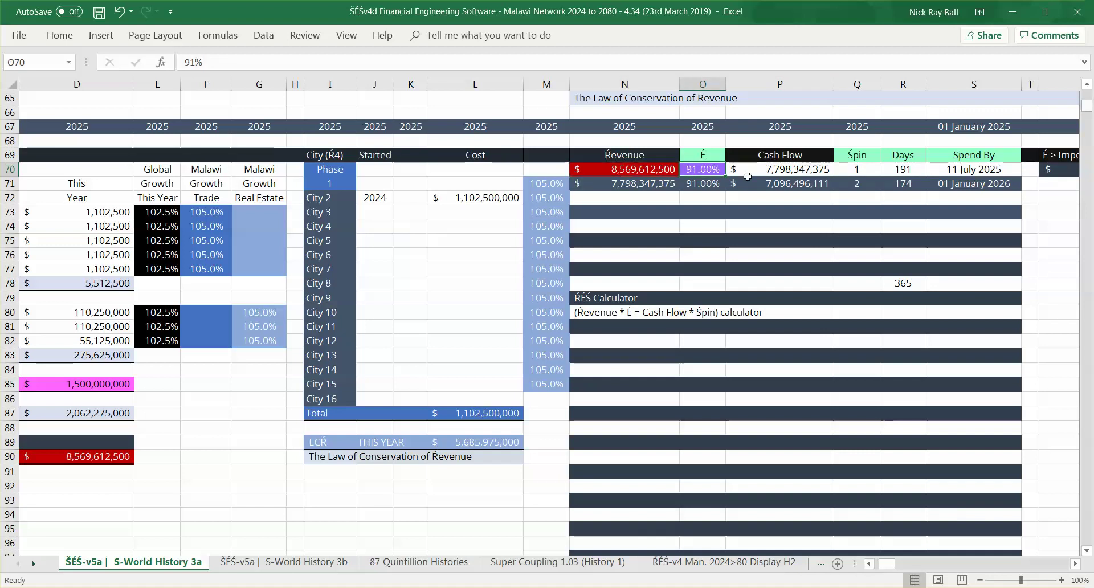
{"action": "left_click", "coordinate": [773, 168]}
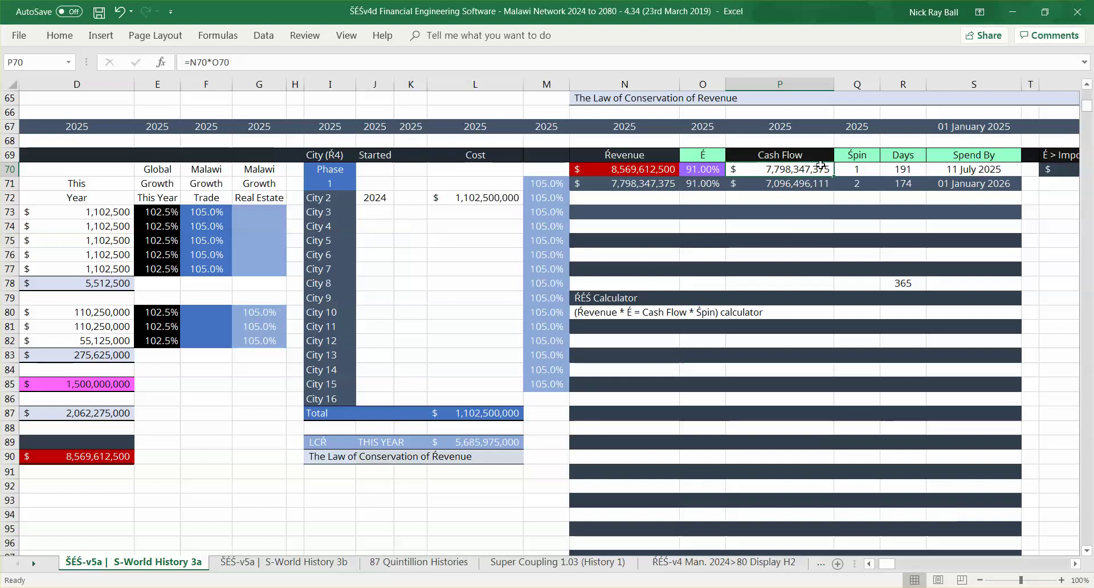
{"action": "left_click", "coordinate": [964, 169]}
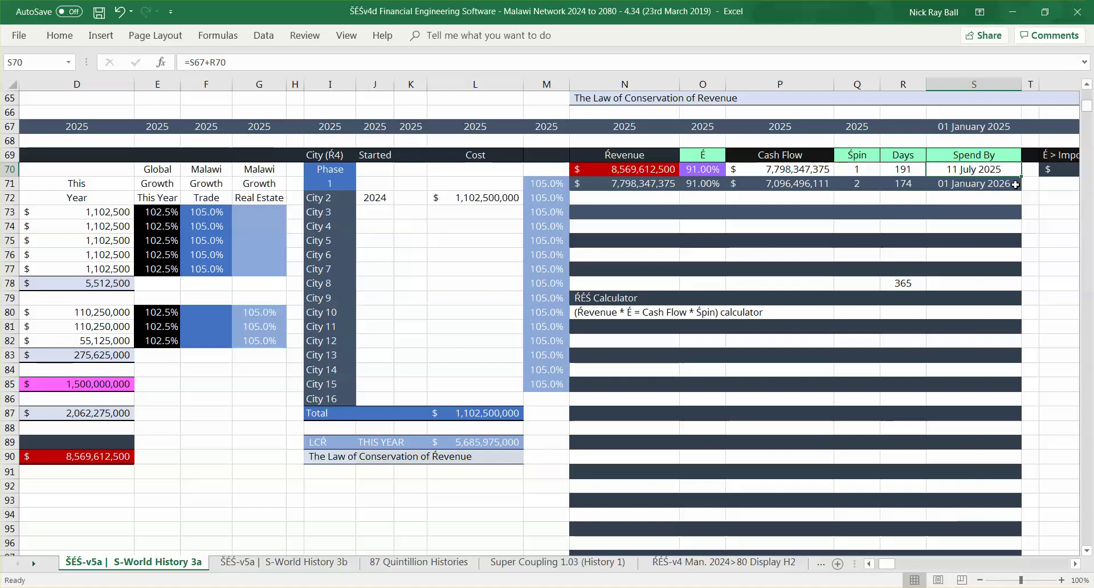
{"action": "left_click", "coordinate": [809, 172]}
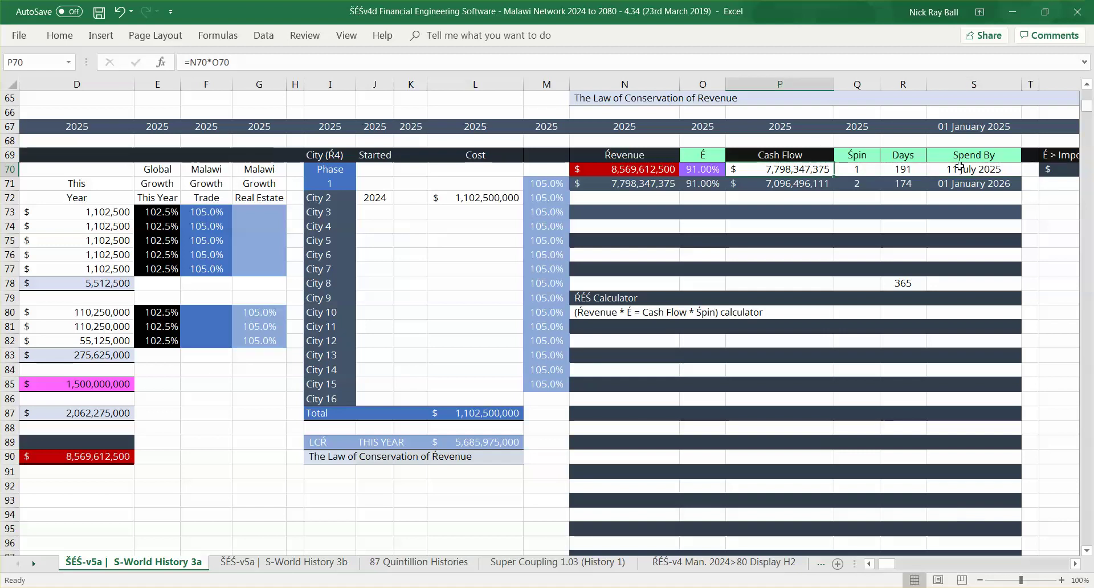
- Inspect how the second 2025 spin in N71:P71 derives its Revenue, É rate and Cash Flow
{"action": "left_click", "coordinate": [634, 187]}
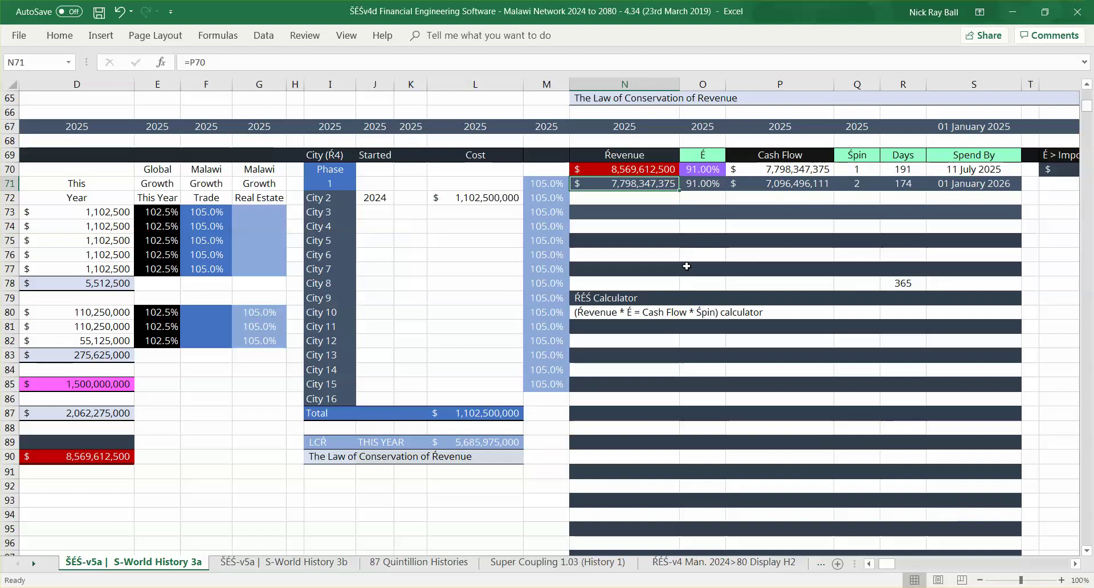
{"action": "left_click", "coordinate": [711, 186]}
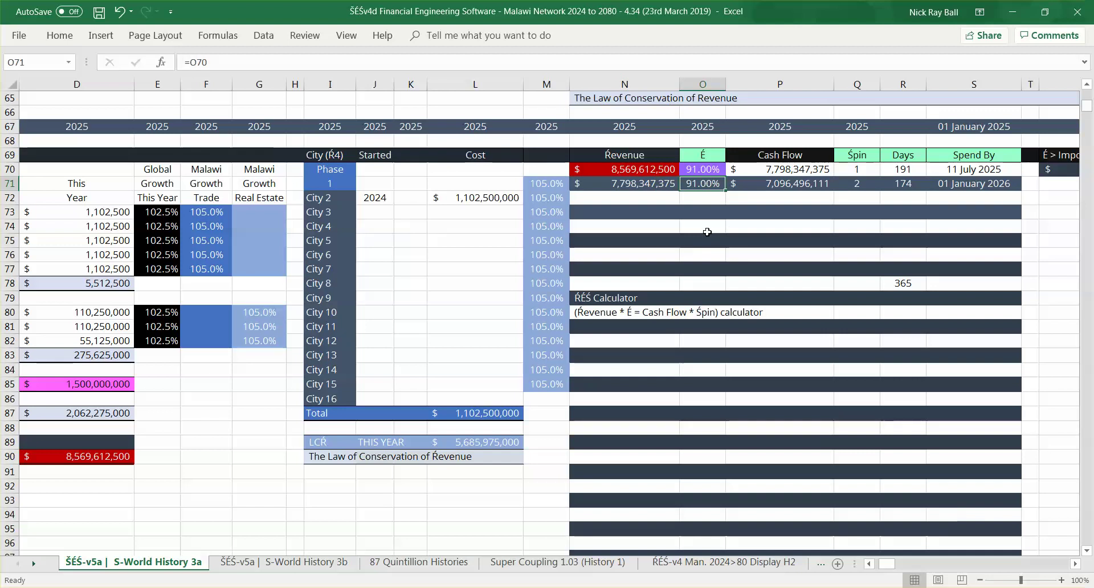
{"action": "left_click", "coordinate": [791, 184]}
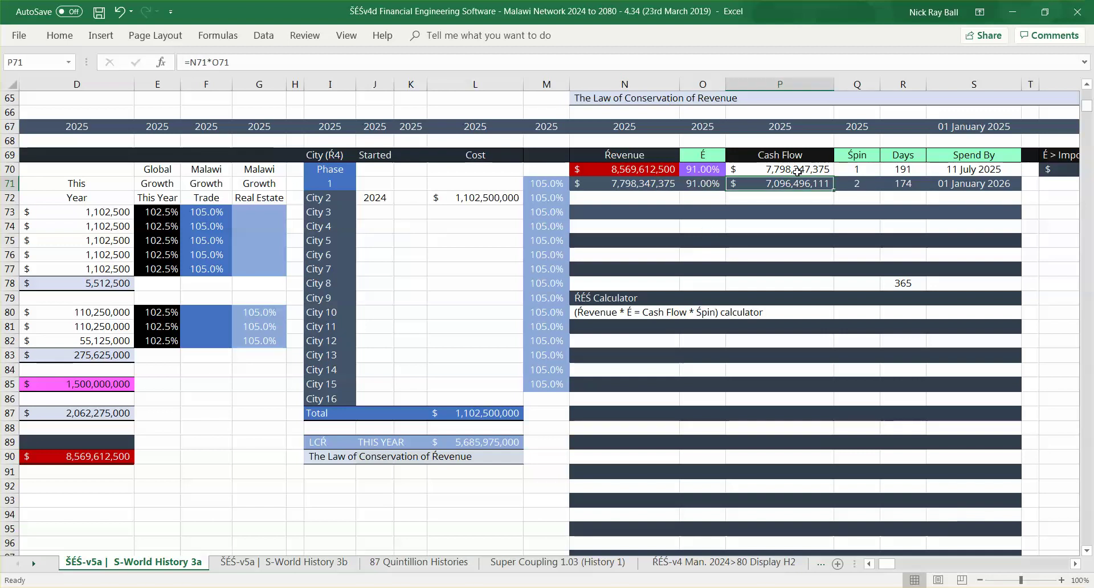
- Compare the two 2025 spins' Cash Flow in P70:P71 and Revenue in N70:N71
{"action": "left_click_drag", "start_coordinate": [785, 167], "coordinate": [780, 183]}
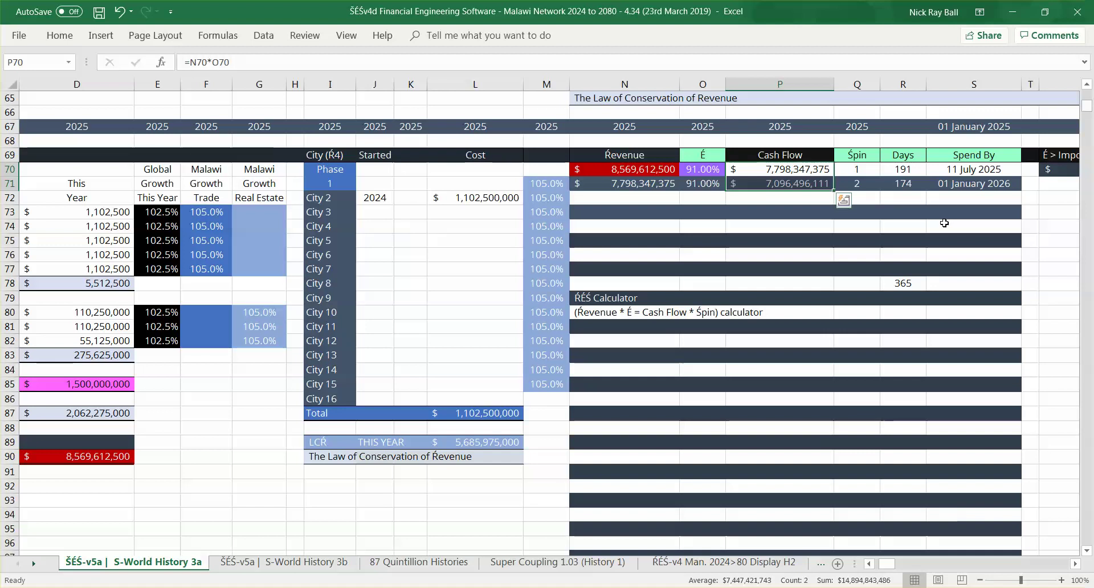
{"action": "left_click", "coordinate": [944, 225]}
{"action": "left_click", "coordinate": [638, 169]}
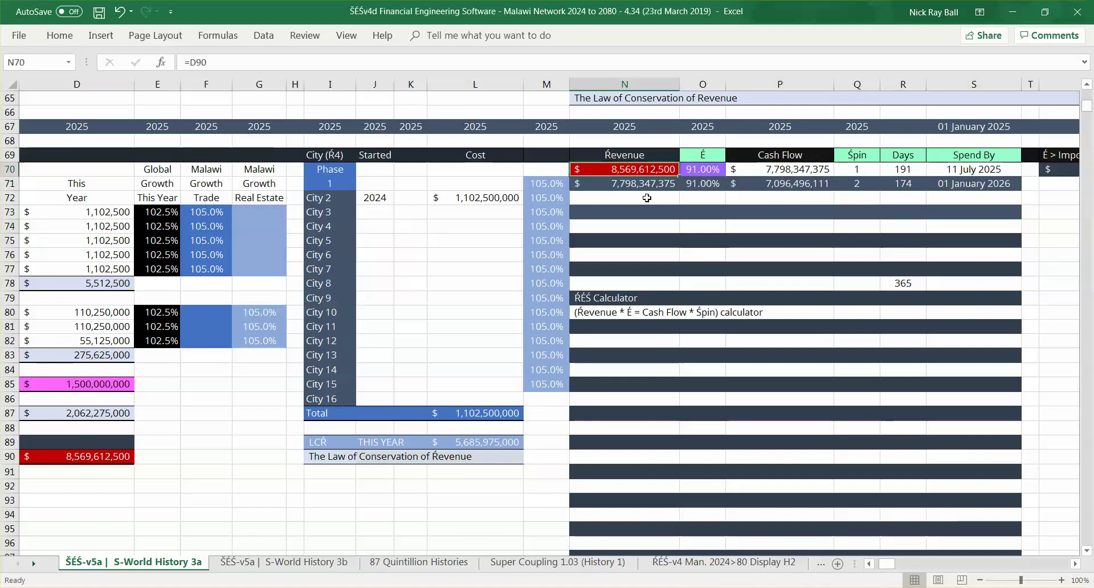
{"action": "left_click", "coordinate": [629, 187], "text": "shift"}
{"action": "left_click", "coordinate": [632, 170]}
{"action": "key", "text": "Down"}
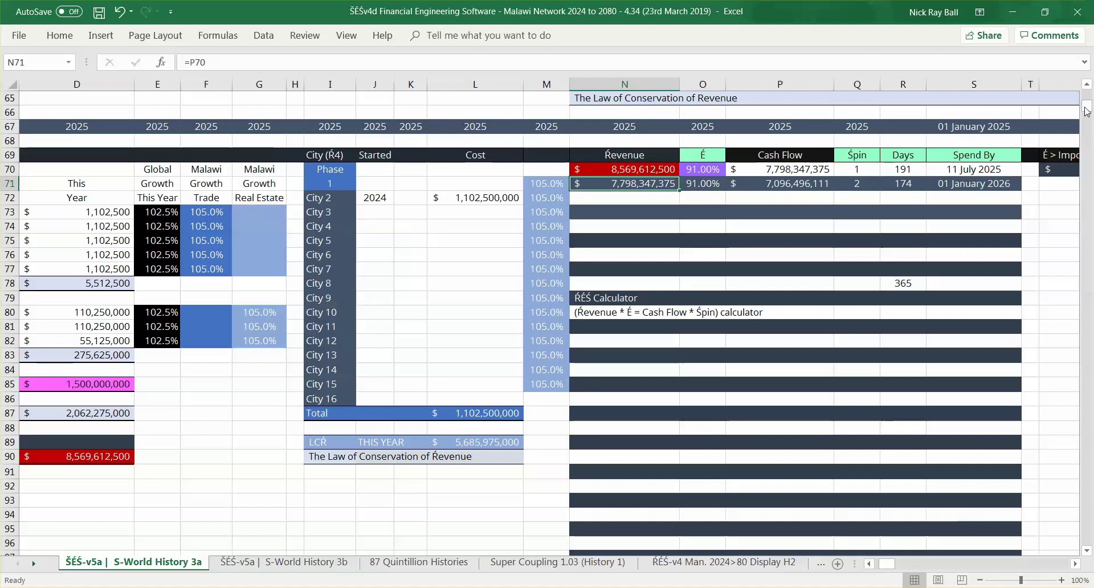
- Find the 2026 calculator and inspect the first spin's Revenue, É rate and Cash Flow in N119:P119
{"action": "left_click_drag", "start_coordinate": [1088, 109], "coordinate": [1088, 116]}
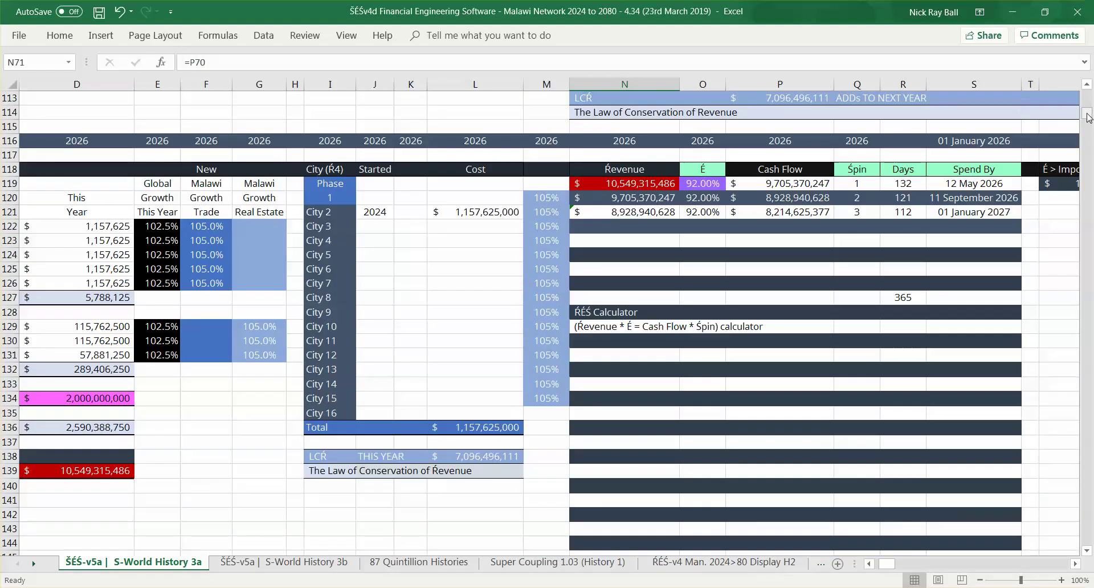
{"action": "left_click", "coordinate": [623, 183]}
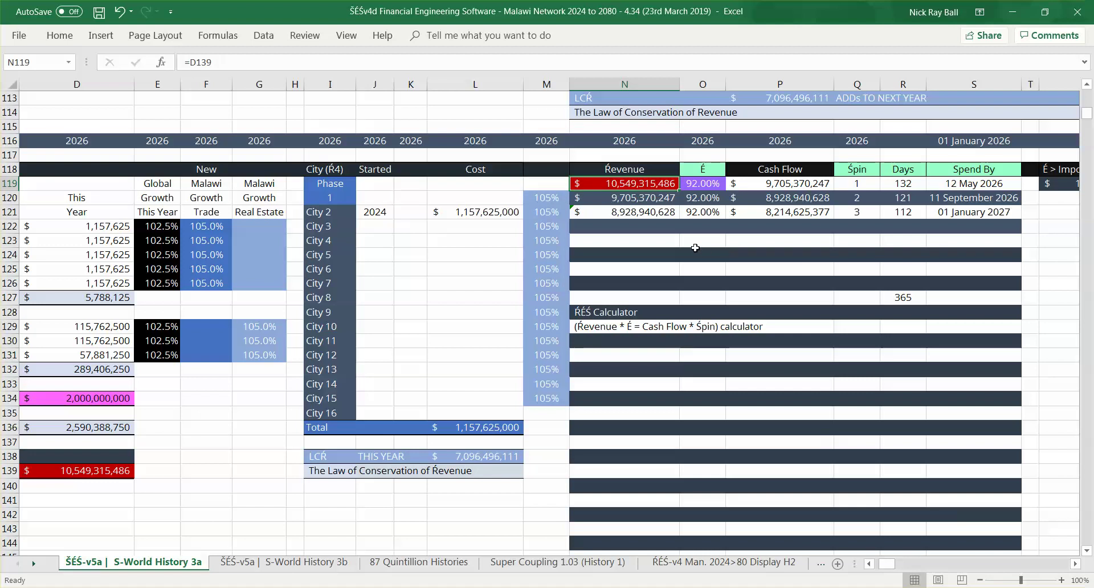
{"action": "key", "text": "Right"}
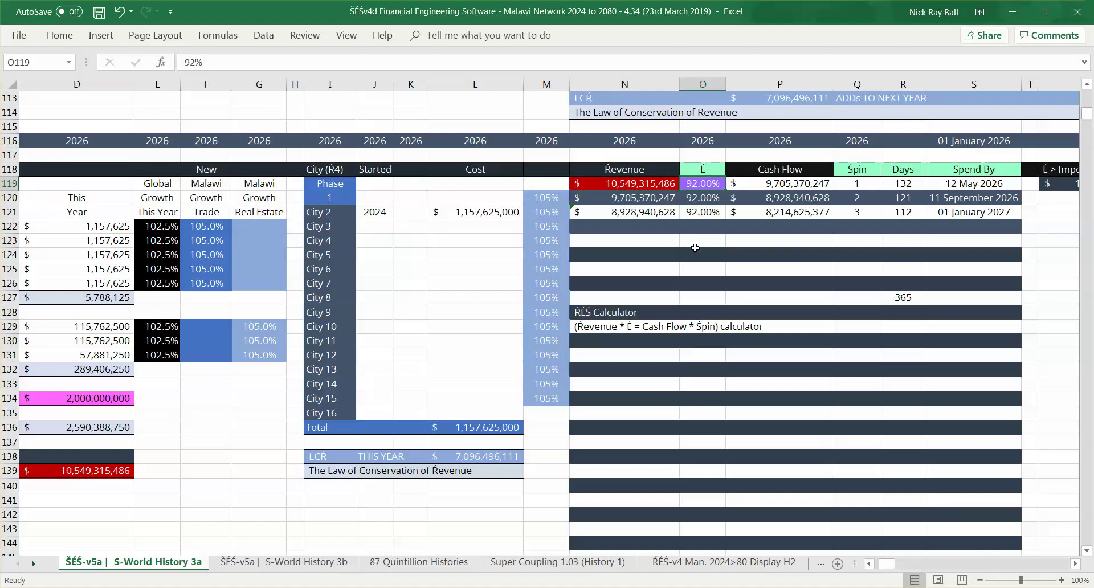
{"action": "key", "text": "Left"}
{"action": "key", "text": "Right"}
{"action": "key", "text": "Left"}
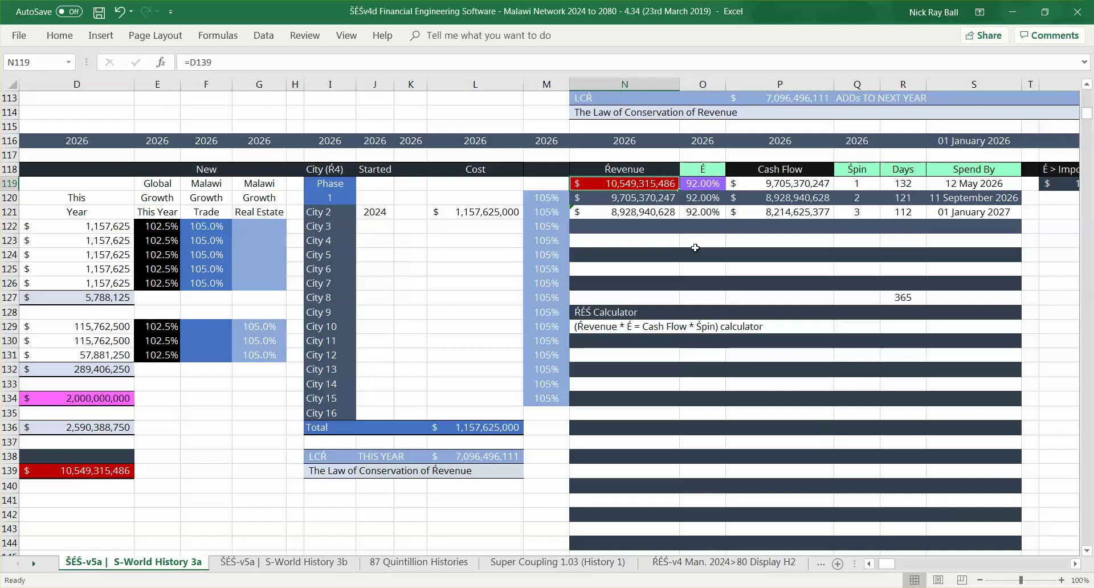
{"action": "key", "text": "Right"}
{"action": "key", "text": "Right"}
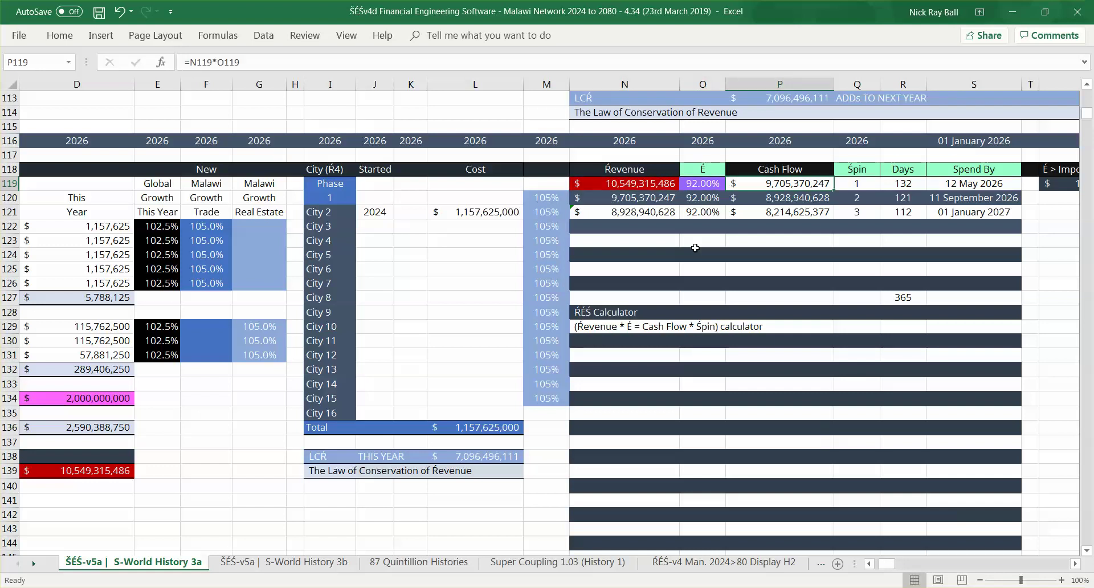
- Review the first 2026 spin's Śpin, Days and Spend By cells in Q119:S119
{"action": "key", "text": "Right"}
{"action": "key", "text": "Right"}
{"action": "key", "text": "Right"}
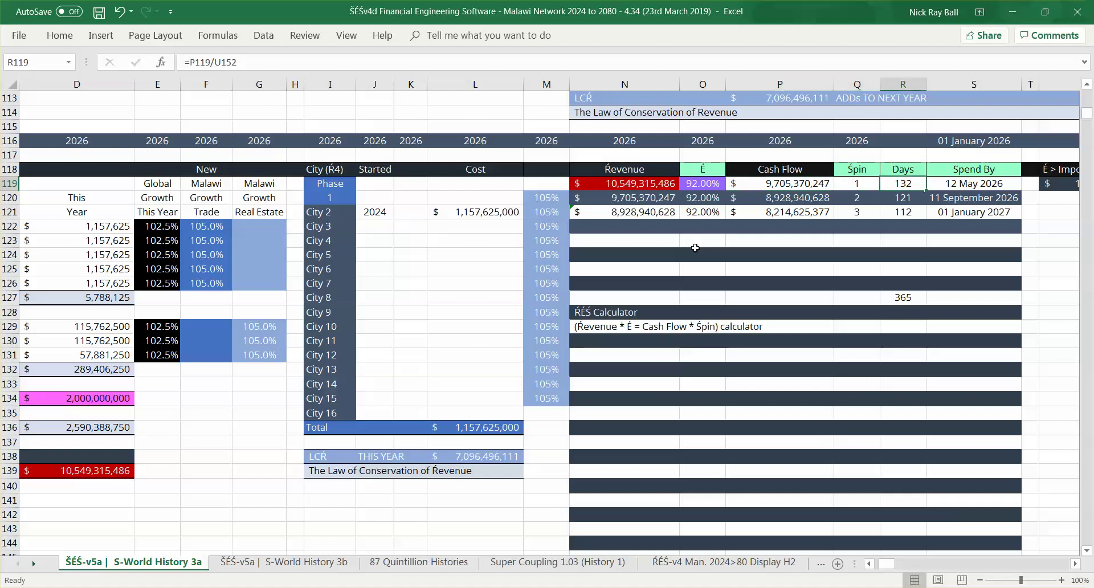
{"action": "key", "text": "Left"}
{"action": "key", "text": "Right"}
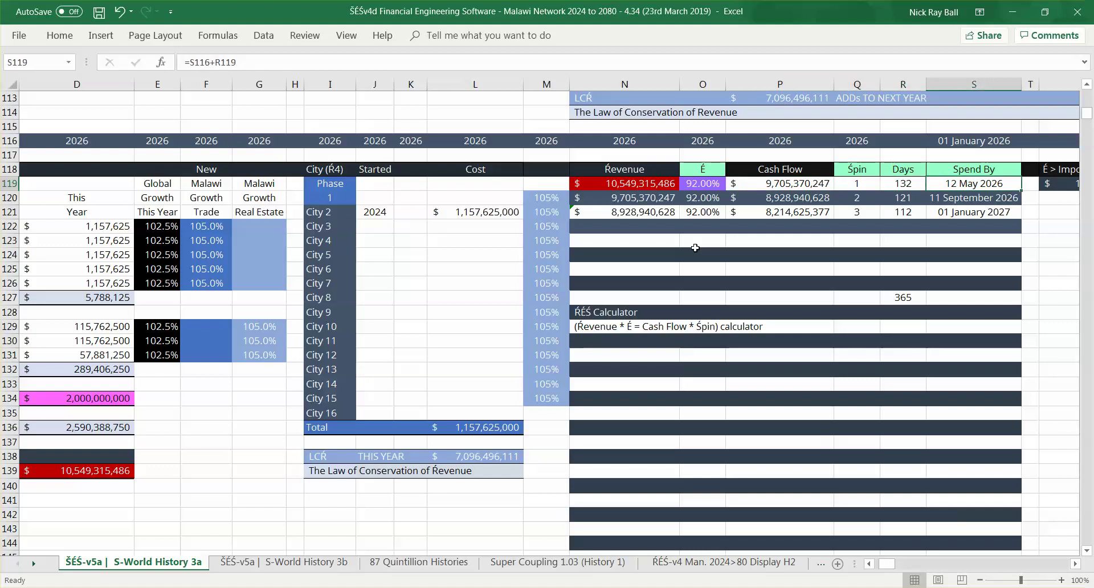
- Inspect the second 2026 spin's Revenue, É rate and Cash Flow formulas in N120:P120
{"action": "key", "text": "Down"}
{"action": "key", "text": "Left"}
{"action": "key", "text": "Left"}
{"action": "key", "text": "Left"}
{"action": "key", "text": "Left"}
{"action": "key", "text": "Left"}
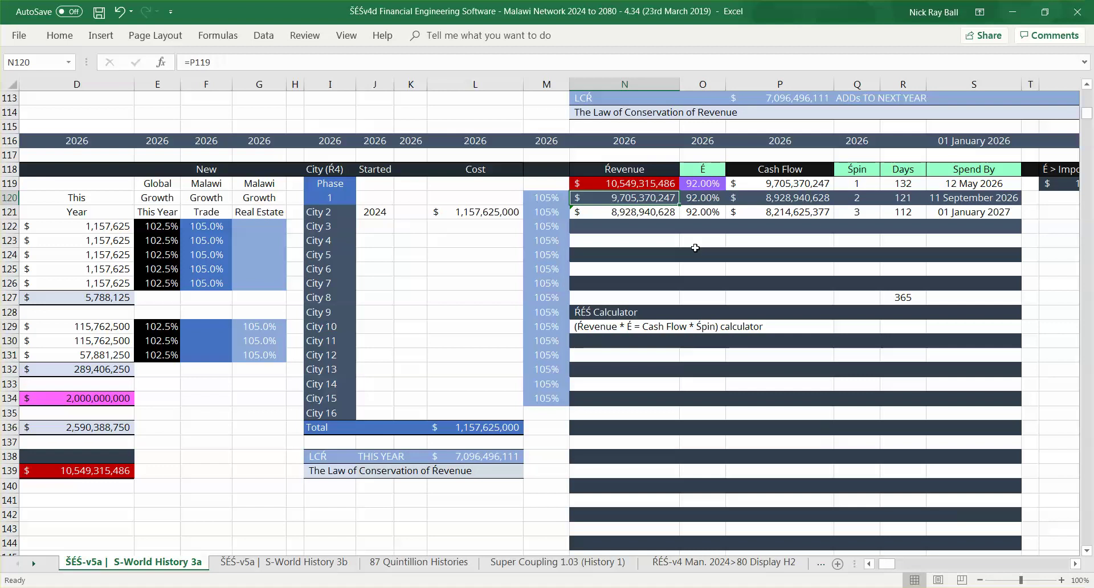
{"action": "key", "text": "Right"}
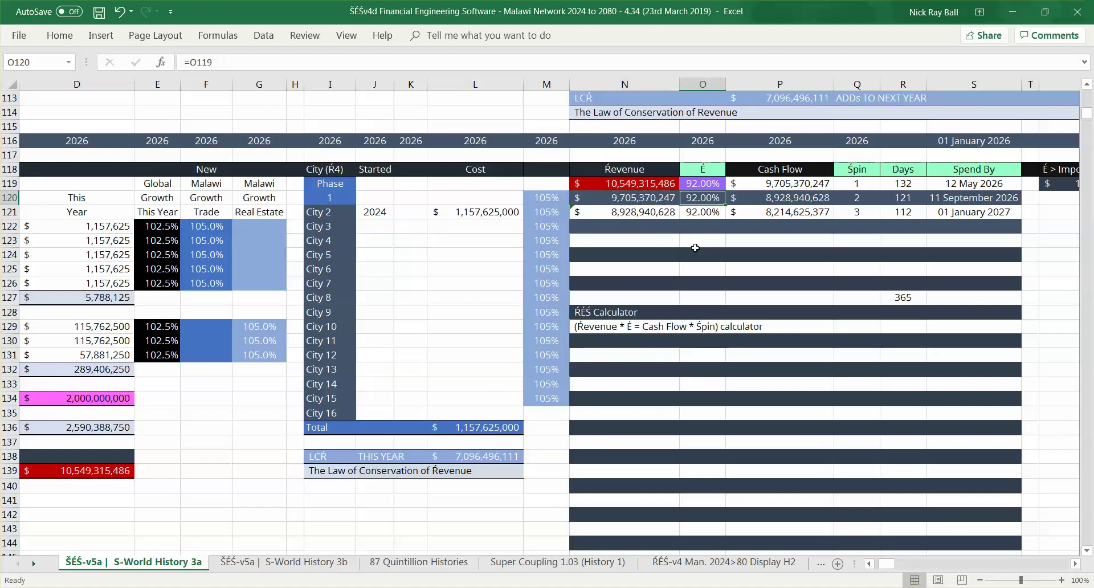
{"action": "key", "text": "Right"}
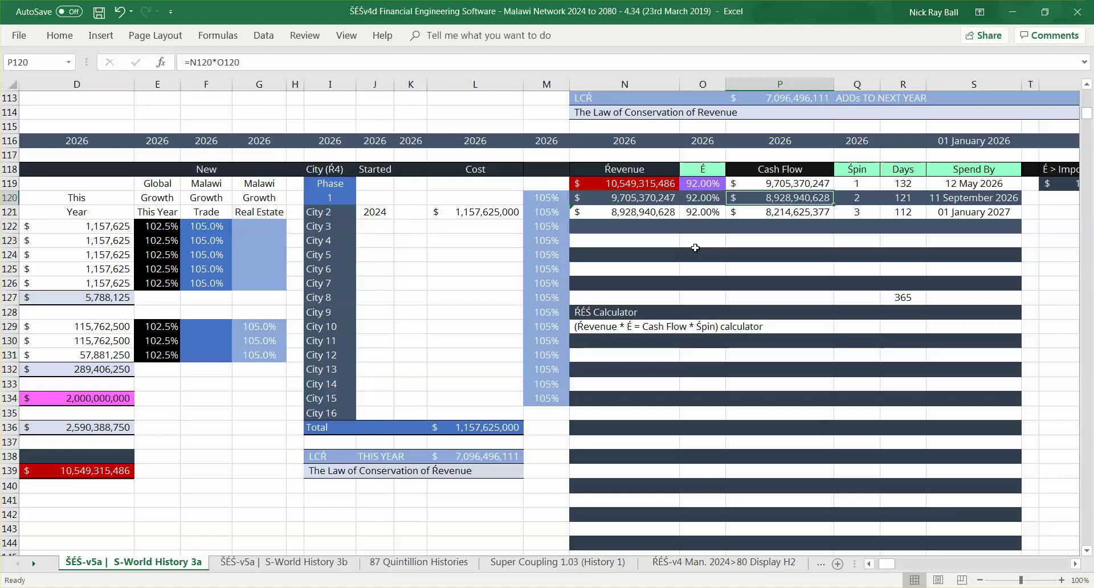
{"action": "key", "text": "Left"}
{"action": "key", "text": "Left"}
{"action": "key", "text": "Right"}
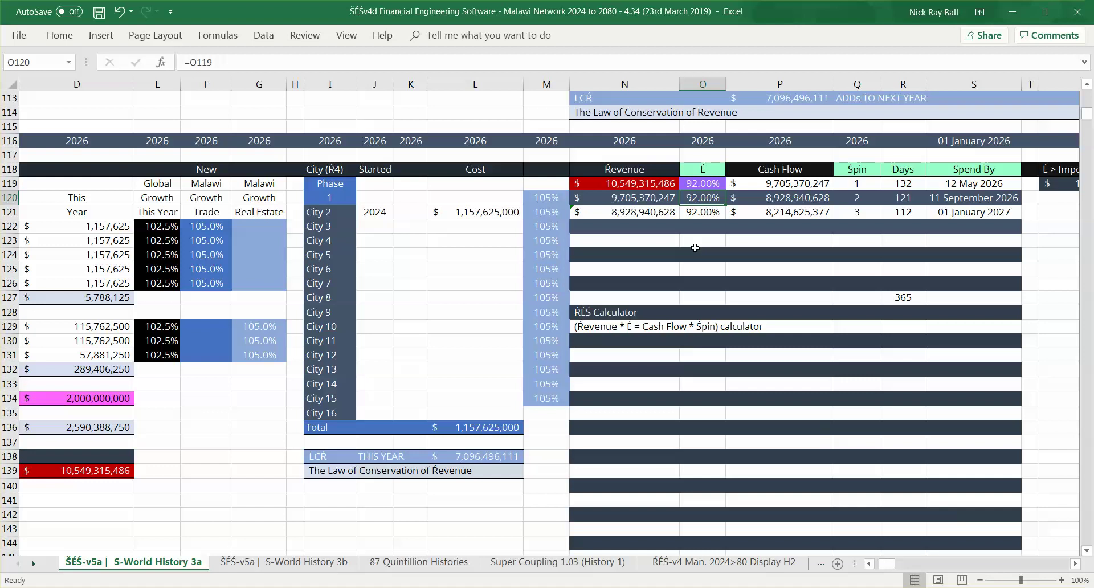
{"action": "key", "text": "Right"}
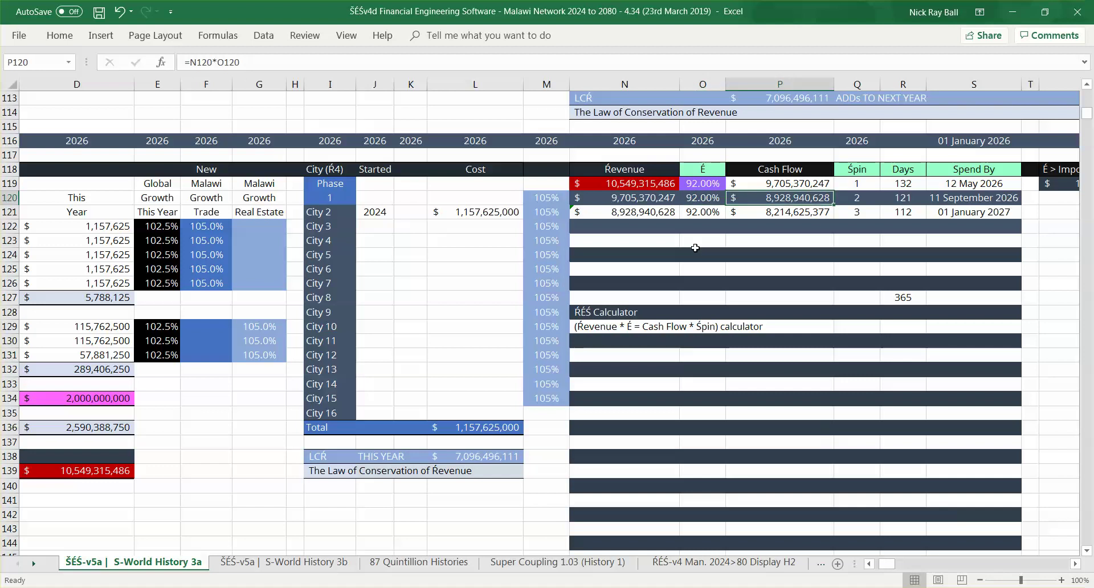
- Review the second 2026 spin's Śpin, Days and Spend By cells in Q120:S120
{"action": "key", "text": "Right"}
{"action": "key", "text": "Right"}
{"action": "key", "text": "Right"}
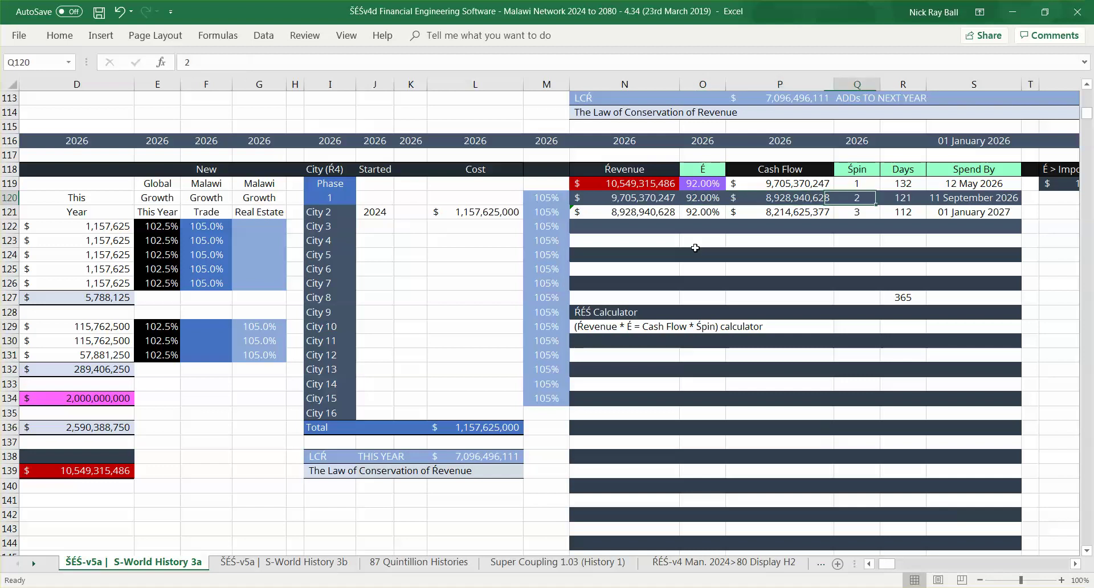
- Inspect the third 2026 spin's Revenue, É rate and Cash Flow formulas in N121:P121
{"action": "key", "text": "Down"}
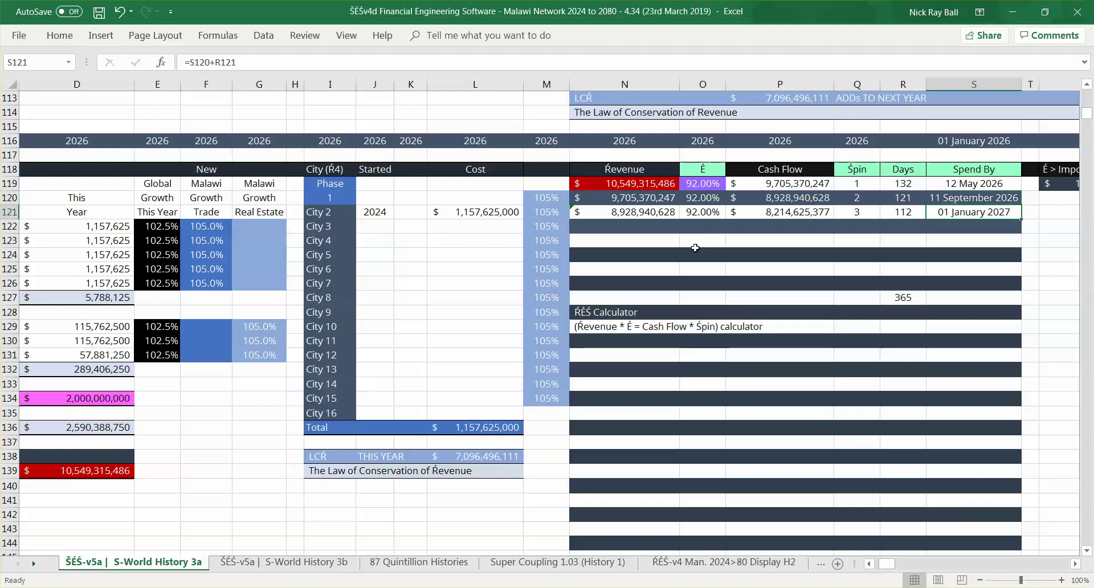
{"action": "key", "text": "Left"}
{"action": "key", "text": "Left"}
{"action": "key", "text": "Left"}
{"action": "key", "text": "Left"}
{"action": "key", "text": "Left"}
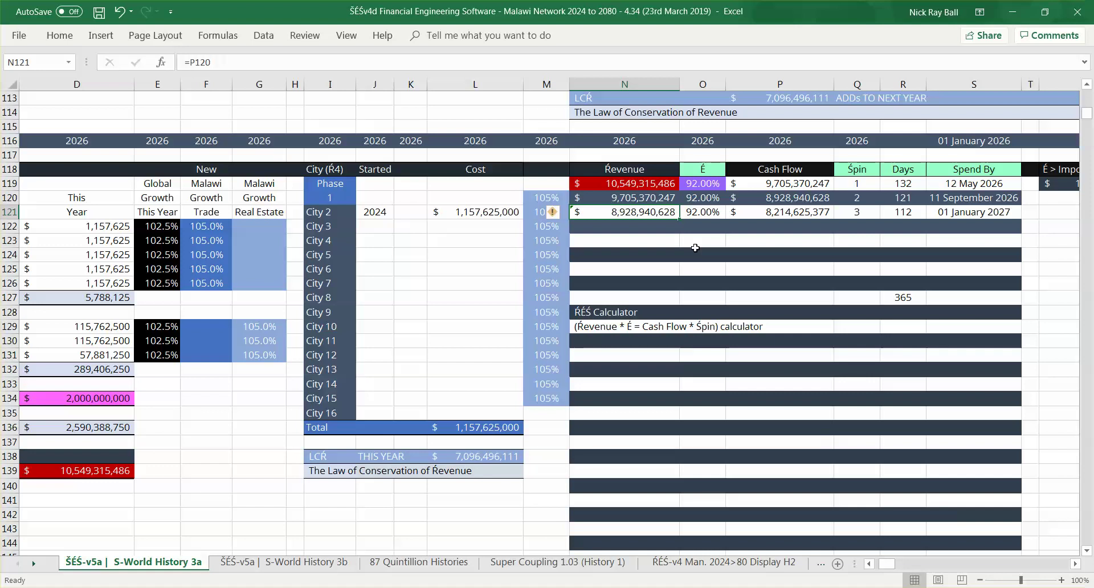
{"action": "key", "text": "Right"}
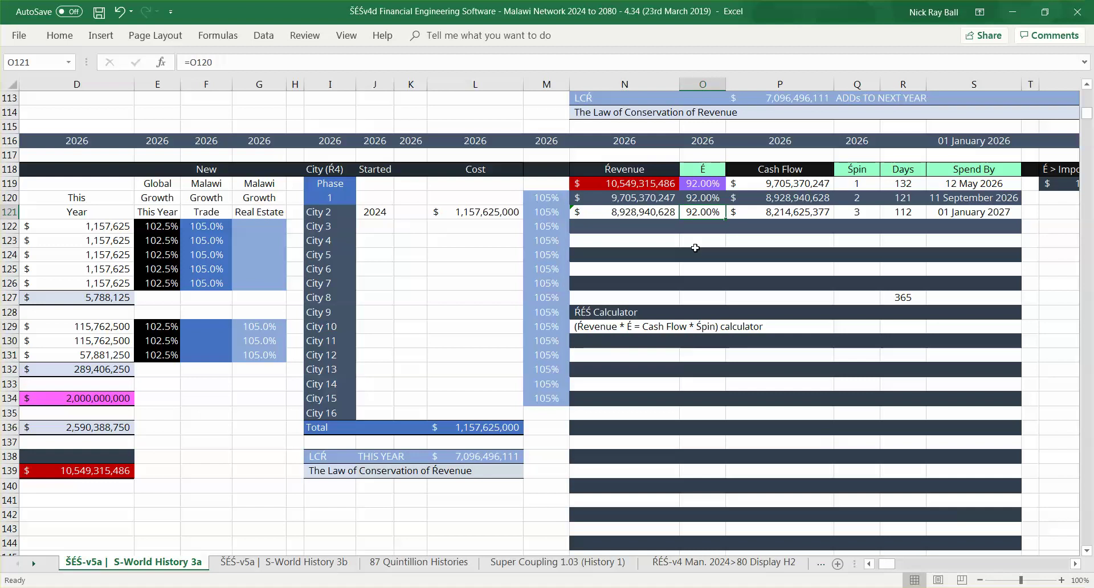
{"action": "key", "text": "Right"}
{"action": "key", "text": "Left"}
{"action": "key", "text": "Left"}
{"action": "key", "text": "Right"}
{"action": "key", "text": "Right"}
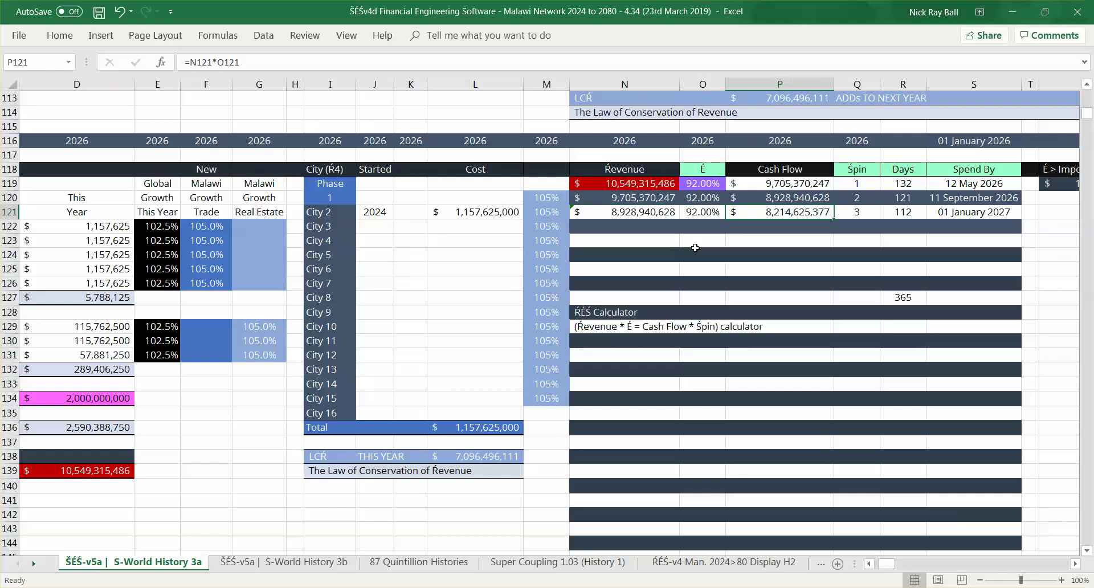
- Review the third 2026 spin's Śpin, Days and Spend By cells in Q121:S121
{"action": "key", "text": "Right"}
{"action": "key", "text": "Right"}
{"action": "key", "text": "Right"}
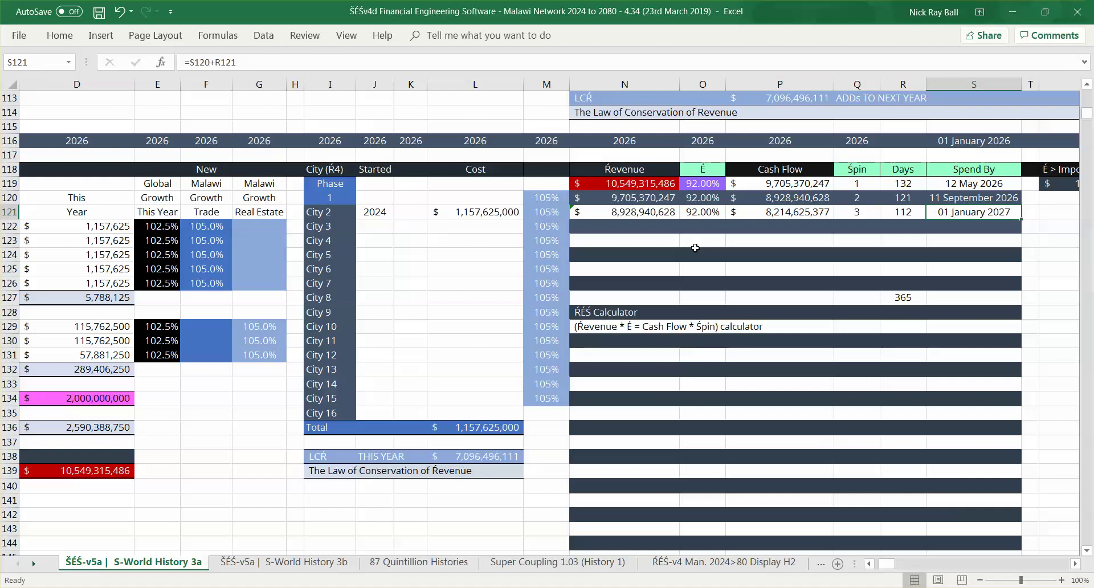
- Compare the Revenue of the three 2026 spins in N119:N121
{"action": "key", "text": "Left"}
{"action": "key", "text": "Left"}
{"action": "key", "text": "Left"}
{"action": "key", "text": "Left"}
{"action": "key", "text": "Left"}
{"action": "key", "text": "Up"}
{"action": "key", "text": "Up"}
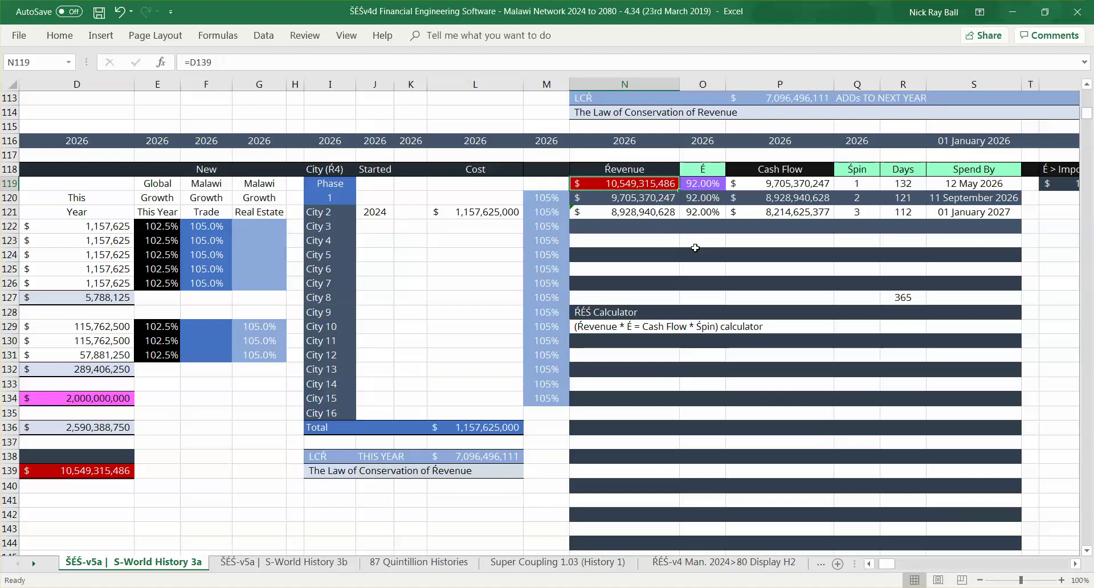
{"action": "key", "text": "Down"}
{"action": "key", "text": "Down"}
{"action": "key", "text": "Up"}
{"action": "key", "text": "Up"}
{"action": "key", "text": "Down"}
- Compare the three 2026 Cash Flow cells in P119:P121 and return to the first spin's Revenue in N119
{"action": "key", "text": "Right"}
{"action": "key", "text": "Right"}
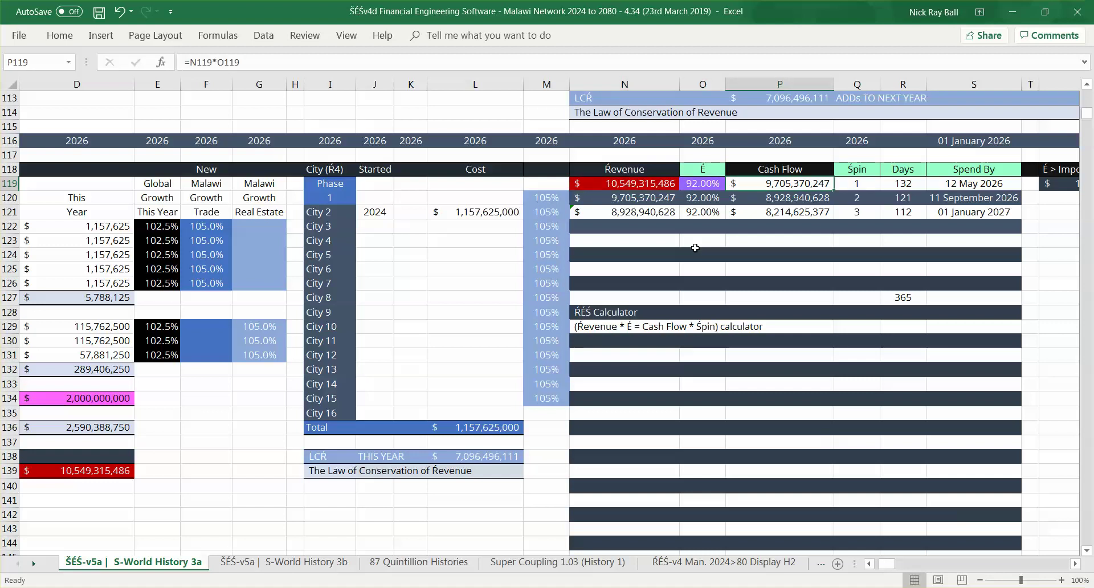
{"action": "key", "text": "Down"}
{"action": "key", "text": "Down"}
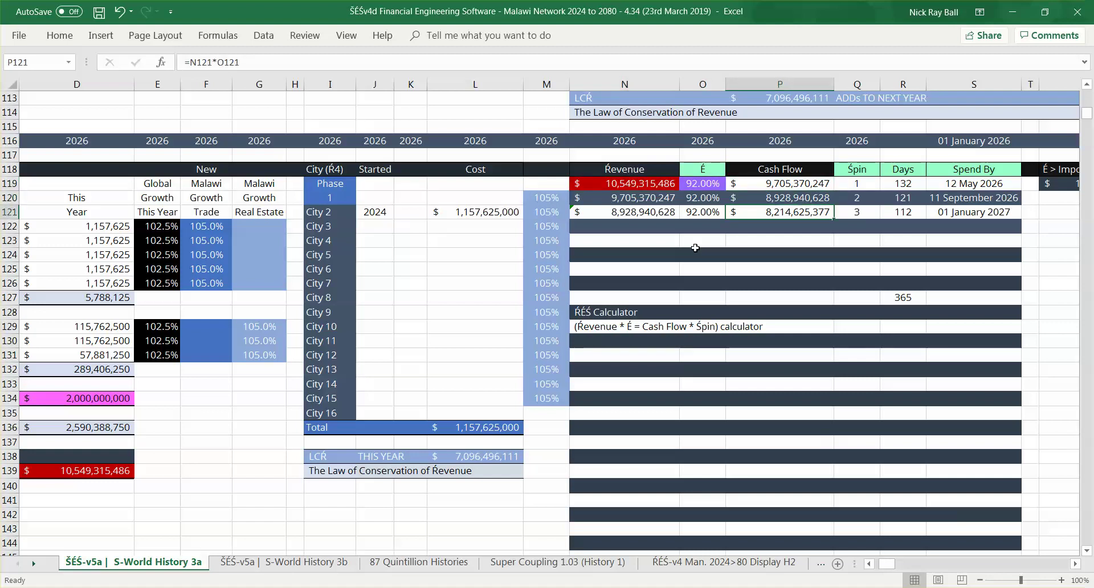
{"action": "key", "text": "Down"}
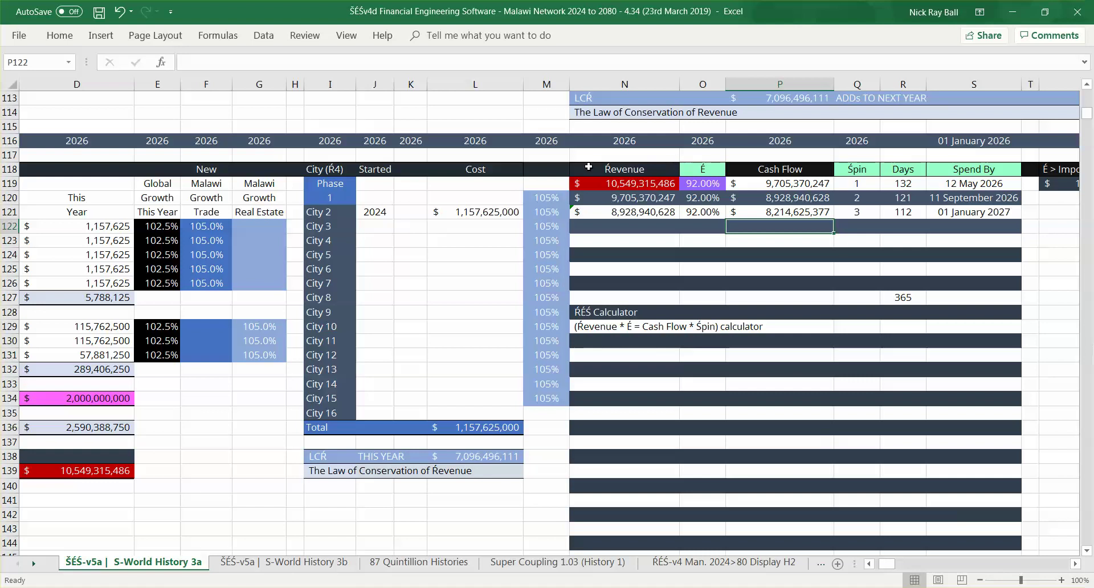
{"action": "left_click", "coordinate": [633, 183]}
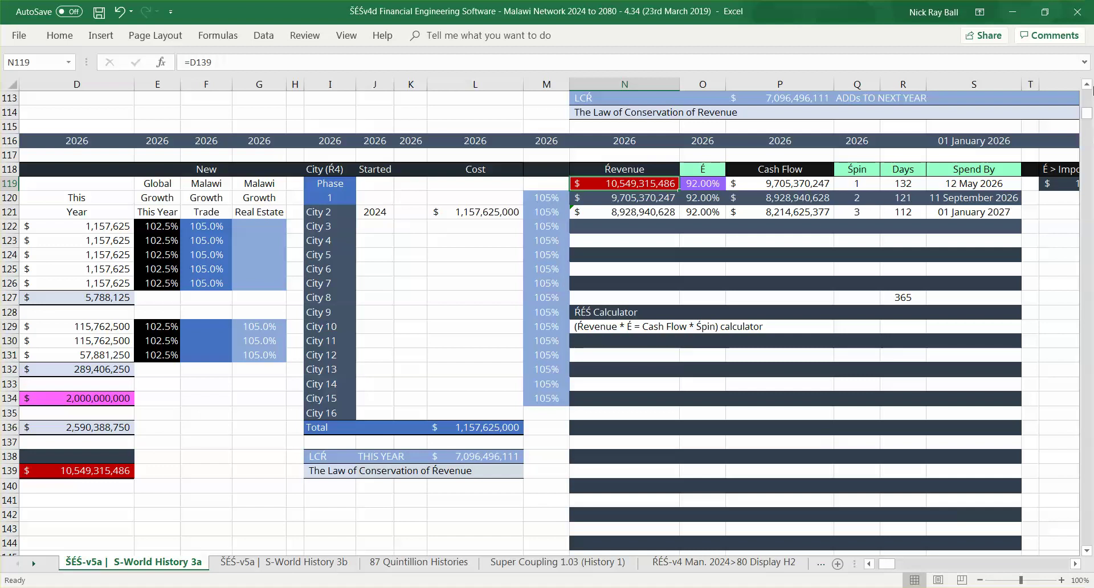
- Inspect the last 2045 spin in Q1071 and the 2045 Year's Cash Flow and Year's GDP formulas in P1083 and P1085
{"action": "left_click_drag", "start_coordinate": [1084, 113], "coordinate": [1087, 262]}
{"action": "left_click", "coordinate": [861, 514]}
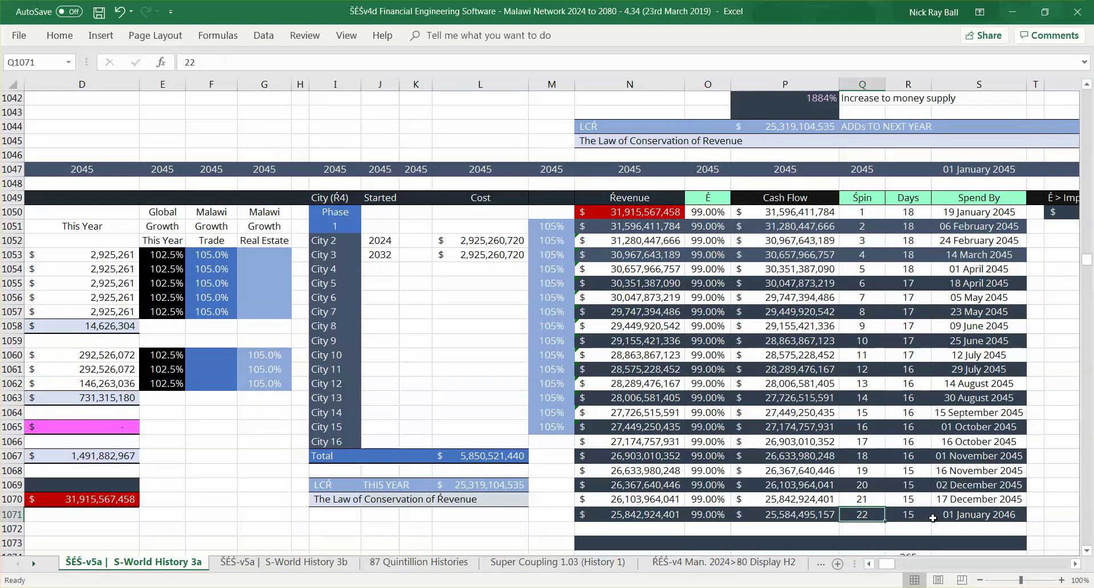
{"action": "left_click_drag", "start_coordinate": [1086, 262], "coordinate": [1087, 268]}
{"action": "left_click", "coordinate": [779, 472]}
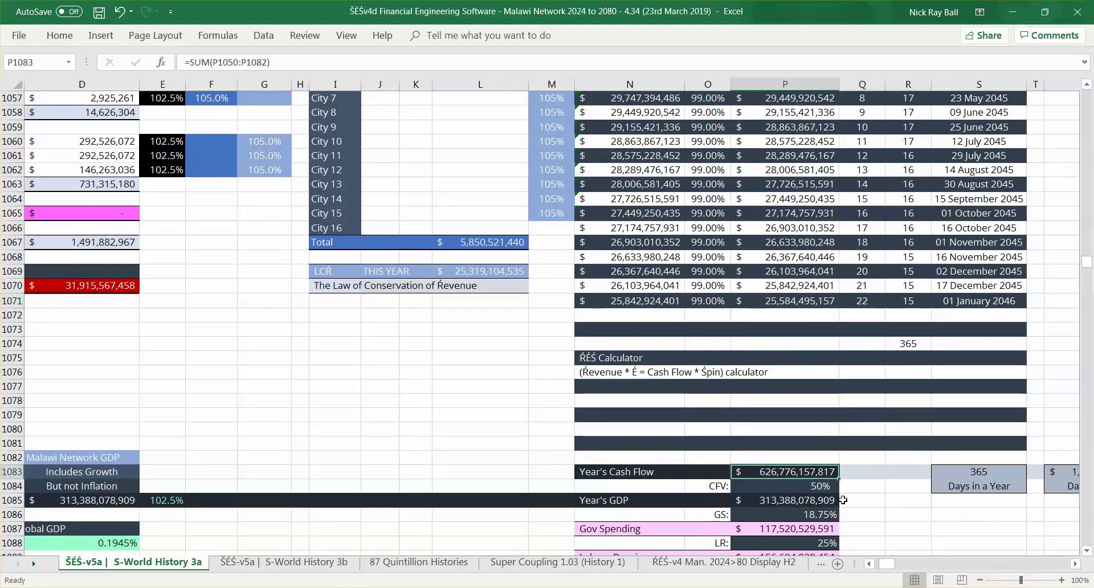
{"action": "left_click", "coordinate": [790, 500]}
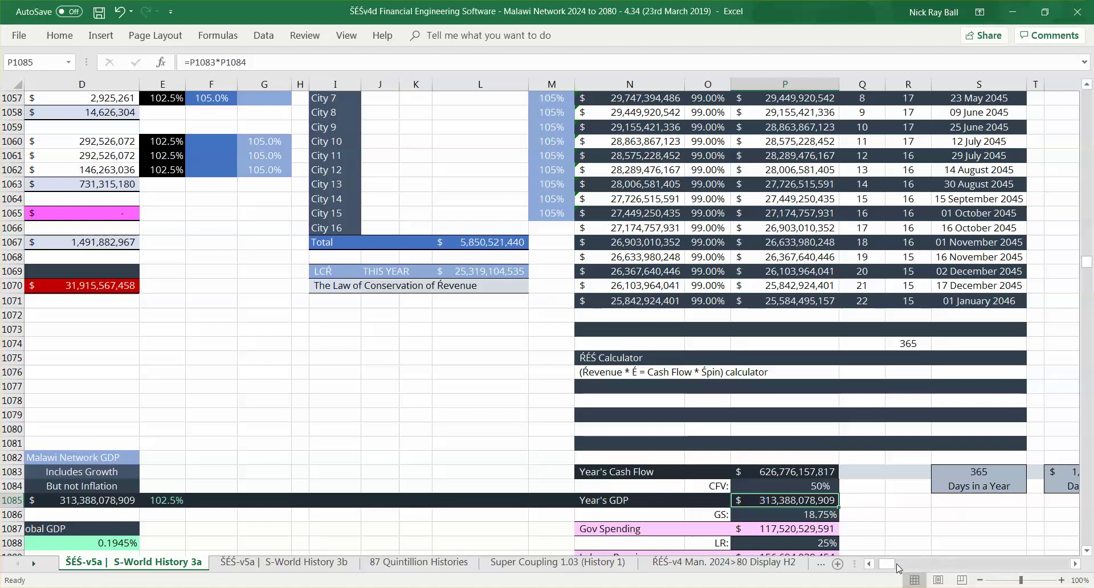
- Return to the top of the sheet and review the 2017 Global Output in C8 and the growth rates in E8:G8
{"action": "left_click_drag", "start_coordinate": [886, 564], "coordinate": [877, 565]}
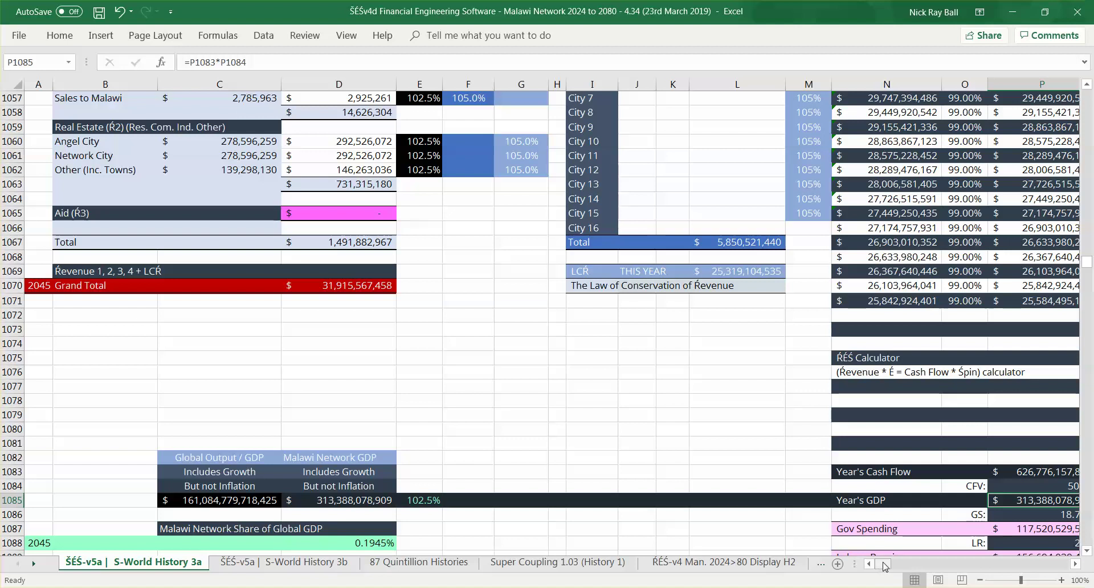
{"action": "left_click_drag", "start_coordinate": [1088, 259], "coordinate": [1088, 94]}
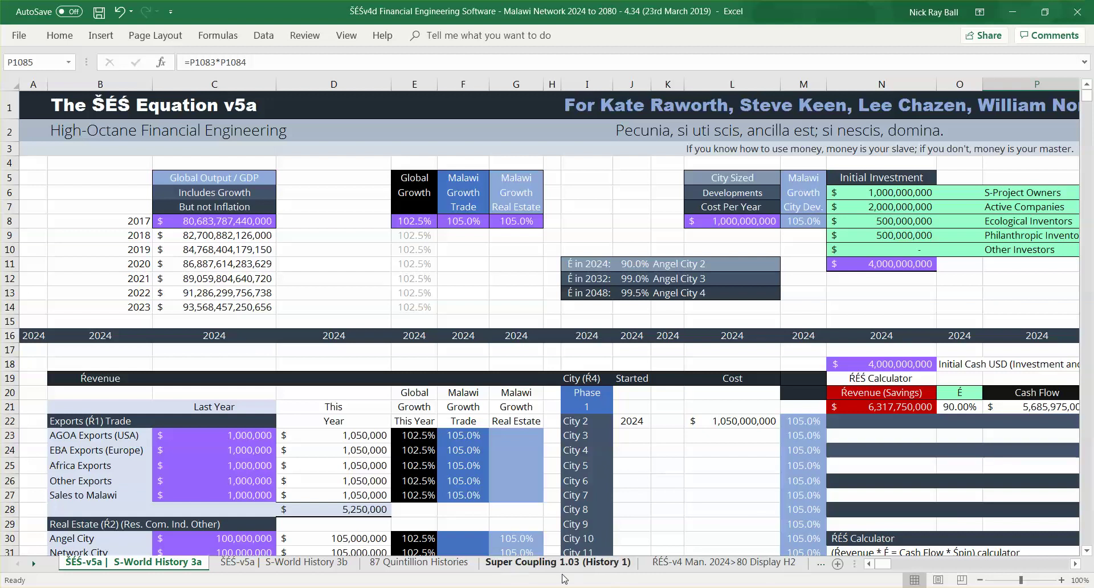
{"action": "mouse_move", "coordinate": [564, 584]}
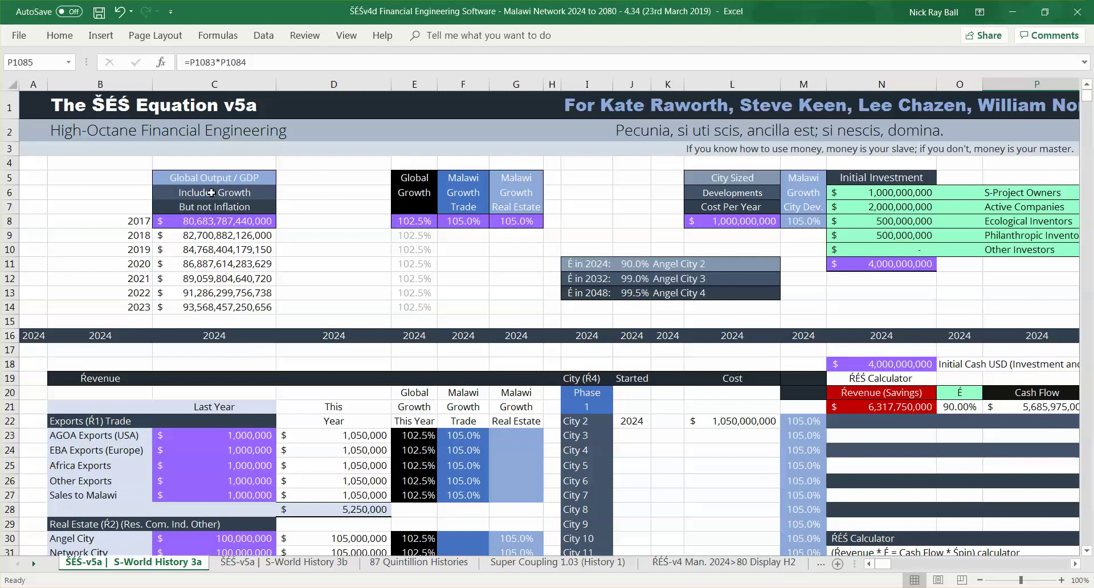
{"action": "left_click", "coordinate": [200, 177]}
{"action": "left_click", "coordinate": [206, 220]}
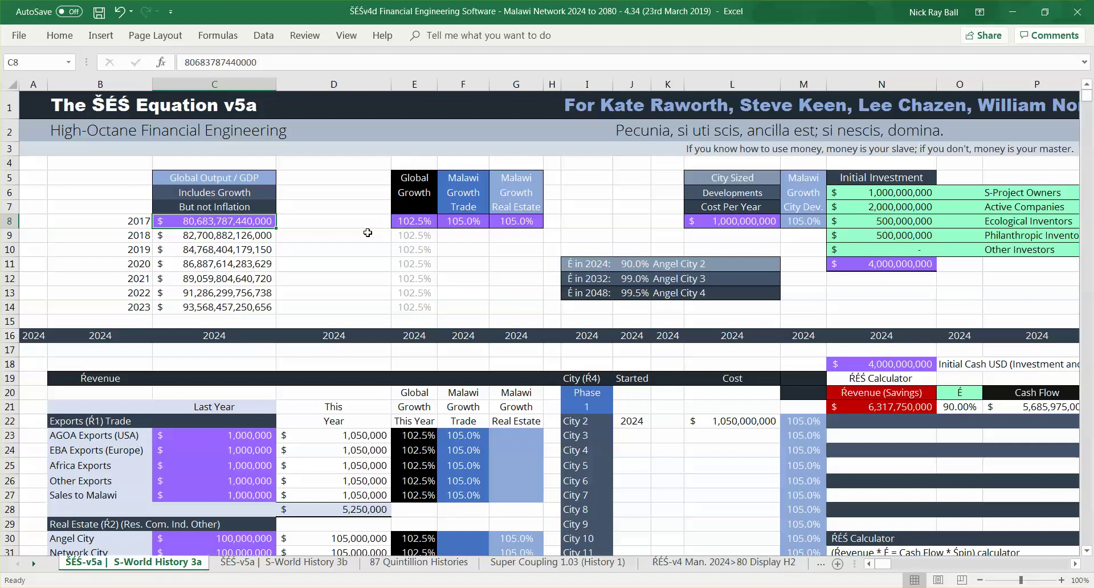
{"action": "key", "text": "Right"}
{"action": "key", "text": "Right"}
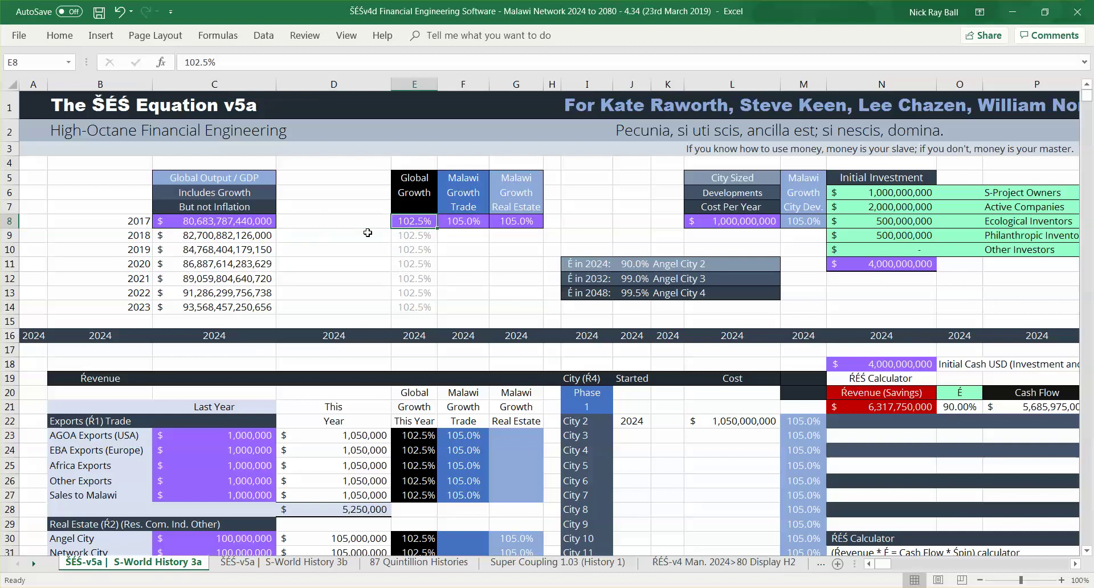
{"action": "key", "text": "Right"}
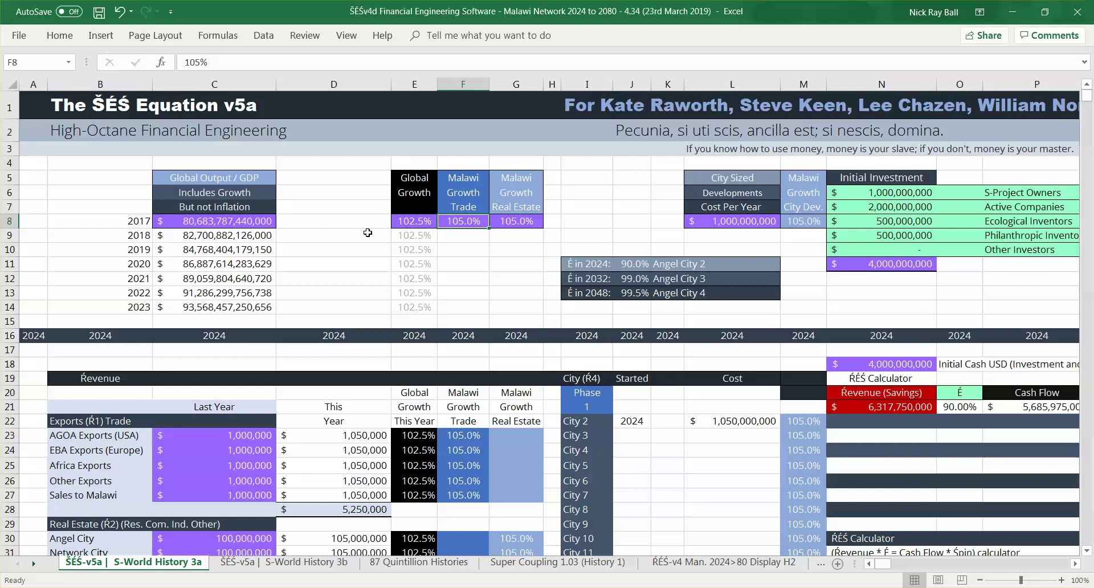
{"action": "key", "text": "Right"}
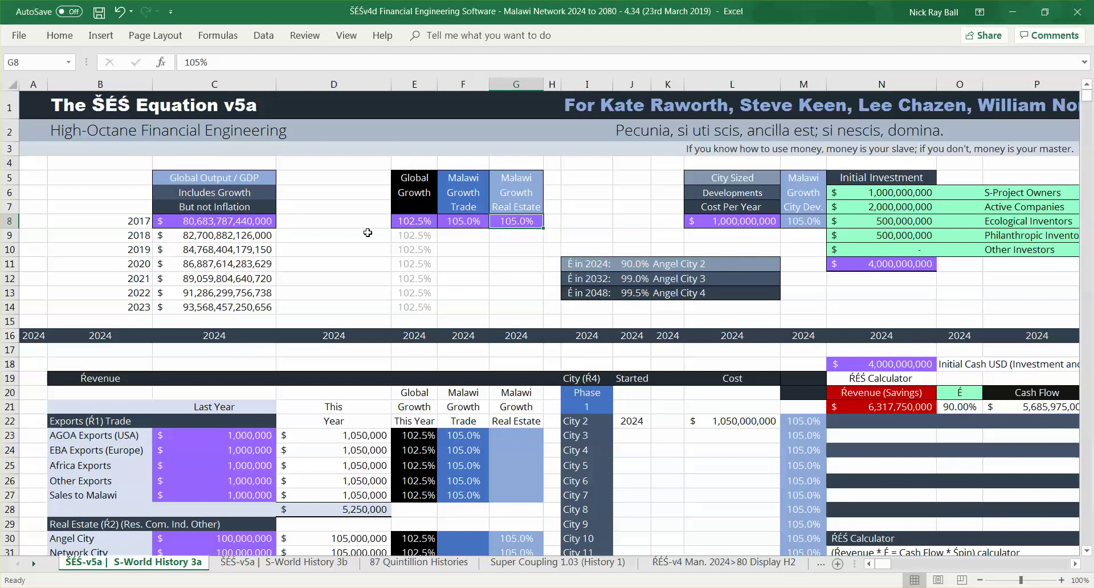
- Review the Malawi Growth Trade heading in F5:F7 and the Malawi Real Estate growth rate in G8
{"action": "key", "text": "Left"}
{"action": "key", "text": "Up"}
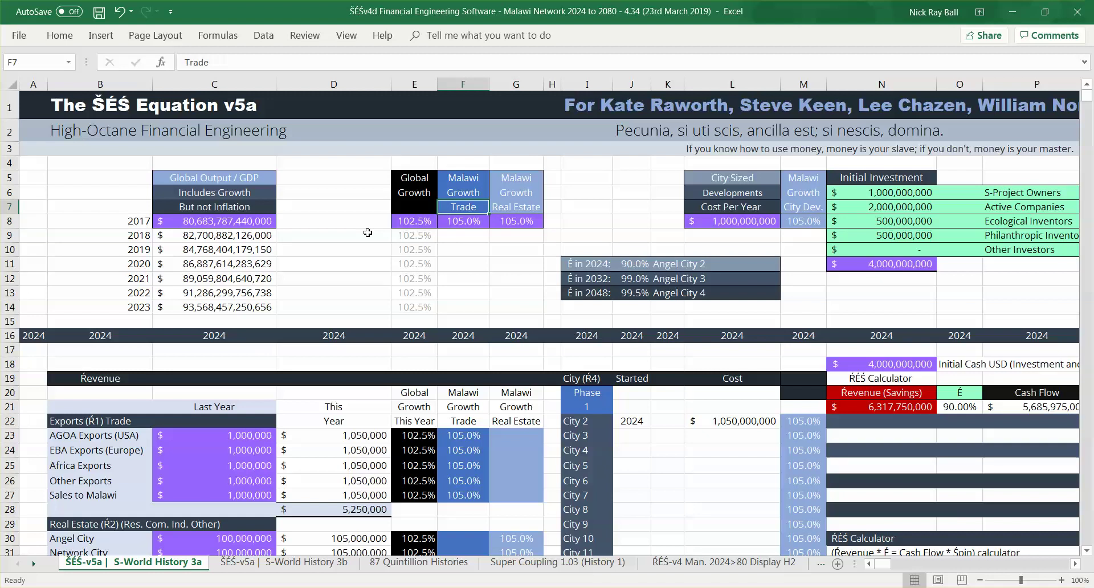
{"action": "key", "text": "Up"}
{"action": "key", "text": "Up"}
{"action": "key", "text": "Down"}
{"action": "key", "text": "Down"}
{"action": "key", "text": "Right"}
{"action": "key", "text": "Down"}
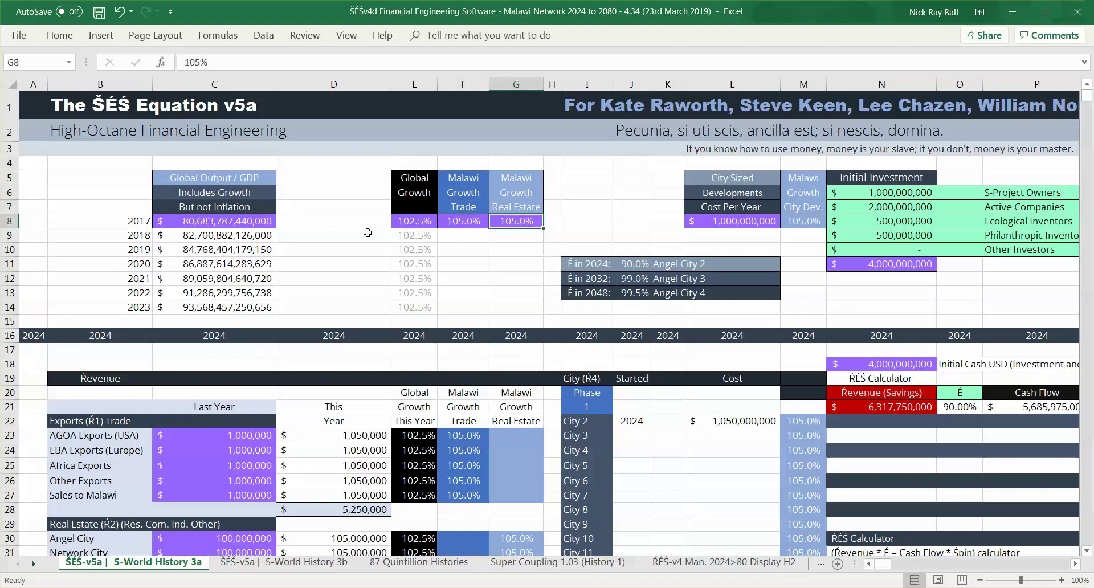
- Compare the Global, Trade and Real Estate growth rates in E8:G8 and return to the 2017 Global Output in C8
{"action": "key", "text": "Left"}
{"action": "key", "text": "Left"}
{"action": "key", "text": "Right"}
{"action": "key", "text": "Right"}
{"action": "key", "text": "Left"}
{"action": "key", "text": "Left"}
{"action": "key", "text": "Left"}
{"action": "key", "text": "Left"}
- Go through the Global Output projections in C9:C14 and continue to the Last Year export inputs in C23:C24
{"action": "key", "text": "Down"}
{"action": "key", "text": "Down"}
{"action": "key", "text": "Down"}
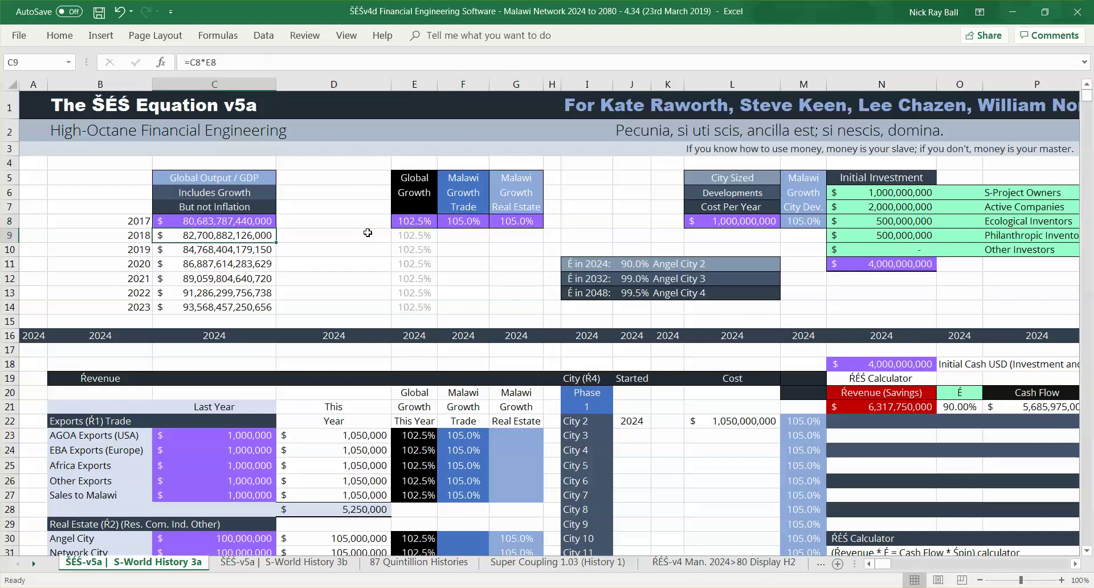
{"action": "key", "text": "Down"}
{"action": "key", "text": "Down"}
{"action": "key", "text": "Down"}
{"action": "key", "text": "Down"}
{"action": "key", "text": "Down"}
{"action": "key", "text": "Down"}
{"action": "key", "text": "Down"}
{"action": "key", "text": "Down"}
{"action": "key", "text": "Down"}
{"action": "key", "text": "Down"}
{"action": "key", "text": "Down"}
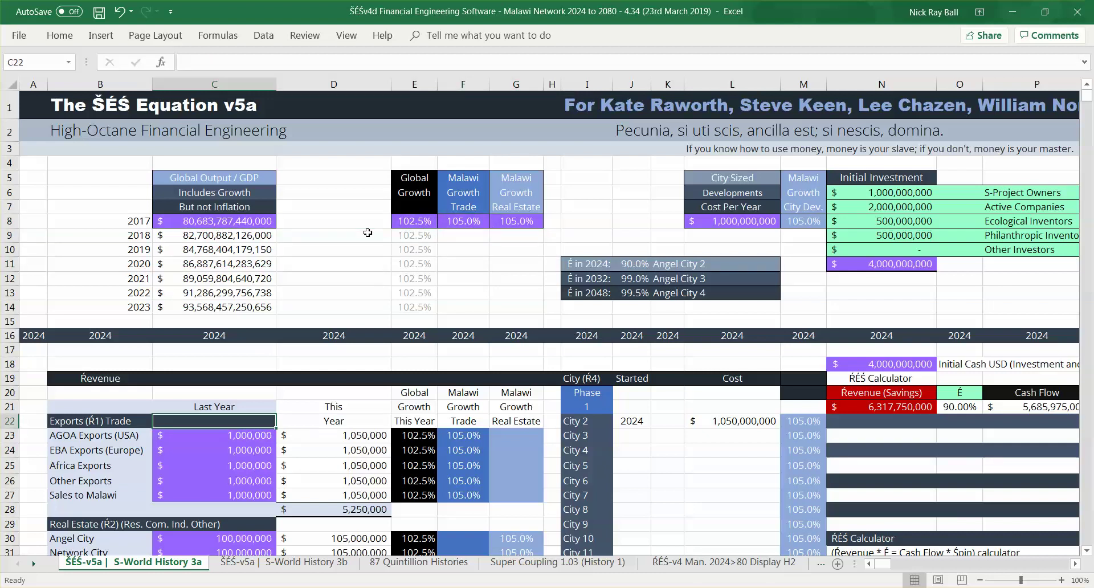
{"action": "key", "text": "Down"}
{"action": "key", "text": "Down"}
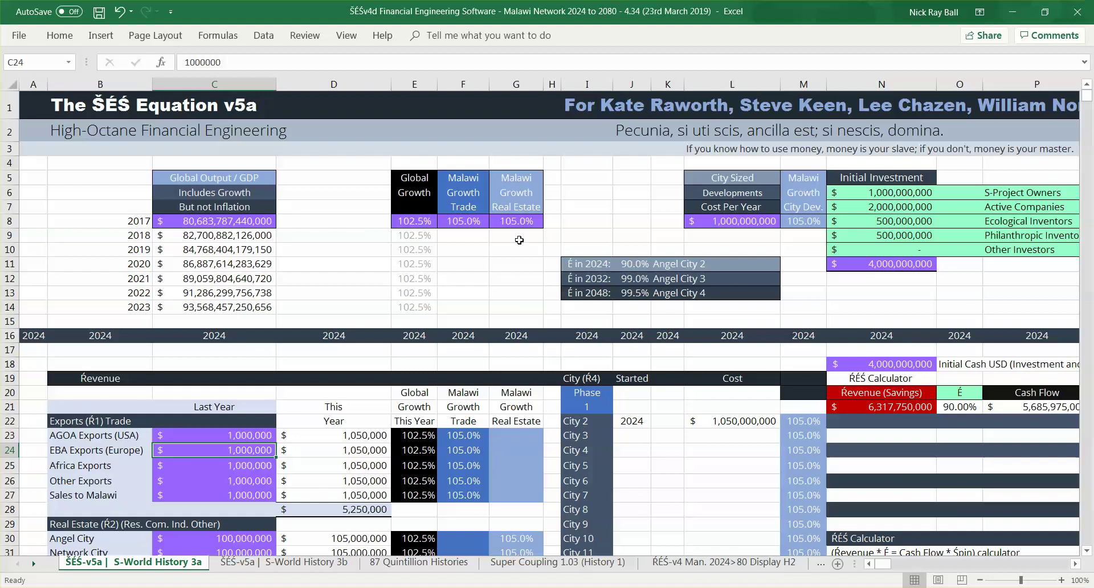
- Trace how the Malawi Trade growth rate in F8 feeds the export growth cells in F23:F27
{"action": "left_click", "coordinate": [466, 223]}
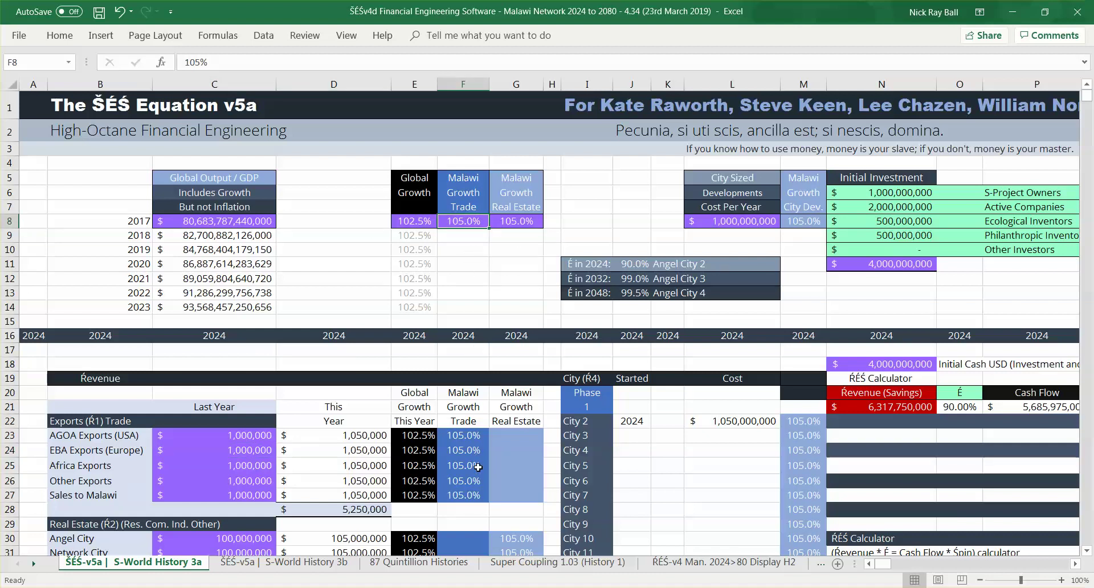
{"action": "left_click", "coordinate": [463, 434]}
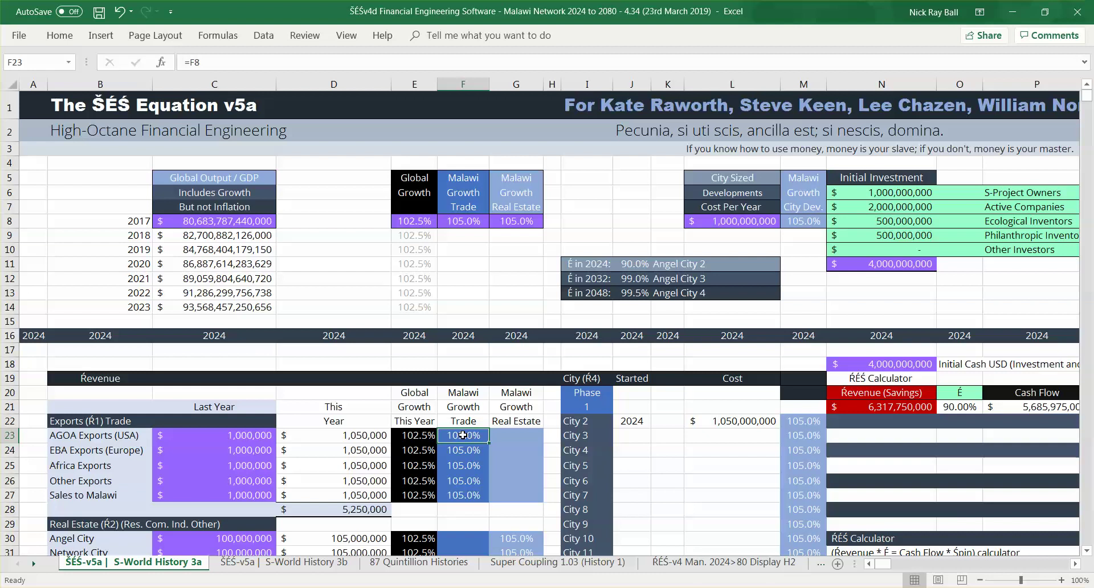
{"action": "key", "text": "Down"}
{"action": "key", "text": "Down"}
{"action": "key", "text": "Down"}
{"action": "key", "text": "Down"}
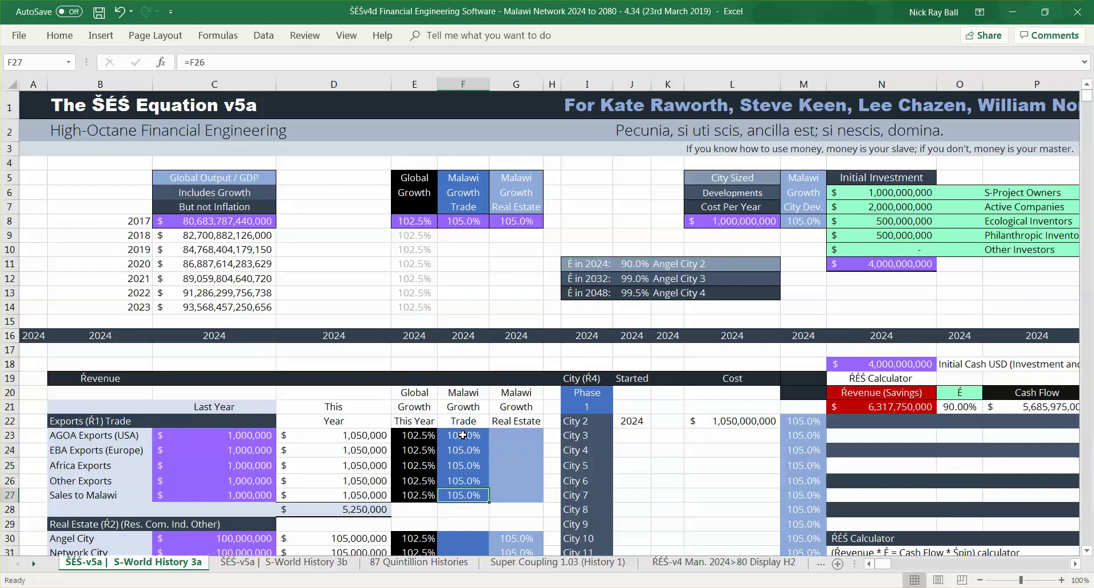
{"action": "left_click", "coordinate": [462, 225]}
{"action": "left_click", "coordinate": [462, 437]}
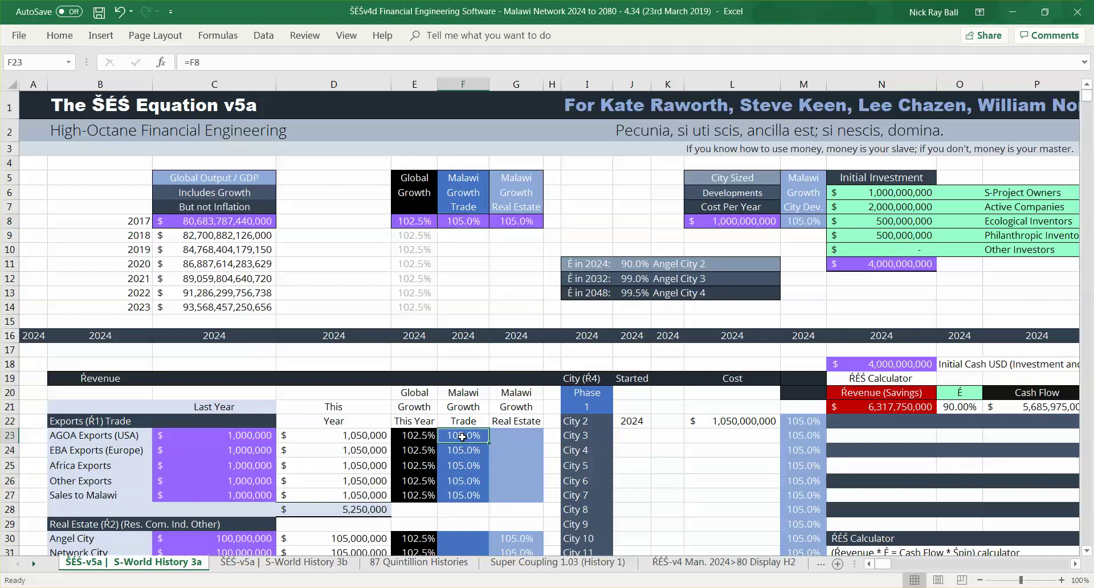
- Review the AGOA Exports label in B23 and each Last Year export input in C23:C27, ending at C23
{"action": "key", "text": "Left"}
{"action": "key", "text": "Left"}
{"action": "key", "text": "Left"}
{"action": "key", "text": "Left"}
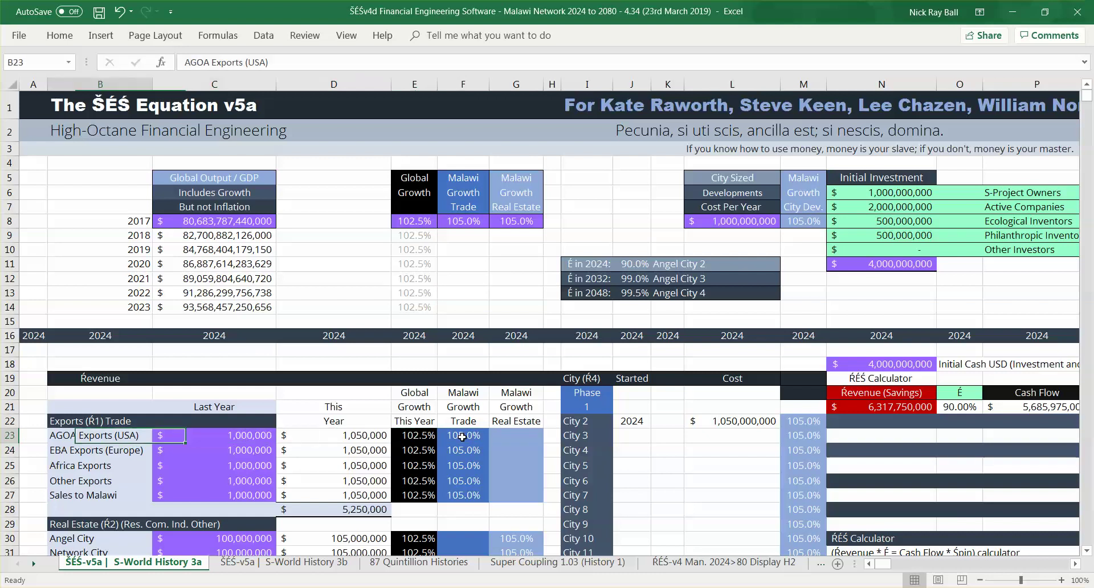
{"action": "key", "text": "Right"}
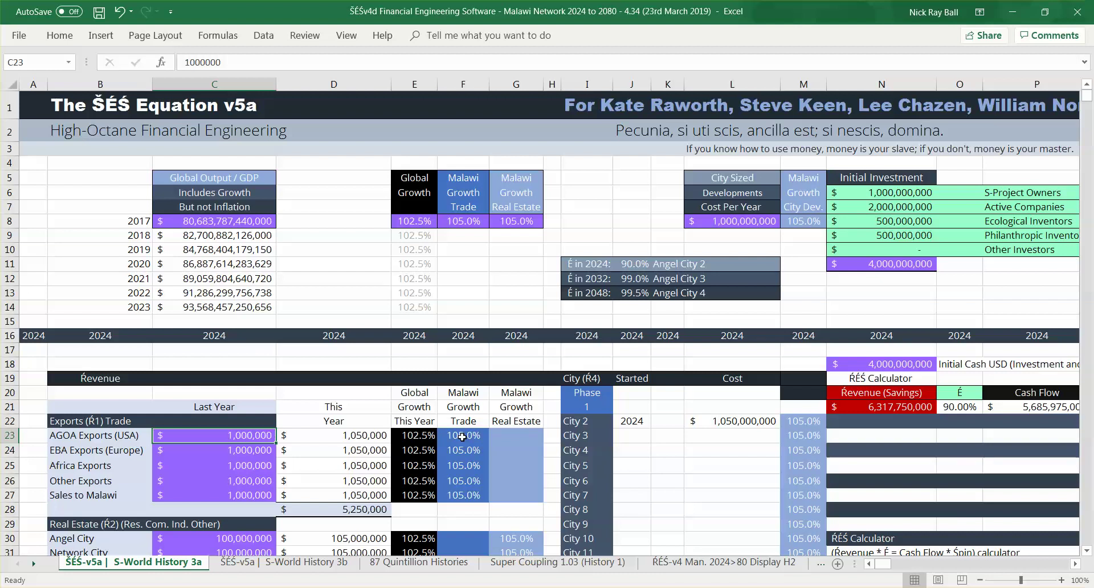
{"action": "key", "text": "Down"}
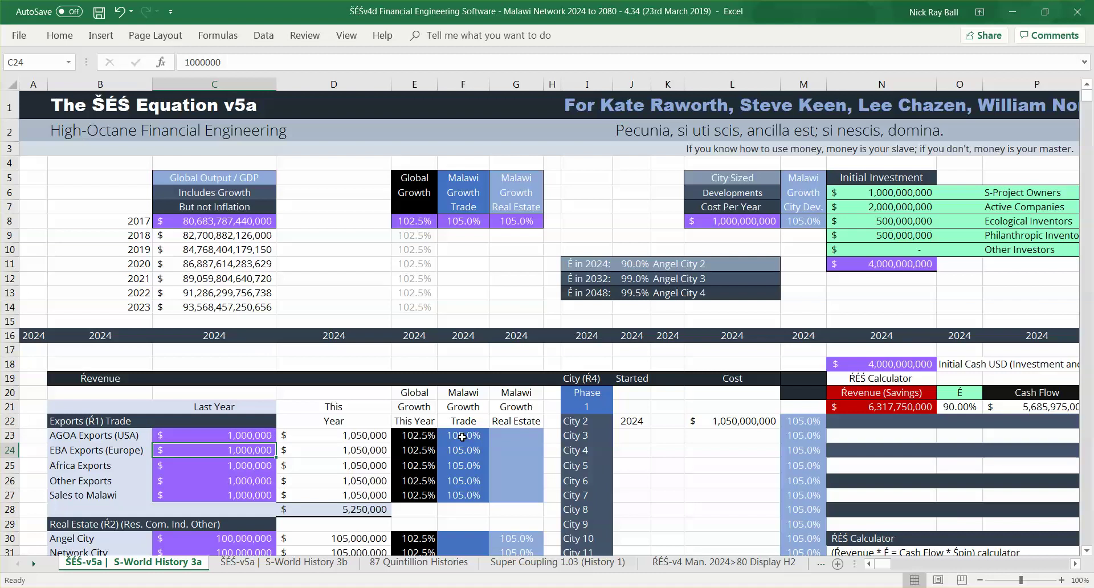
{"action": "key", "text": "Down"}
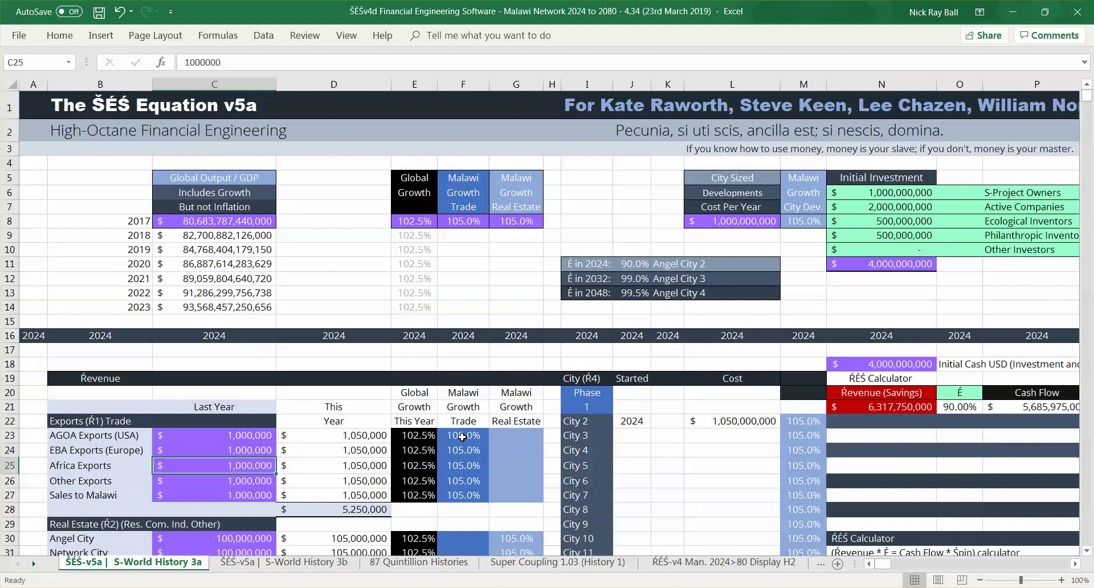
{"action": "key", "text": "Down"}
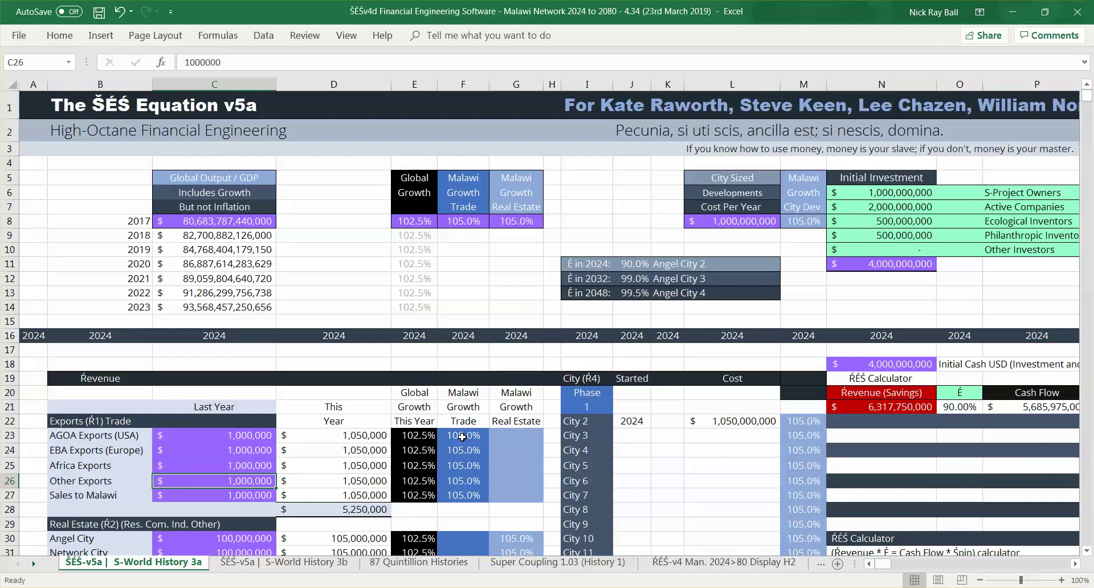
{"action": "key", "text": "Down"}
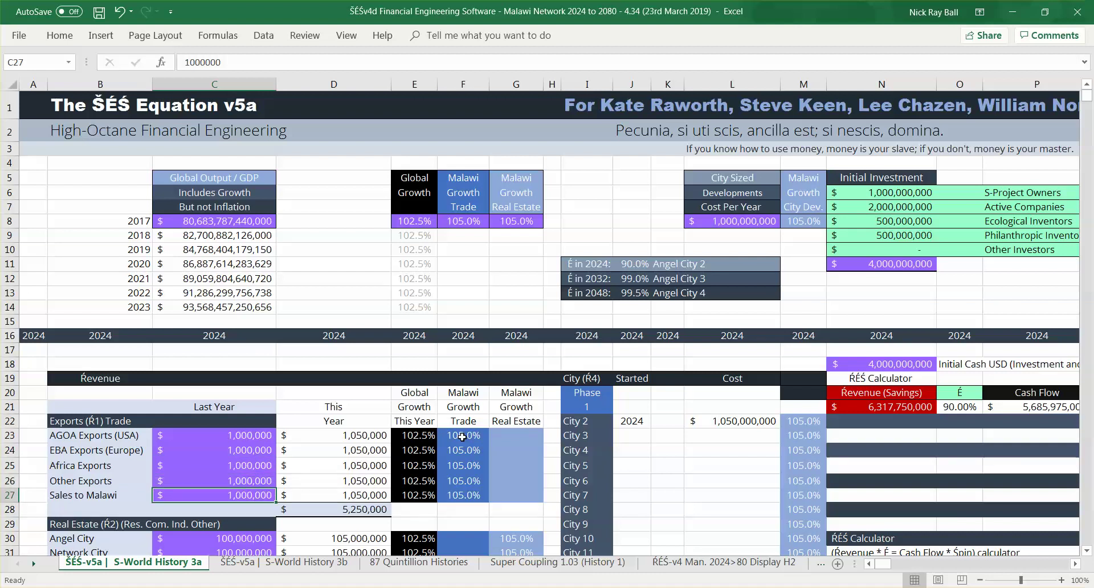
{"action": "key", "text": "Up"}
{"action": "key", "text": "Up"}
{"action": "key", "text": "Up"}
{"action": "key", "text": "Up"}
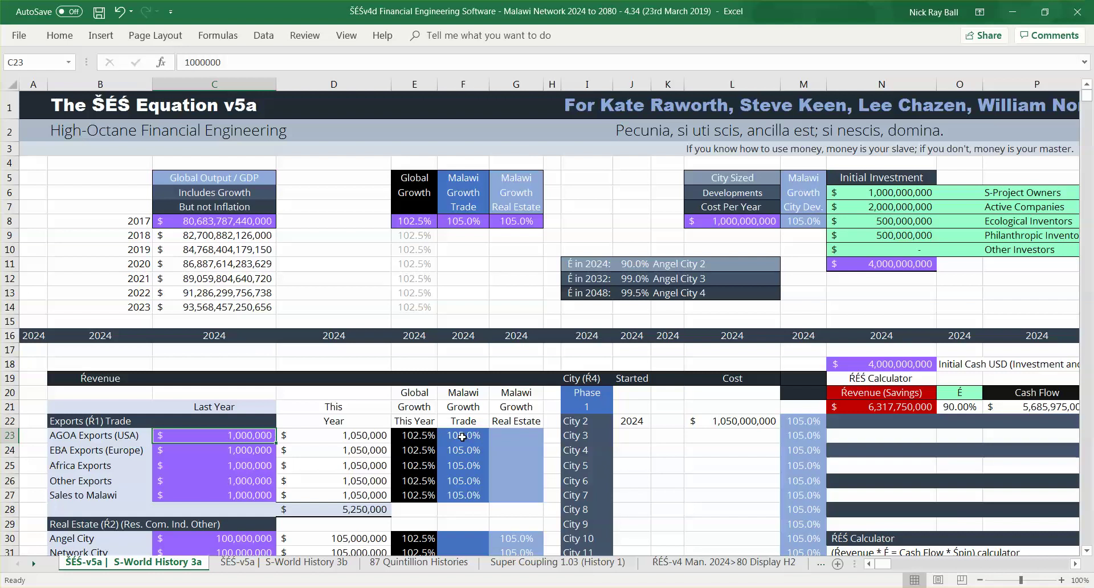
- Check the Angel City Last Year real estate formula in C30 and return to the AGOA Exports input in C23
{"action": "key", "text": "Down"}
{"action": "key", "text": "Down"}
{"action": "key", "text": "Down"}
{"action": "key", "text": "Down"}
{"action": "key", "text": "Down"}
{"action": "key", "text": "Down"}
{"action": "key", "text": "Down"}
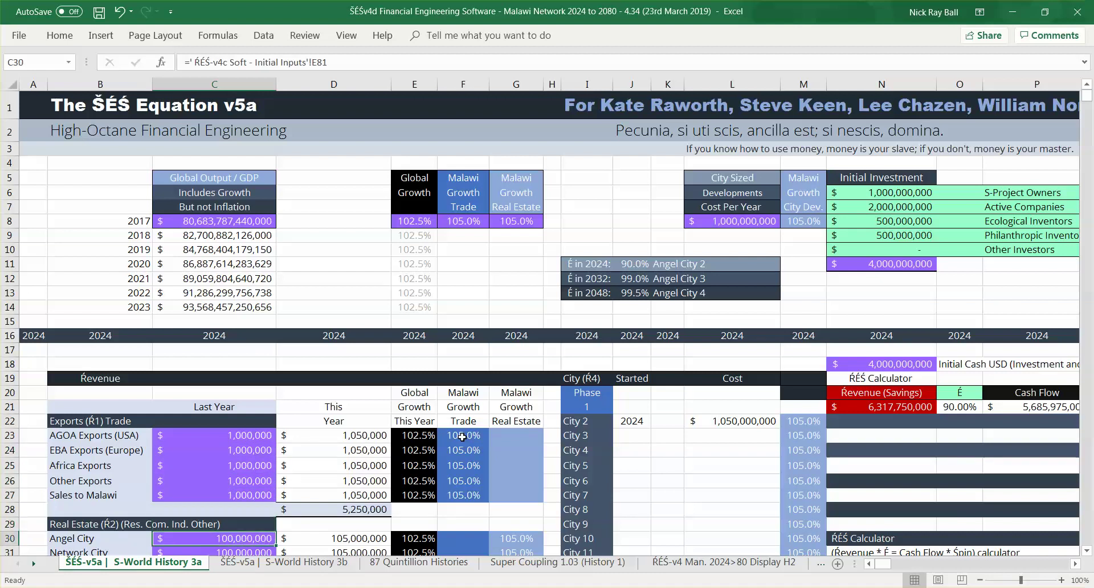
{"action": "key", "text": "Up"}
{"action": "key", "text": "Up"}
{"action": "key", "text": "Up"}
{"action": "key", "text": "Up"}
{"action": "key", "text": "Up"}
{"action": "key", "text": "Up"}
{"action": "key", "text": "Up"}
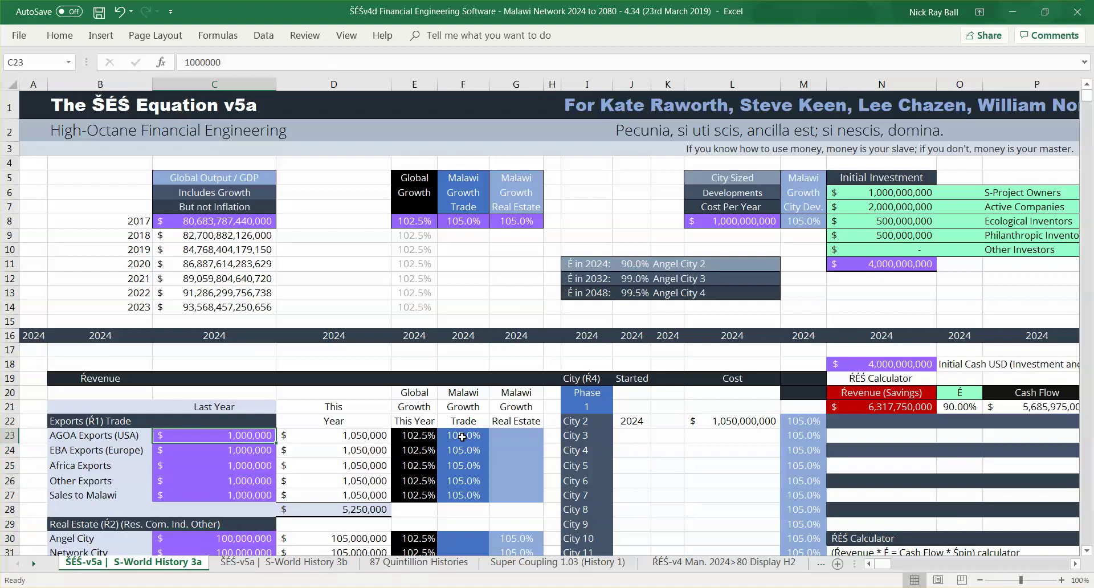
- Highlight the Malawi Growth Real Estate heading in G20:G22, and review the Last Year export inputs from C23 down to C28
{"action": "left_click_drag", "start_coordinate": [512, 391], "coordinate": [511, 425]}
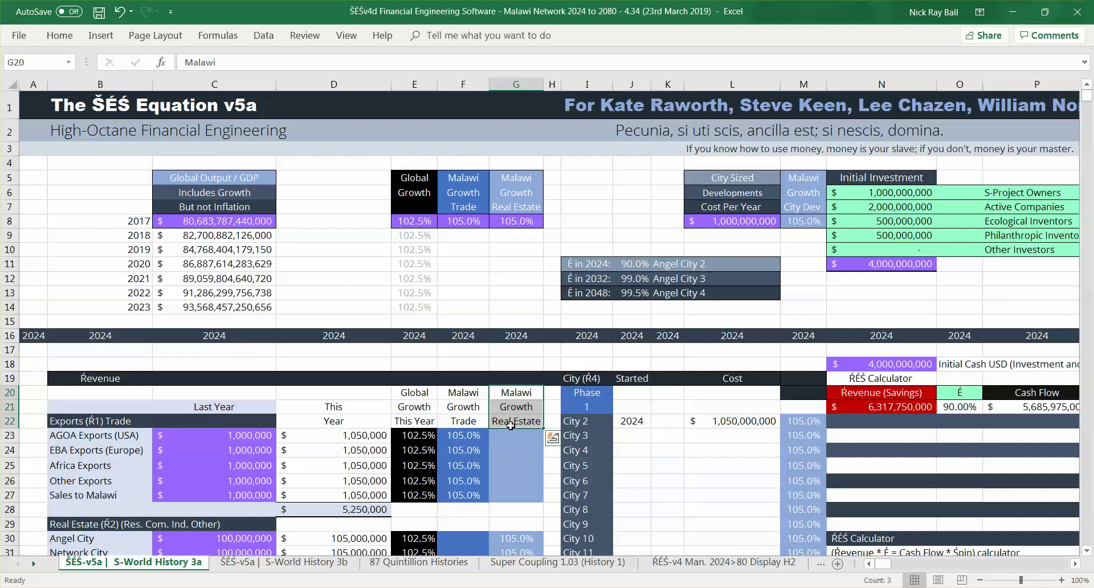
{"action": "left_click", "coordinate": [240, 439]}
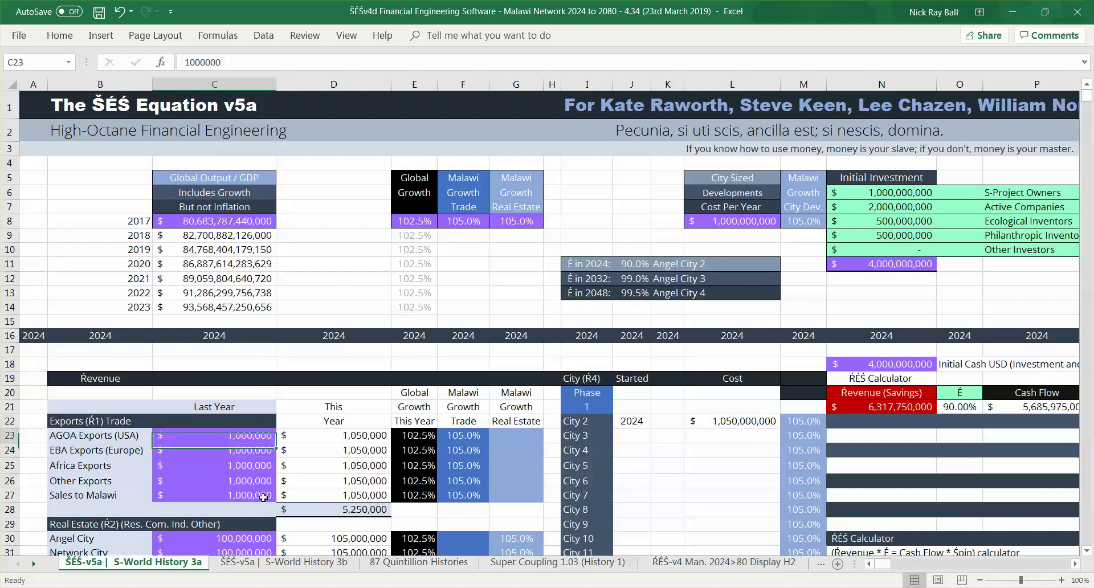
{"action": "key", "text": "Down"}
{"action": "key", "text": "Down"}
{"action": "key", "text": "Down"}
{"action": "key", "text": "Down"}
{"action": "key", "text": "Down"}
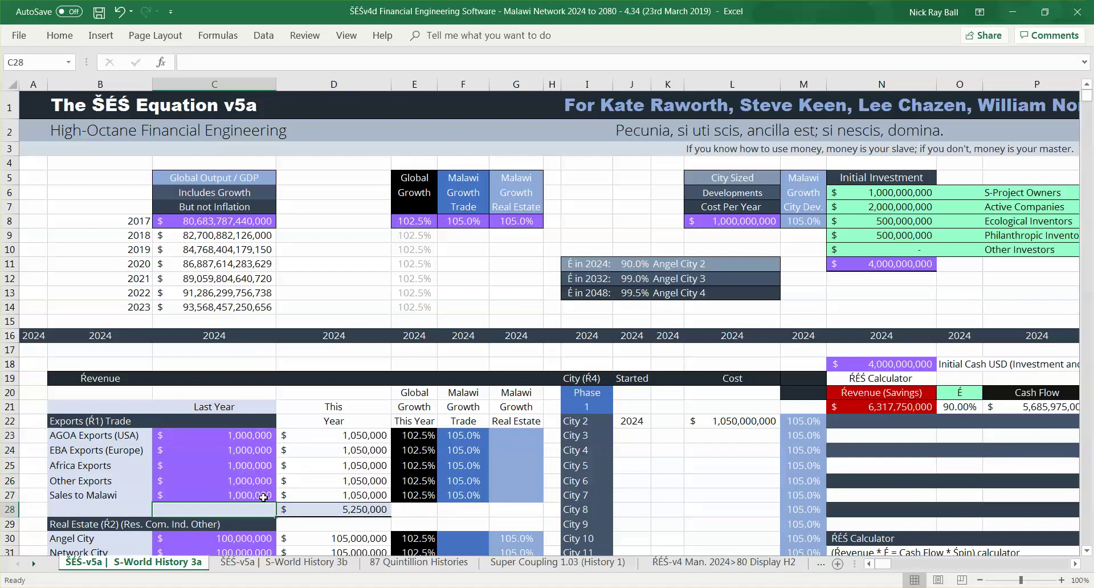
- Recheck the Last Year export inputs in C23:C27 and select the Malawi Trade growth rate in F8
{"action": "key", "text": "Up"}
{"action": "key", "text": "Up"}
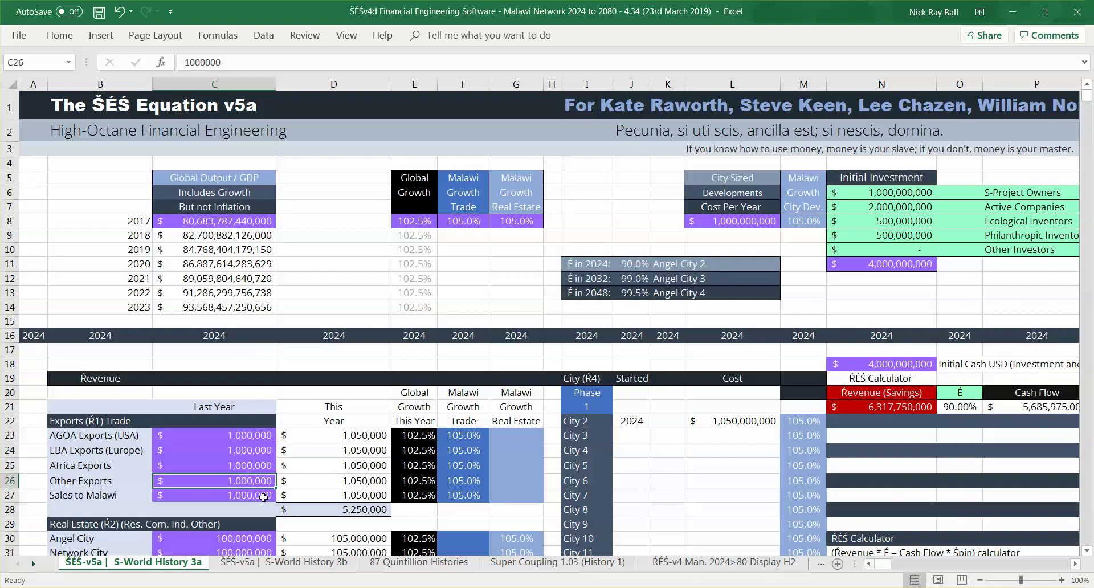
{"action": "key", "text": "Up"}
{"action": "key", "text": "Up"}
{"action": "key", "text": "Up"}
{"action": "key", "text": "Up"}
{"action": "key", "text": "Down"}
{"action": "key", "text": "Down"}
{"action": "key", "text": "Down"}
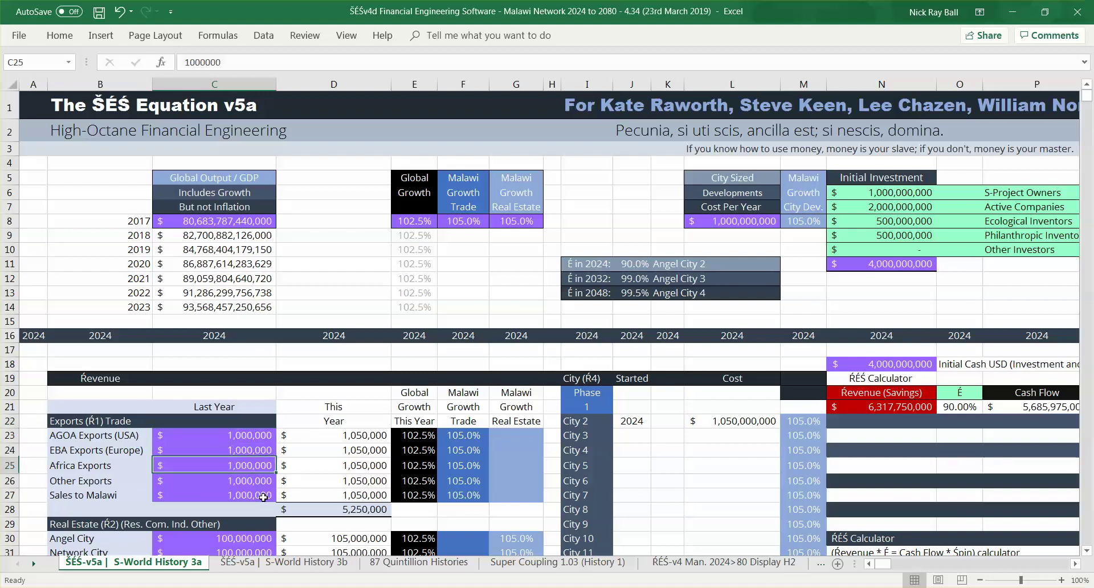
{"action": "key", "text": "Down"}
{"action": "key", "text": "Down"}
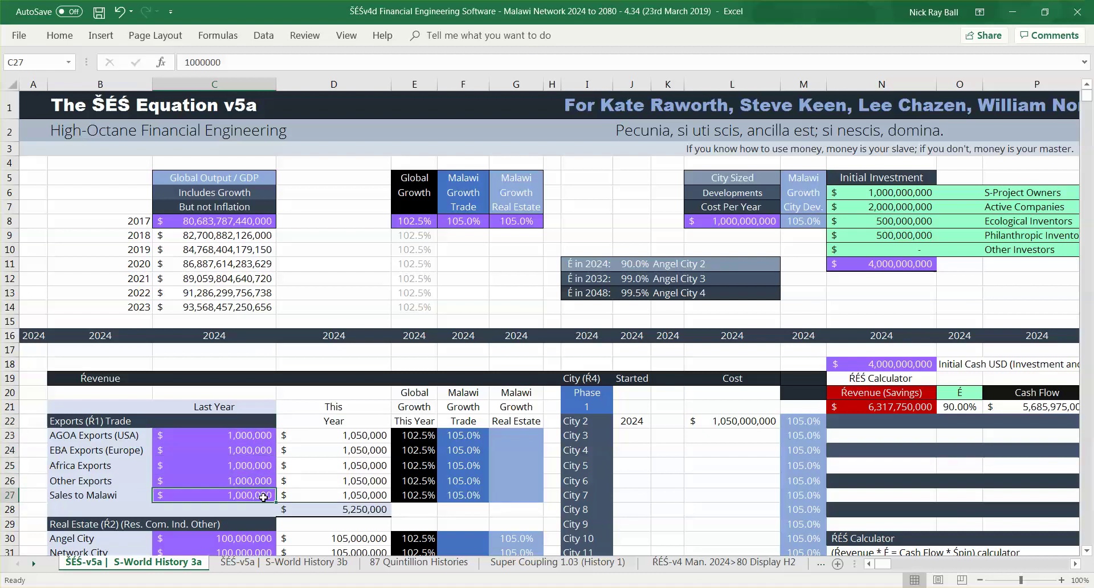
{"action": "left_click", "coordinate": [456, 225]}
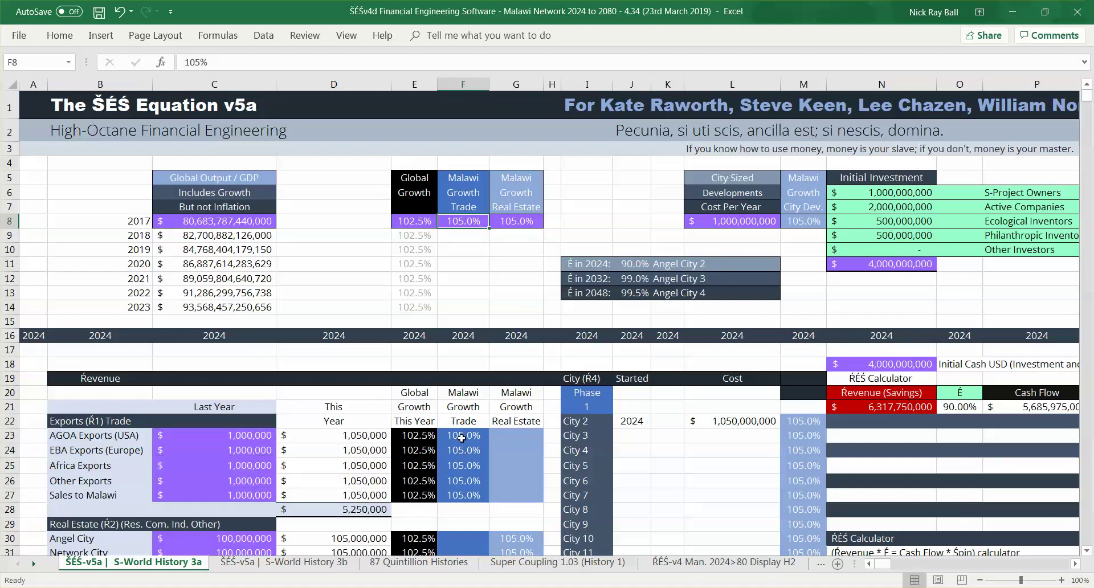
- Review the Malawi Trade growth rates in F23:F27, the AGOA Exports input in C23, and the This Year export formulas from D23 to D28
{"action": "left_click_drag", "start_coordinate": [462, 437], "coordinate": [462, 495]}
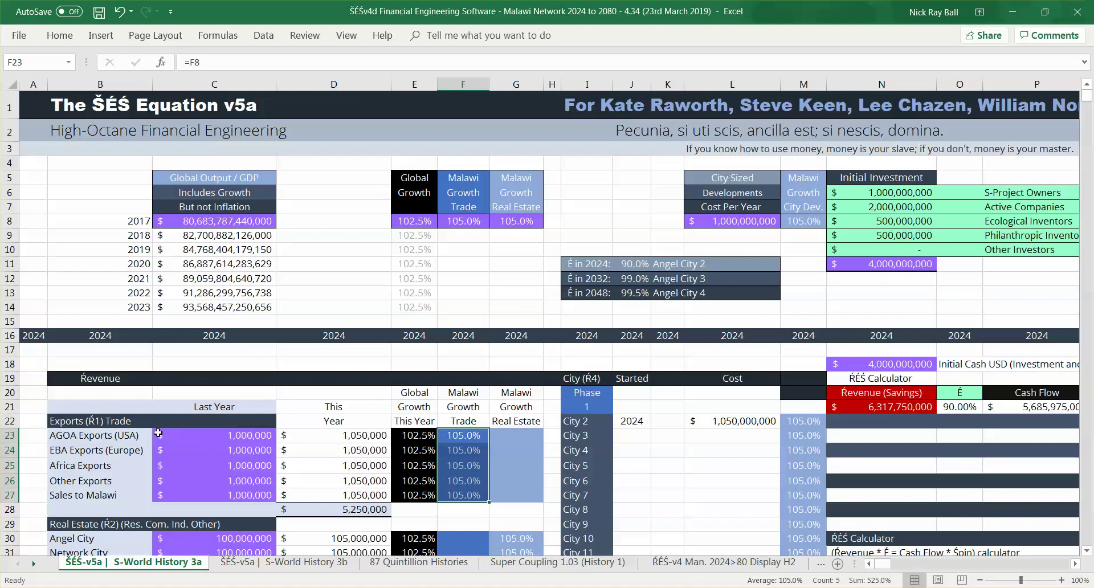
{"action": "left_click", "coordinate": [189, 437]}
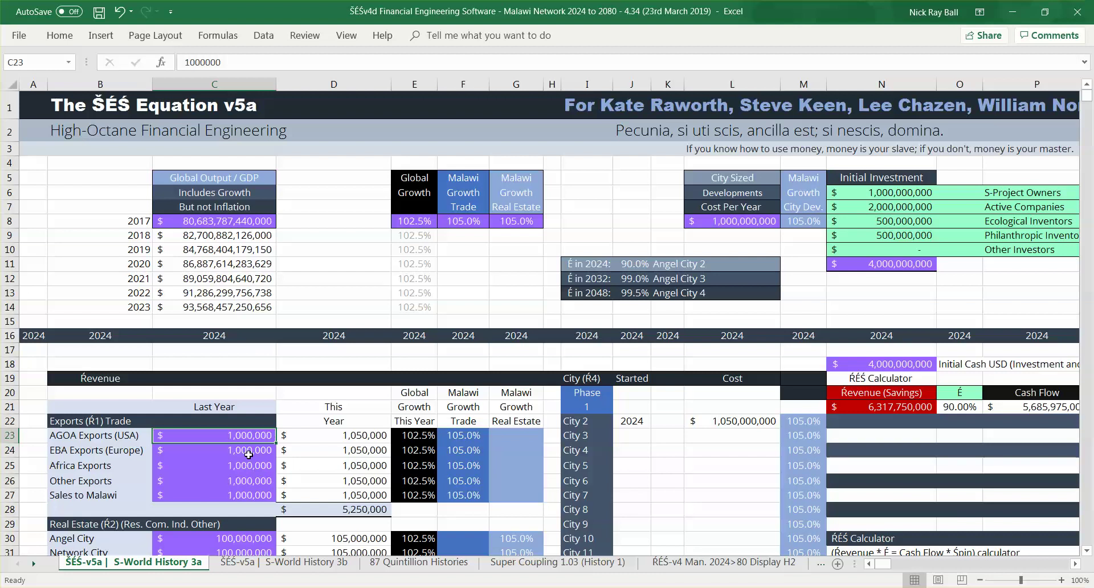
{"action": "key", "text": "Right"}
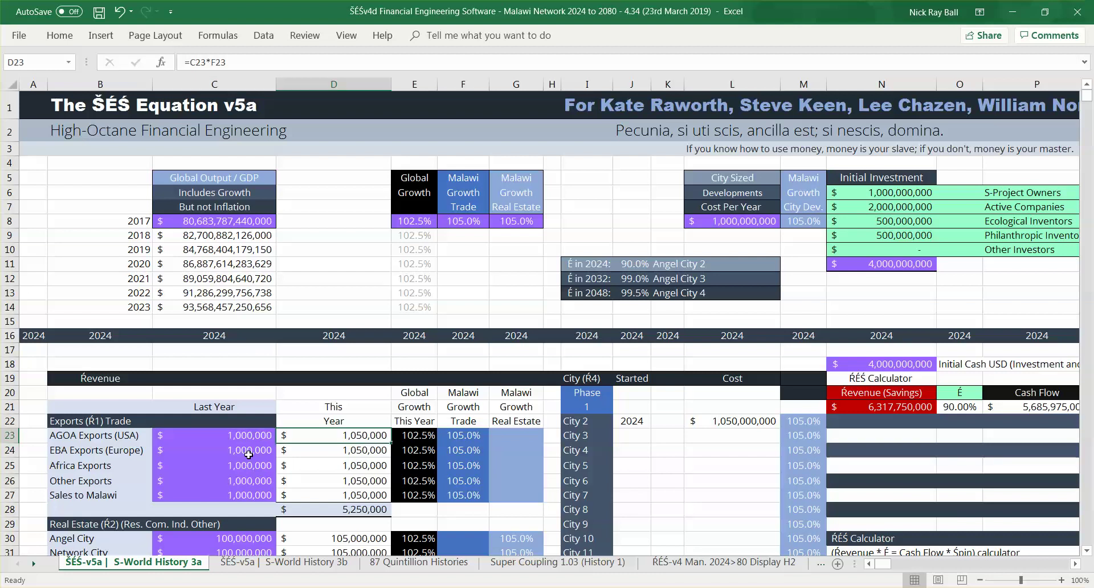
{"action": "key", "text": "Down"}
{"action": "key", "text": "Down"}
{"action": "key", "text": "Down"}
{"action": "key", "text": "Down"}
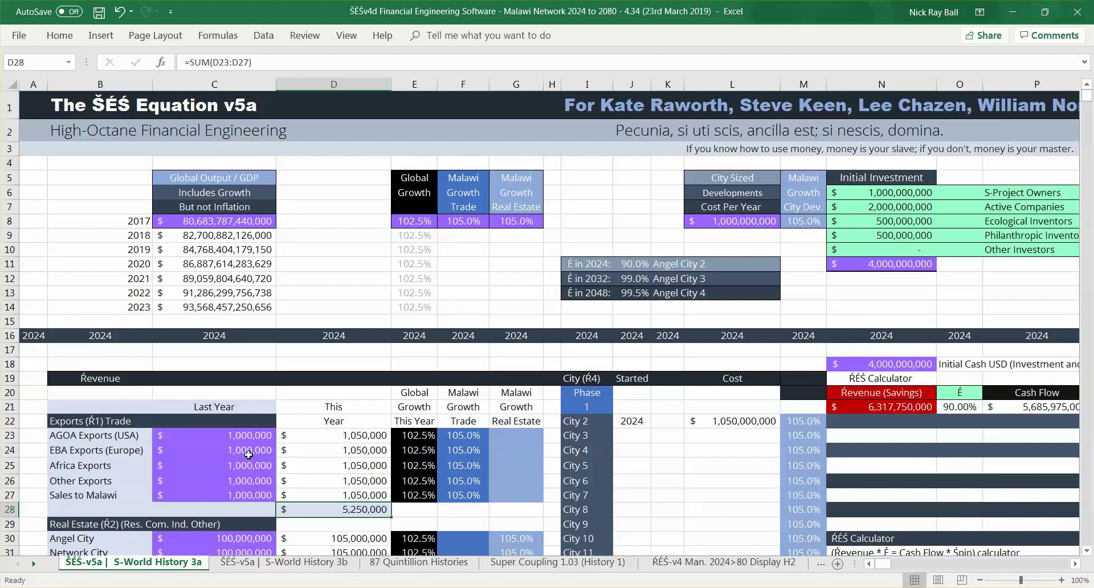
- Look through the This Year column down to D36 and return to the Angel City formula in D30
{"action": "key", "text": "Down"}
{"action": "key", "text": "Down"}
{"action": "key", "text": "Down"}
{"action": "key", "text": "Down"}
{"action": "key", "text": "Down"}
{"action": "key", "text": "Down"}
{"action": "key", "text": "Down"}
{"action": "key", "text": "Down"}
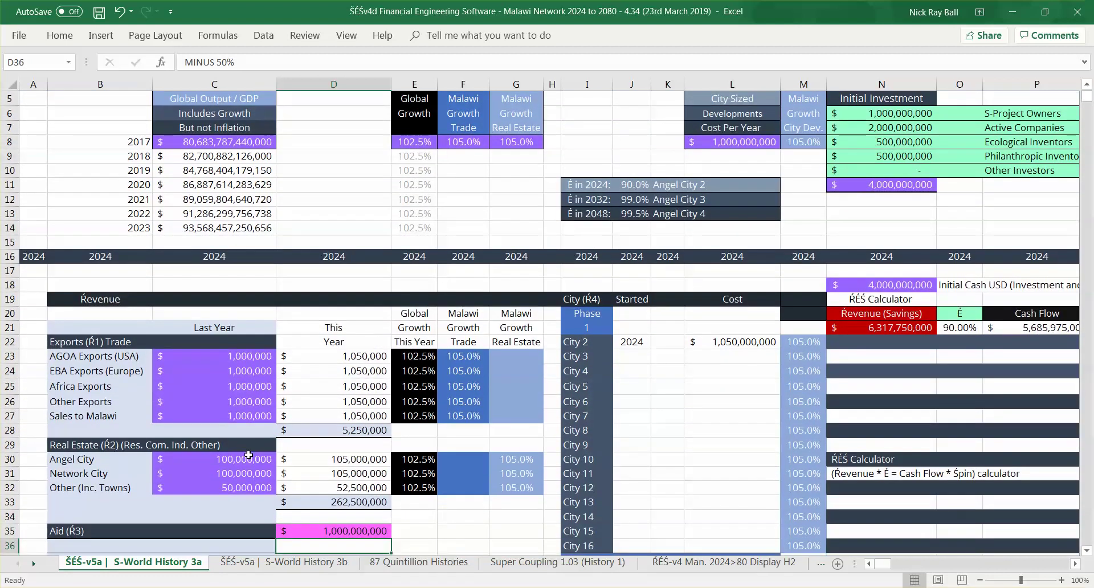
{"action": "key", "text": "Up"}
{"action": "key", "text": "Up"}
{"action": "key", "text": "Up"}
{"action": "key", "text": "Up"}
{"action": "key", "text": "Up"}
{"action": "key", "text": "Up"}
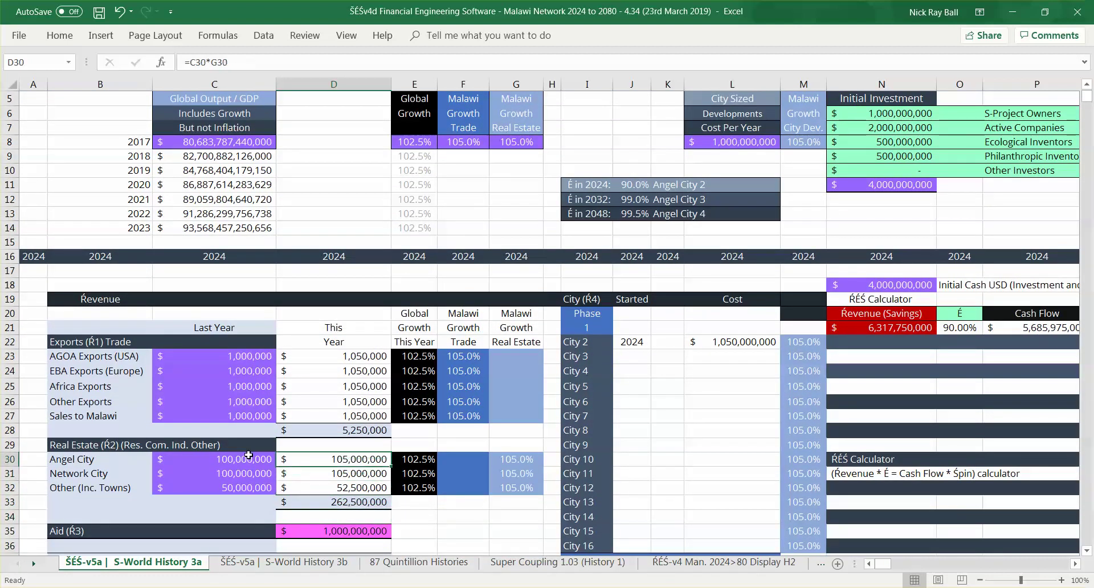
- Review the real estate labels in B30:B32 against their Last Year inputs in C30:C32, ending at the Angel City input in C30
{"action": "key", "text": "Left"}
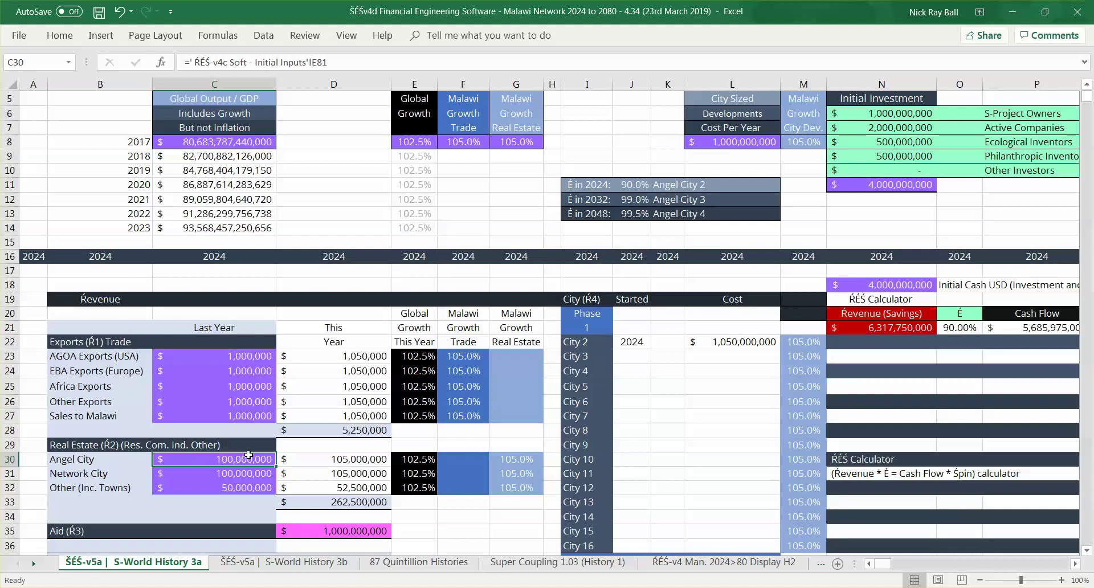
{"action": "key", "text": "Down"}
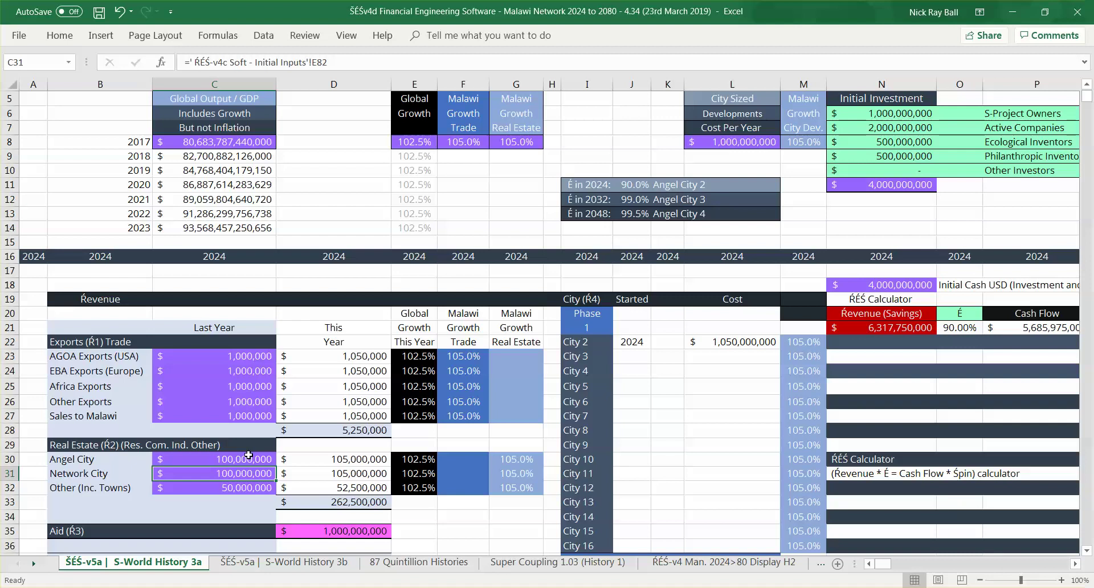
{"action": "key", "text": "Up"}
{"action": "key", "text": "Left"}
{"action": "key", "text": "Right"}
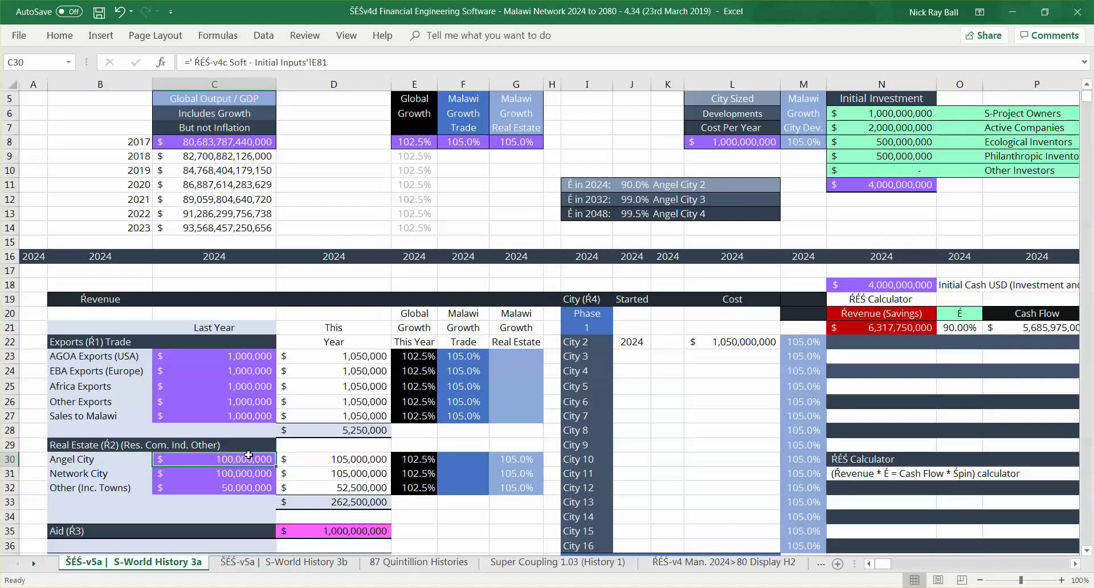
{"action": "key", "text": "Left"}
{"action": "key", "text": "Down"}
{"action": "key", "text": "Right"}
{"action": "key", "text": "Left"}
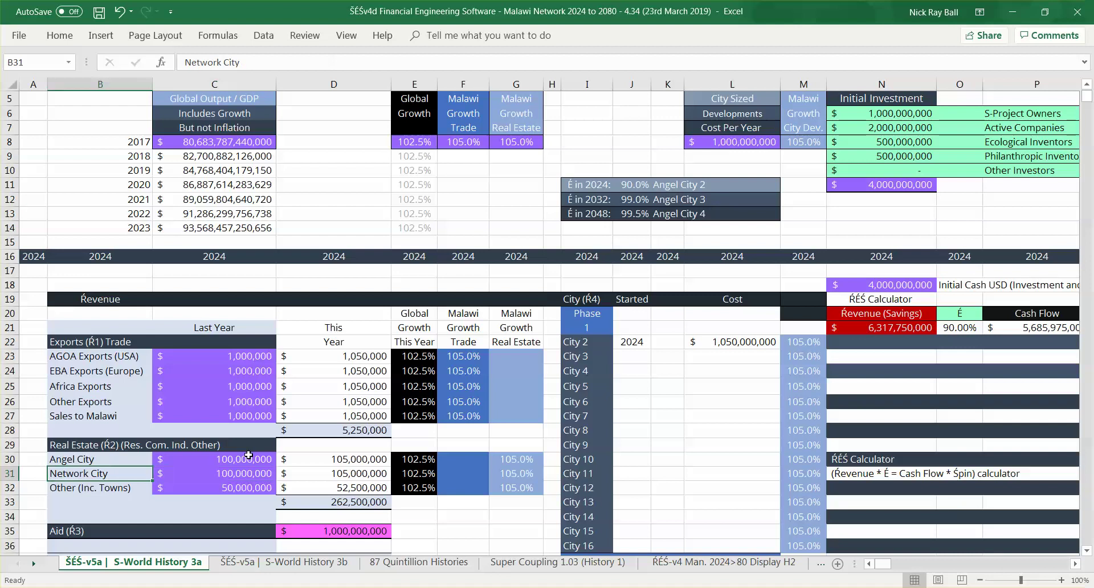
{"action": "key", "text": "Down"}
{"action": "key", "text": "Right"}
{"action": "key", "text": "Up"}
{"action": "key", "text": "Up"}
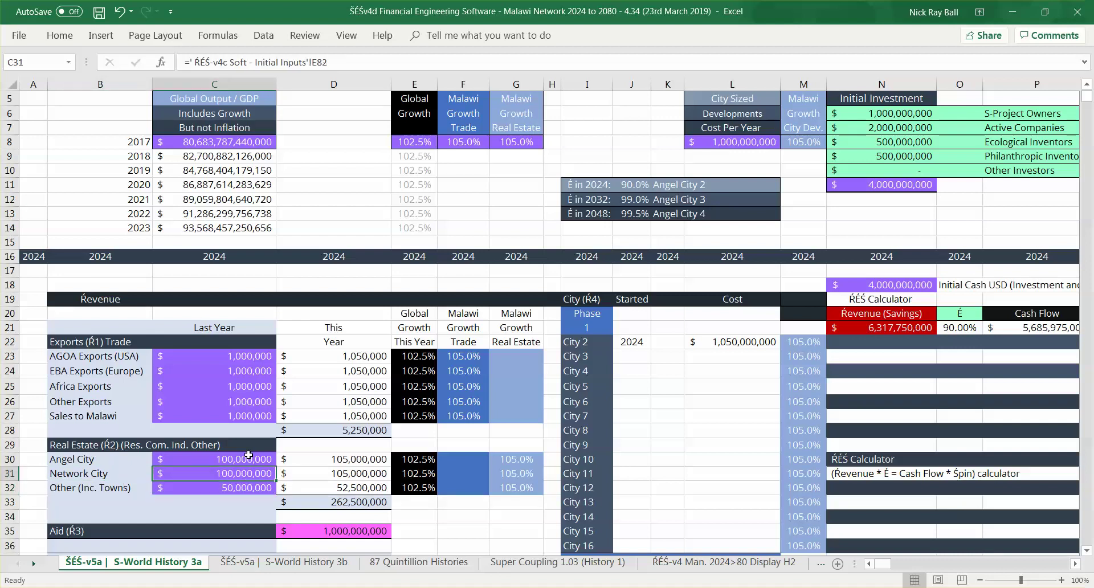
{"action": "key", "text": "Left"}
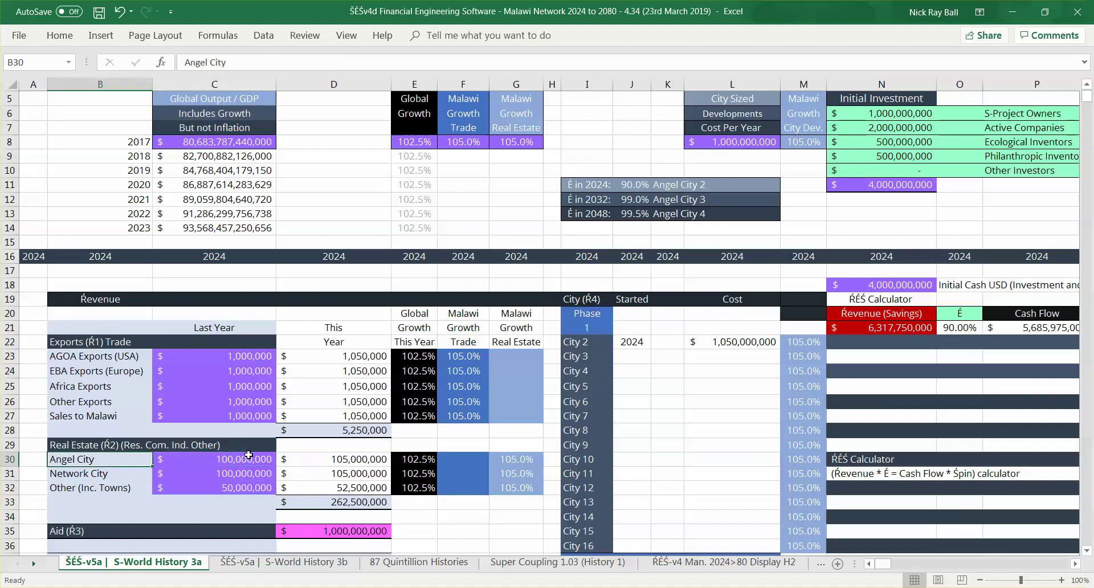
{"action": "key", "text": "Right"}
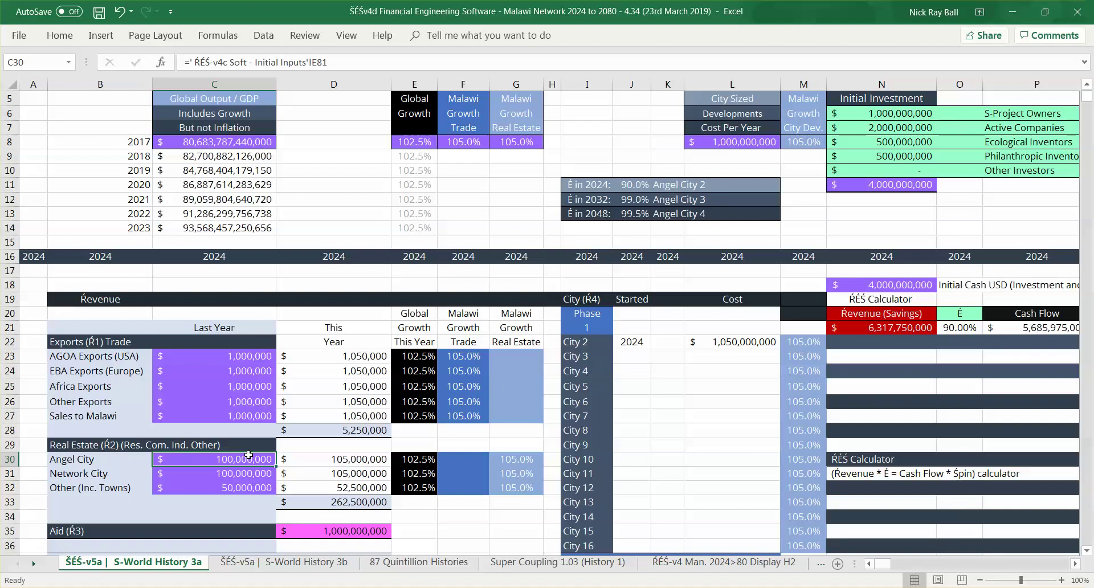
- Compare Angel City's Last Year input in C30 with its This Year formula in D30
{"action": "key", "text": "Right"}
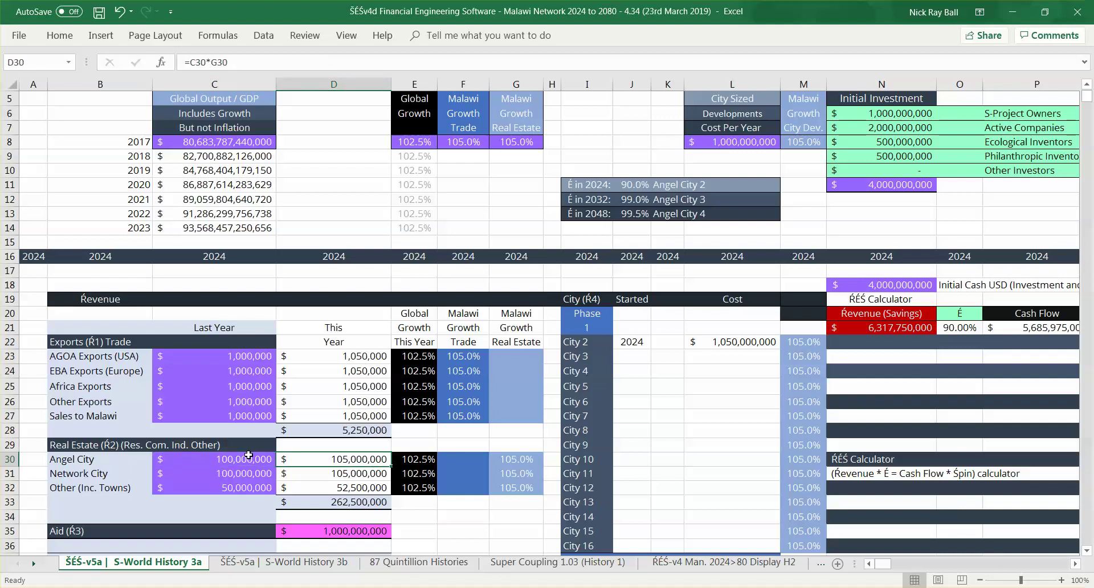
{"action": "key", "text": "Left"}
{"action": "key", "text": "Right"}
{"action": "key", "text": "Left"}
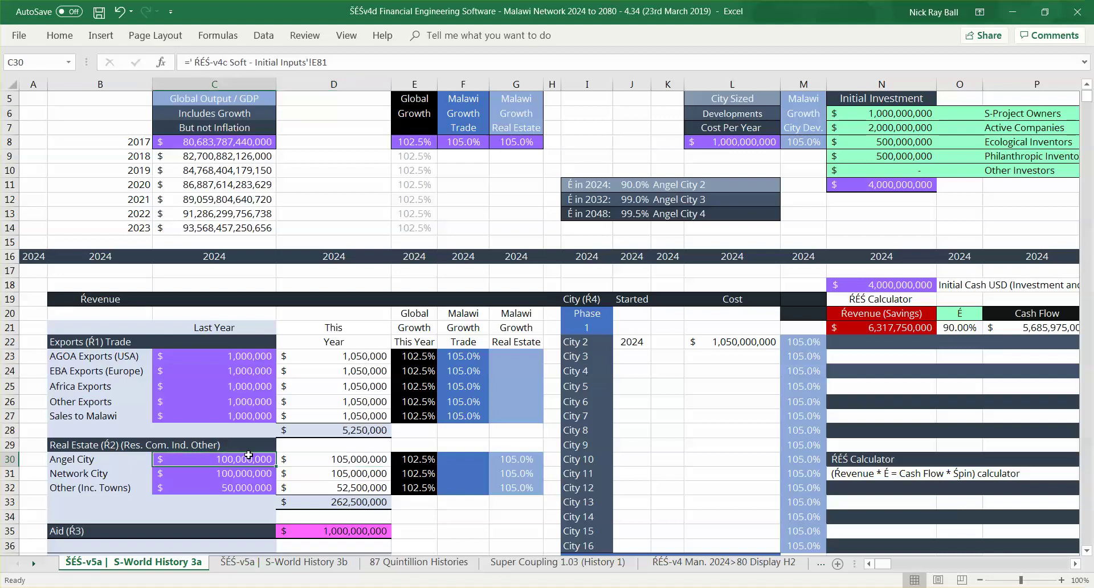
{"action": "key", "text": "Right"}
{"action": "key", "text": "Left"}
- Check the Last Year inputs for Network City and Other (Inc. Towns) in C31:C32, and the This Year formula in D32
{"action": "key", "text": "Down"}
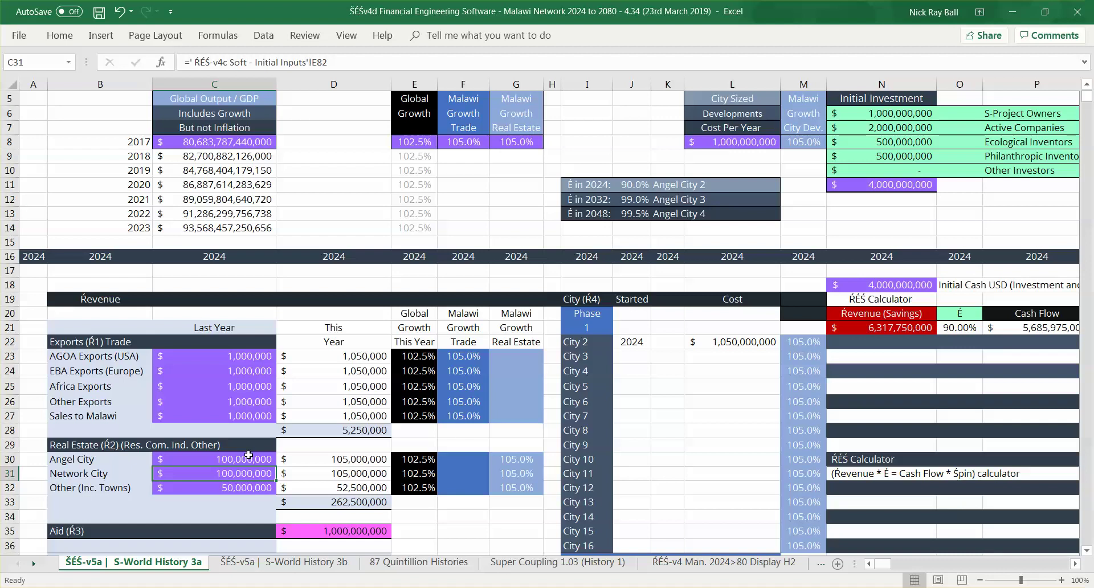
{"action": "key", "text": "Down"}
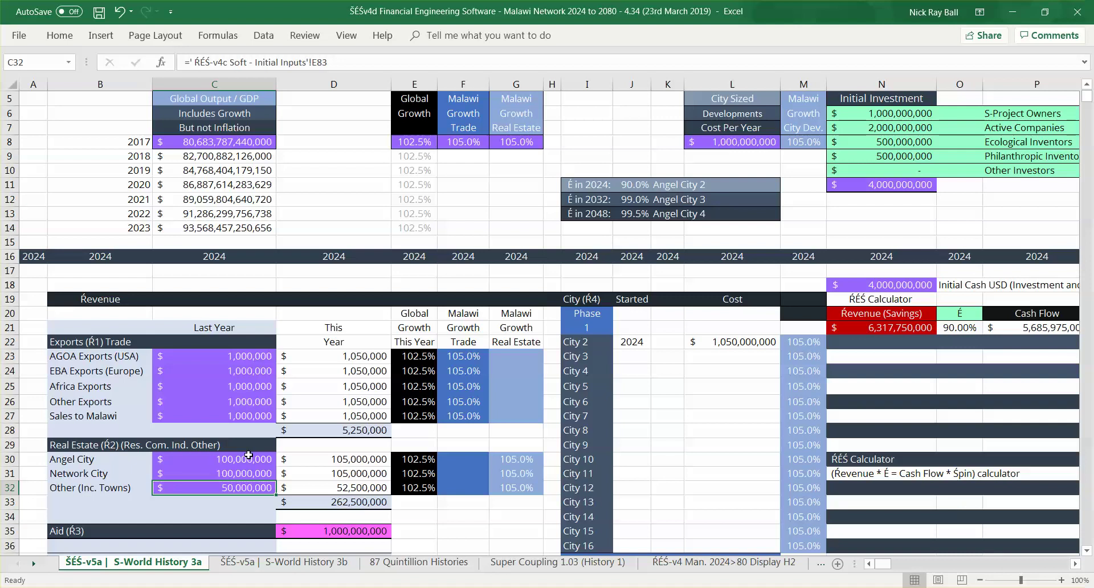
{"action": "key", "text": "Left"}
{"action": "key", "text": "Right"}
{"action": "key", "text": "Right"}
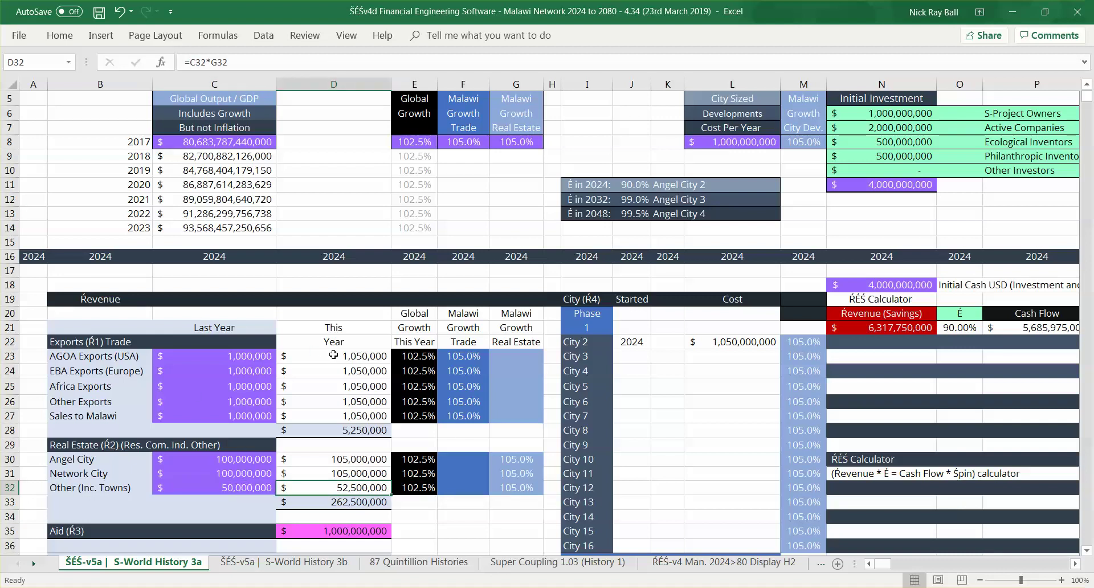
- Check the This Year export subtotal in D28 and real estate subtotal in D33, and select the Other (Inc. Towns) label in B32
{"action": "left_click", "coordinate": [346, 430]}
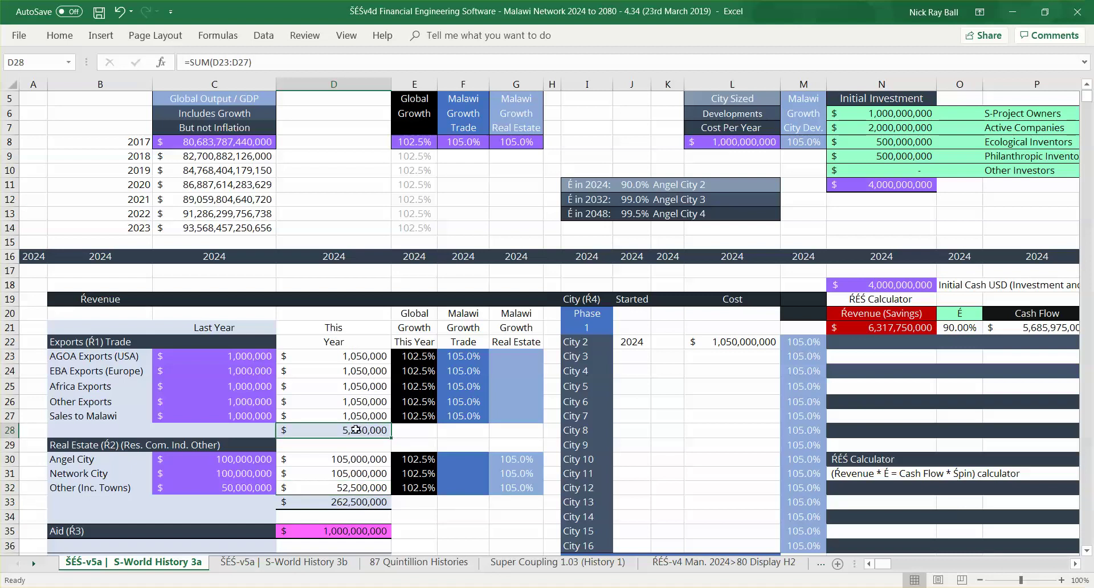
{"action": "left_click", "coordinate": [341, 503]}
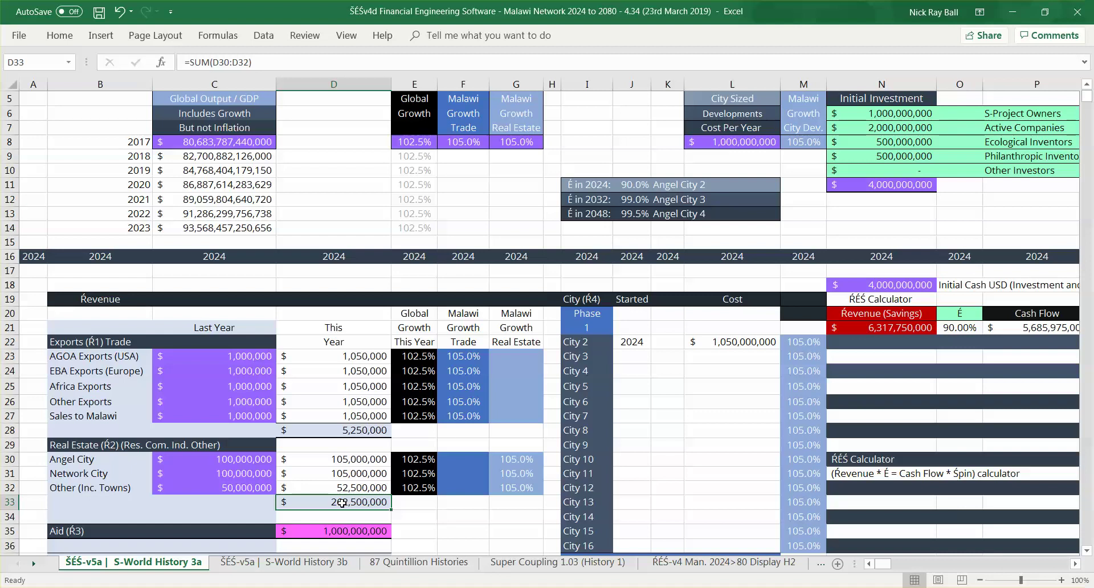
{"action": "left_click", "coordinate": [121, 488]}
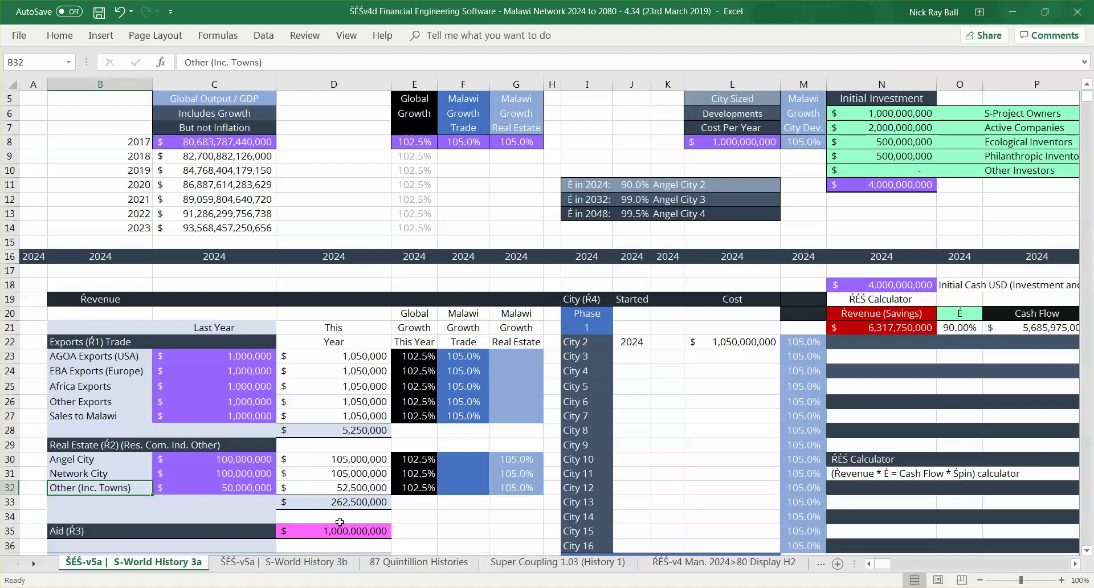
- Examine the Aid amount in D35 and the revenue Total formula in D37
{"action": "left_click", "coordinate": [315, 534]}
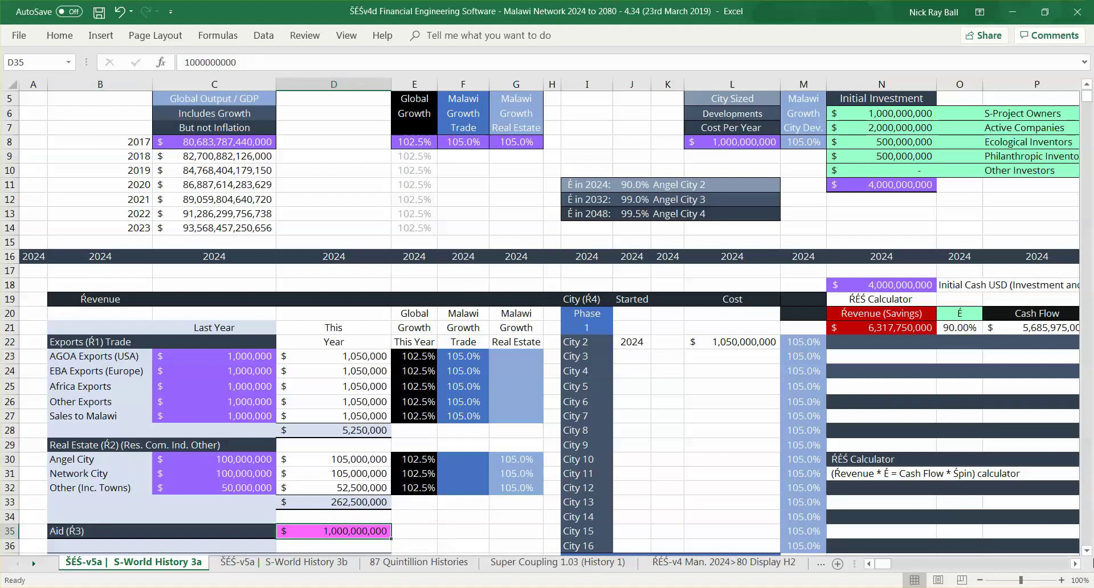
{"action": "scroll", "coordinate": [1086, 550], "scroll_direction": "down", "scroll_amount": 6}
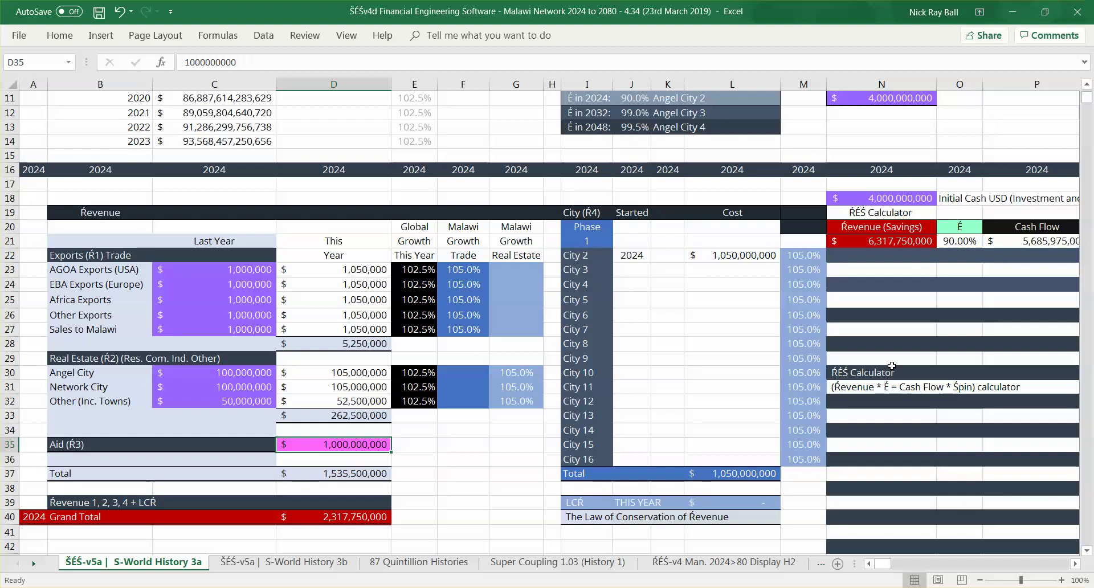
{"action": "key", "text": "Down"}
{"action": "key", "text": "Down"}
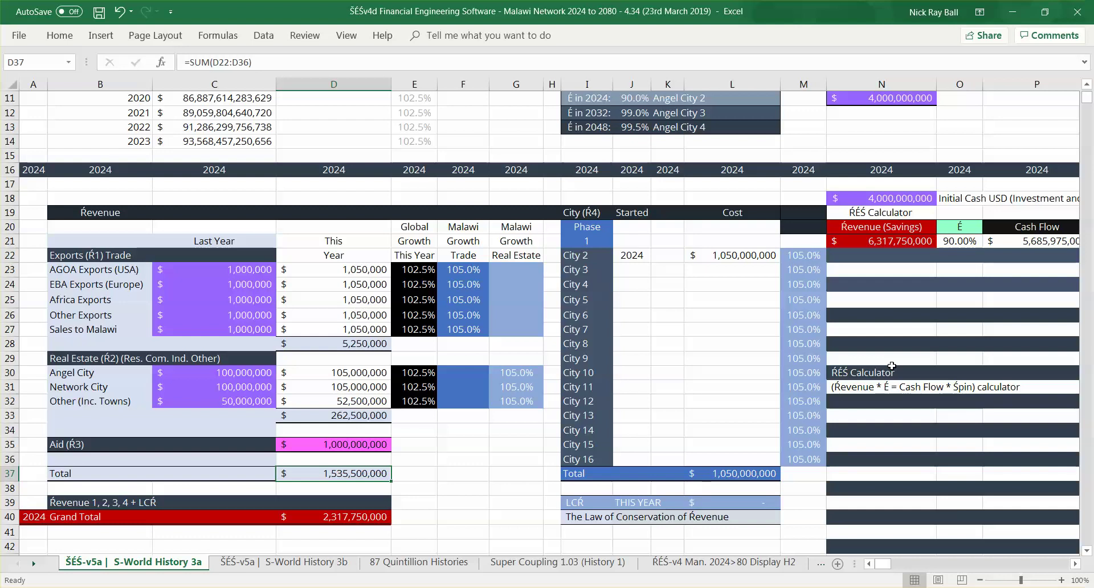
- Check the City 2 cost formula in L22 and go through the city list from City 2 in I22 to City 16 in I36
{"action": "left_click", "coordinate": [711, 262]}
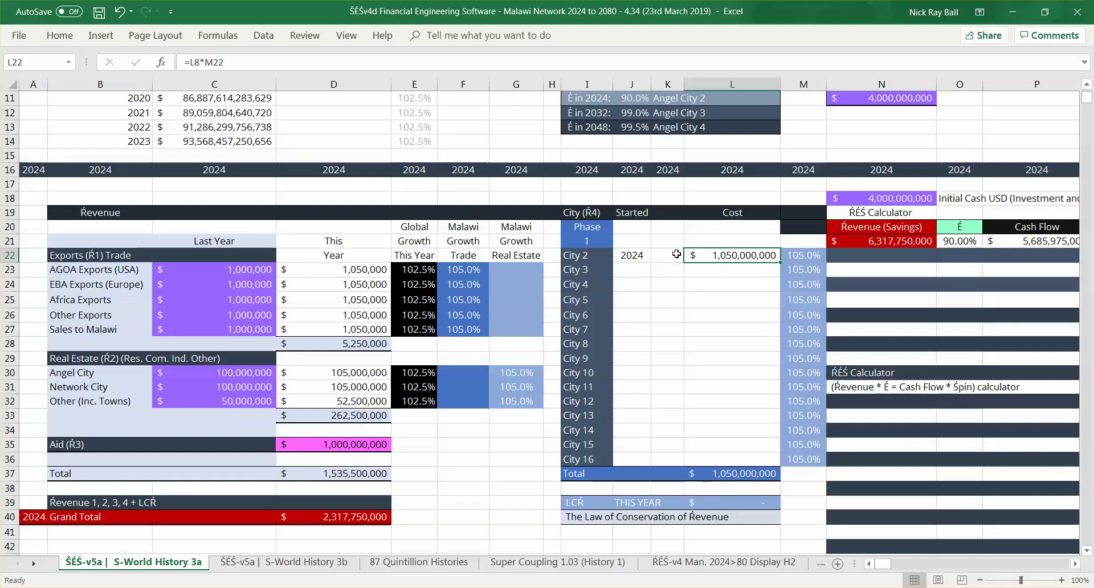
{"action": "left_click", "coordinate": [593, 257]}
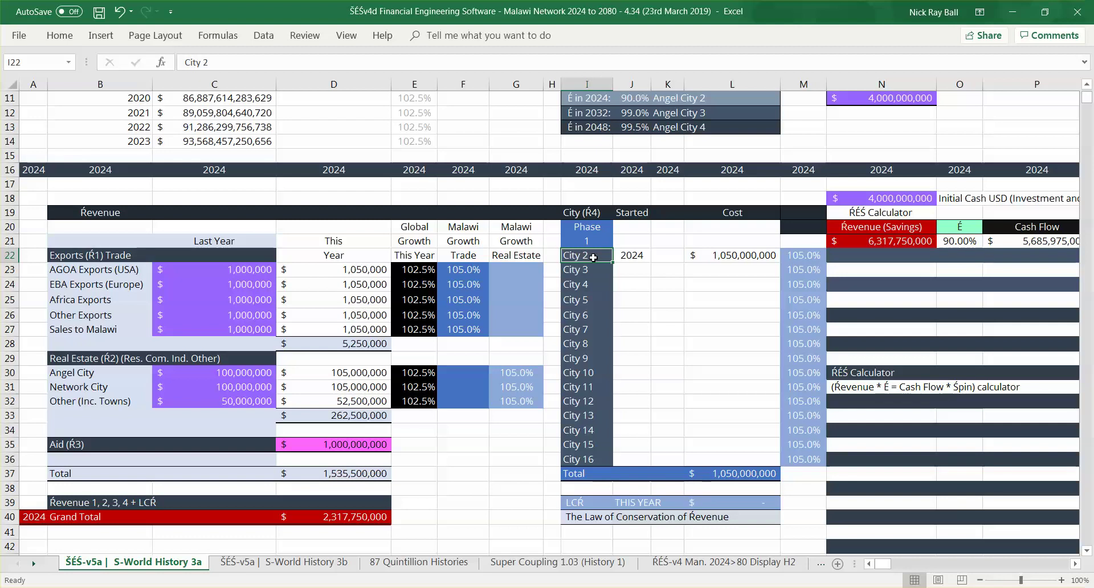
{"action": "key", "text": "Down"}
{"action": "key", "text": "Down"}
{"action": "key", "text": "Down"}
{"action": "key", "text": "Down"}
{"action": "key", "text": "Down"}
{"action": "key", "text": "Down"}
{"action": "key", "text": "Down"}
{"action": "key", "text": "Down"}
{"action": "key", "text": "Down"}
{"action": "key", "text": "Down"}
{"action": "key", "text": "Down"}
{"action": "key", "text": "Down"}
{"action": "key", "text": "Down"}
{"action": "key", "text": "Down"}
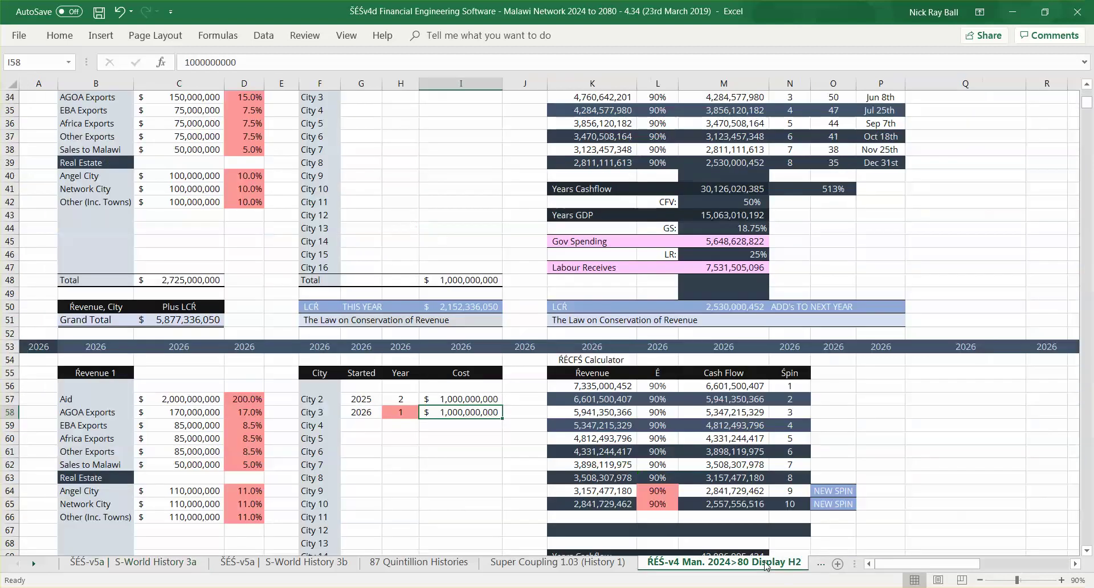
- View the ŔÉŚ-v4 Man. 2024>80 Display H2 sheet, return to ŠÉŚ-v5a | S-World History 3a, and select City 2 in I22
{"action": "left_click", "coordinate": [766, 564]}
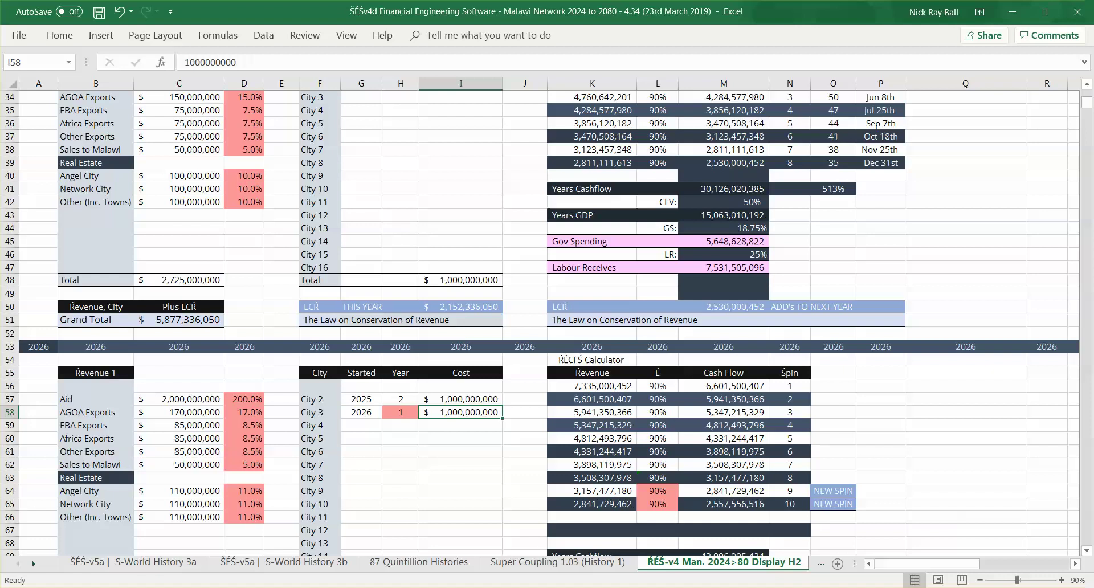
{"action": "left_click", "coordinate": [105, 563]}
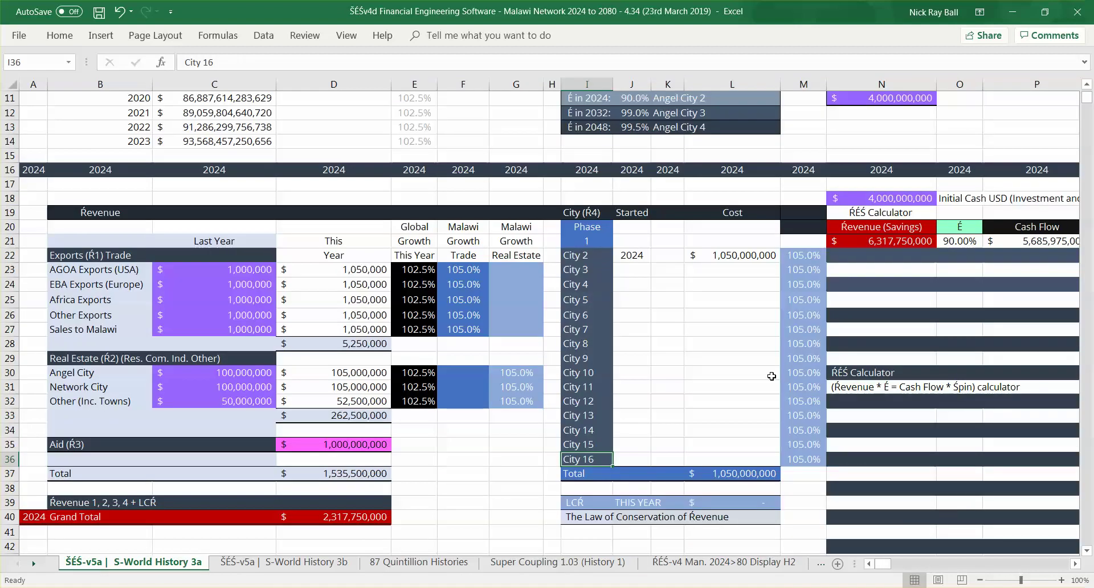
{"action": "left_click", "coordinate": [584, 255]}
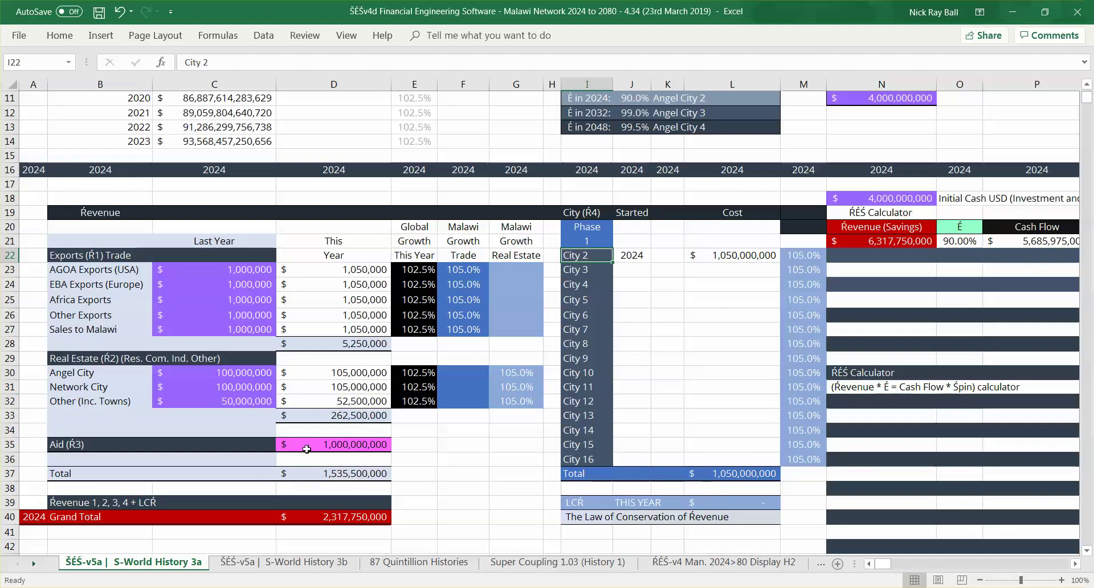
- Highlight the Last Year real estate inputs from C30 down, and point out City 2, City 3 and City 4 in I22:I24
{"action": "left_click_drag", "start_coordinate": [193, 372], "coordinate": [194, 400]}
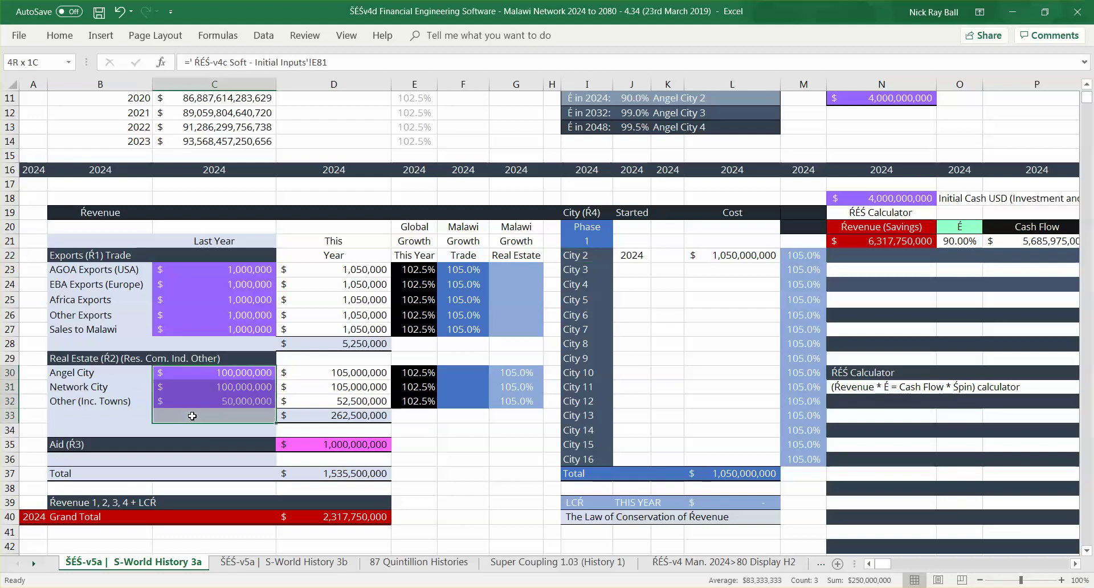
{"action": "left_click", "coordinate": [610, 254]}
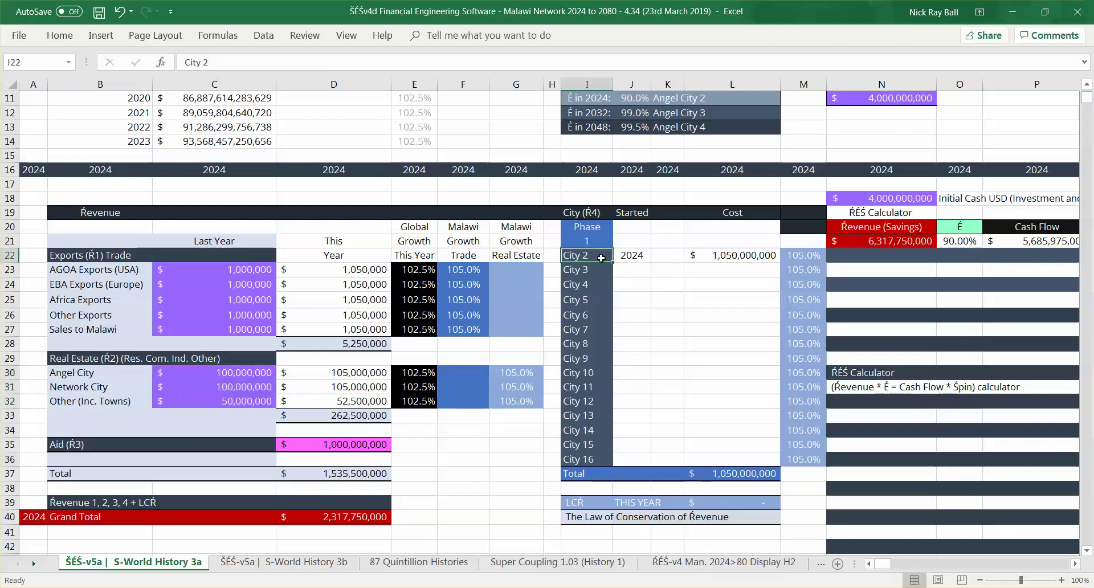
{"action": "left_click", "coordinate": [590, 275]}
{"action": "left_click", "coordinate": [590, 284]}
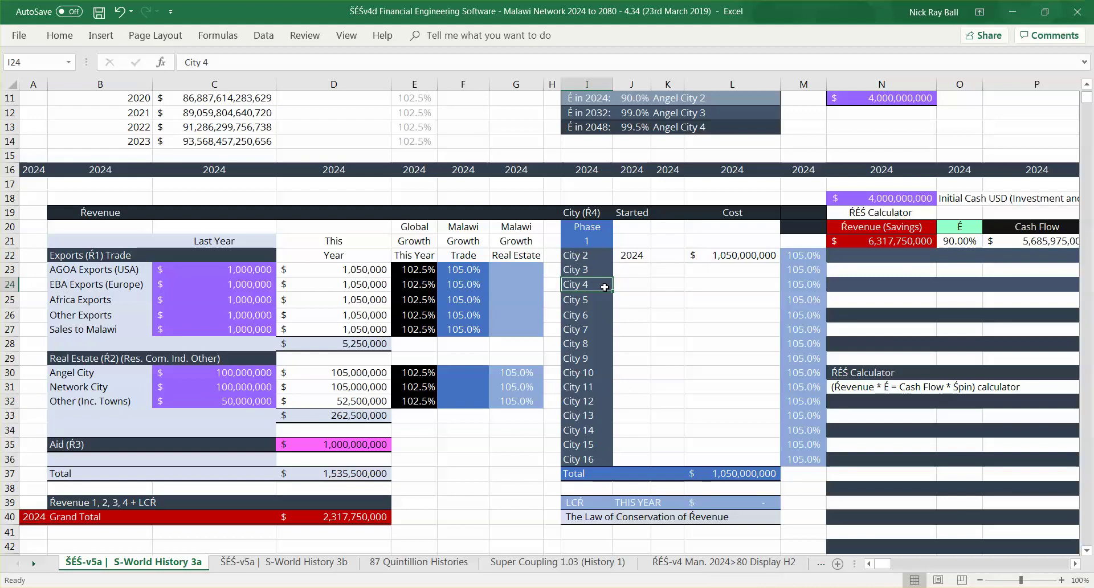
- Point out the É settings for 2032 and 2048 in I12:I13, above the city table
{"action": "left_click", "coordinate": [1086, 85]}
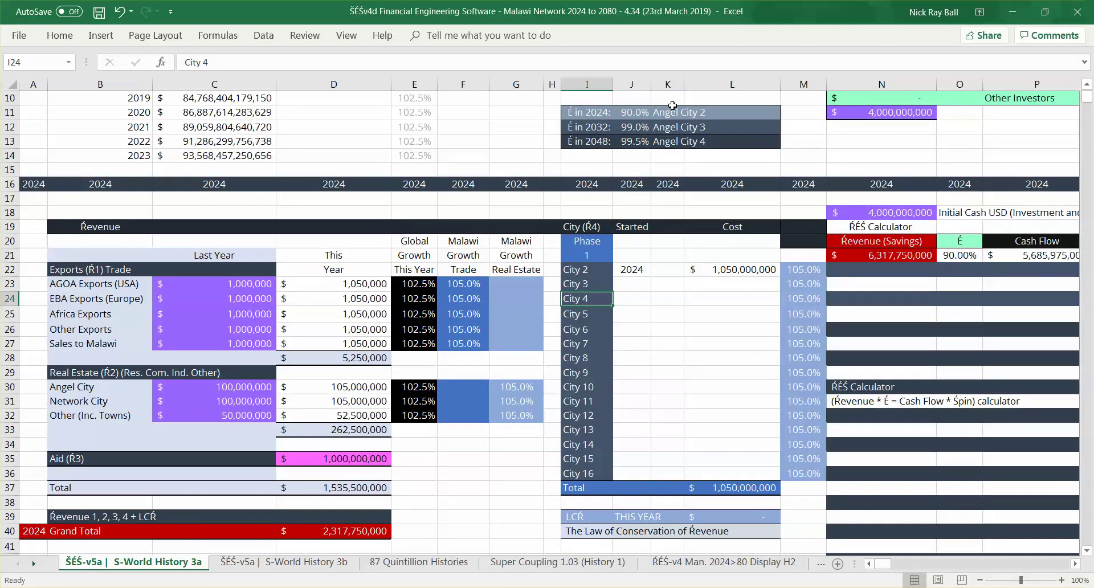
{"action": "left_click", "coordinate": [602, 128]}
{"action": "left_click", "coordinate": [591, 146]}
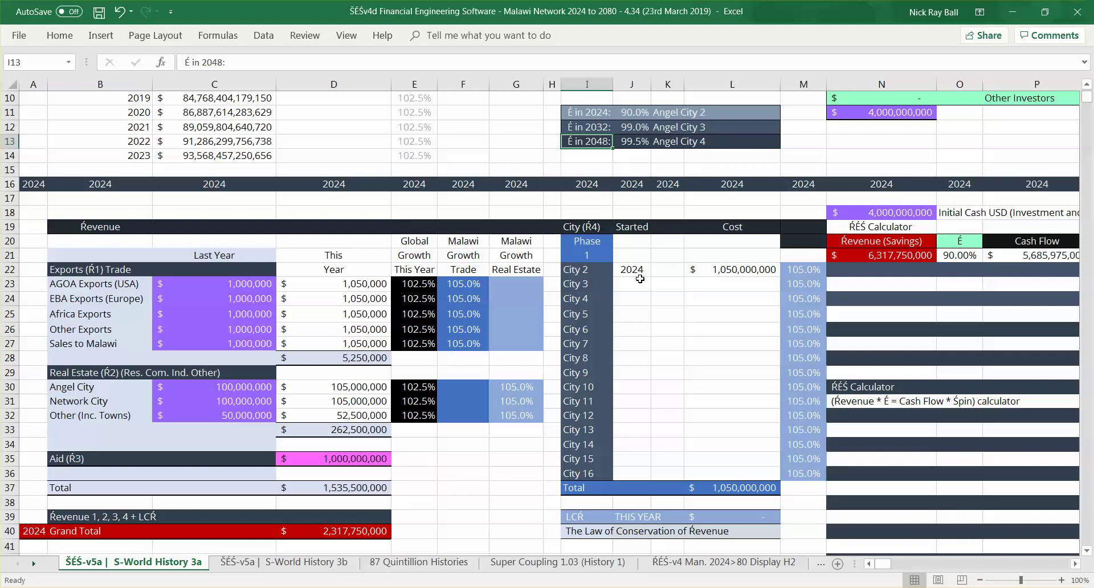
- Check the City 2 development cost in L22 and the city total formula in L37
{"action": "left_click", "coordinate": [729, 270]}
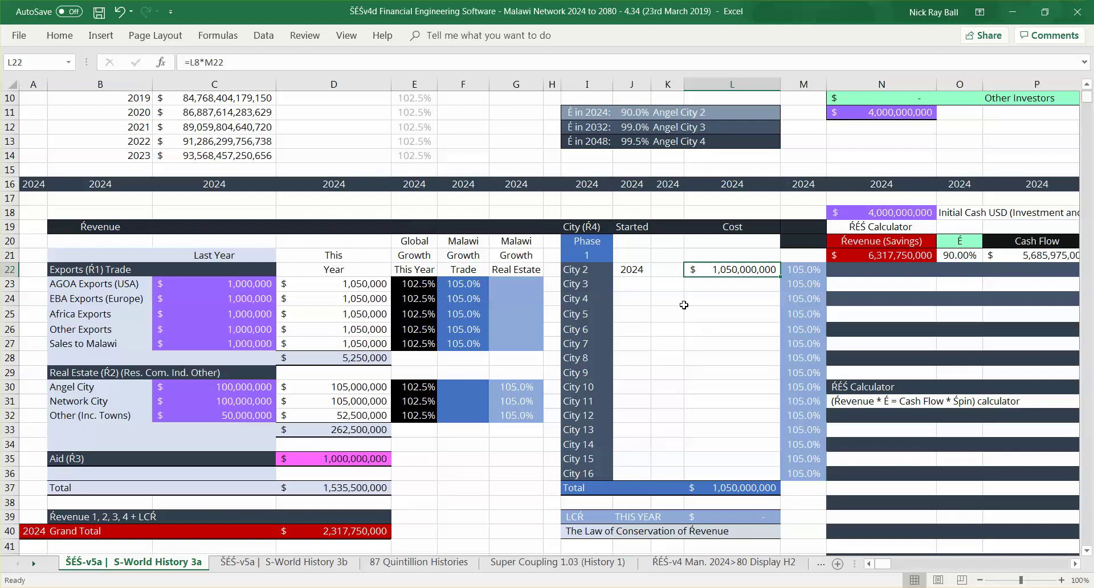
{"action": "left_click", "coordinate": [725, 298]}
{"action": "left_click", "coordinate": [707, 272]}
{"action": "left_click", "coordinate": [741, 489]}
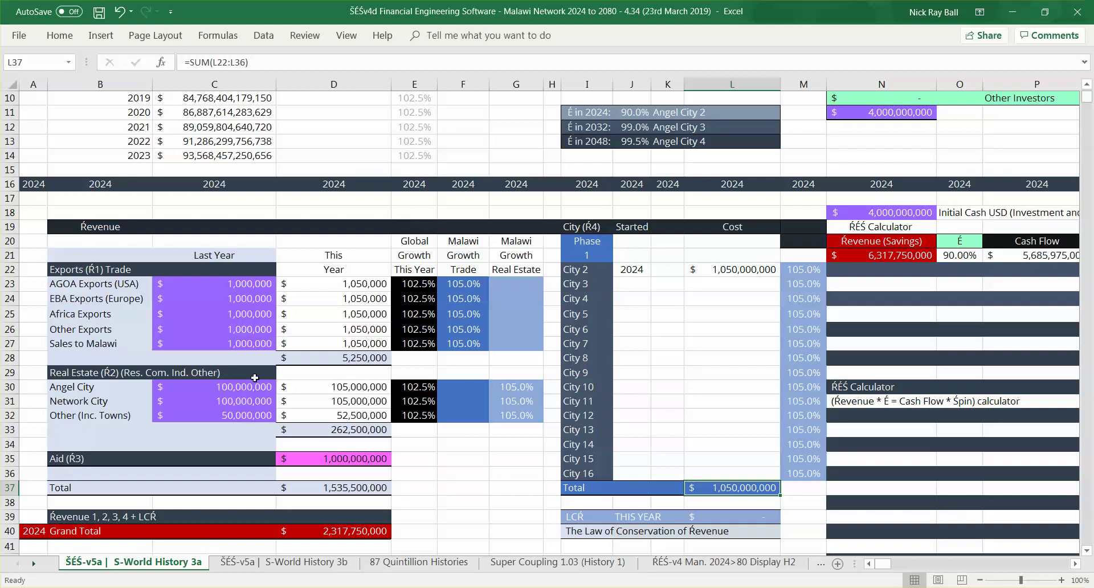
- Point out the 2024 revenue components: exports subtotal D28, real estate D33 with inputs C30:C32, aid D35, and the LCŔ row I39:L39
{"action": "left_click", "coordinate": [372, 363]}
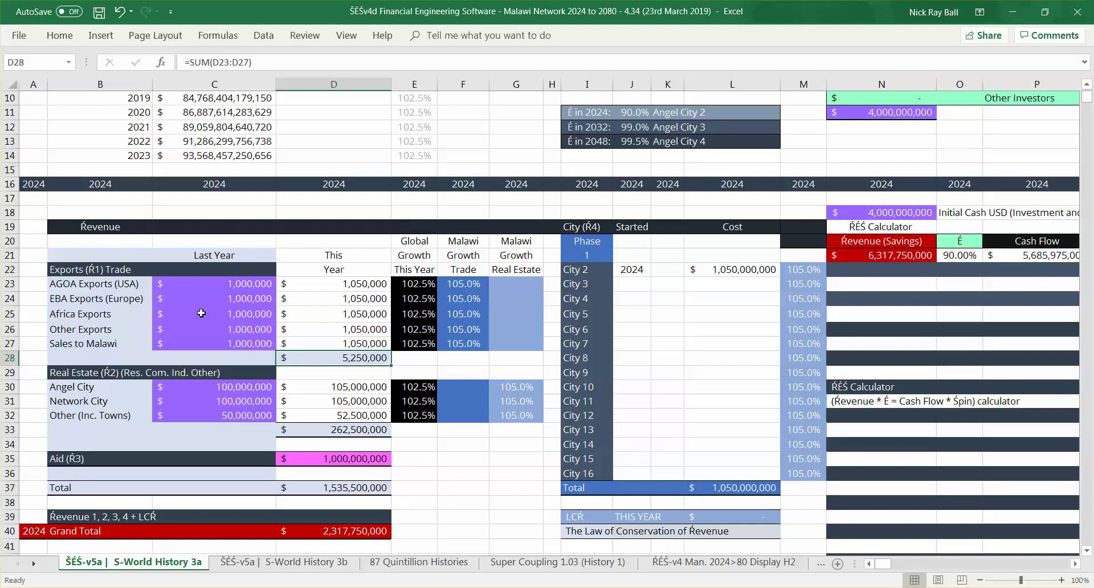
{"action": "left_click", "coordinate": [370, 429]}
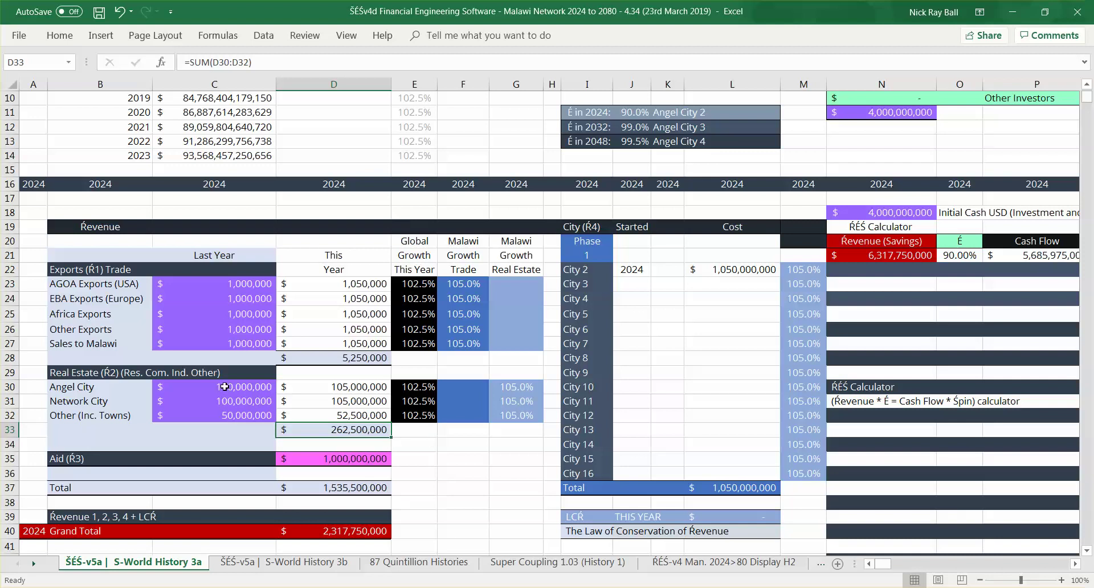
{"action": "left_click_drag", "start_coordinate": [225, 387], "coordinate": [222, 416]}
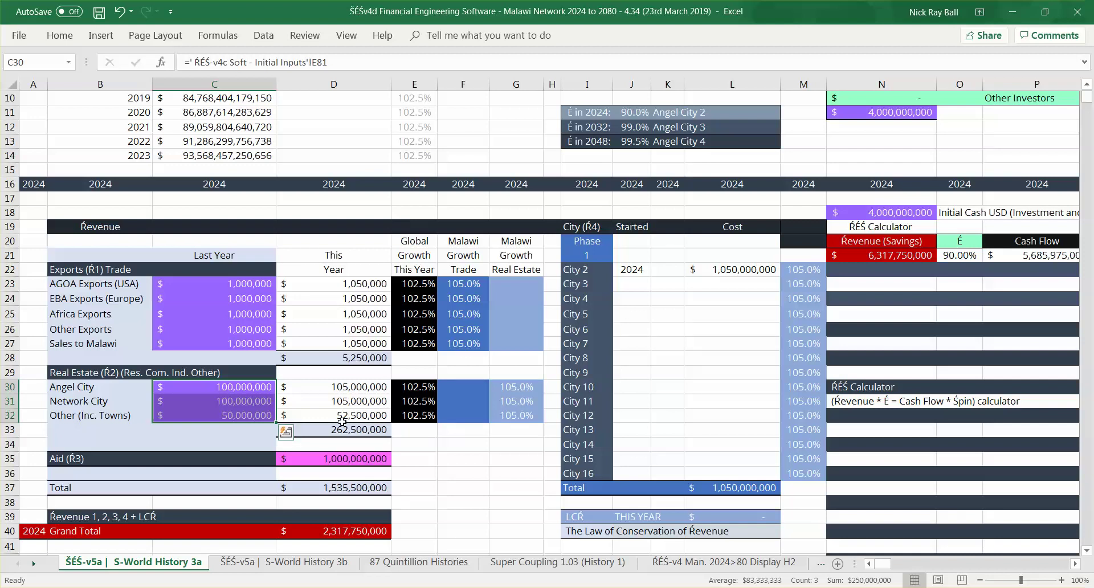
{"action": "left_click", "coordinate": [349, 456]}
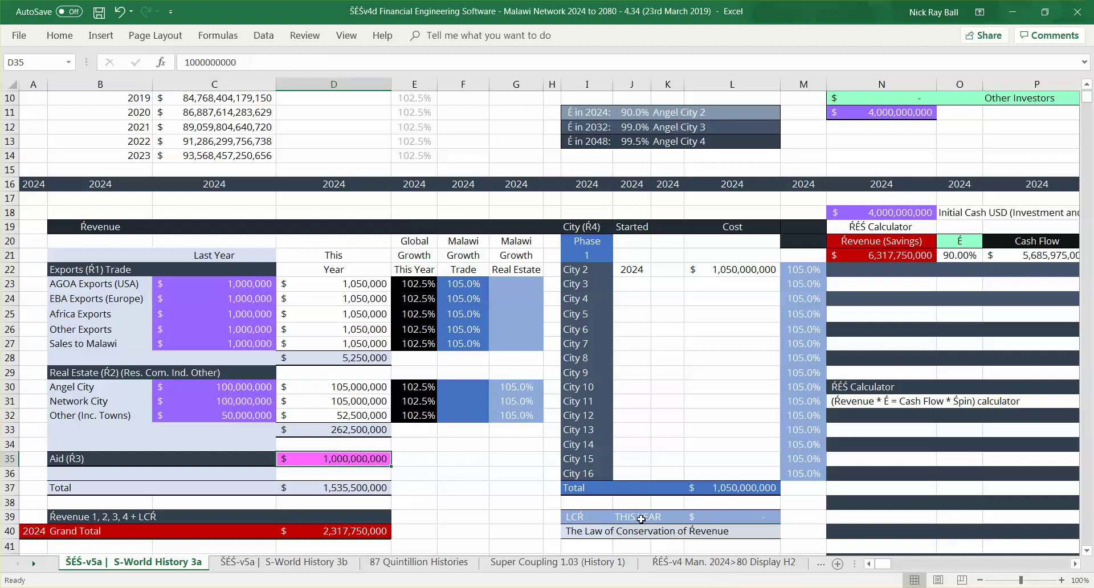
{"action": "left_click_drag", "start_coordinate": [578, 517], "coordinate": [770, 517]}
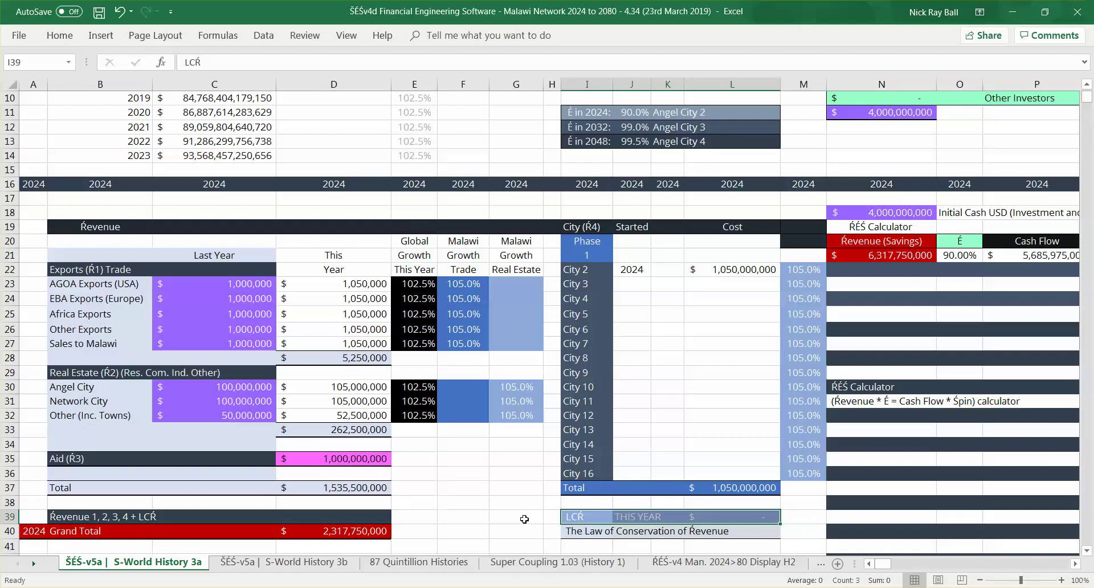
{"action": "left_click", "coordinate": [524, 519]}
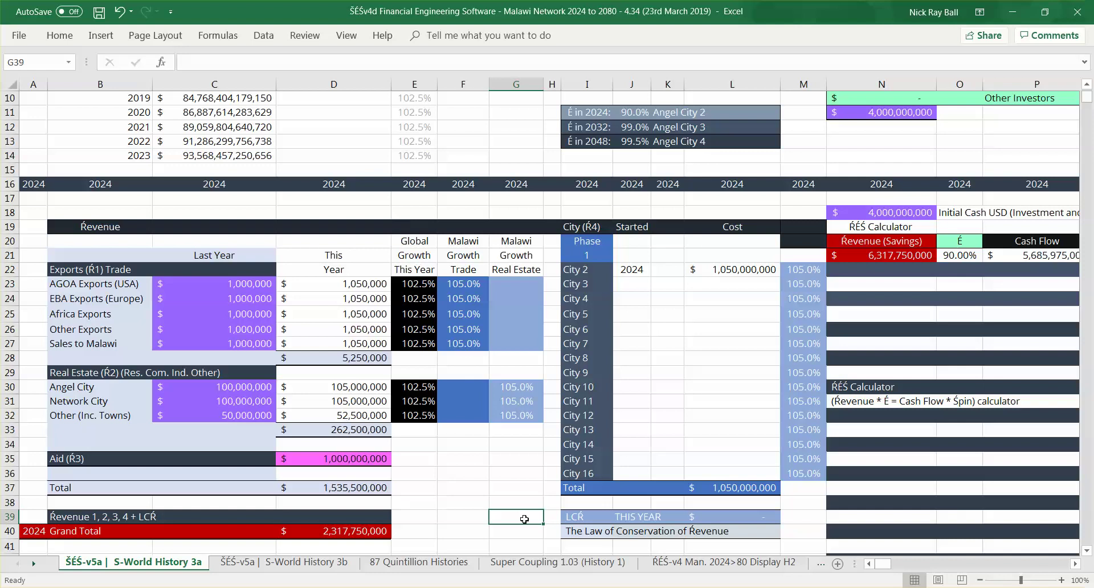
- Inspect the cells that the 2024 Grand Total formula in D40 adds together, leaving the formula as it is
{"action": "left_click", "coordinate": [342, 534]}
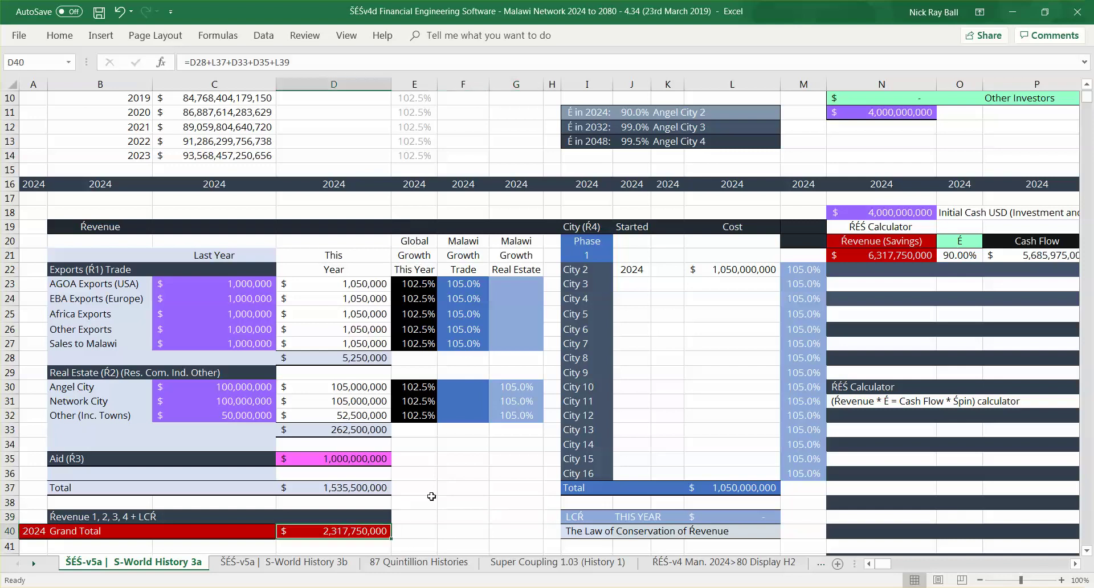
{"action": "left_click", "coordinate": [315, 58]}
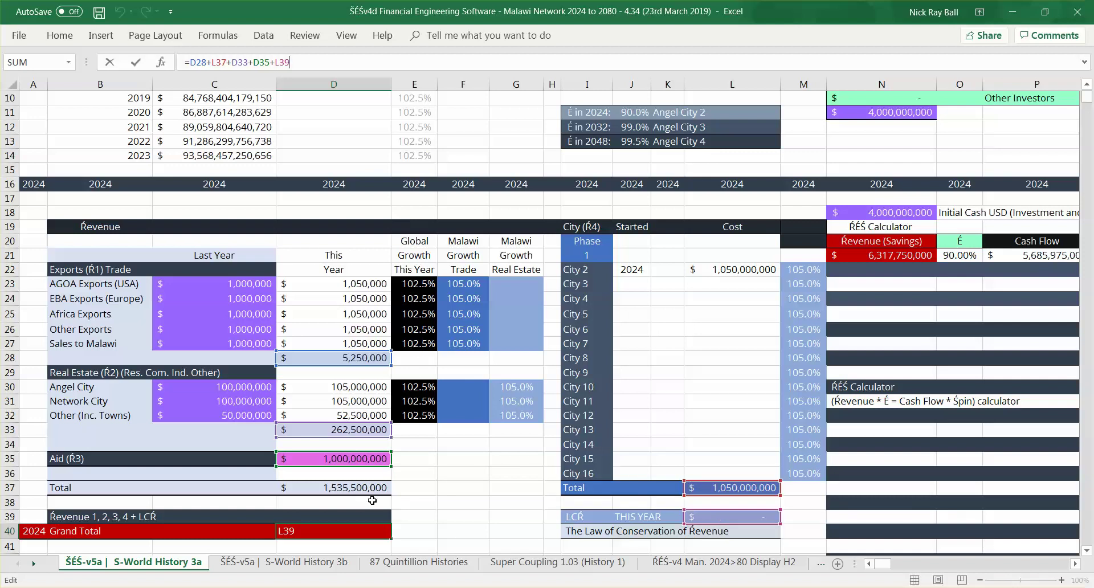
{"action": "key", "text": "ctrl+Return"}
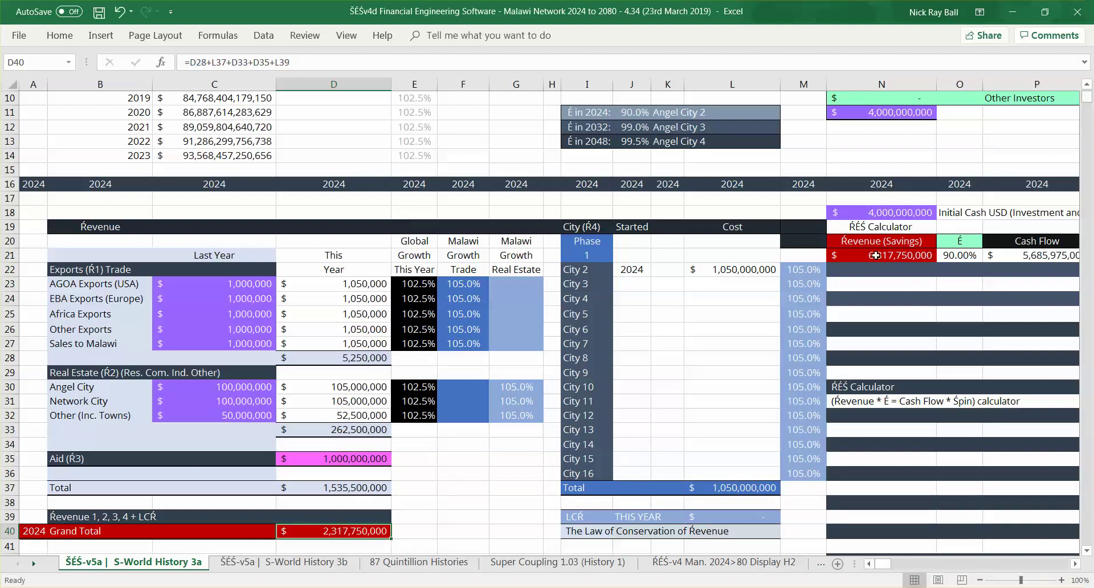
- Trace the Ŕevenue (Savings) formula in N21 to its sources, the initial cash in N18 and the 2024 Grand Total in D40
{"action": "left_click", "coordinate": [905, 254]}
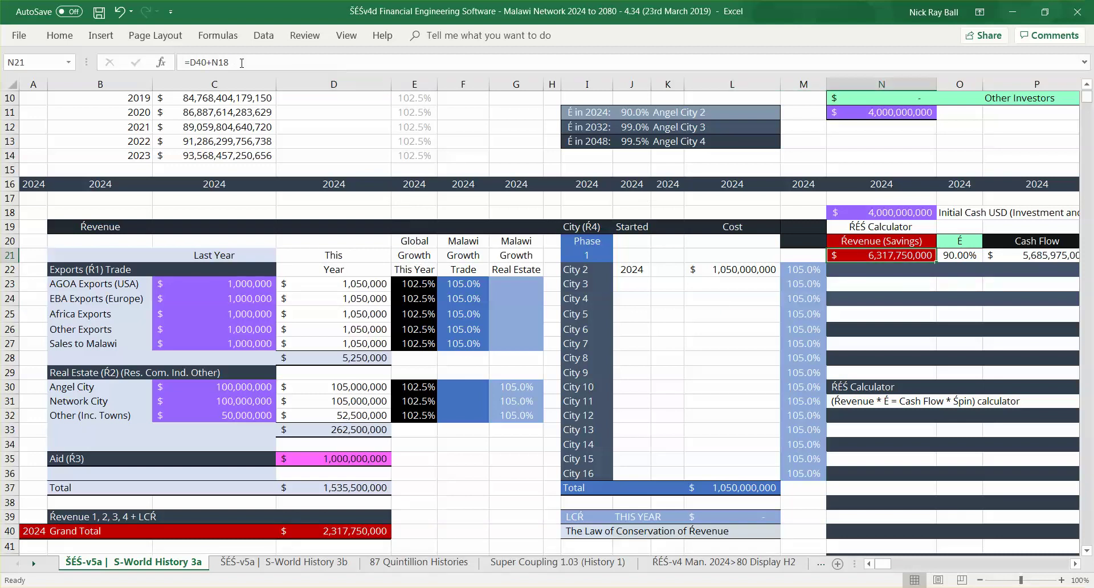
{"action": "key", "text": "F2"}
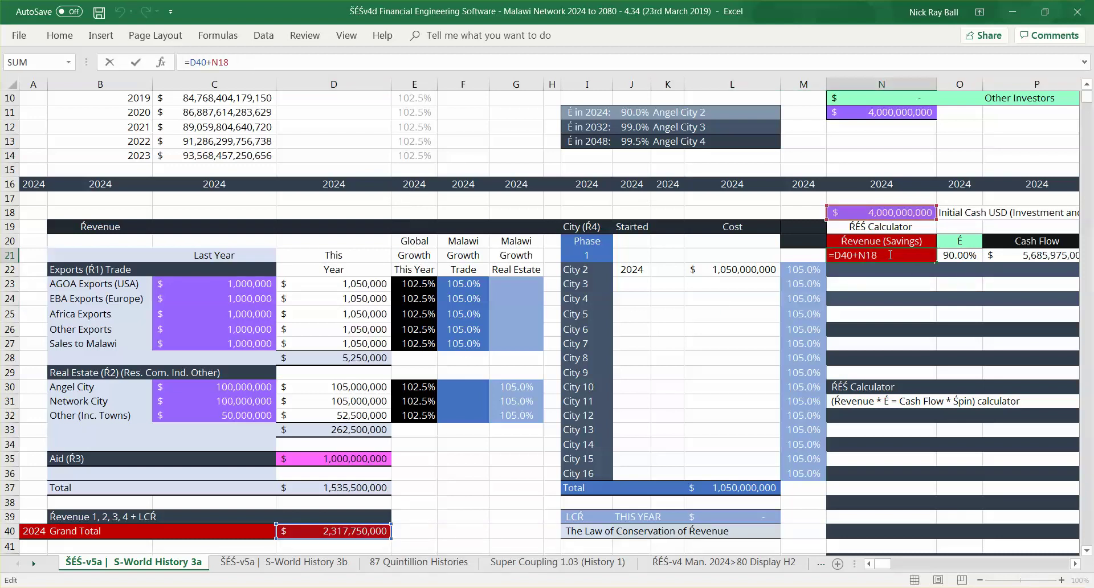
{"action": "key", "text": "Escape"}
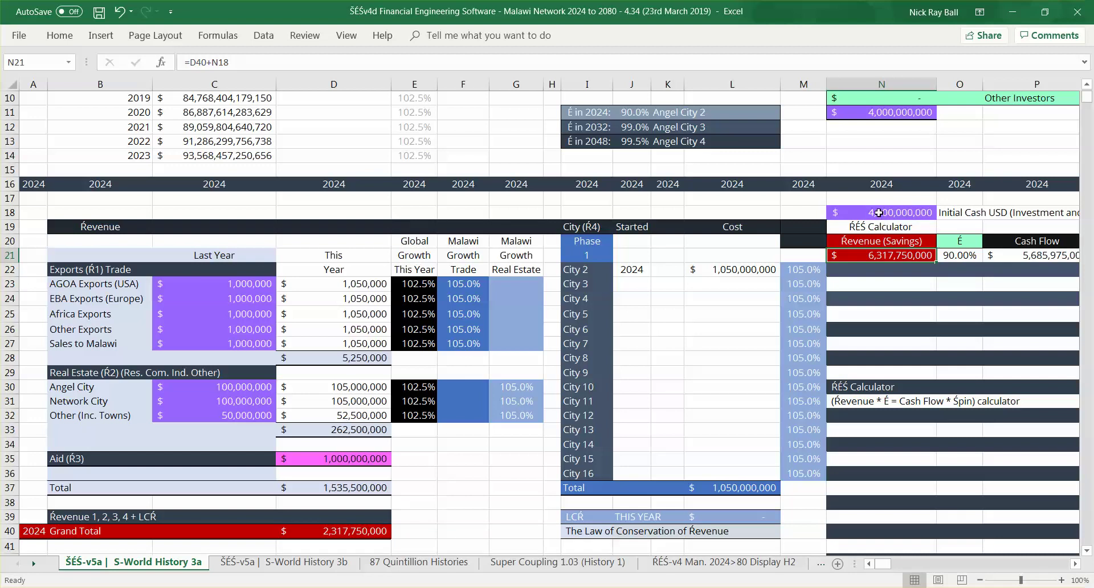
{"action": "left_click", "coordinate": [878, 212]}
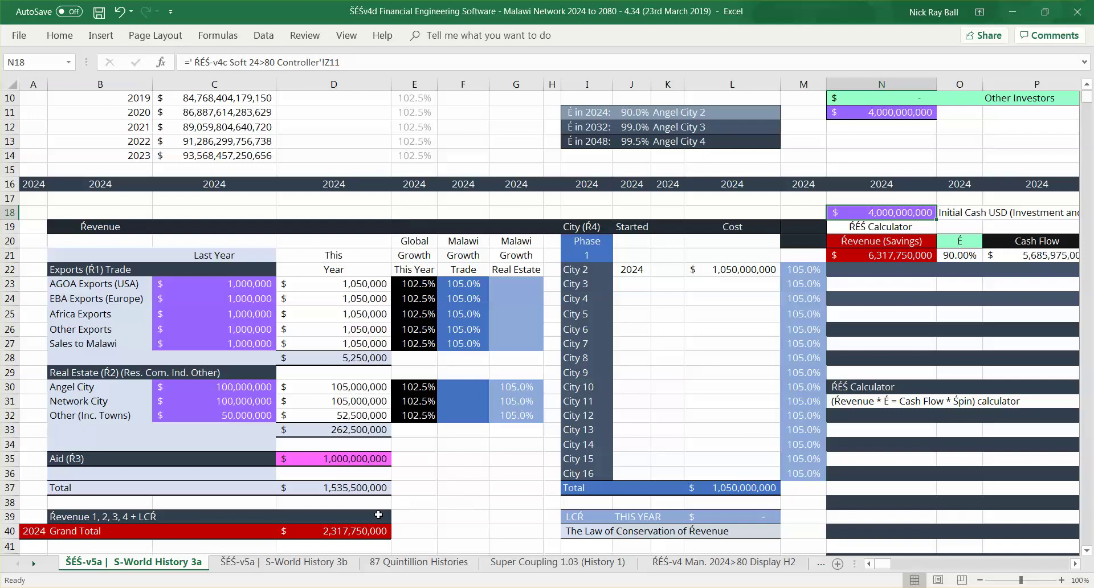
{"action": "left_click", "coordinate": [351, 531]}
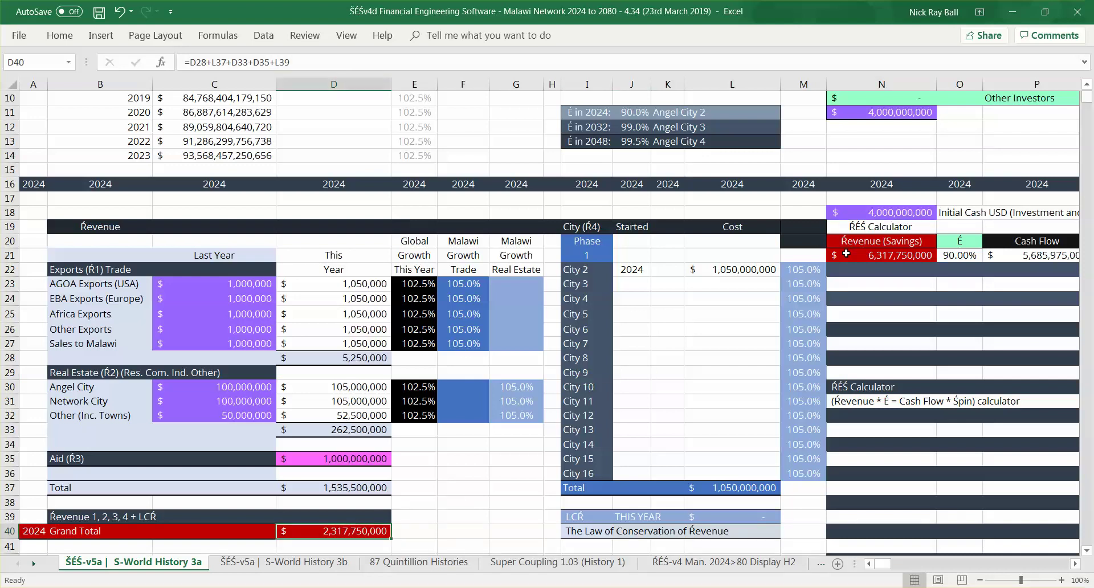
{"action": "left_click", "coordinate": [893, 256]}
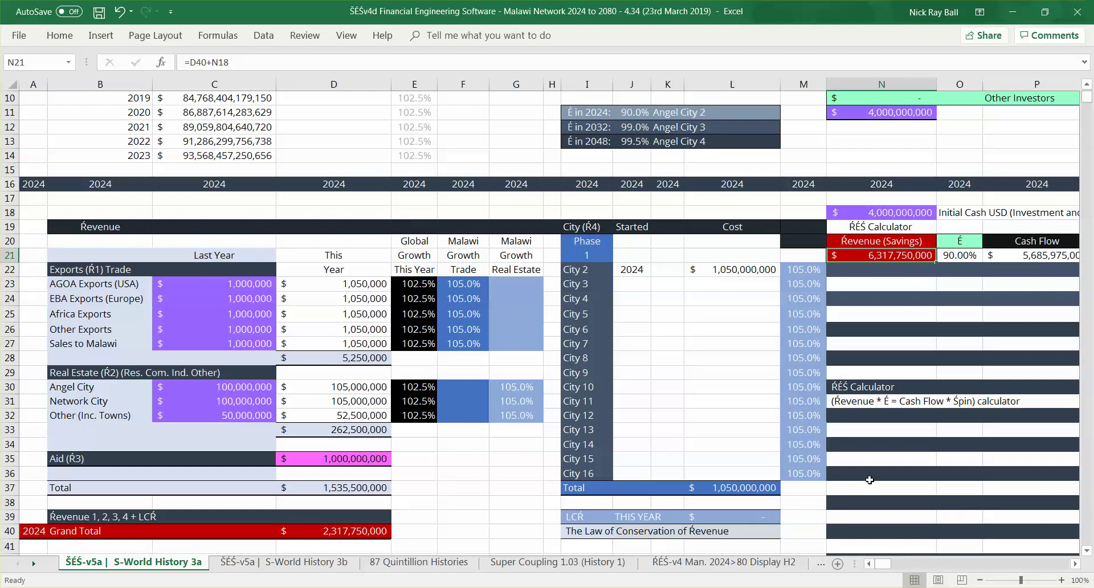
- Highlight the ŔÉŚ Calculator heading and revenue cells in N19:N21, and the whole calculator block across columns N to S
{"action": "left_click_drag", "start_coordinate": [877, 230], "coordinate": [879, 259]}
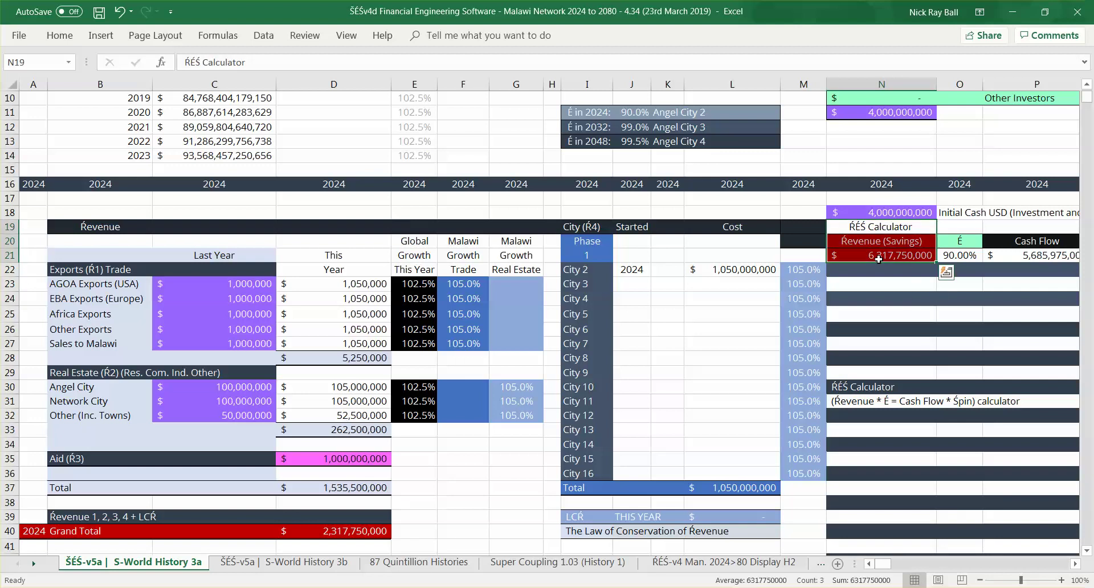
{"action": "left_click", "coordinate": [868, 226]}
{"action": "left_click", "coordinate": [869, 240]}
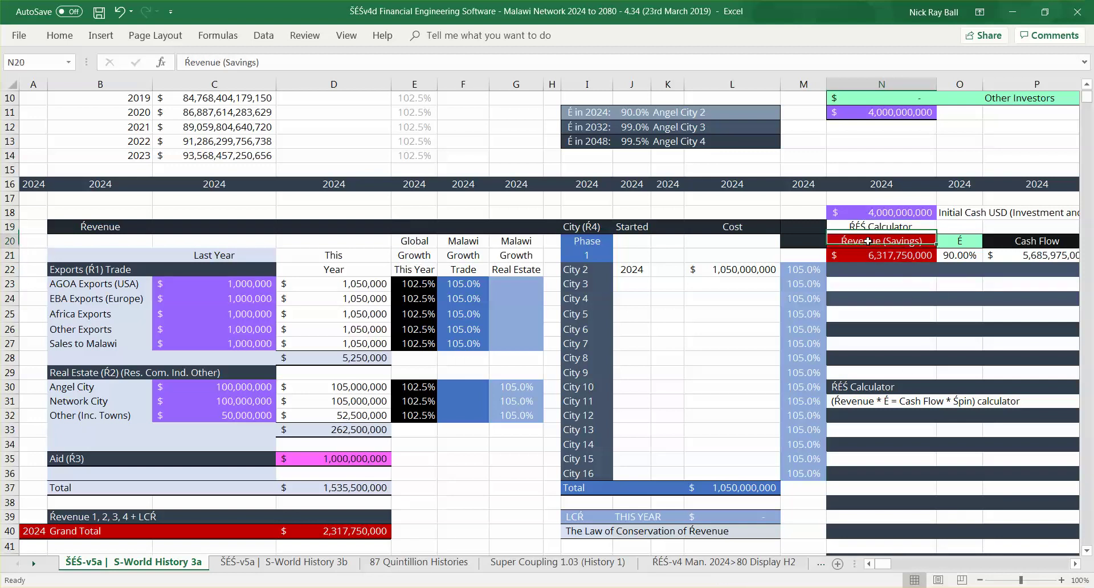
{"action": "left_click_drag", "start_coordinate": [882, 566], "coordinate": [888, 570]}
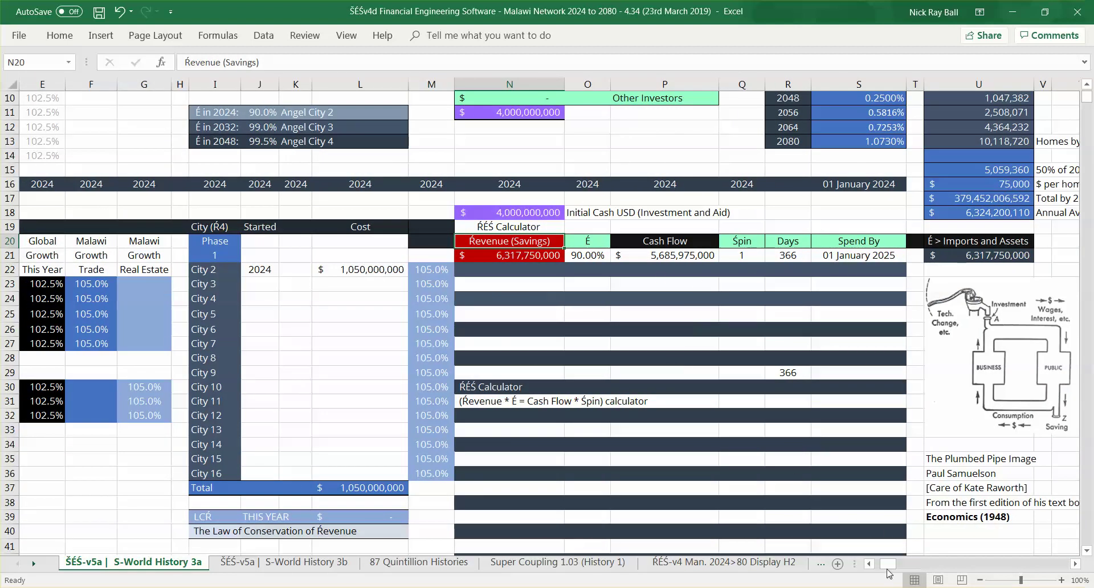
{"action": "left_click_drag", "start_coordinate": [891, 568], "coordinate": [893, 568]}
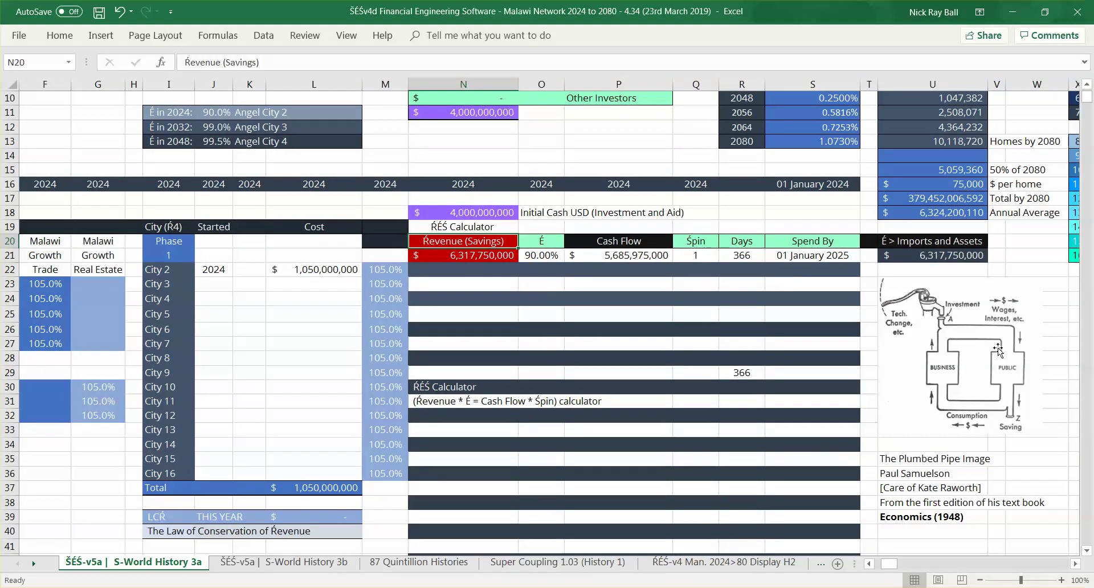
{"action": "left_click", "coordinate": [585, 312]}
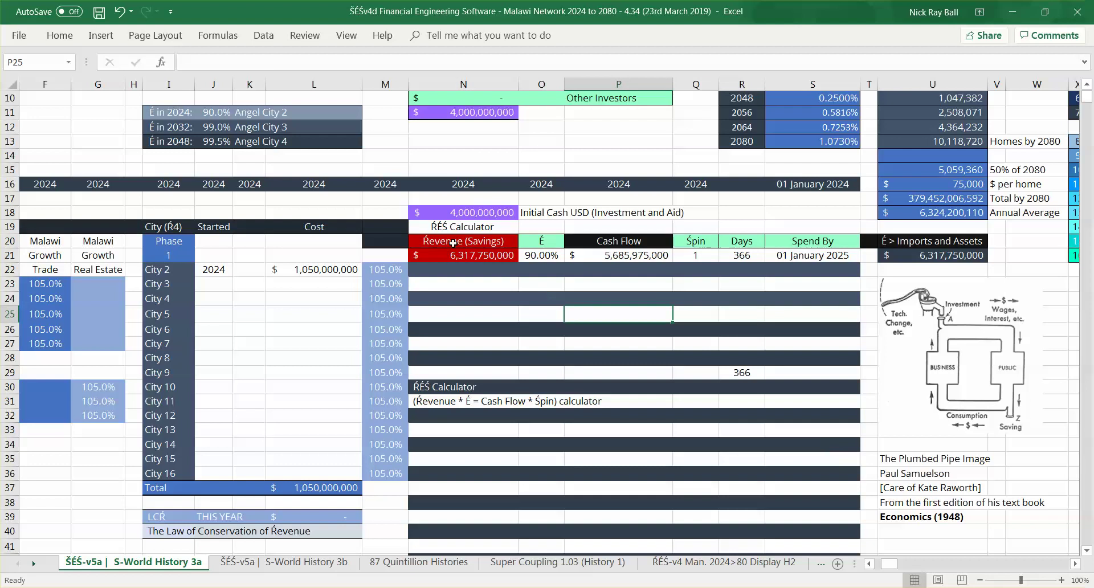
{"action": "left_click_drag", "start_coordinate": [450, 226], "coordinate": [823, 475]}
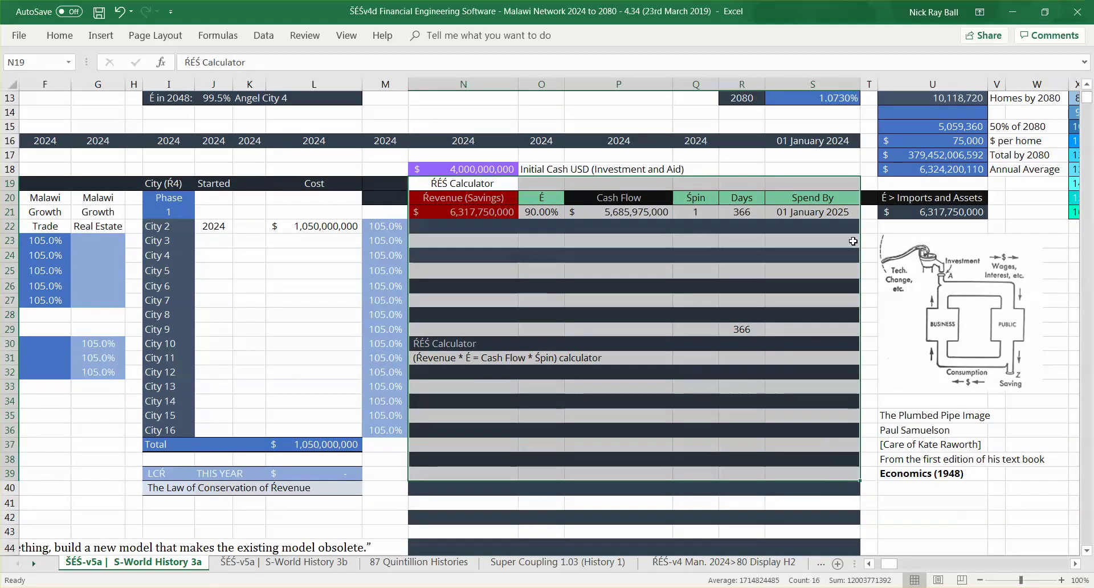
{"action": "left_click", "coordinate": [794, 167]}
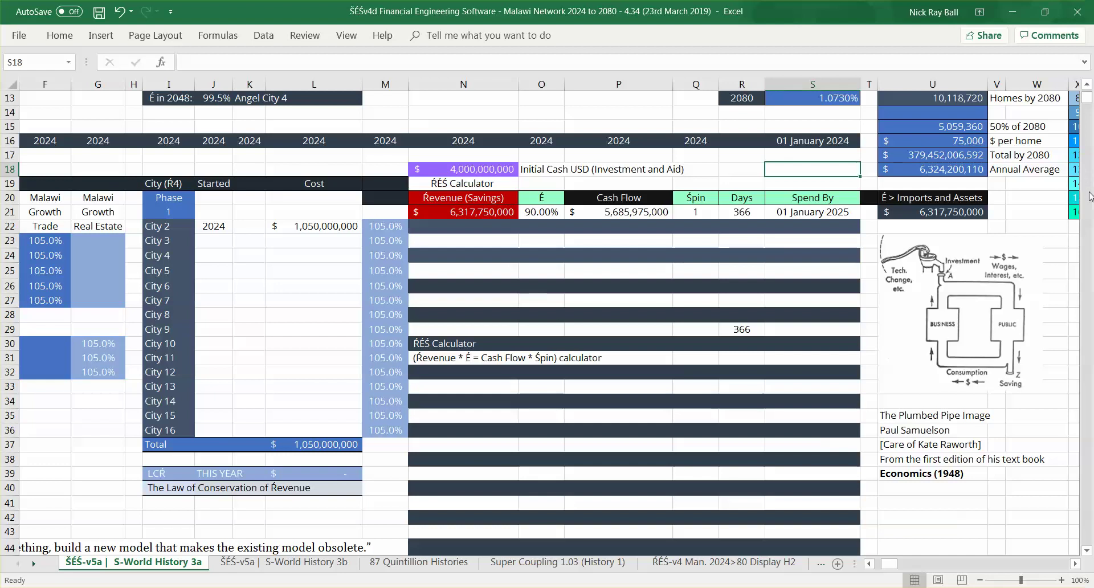
- Point out the Plumbed Pipe picture beside the ŔÉŚ Calculator, and check Ŕevenue in N21 and Cash Flow in P21
{"action": "scroll", "coordinate": [1070, 73], "scroll_direction": "up", "scroll_amount": 4}
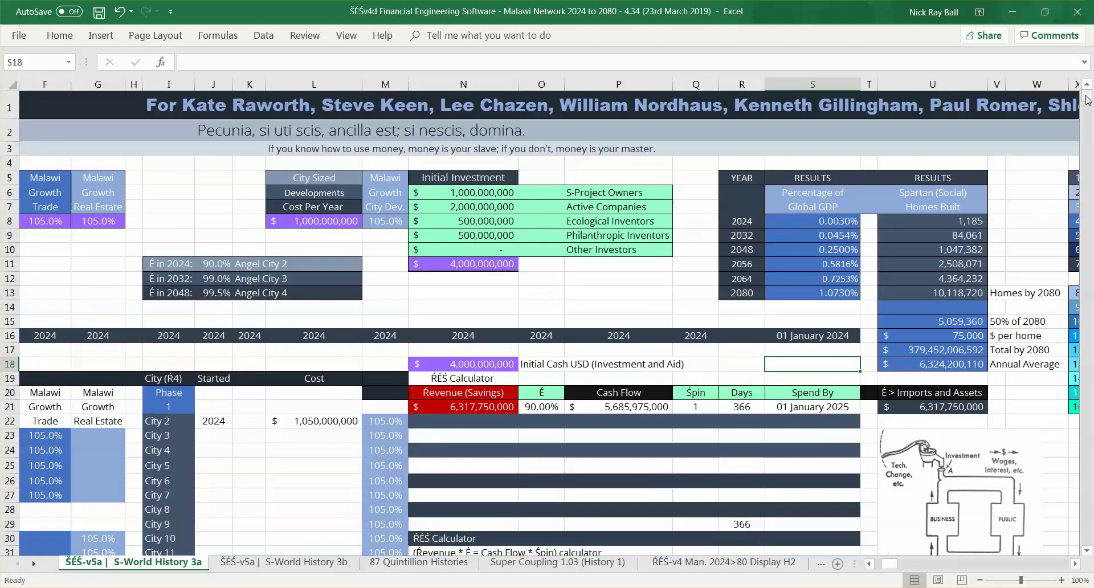
{"action": "left_click", "coordinate": [1087, 551]}
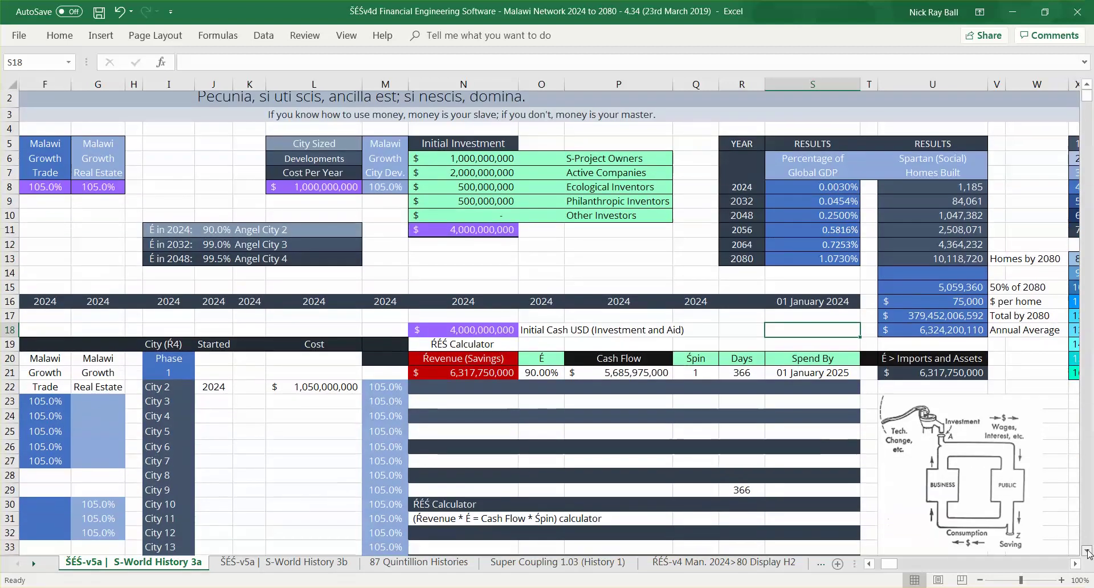
{"action": "left_click", "coordinate": [1087, 551]}
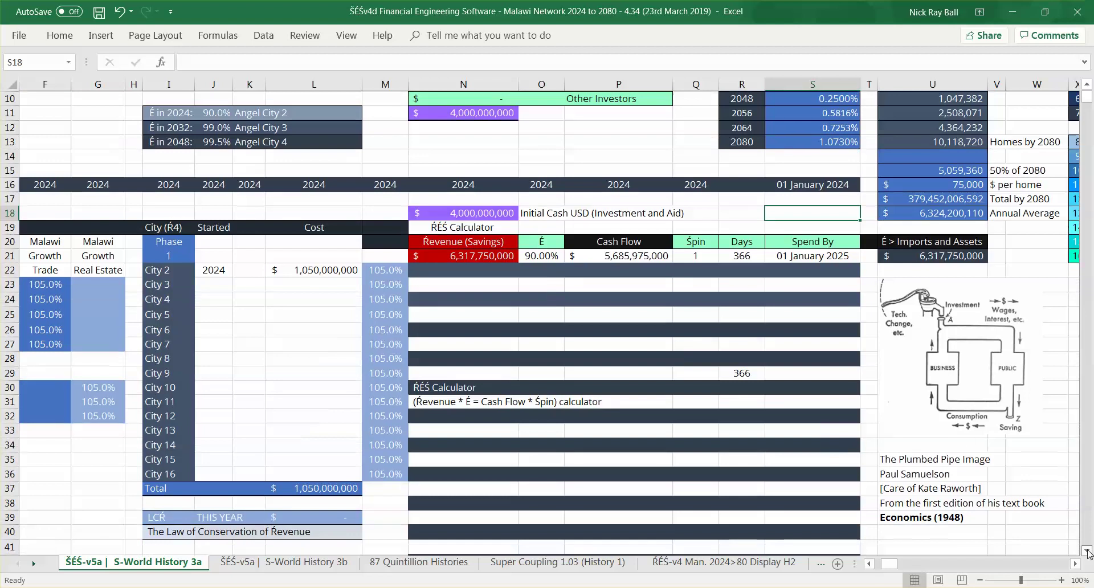
{"action": "left_click", "coordinate": [957, 398]}
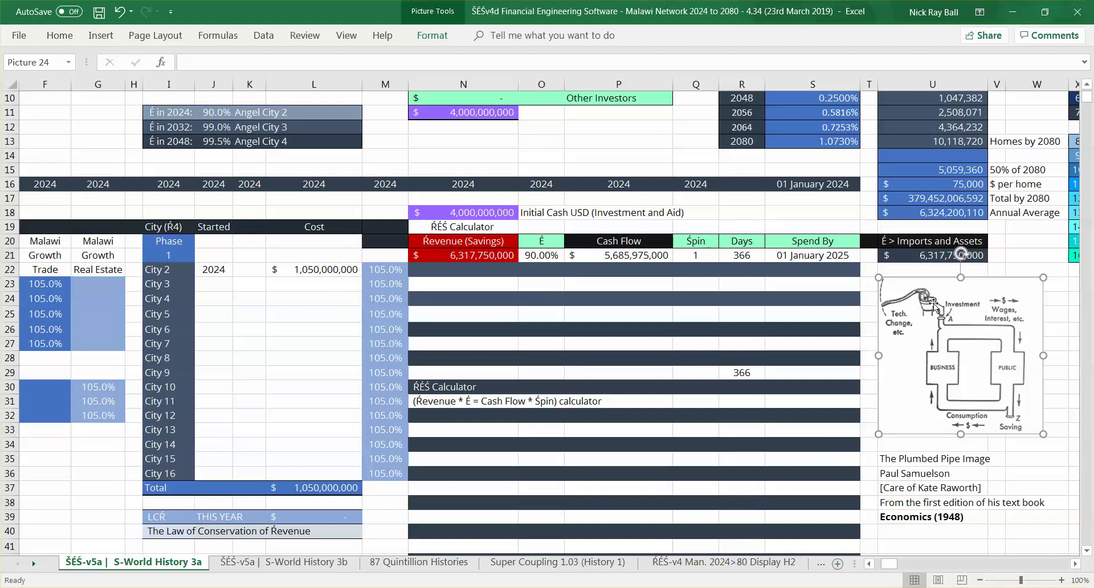
{"action": "left_click", "coordinate": [478, 257]}
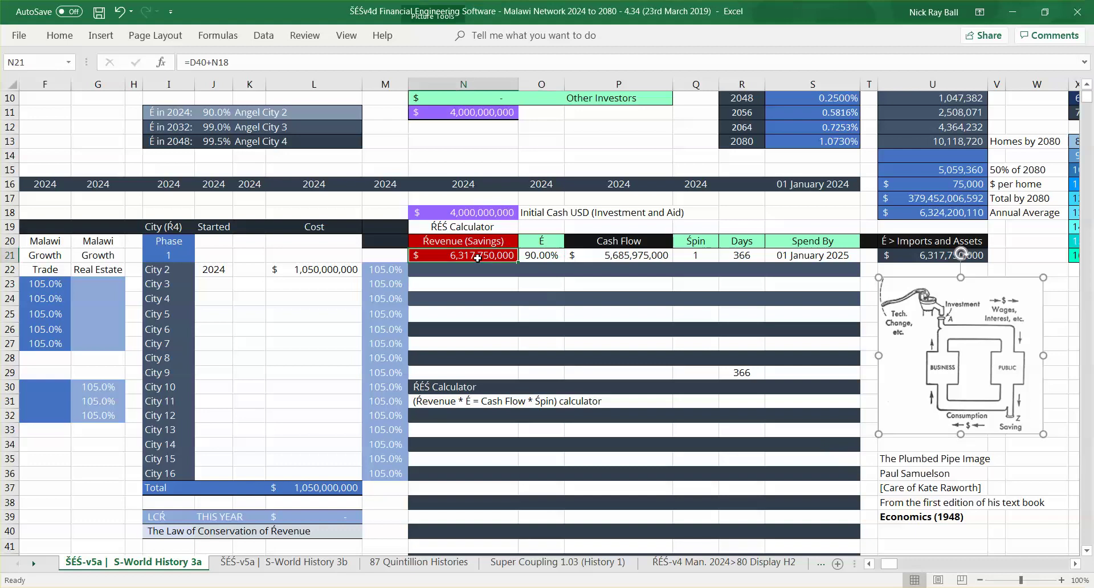
{"action": "left_click", "coordinate": [632, 257]}
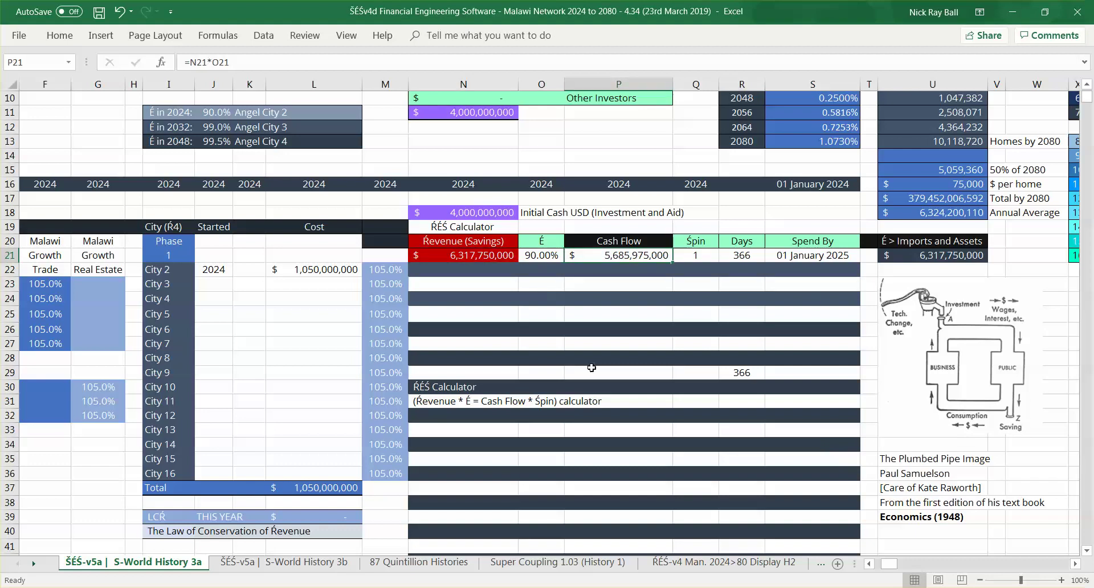
- Select the 2025 Ŕevenue cell N70 and follow its reference to the 2025 Grand Total in D90
{"action": "left_click", "coordinate": [1087, 319]}
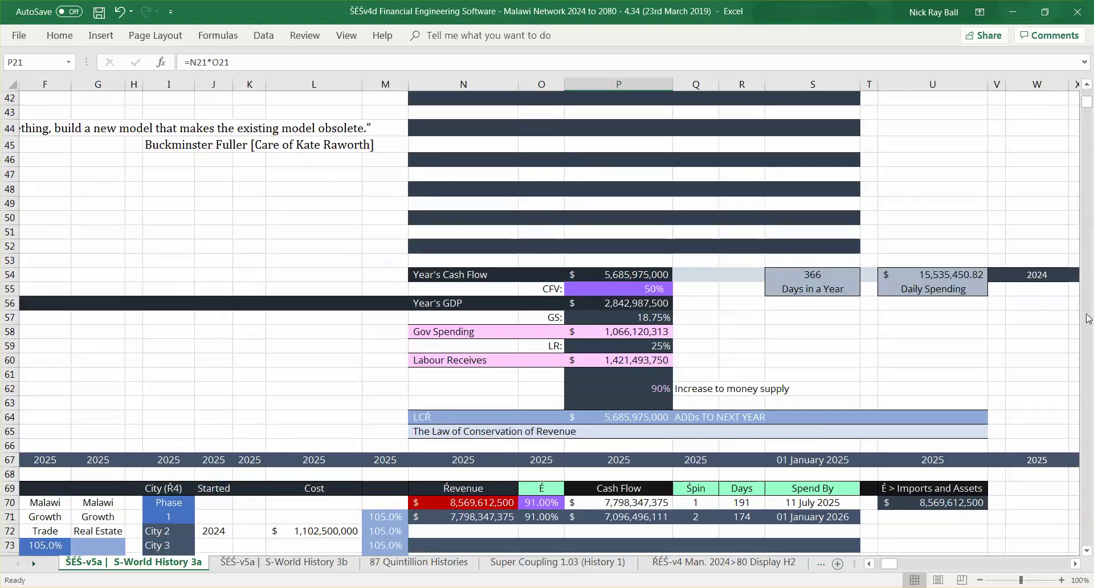
{"action": "left_click", "coordinate": [483, 504]}
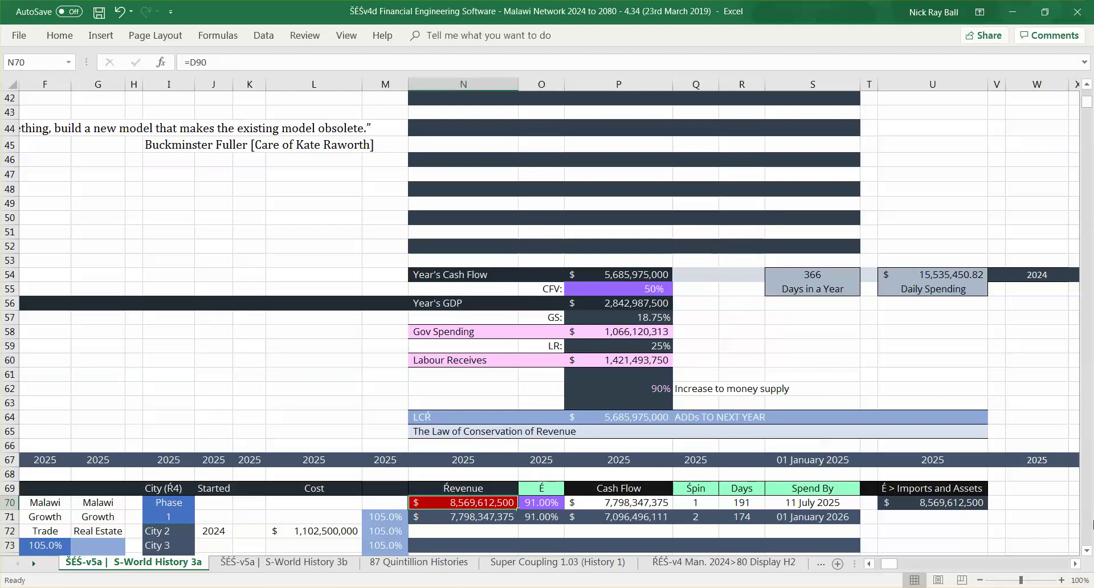
{"action": "left_click", "coordinate": [1087, 551]}
{"action": "scroll", "coordinate": [518, 269], "scroll_direction": "down", "scroll_amount": 6}
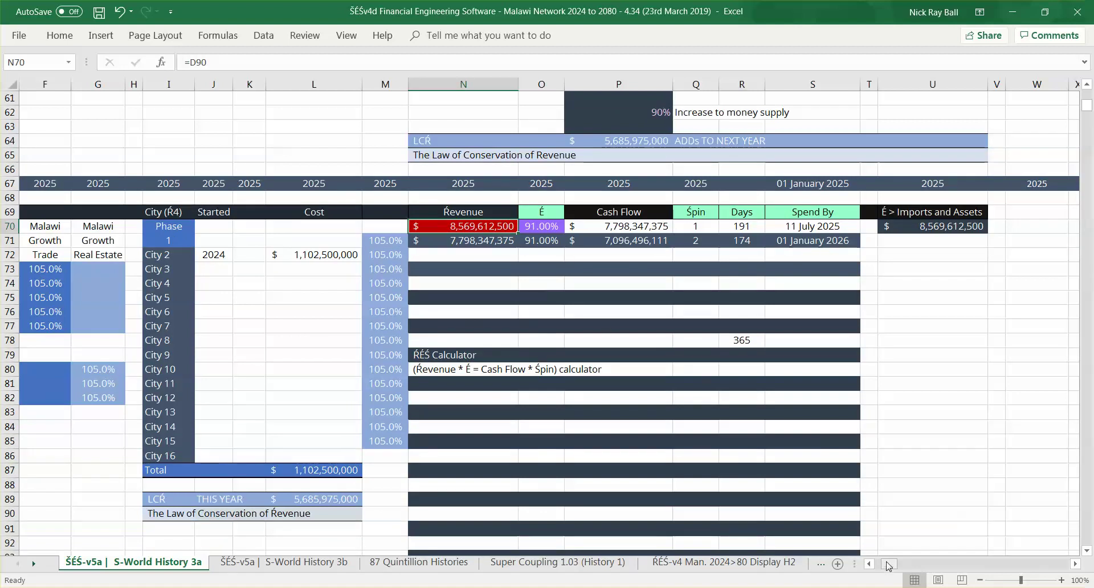
{"action": "left_click_drag", "start_coordinate": [892, 563], "coordinate": [871, 564]}
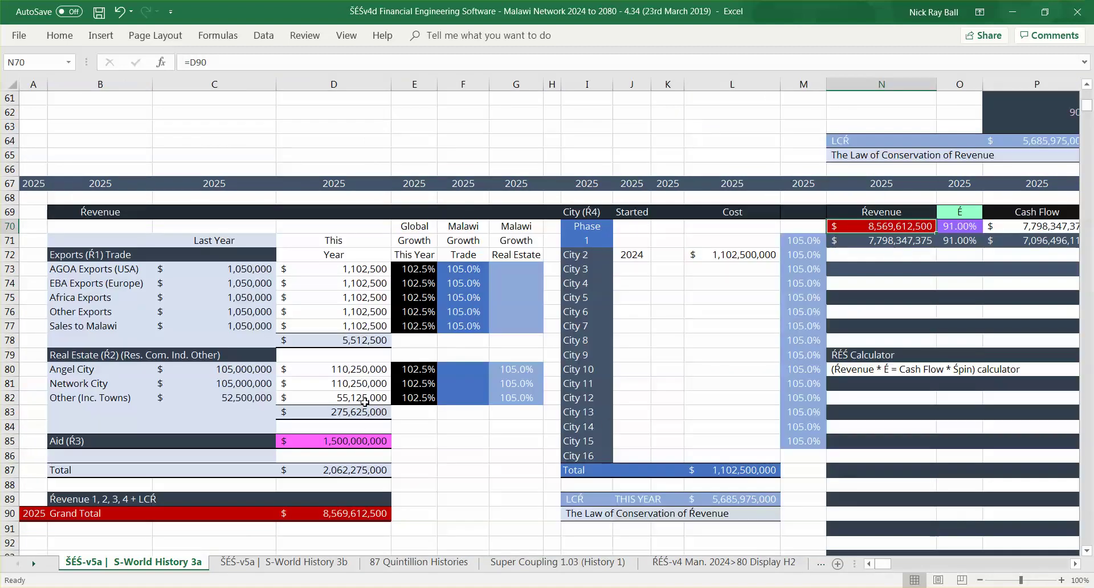
- Inspect the 2025 exports subtotal D78, city total L87, Grand Total D90 and the LCŔ amount in L89
{"action": "left_click", "coordinate": [319, 410]}
{"action": "left_click", "coordinate": [350, 339]}
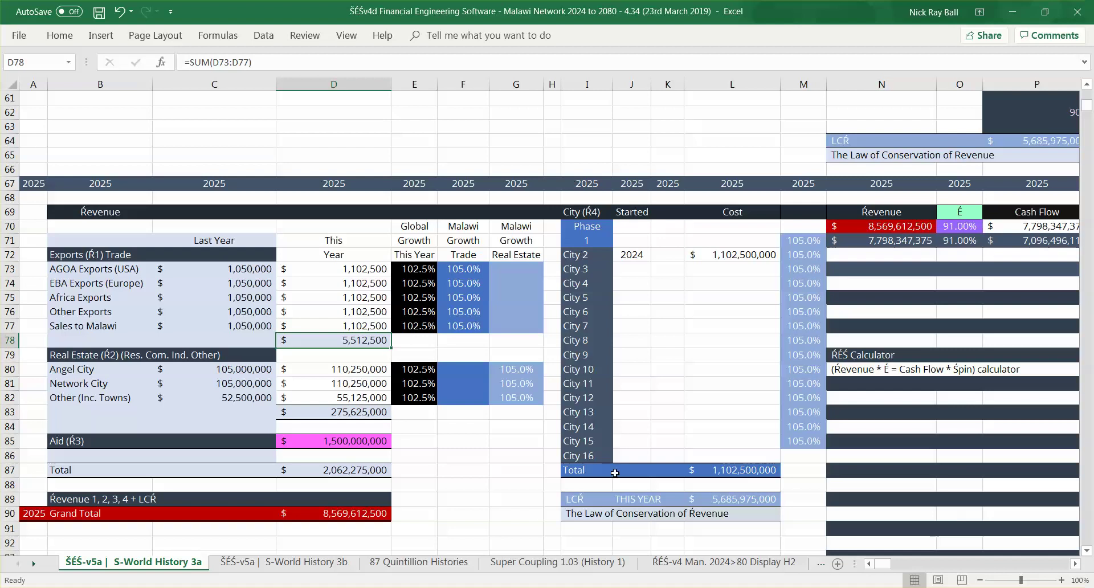
{"action": "left_click", "coordinate": [735, 470]}
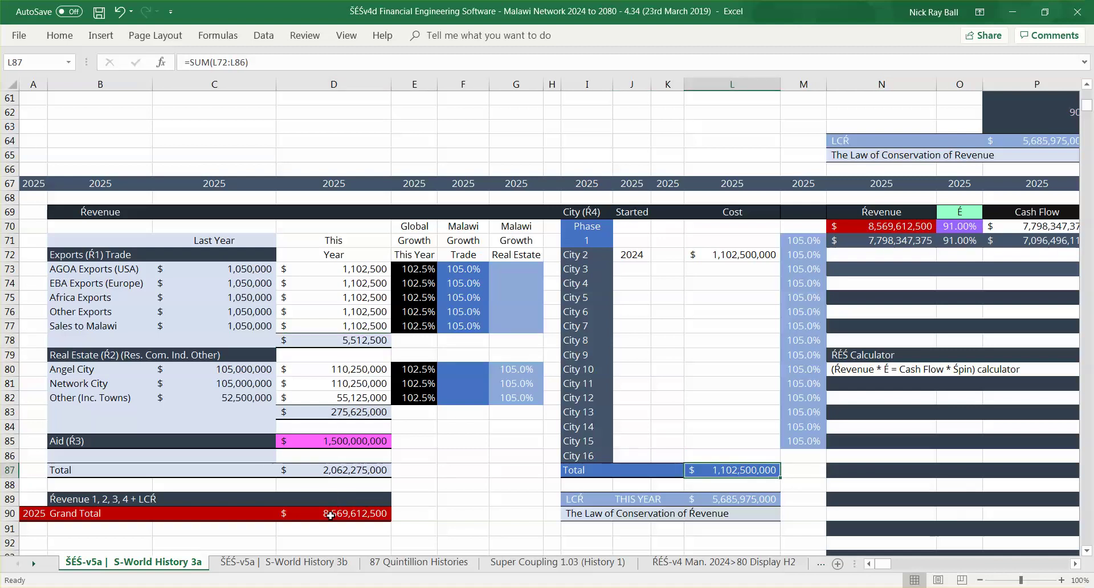
{"action": "left_click", "coordinate": [331, 516]}
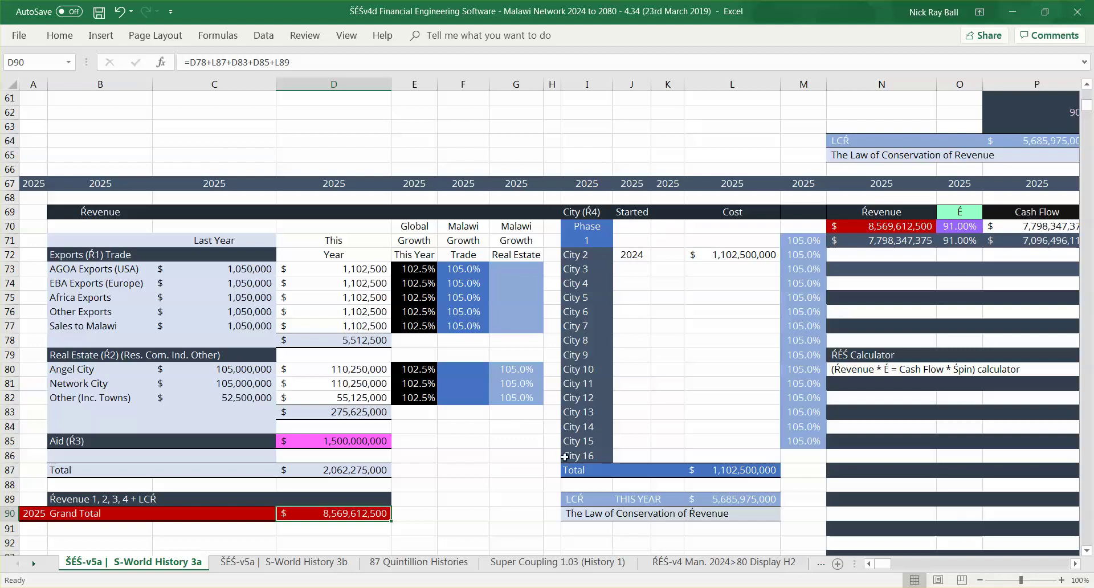
{"action": "left_click", "coordinate": [755, 502]}
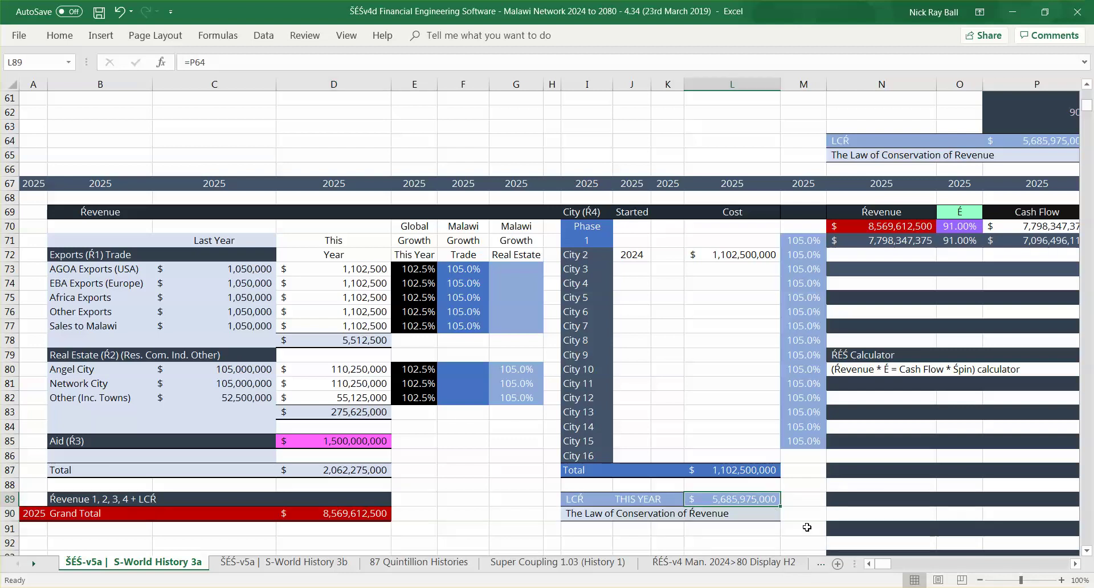
- Go back to the 2024 ŔÉŚ Calculator and show how Ŕevenue in N21 and É in O21 produce Cash Flow in P21
{"action": "left_click_drag", "start_coordinate": [883, 565], "coordinate": [891, 567]}
{"action": "scroll", "coordinate": [1086, 113], "scroll_direction": "up", "scroll_amount": 15}
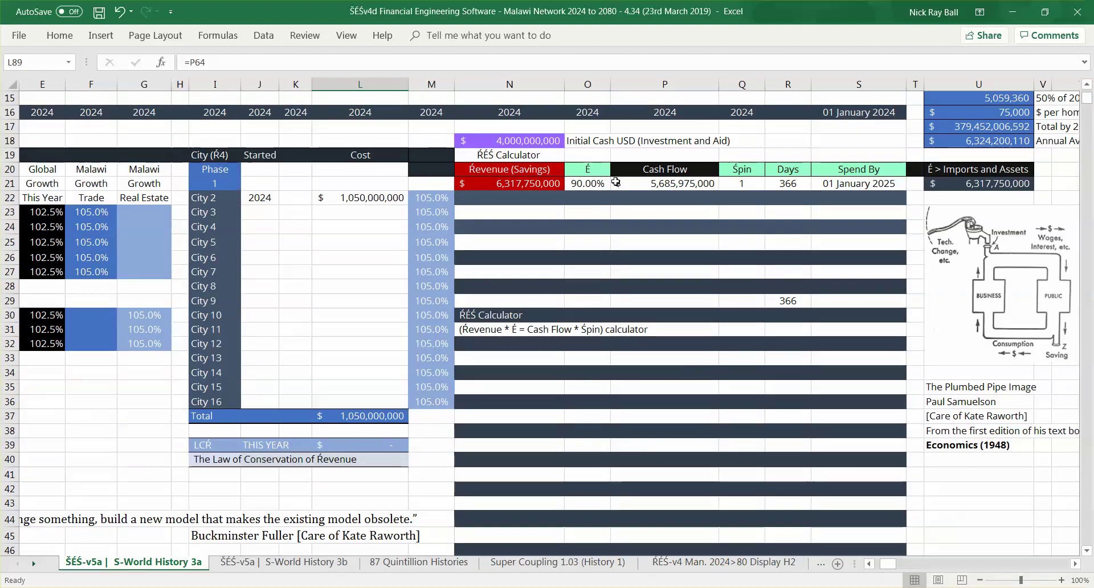
{"action": "left_click", "coordinate": [524, 186]}
{"action": "left_click", "coordinate": [586, 179]}
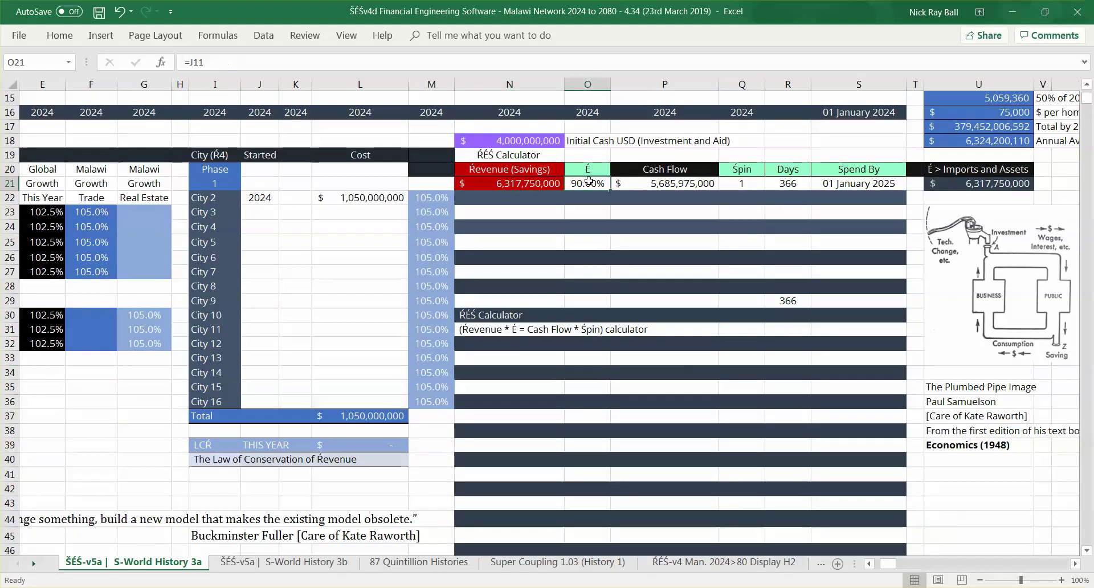
{"action": "left_click", "coordinate": [504, 185]}
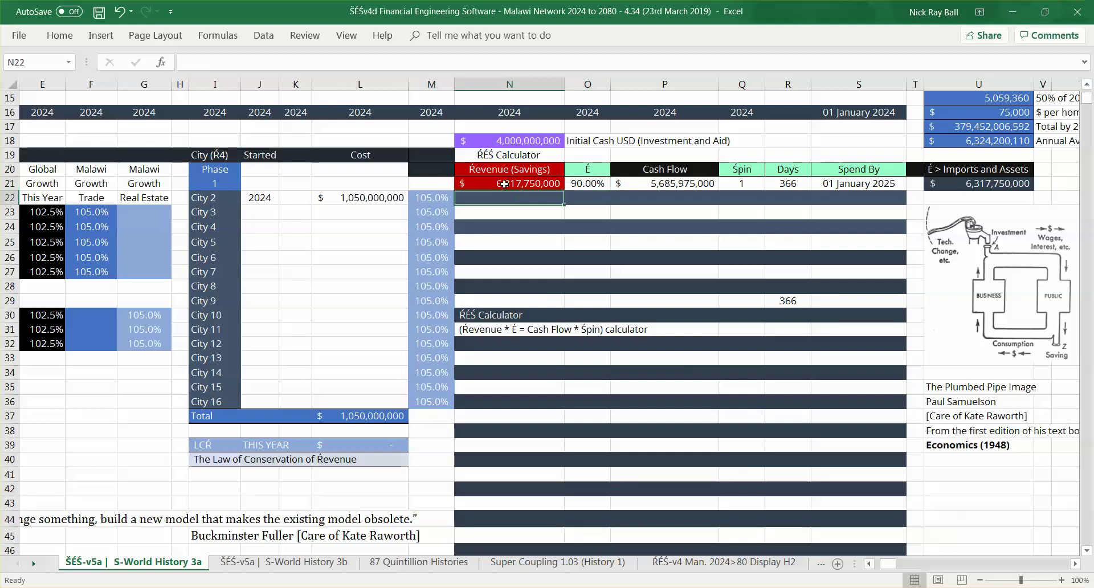
{"action": "left_click", "coordinate": [587, 185]}
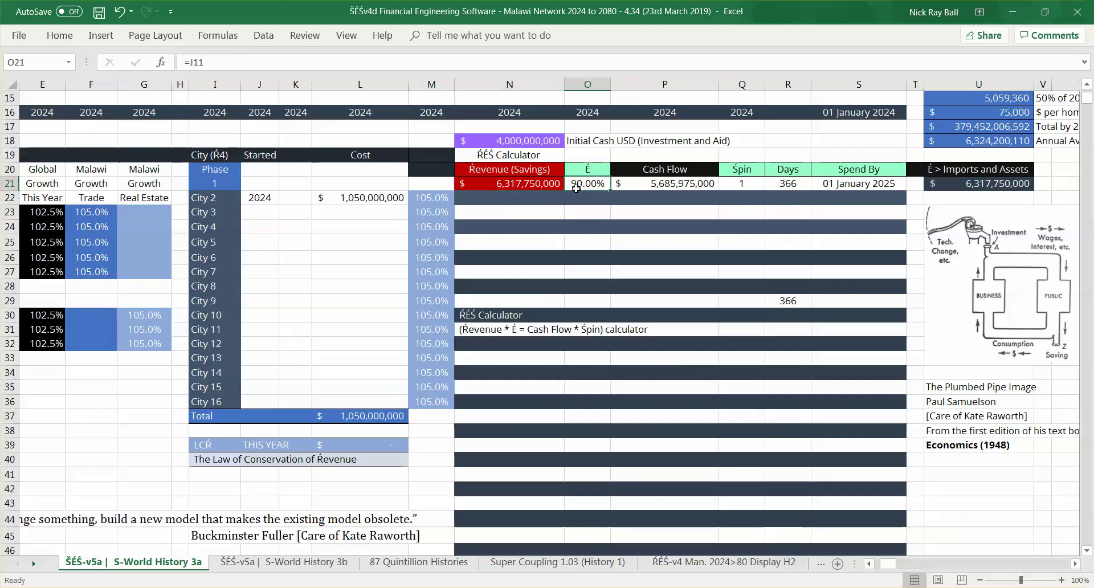
{"action": "left_click", "coordinate": [663, 181]}
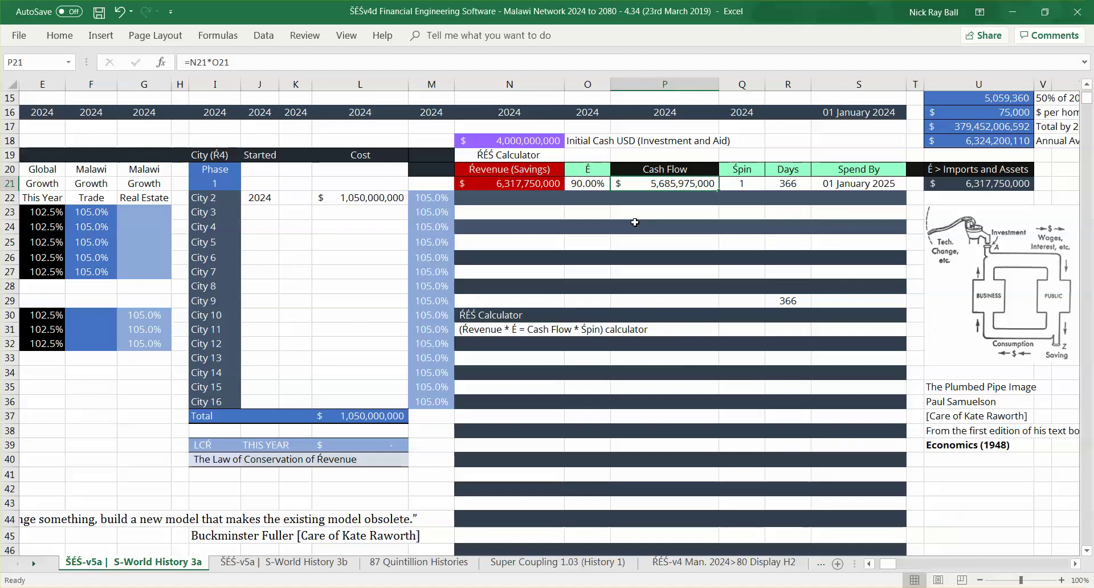
{"action": "left_click", "coordinate": [546, 183]}
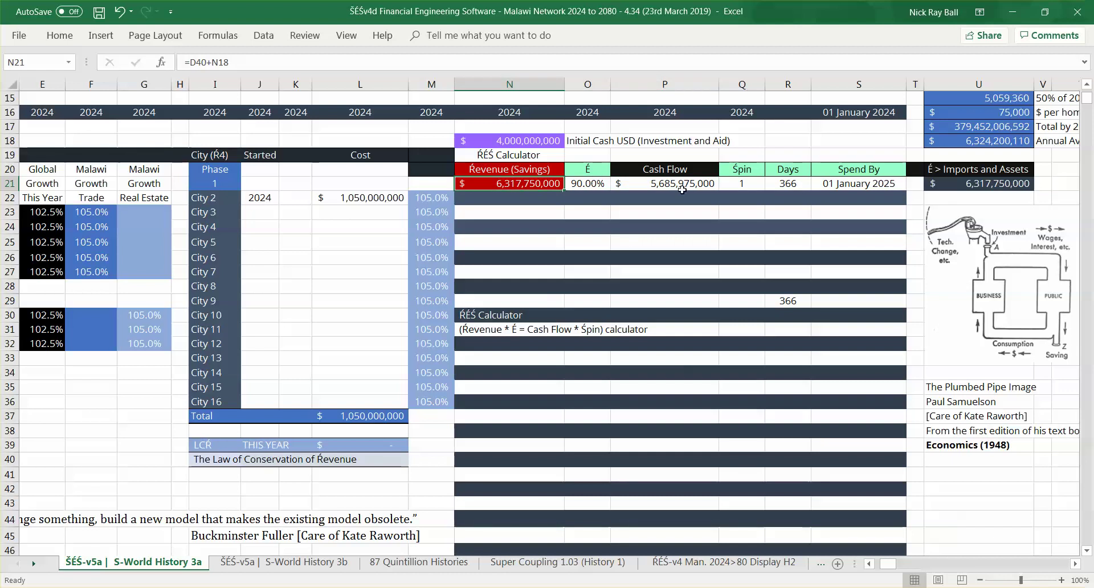
{"action": "left_click", "coordinate": [664, 183]}
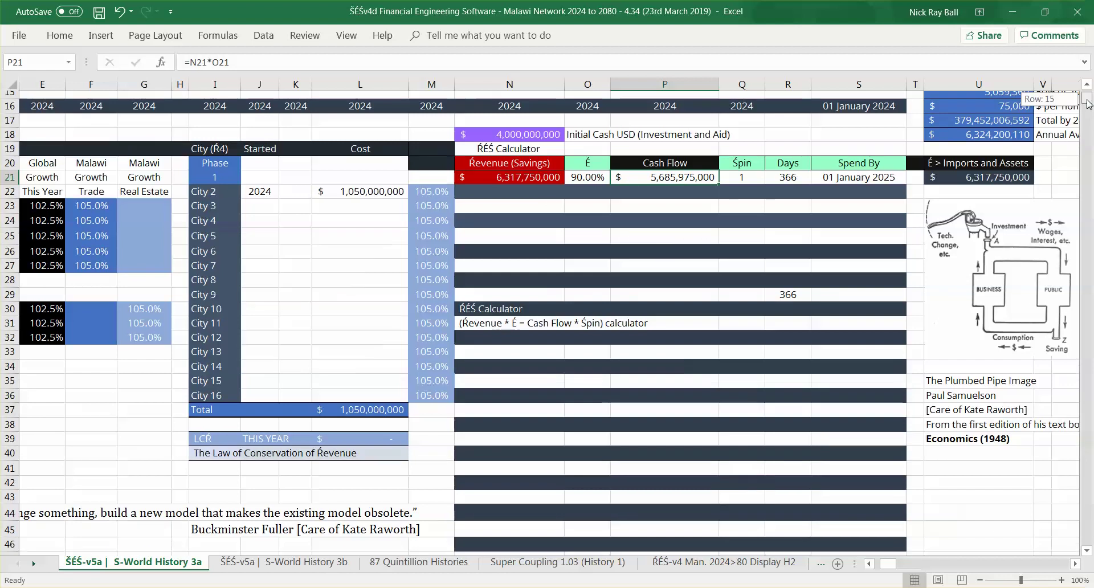
- Check the formula of the 2024 Year's Cash Flow in P54, in the summary below the calculator
{"action": "left_click_drag", "start_coordinate": [1088, 101], "coordinate": [1088, 102]}
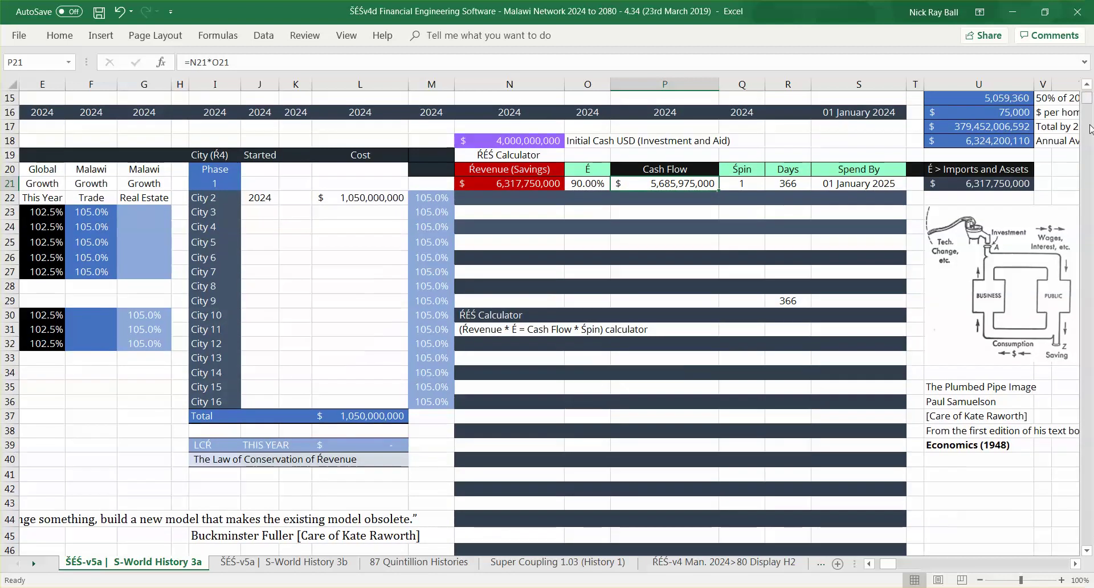
{"action": "left_click", "coordinate": [1088, 190]}
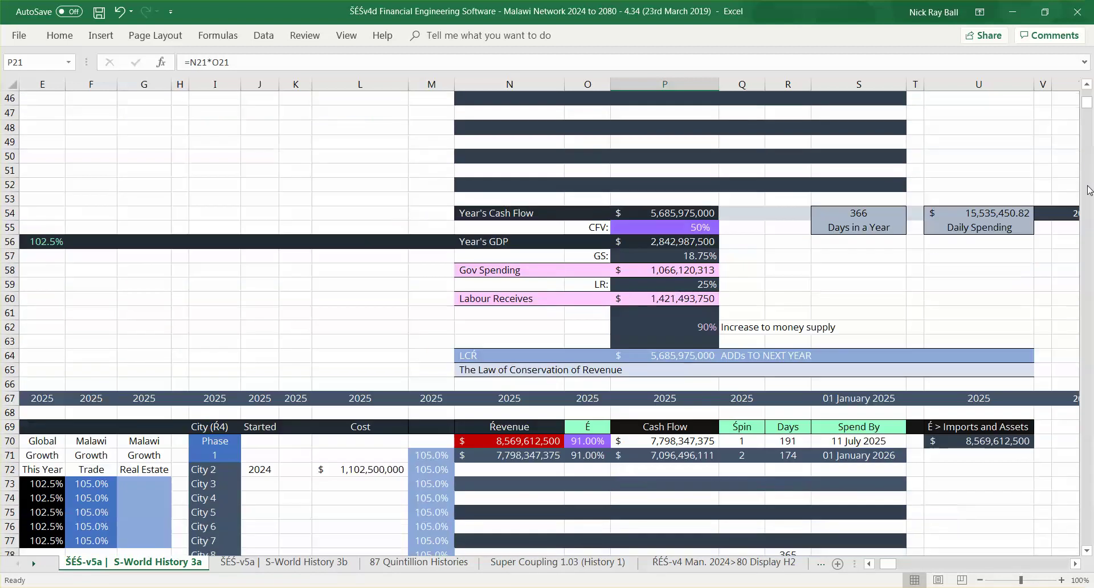
{"action": "left_click", "coordinate": [651, 217]}
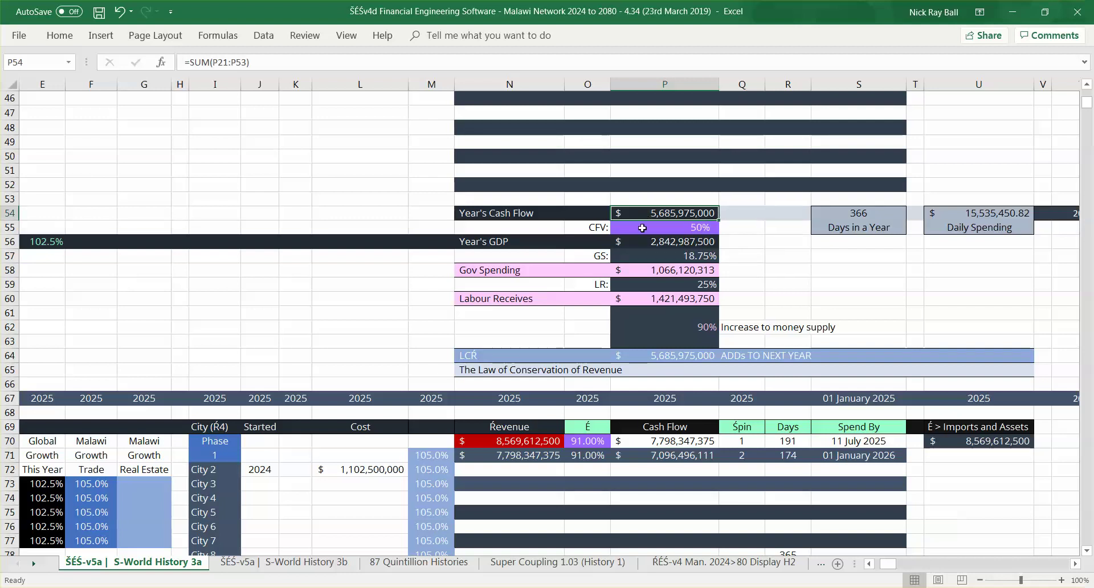
- Review the 2024 summary formulas for CFV, GDP, government spending, labour receipts and the increase to money supply in column P
{"action": "key", "text": "Down"}
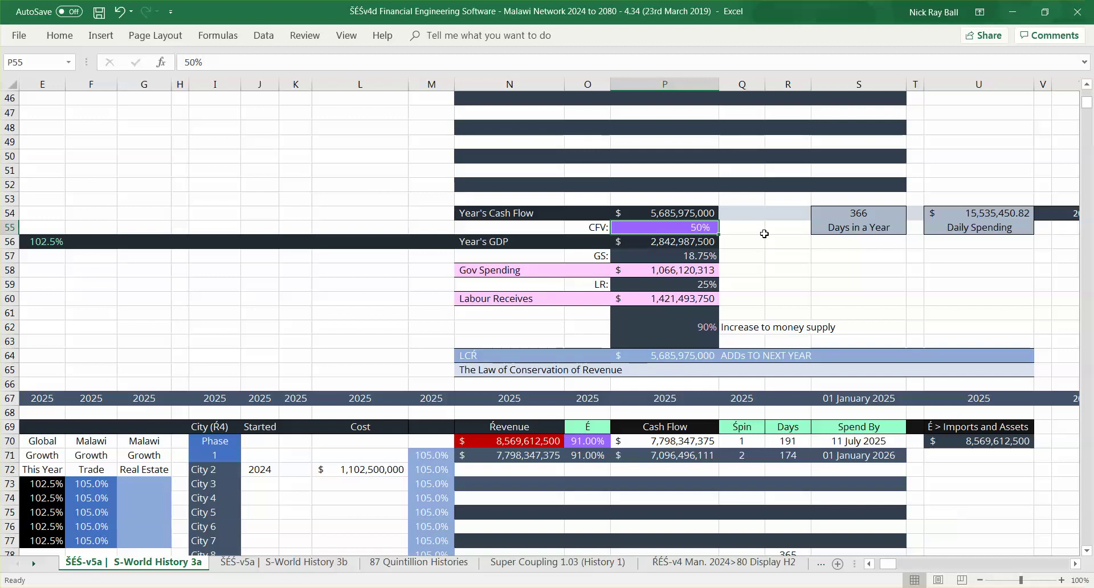
{"action": "key", "text": "Down"}
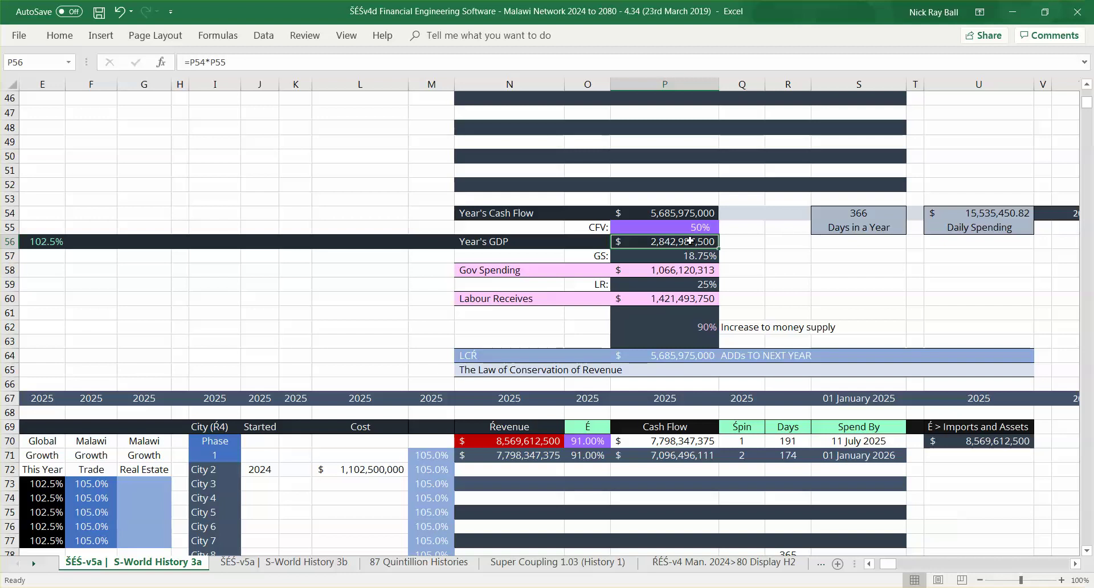
{"action": "key", "text": "Down"}
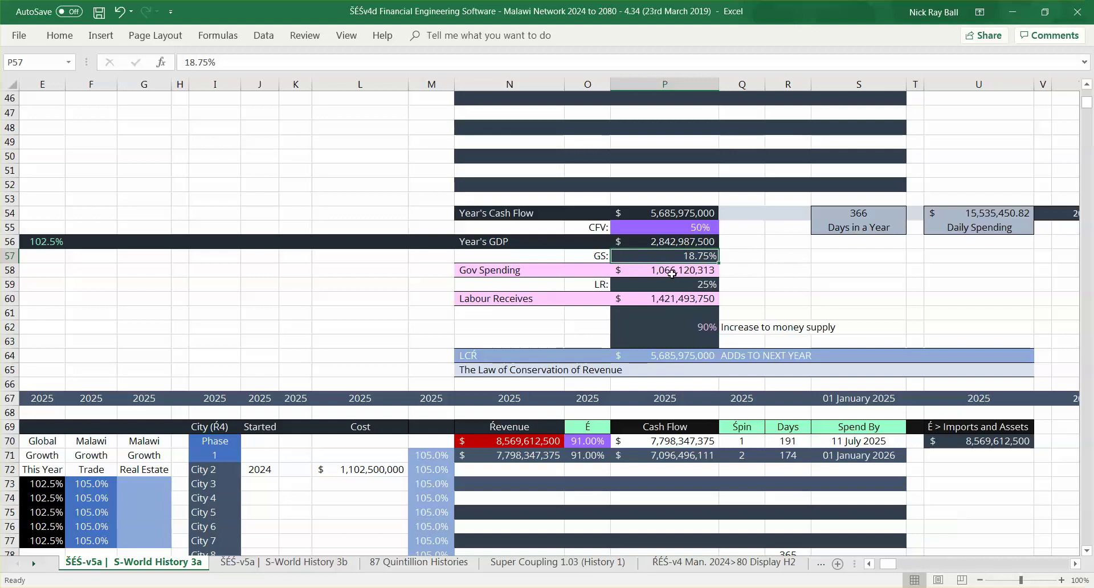
{"action": "key", "text": "Down"}
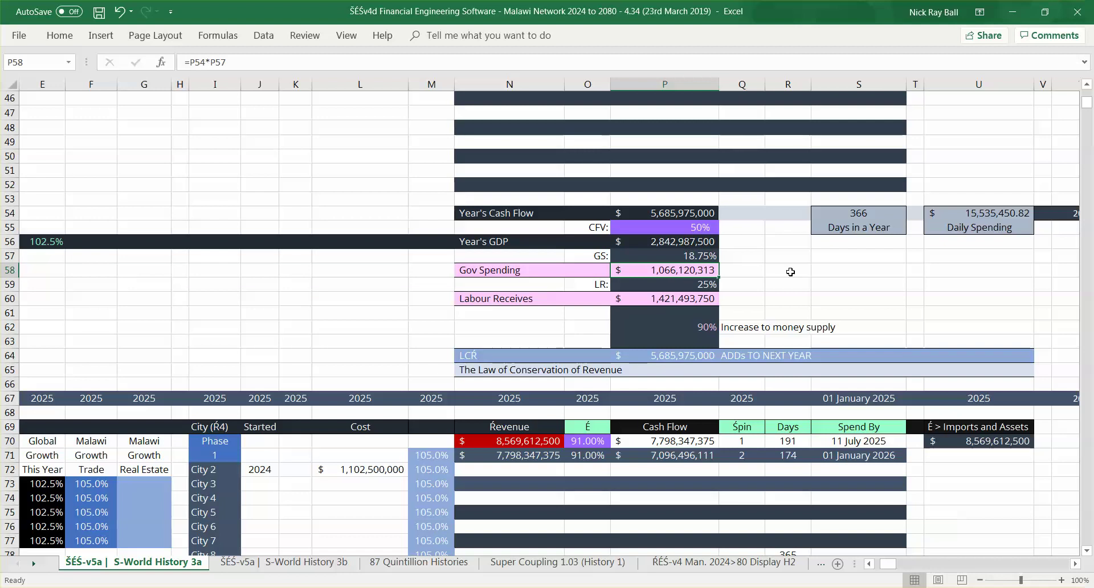
{"action": "left_click", "coordinate": [653, 298]}
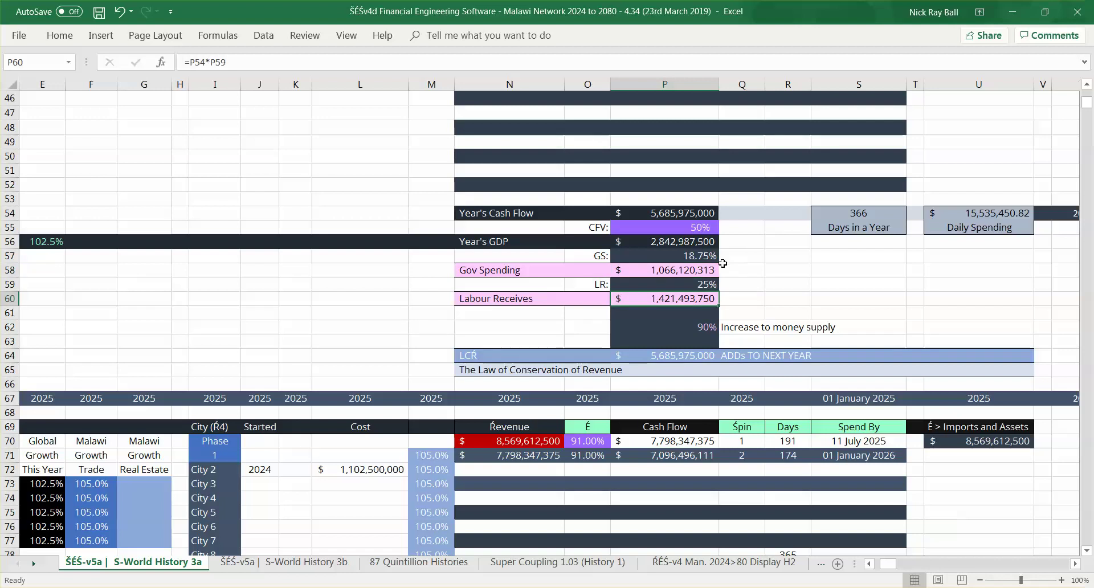
{"action": "left_click", "coordinate": [691, 283]}
{"action": "left_click", "coordinate": [646, 298]}
{"action": "key", "text": "Down"}
{"action": "key", "text": "Down"}
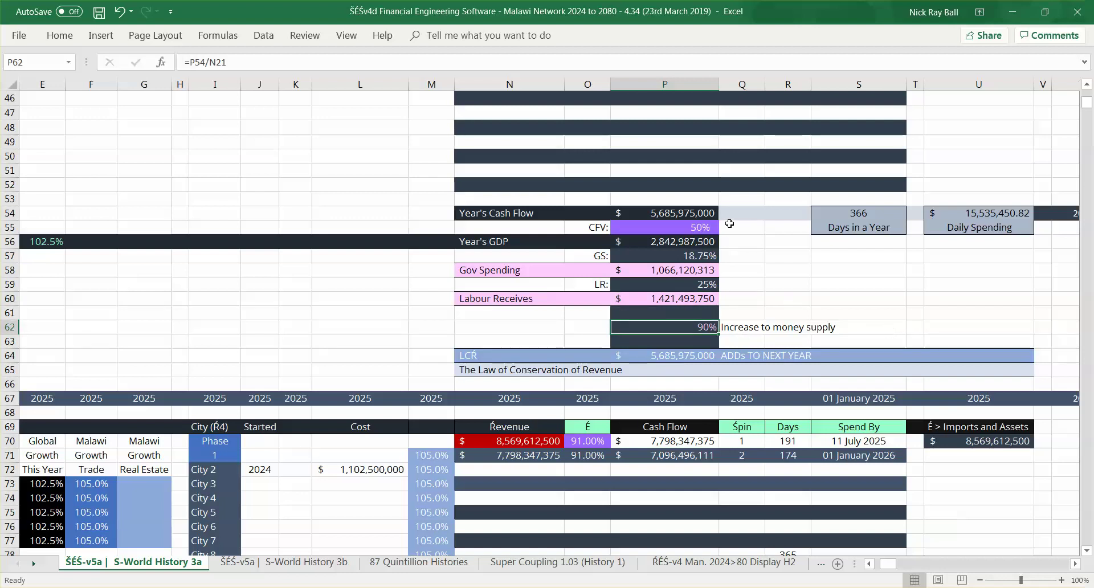
- Trace the 2024 LCŘ amount in P64 back to its source, the 2024 cash flow in P21
{"action": "key", "text": "Down"}
{"action": "key", "text": "Down"}
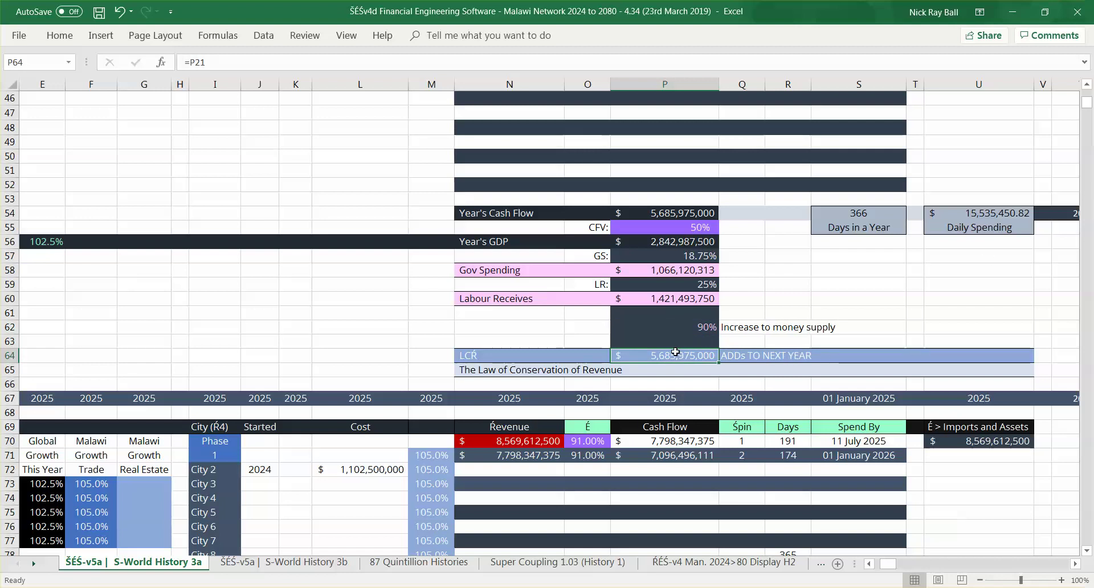
{"action": "scroll", "coordinate": [904, 124], "scroll_direction": "up", "scroll_amount": 8}
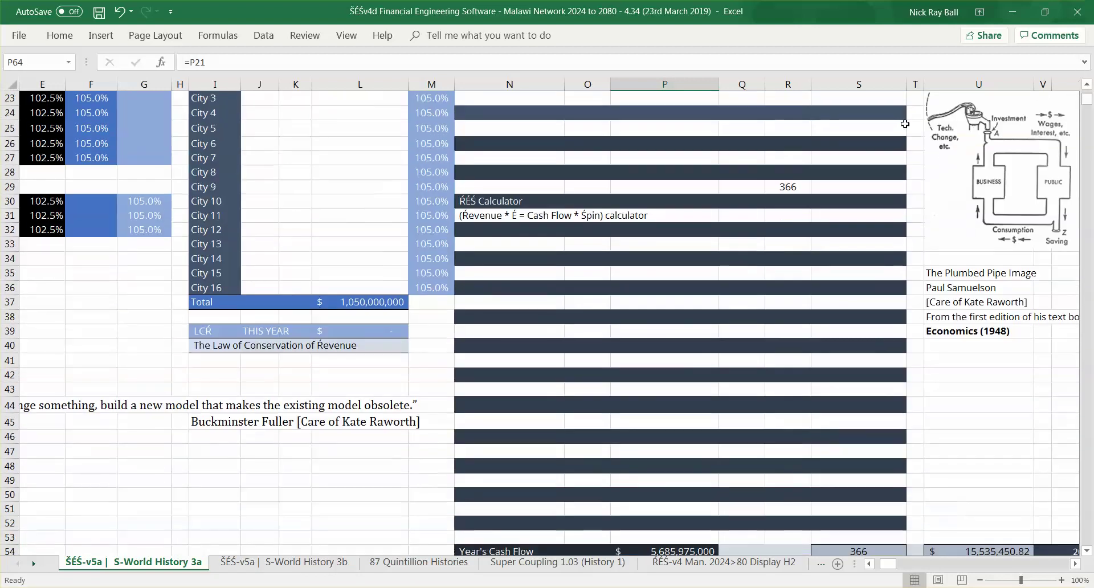
{"action": "scroll", "coordinate": [1089, 102], "scroll_direction": "up", "scroll_amount": 1}
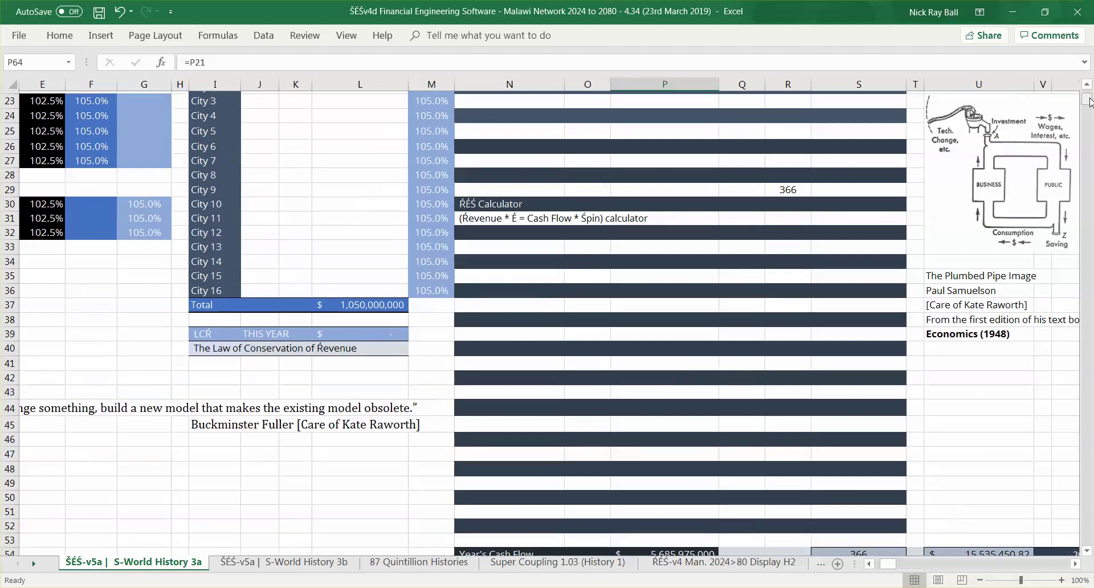
{"action": "left_click_drag", "start_coordinate": [1089, 101], "coordinate": [1088, 99]}
{"action": "left_click", "coordinate": [639, 327]}
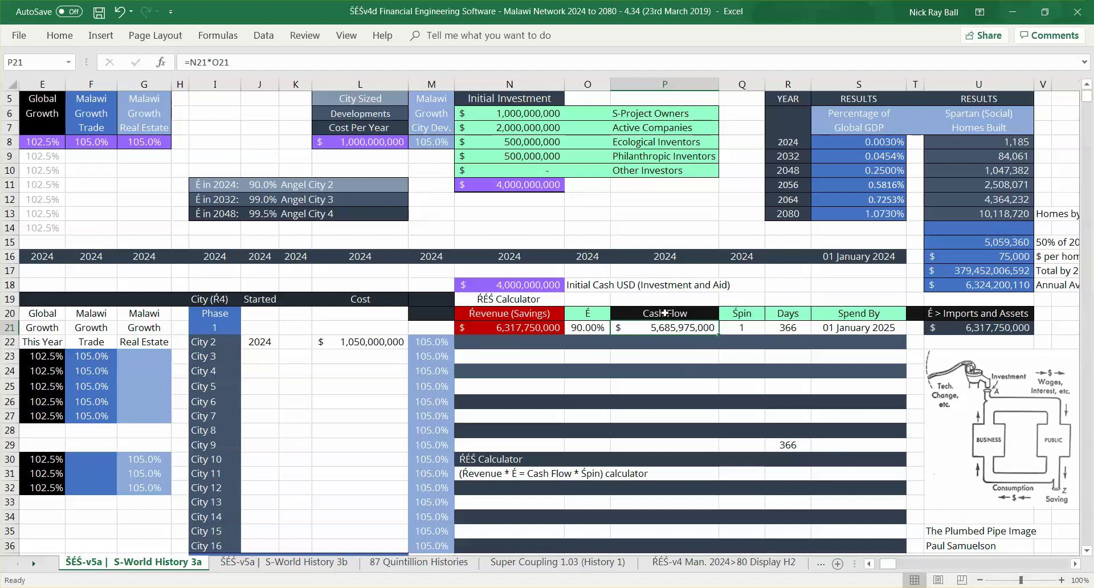
{"action": "left_click", "coordinate": [1087, 328]}
{"action": "left_click", "coordinate": [660, 489]}
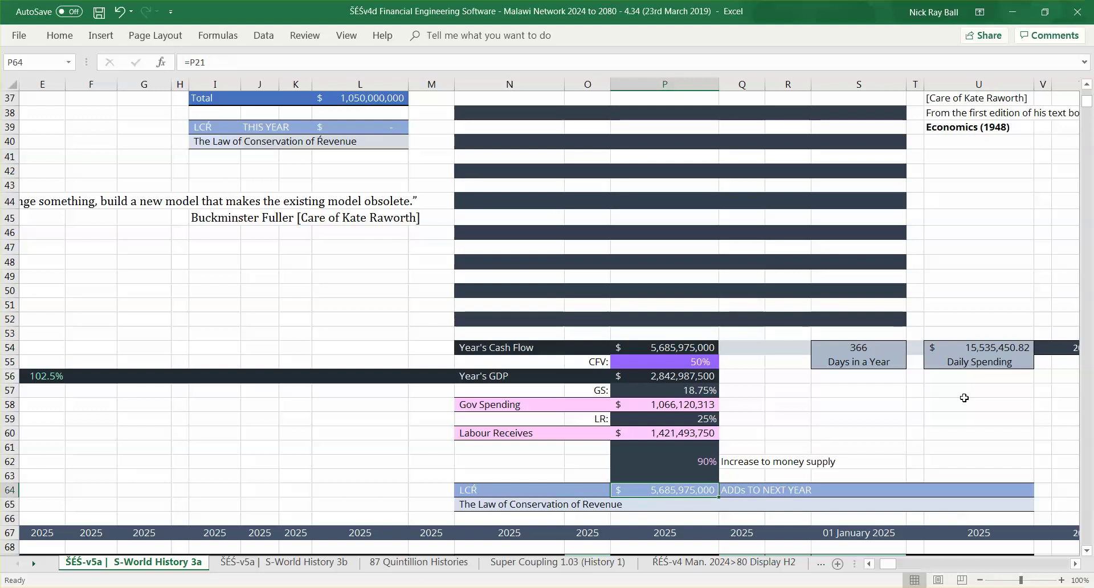
- Find the 2025 revenue section and examine this year's export figures in D73:D77 and their subtotal
{"action": "left_click", "coordinate": [1088, 457]}
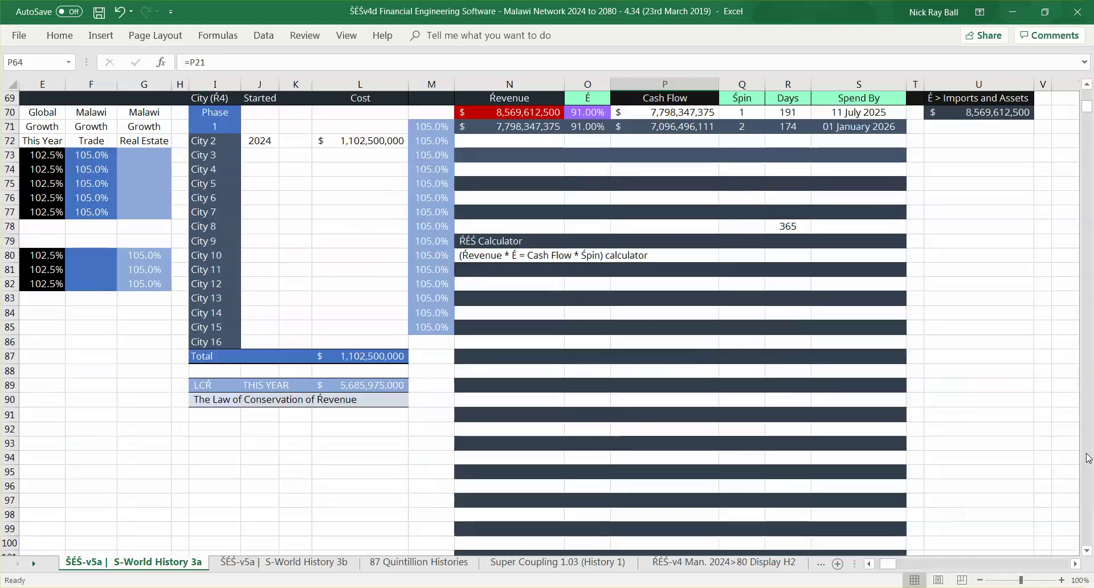
{"action": "left_click", "coordinate": [1086, 83]}
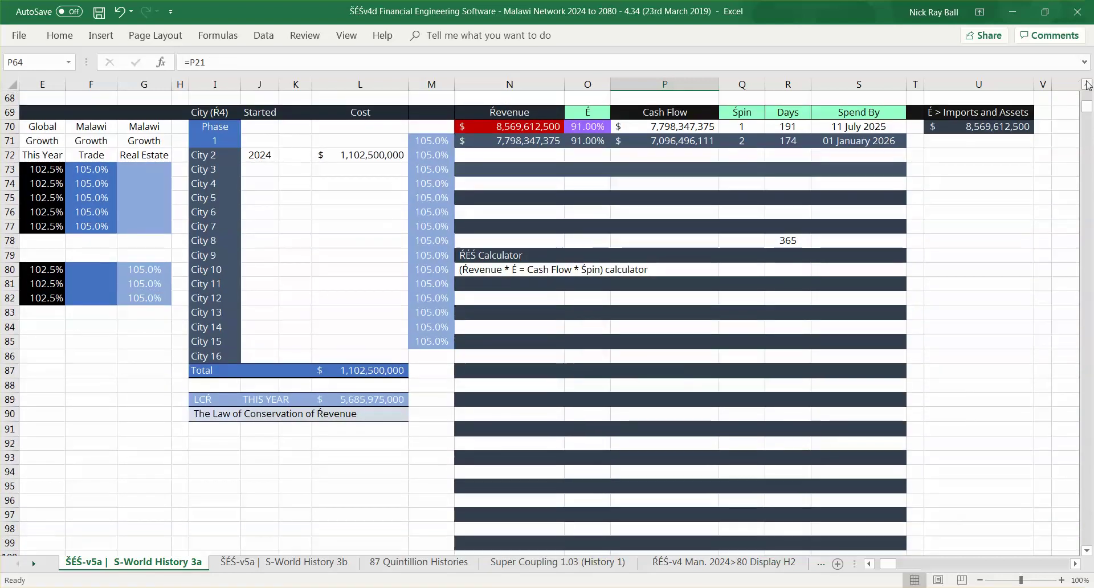
{"action": "scroll", "coordinate": [1086, 84], "scroll_direction": "up", "scroll_amount": 2}
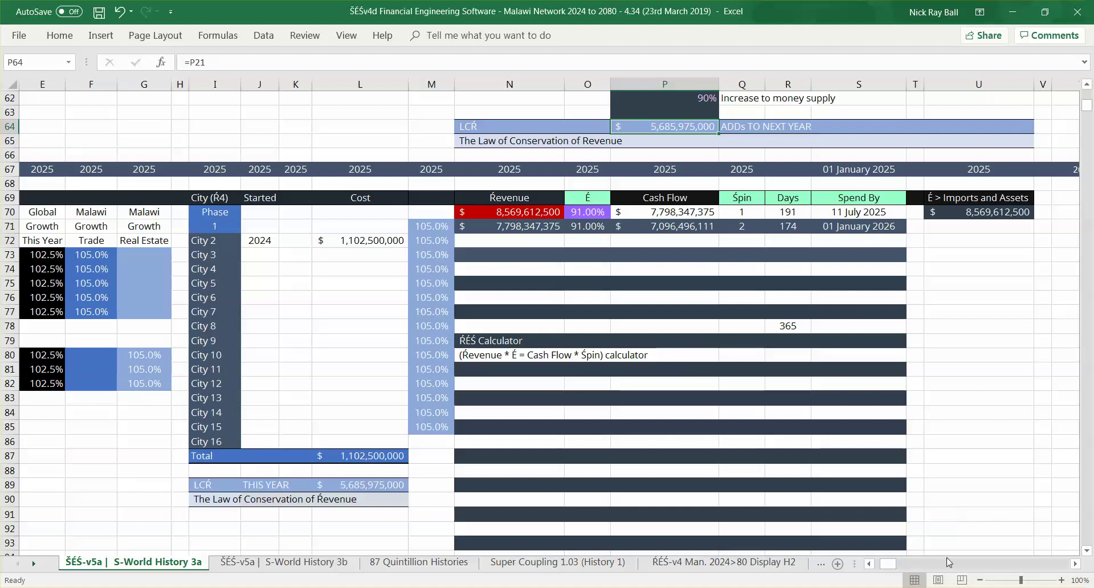
{"action": "left_click_drag", "start_coordinate": [888, 563], "coordinate": [883, 563]}
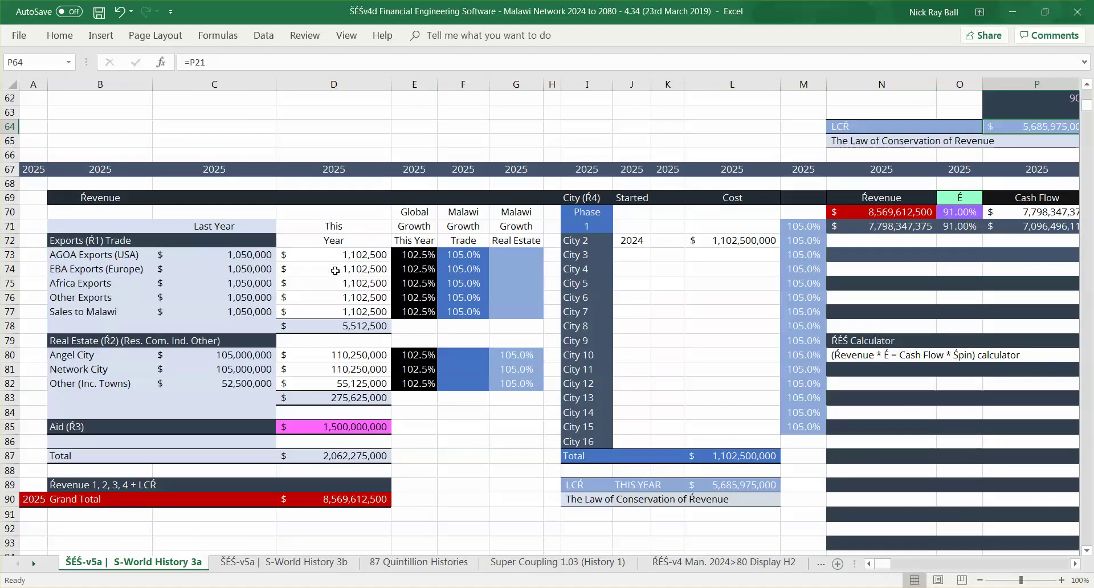
{"action": "left_click_drag", "start_coordinate": [331, 254], "coordinate": [331, 313]}
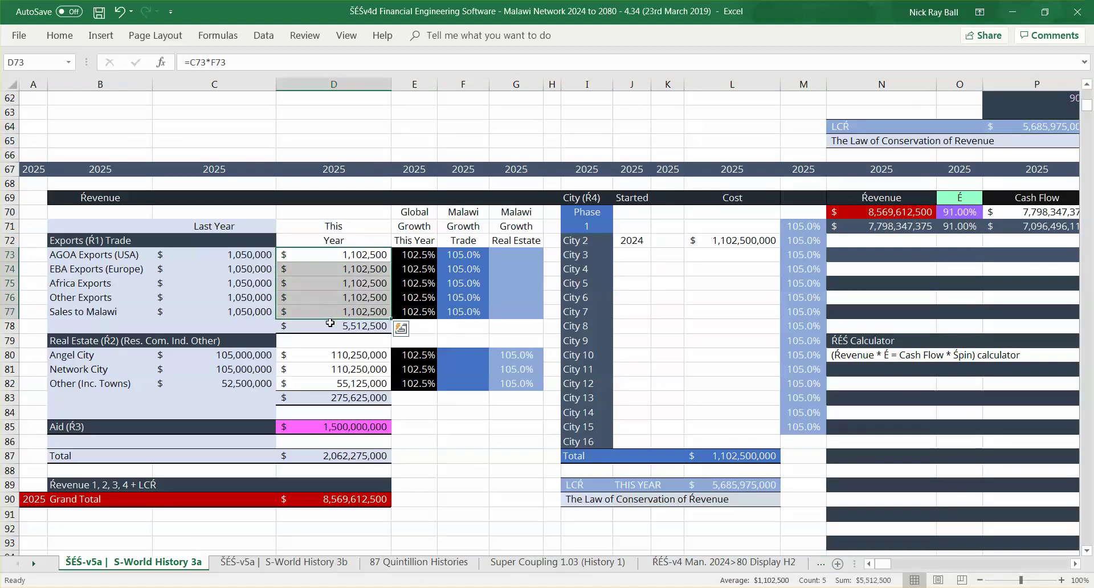
{"action": "left_click", "coordinate": [330, 323]}
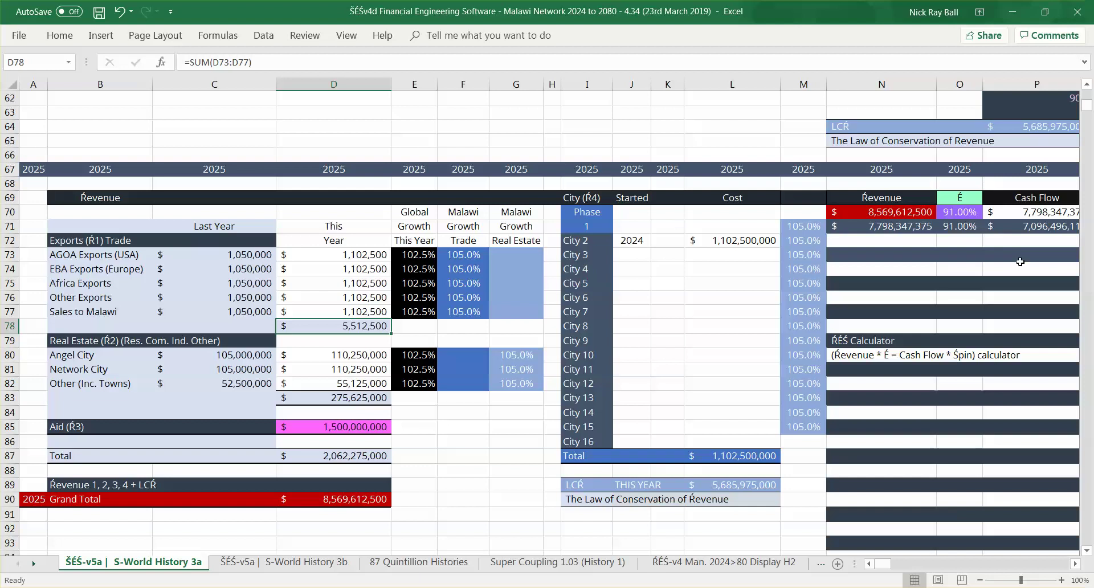
- Look back at the 2024 ŘÉŚ Calculator and year summary, and return to the 2025 revenue section
{"action": "left_click_drag", "start_coordinate": [884, 564], "coordinate": [896, 564]}
{"action": "left_click_drag", "start_coordinate": [1086, 105], "coordinate": [1089, 97]}
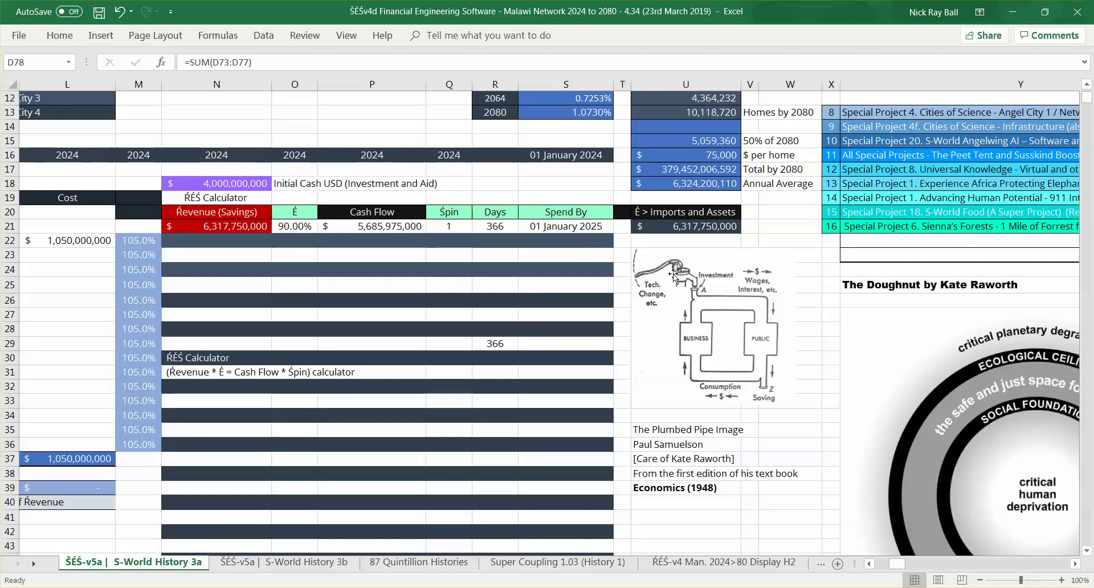
{"action": "left_click", "coordinate": [1084, 522]}
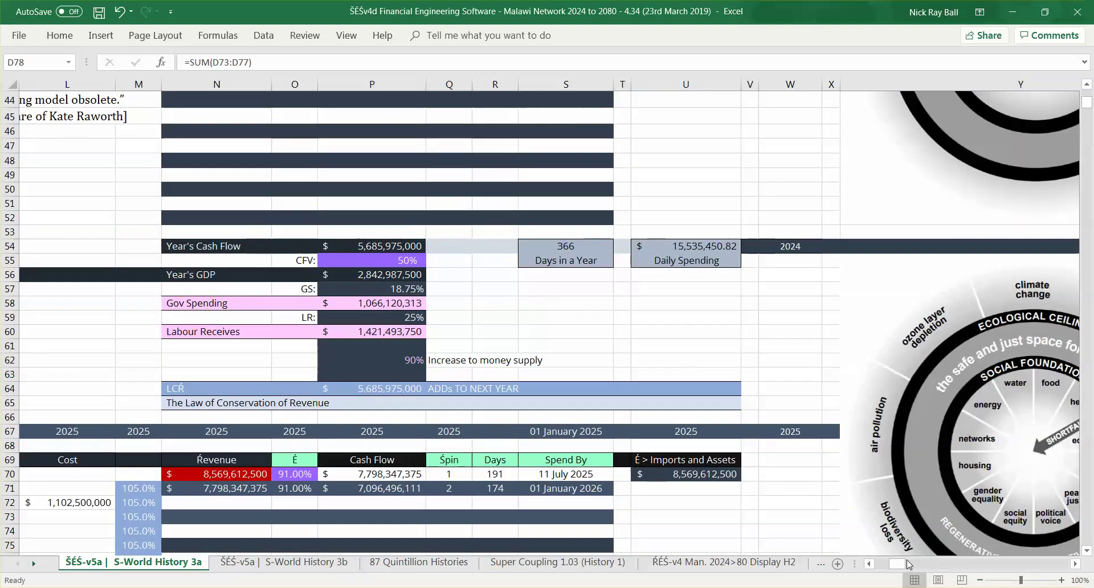
{"action": "left_click_drag", "start_coordinate": [897, 563], "coordinate": [867, 565]}
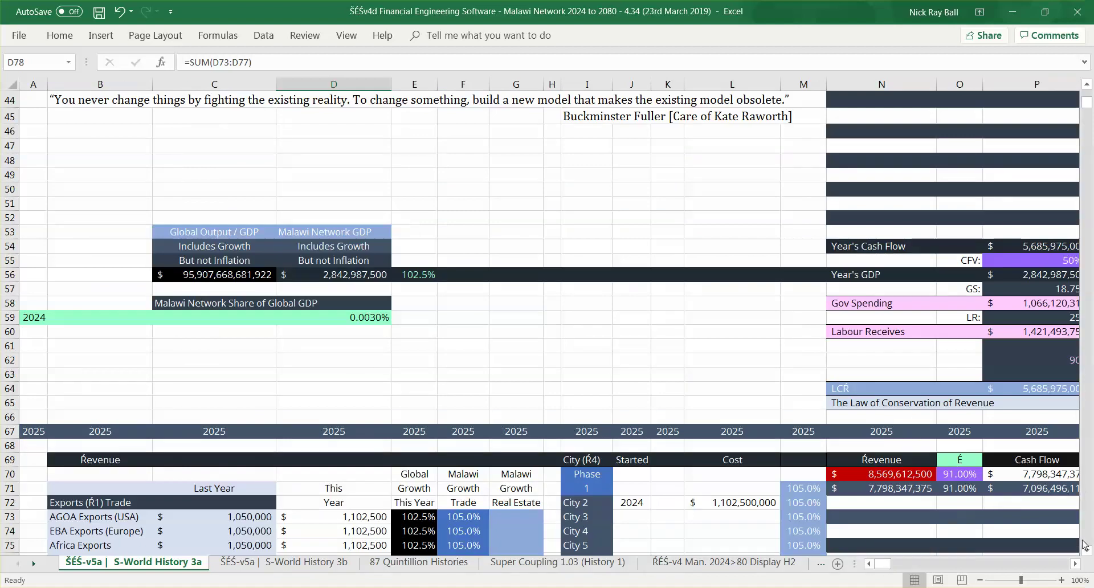
{"action": "left_click", "coordinate": [1086, 551]}
{"action": "scroll", "coordinate": [357, 204], "scroll_direction": "down", "scroll_amount": 6}
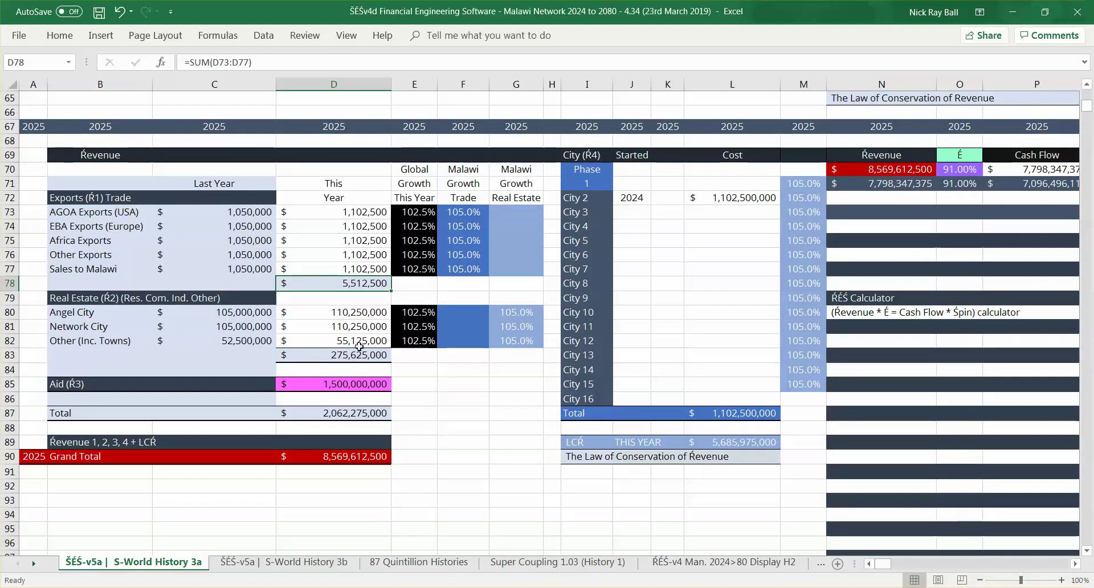
- Check the 2025 real estate subtotal, the Aid (Ř3) amount and the revenue total in column D
{"action": "left_click", "coordinate": [356, 352]}
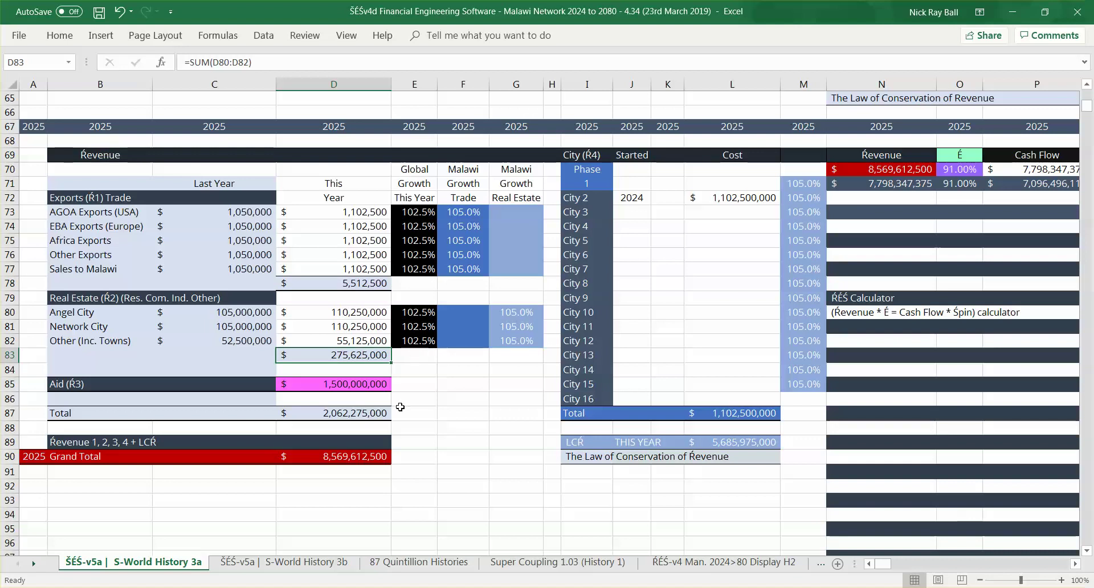
{"action": "left_click", "coordinate": [344, 385]}
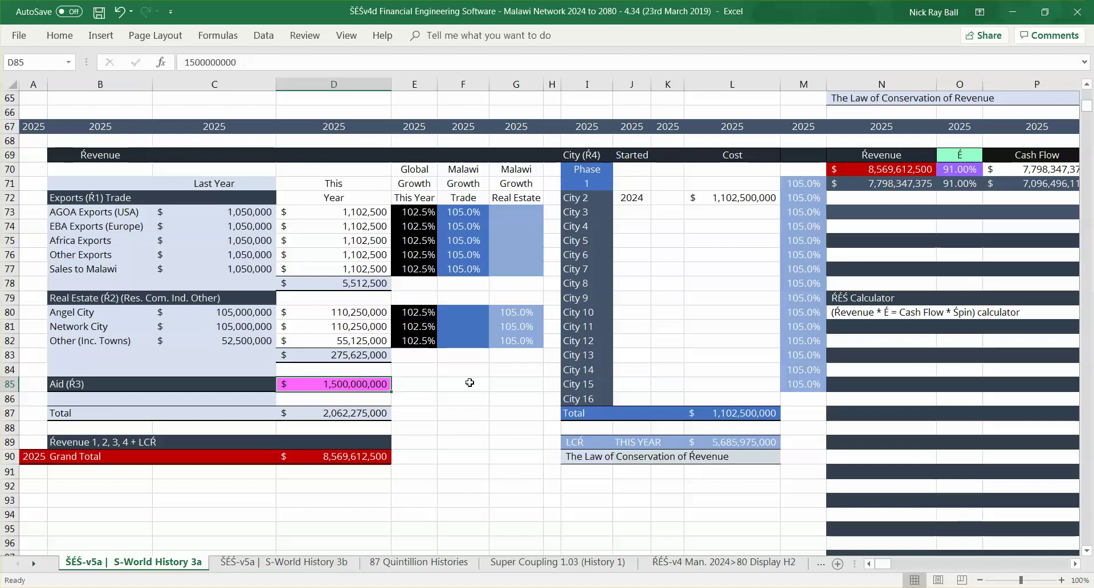
{"action": "left_click", "coordinate": [356, 416]}
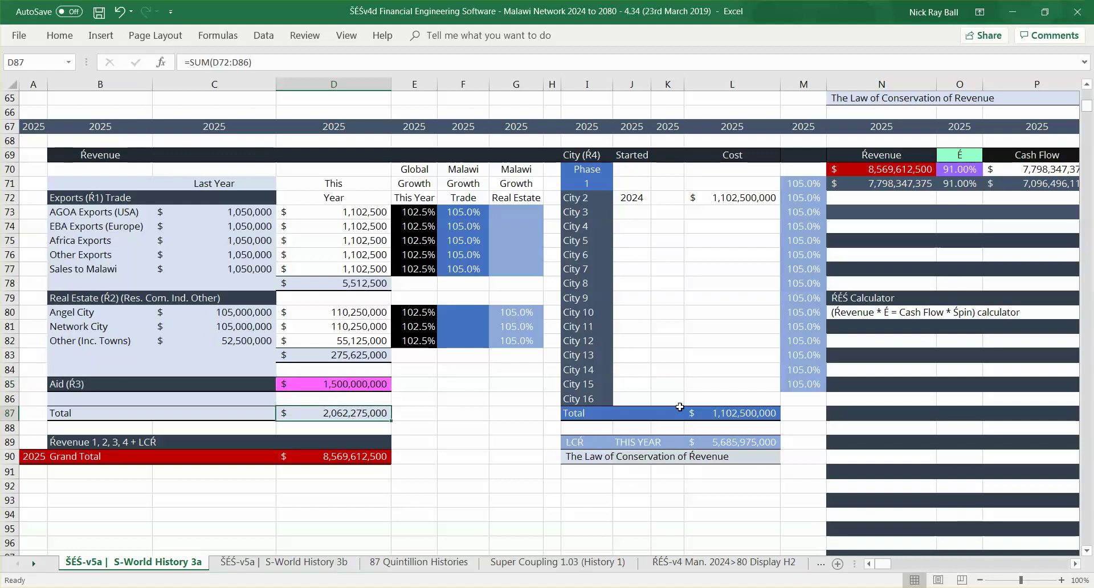
- Examine the formulas behind the 2025 city cost total, City 2 cost, this year's LCŘ and the revenue grand total
{"action": "left_click", "coordinate": [731, 414]}
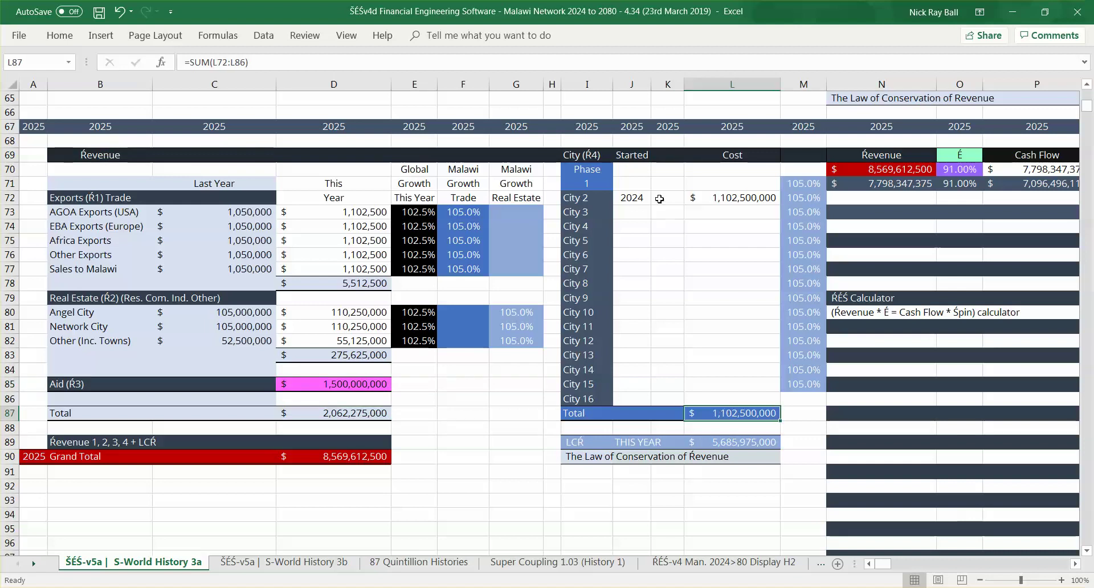
{"action": "left_click", "coordinate": [698, 202]}
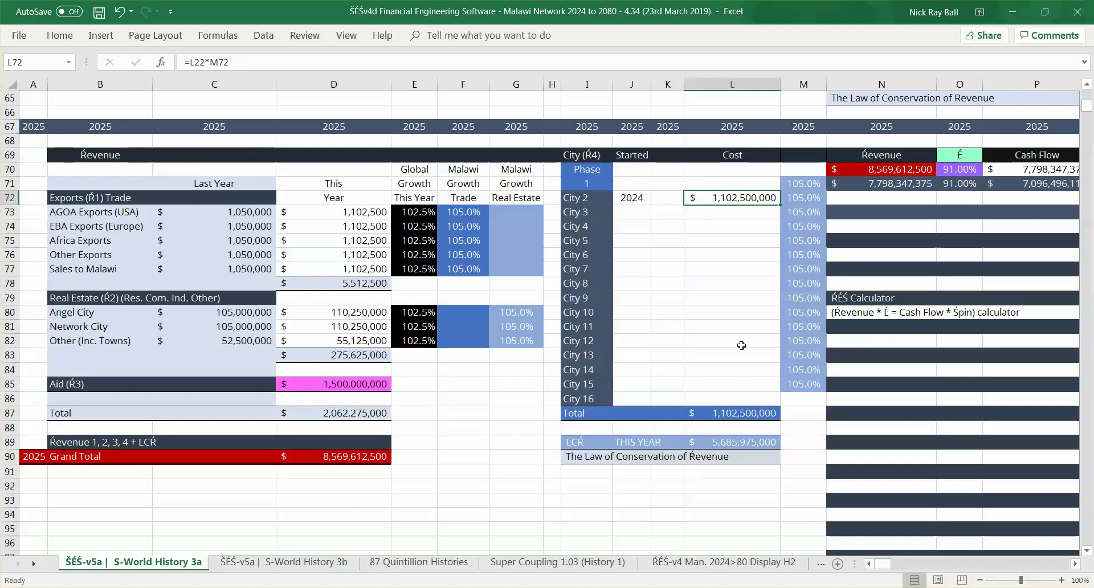
{"action": "left_click", "coordinate": [728, 411]}
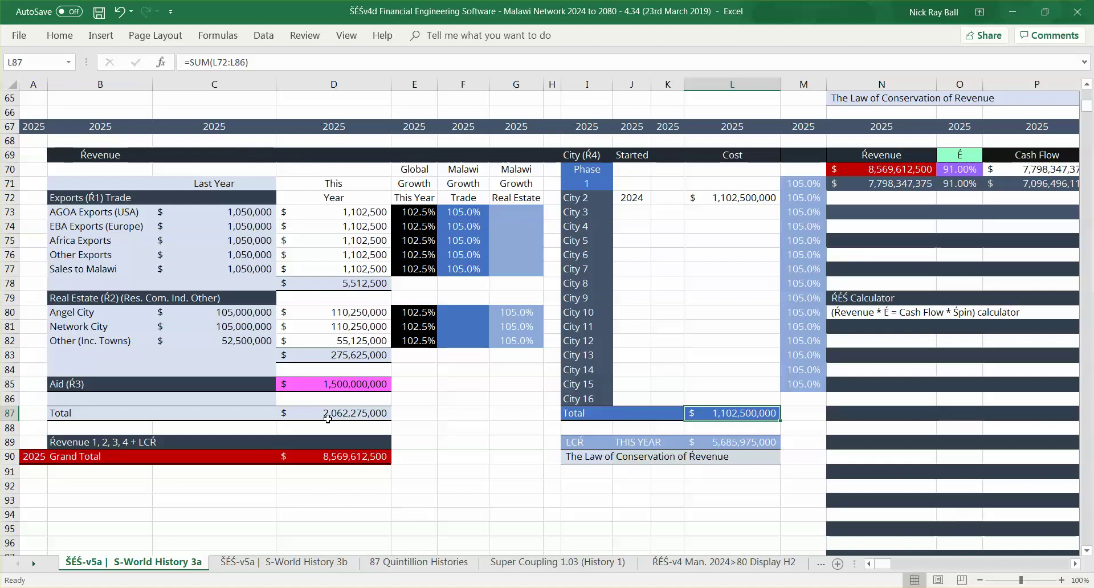
{"action": "left_click", "coordinate": [727, 442]}
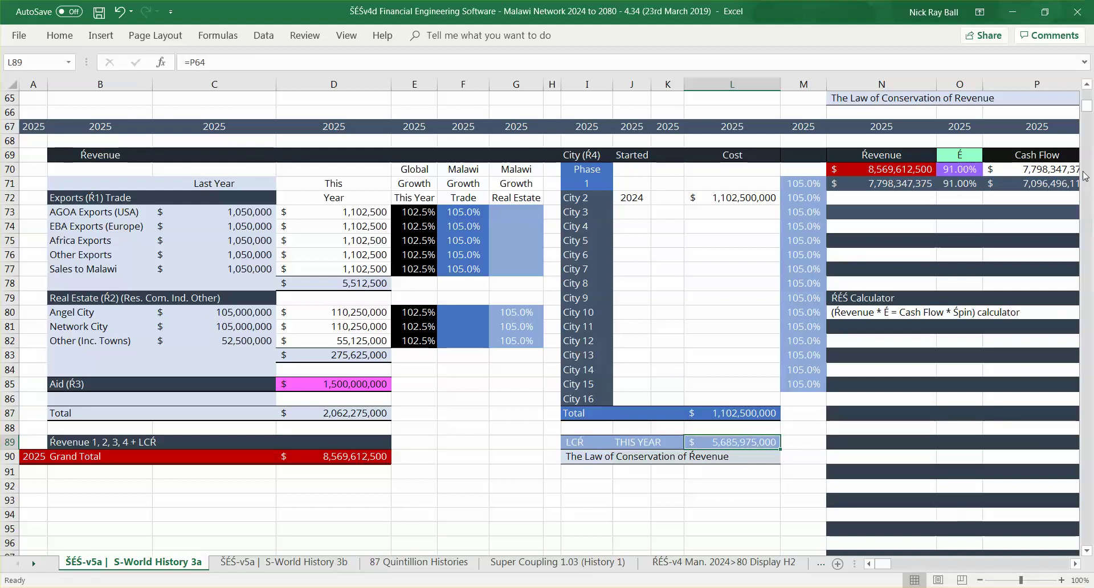
{"action": "left_click", "coordinate": [322, 458]}
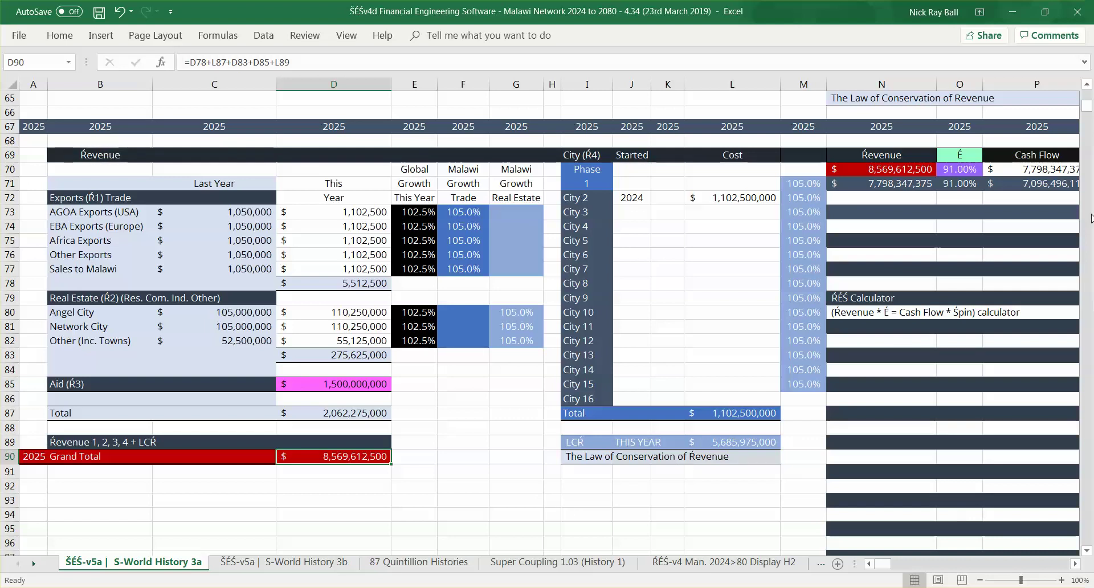
- Inspect the formulas of the 2025 calculator's opening Revenue in N70 and É > Imports and Assets in U70
{"action": "mouse_move", "coordinate": [1088, 112]}
{"action": "left_mouse_down"}
{"action": "mouse_move", "coordinate": [1088, 99]}
{"action": "mouse_move", "coordinate": [1088, 110]}
{"action": "left_mouse_up"}
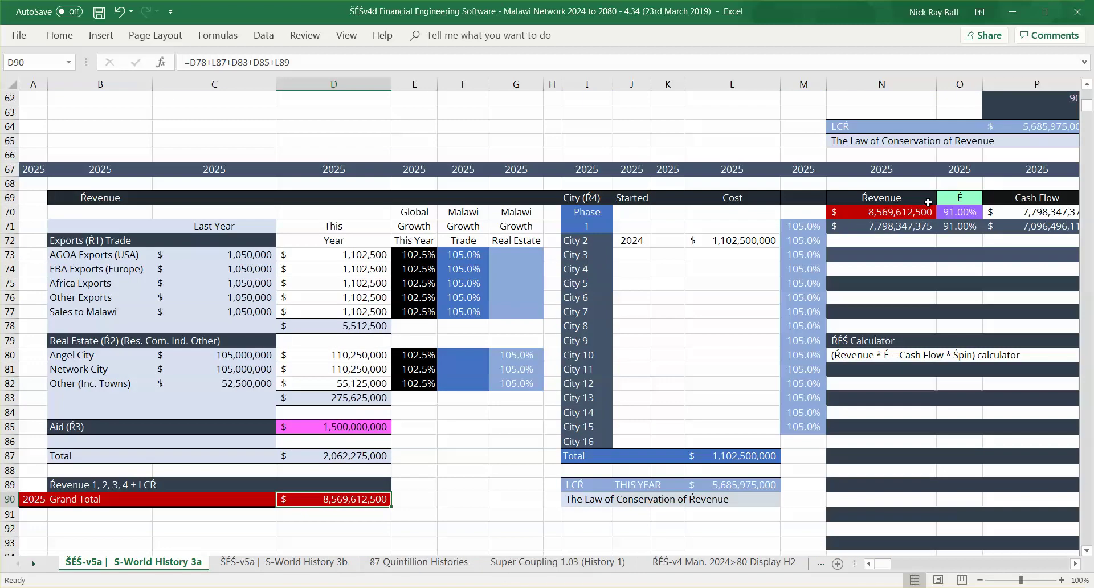
{"action": "left_click", "coordinate": [886, 214]}
{"action": "left_click_drag", "start_coordinate": [887, 568], "coordinate": [894, 566]}
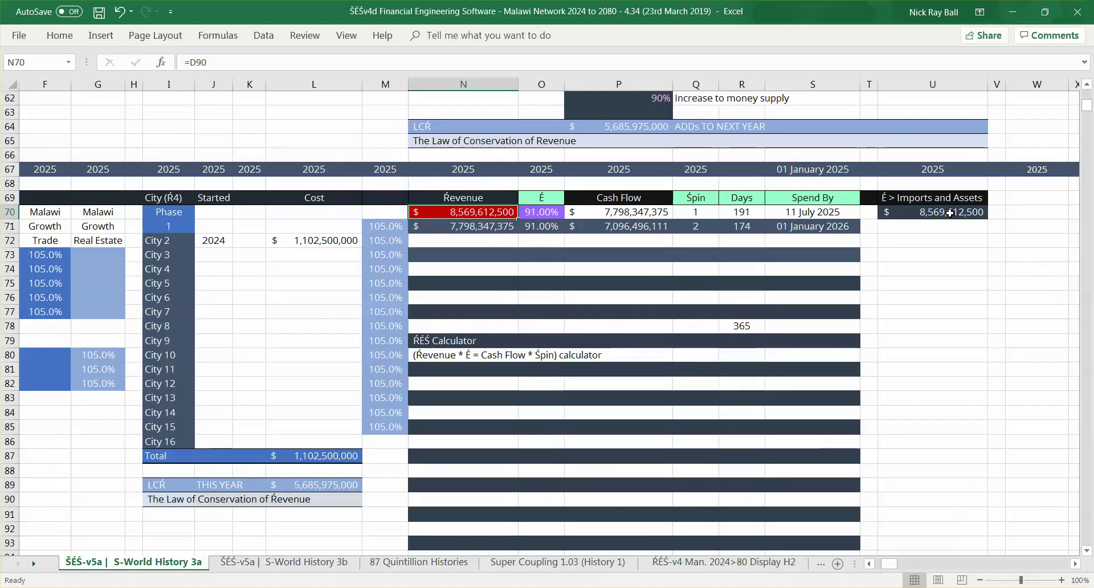
{"action": "left_click", "coordinate": [900, 212]}
{"action": "left_click", "coordinate": [285, 64]}
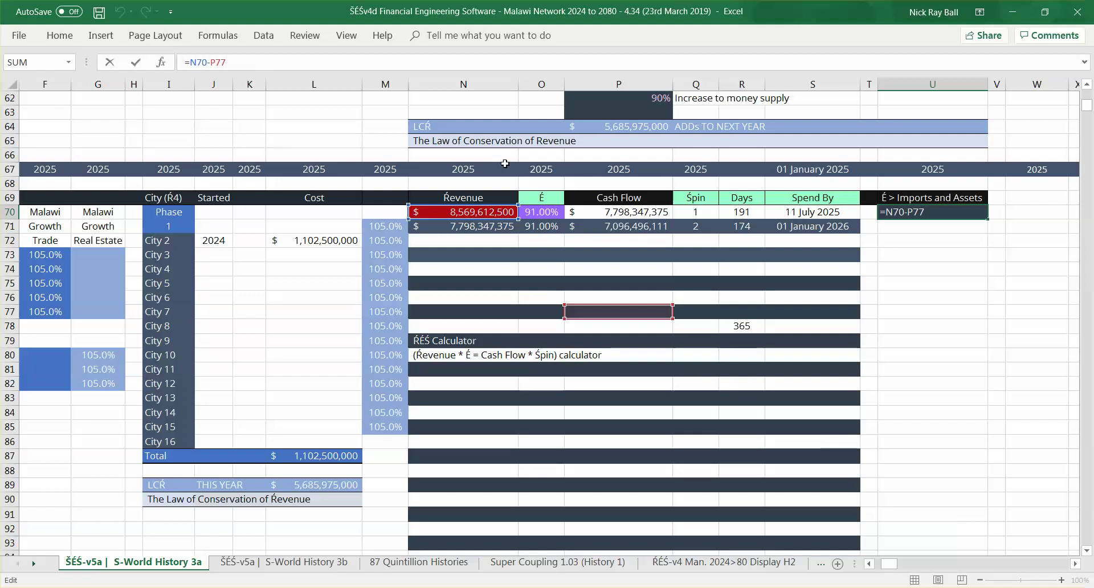
{"action": "key", "text": "ctrl+Return"}
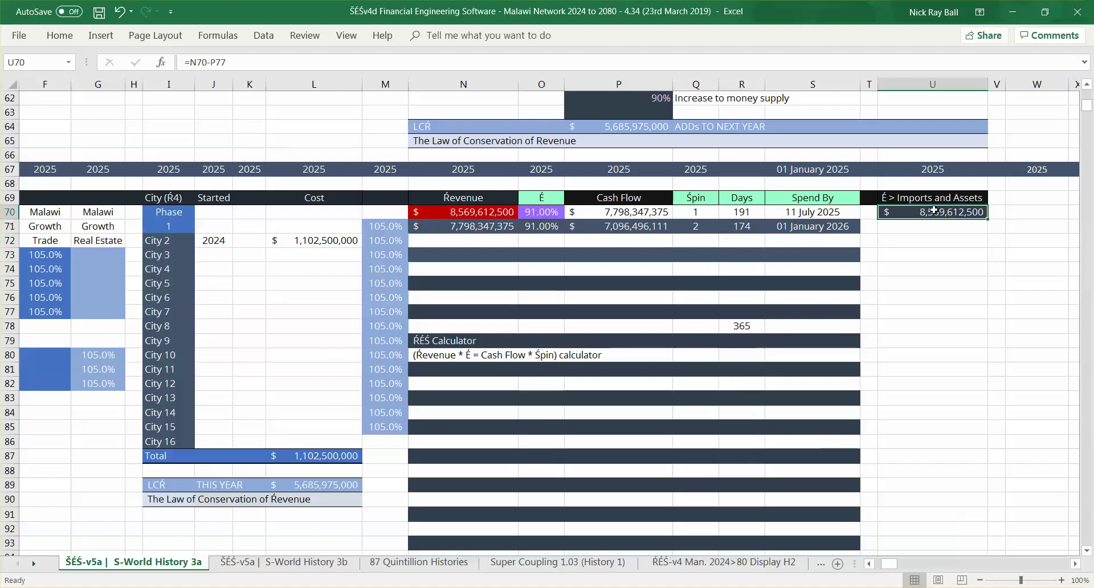
- Fill the 2025 É > Imports and Assets amount in U70 with the standard red colour
{"action": "left_click", "coordinate": [60, 36]}
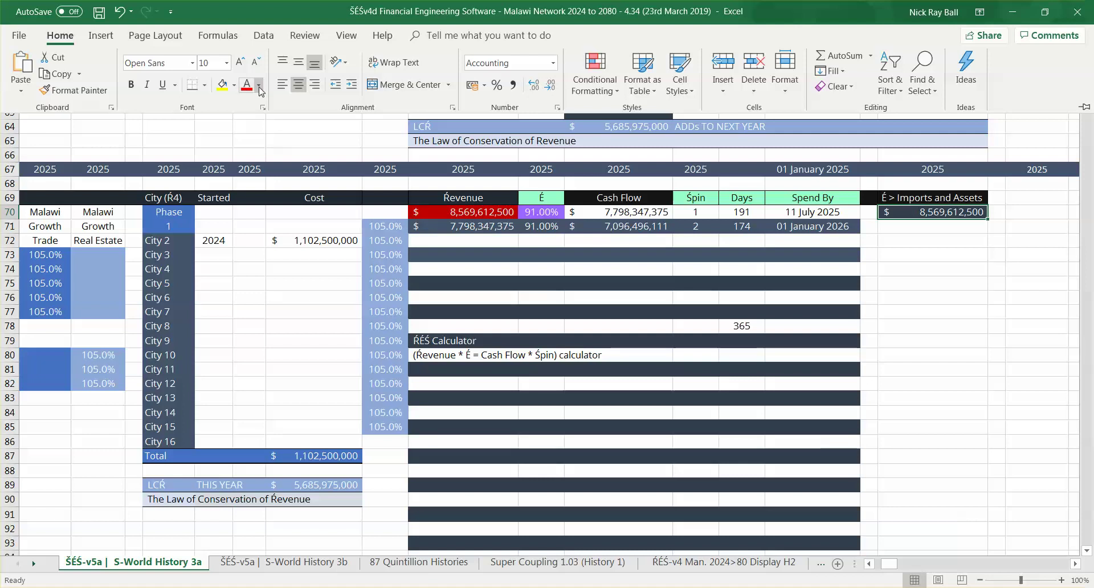
{"action": "left_click", "coordinate": [233, 85]}
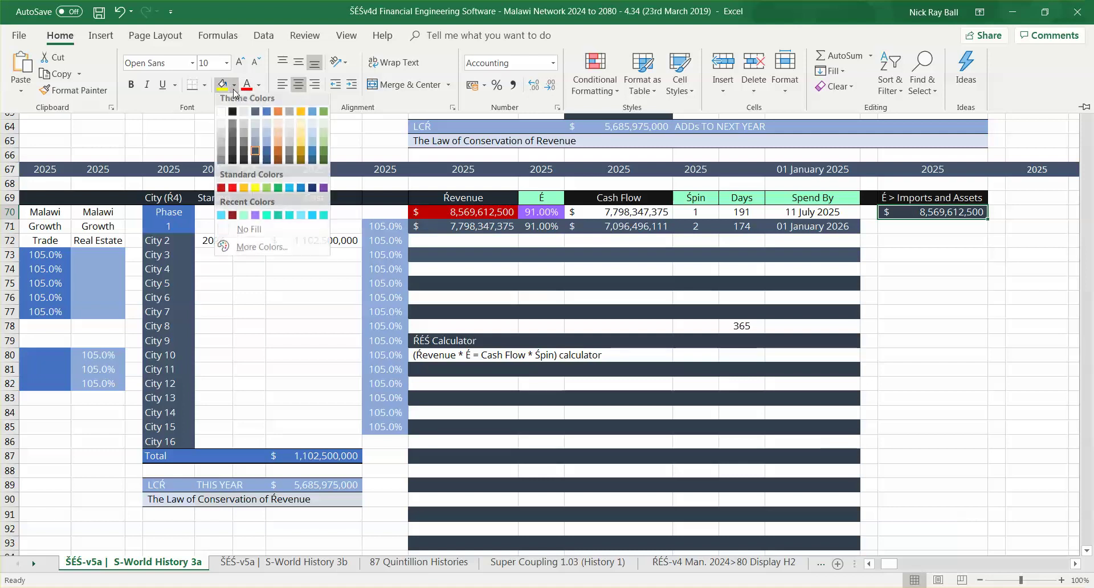
{"action": "left_click", "coordinate": [232, 192]}
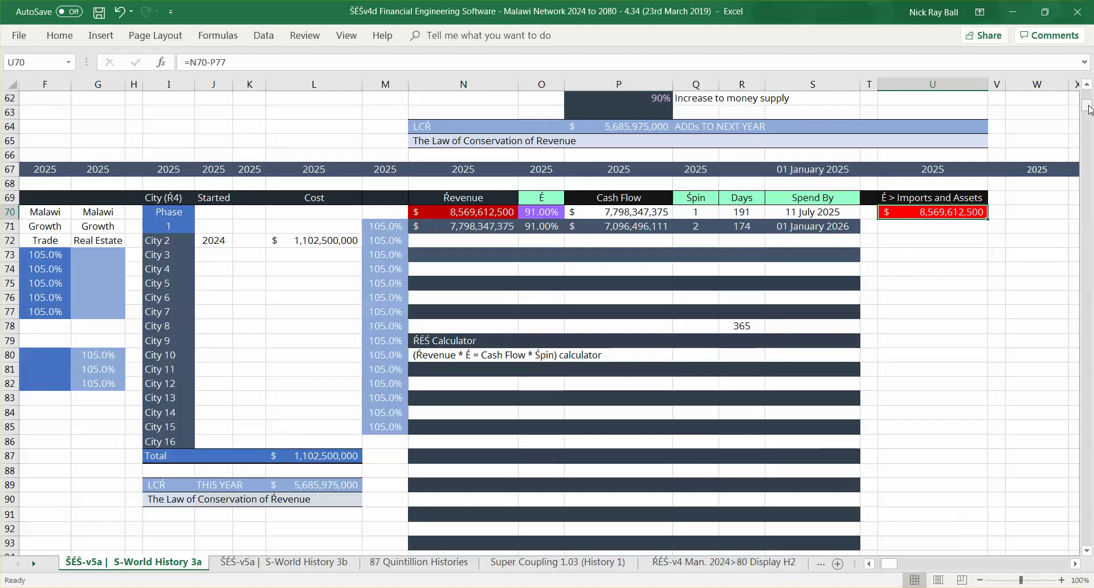
- Return to the opening assumptions at the start of the sheet, from the Results table back to column B
{"action": "left_click_drag", "start_coordinate": [1088, 108], "coordinate": [1088, 109]}
{"action": "left_click_drag", "start_coordinate": [1088, 109], "coordinate": [1085, 97]}
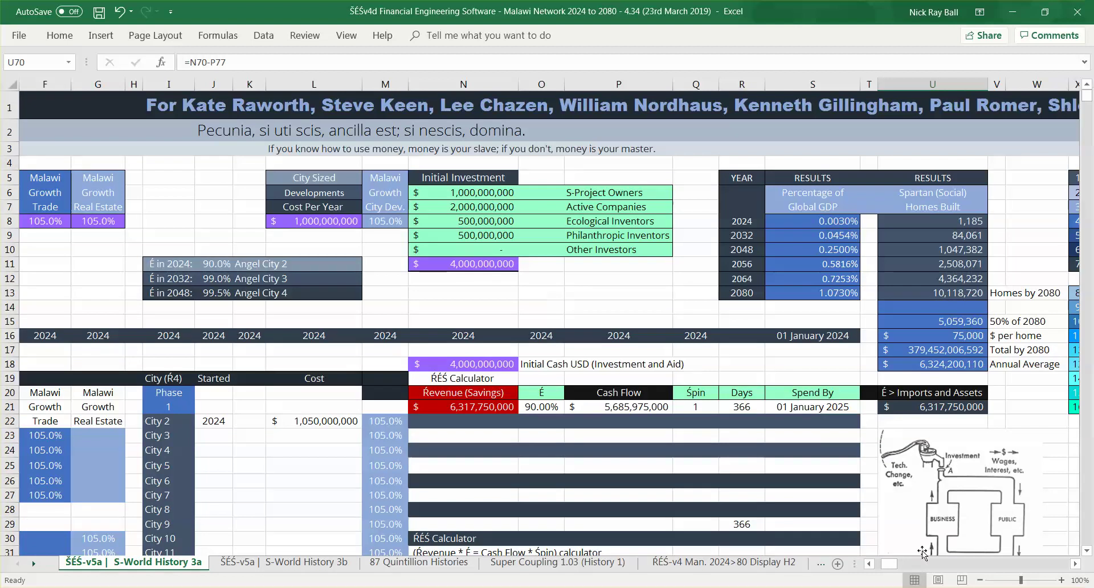
{"action": "left_click_drag", "start_coordinate": [889, 564], "coordinate": [900, 567]}
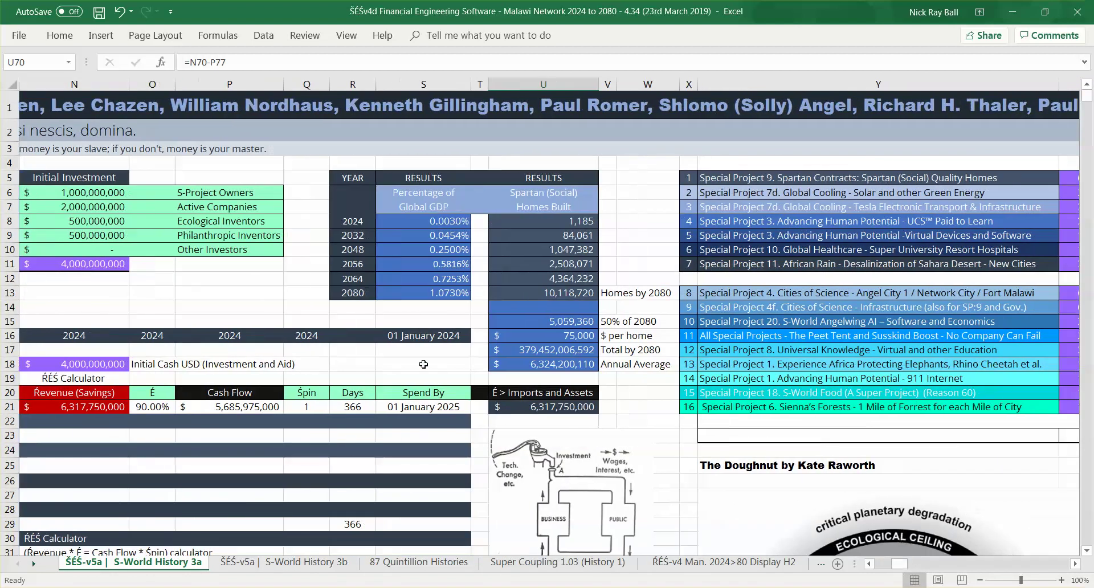
{"action": "left_click", "coordinate": [64, 177]}
{"action": "key", "text": "Left"}
{"action": "key", "text": "Left"}
{"action": "key", "text": "Left"}
{"action": "key", "text": "Left"}
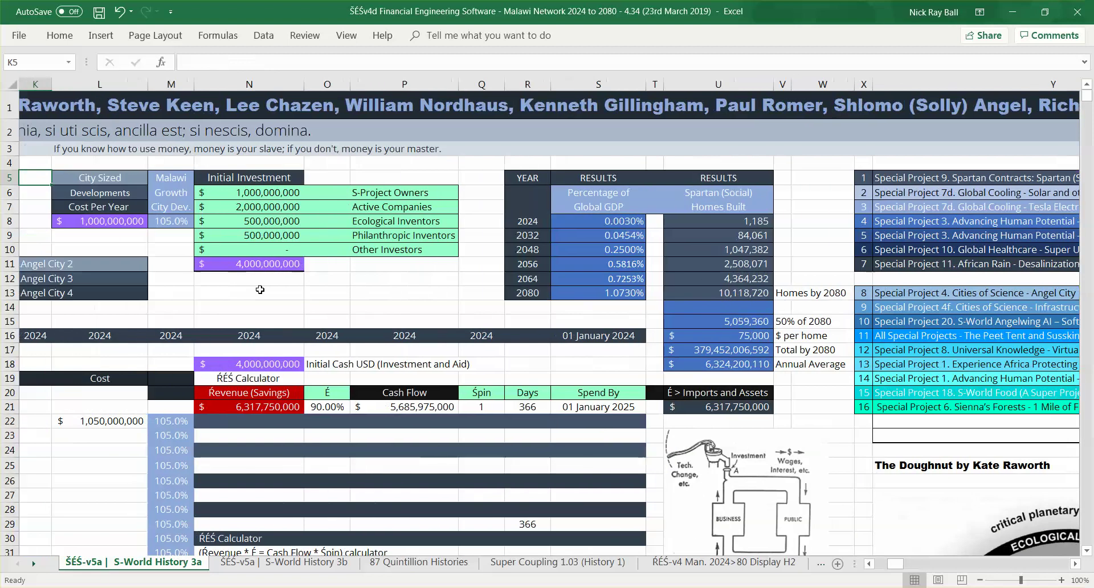
{"action": "key", "text": "Left"}
{"action": "key", "text": "Left"}
{"action": "key", "text": "Left"}
{"action": "key", "text": "Left"}
{"action": "key", "text": "Left"}
{"action": "key", "text": "Left"}
{"action": "key", "text": "Left"}
{"action": "key", "text": "Left"}
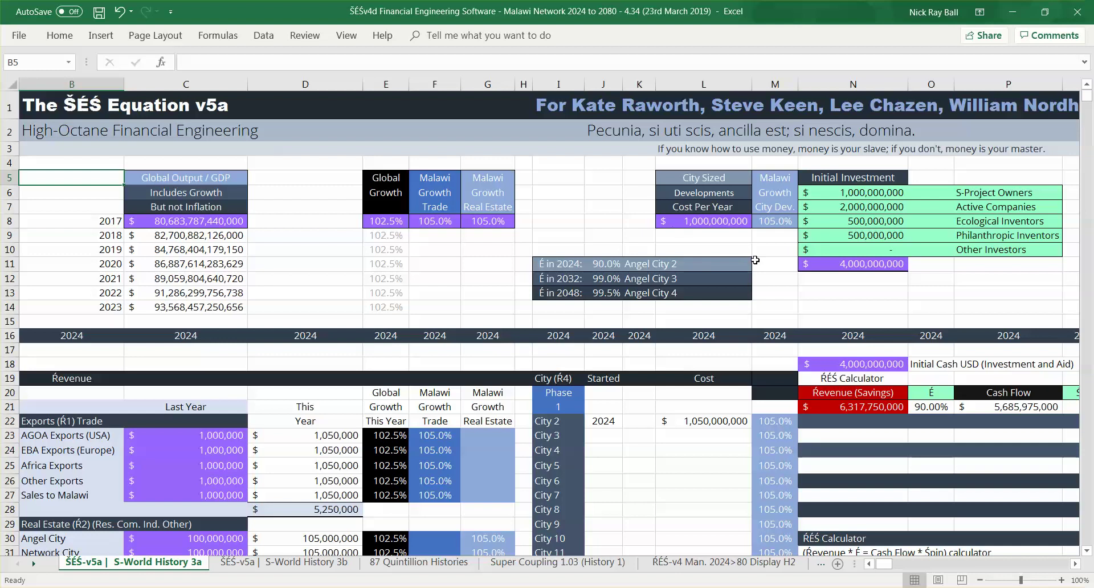
- Trace the É rates for 2024 and 2032 from the assumptions to the É cells O21 and O413 of those years' calculators
{"action": "left_click", "coordinate": [548, 260]}
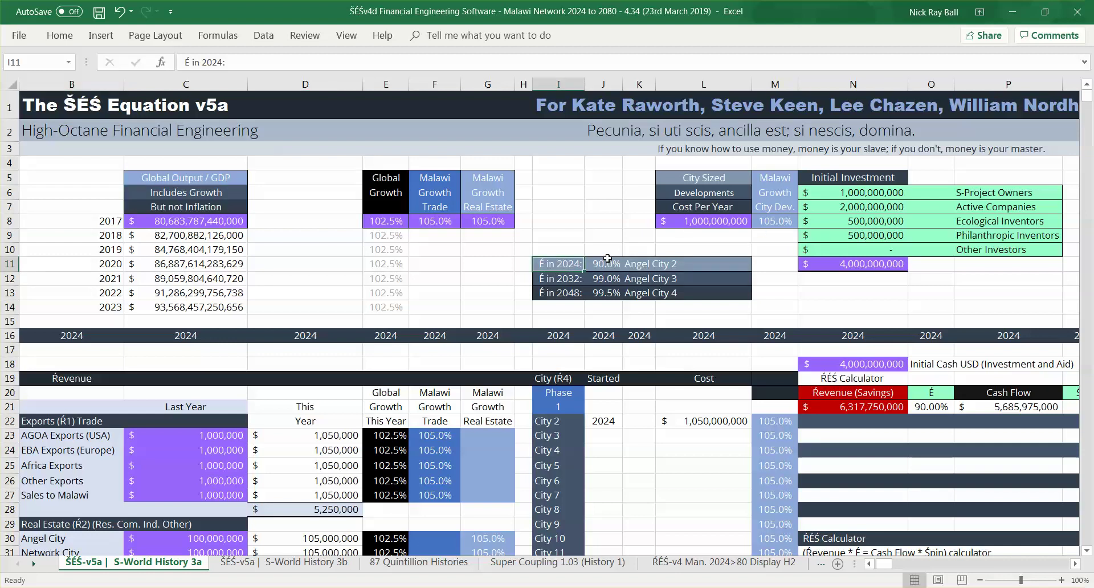
{"action": "left_click", "coordinate": [929, 409]}
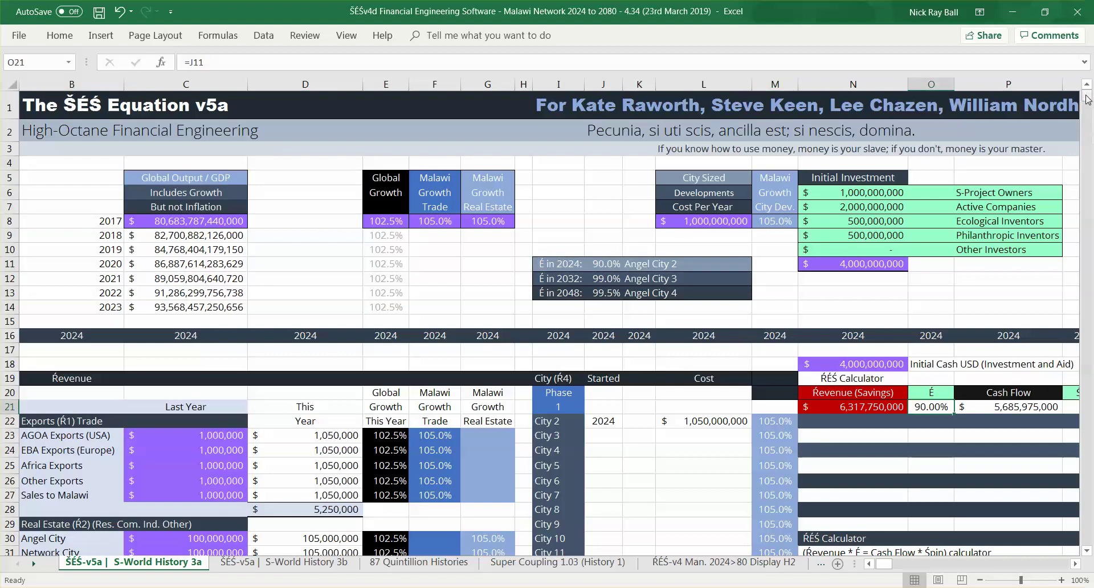
{"action": "left_click", "coordinate": [608, 281]}
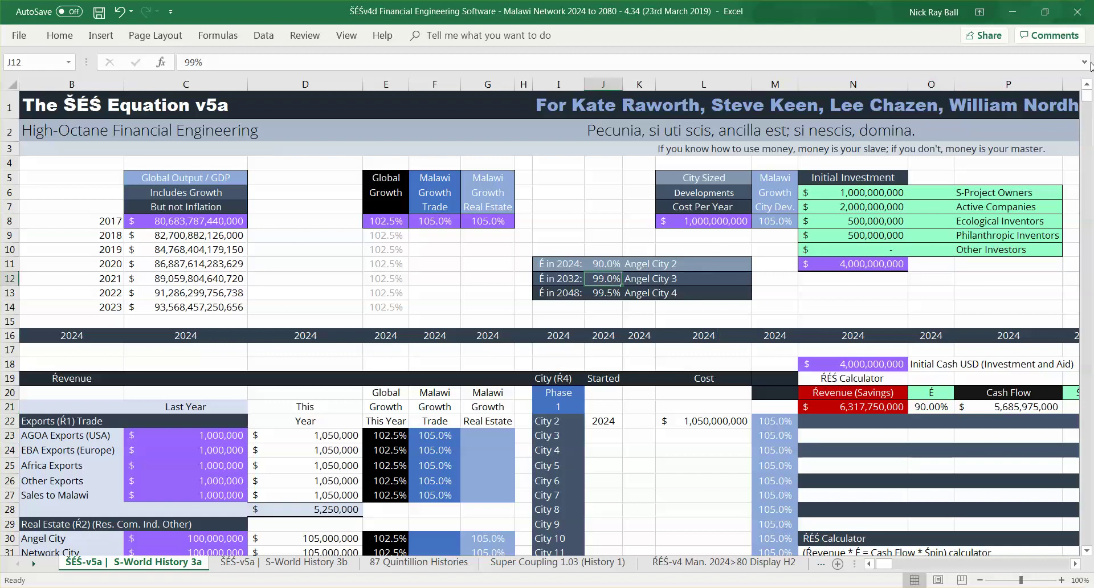
{"action": "left_click_drag", "start_coordinate": [1088, 99], "coordinate": [1087, 163]}
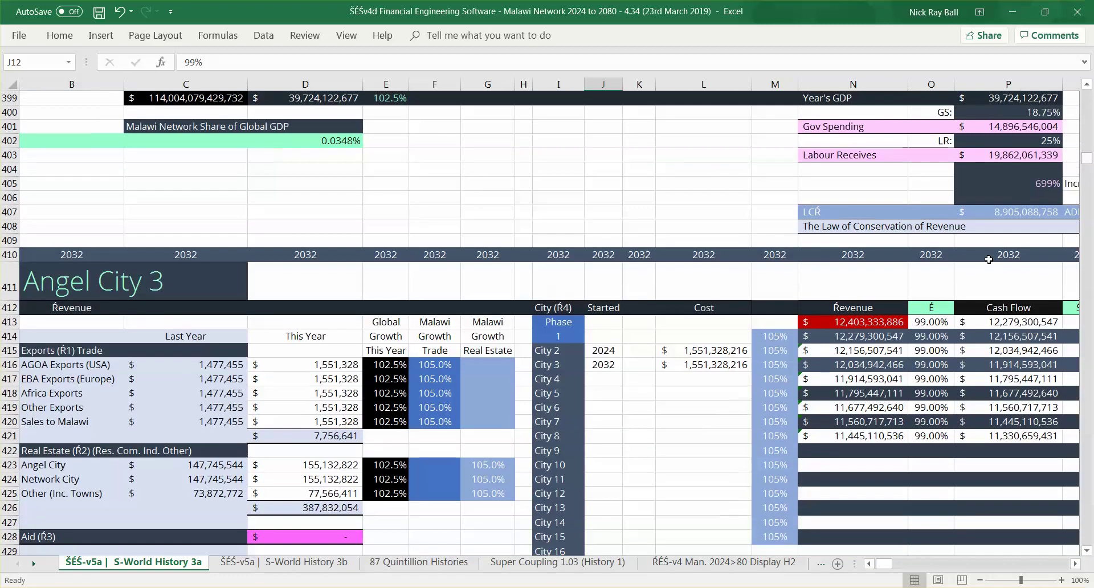
{"action": "left_click", "coordinate": [934, 325]}
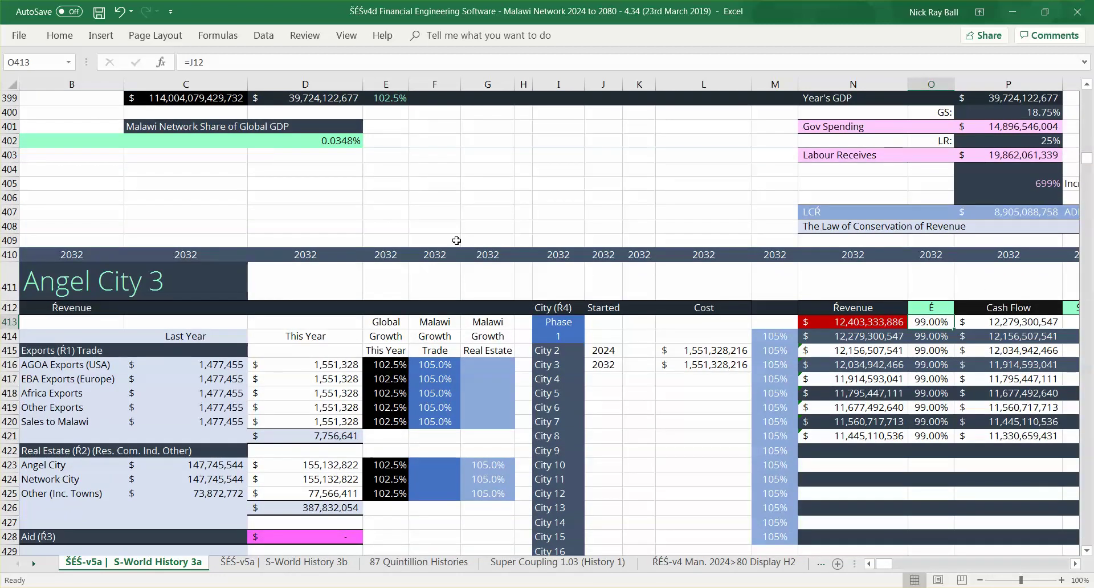
{"action": "left_click", "coordinate": [256, 62]}
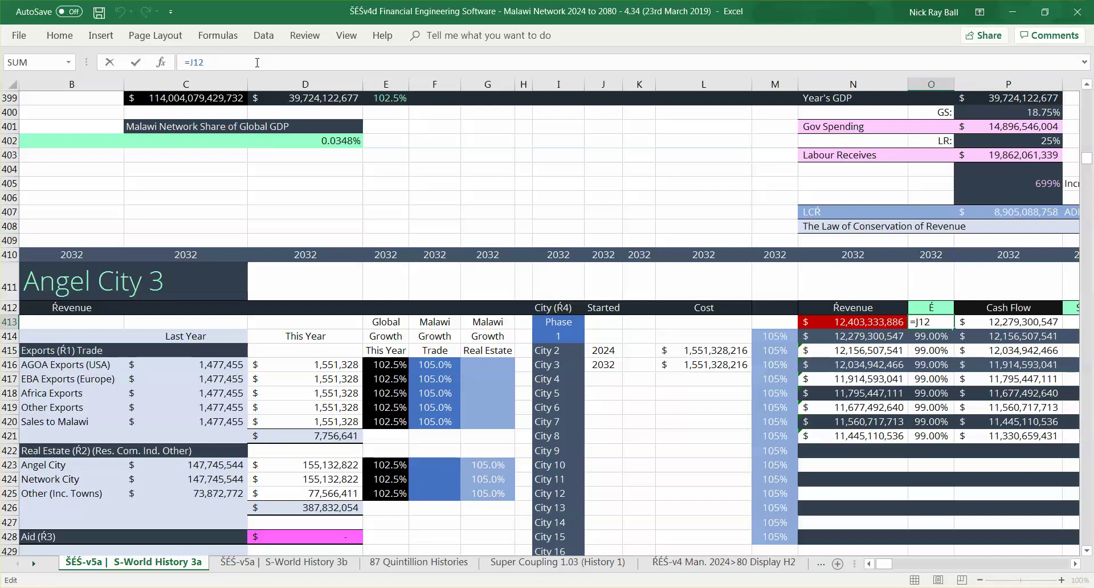
{"action": "key", "text": "Escape"}
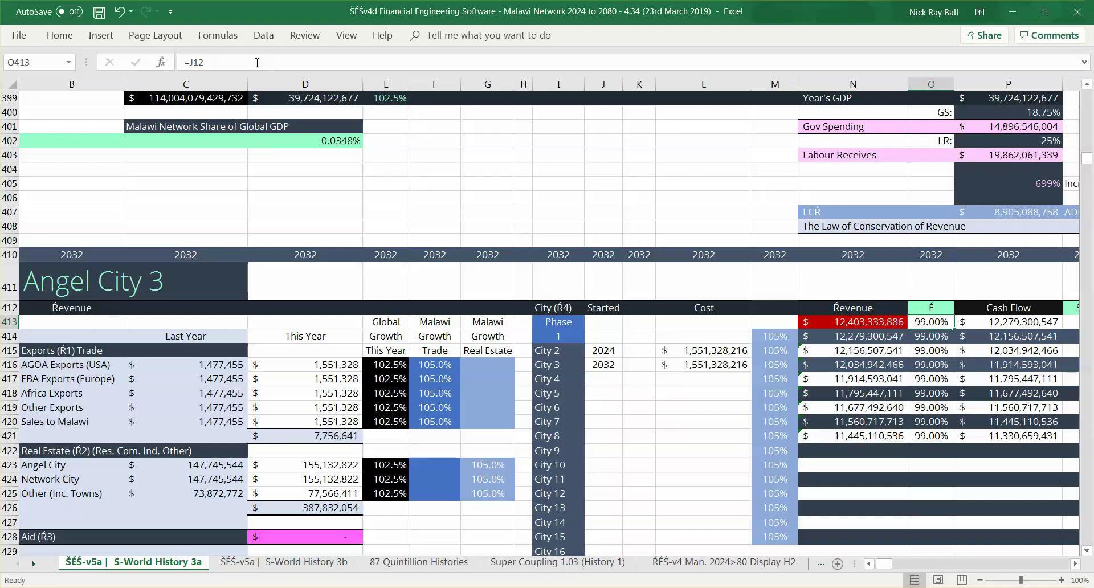
{"action": "left_click_drag", "start_coordinate": [1088, 159], "coordinate": [1086, 92]}
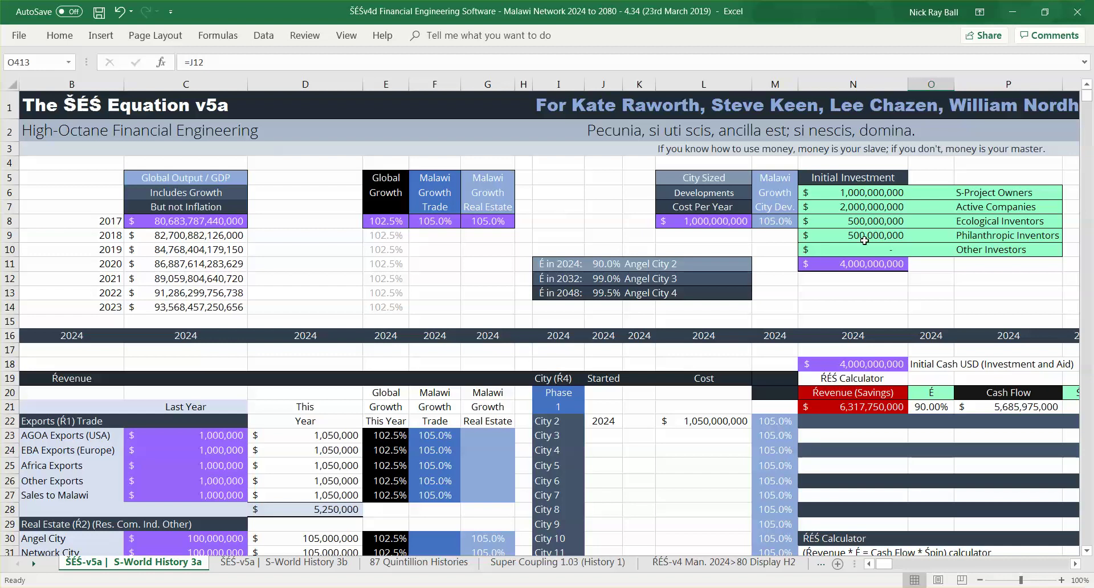
{"action": "left_click", "coordinate": [597, 279]}
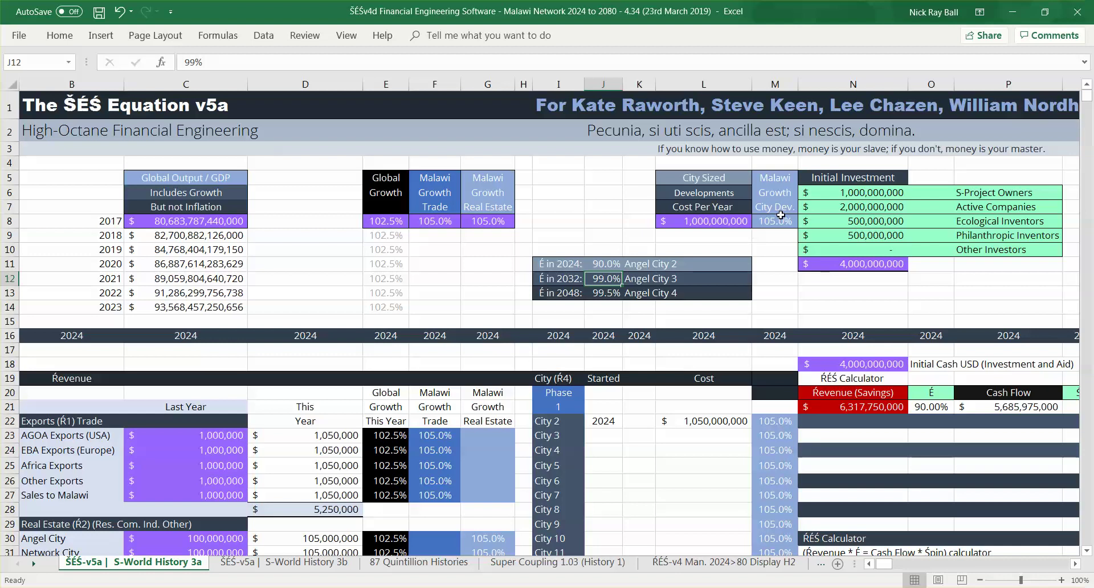
- Examine the City Sized Developments cost per year, the Malawi city development growth rate and the 2024 City 2 cost formula built on them
{"action": "left_click", "coordinate": [704, 181]}
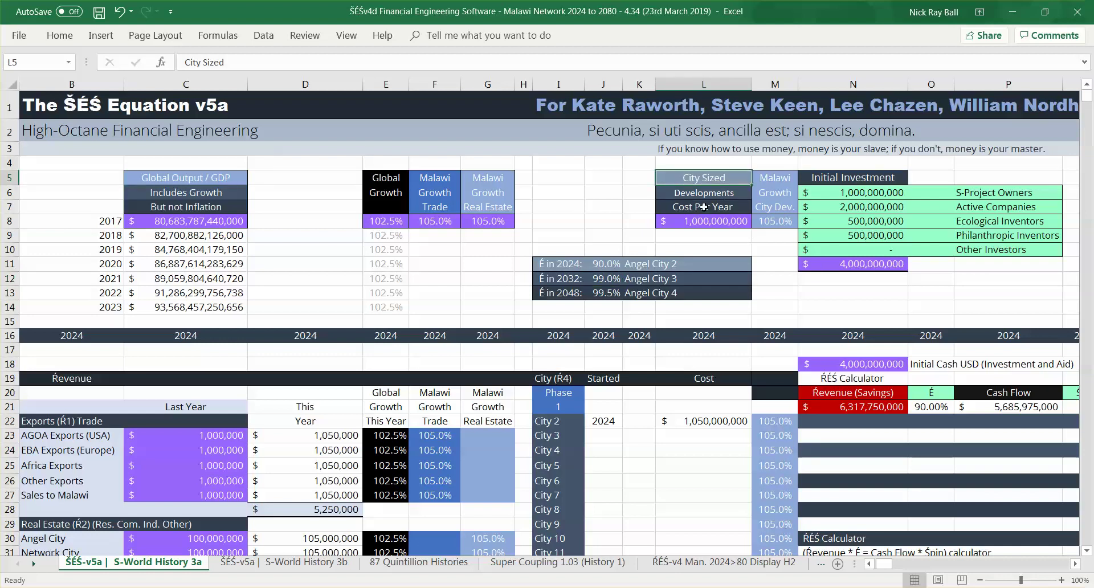
{"action": "left_click", "coordinate": [722, 205]}
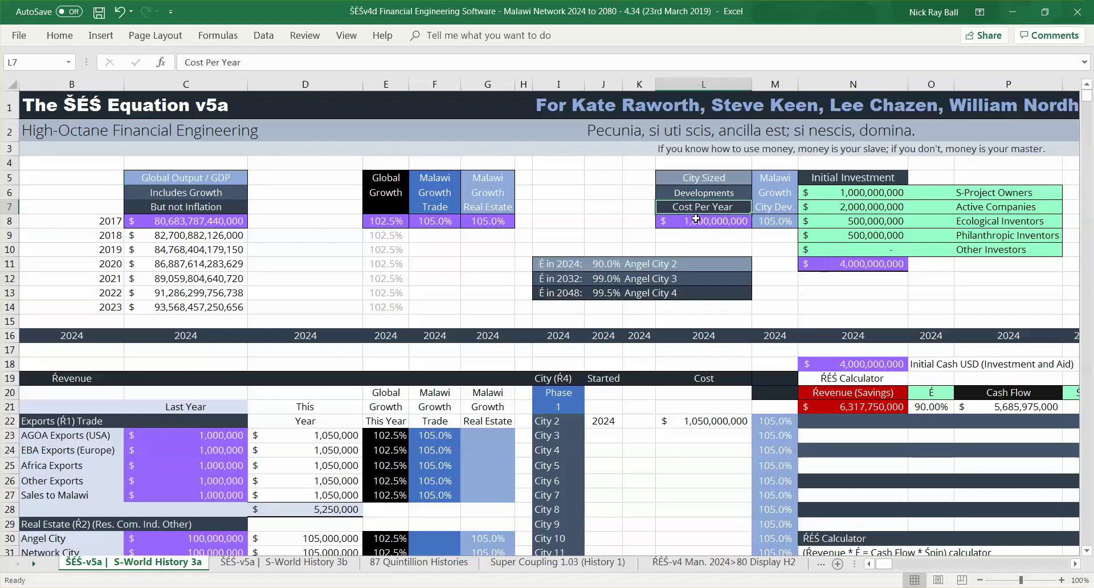
{"action": "left_click", "coordinate": [696, 219]}
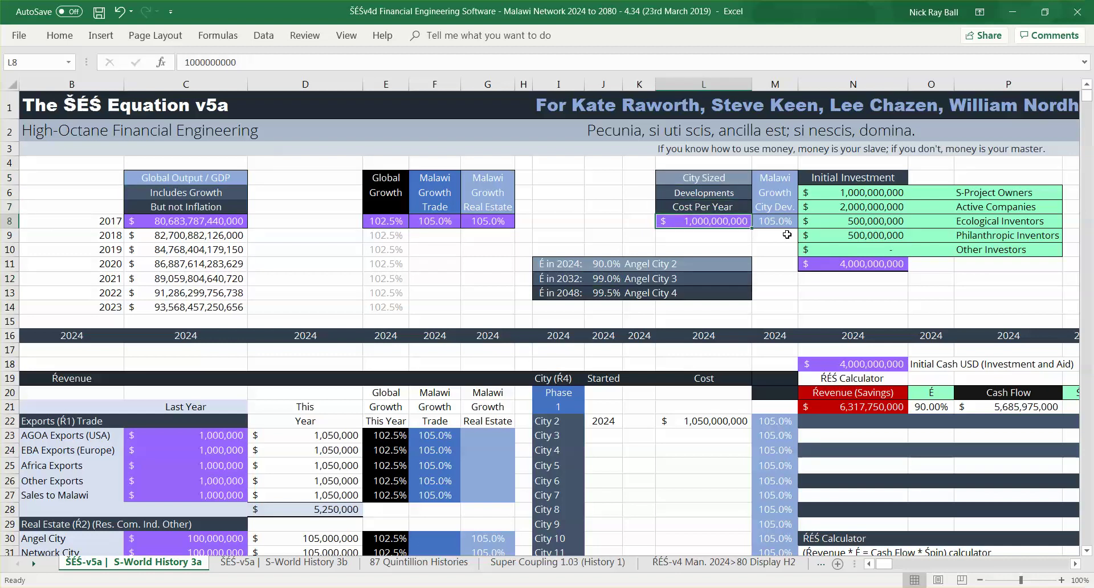
{"action": "left_click", "coordinate": [709, 419]}
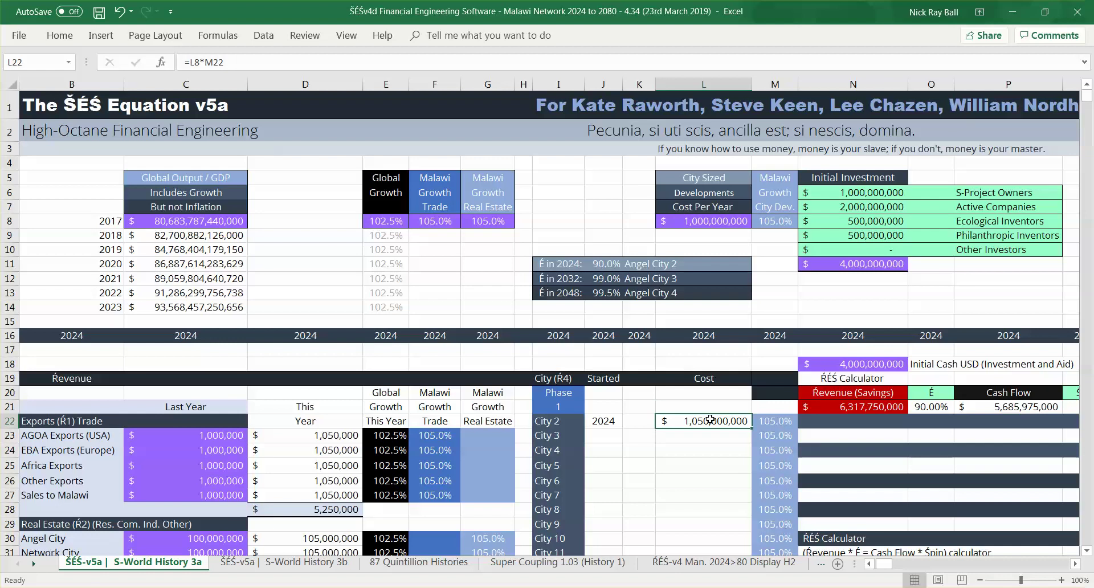
{"action": "left_click", "coordinate": [774, 224]}
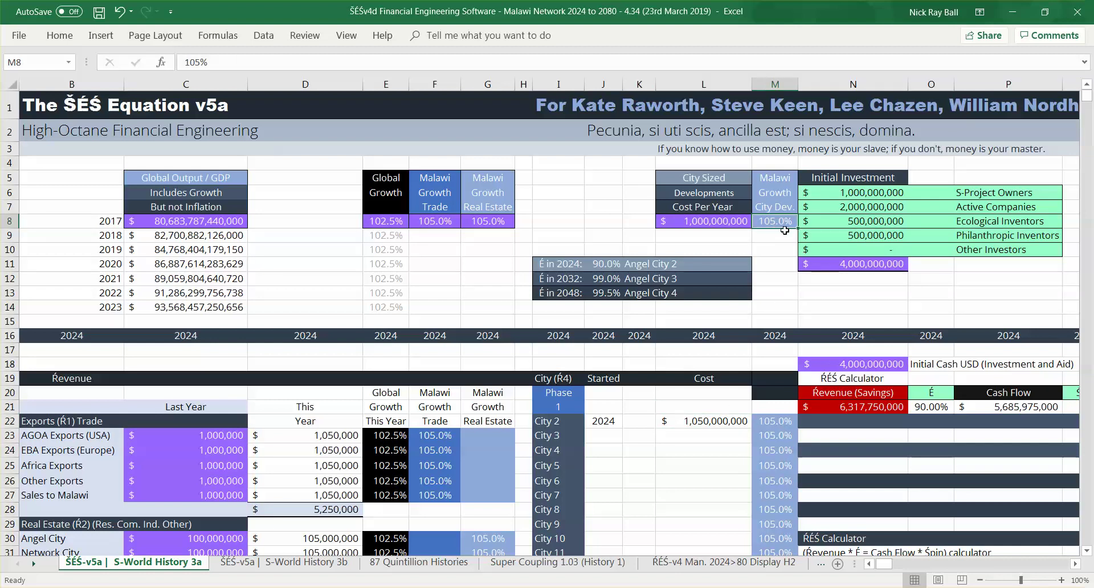
{"action": "left_click", "coordinate": [693, 424]}
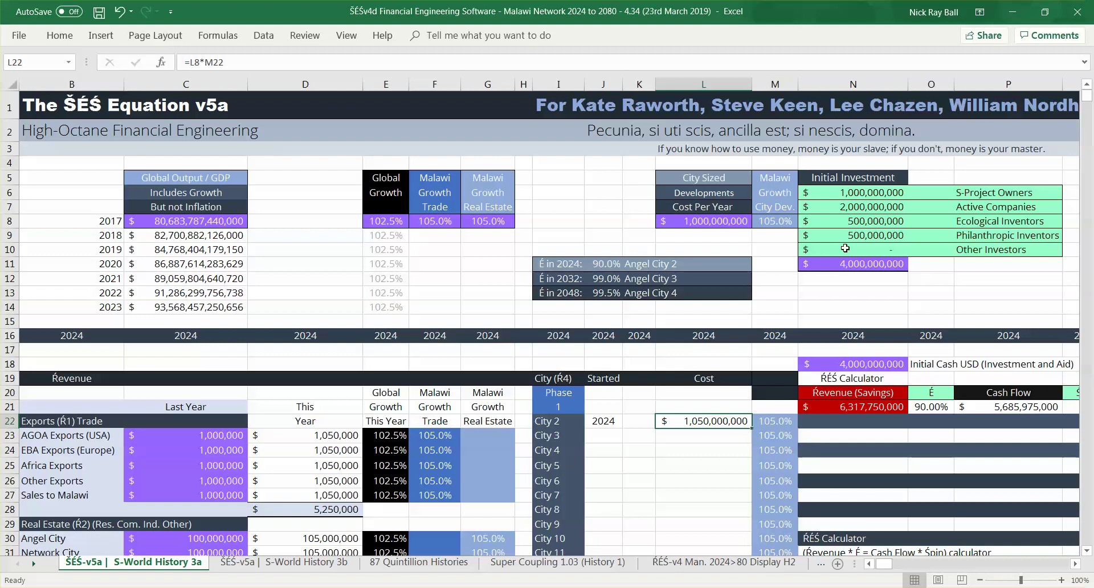
- Inspect the Initial Cash USD link in N18, the Initial Investment amounts by investor group and their total in N11
{"action": "left_click", "coordinate": [855, 365]}
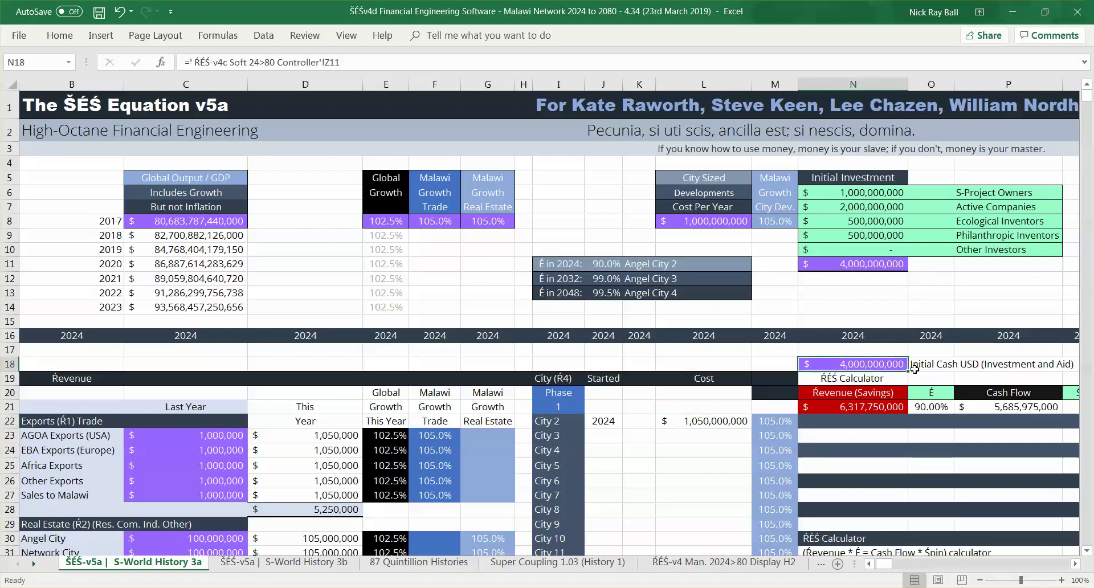
{"action": "left_click", "coordinate": [864, 192]}
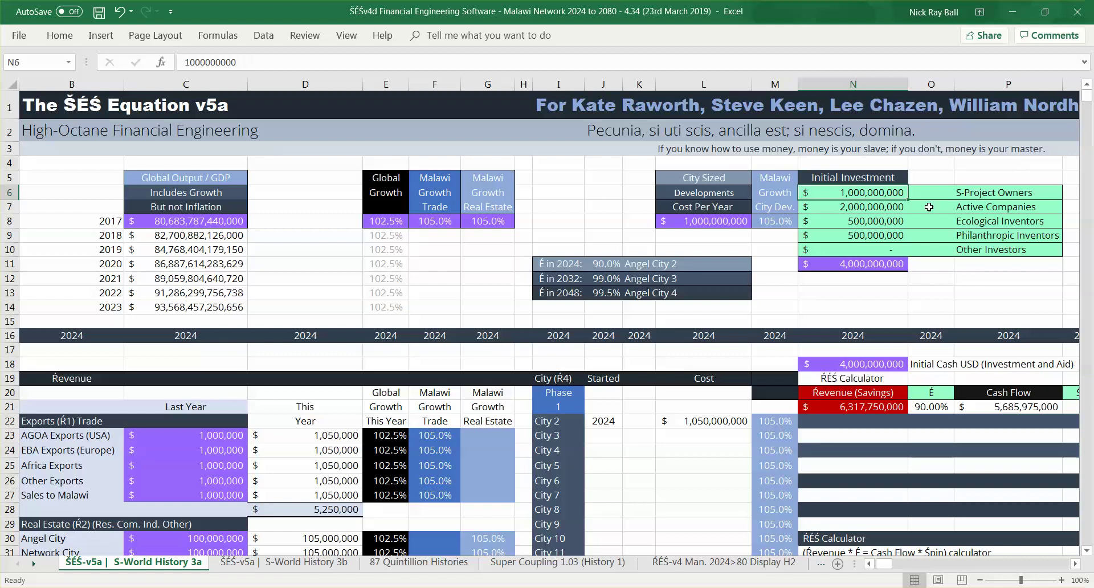
{"action": "left_click", "coordinate": [851, 212]}
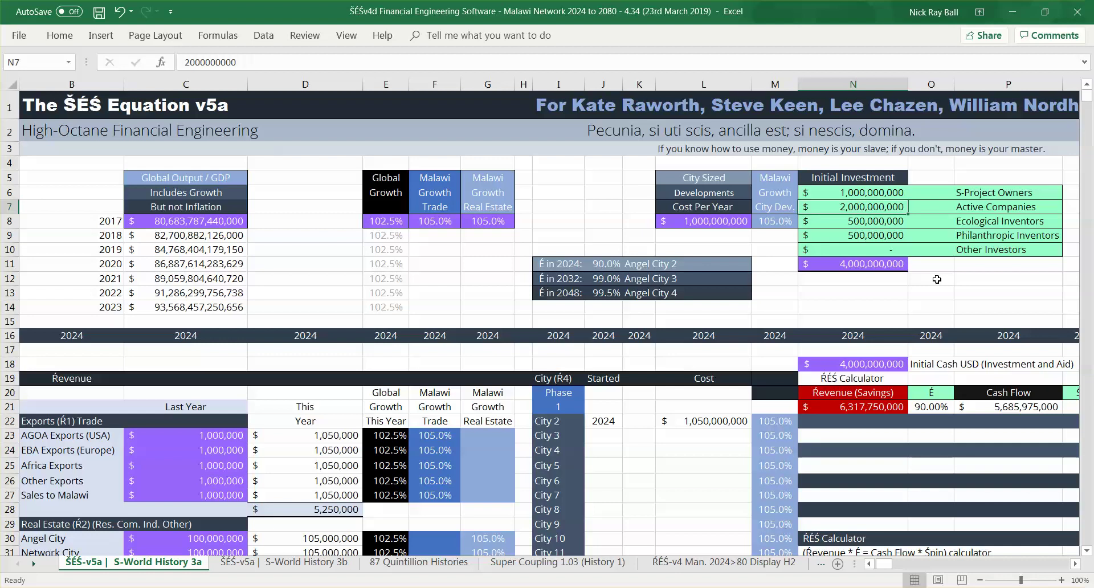
{"action": "key", "text": "Down"}
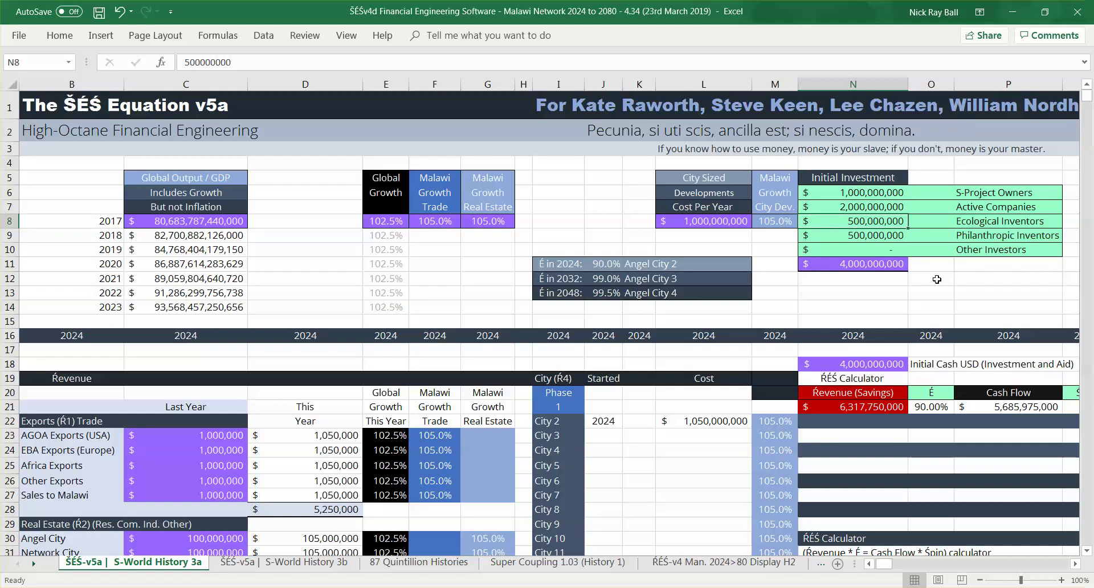
{"action": "key", "text": "Down"}
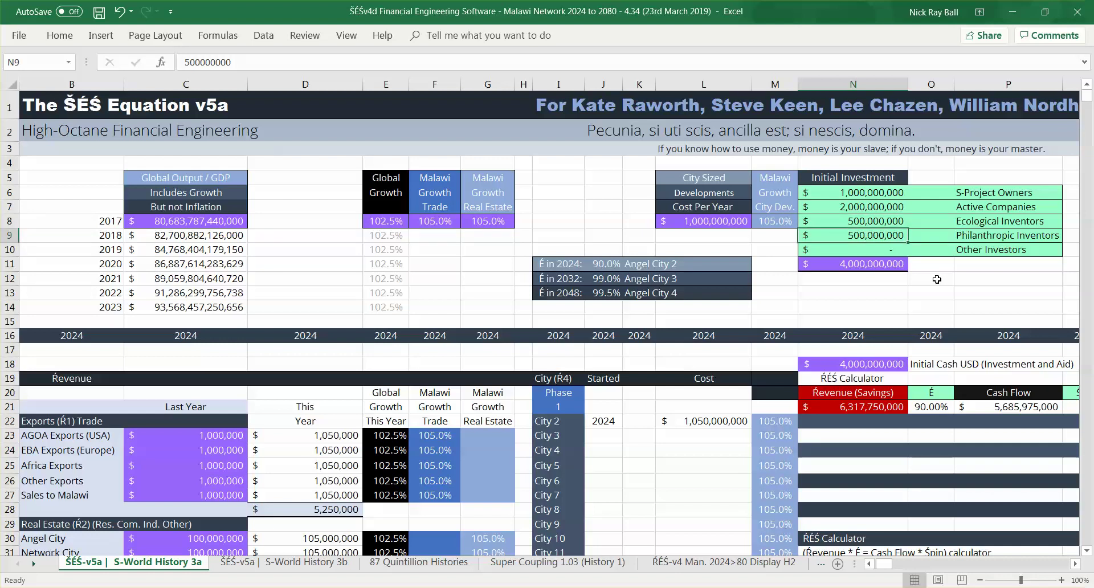
{"action": "key", "text": "Down"}
{"action": "key", "text": "Down"}
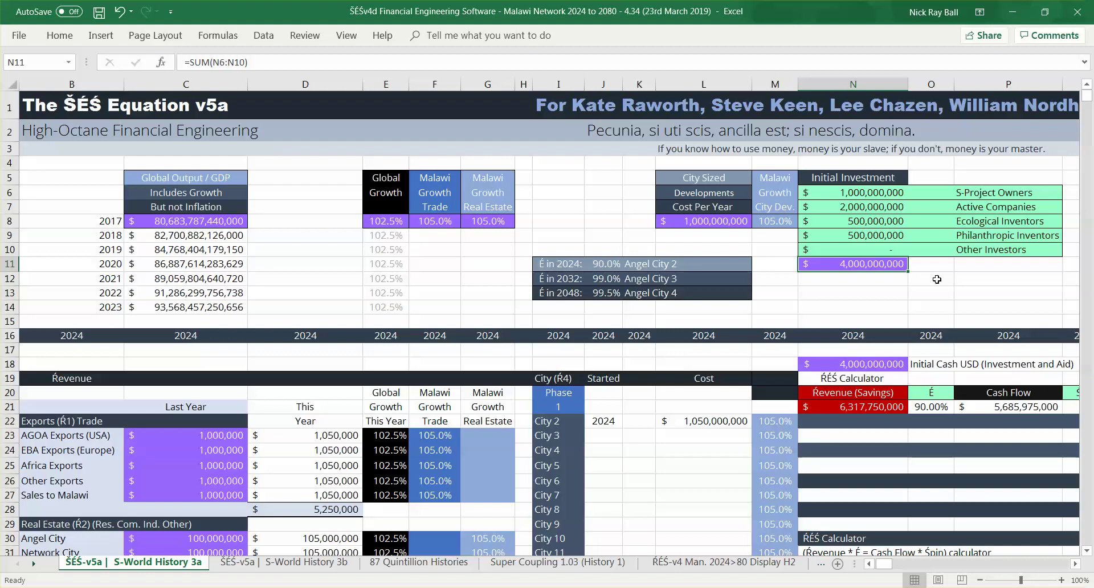
- Go back down from the Initial Investment total to the Initial Cash USD cell N18 and recheck its source
{"action": "key", "text": "Down"}
{"action": "key", "text": "Down"}
{"action": "key", "text": "Down"}
{"action": "key", "text": "Down"}
{"action": "key", "text": "Down"}
{"action": "key", "text": "Down"}
{"action": "key", "text": "Down"}
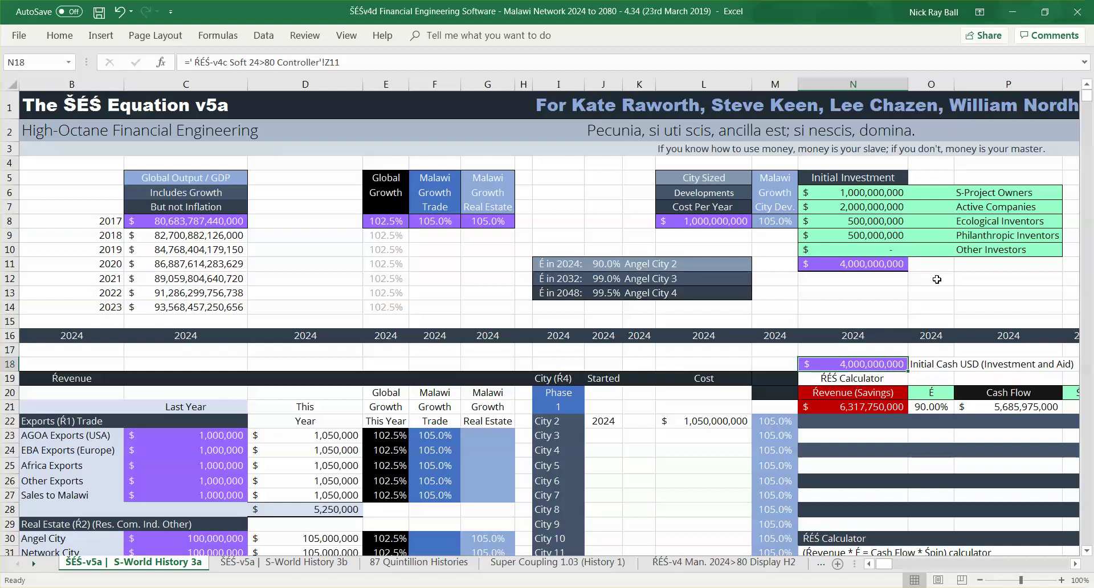
{"action": "key", "text": "Up"}
{"action": "key", "text": "Down"}
- Go across to the Results table and inspect the Percentage of Global GDP formulas for 2024 and 2032
{"action": "key", "text": "Right"}
{"action": "key", "text": "Right"}
{"action": "key", "text": "Right"}
{"action": "key", "text": "Right"}
{"action": "key", "text": "Right"}
{"action": "key", "text": "Right"}
{"action": "key", "text": "Right"}
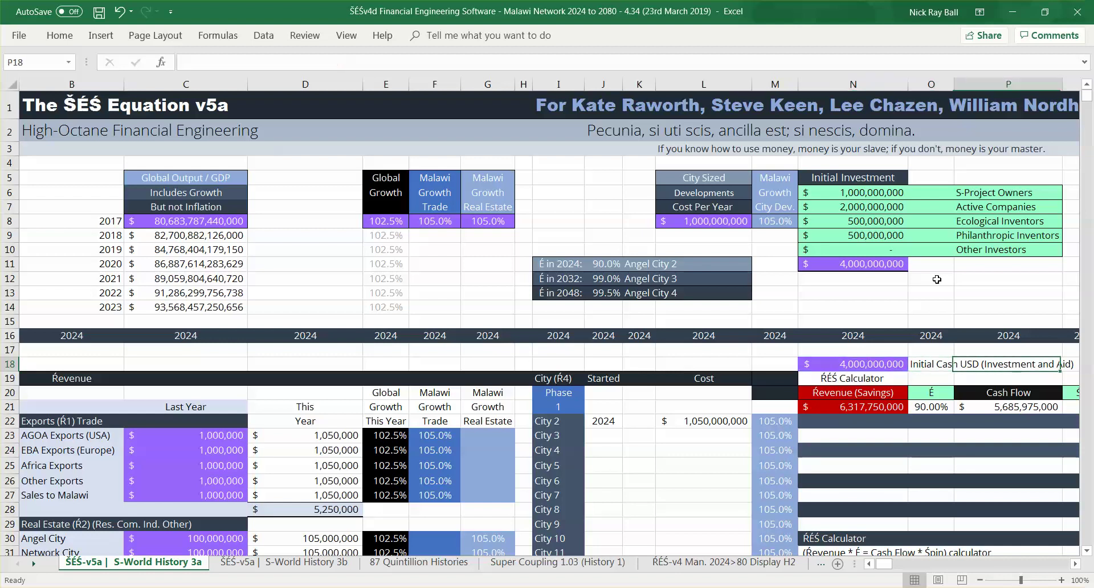
{"action": "key", "text": "Right"}
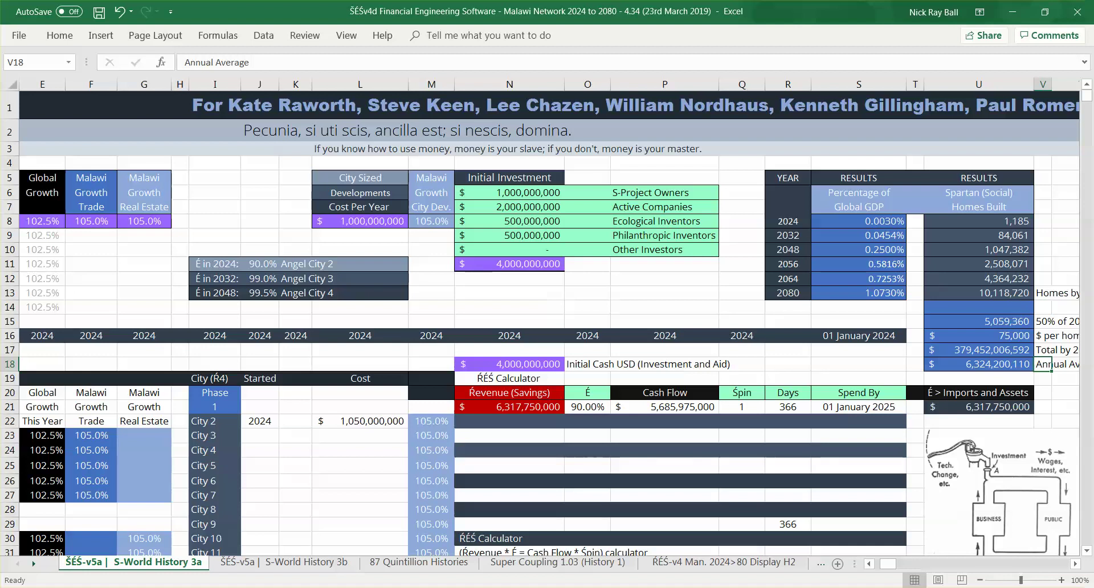
{"action": "left_click", "coordinate": [1075, 564]}
{"action": "left_click", "coordinate": [1075, 564]}
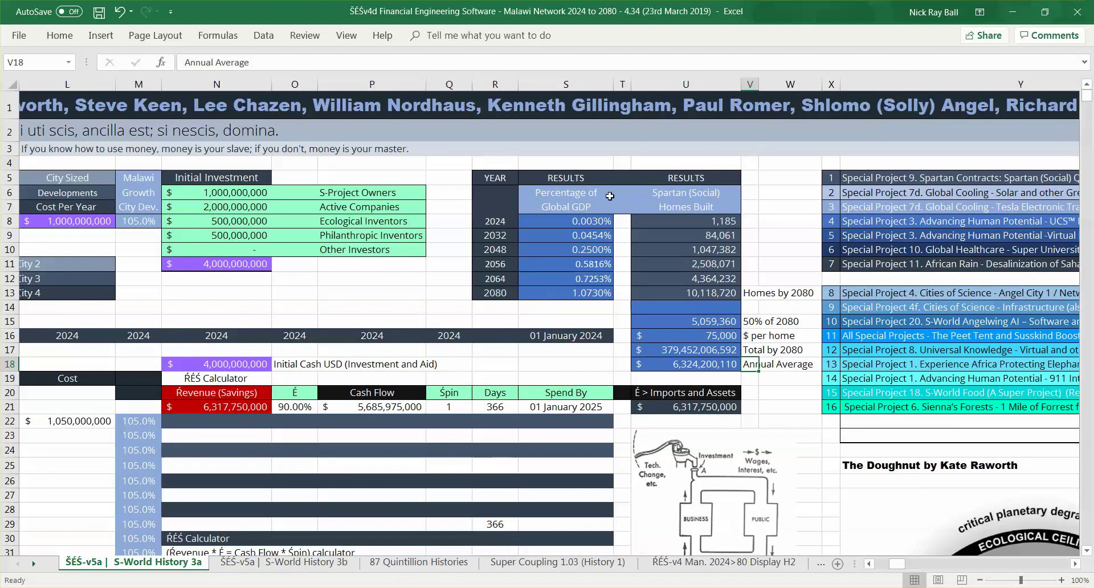
{"action": "left_click", "coordinate": [569, 189]}
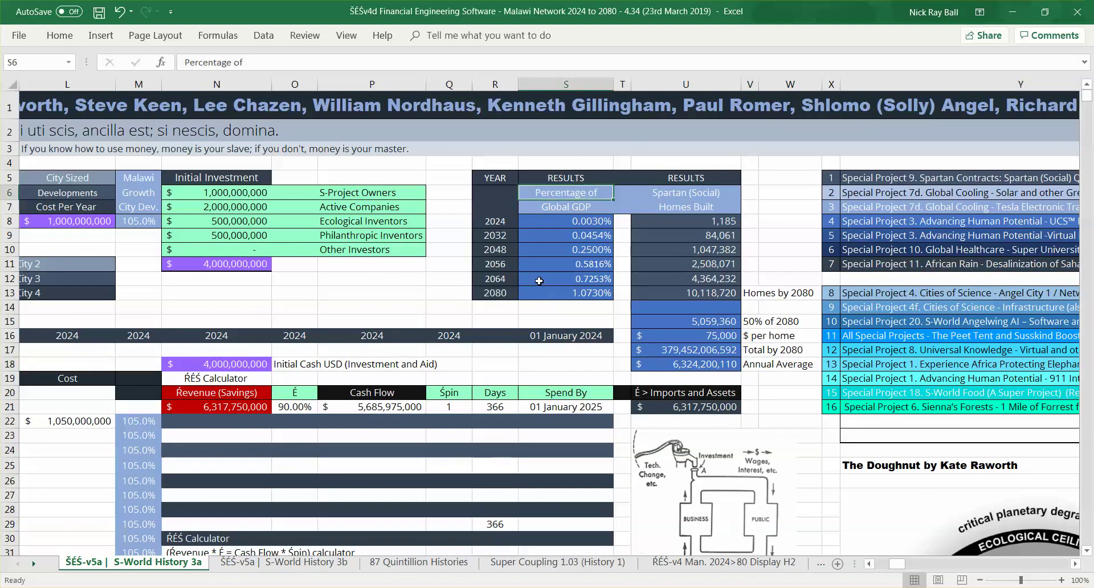
{"action": "left_click", "coordinate": [553, 222]}
{"action": "key", "text": "Down"}
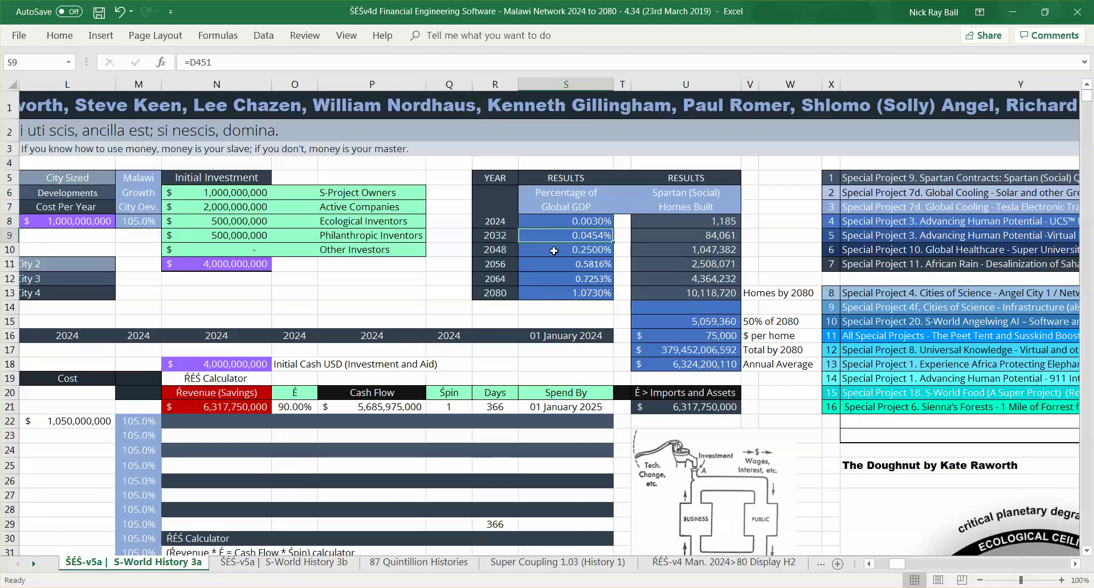
{"action": "key", "text": "Up"}
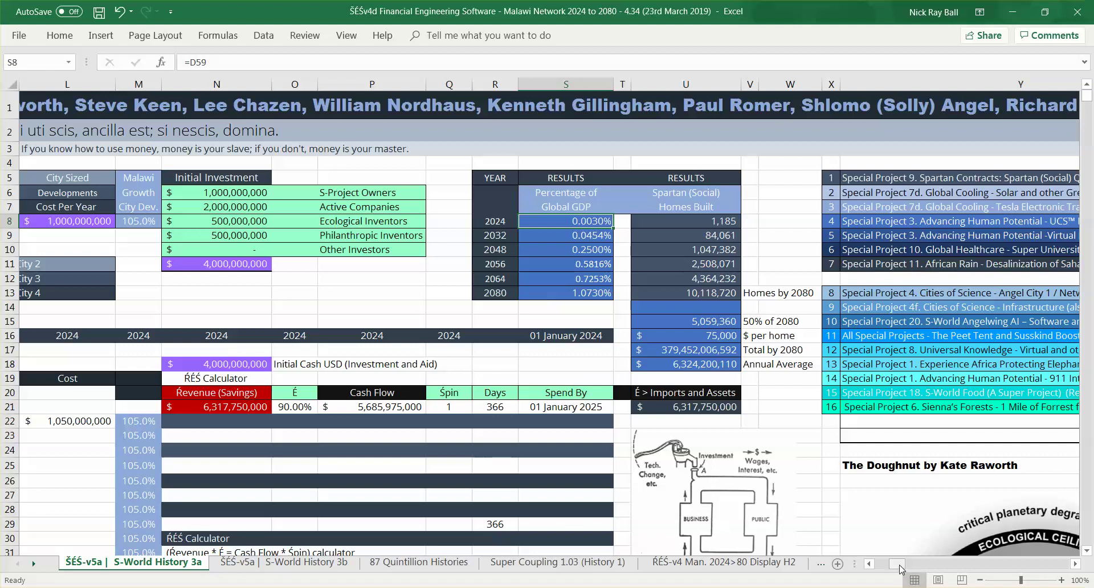
- Examine the 2024 Global Output, Malawi Network GDP and Malawi Network Share of Global GDP formulas in C56, D56 and D59
{"action": "left_click_drag", "start_coordinate": [898, 563], "coordinate": [880, 563]}
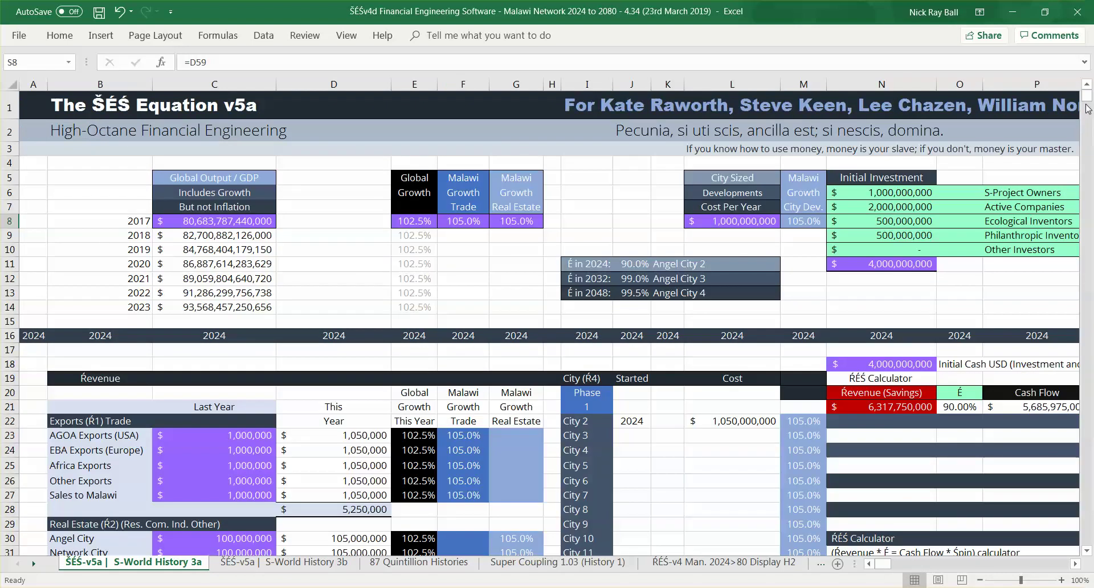
{"action": "left_click_drag", "start_coordinate": [1087, 104], "coordinate": [1088, 108]}
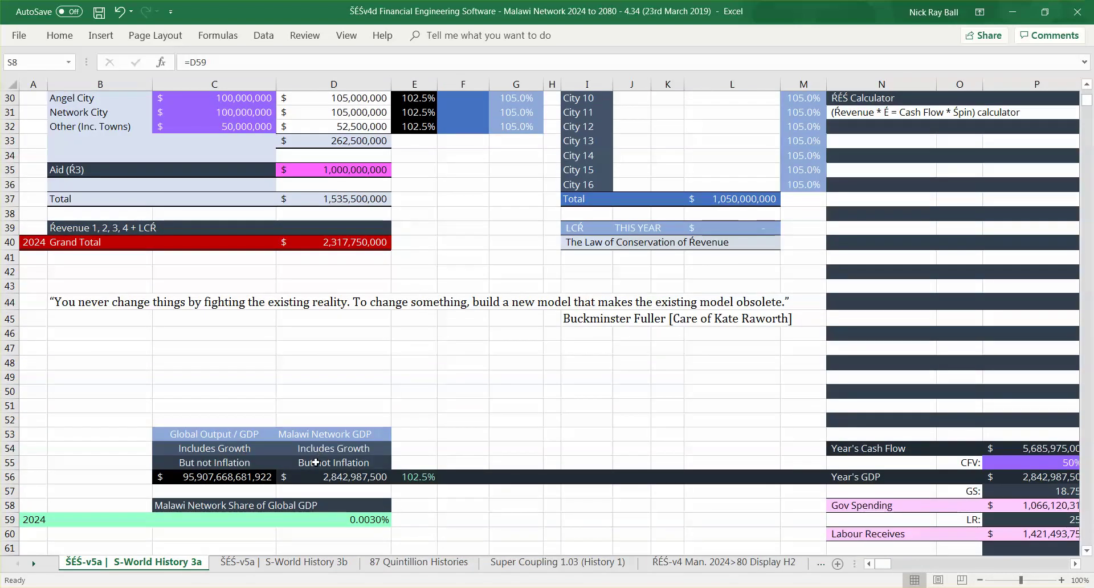
{"action": "left_click", "coordinate": [227, 479]}
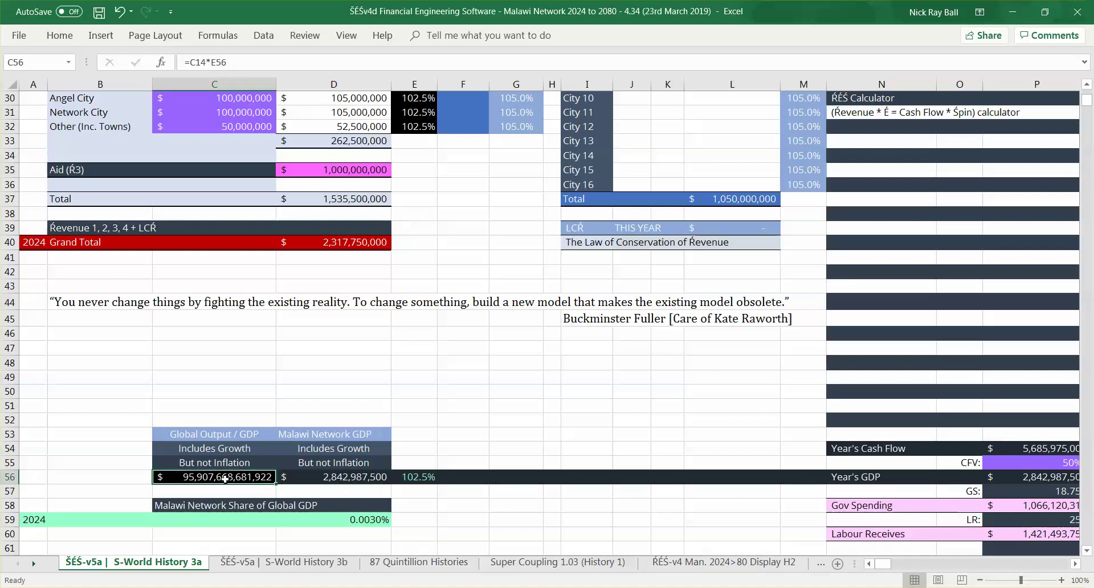
{"action": "left_click", "coordinate": [343, 480]}
{"action": "type", "text": "=P56"}
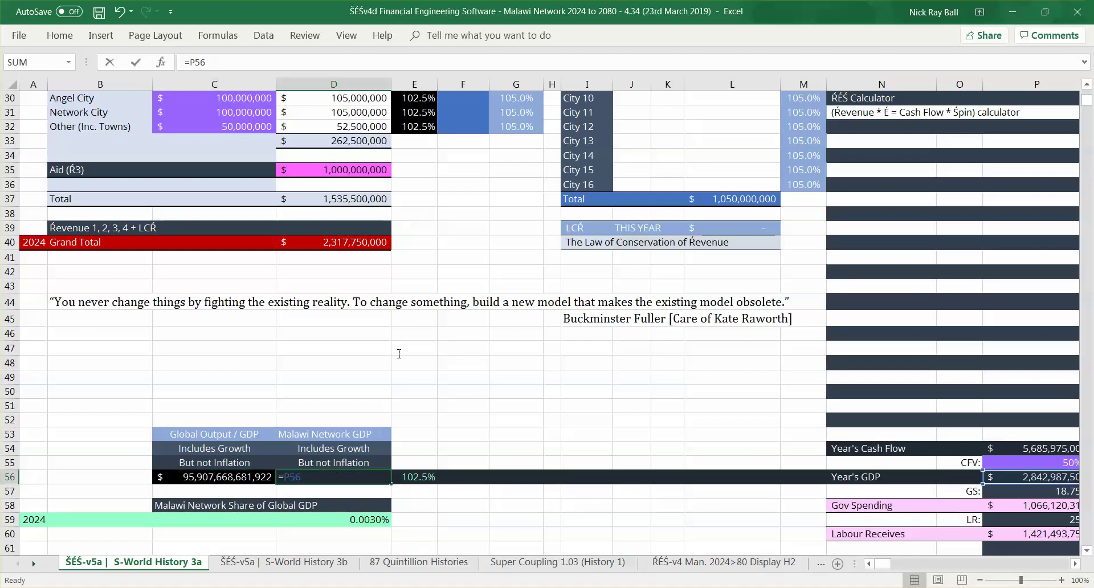
{"action": "left_click", "coordinate": [342, 392]}
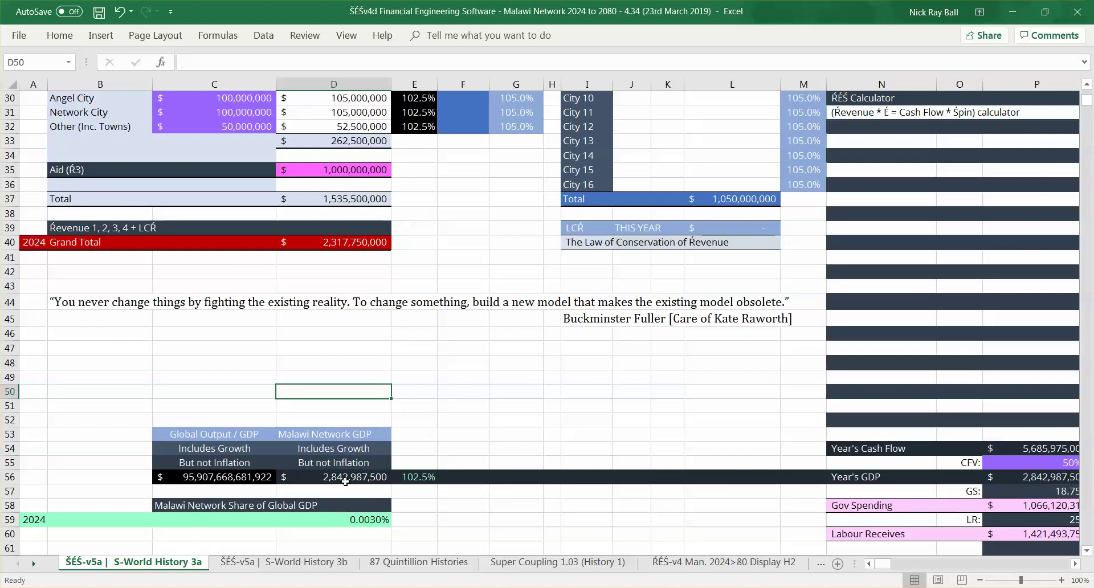
{"action": "left_click", "coordinate": [226, 477]}
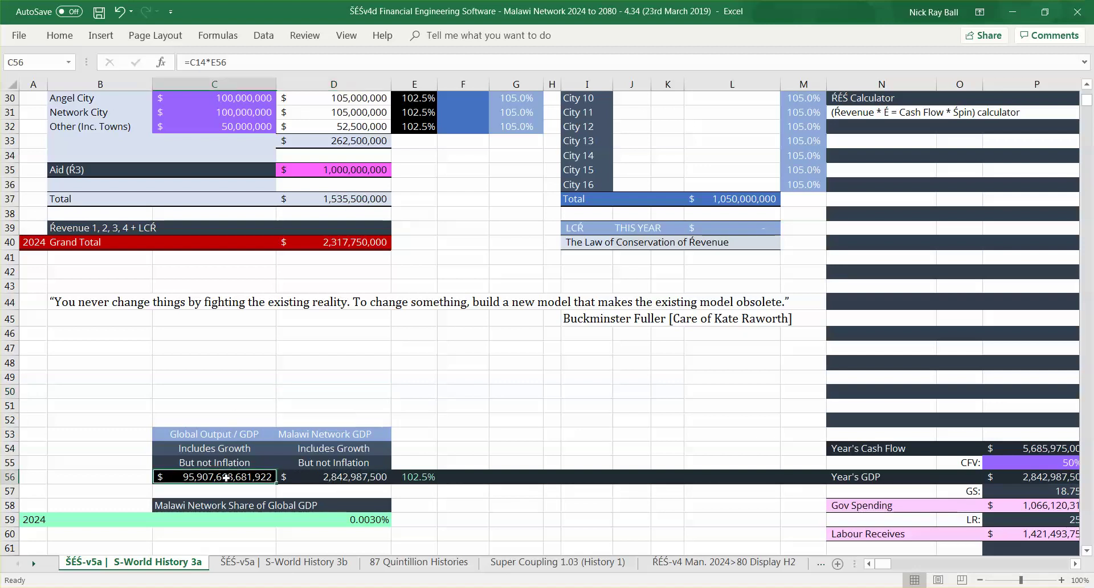
{"action": "left_click", "coordinate": [322, 478]}
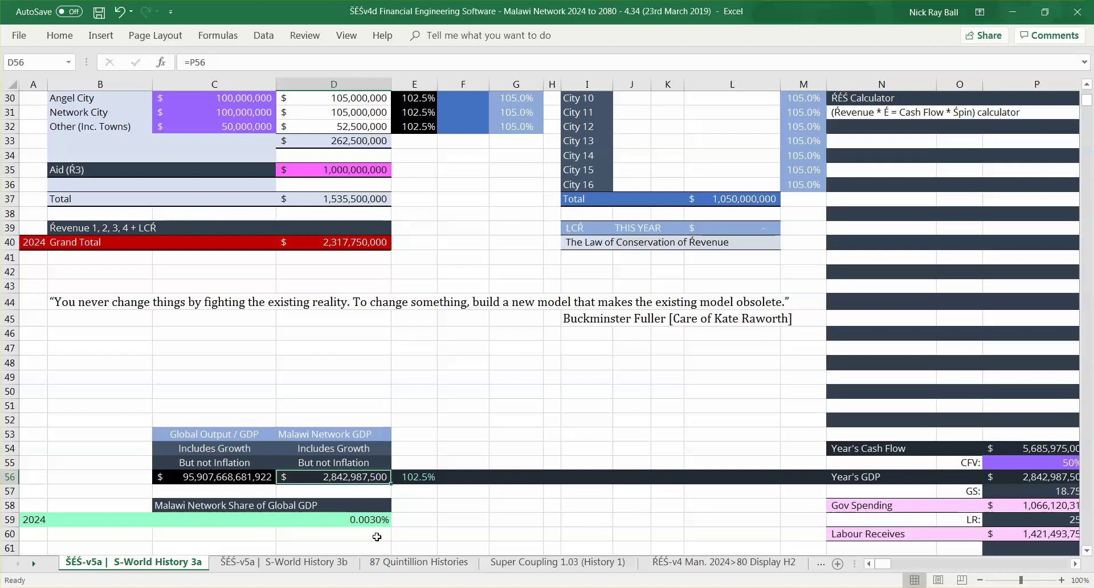
{"action": "left_click", "coordinate": [349, 521]}
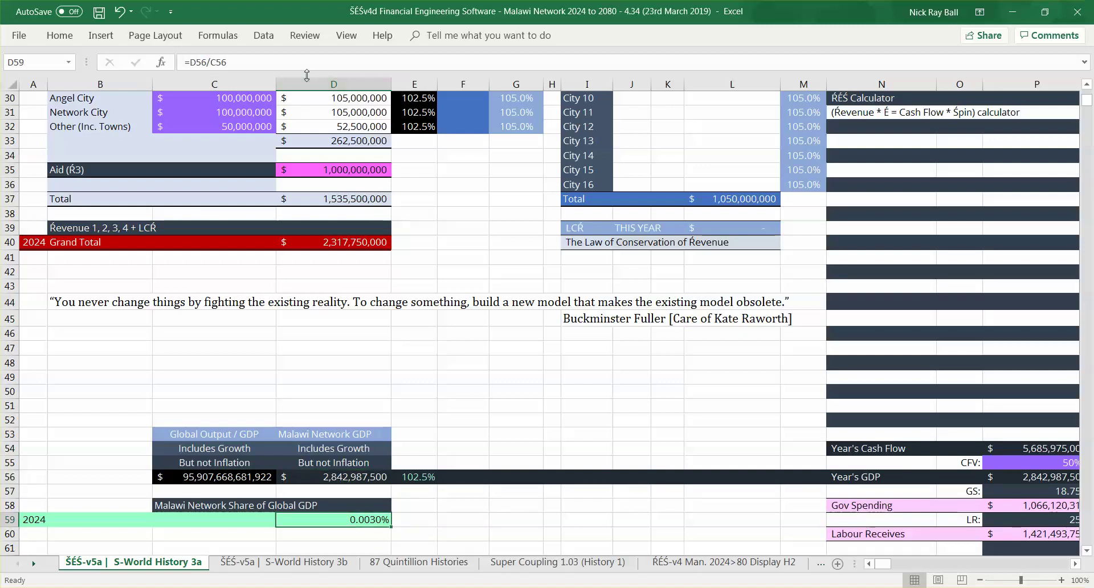
{"action": "left_click", "coordinate": [239, 63]}
{"action": "left_click", "coordinate": [135, 63]}
- Return to the Results table and follow the Percentage of Global GDP links from 2024 down to 2080
{"action": "left_click_drag", "start_coordinate": [1086, 105], "coordinate": [1088, 87]}
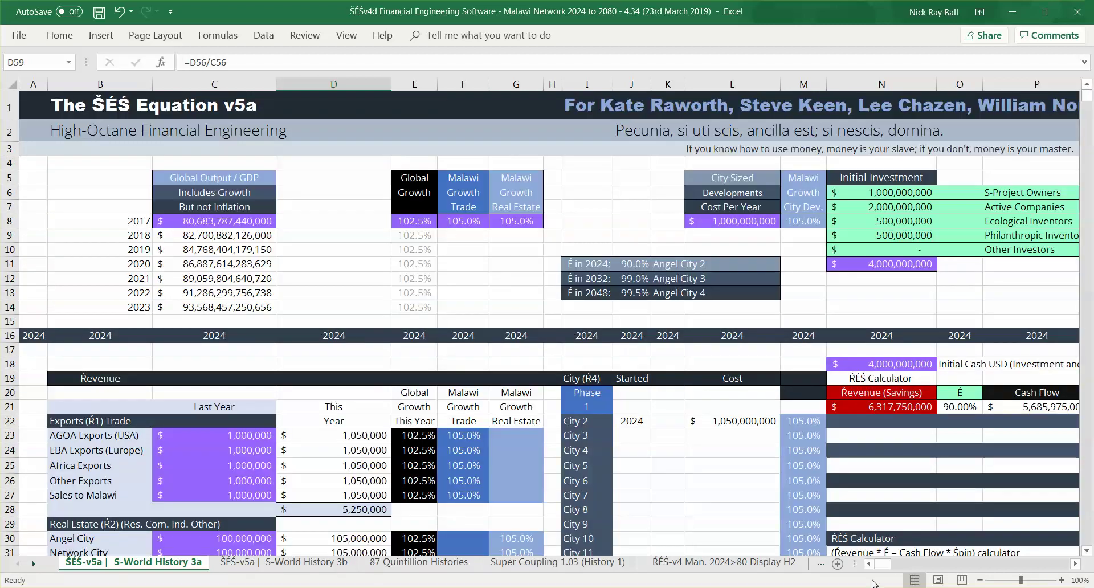
{"action": "left_click_drag", "start_coordinate": [883, 564], "coordinate": [897, 567]}
{"action": "left_click", "coordinate": [616, 225]}
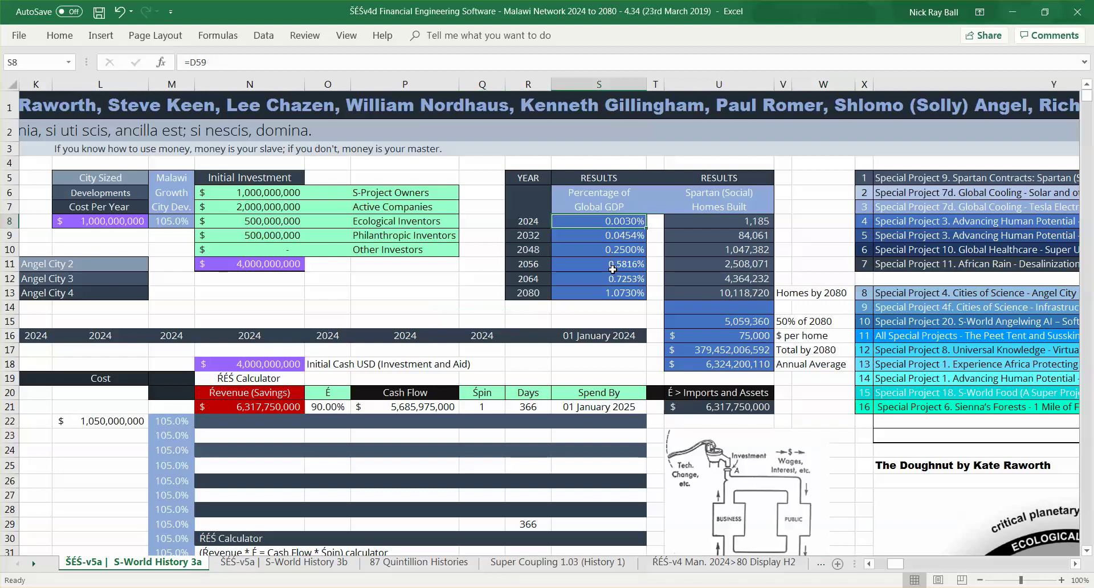
{"action": "key", "text": "Down"}
{"action": "key", "text": "Down"}
{"action": "key", "text": "Down"}
{"action": "key", "text": "Down"}
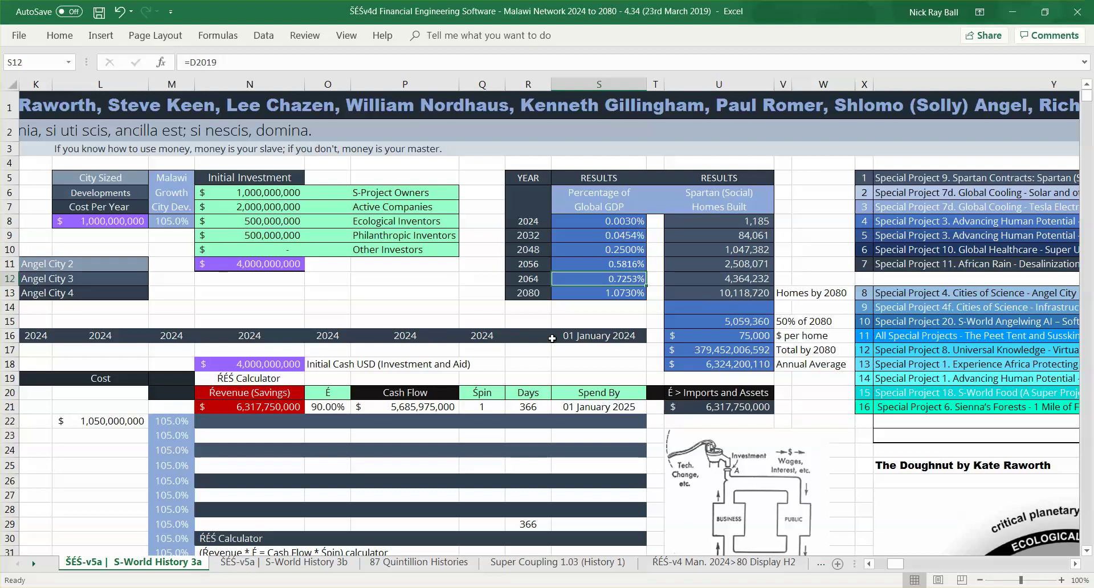
{"action": "key", "text": "Down"}
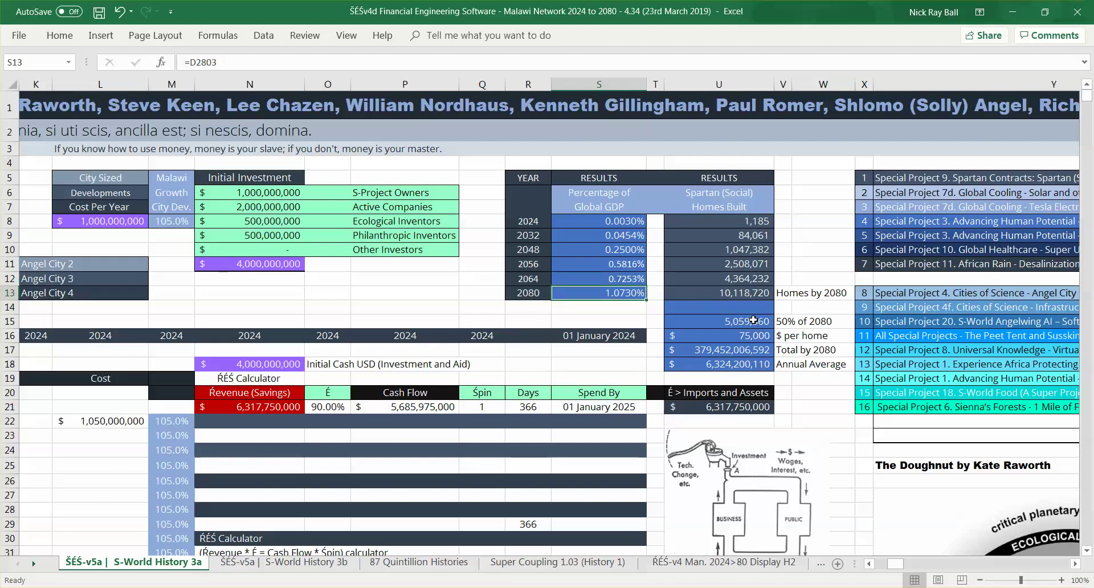
- Try to change the font size of the Results table in R5:U13
{"action": "left_click", "coordinate": [526, 223]}
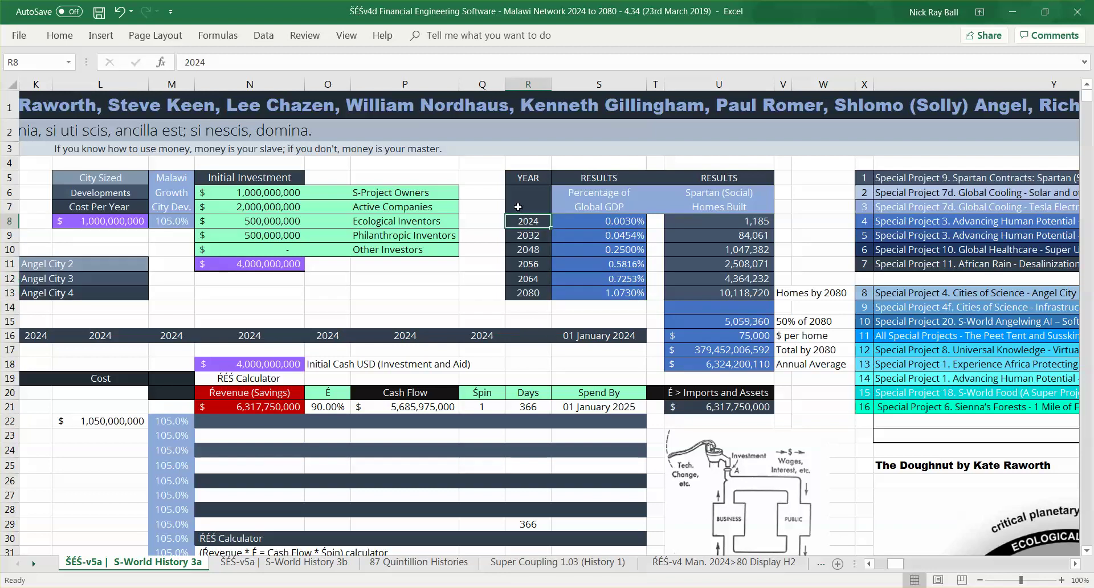
{"action": "left_click_drag", "start_coordinate": [522, 176], "coordinate": [735, 293]}
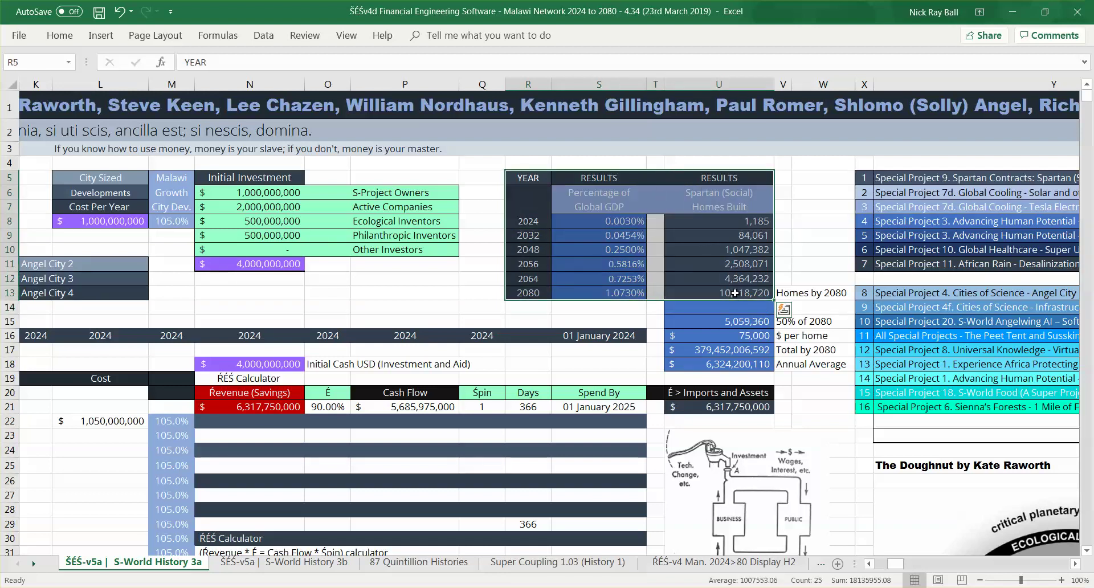
{"action": "left_click", "coordinate": [67, 42]}
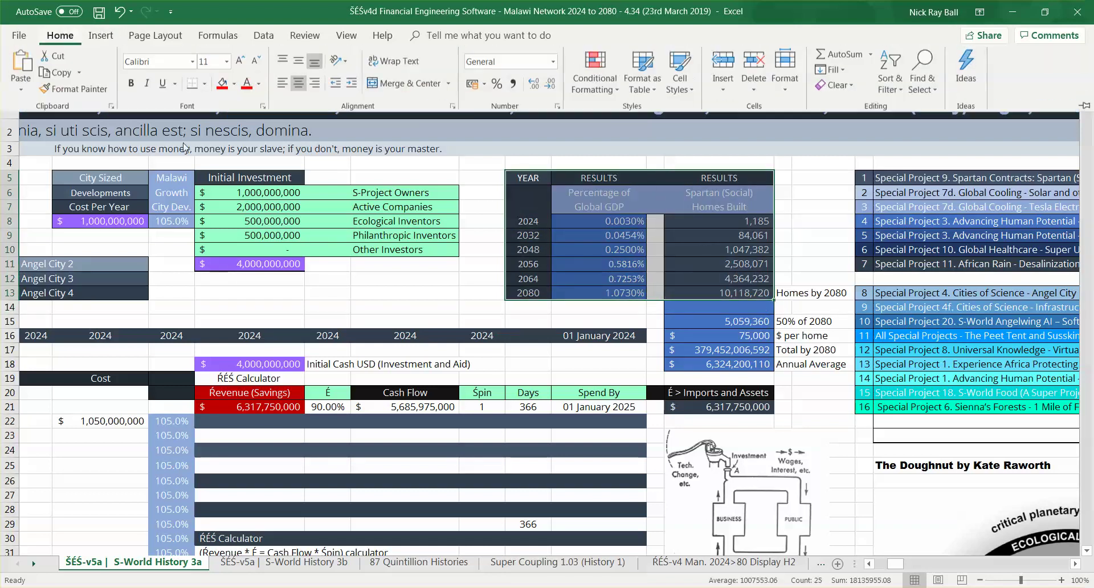
{"action": "left_click", "coordinate": [193, 64]}
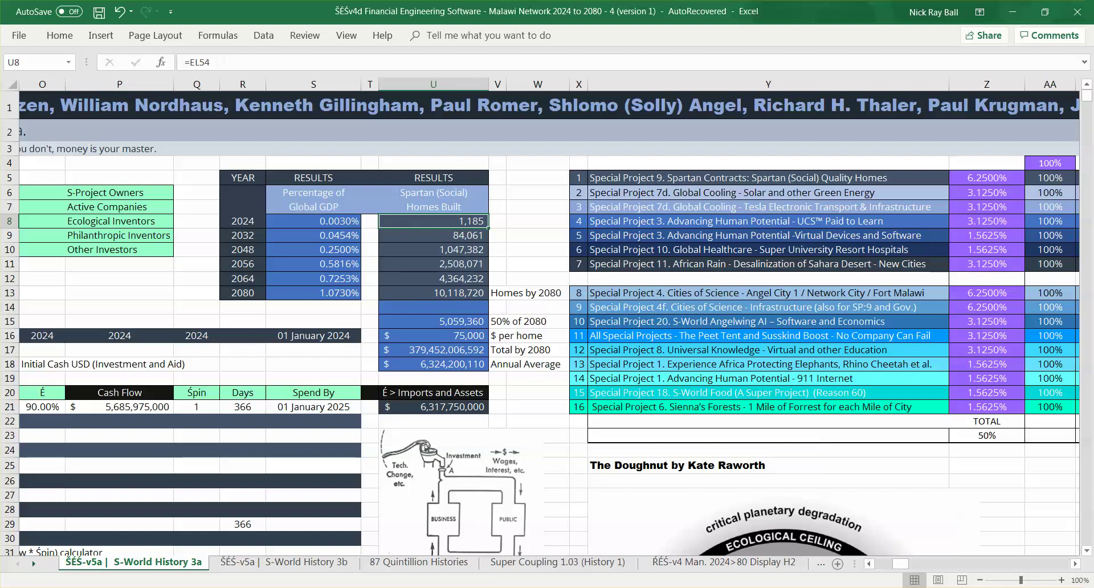
- Check the 2080 Percentage of Global GDP link and the Spartan (Social) Homes Built links for 2032 and 2080
{"action": "left_click", "coordinate": [335, 235]}
{"action": "key", "text": "ctrl+Down"}
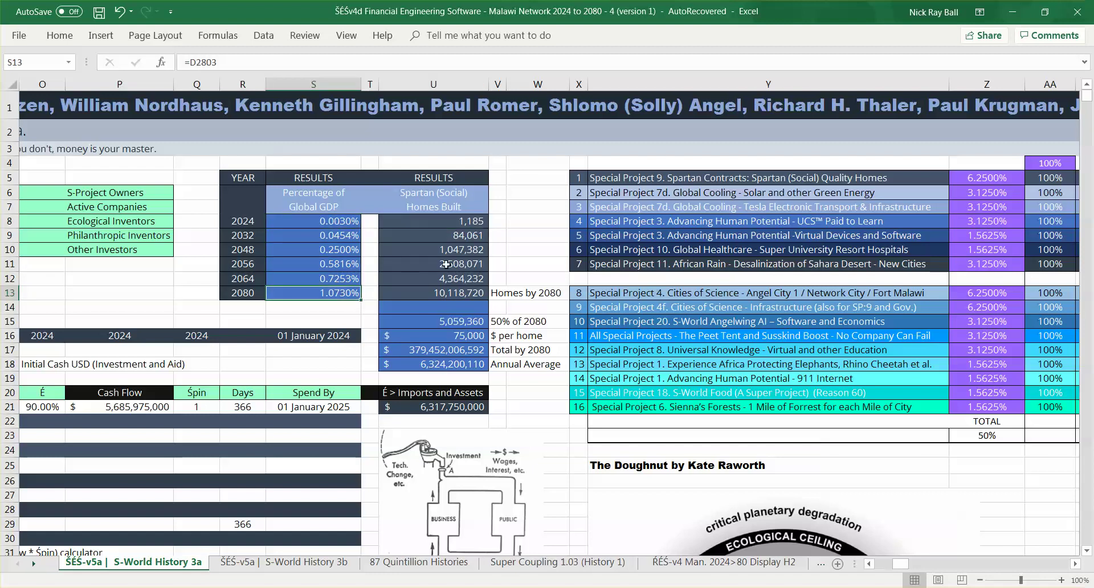
{"action": "left_click", "coordinate": [417, 233]}
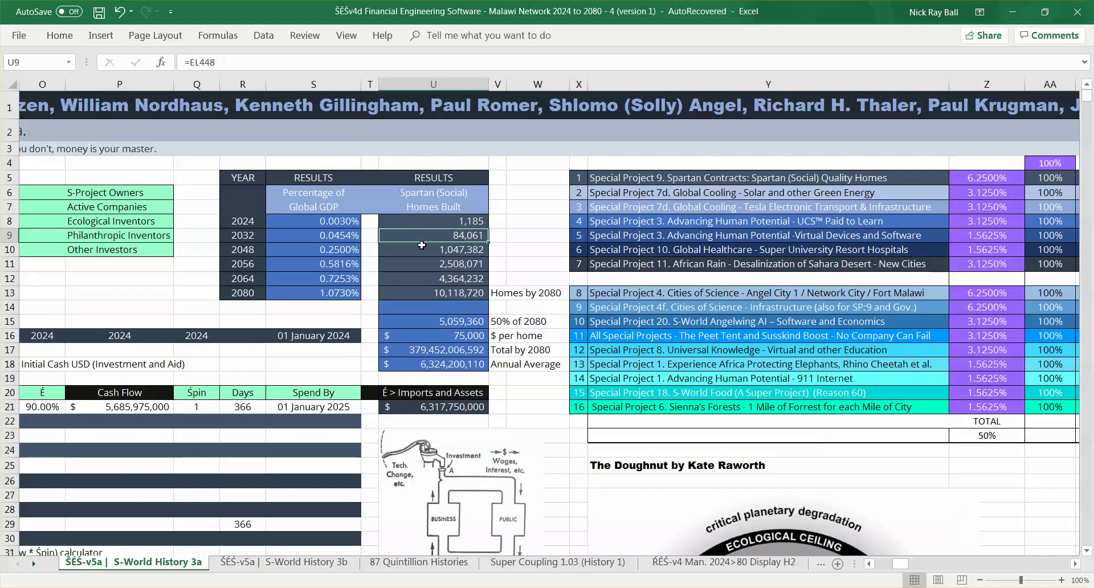
{"action": "left_click", "coordinate": [421, 304]}
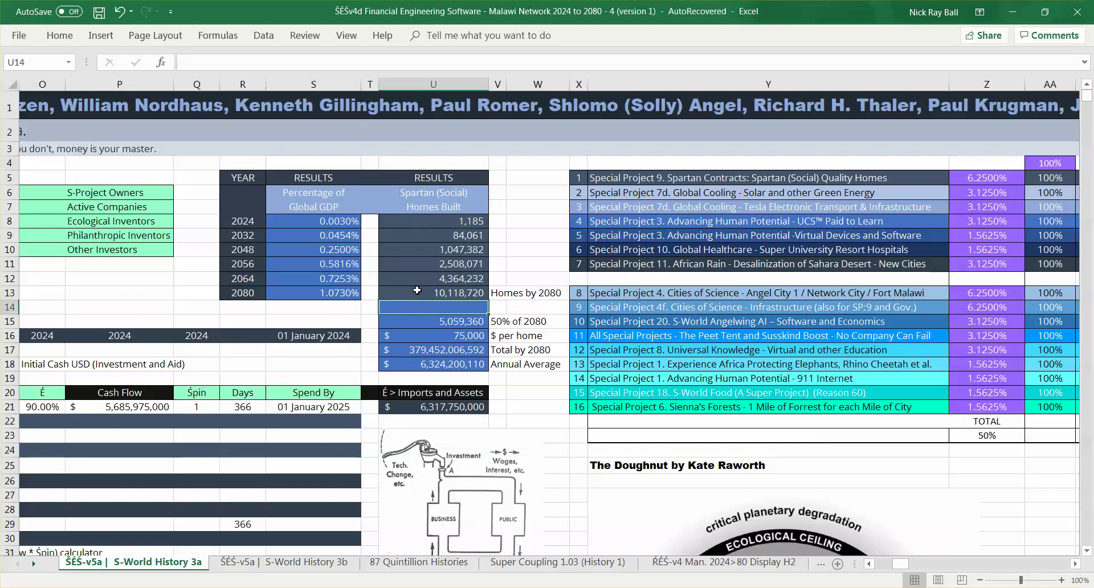
{"action": "left_click", "coordinate": [416, 292]}
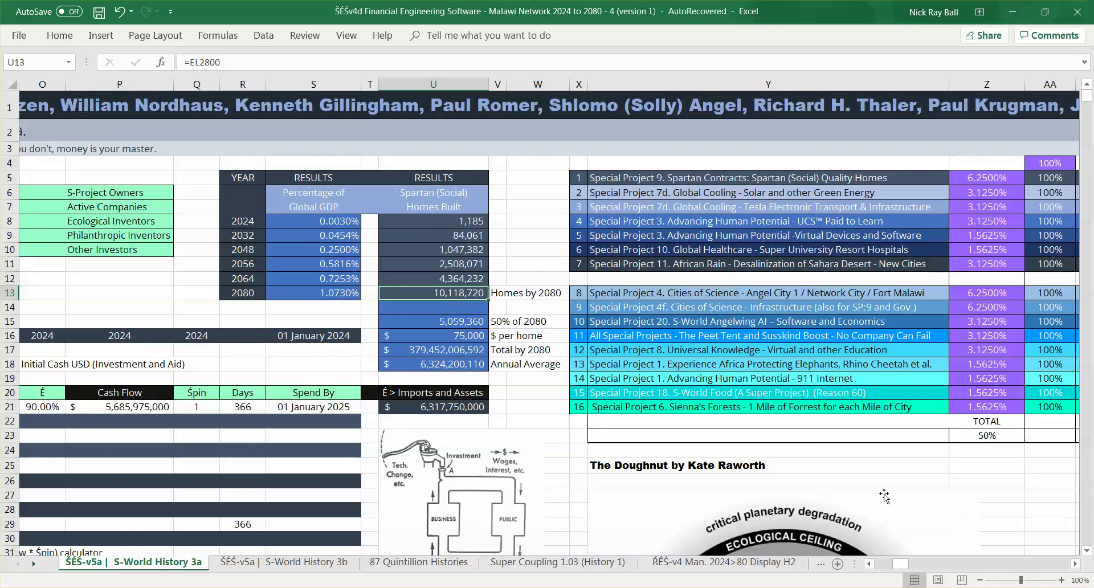
- Highlight the whole special projects table with its percentage allocations and totals, and clear the selection
{"action": "left_click_drag", "start_coordinate": [901, 565], "coordinate": [909, 568]}
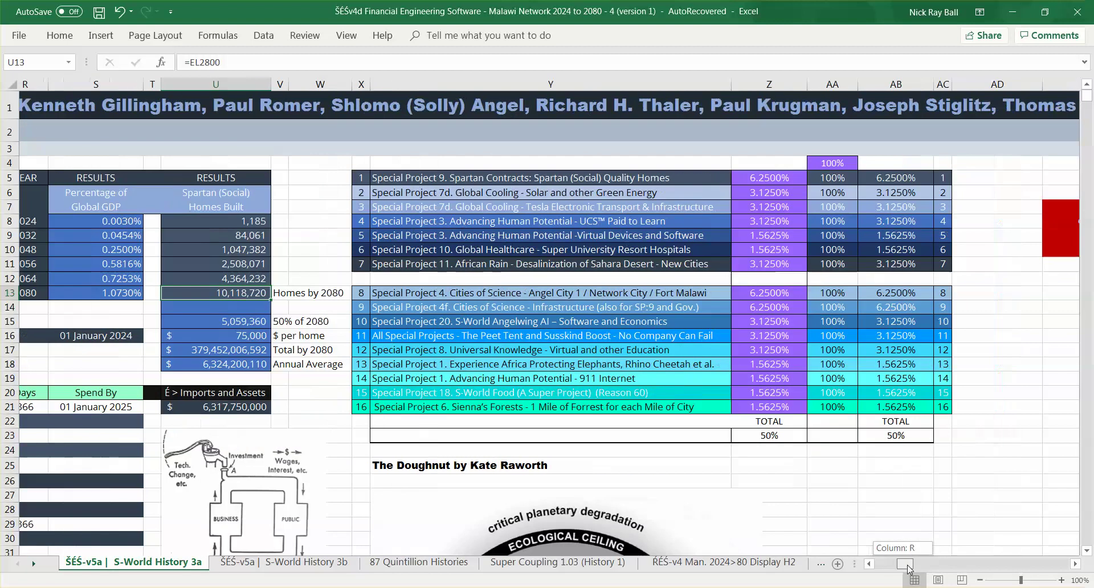
{"action": "left_click_drag", "start_coordinate": [380, 181], "coordinate": [981, 456]}
{"action": "left_click", "coordinate": [929, 487]}
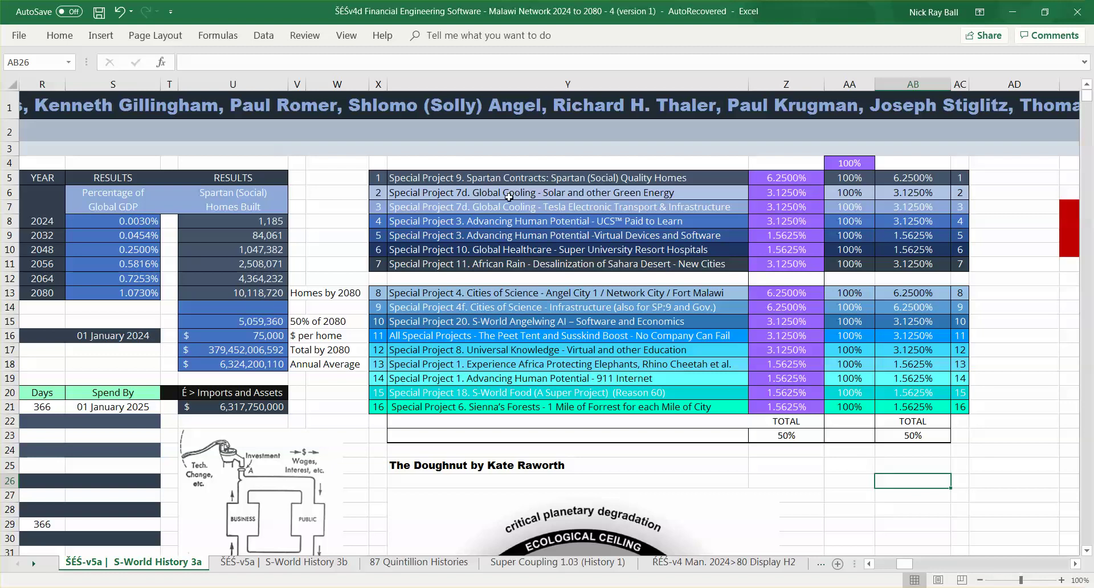
- Go through the special projects list row by row, from Spartan Contracts to Sienna's Forests
{"action": "left_click", "coordinate": [438, 192]}
{"action": "key", "text": "Up"}
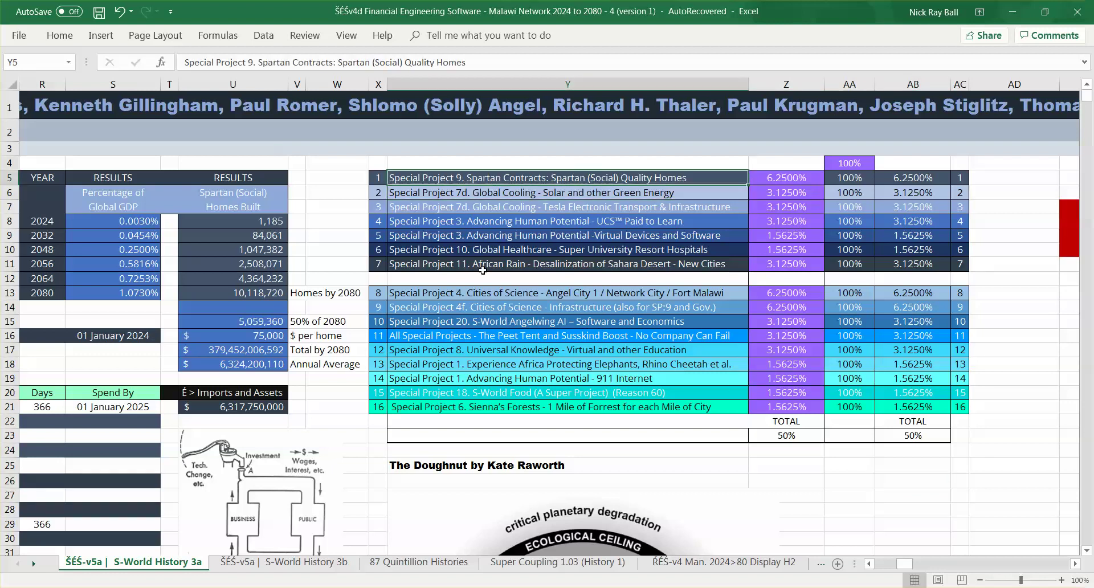
{"action": "key", "text": "Down"}
{"action": "key", "text": "Down"}
{"action": "key", "text": "Down"}
{"action": "key", "text": "Down"}
{"action": "key", "text": "Down"}
{"action": "key", "text": "Down"}
{"action": "key", "text": "Down"}
{"action": "key", "text": "Down"}
{"action": "key", "text": "Down"}
{"action": "key", "text": "Down"}
{"action": "key", "text": "Down"}
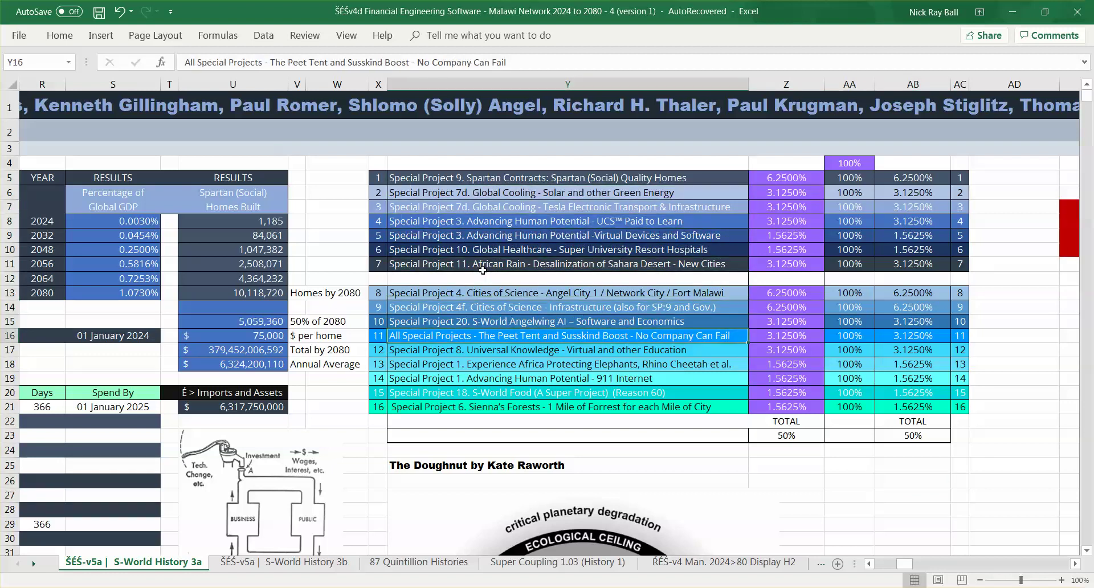
{"action": "key", "text": "Down"}
{"action": "key", "text": "Down"}
{"action": "key", "text": "Down"}
{"action": "key", "text": "Down"}
{"action": "key", "text": "Down"}
{"action": "key", "text": "Down"}
{"action": "key", "text": "Up"}
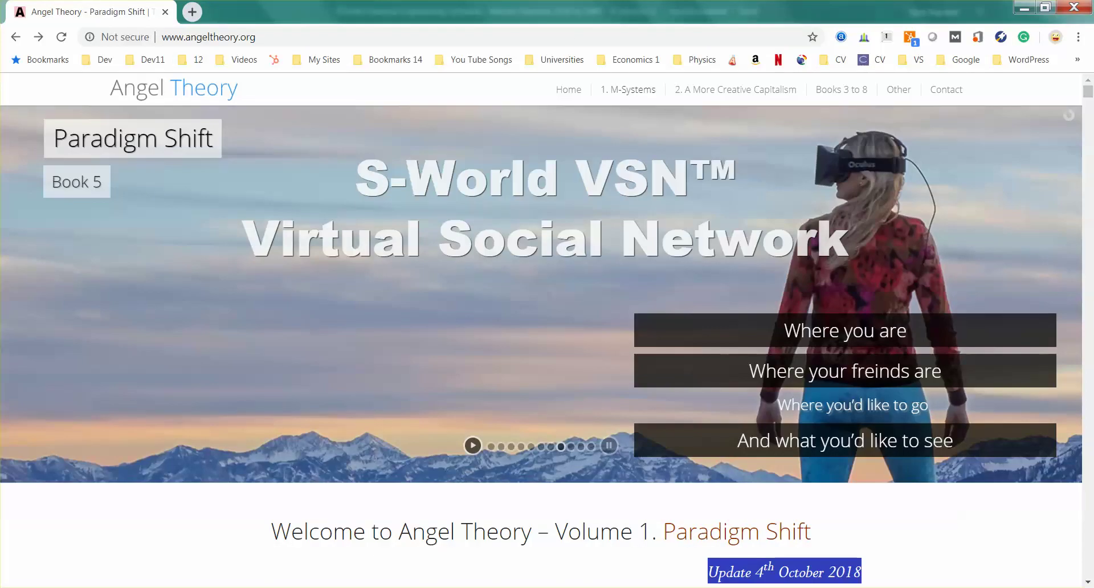
- Open the Sixty Four Reasons Why PDF from the A More Creative Capitalism section of the Angel Theory site
{"action": "mouse_move", "coordinate": [735, 92]}
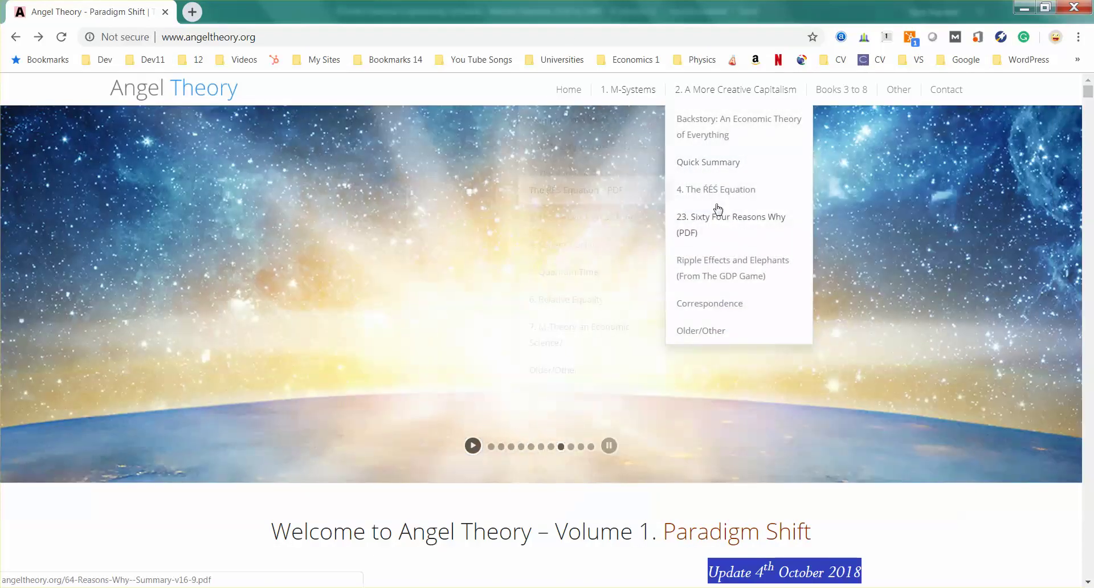
{"action": "left_click", "coordinate": [719, 225]}
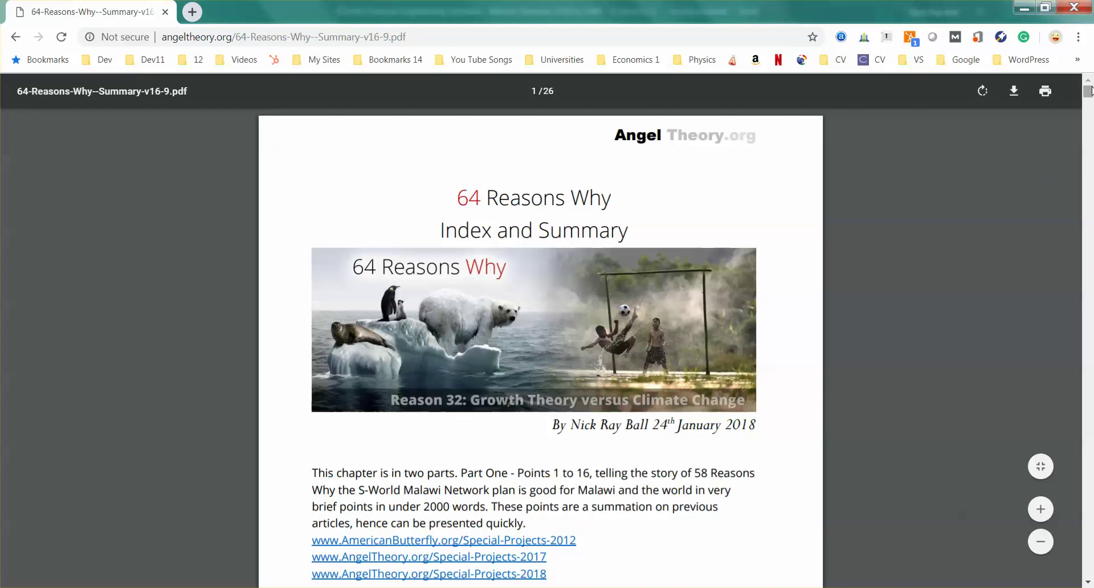
{"action": "mouse_move", "coordinate": [1088, 90]}
{"action": "left_mouse_down"}
{"action": "mouse_move", "coordinate": [1071, 360]}
{"action": "mouse_move", "coordinate": [1074, 572]}
{"action": "mouse_move", "coordinate": [1074, 91]}
{"action": "left_mouse_up"}
- Switch back to Excel and inspect the Spartan Contracts project's name, its percentage allocation in Z5 and its multiplier in AA5
{"action": "key", "text": "alt+Tab"}
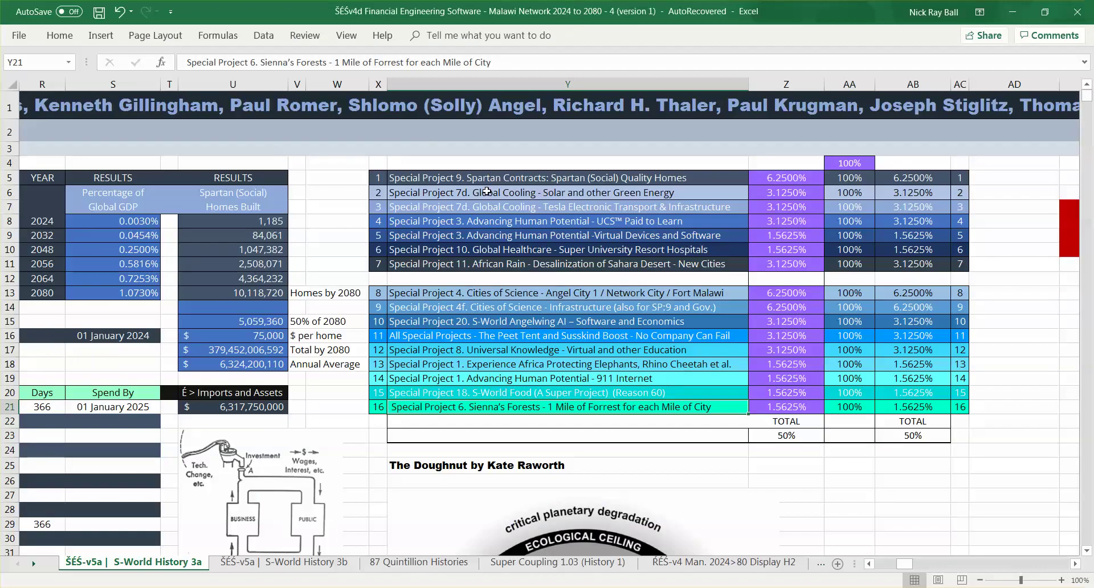
{"action": "left_click", "coordinate": [474, 179]}
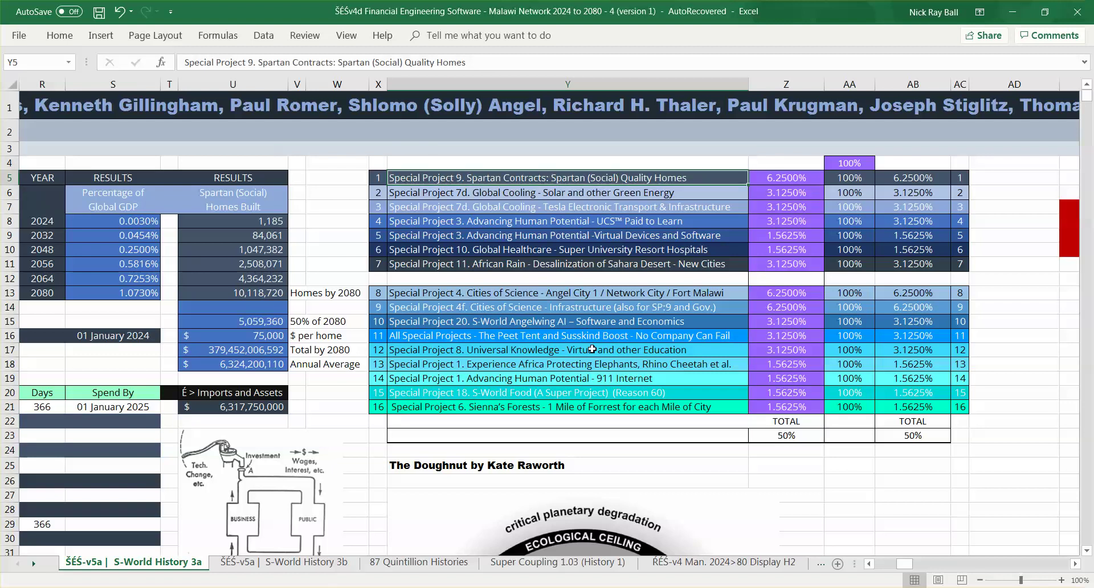
{"action": "key", "text": "Right"}
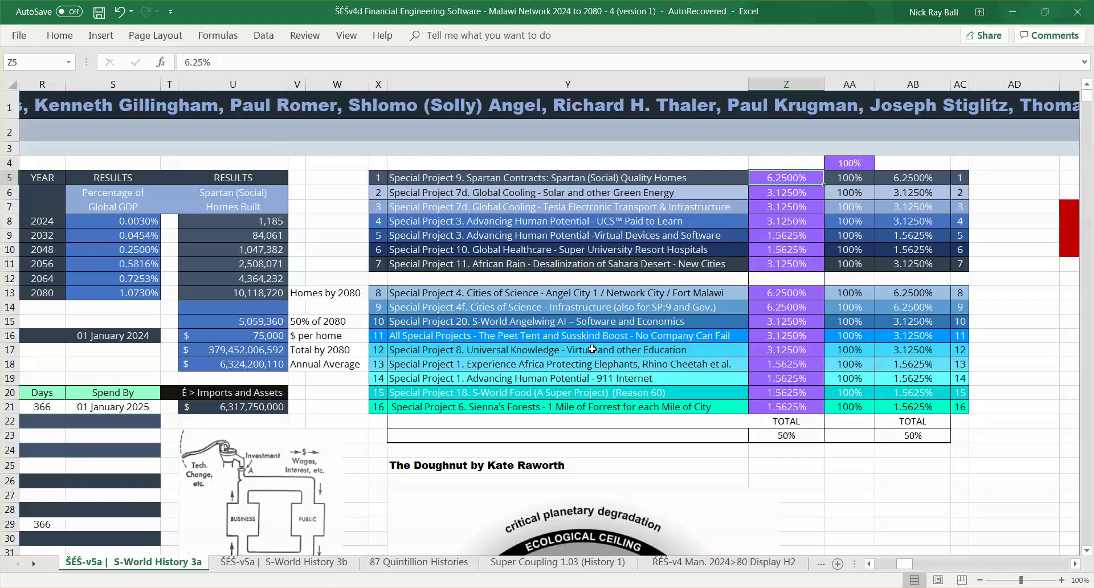
{"action": "key", "text": "Left"}
{"action": "key", "text": "Right"}
{"action": "key", "text": "Left"}
{"action": "key", "text": "Right"}
{"action": "key", "text": "Right"}
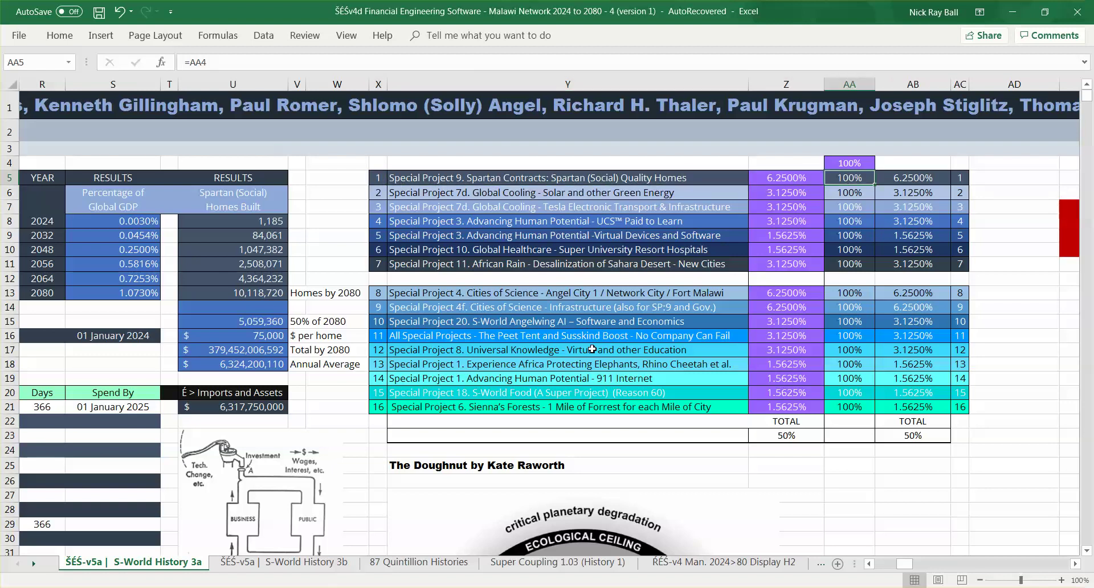
{"action": "key", "text": "Left"}
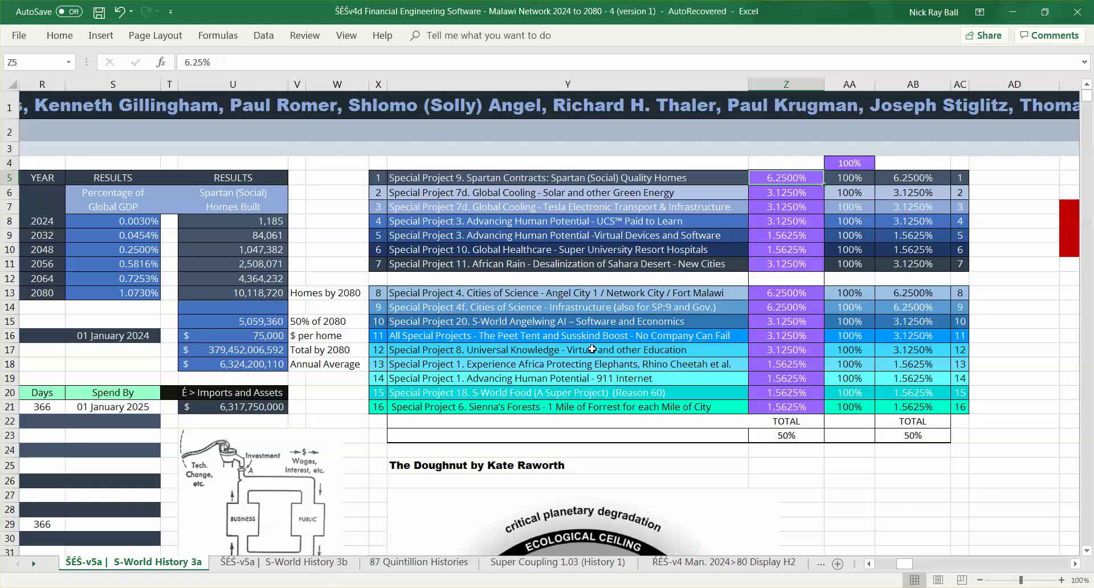
- Move down the special projects list from Spartan Contracts through green energy to Tesla Electronic Transport & Infrastructure
{"action": "key", "text": "Left"}
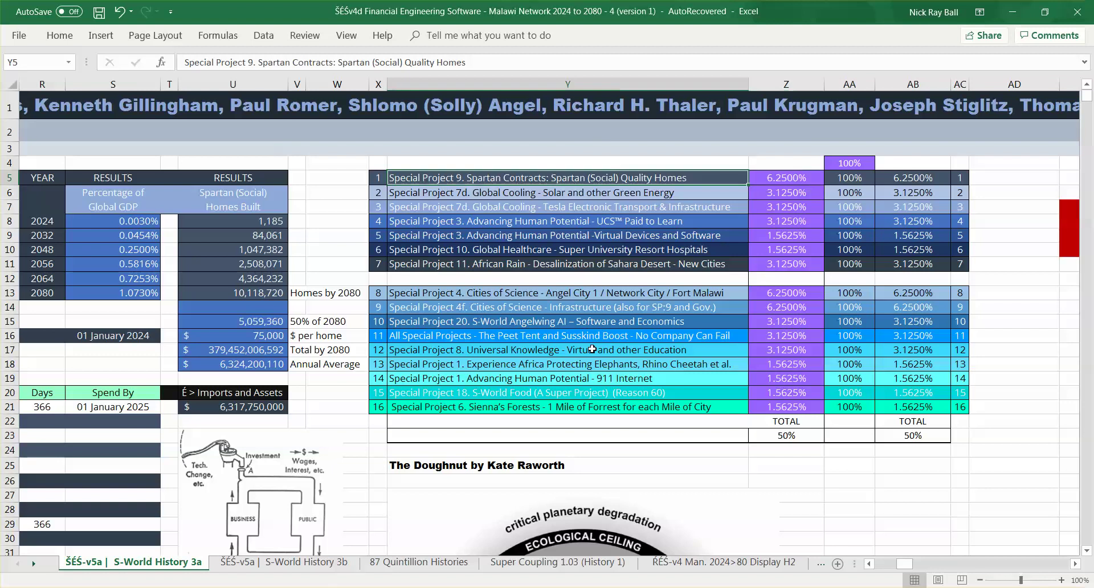
{"action": "key", "text": "Down"}
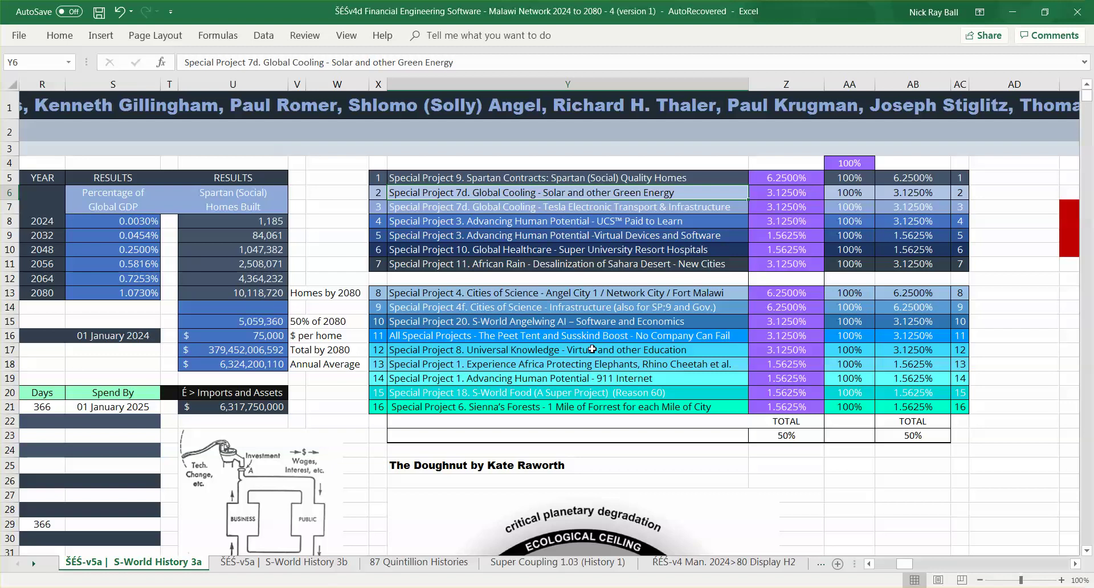
{"action": "key", "text": "Down"}
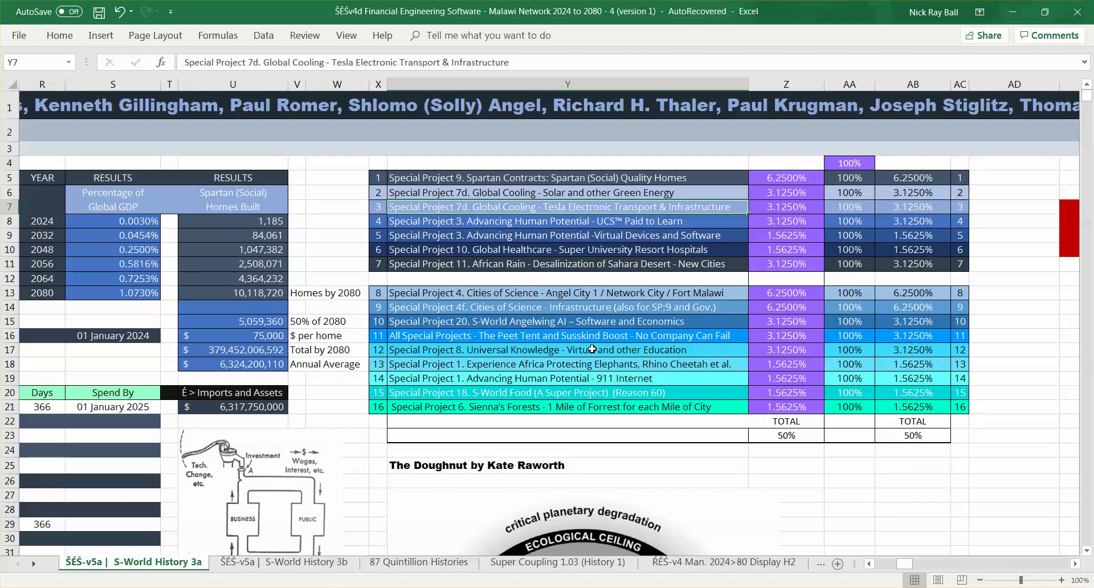
- Inspect the special project names and percentage allocations from UCS Paid to Learn through African Rain in rows 8 to 11
{"action": "key", "text": "Down"}
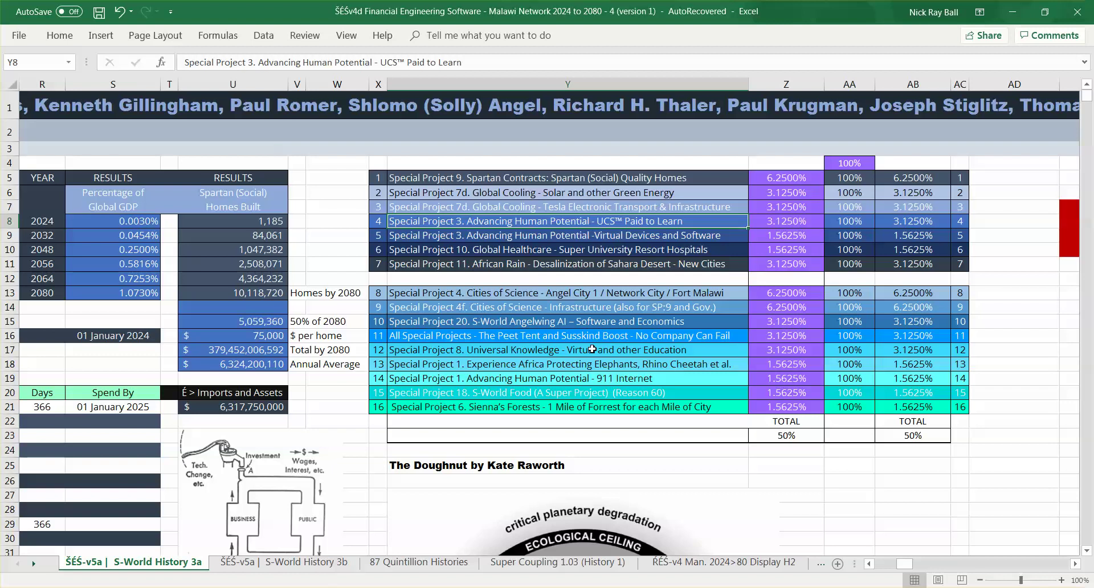
{"action": "key", "text": "Right"}
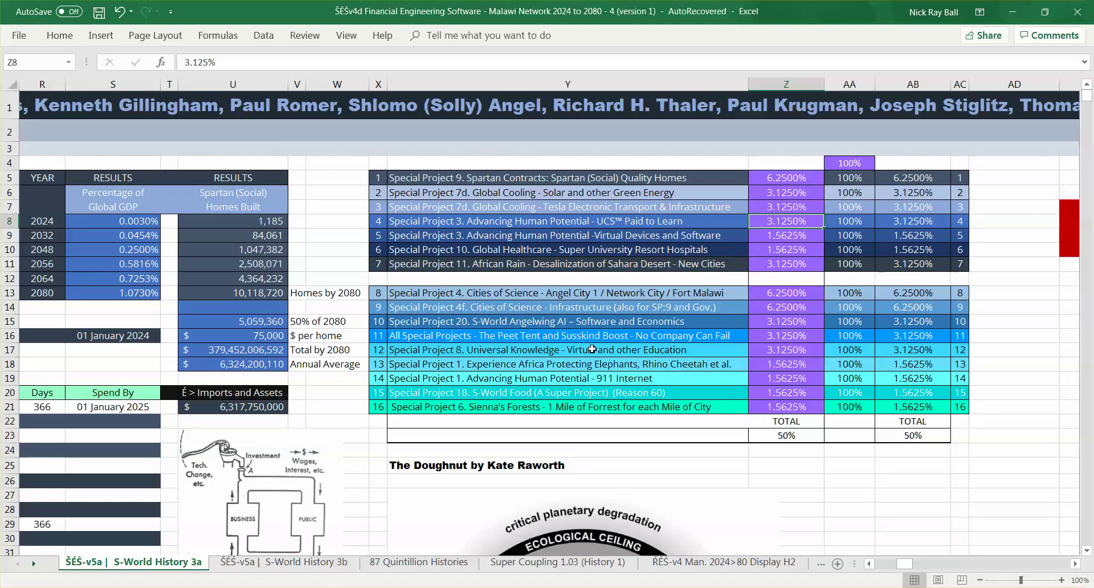
{"action": "key", "text": "Left"}
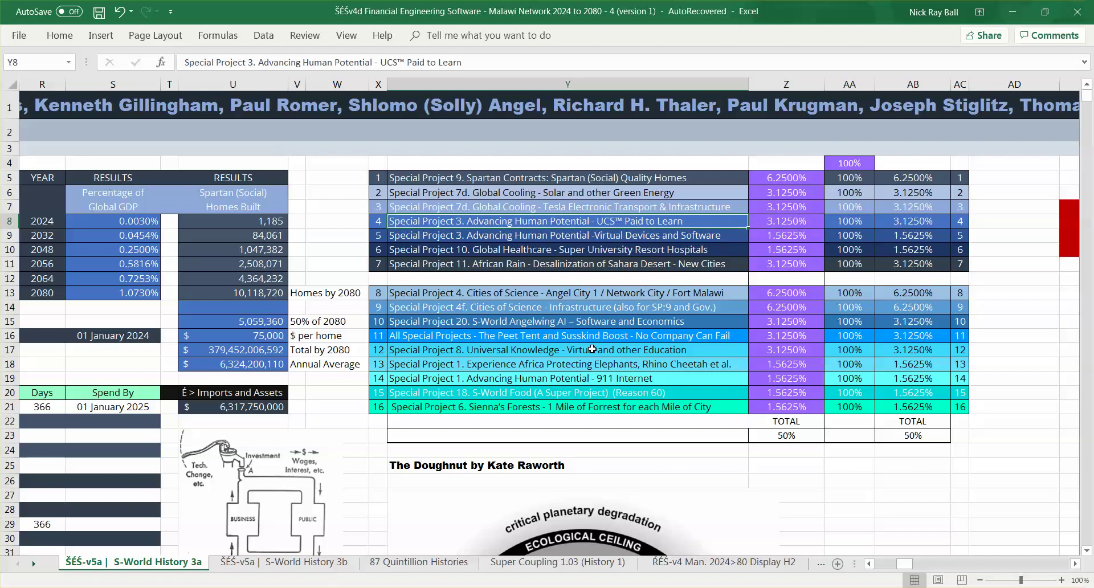
{"action": "key", "text": "Down"}
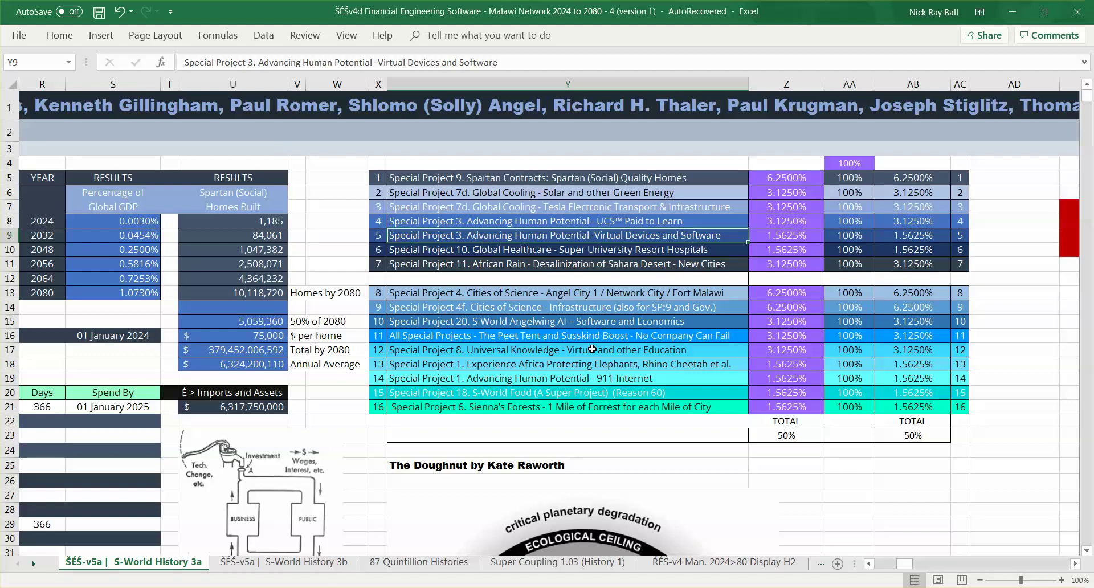
{"action": "key", "text": "Right"}
{"action": "key", "text": "Left"}
{"action": "key", "text": "Down"}
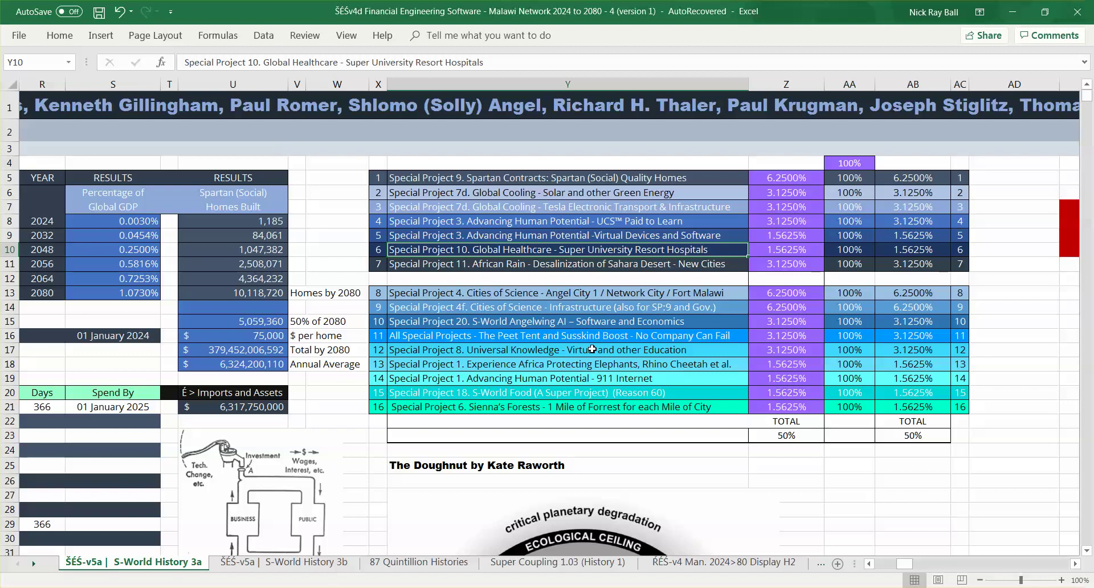
{"action": "key", "text": "Right"}
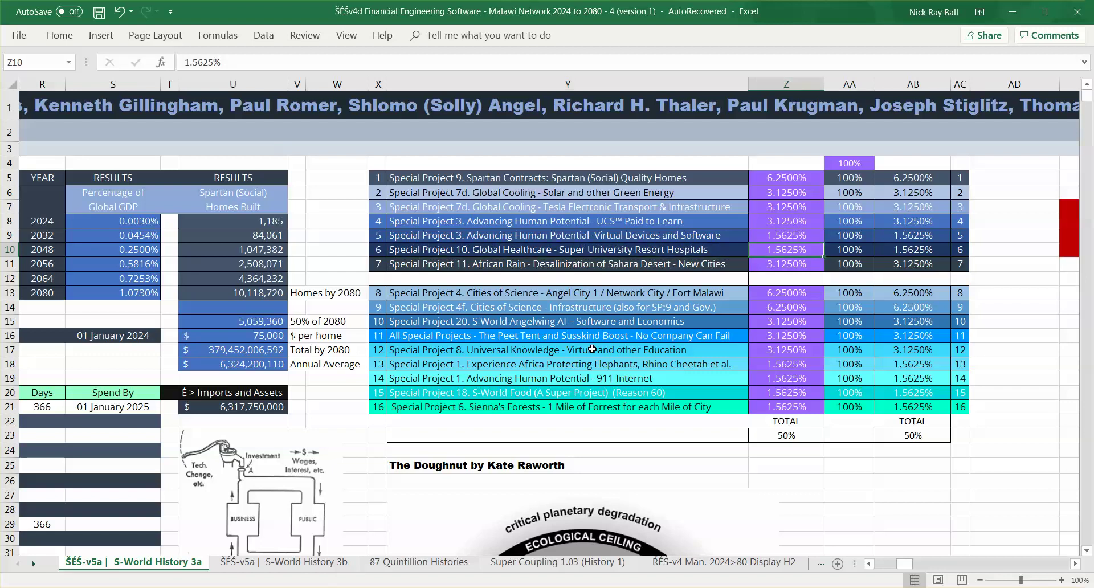
{"action": "key", "text": "Down"}
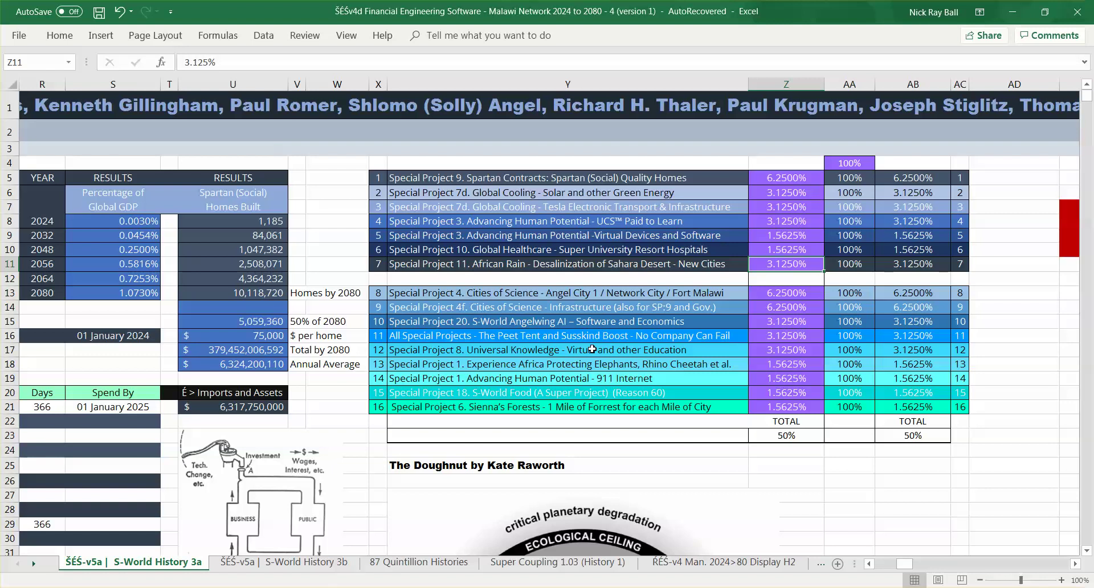
- Inspect the allocations in Z13 to Z15 for the Cities of Science projects and S-World Angelwing AI, including the Angelwing project's name
{"action": "key", "text": "Down"}
{"action": "key", "text": "Down"}
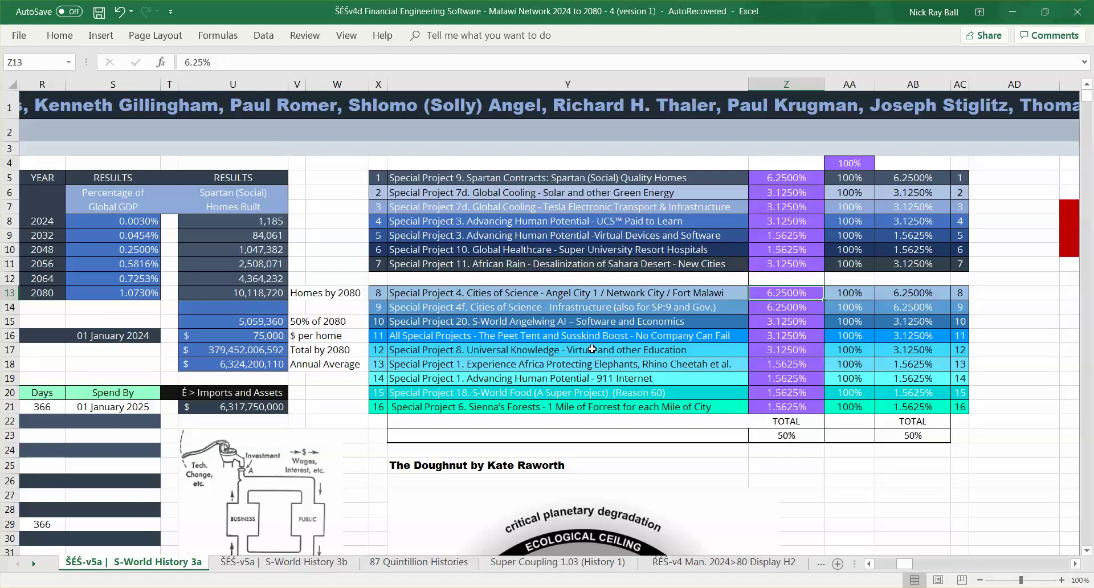
{"action": "key", "text": "Down"}
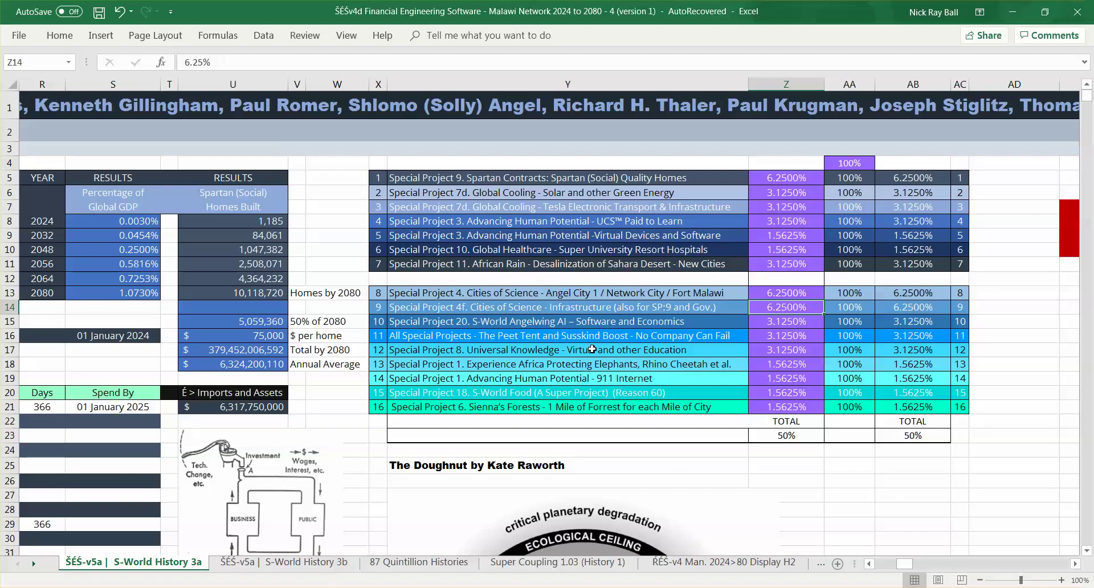
{"action": "key", "text": "Down"}
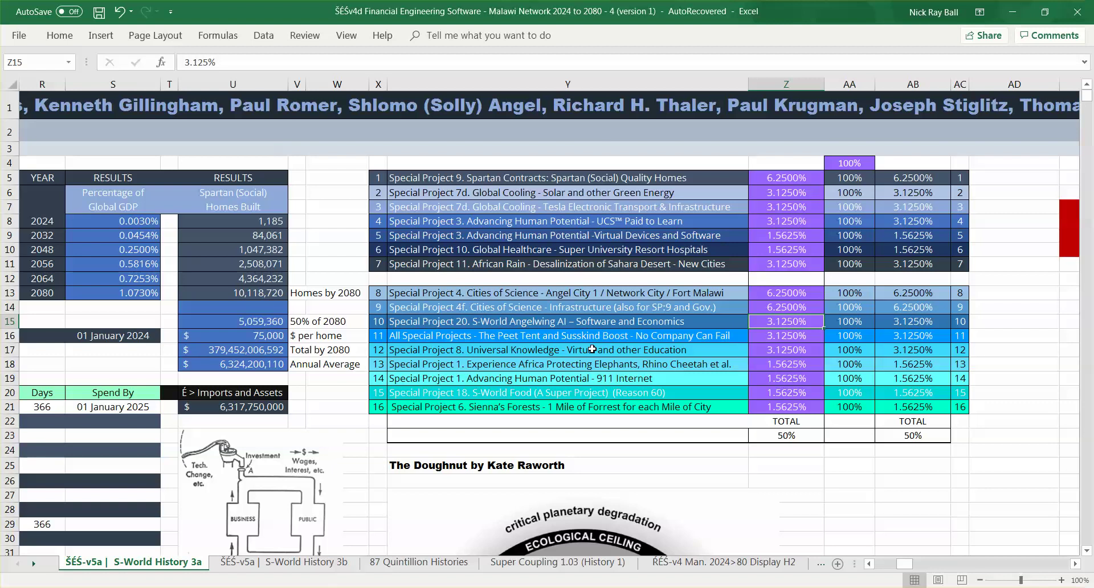
{"action": "key", "text": "Left"}
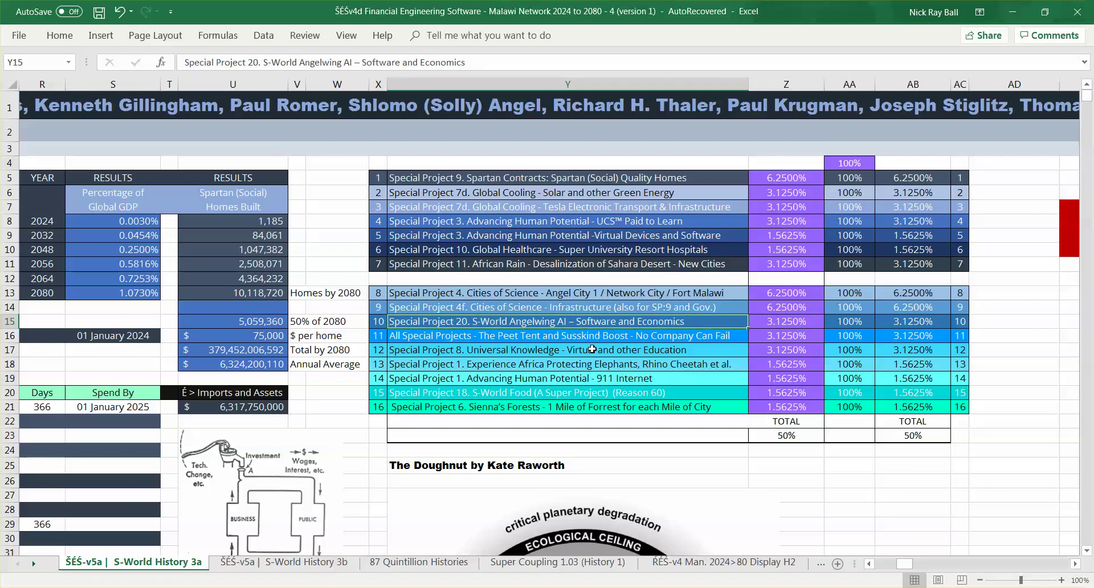
{"action": "key", "text": "Right"}
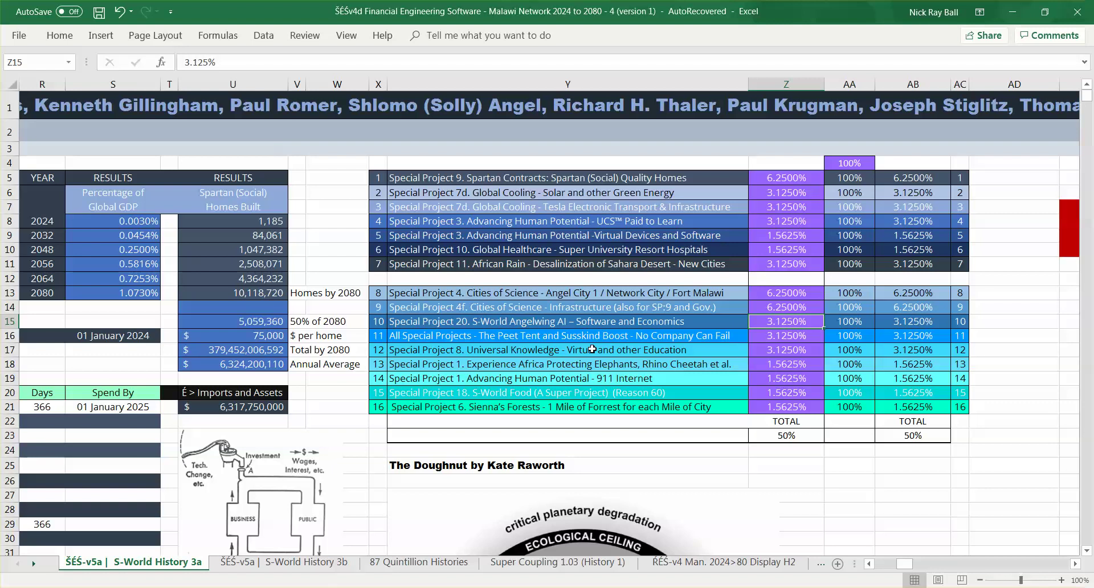
- Go down the percentage allocations in Z16 to Z21, from the Peet Tent and Susskind Boost to Sienna's Forests
{"action": "key", "text": "Down"}
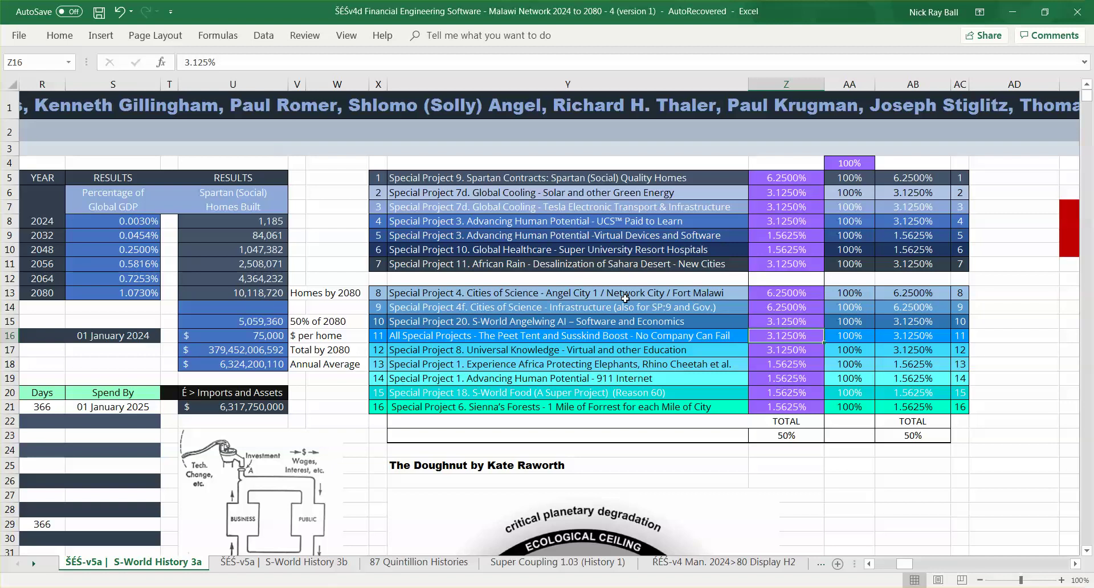
{"action": "key", "text": "Down"}
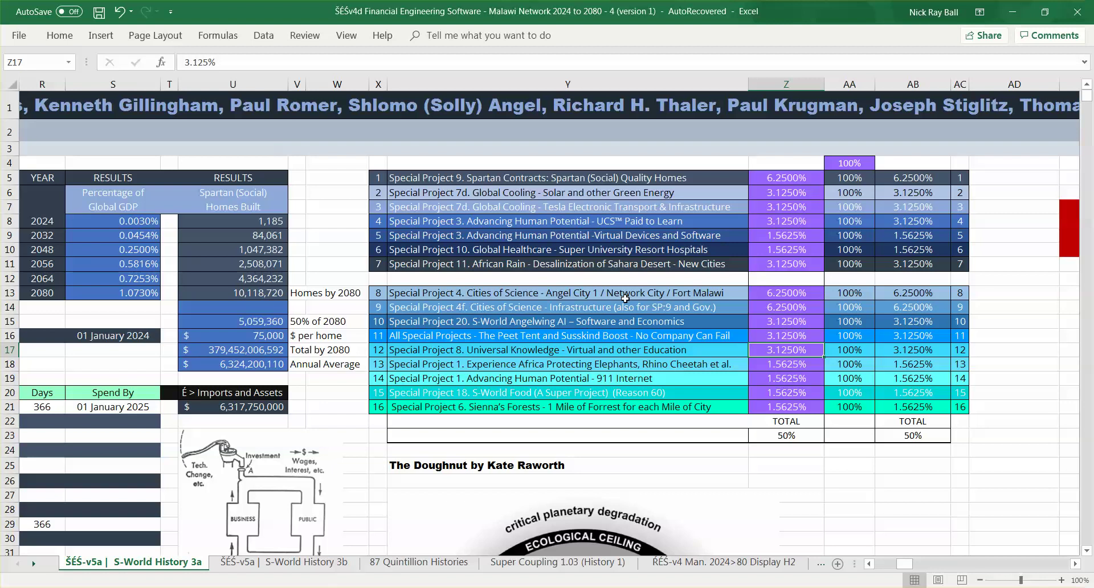
{"action": "key", "text": "Down"}
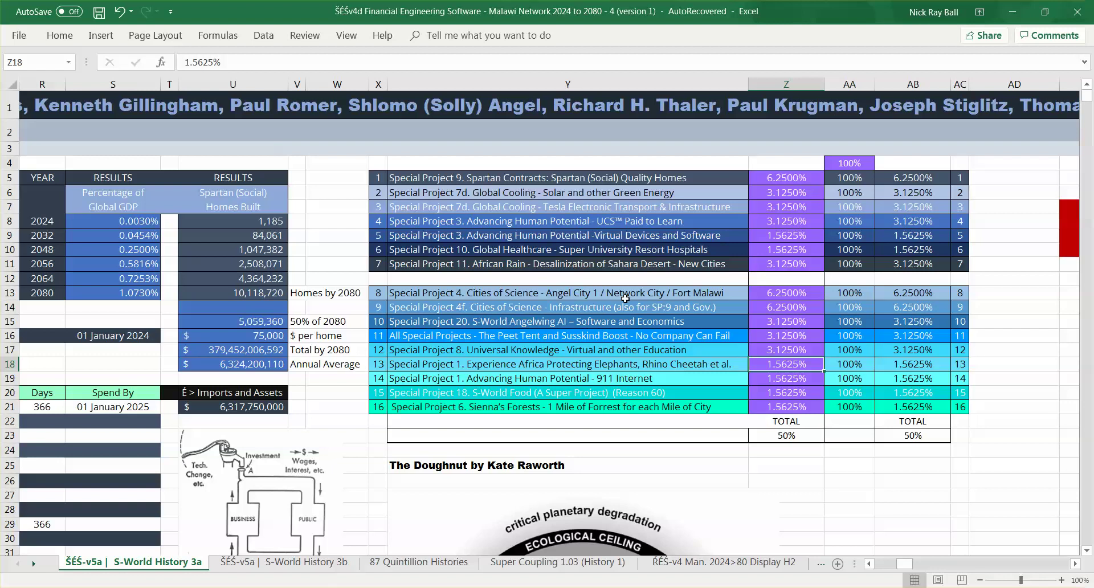
{"action": "key", "text": "Down"}
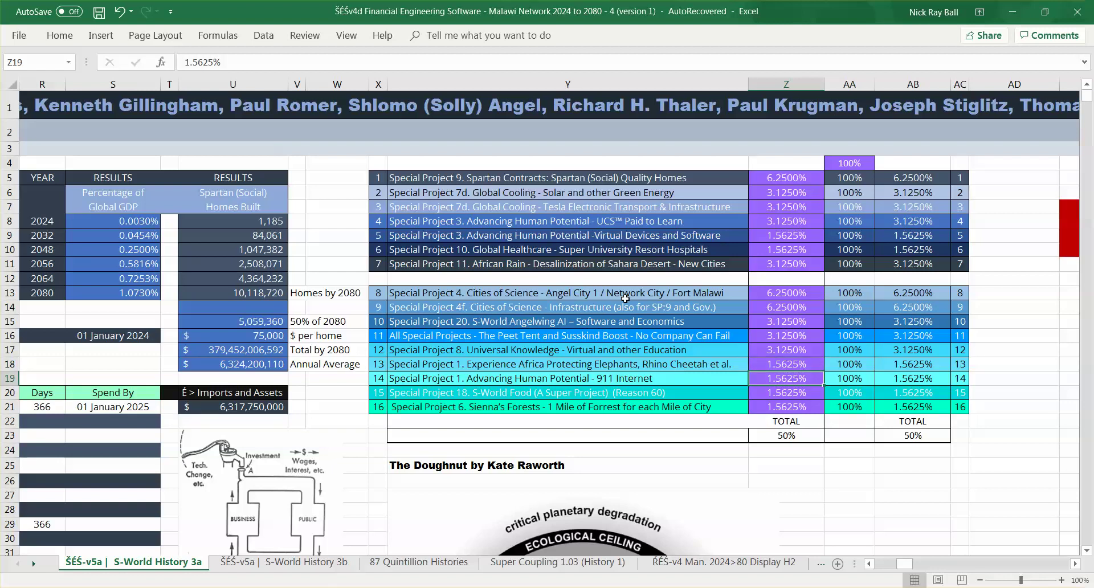
{"action": "key", "text": "Down"}
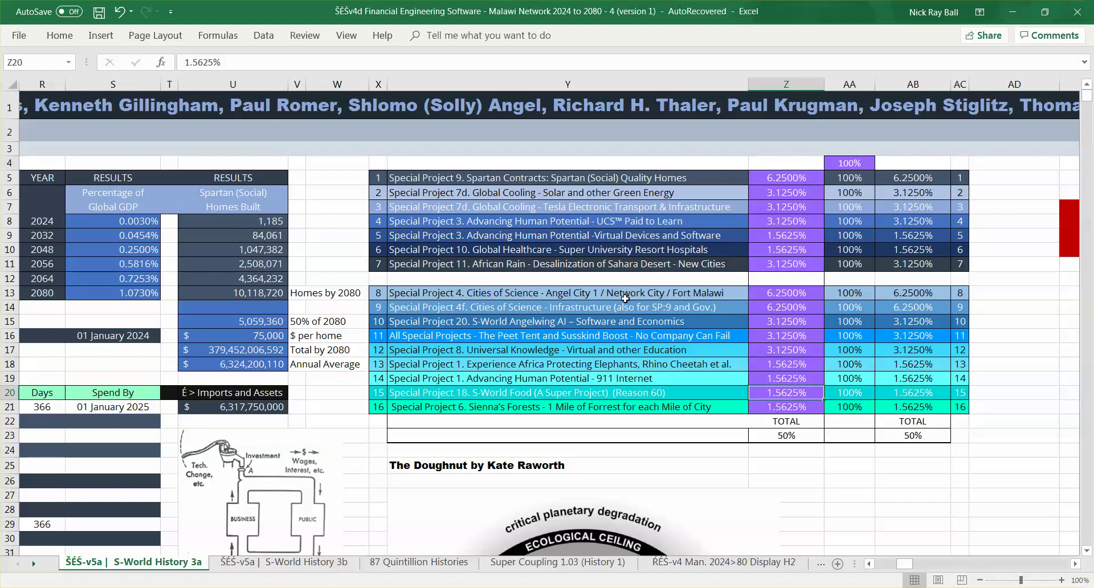
{"action": "key", "text": "Down"}
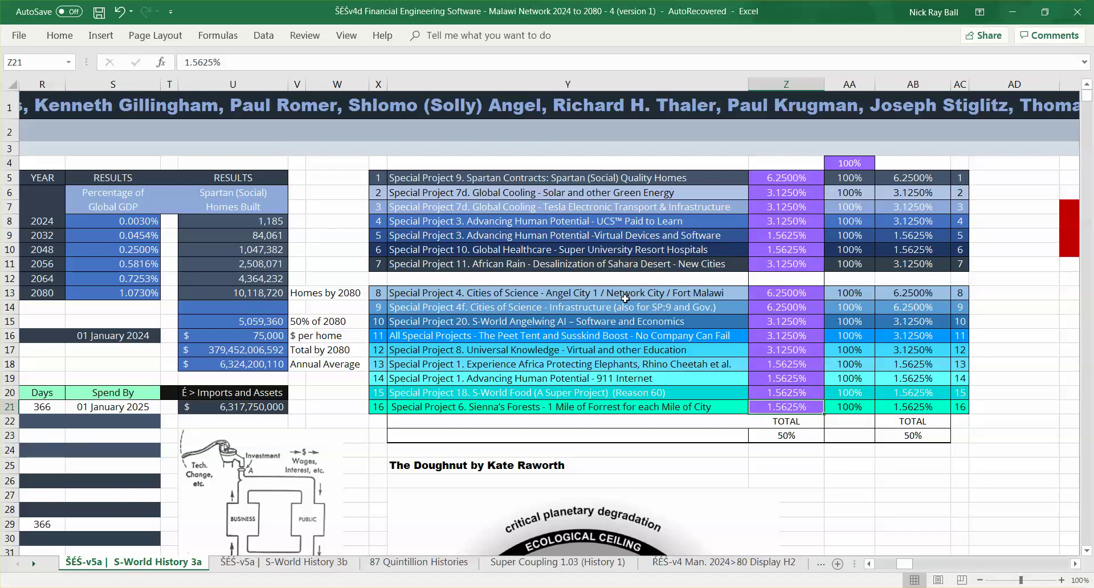
- Examine the allocation total's formula in Z23, the adjusted allocation formula in AB21 and the first allocation in Z5
{"action": "key", "text": "Down"}
{"action": "key", "text": "Down"}
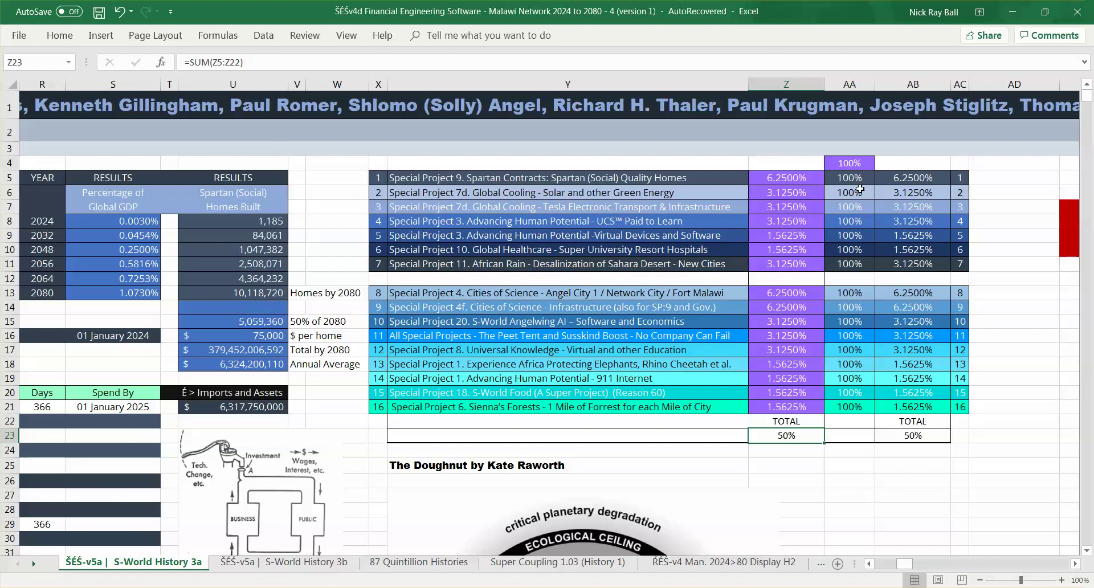
{"action": "left_click", "coordinate": [910, 406]}
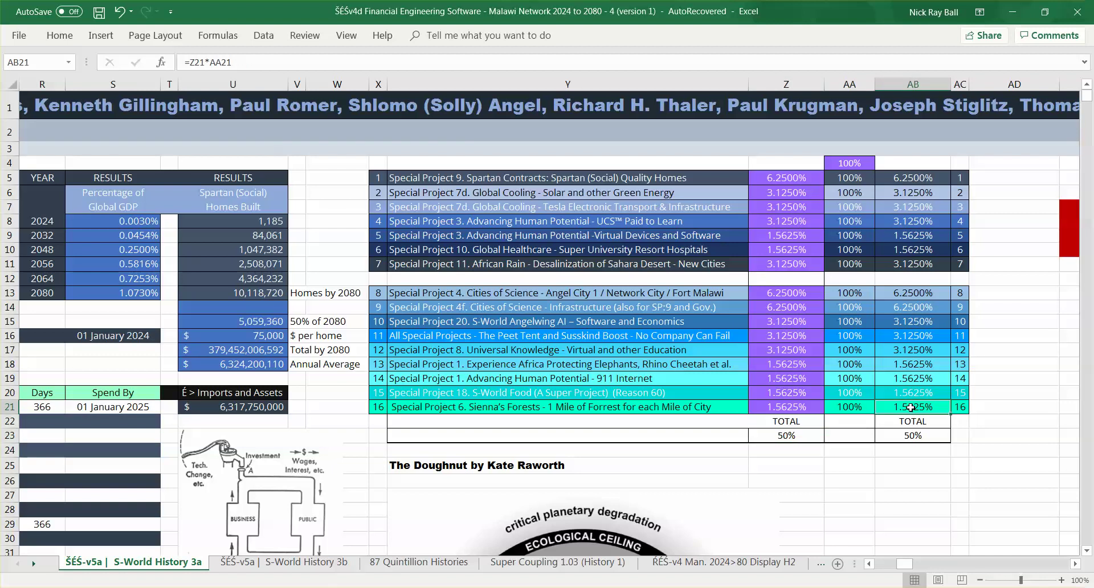
{"action": "left_click", "coordinate": [771, 177]}
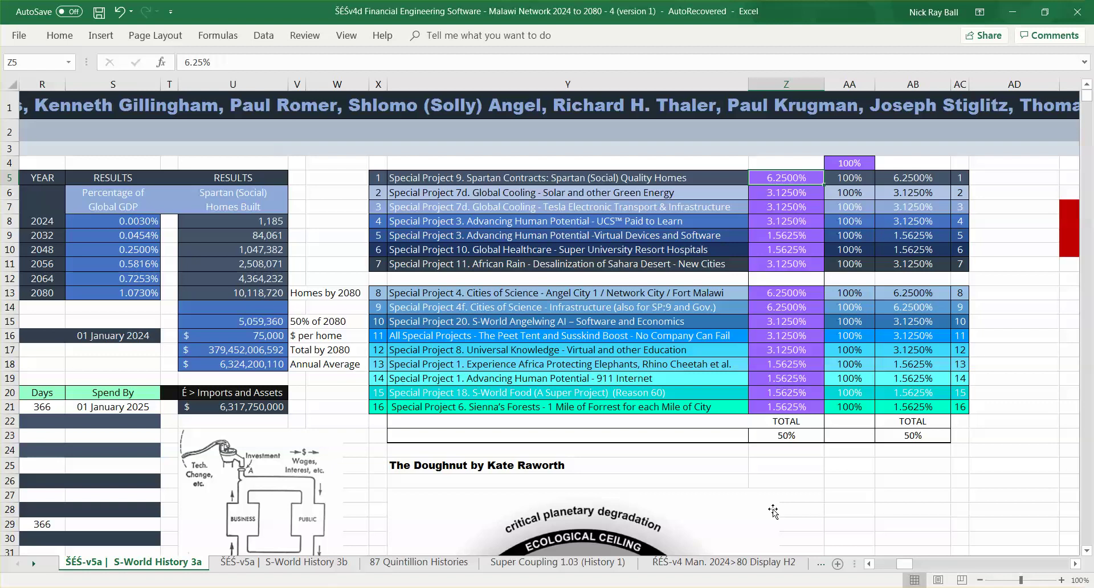
{"action": "left_click", "coordinate": [782, 437]}
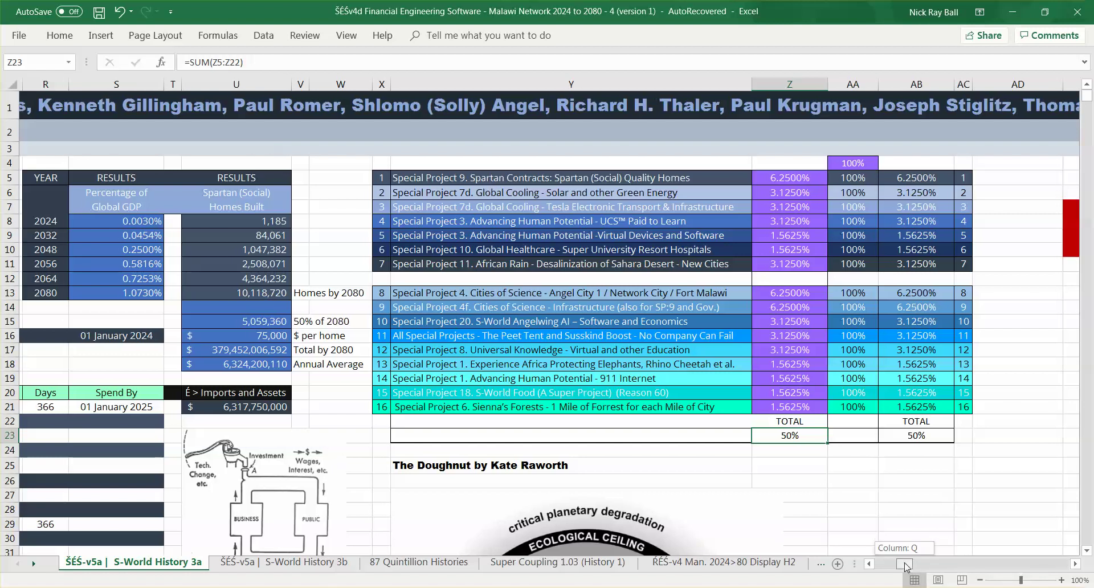
- Examine the Spartan Contracts section's number in AF5 and its heading cells AG5:AJ6
{"action": "left_click_drag", "start_coordinate": [906, 565], "coordinate": [917, 565]}
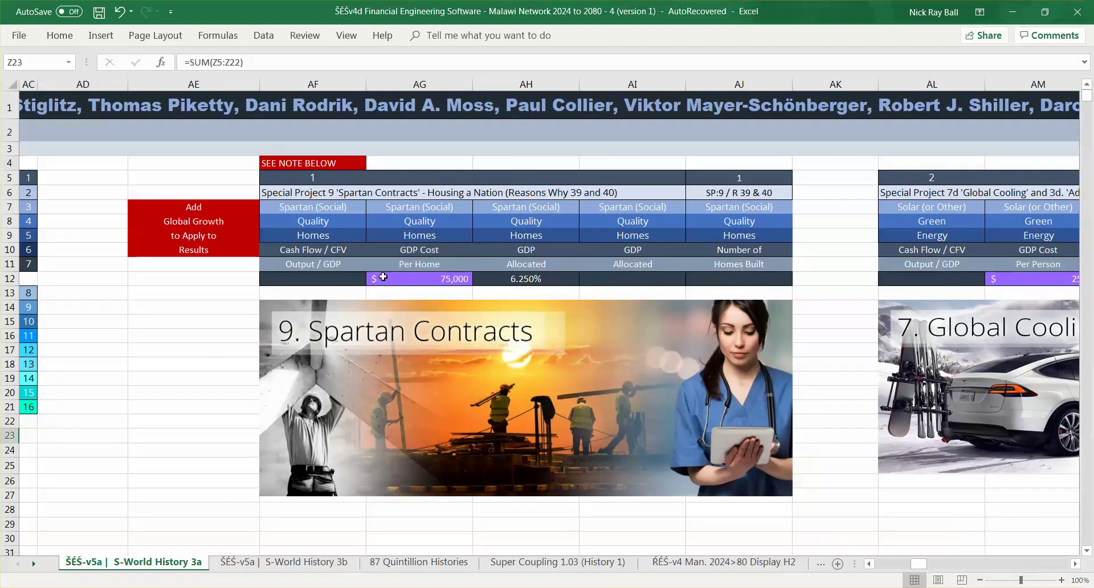
{"action": "left_click", "coordinate": [312, 178]}
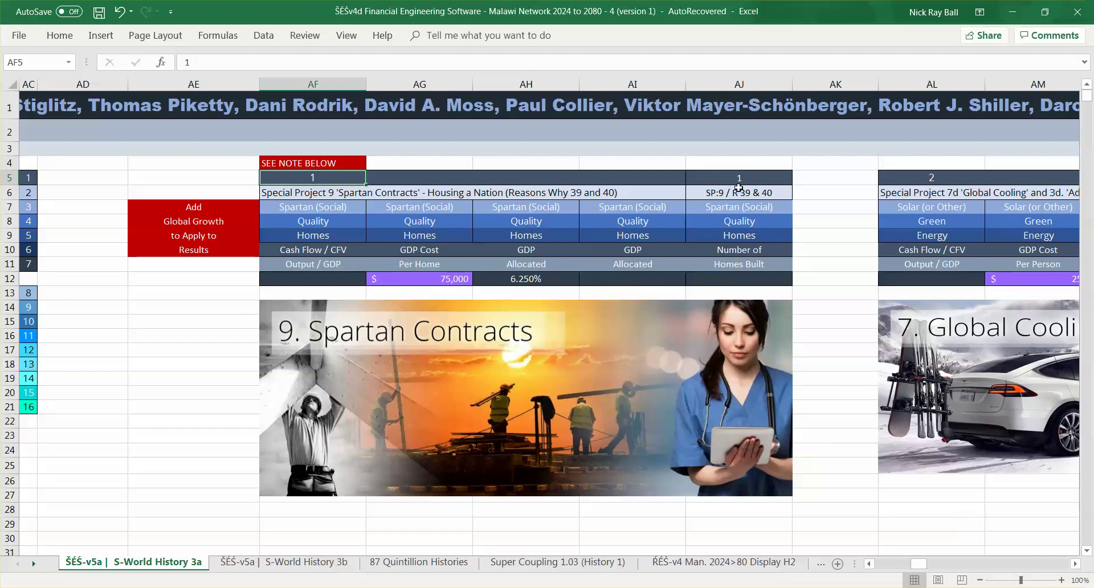
{"action": "left_click_drag", "start_coordinate": [738, 181], "coordinate": [465, 203]}
{"action": "left_click", "coordinate": [438, 192]}
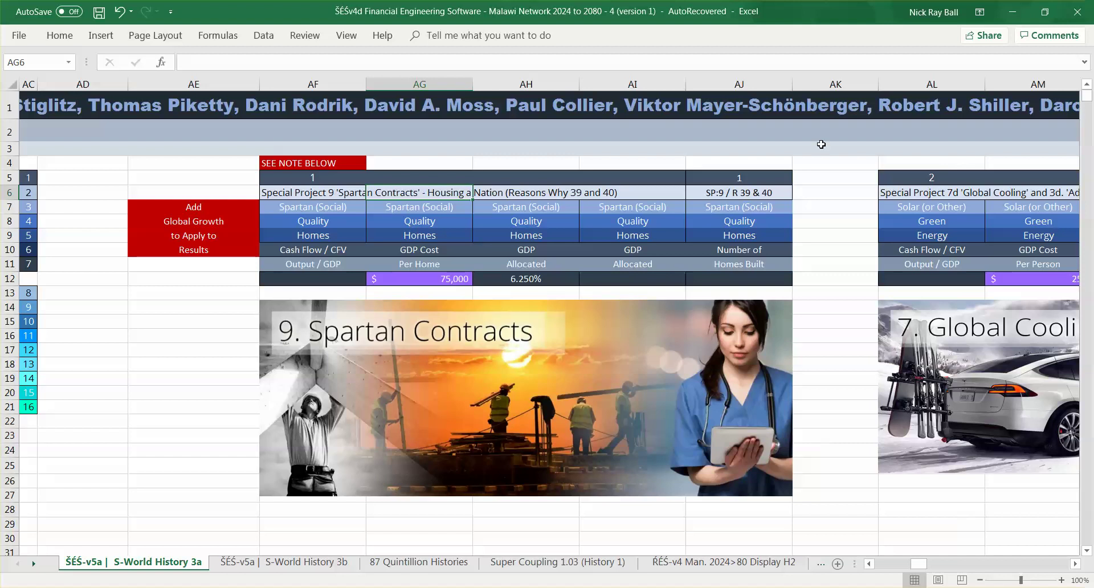
{"action": "left_click_drag", "start_coordinate": [756, 177], "coordinate": [399, 192]}
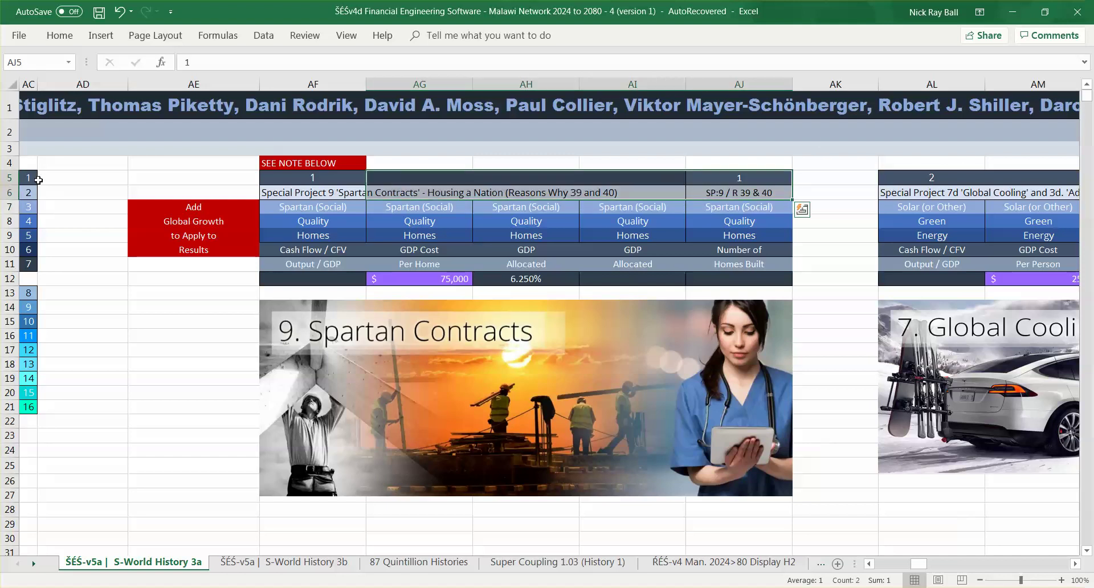
- View section 11, the Peet Tent and Susskind Boost, and its E-TOE 'Economic Theory of Everything' diagram
{"action": "left_click_drag", "start_coordinate": [917, 564], "coordinate": [981, 557]}
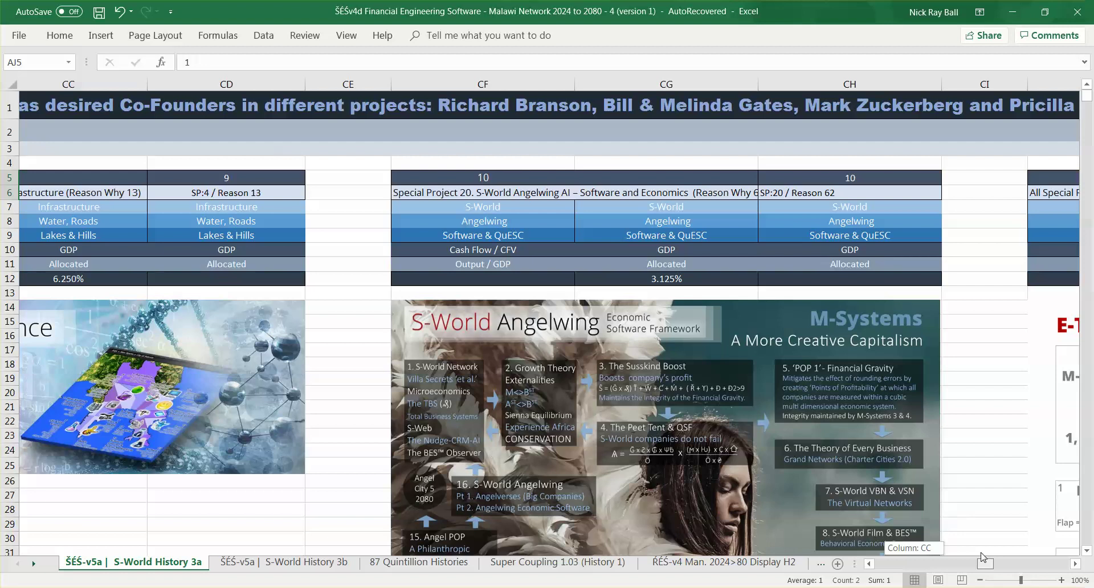
{"action": "left_click_drag", "start_coordinate": [980, 556], "coordinate": [986, 556]}
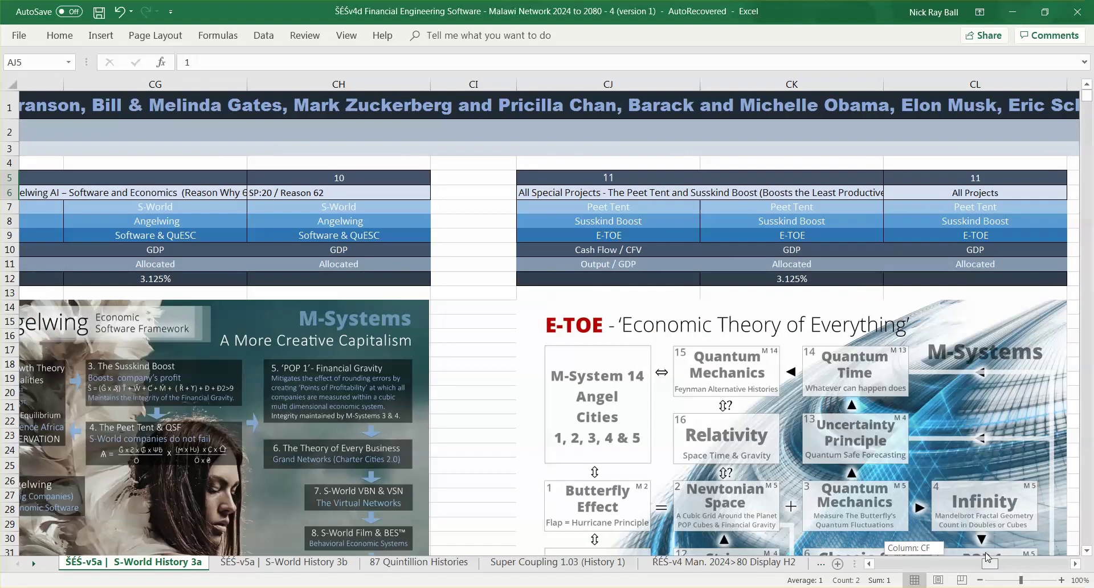
{"action": "left_click_drag", "start_coordinate": [987, 556], "coordinate": [988, 556]}
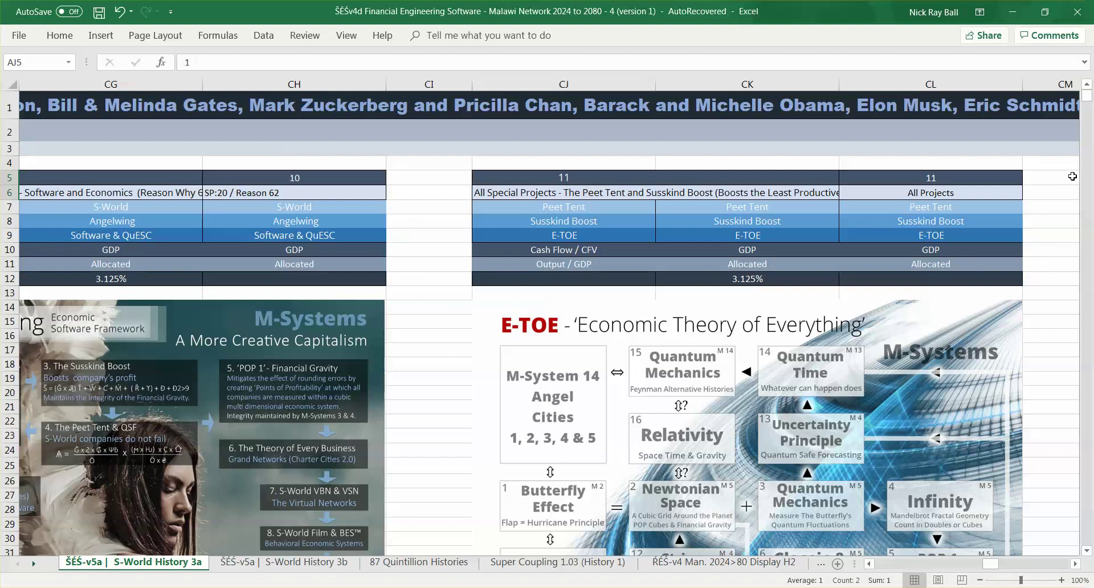
{"action": "left_click", "coordinate": [1086, 551]}
{"action": "left_click_drag", "start_coordinate": [1086, 550], "coordinate": [1086, 551]}
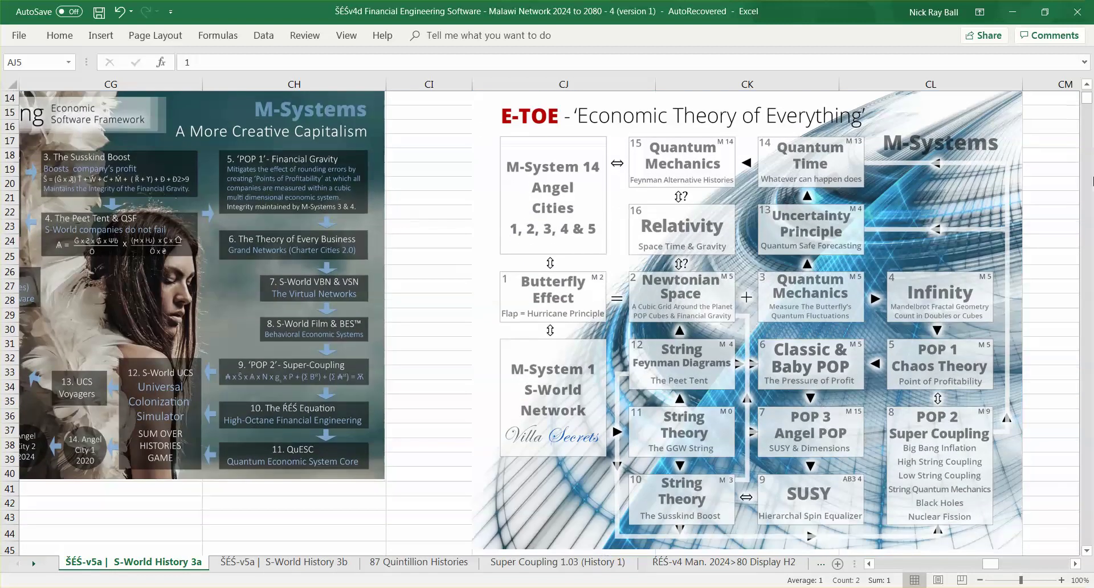
{"action": "left_click_drag", "start_coordinate": [1087, 98], "coordinate": [1088, 95]}
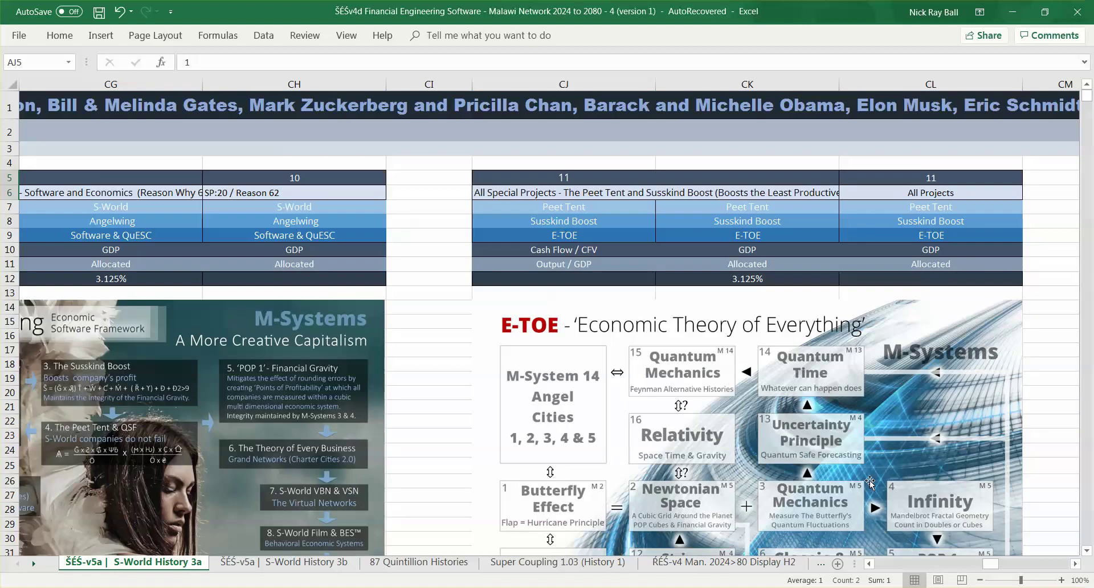
- Highlight projects 2 to 16 in the repeated list in DH6:DI21 and inspect the "Ready Player One..." calculator heading in DL6
{"action": "left_click_drag", "start_coordinate": [990, 565], "coordinate": [1023, 565]}
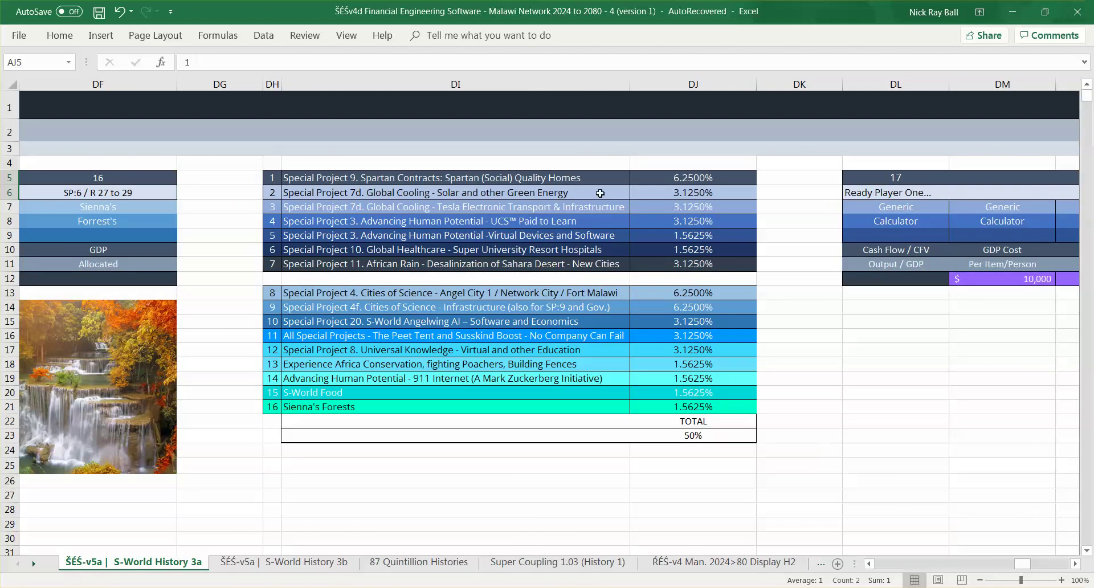
{"action": "left_click_drag", "start_coordinate": [270, 191], "coordinate": [598, 408]}
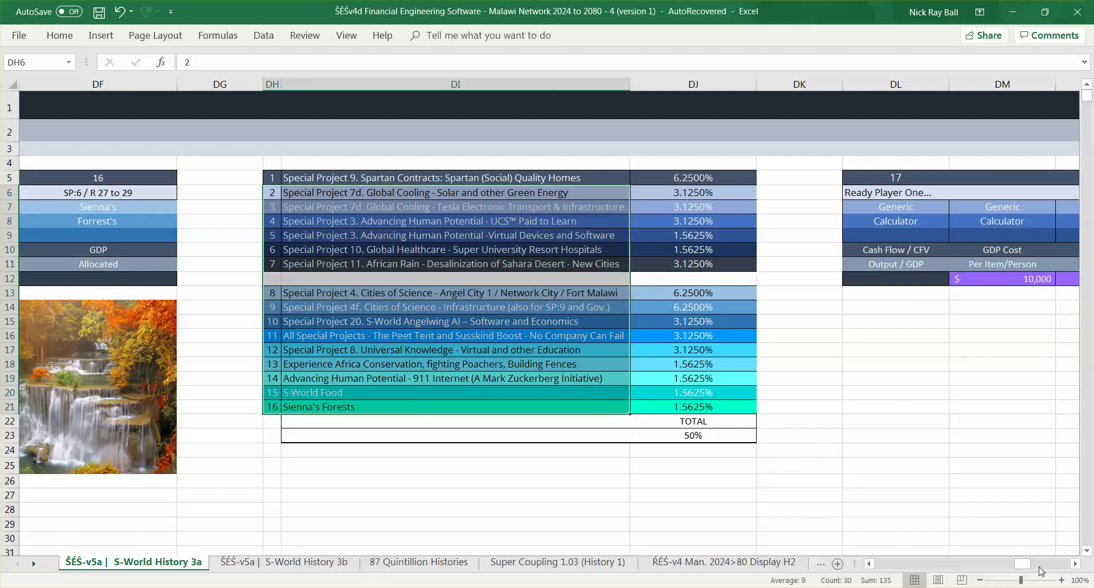
{"action": "left_click_drag", "start_coordinate": [1027, 566], "coordinate": [1031, 565]}
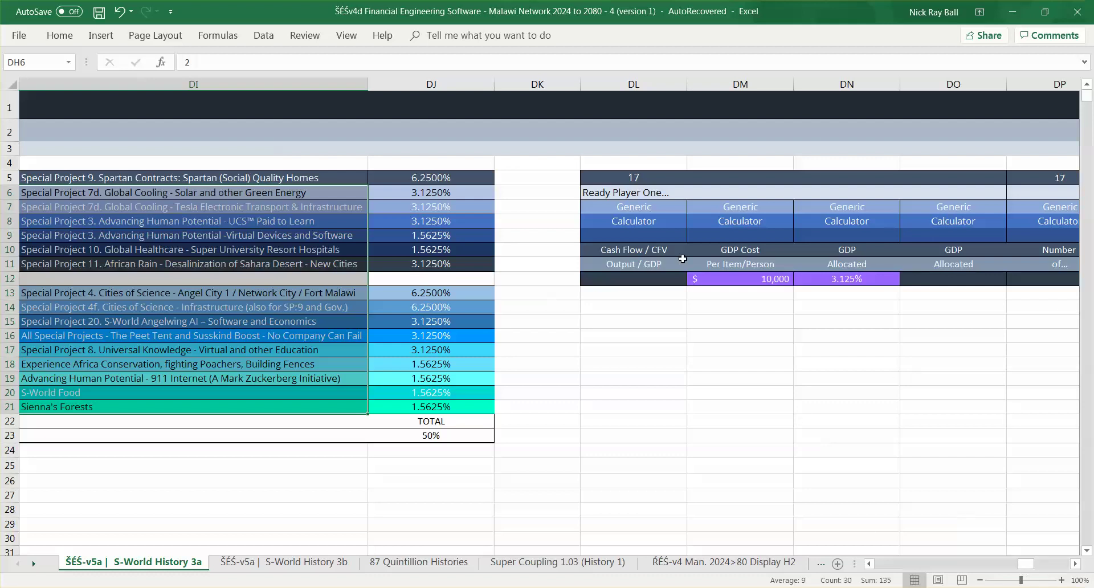
{"action": "left_click", "coordinate": [631, 192]}
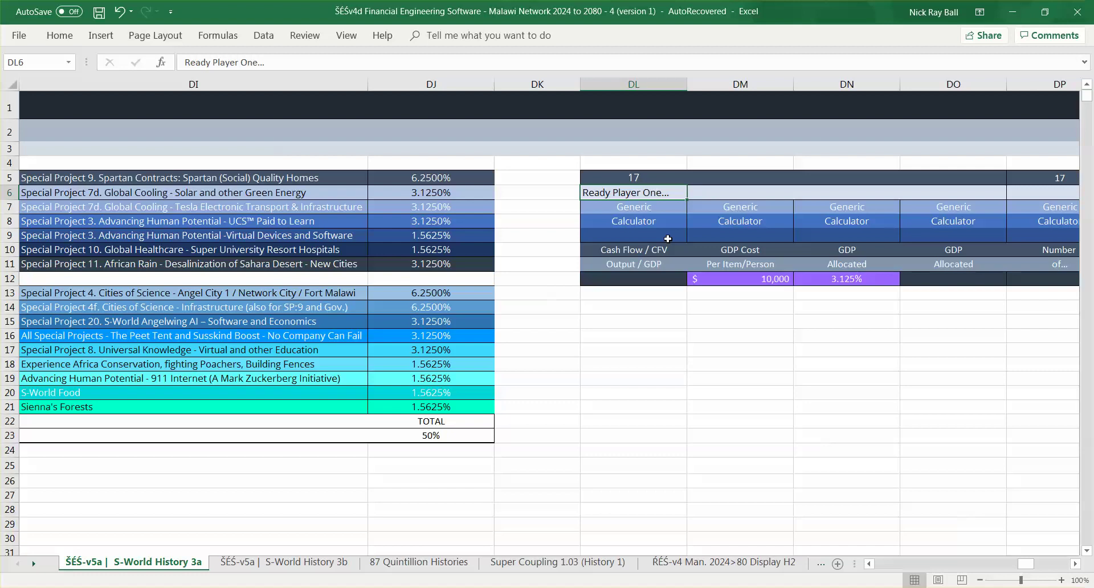
- Look through the generic calculator sections 17 to 20 along row 8 and go back to section 18
{"action": "key", "text": "Down"}
{"action": "key", "text": "Down"}
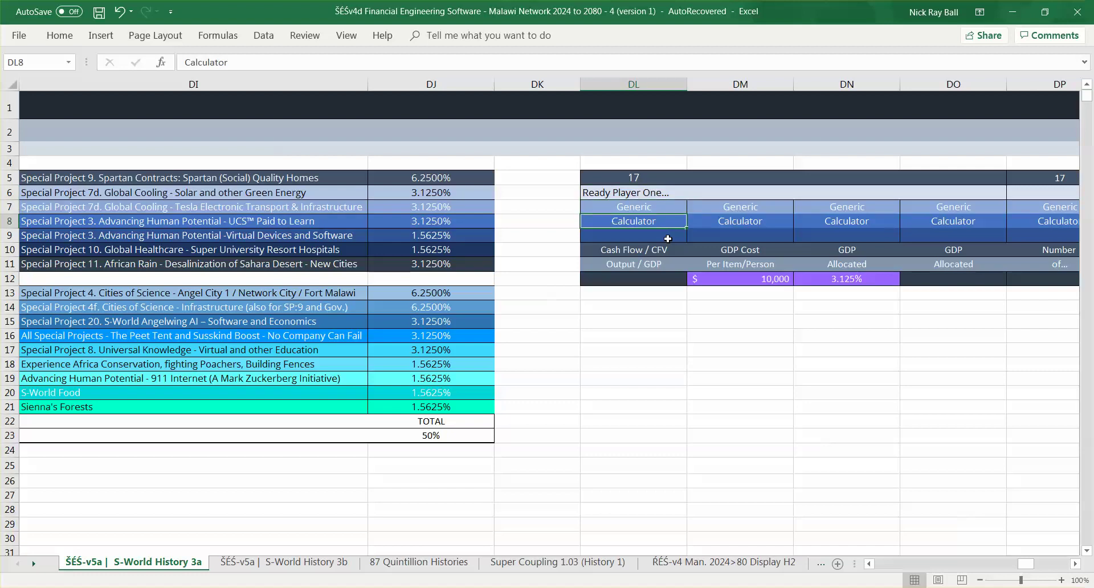
{"action": "key", "text": "Right"}
{"action": "key", "text": "Right"}
{"action": "key", "text": "Right"}
{"action": "key", "text": "Right"}
{"action": "key", "text": "Right"}
{"action": "key", "text": "Right"}
{"action": "key", "text": "Right"}
{"action": "key", "text": "Right"}
{"action": "key", "text": "Right"}
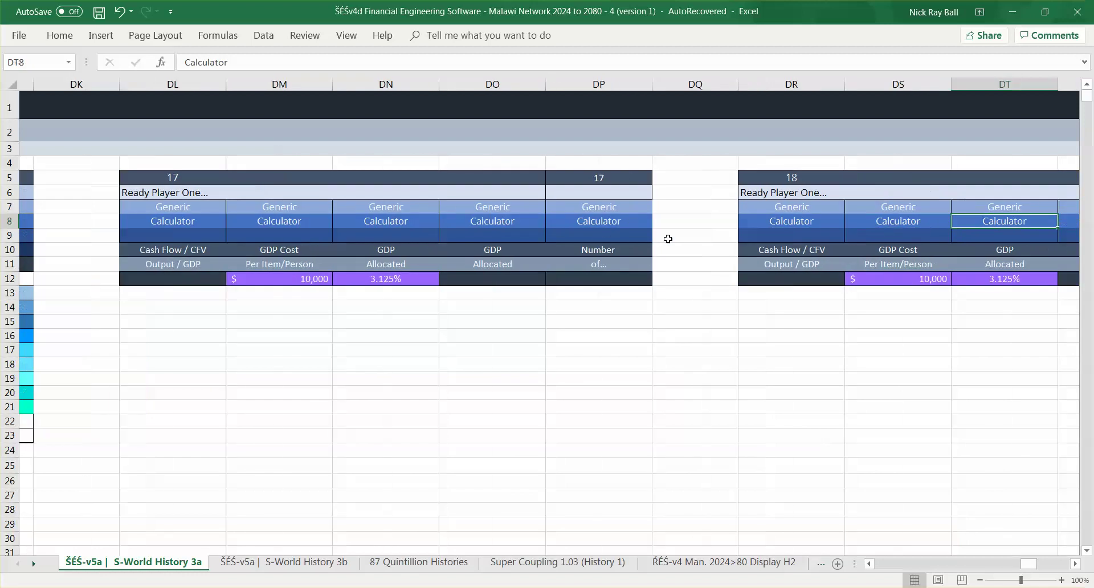
{"action": "key", "text": "Right"}
{"action": "key", "text": "Right"}
{"action": "key", "text": "Right"}
{"action": "key", "text": "Right"}
{"action": "key", "text": "Right"}
{"action": "key", "text": "Right"}
{"action": "key", "text": "Right"}
{"action": "key", "text": "Right"}
{"action": "key", "text": "Right"}
{"action": "key", "text": "Right"}
{"action": "key", "text": "Right"}
{"action": "key", "text": "Right"}
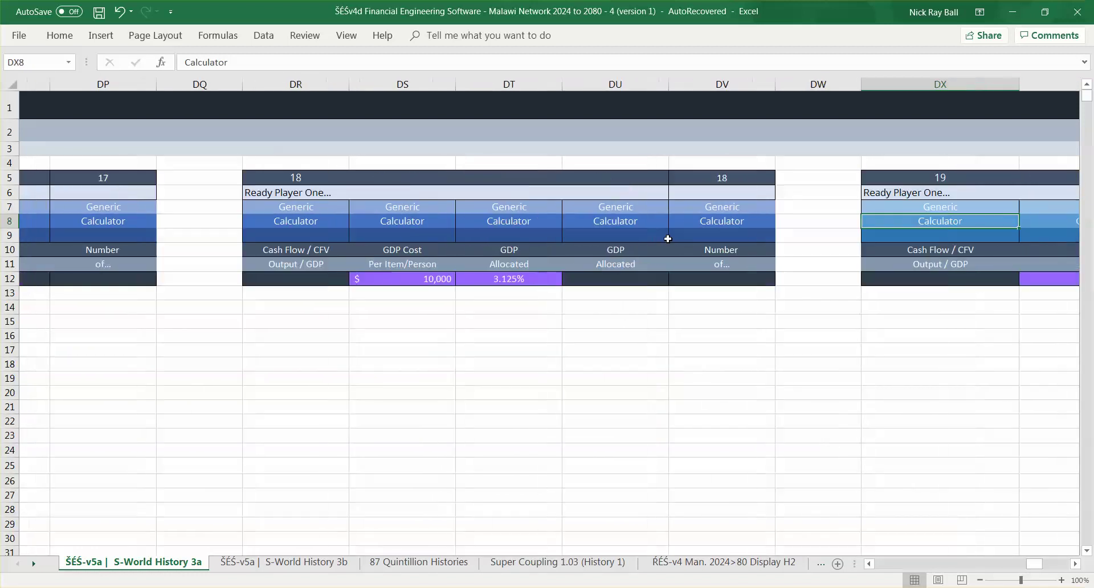
{"action": "key", "text": "Left"}
{"action": "key", "text": "Left"}
{"action": "key", "text": "Left"}
{"action": "key", "text": "Left"}
{"action": "key", "text": "Left"}
{"action": "key", "text": "Left"}
{"action": "key", "text": "Left"}
{"action": "key", "text": "Left"}
{"action": "key", "text": "Left"}
{"action": "key", "text": "Left"}
{"action": "key", "text": "Left"}
{"action": "key", "text": "Left"}
{"action": "key", "text": "Left"}
{"action": "key", "text": "Left"}
{"action": "key", "text": "Left"}
{"action": "key", "text": "Left"}
{"action": "key", "text": "Left"}
{"action": "key", "text": "Left"}
{"action": "key", "text": "Left"}
{"action": "key", "text": "Left"}
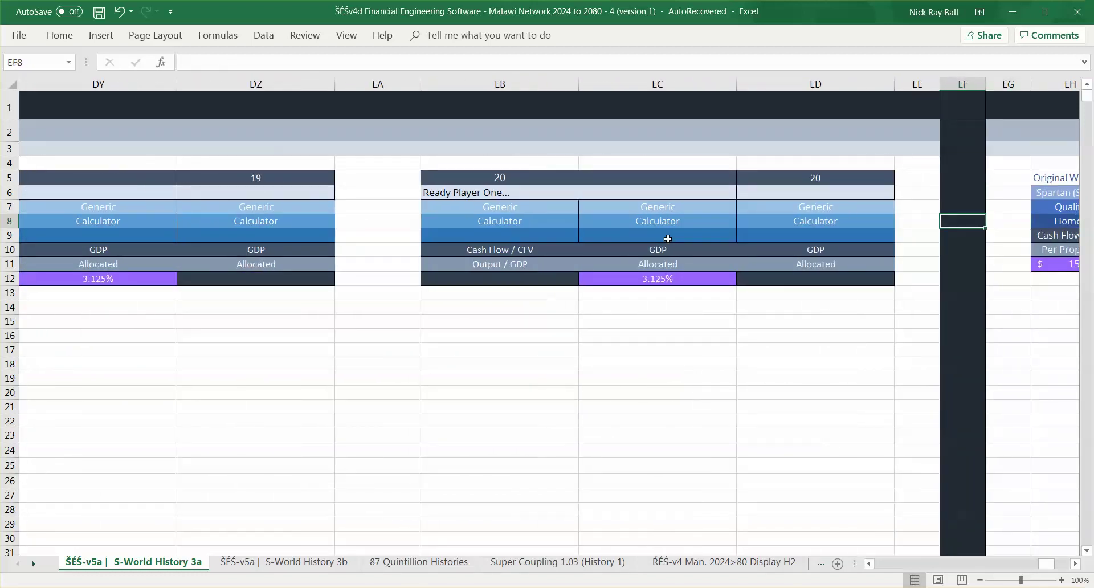
{"action": "key", "text": "Right"}
{"action": "key", "text": "Right"}
{"action": "key", "text": "Right"}
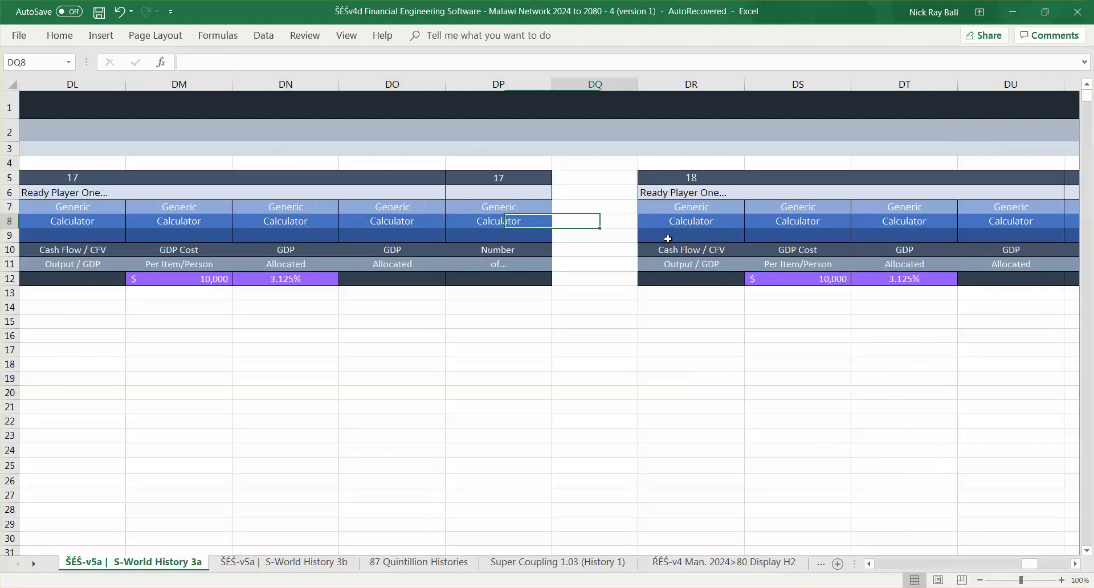
{"action": "key", "text": "Left"}
{"action": "key", "text": "Left"}
{"action": "key", "text": "Left"}
{"action": "key", "text": "Left"}
{"action": "key", "text": "Left"}
{"action": "key", "text": "Left"}
{"action": "key", "text": "Left"}
{"action": "key", "text": "Right"}
{"action": "key", "text": "Right"}
{"action": "key", "text": "Right"}
{"action": "key", "text": "Right"}
{"action": "key", "text": "Right"}
{"action": "key", "text": "Right"}
{"action": "key", "text": "Right"}
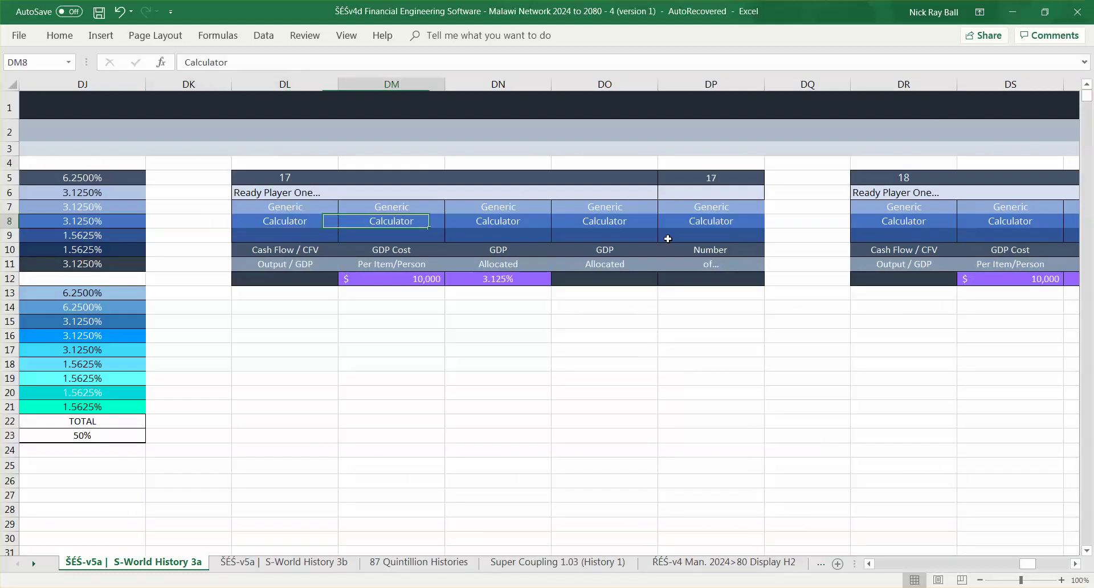
{"action": "key", "text": "Right"}
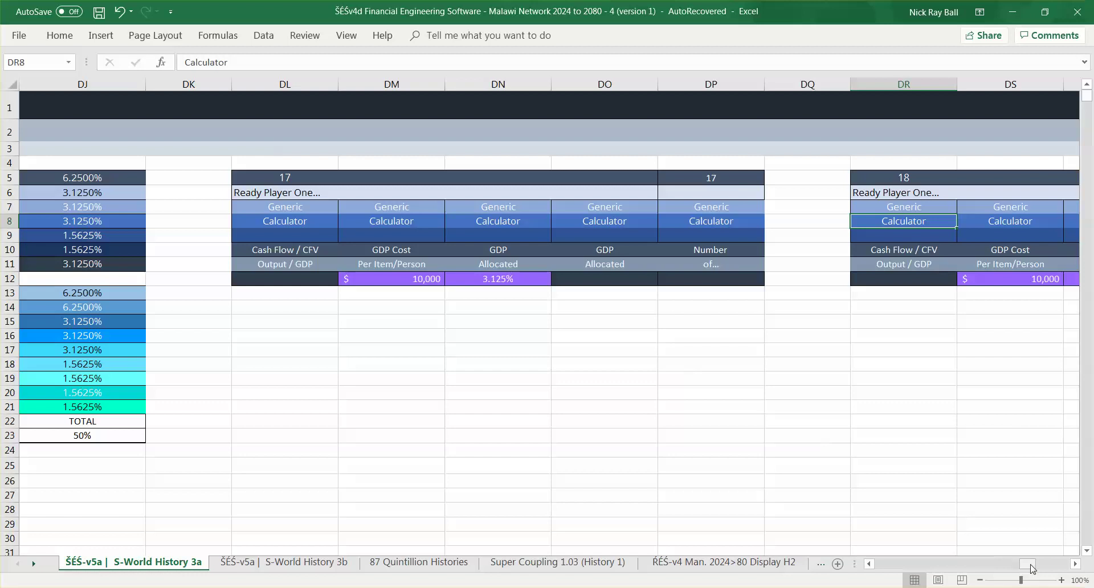
- Find the 'Original Work, Saved for Posterity' Spartan homes section at EH6, first on S-World History 3a and again on S-World History 3b
{"action": "left_click_drag", "start_coordinate": [1030, 566], "coordinate": [1056, 566]}
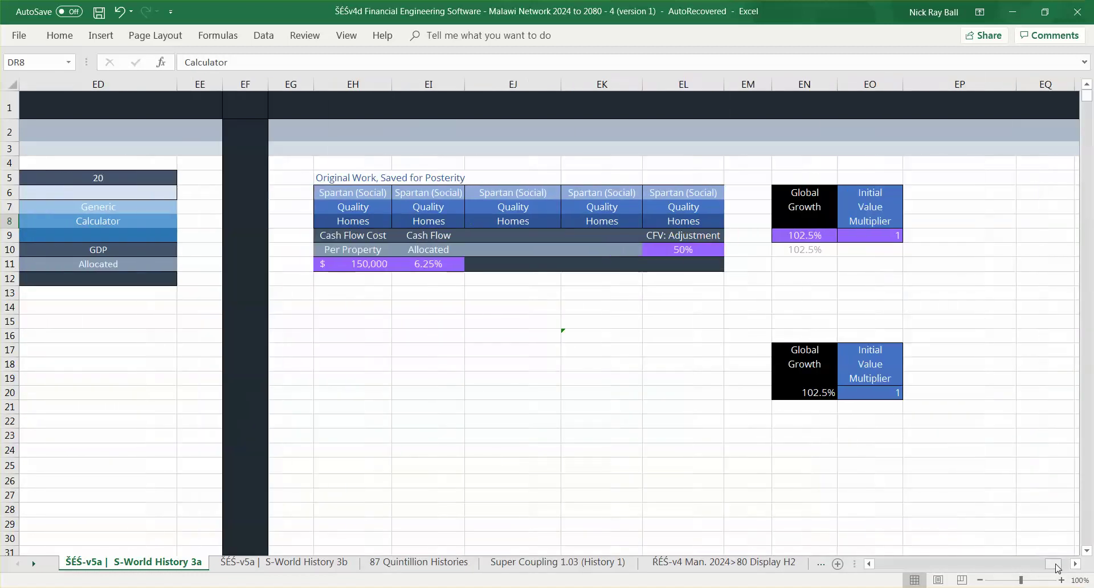
{"action": "left_click", "coordinate": [345, 193]}
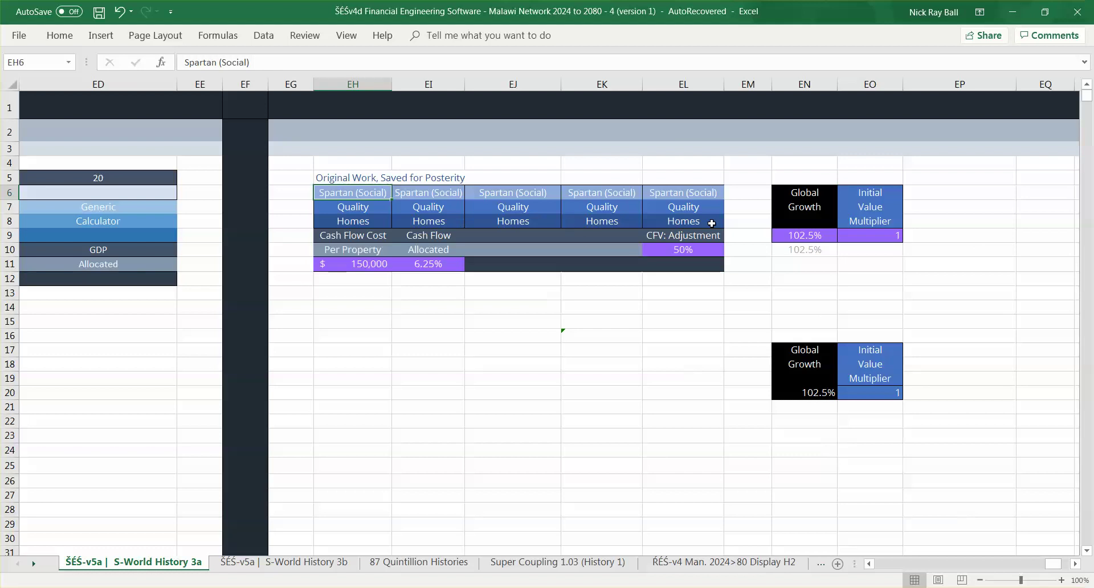
{"action": "left_click", "coordinate": [286, 564]}
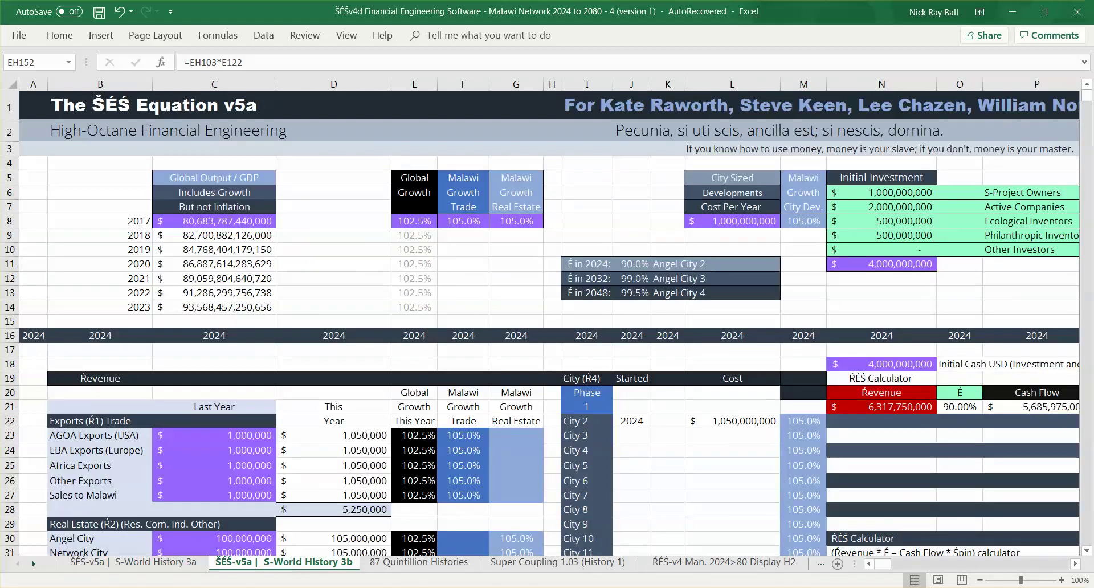
{"action": "left_click_drag", "start_coordinate": [884, 568], "coordinate": [915, 574]}
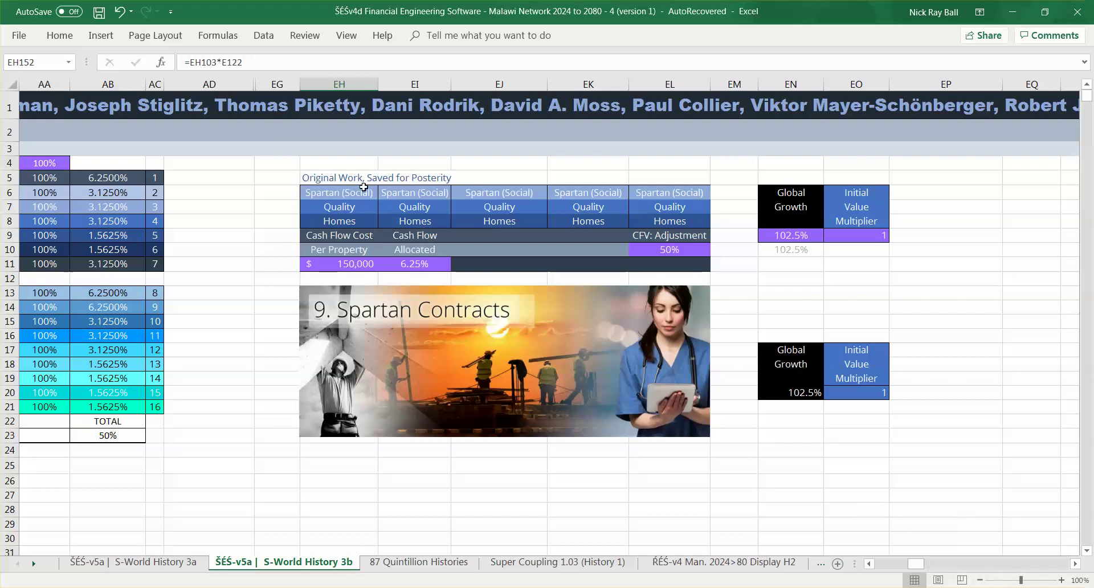
{"action": "left_click", "coordinate": [346, 192]}
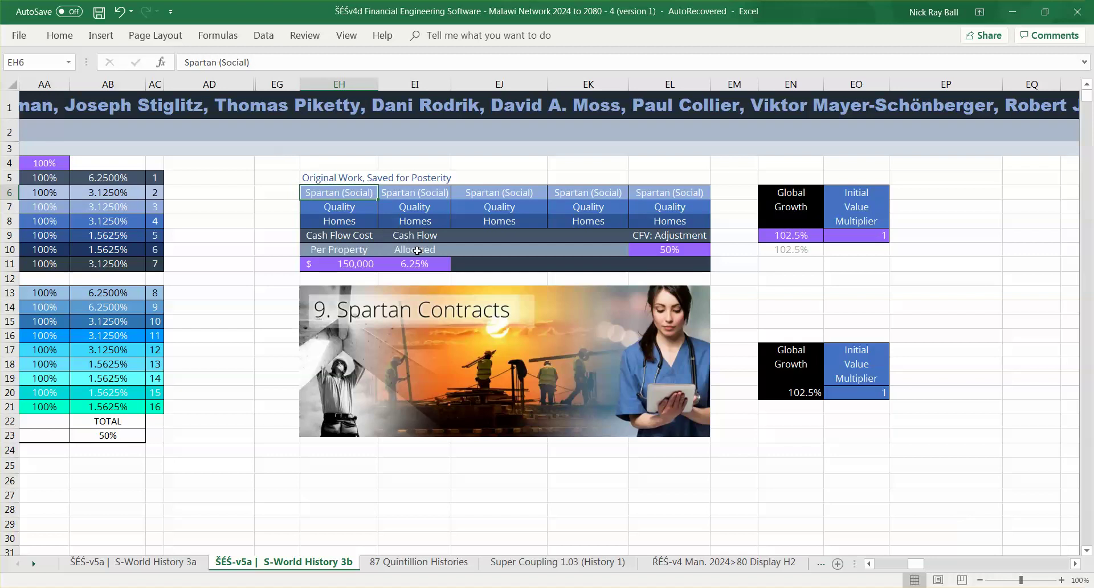
- Inspect the Spartan homes' 'Cash Flow Cost Per Property' heading in EH9 and its input value in EH11
{"action": "key", "text": "Down"}
{"action": "key", "text": "Down"}
{"action": "key", "text": "Down"}
{"action": "key", "text": "Down"}
{"action": "key", "text": "Down"}
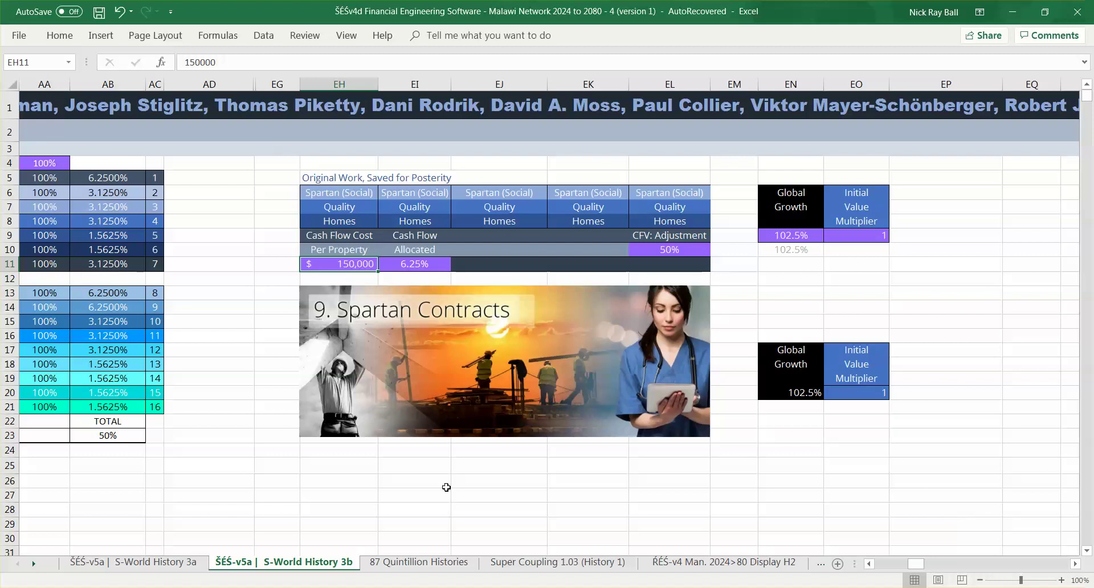
{"action": "key", "text": "Up"}
{"action": "key", "text": "Up"}
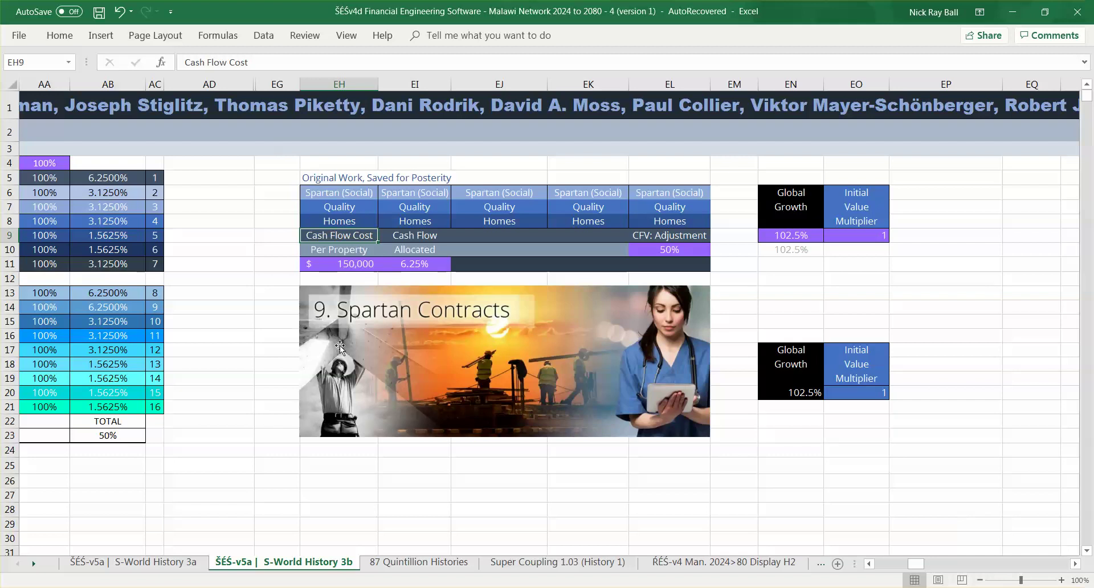
{"action": "left_click", "coordinate": [349, 266]}
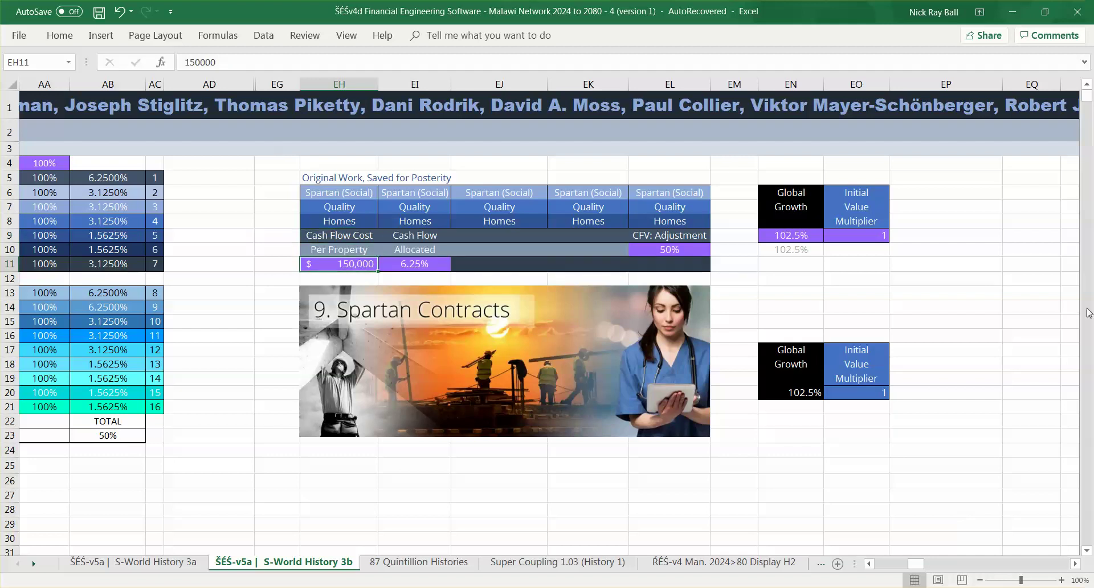
- Examine the Spartan Contracts formulas for property cost in EH54, homes built in EK54 and the CFV adjustment in EL53:EL54
{"action": "left_click", "coordinate": [1088, 222]}
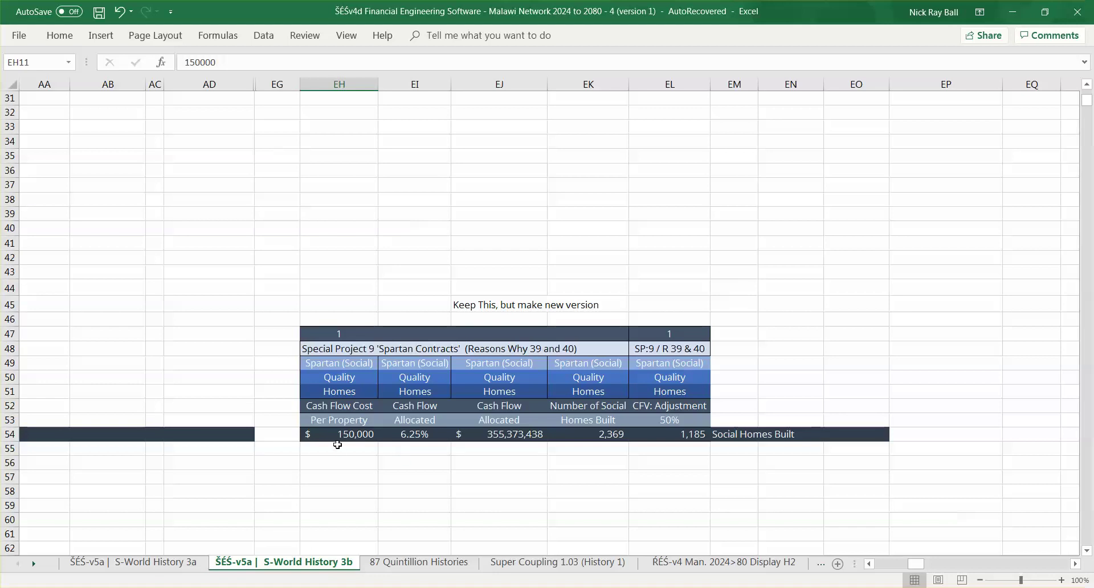
{"action": "left_click", "coordinate": [356, 435]}
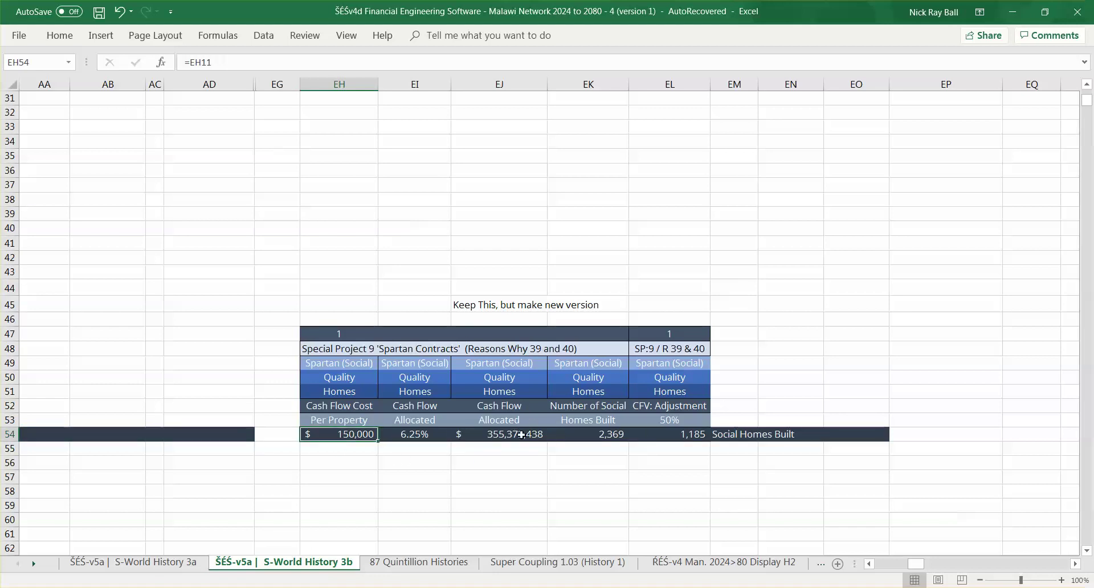
{"action": "left_click", "coordinate": [679, 433]}
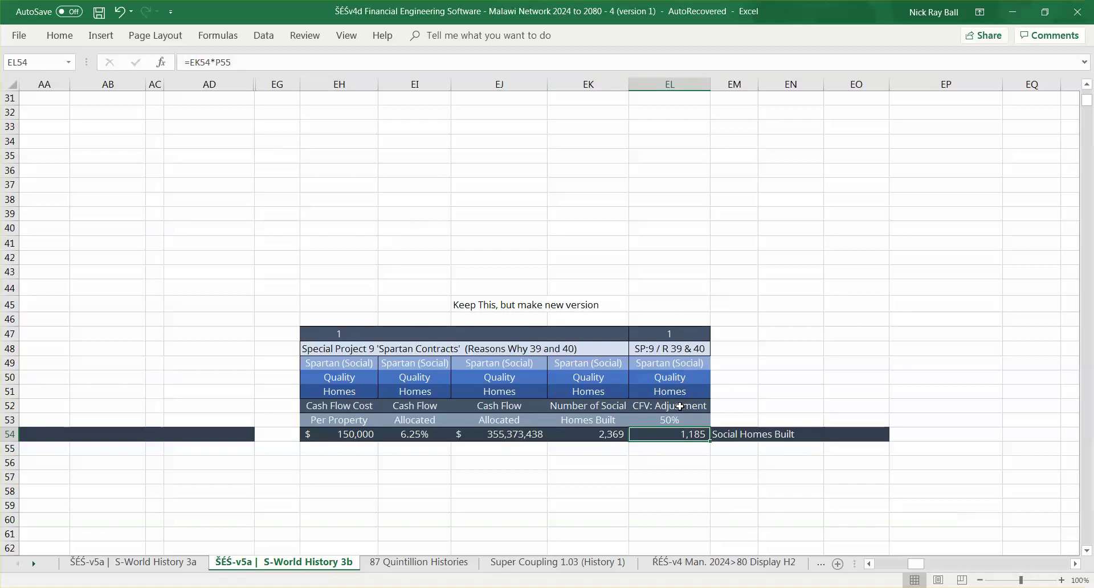
{"action": "left_click", "coordinate": [325, 436]}
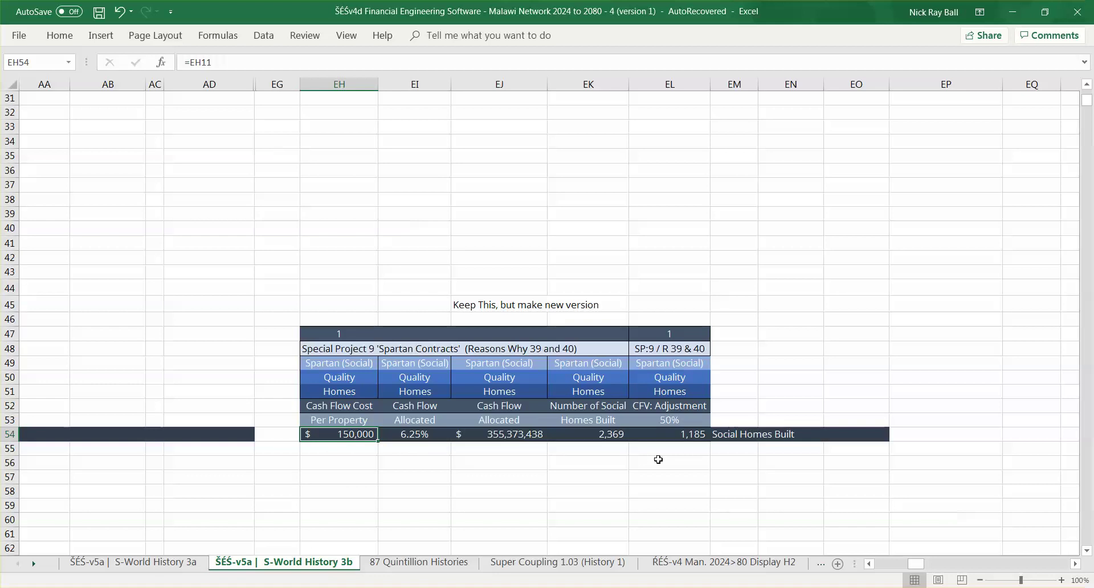
{"action": "left_click", "coordinate": [694, 436]}
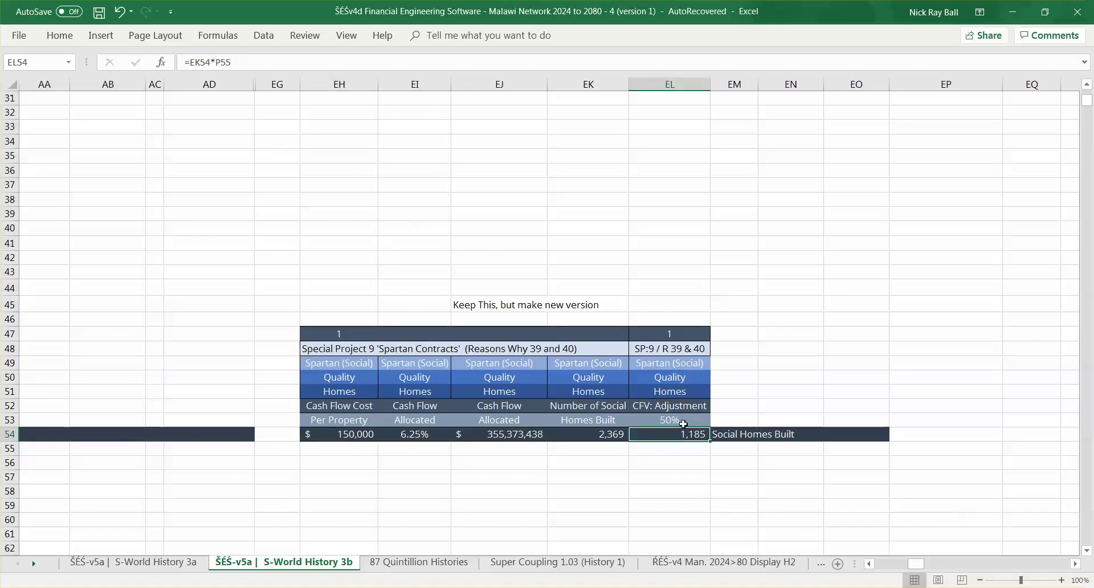
{"action": "left_click", "coordinate": [683, 423]}
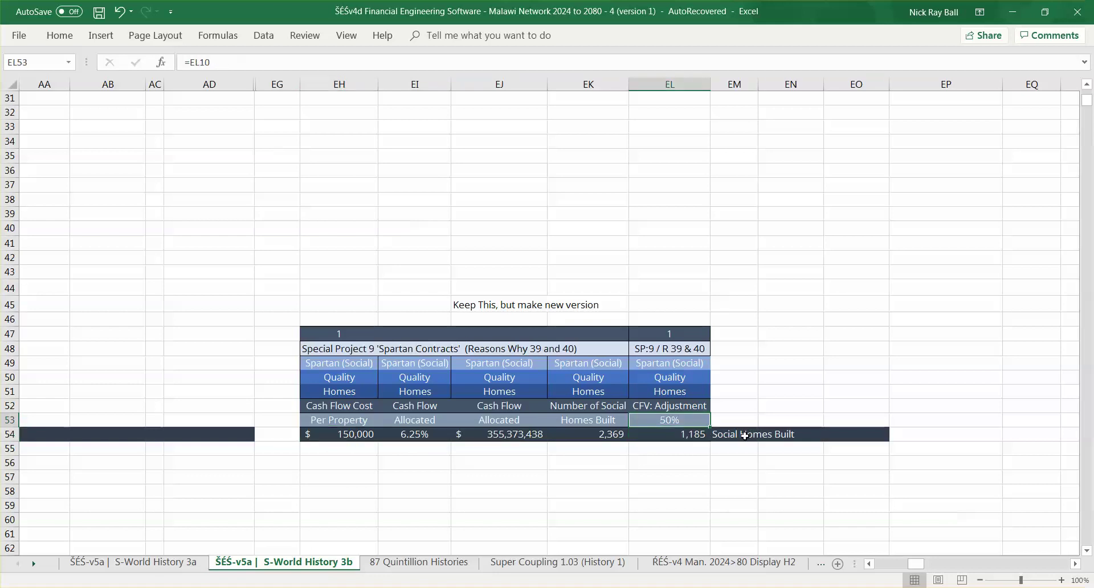
{"action": "left_click", "coordinate": [667, 432]}
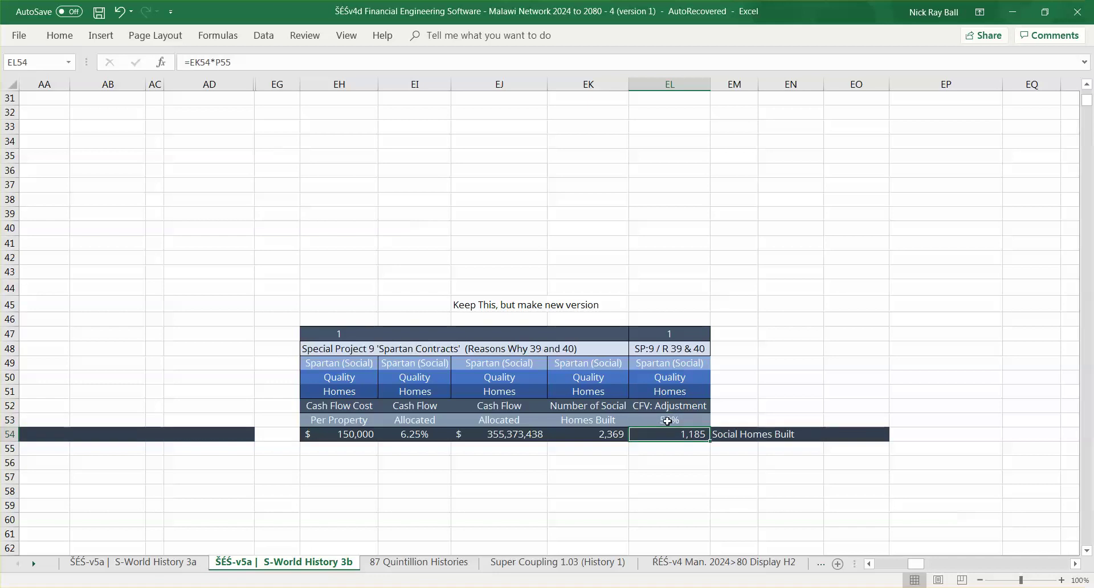
{"action": "left_click", "coordinate": [577, 437]}
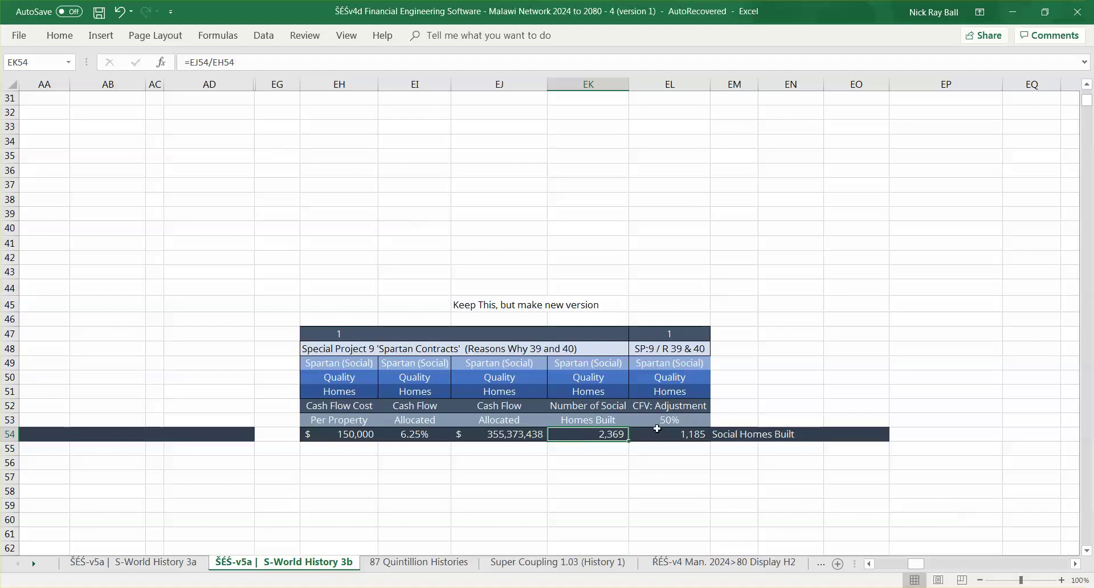
{"action": "left_click", "coordinate": [678, 434]}
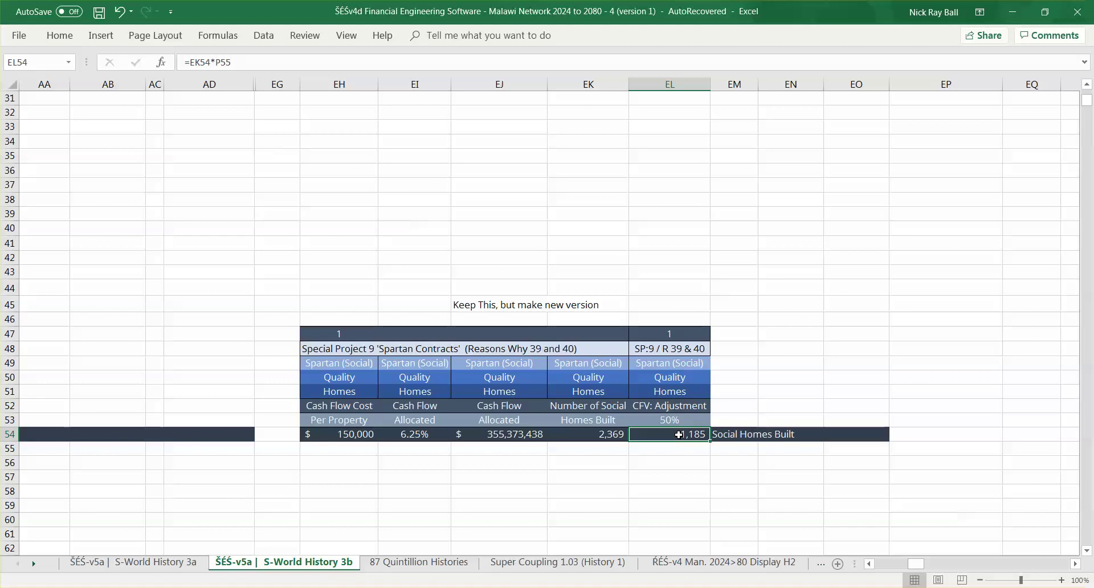
- Trace the Spartan Contracts calculation across EH54:EL54 again, comparing homes built in EK54 with the CFV-adjusted number in EL54
{"action": "left_click", "coordinate": [359, 436]}
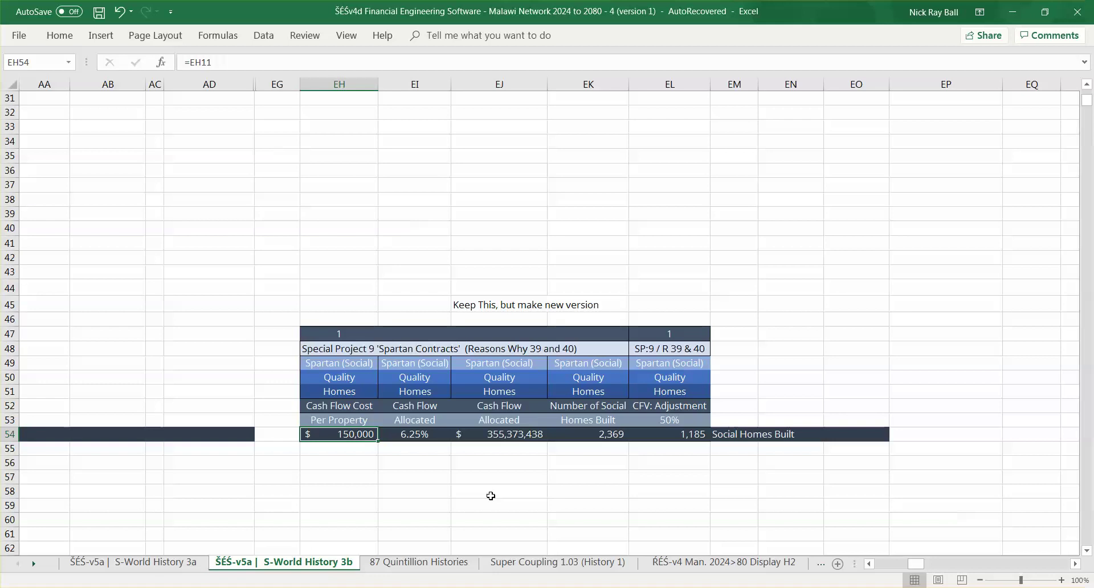
{"action": "key", "text": "Right"}
{"action": "key", "text": "Right"}
{"action": "key", "text": "Right"}
{"action": "key", "text": "Right"}
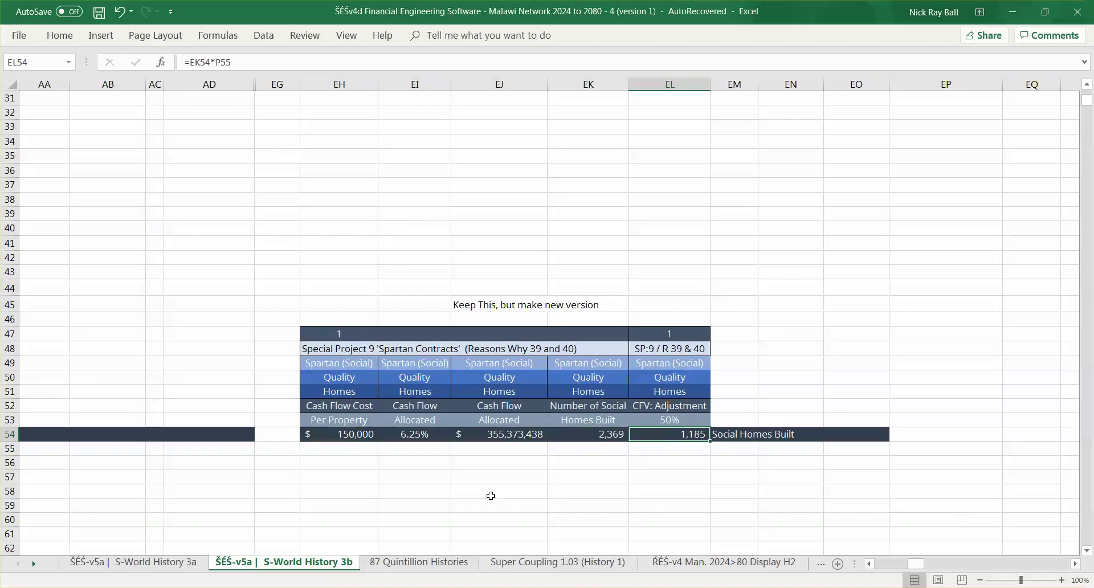
{"action": "key", "text": "Up"}
{"action": "key", "text": "Down"}
{"action": "key", "text": "Left"}
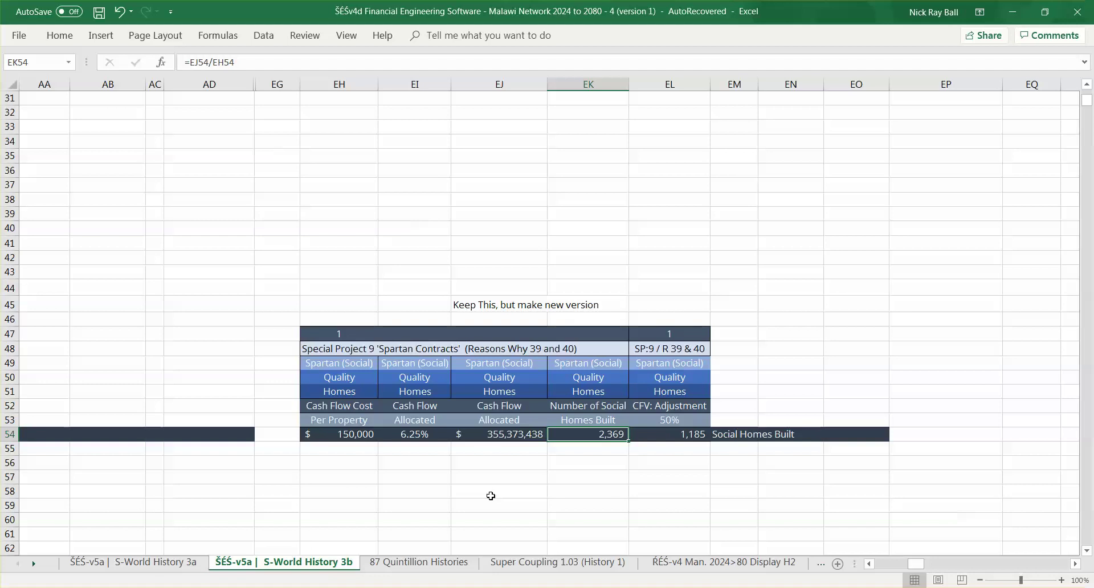
{"action": "key", "text": "Right"}
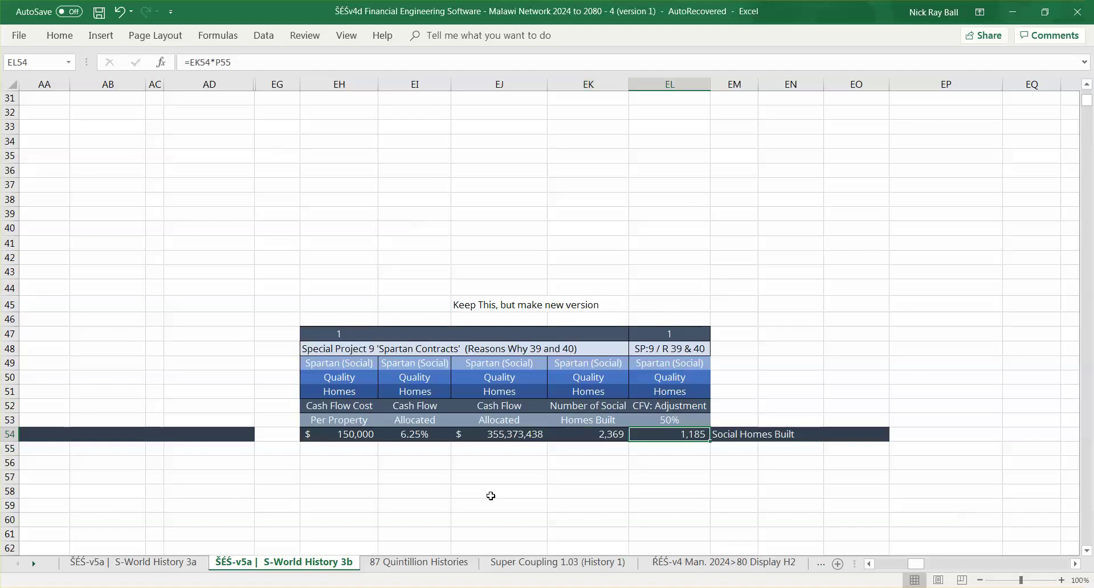
{"action": "left_click", "coordinate": [680, 421]}
{"action": "key", "text": "Down"}
- Show the cell references in the following year's Spartan homes cost per property formula in EH103
{"action": "left_click", "coordinate": [1089, 492]}
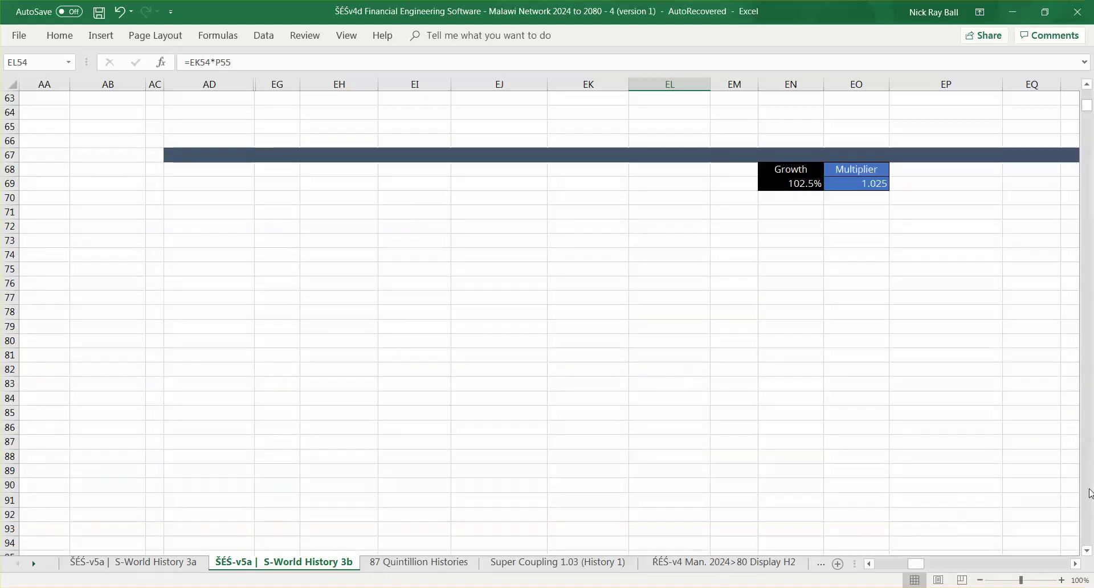
{"action": "left_click", "coordinate": [1089, 493]}
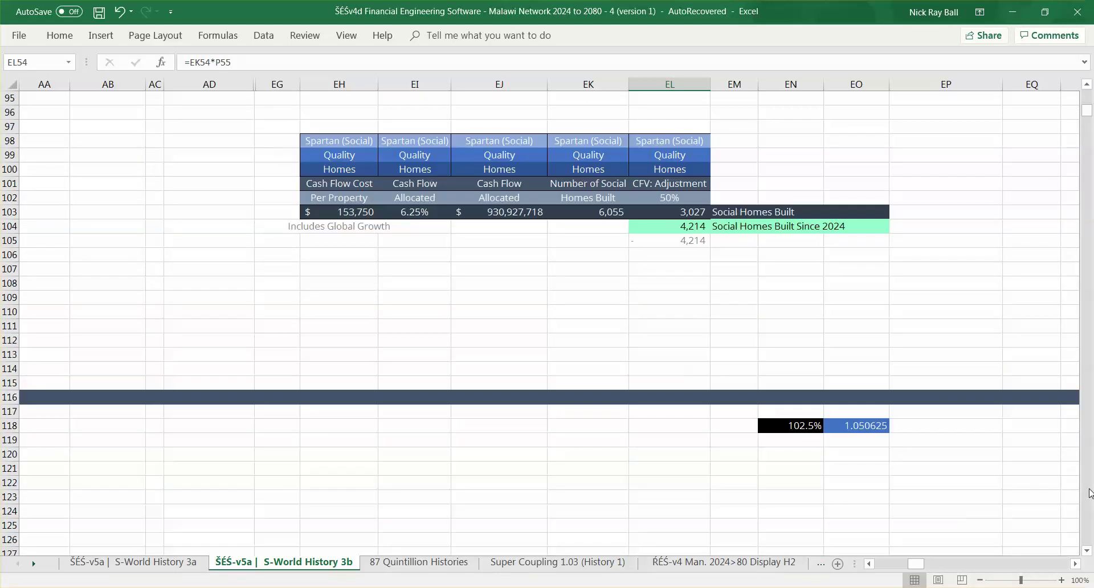
{"action": "left_click", "coordinate": [336, 208]}
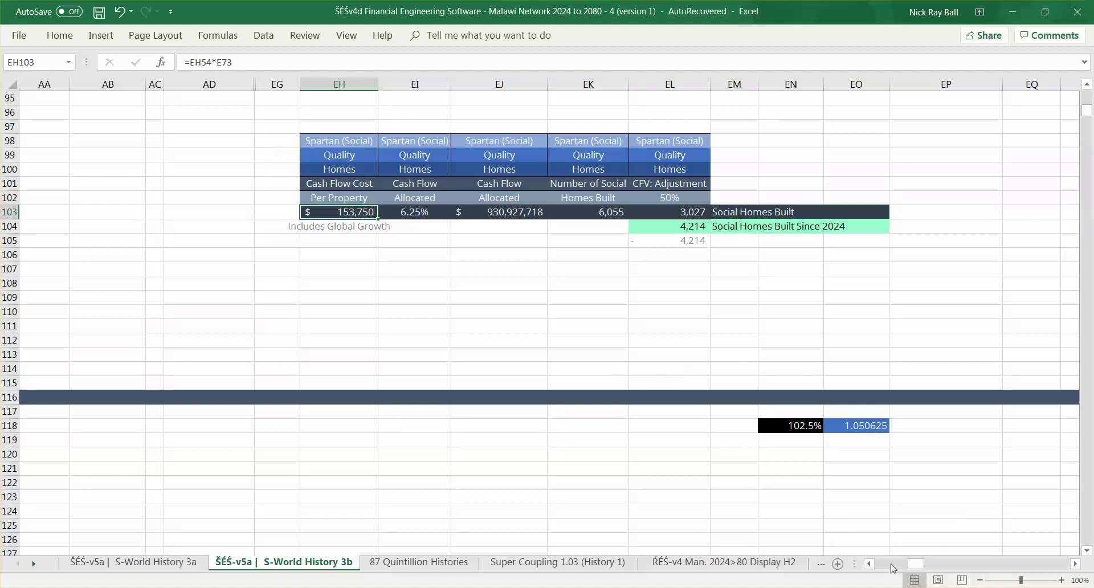
{"action": "key", "text": "F2"}
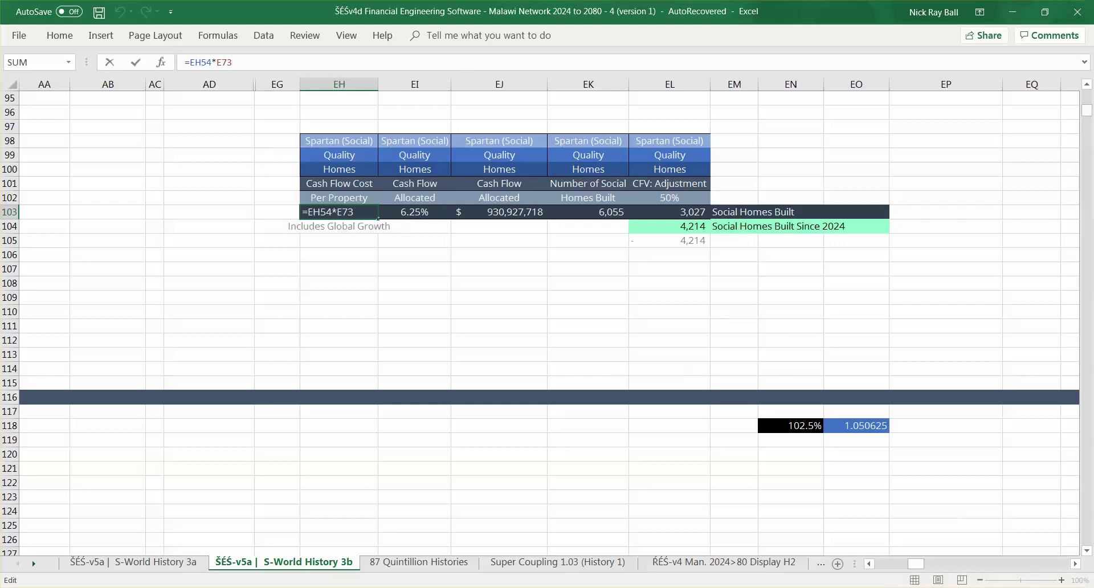
- Trace the E73 reference in the EH103 cost per property formula to the AGOA Exports 'Global Growth This Year' cell and leave the formula unedited
{"action": "left_click", "coordinate": [890, 564]}
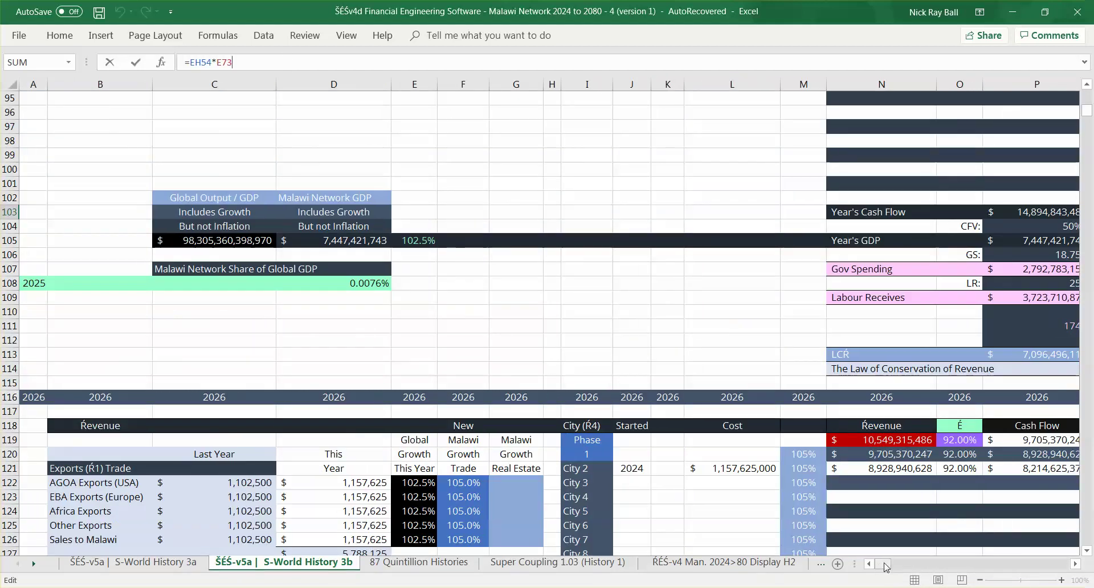
{"action": "left_click_drag", "start_coordinate": [880, 565], "coordinate": [911, 569]}
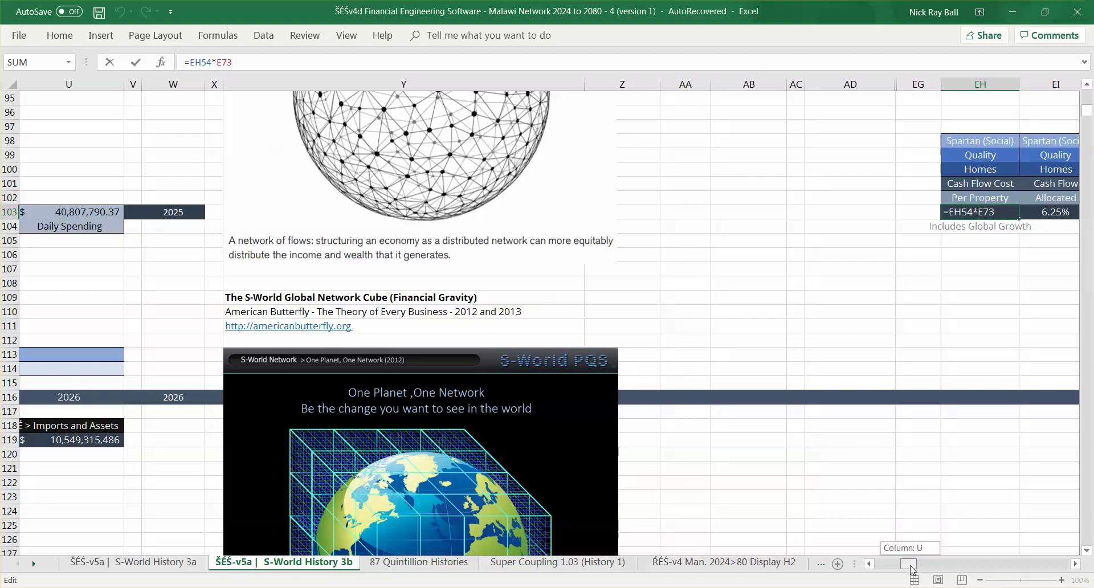
{"action": "left_click_drag", "start_coordinate": [911, 568], "coordinate": [849, 568]}
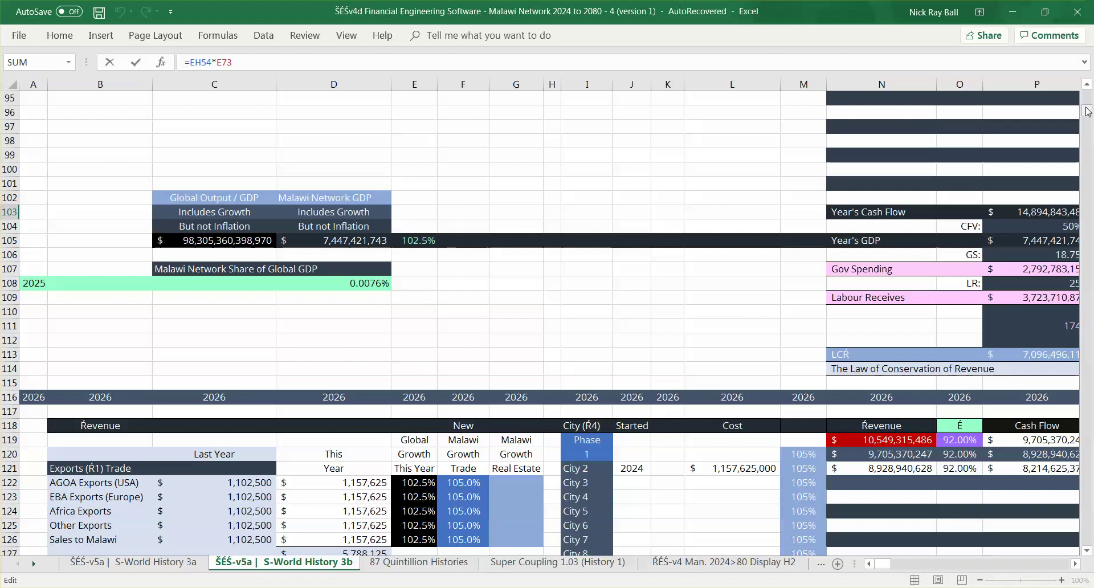
{"action": "left_click_drag", "start_coordinate": [1087, 112], "coordinate": [1087, 107]}
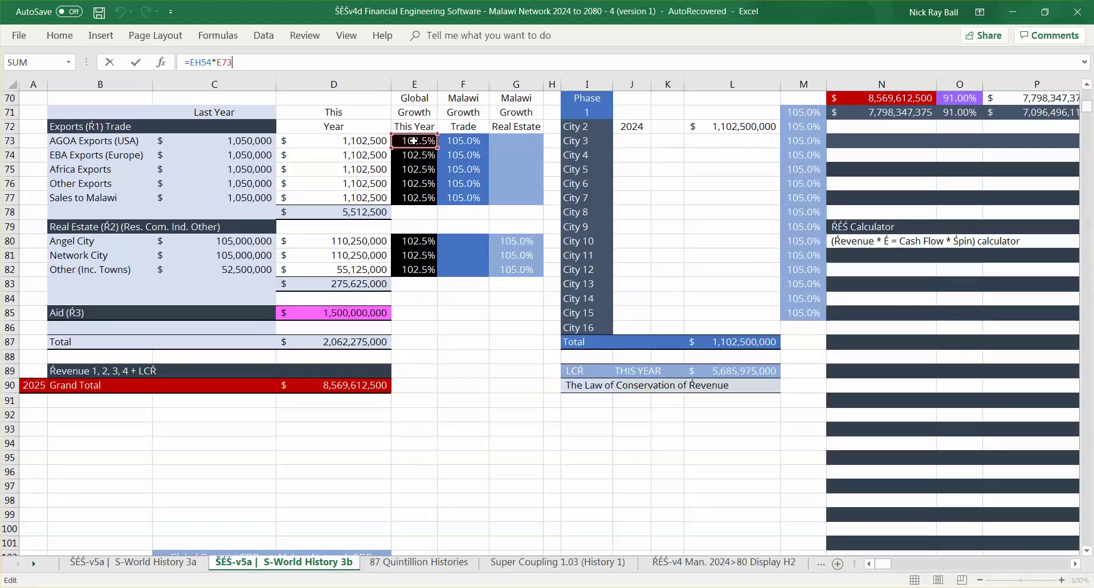
{"action": "key", "text": "Escape"}
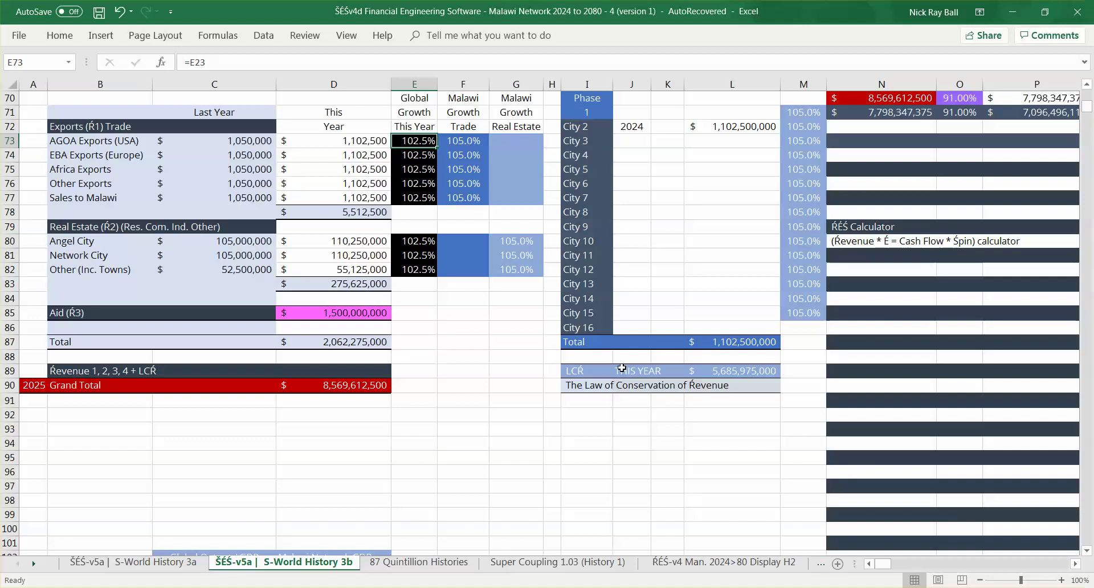
- Return to the Spartan homes cost per property in EH103 and compare its formula with the previous year's cost in EH54
{"action": "left_click_drag", "start_coordinate": [880, 564], "coordinate": [915, 569]}
{"action": "left_click_drag", "start_coordinate": [1086, 107], "coordinate": [1087, 114]}
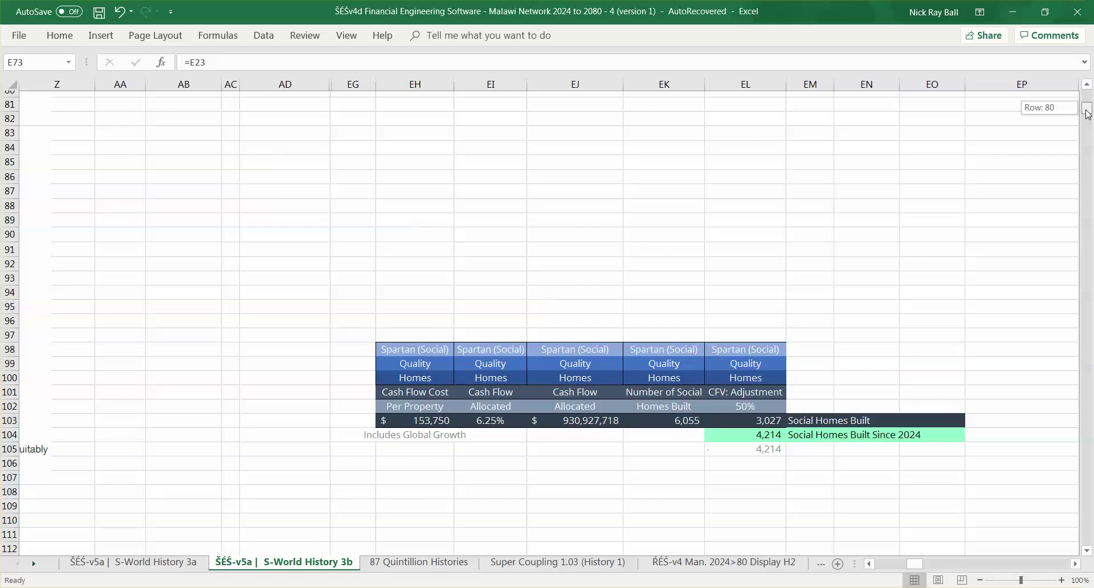
{"action": "left_click_drag", "start_coordinate": [1086, 114], "coordinate": [1087, 113]}
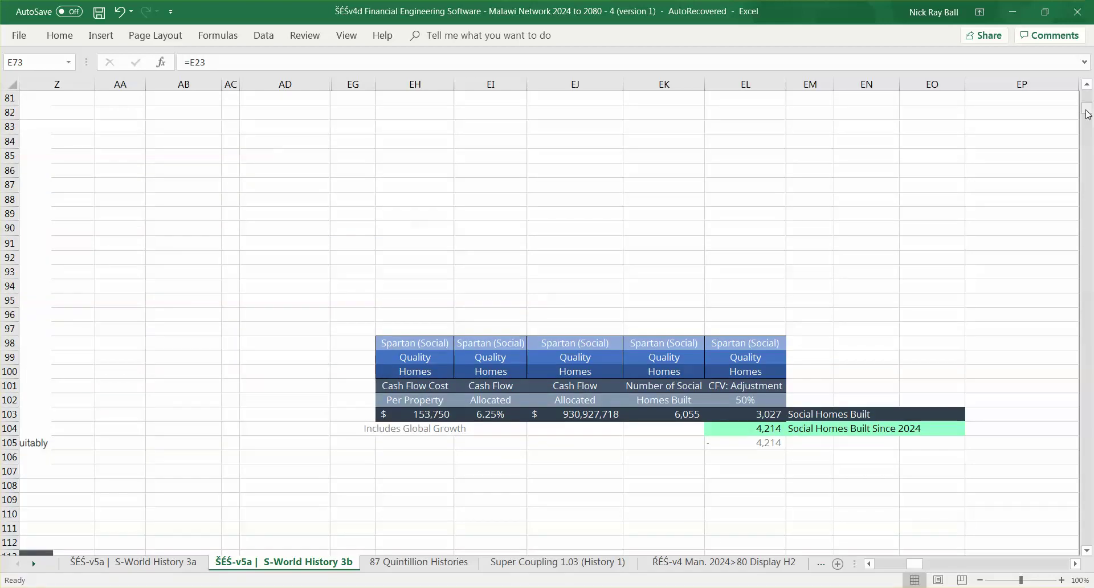
{"action": "left_click", "coordinate": [422, 415]}
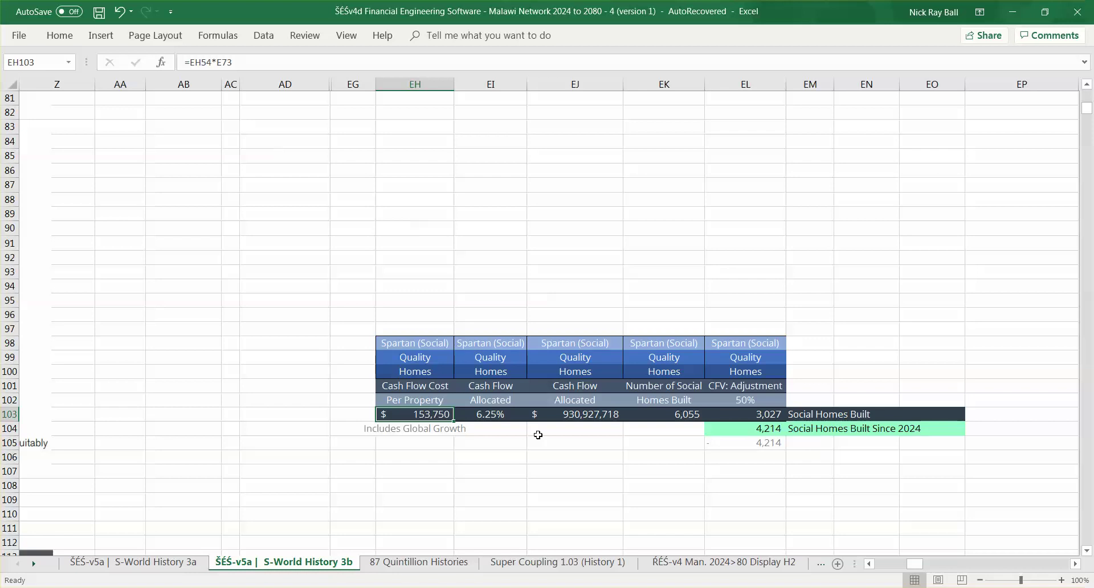
{"action": "left_click", "coordinate": [421, 440]}
{"action": "left_click", "coordinate": [422, 415]}
{"action": "scroll", "coordinate": [1088, 102], "scroll_direction": "up", "scroll_amount": 9}
{"action": "scroll", "coordinate": [1088, 102], "scroll_direction": "up", "scroll_amount": 2}
{"action": "key", "text": "ctrl+bracketleft"}
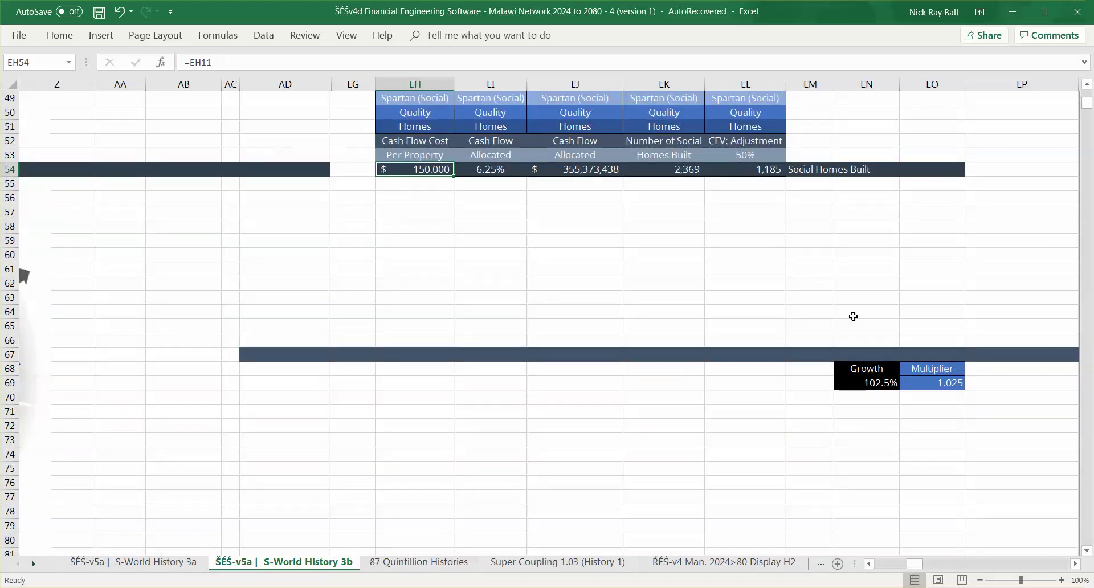
{"action": "key", "text": "ctrl+bracketright"}
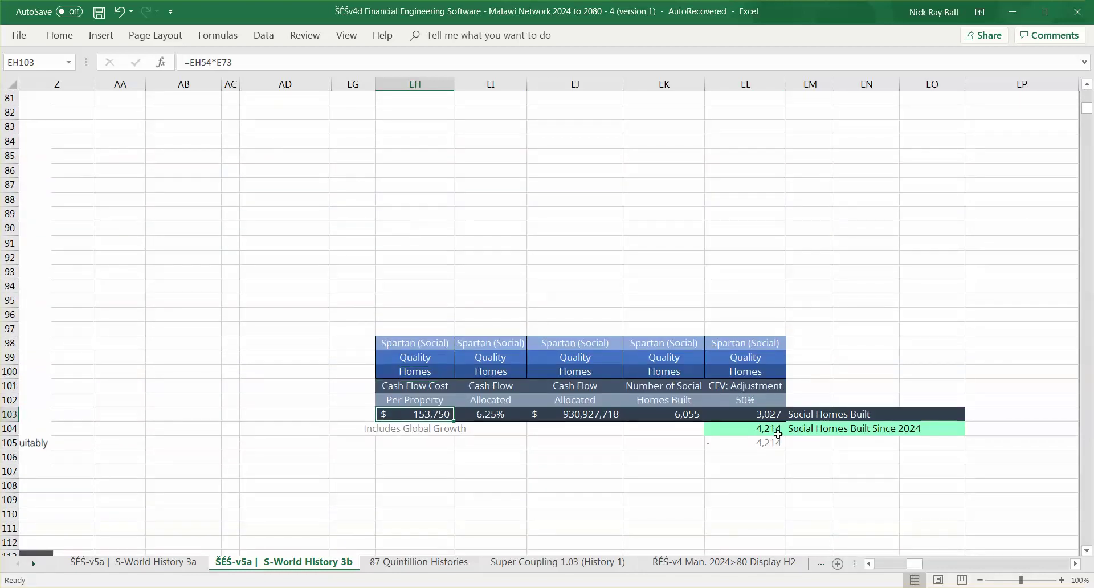
- Inspect the growth-linked cost per property formulas in the later-year Spartan homes blocks at EH152 and EH250
{"action": "scroll", "coordinate": [1089, 476], "scroll_direction": "down", "scroll_amount": 20}
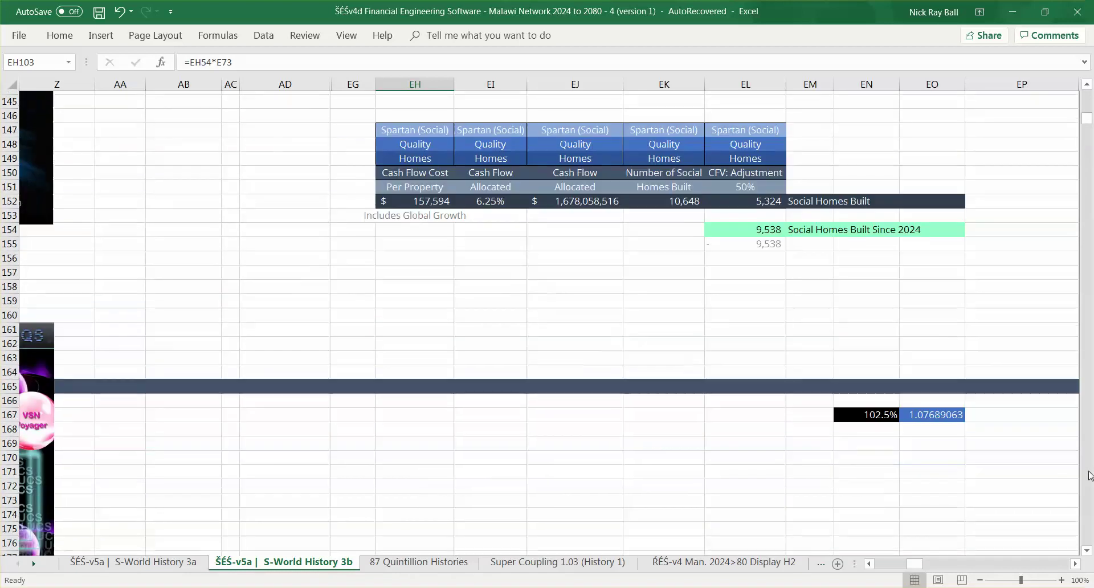
{"action": "left_click", "coordinate": [445, 200]}
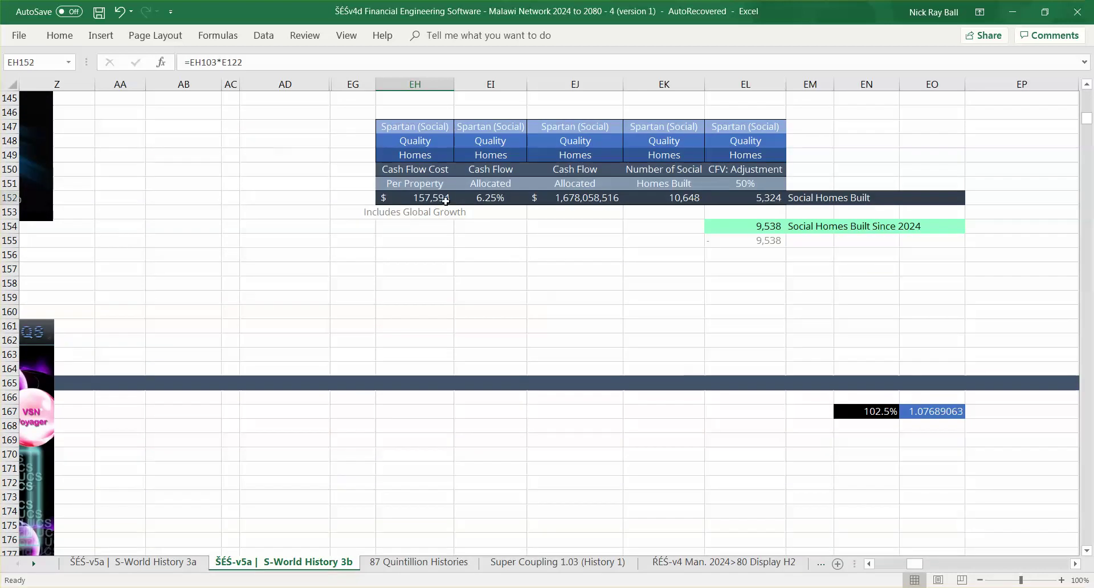
{"action": "left_click", "coordinate": [1089, 513]}
{"action": "left_click", "coordinate": [1089, 513]}
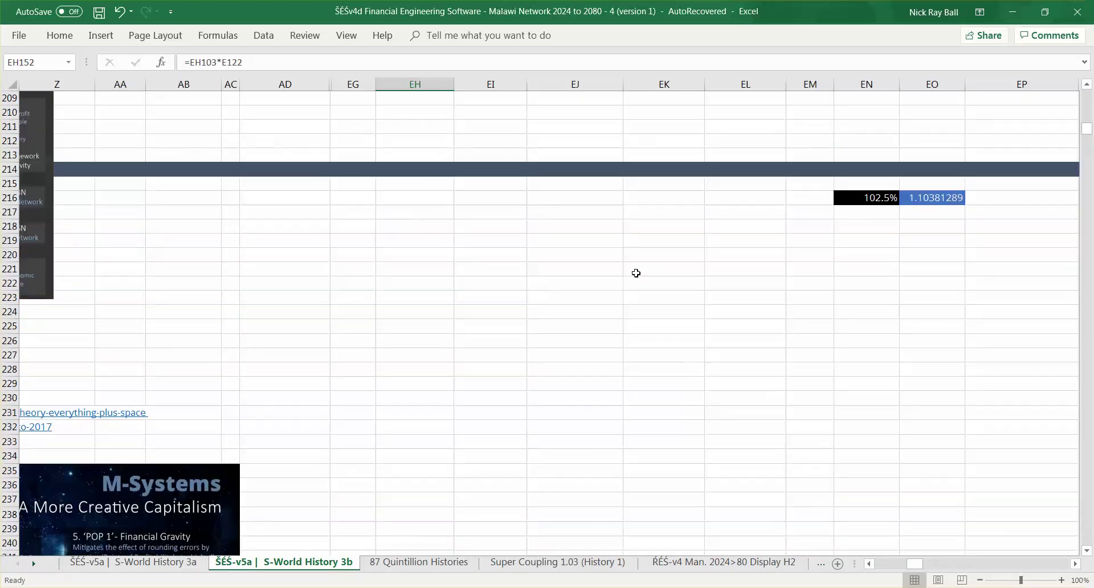
{"action": "left_click_drag", "start_coordinate": [1089, 128], "coordinate": [1089, 129]}
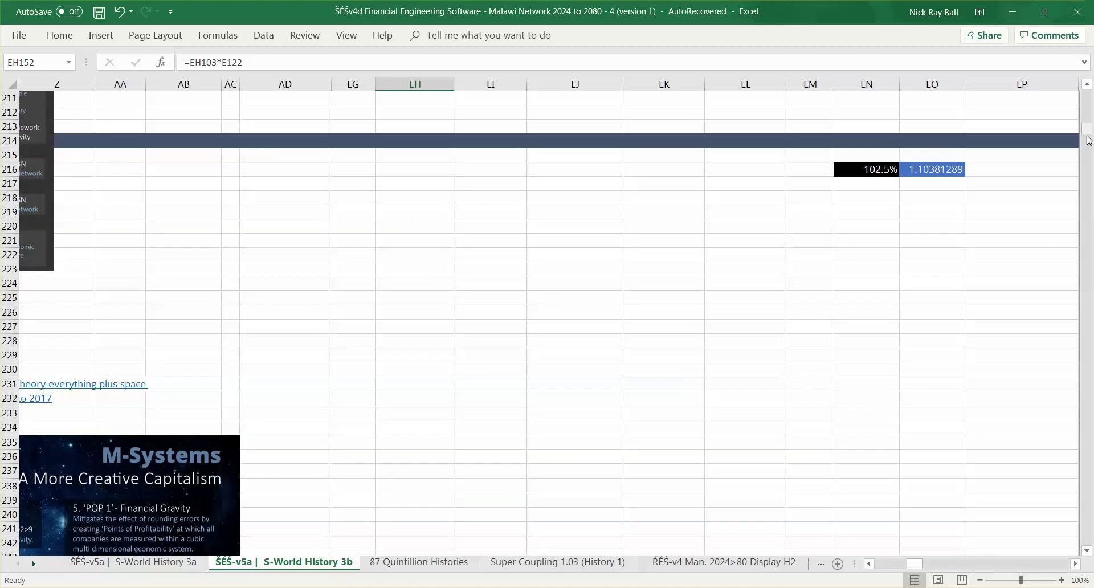
{"action": "left_click", "coordinate": [1089, 139]}
{"action": "left_click", "coordinate": [448, 198]}
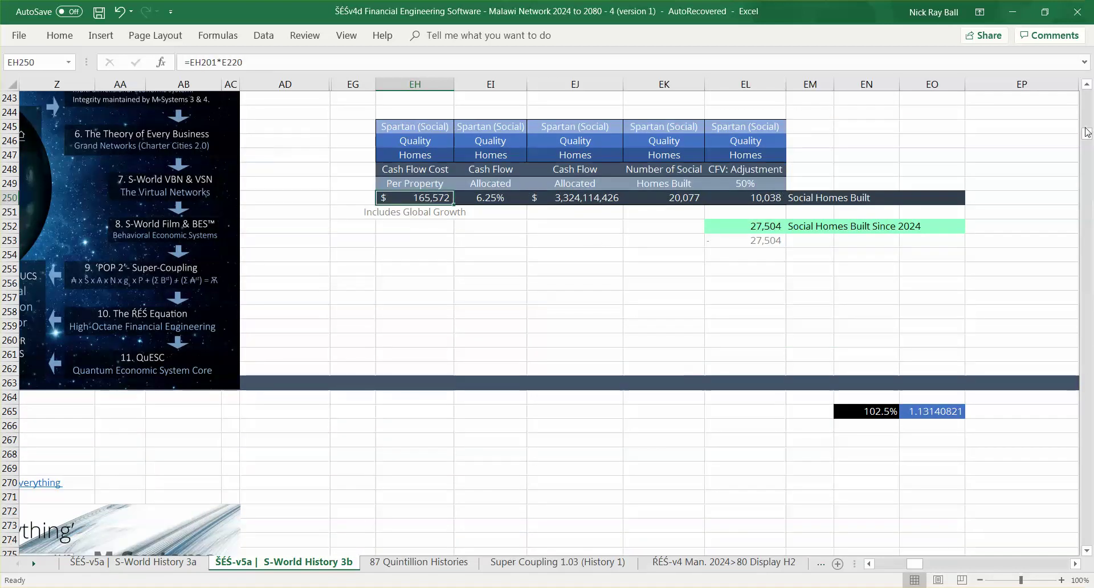
- Examine the CFV-adjusted Social Homes Built formula in EL1034 and the 'Social Homes Built Since 2024' sum in EL1036
{"action": "left_click_drag", "start_coordinate": [1087, 136], "coordinate": [1085, 256]}
{"action": "left_click", "coordinate": [758, 442]}
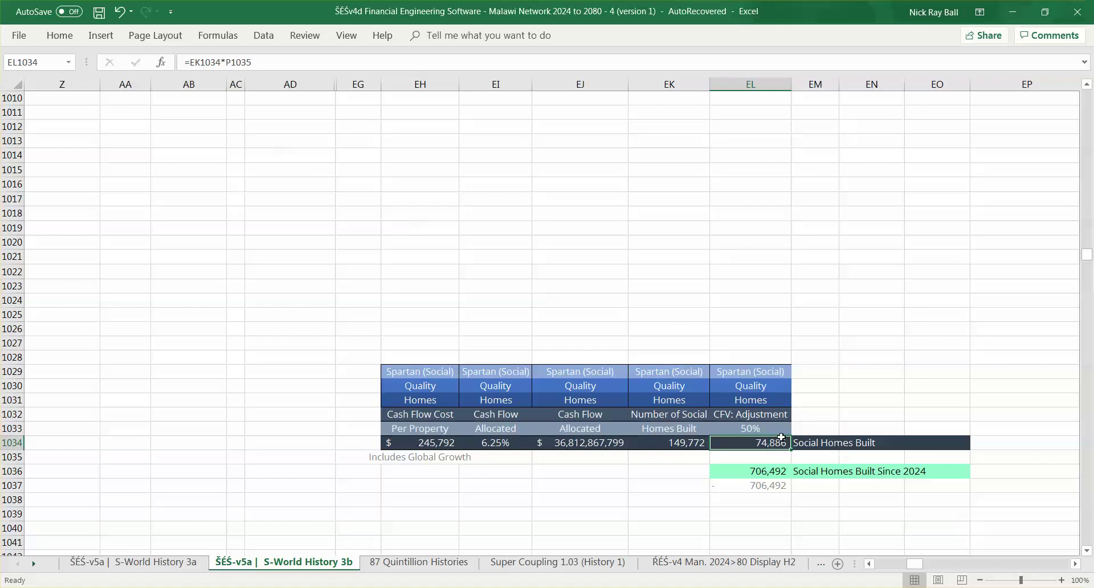
{"action": "left_click", "coordinate": [751, 470]}
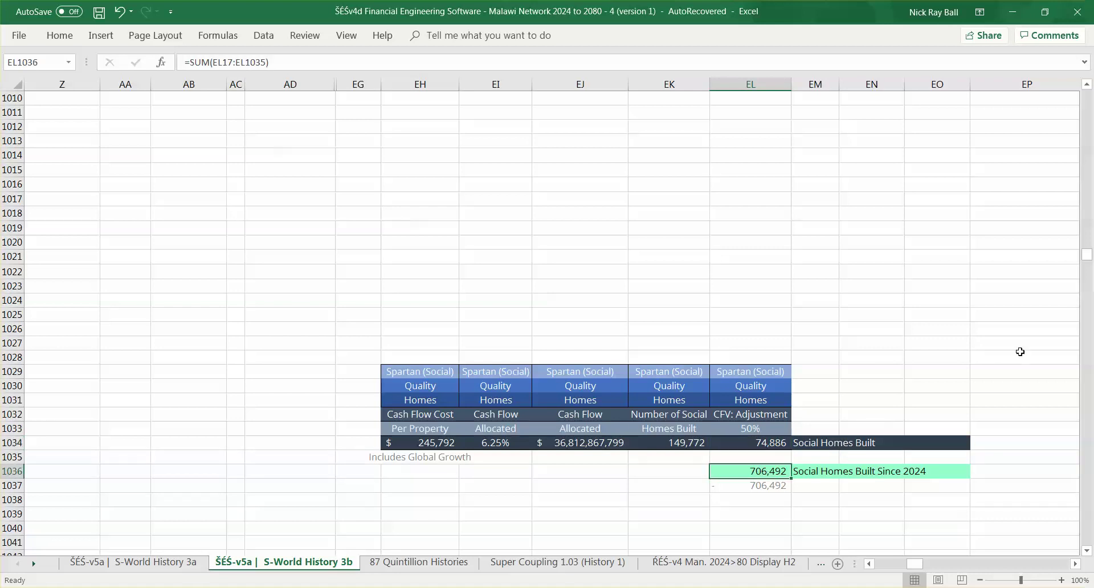
{"action": "left_click", "coordinate": [761, 446]}
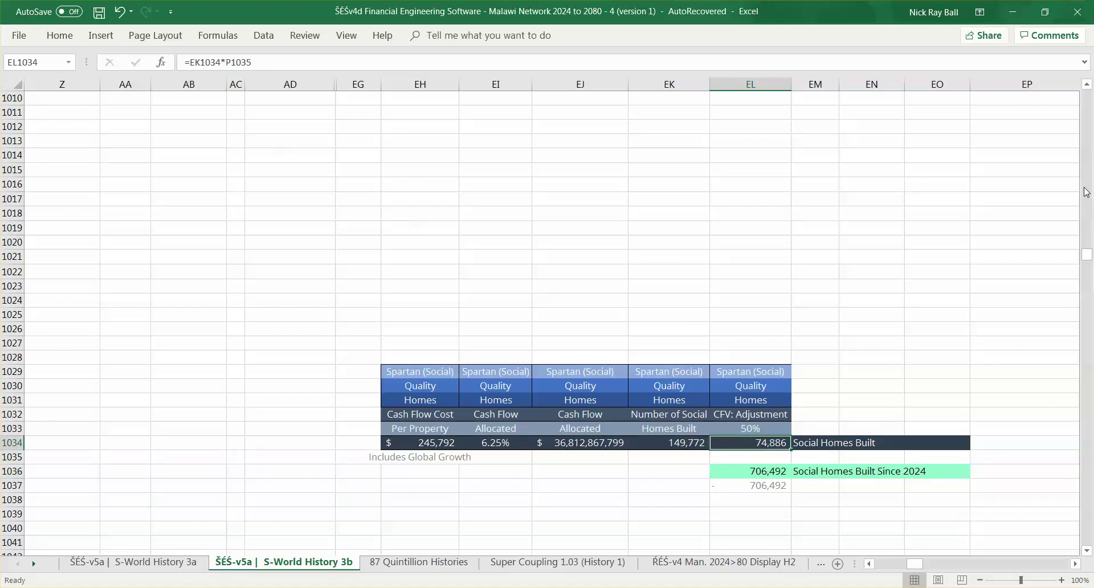
- Inspect the last Spartan homes block, checking Social Homes Built in EL2798 and the cumulative sum since 2024 in EL2800
{"action": "left_click_drag", "start_coordinate": [1086, 257], "coordinate": [1062, 529]}
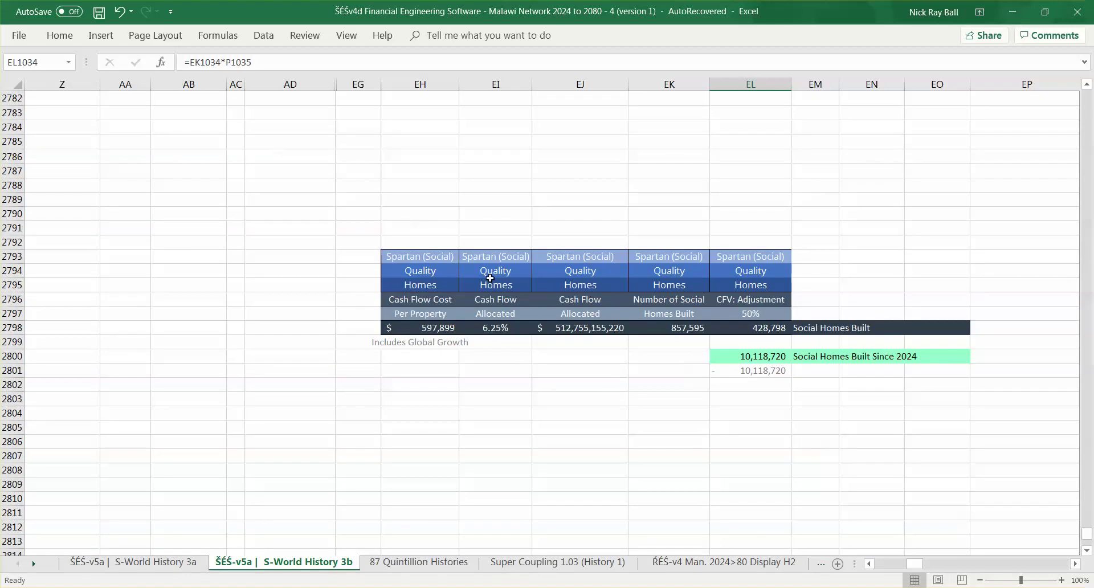
{"action": "left_click", "coordinate": [747, 330]}
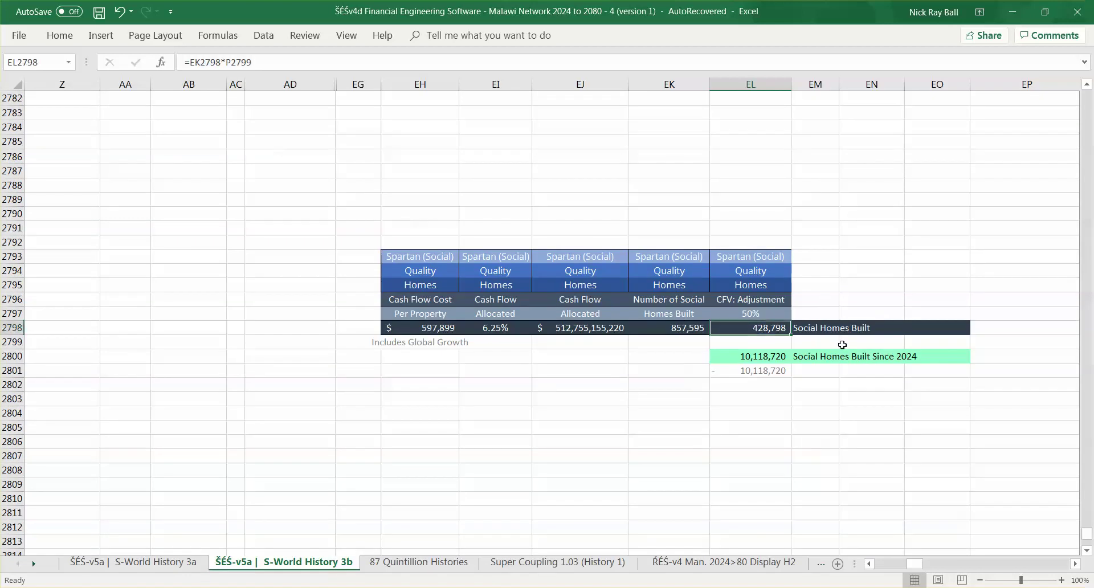
{"action": "left_click", "coordinate": [755, 352]}
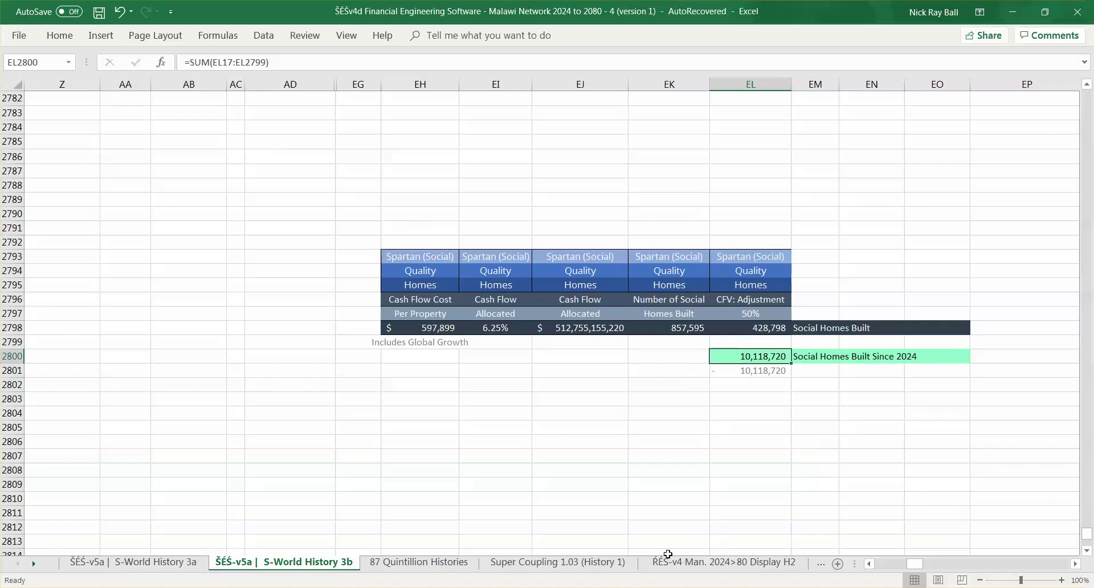
- Highlight the Spartan (Social) Homes Built results for 2032 to 2080 in D2826:D2830 of the closing results table
{"action": "left_click_drag", "start_coordinate": [924, 565], "coordinate": [852, 567]}
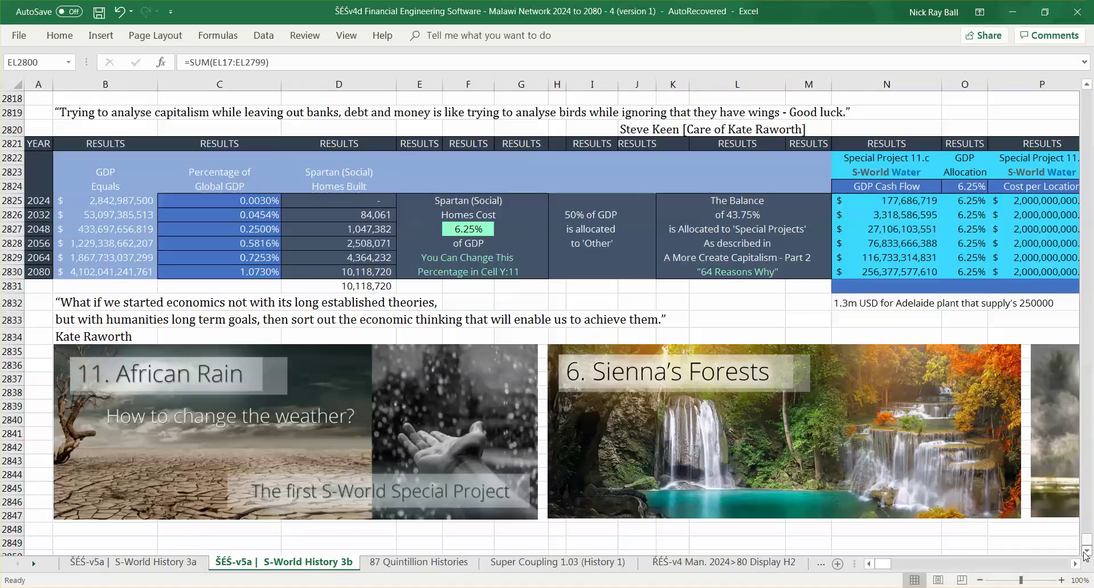
{"action": "left_click_drag", "start_coordinate": [1086, 534], "coordinate": [1086, 539]}
{"action": "left_click_drag", "start_coordinate": [344, 217], "coordinate": [331, 269]}
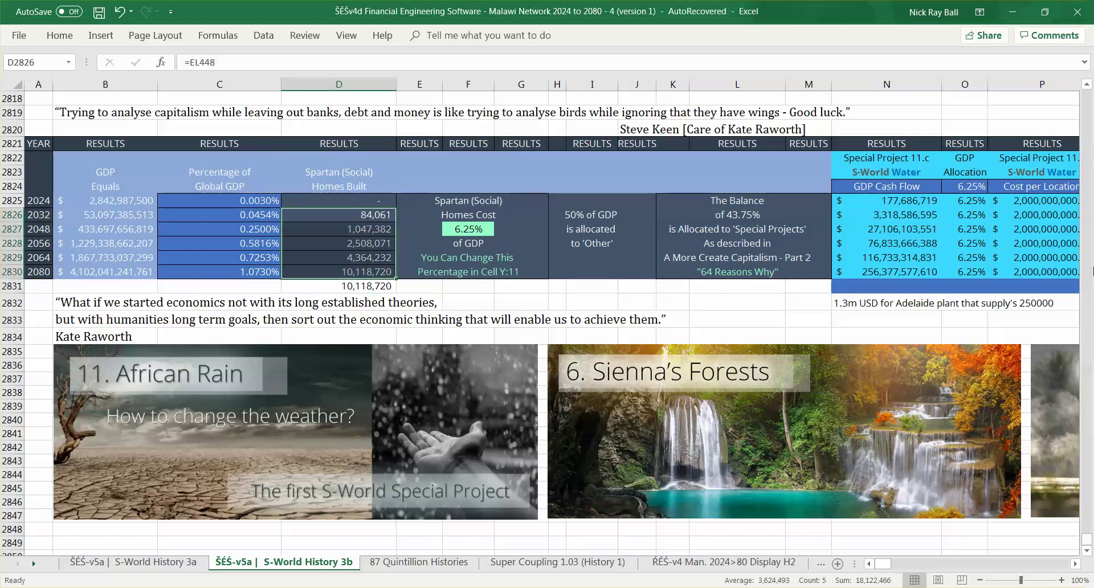
- Go back to the start of the sheet and highlight the Spartan (Social) Homes Built results for 2024 to 2080 in U8:U13
{"action": "left_click_drag", "start_coordinate": [1088, 546], "coordinate": [1088, 90]}
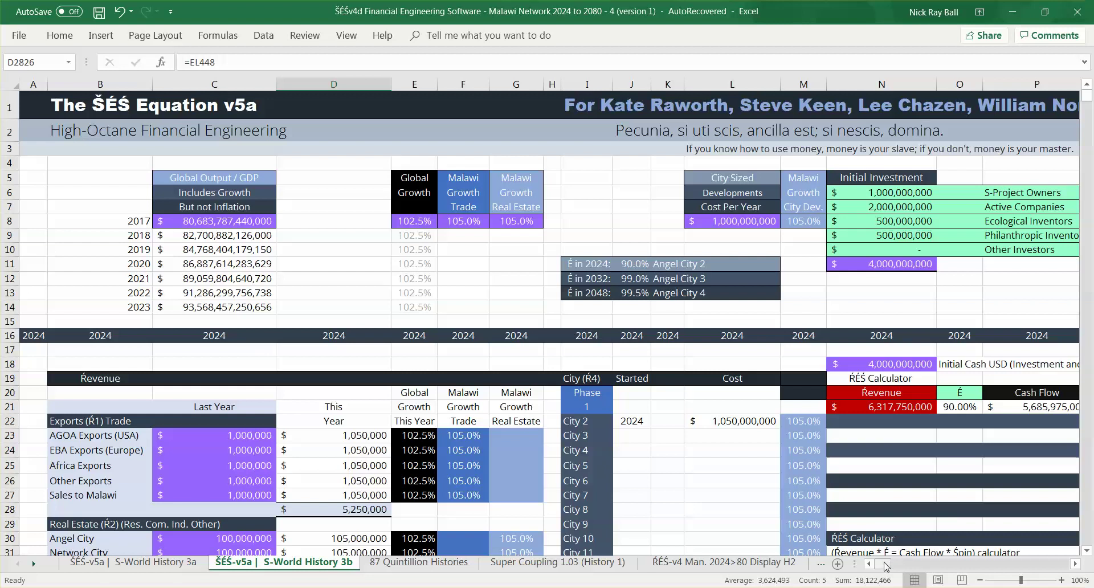
{"action": "left_click_drag", "start_coordinate": [885, 565], "coordinate": [893, 566]}
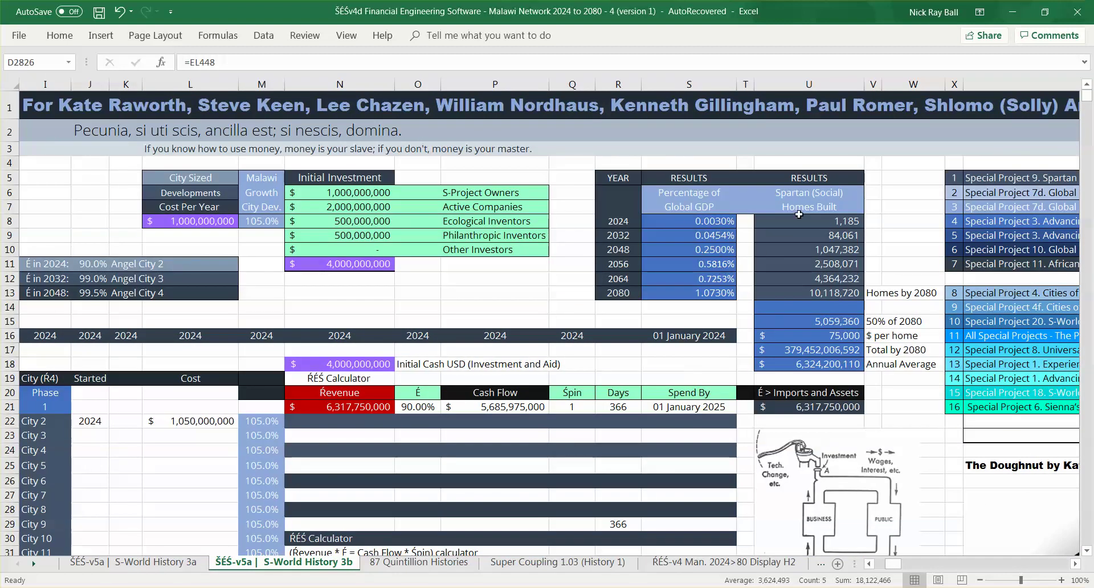
{"action": "left_click_drag", "start_coordinate": [799, 221], "coordinate": [794, 289]}
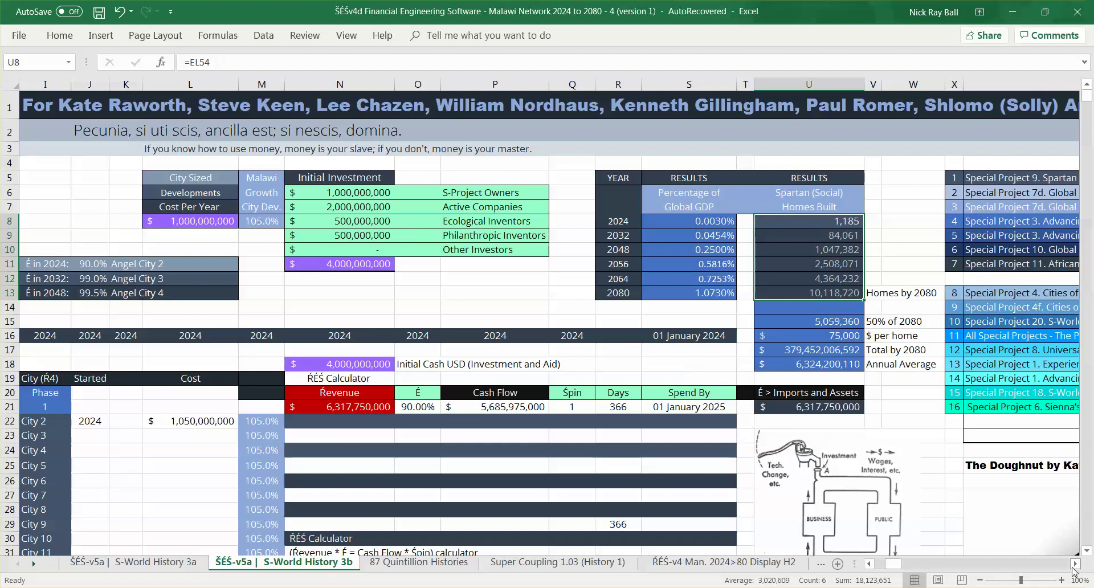
- Show the Special Projects allocation table and highlight its project names in Y5:Y22, starting with Spartan Contracts
{"action": "left_click", "coordinate": [1075, 564]}
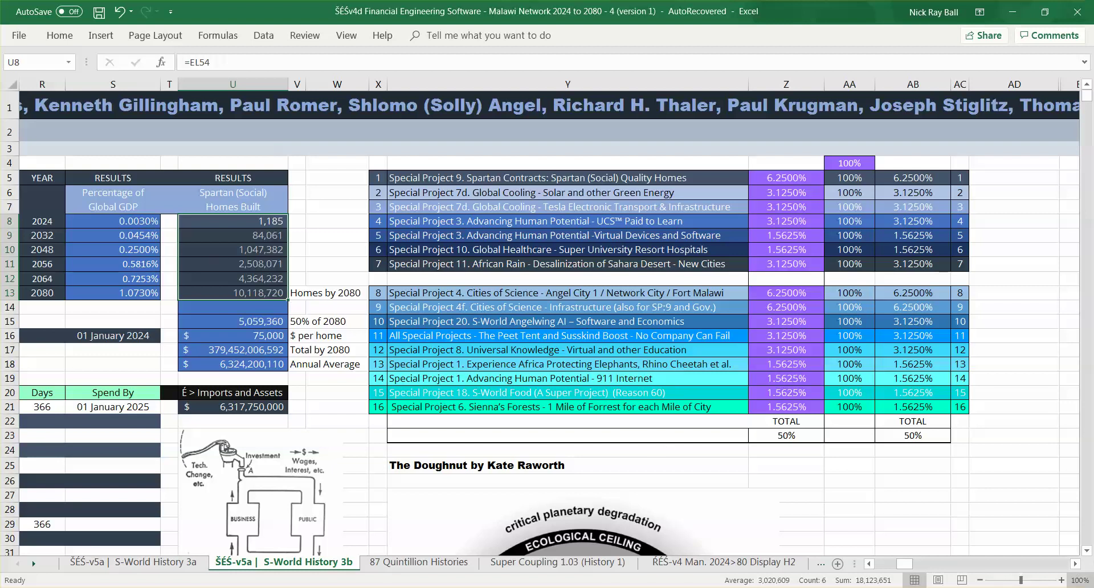
{"action": "left_click", "coordinate": [1086, 550]}
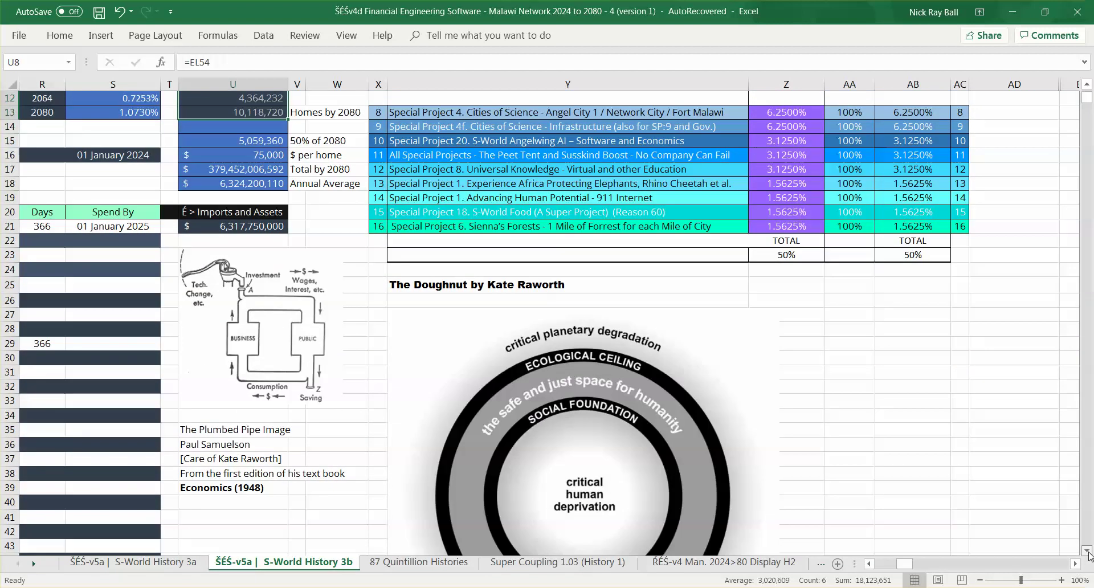
{"action": "left_click", "coordinate": [1086, 550]}
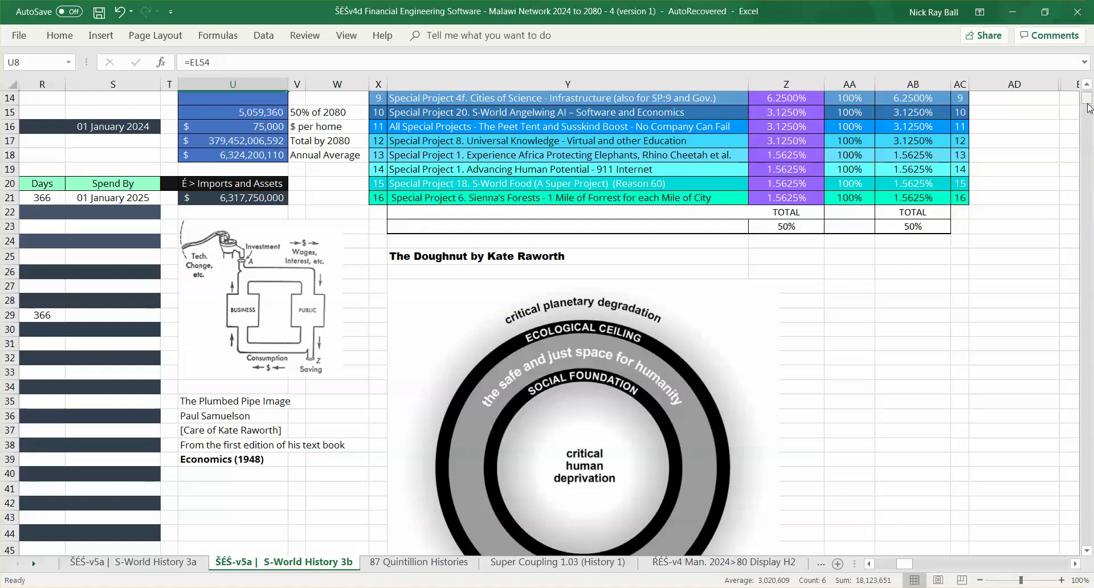
{"action": "left_click_drag", "start_coordinate": [1086, 102], "coordinate": [1088, 99]}
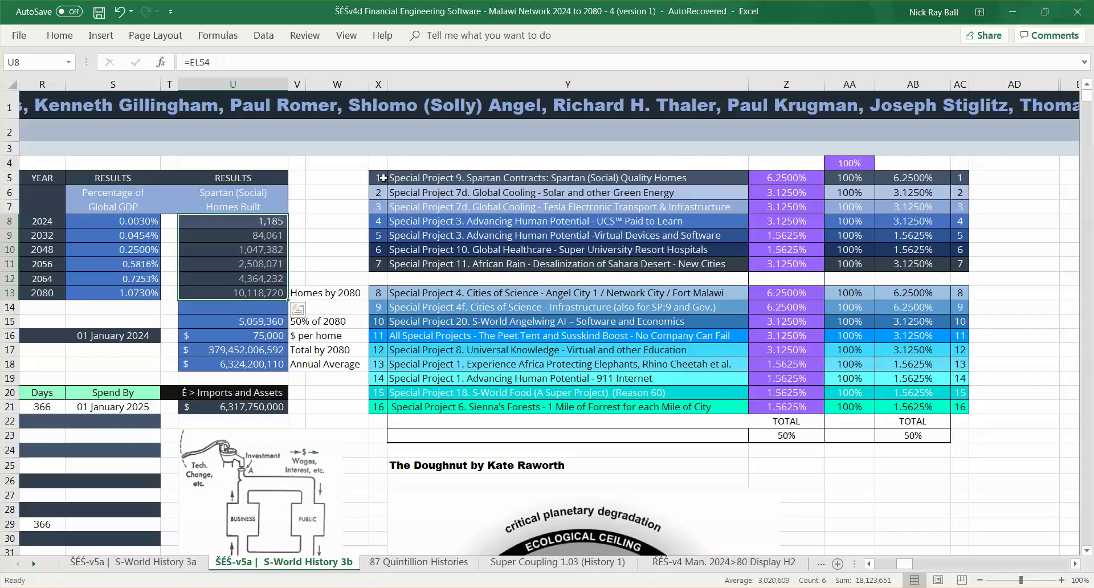
{"action": "left_click_drag", "start_coordinate": [419, 181], "coordinate": [456, 422]}
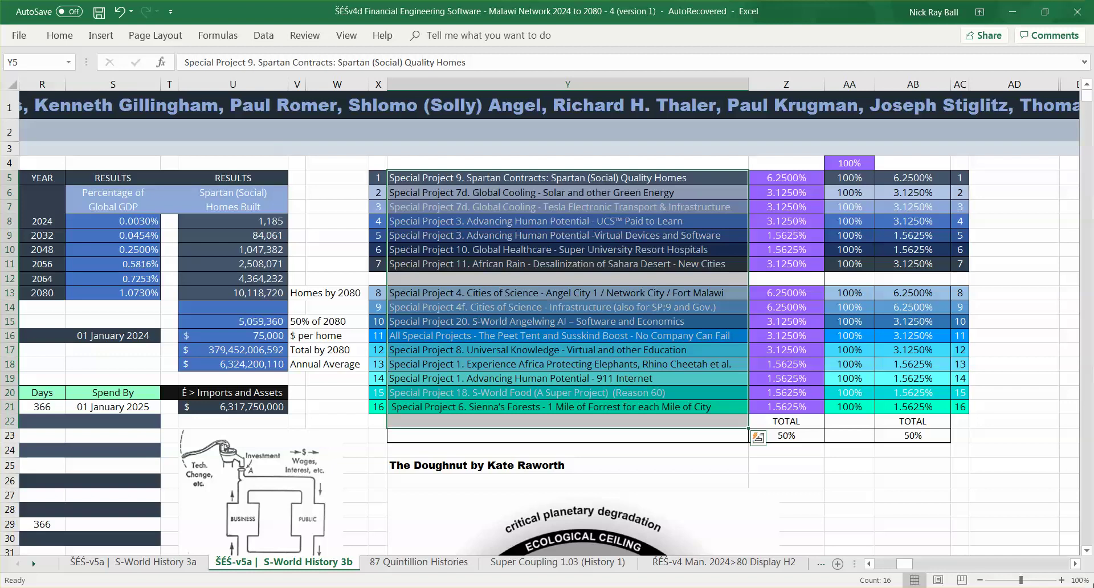
- Examine 'The Doughnut by Kate Raworth' diagram beneath the Special Projects table, selecting the picture to point out its centre
{"action": "left_click", "coordinate": [1086, 551]}
{"action": "left_click", "coordinate": [1087, 551]}
{"action": "left_click", "coordinate": [1087, 551]}
{"action": "left_click", "coordinate": [1086, 551]}
{"action": "scroll", "coordinate": [1088, 557], "scroll_direction": "down", "scroll_amount": 5}
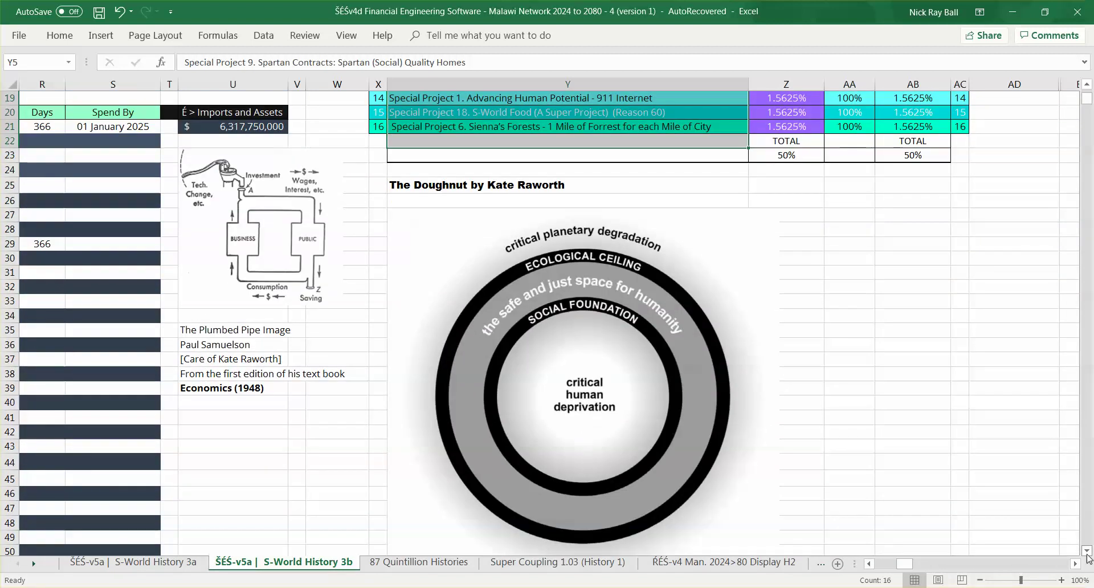
{"action": "left_click", "coordinate": [616, 379]}
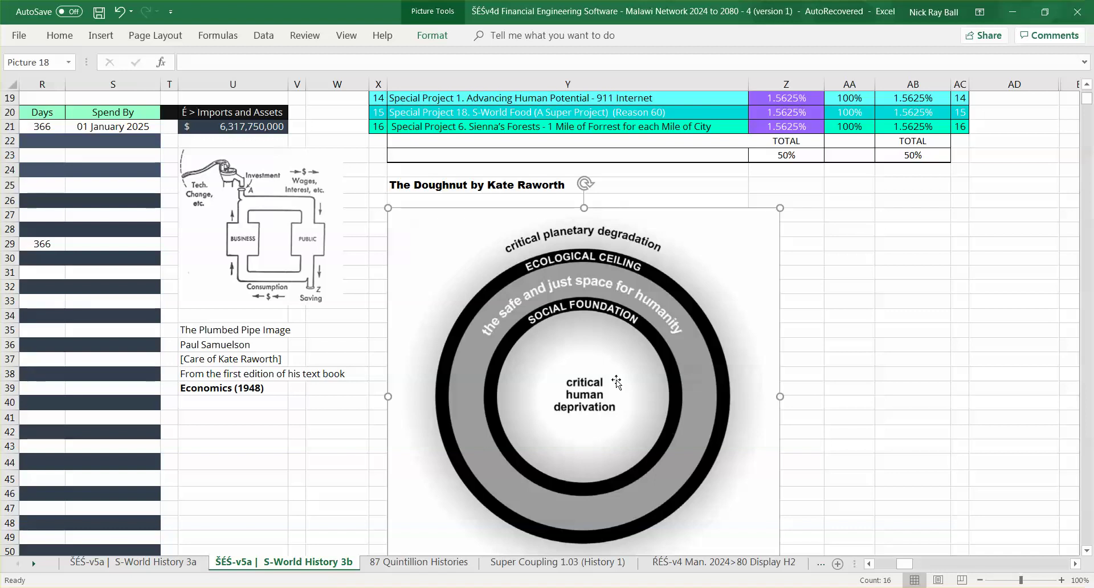
{"action": "left_click", "coordinate": [905, 235]}
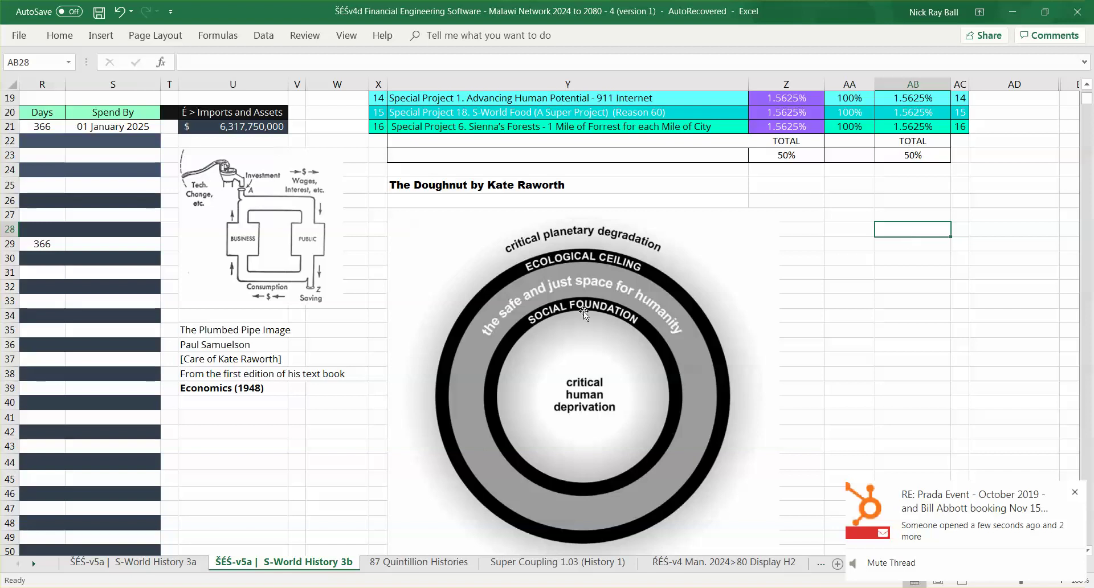
{"action": "left_click", "coordinate": [585, 373]}
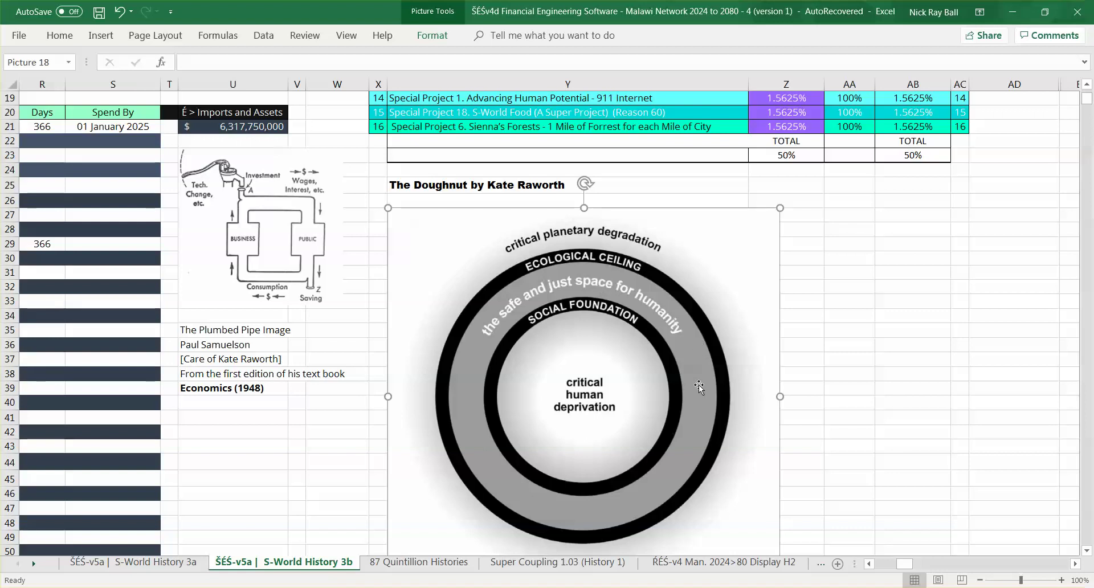
- Switch to the browser's 64 Reasons Why summary PDF, show Special Project 2, The Ecological Experience Economy, and return to the Doughnut diagram in the workbook
{"action": "left_click", "coordinate": [880, 384]}
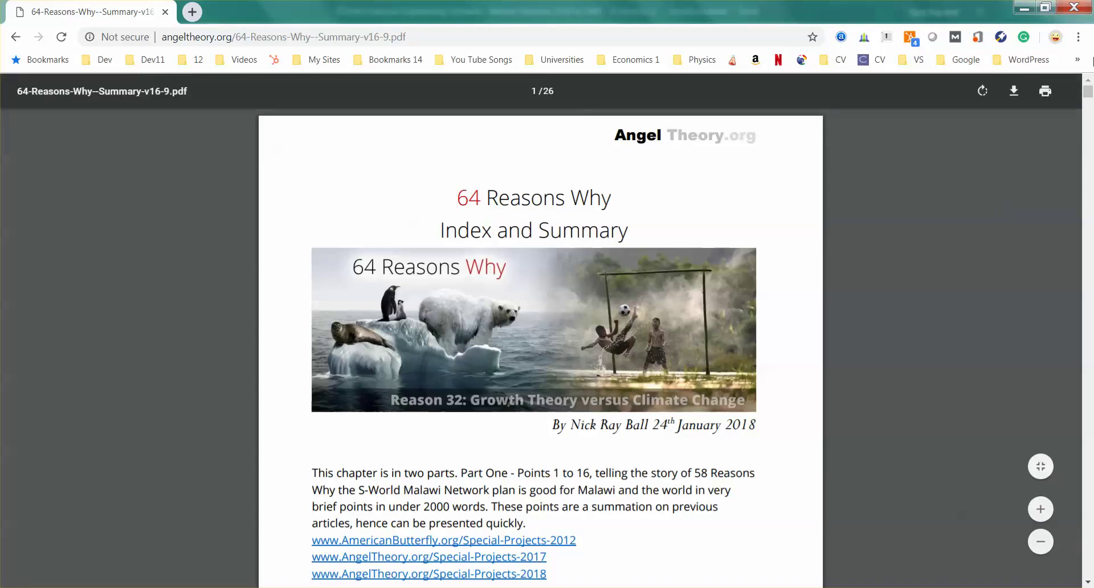
{"action": "left_click_drag", "start_coordinate": [1088, 93], "coordinate": [1087, 136]}
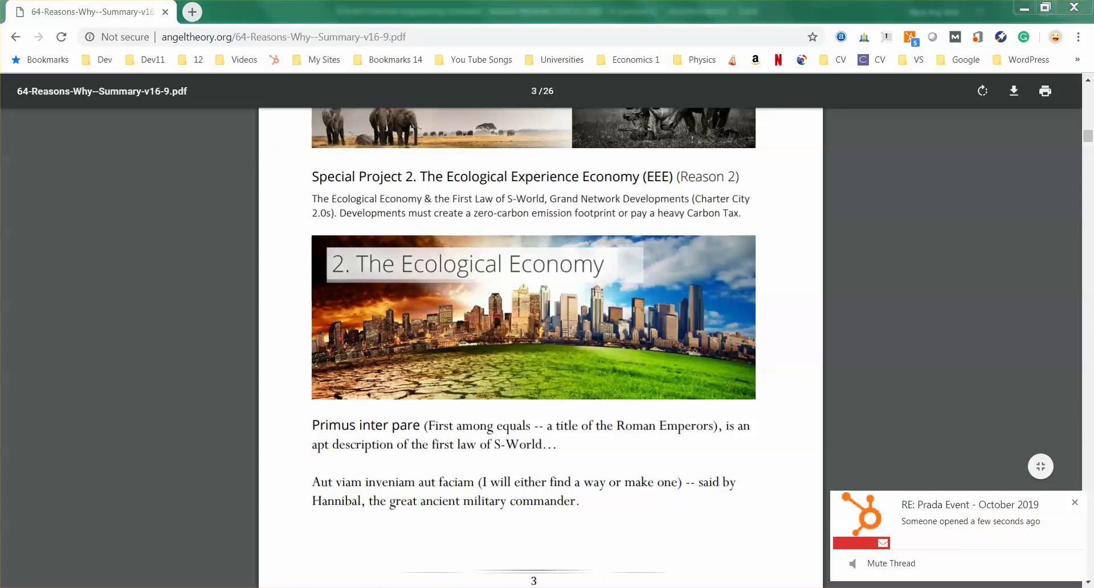
{"action": "key", "text": "alt+Tab"}
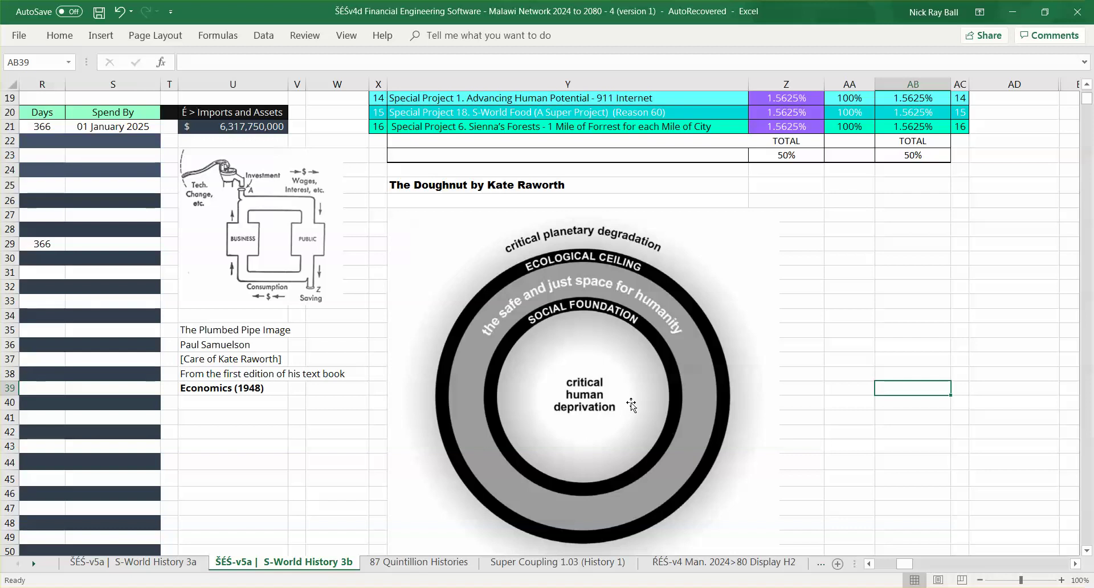
{"action": "left_click", "coordinate": [866, 327]}
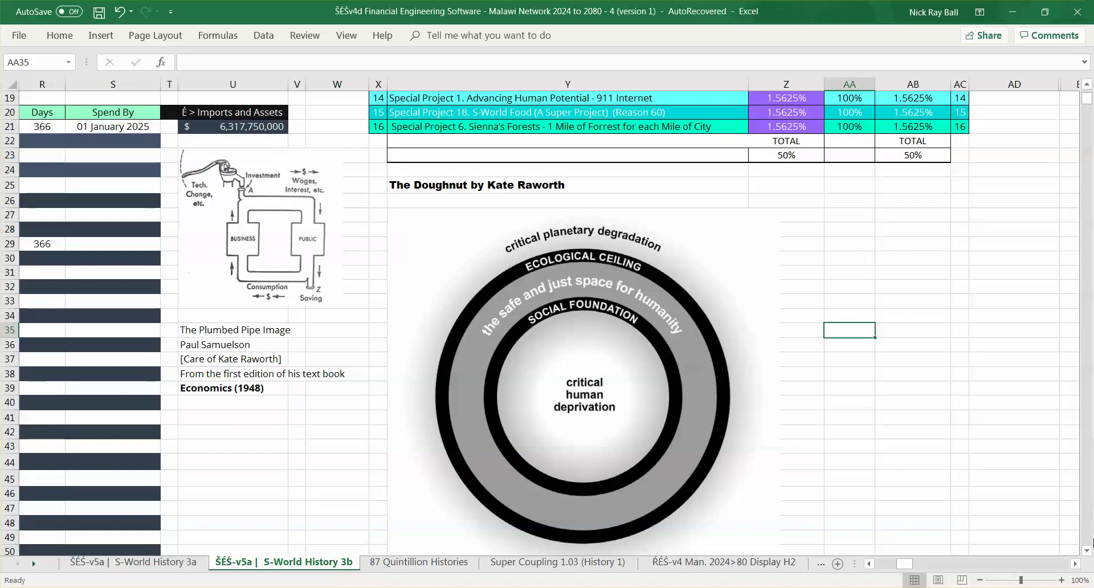
- Examine the detailed Doughnut diagram with its shortfall and overshoot segments, and the Distributed Network picture beneath it
{"action": "left_click", "coordinate": [1086, 551]}
{"action": "left_click_drag", "start_coordinate": [1086, 551], "coordinate": [1086, 552]}
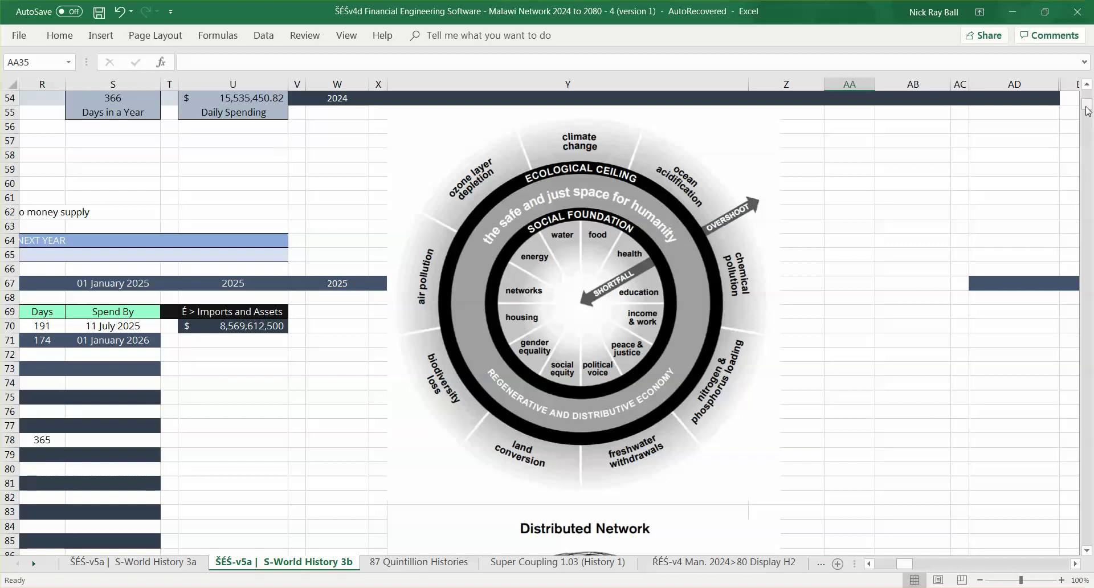
{"action": "left_click_drag", "start_coordinate": [1086, 106], "coordinate": [1086, 113]}
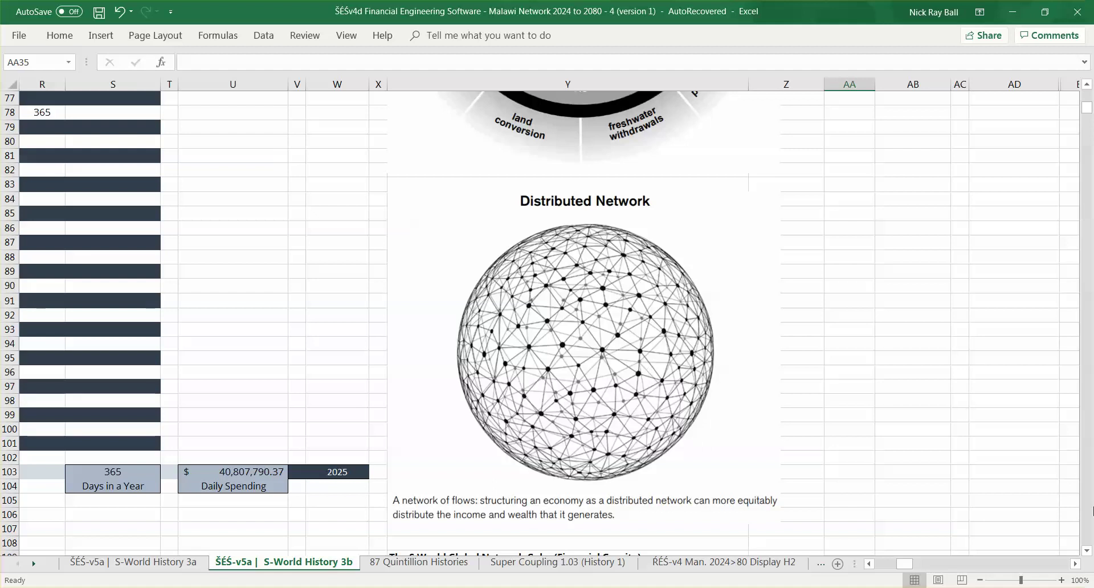
{"action": "scroll", "coordinate": [1085, 553], "scroll_direction": "down", "scroll_amount": 8}
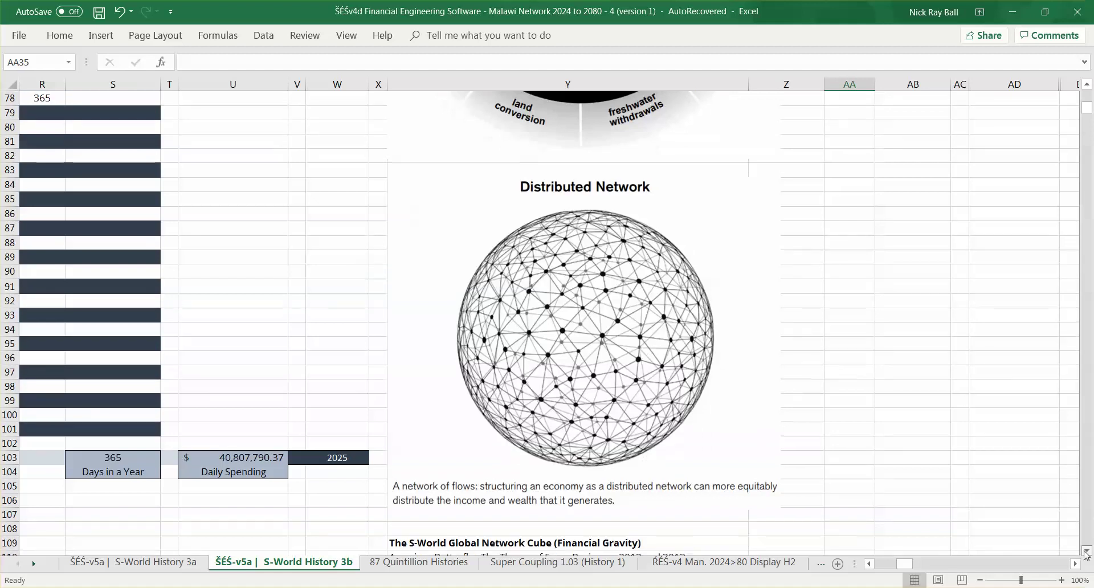
- Examine The S-World Global Network Cube (Financial Gravity) picture, from the gridded globe down to the world map and its 2017 to 2080 timeline
{"action": "scroll", "coordinate": [1085, 552], "scroll_direction": "down", "scroll_amount": 4}
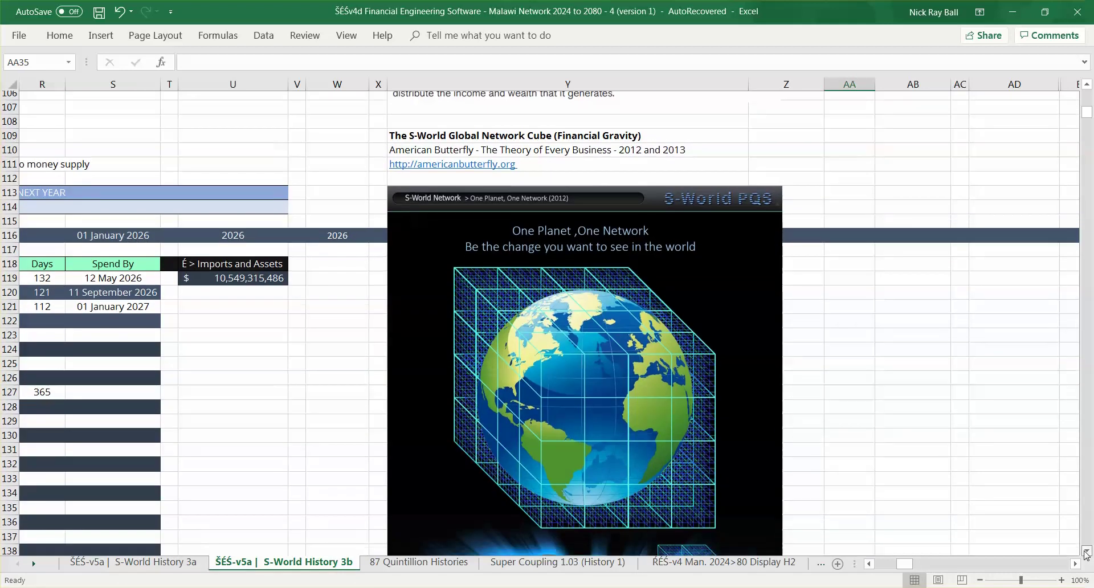
{"action": "scroll", "coordinate": [1086, 553], "scroll_direction": "down", "scroll_amount": 3}
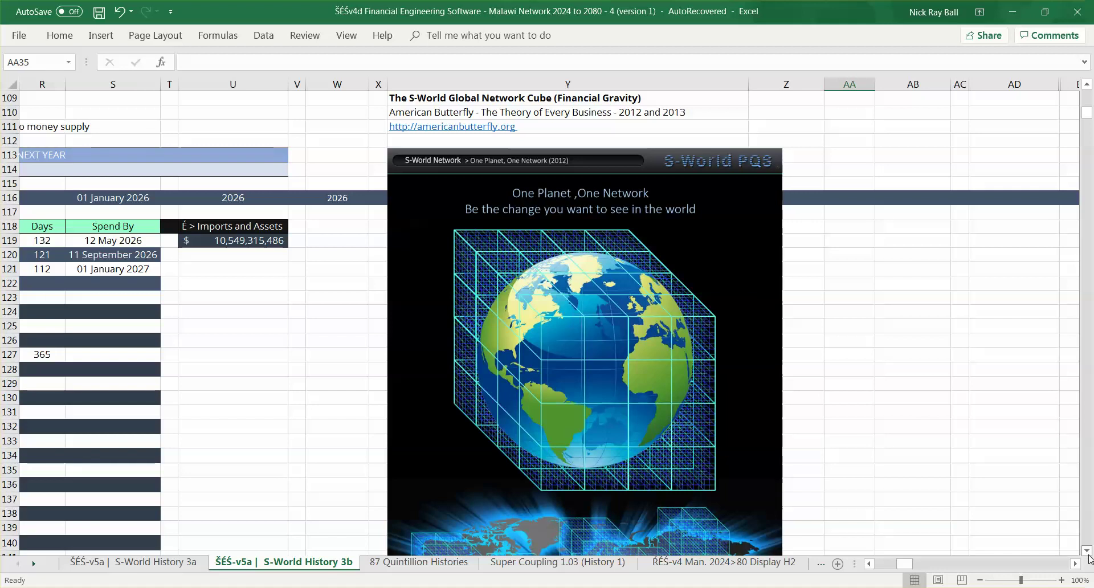
{"action": "left_click", "coordinate": [1086, 551]}
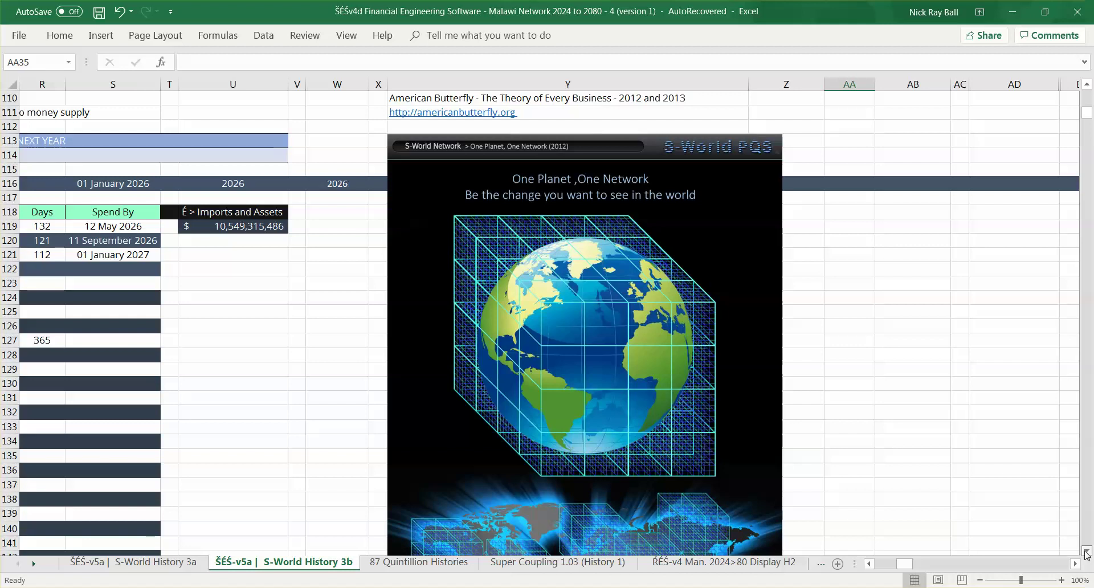
{"action": "scroll", "coordinate": [1086, 554], "scroll_direction": "down", "scroll_amount": 3}
{"action": "scroll", "coordinate": [1086, 553], "scroll_direction": "down", "scroll_amount": 3}
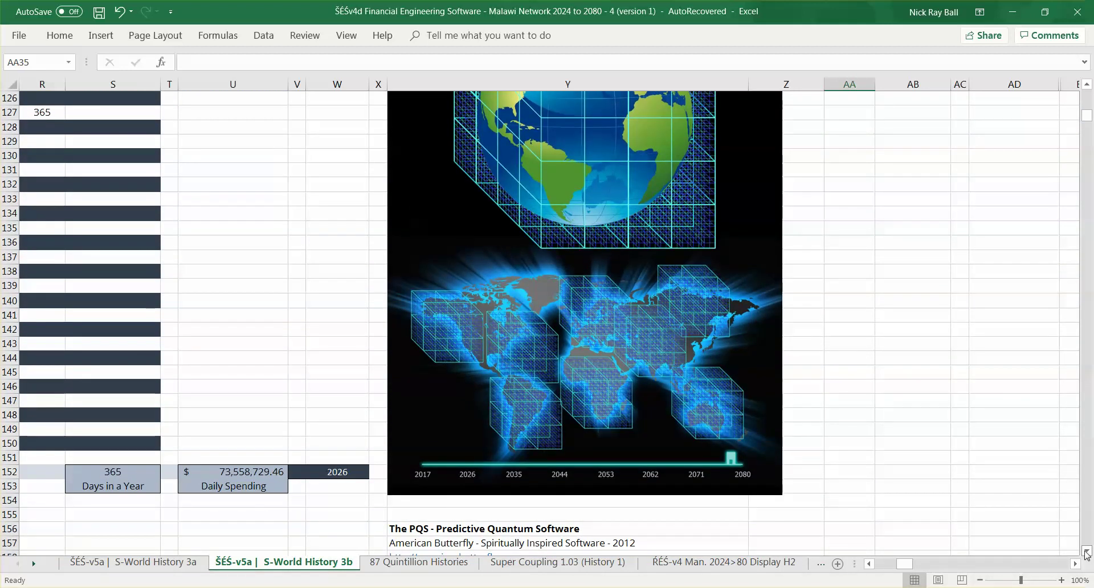
{"action": "scroll", "coordinate": [1087, 553], "scroll_direction": "down", "scroll_amount": 3}
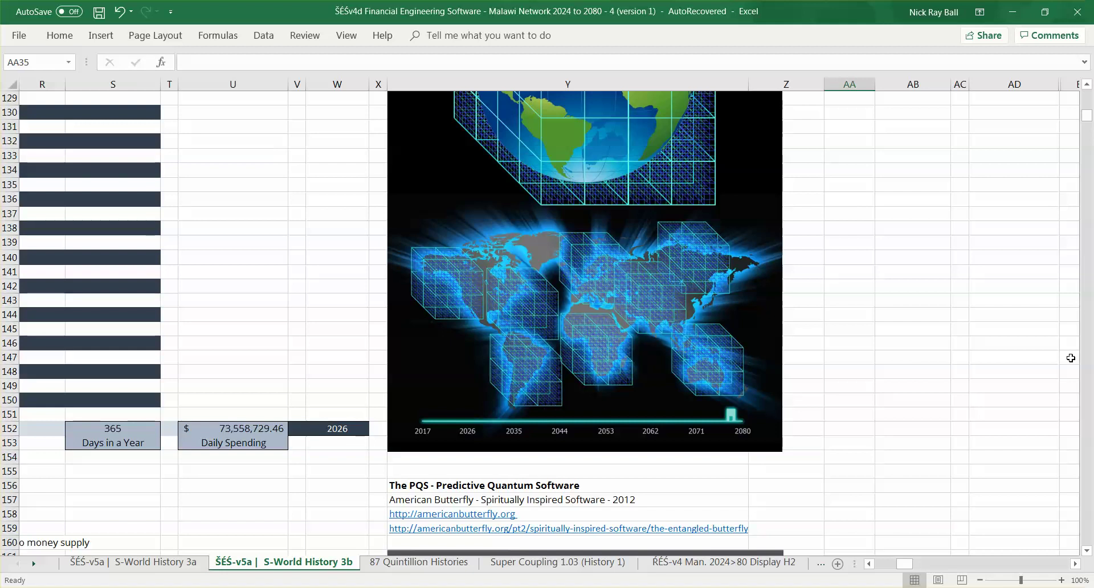
- Examine the 2012 PQS > Predictive Quantum Software diagram, from its business elements down to PQS Voyager 2046 and the S-World UCS Registry / Database
{"action": "left_click", "coordinate": [1086, 550]}
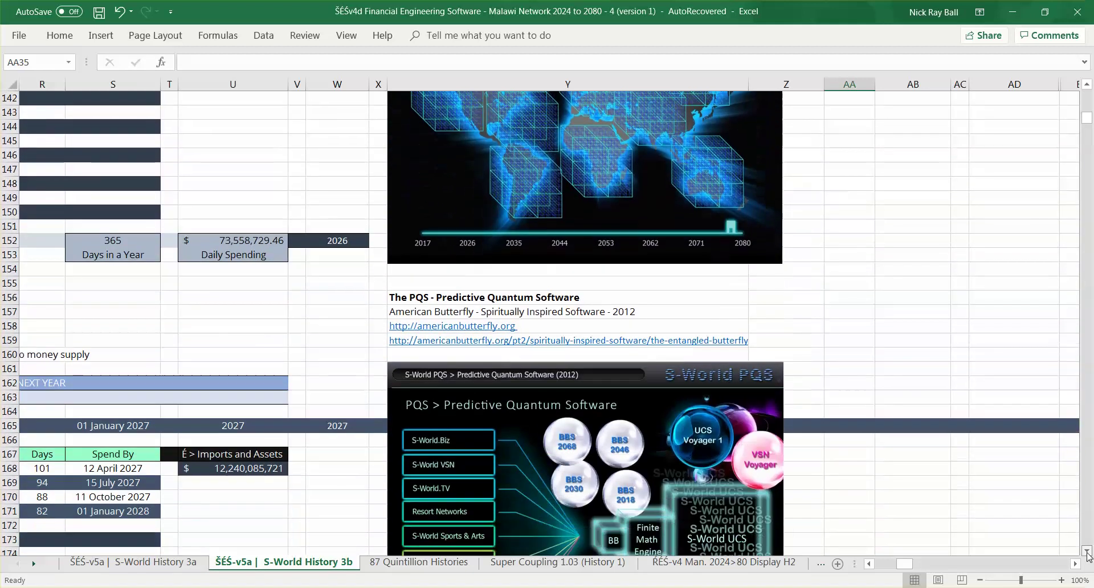
{"action": "left_click", "coordinate": [1087, 550]}
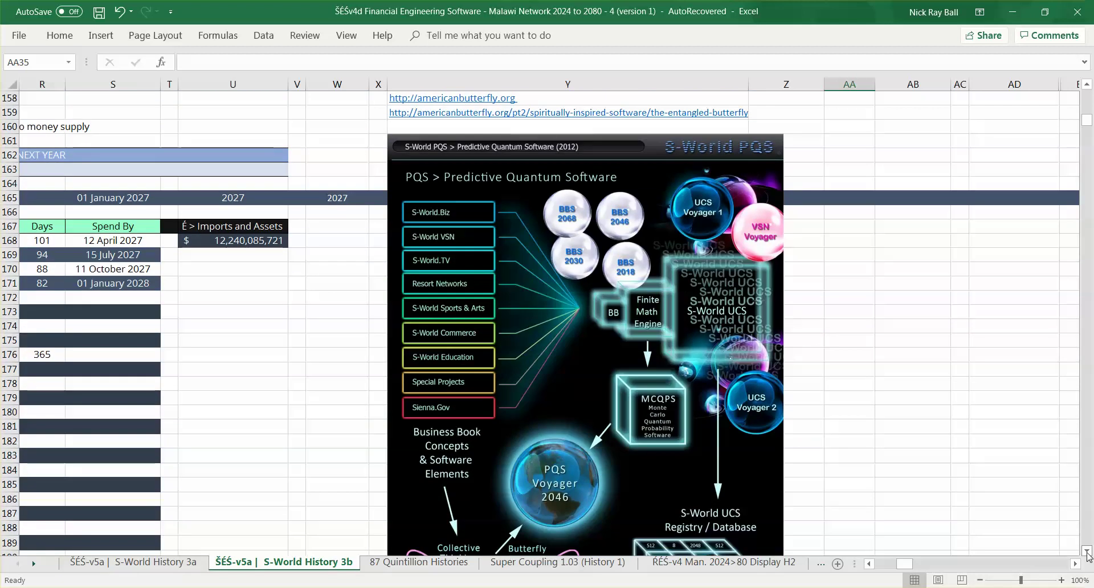
{"action": "left_click", "coordinate": [1086, 550]}
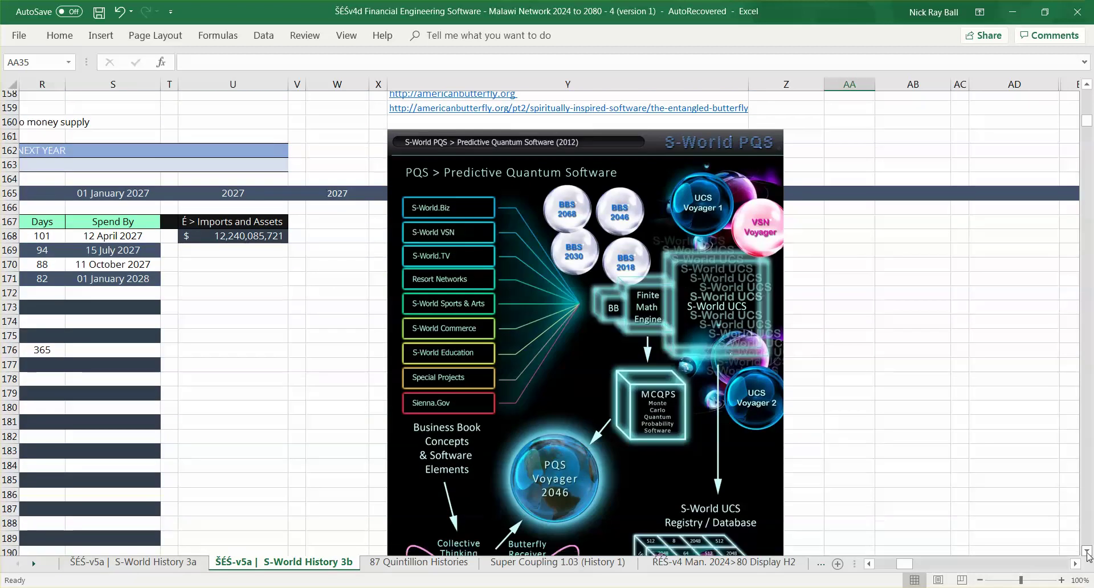
{"action": "left_click", "coordinate": [1087, 551]}
{"action": "left_click", "coordinate": [1087, 551]}
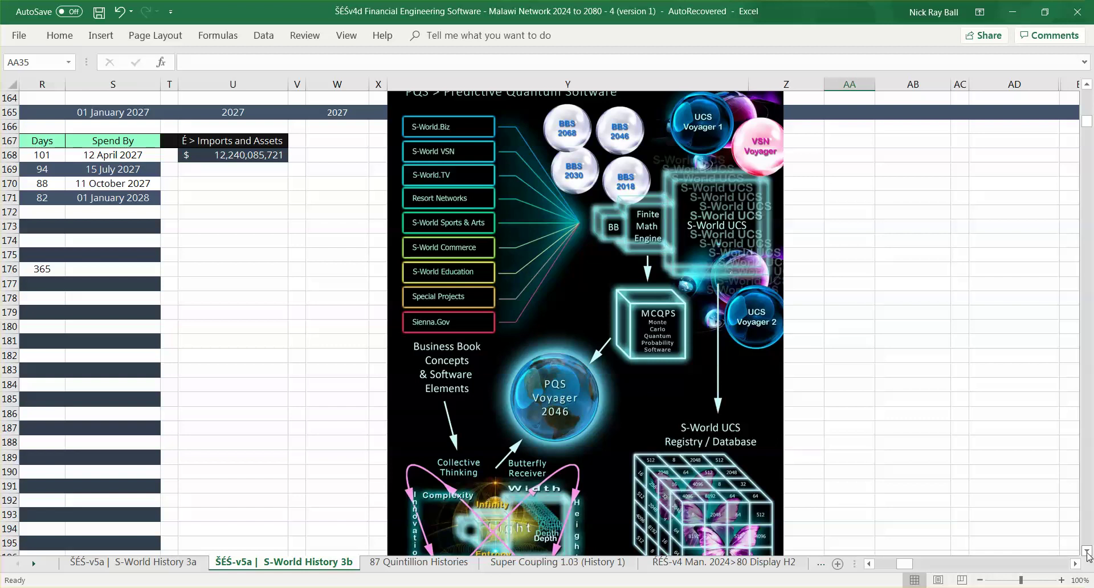
{"action": "left_click", "coordinate": [1086, 551]}
{"action": "left_click", "coordinate": [1086, 551]}
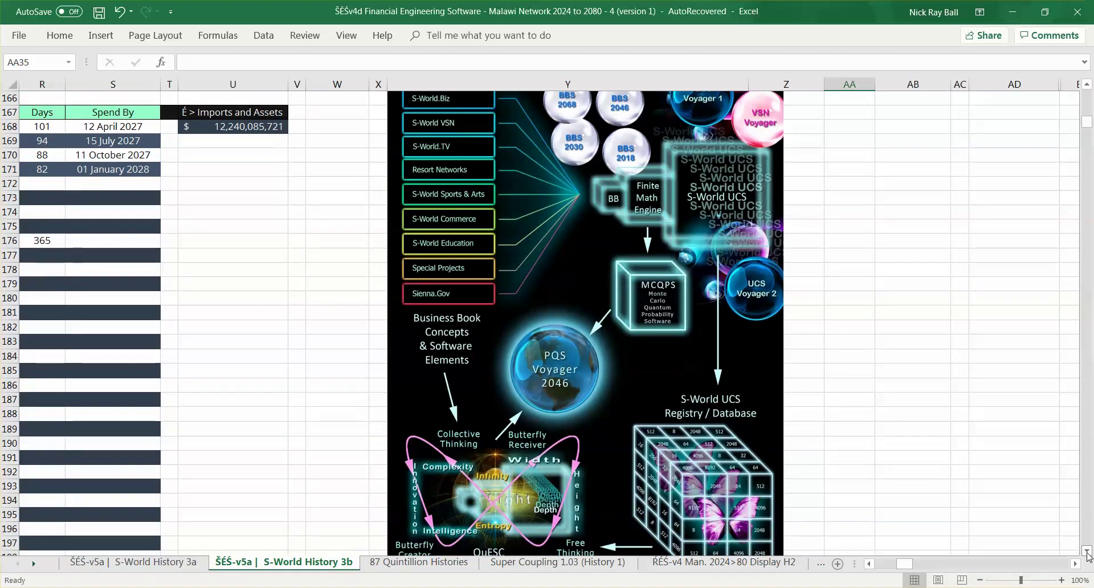
- Examine the May 2016 PQS diagram on high string coupling within M Theory, selecting the picture to point it out and deselecting it
{"action": "scroll", "coordinate": [1087, 551], "scroll_direction": "down", "scroll_amount": 7}
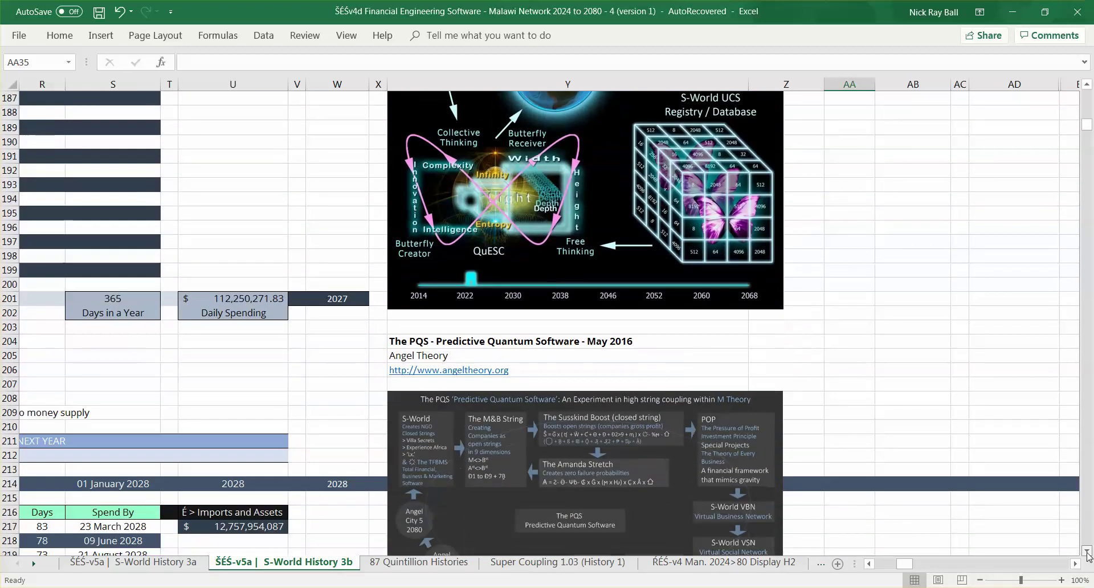
{"action": "scroll", "coordinate": [1086, 551], "scroll_direction": "down", "scroll_amount": 4}
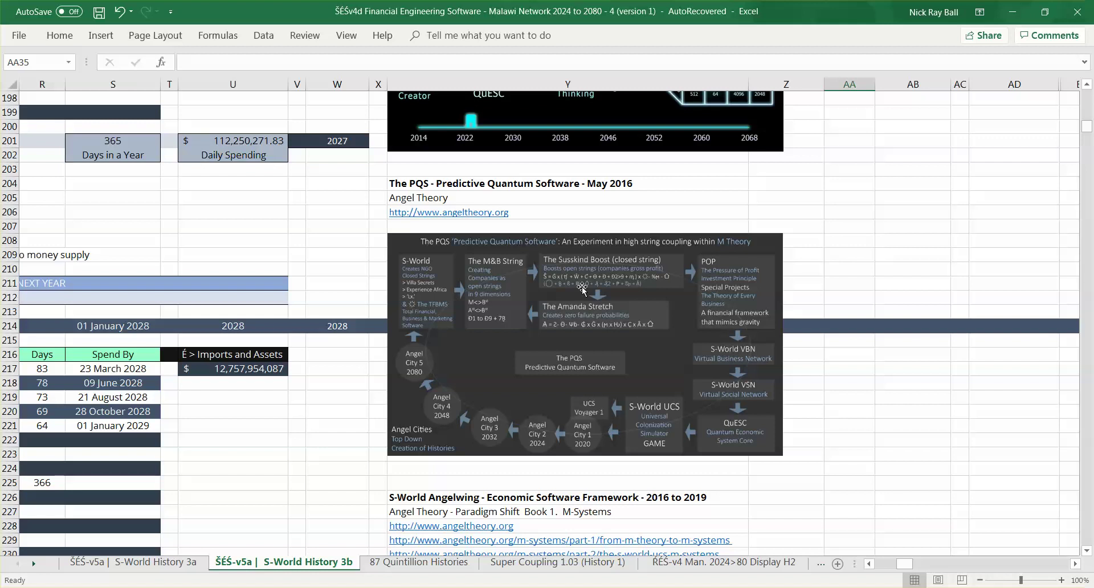
{"action": "left_click", "coordinate": [482, 334]}
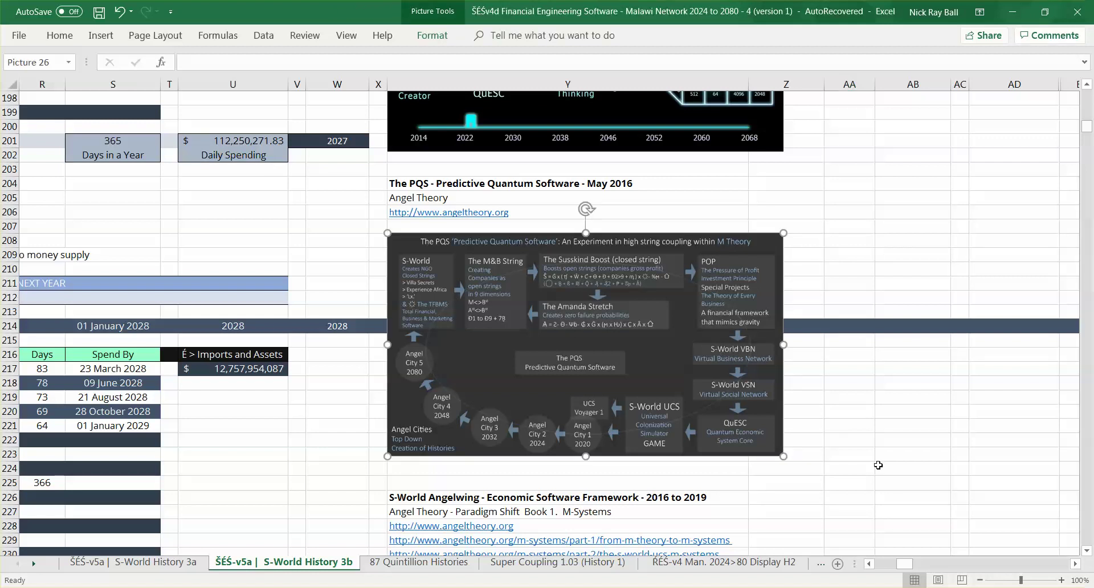
{"action": "left_click", "coordinate": [858, 454]}
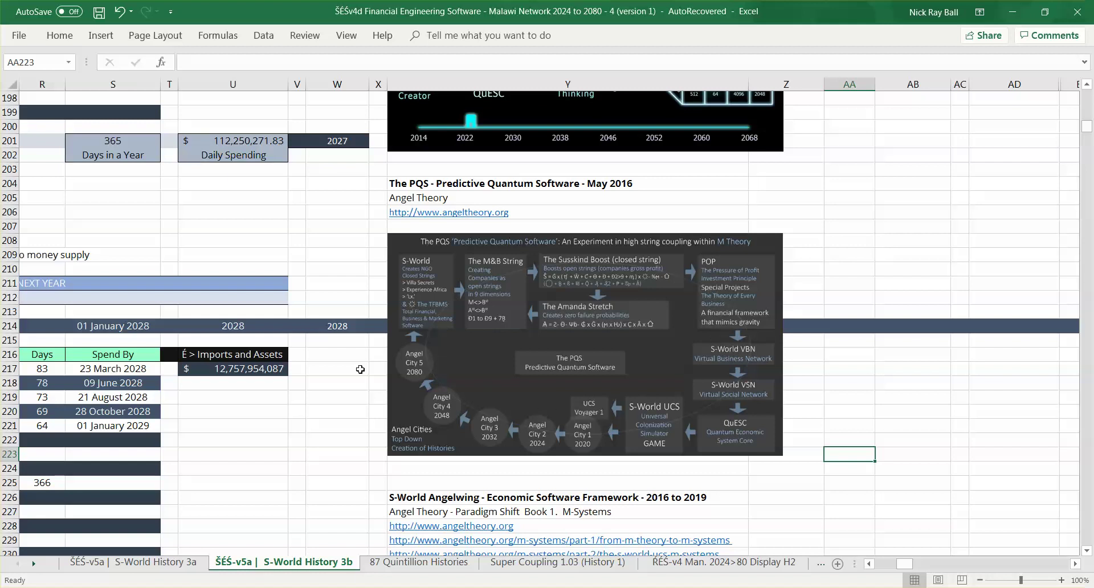
- Examine the S-World Angelwing Economic Software Framework diagram and the E-TOE 'Economic Theory of Everything' diagram below it
{"action": "left_click", "coordinate": [1086, 550]}
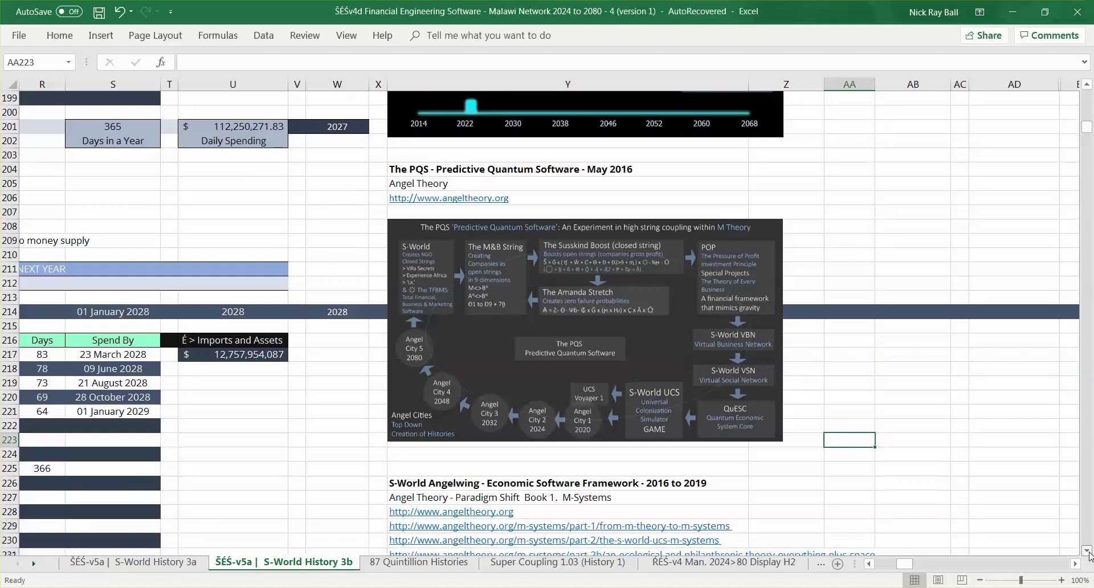
{"action": "left_click_drag", "start_coordinate": [1088, 554], "coordinate": [1089, 555]}
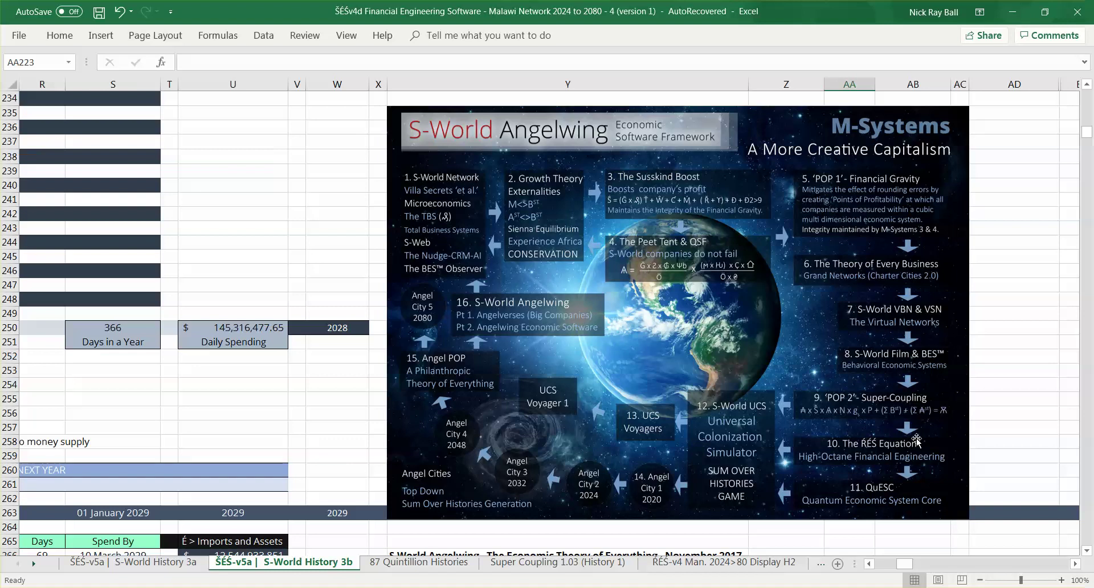
{"action": "left_click", "coordinate": [1086, 550]}
{"action": "left_click_drag", "start_coordinate": [1087, 551], "coordinate": [1087, 551]}
{"action": "left_click", "coordinate": [1086, 551]}
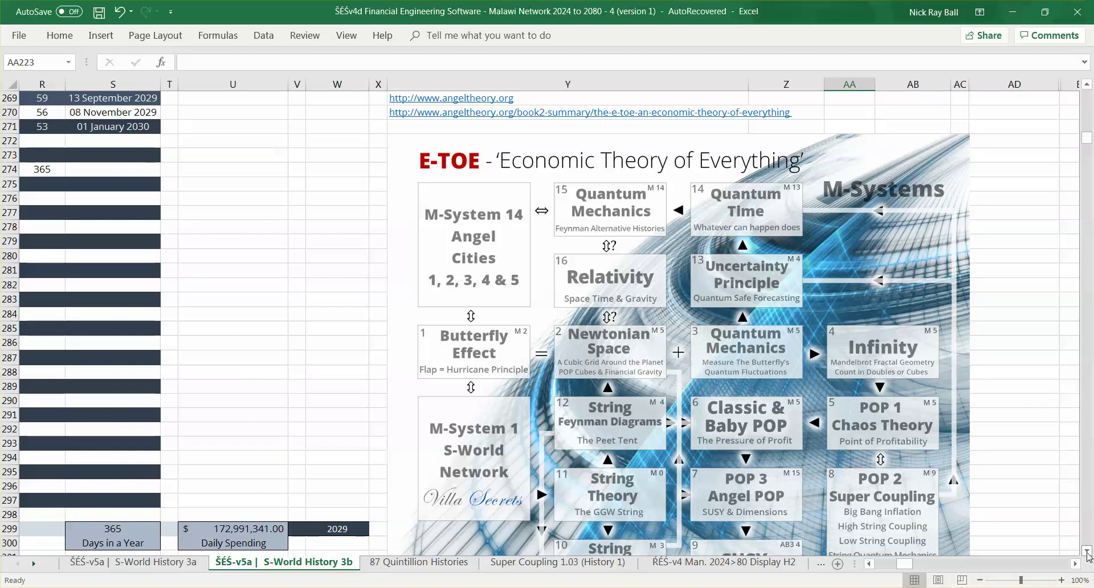
{"action": "scroll", "coordinate": [1087, 552], "scroll_direction": "down", "scroll_amount": 4}
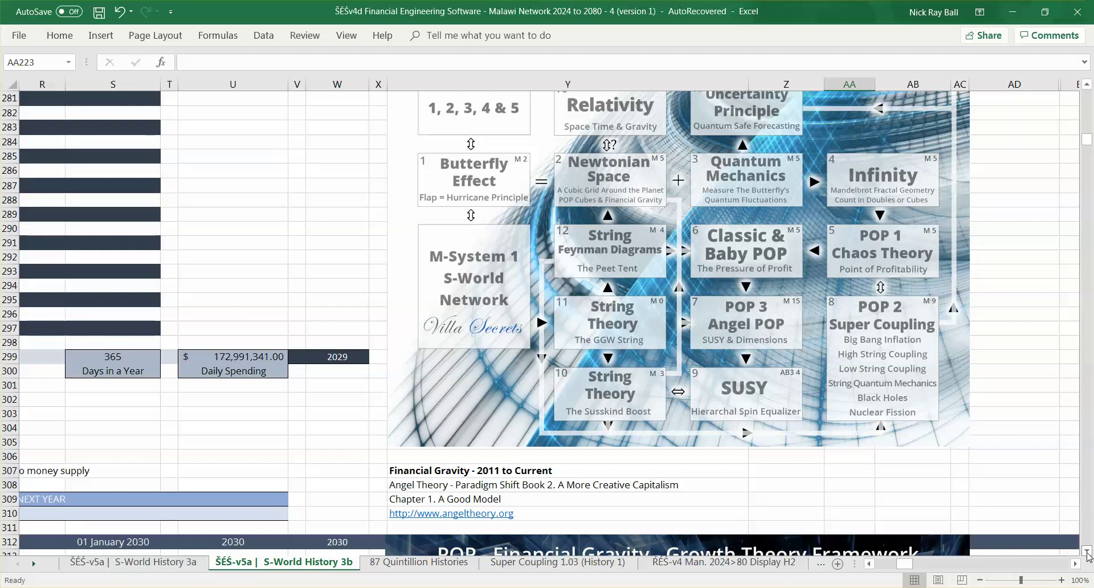
- Examine the POP - Financial Gravity - Growth Theory Framework diagram, A Good Model
{"action": "scroll", "coordinate": [1086, 555], "scroll_direction": "down", "scroll_amount": 3}
{"action": "scroll", "coordinate": [1087, 555], "scroll_direction": "down", "scroll_amount": 6}
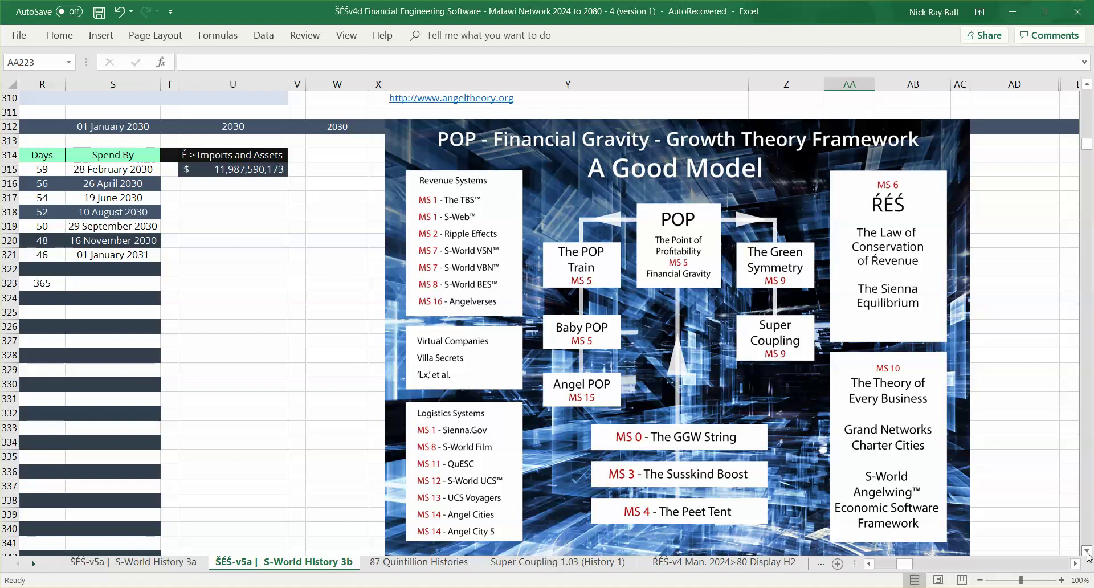
{"action": "scroll", "coordinate": [1086, 555], "scroll_direction": "down", "scroll_amount": 3}
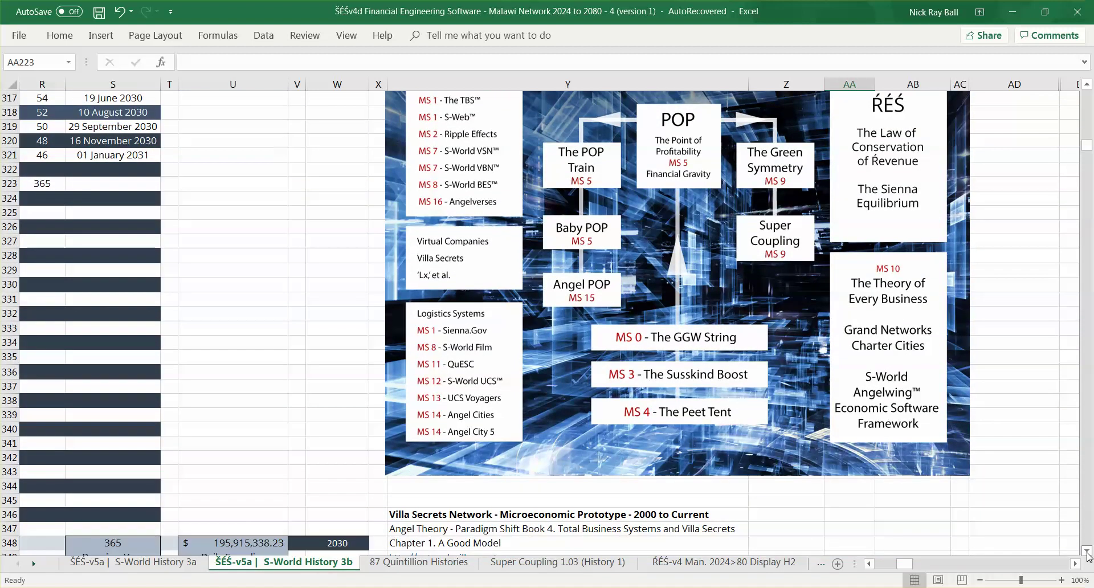
- Review the S-World – Villa Secrets Network diagram and highlight the blank area Y395:AC410 beneath the Special Project 1 conservation heading
{"action": "scroll", "coordinate": [1087, 555], "scroll_direction": "down", "scroll_amount": 10}
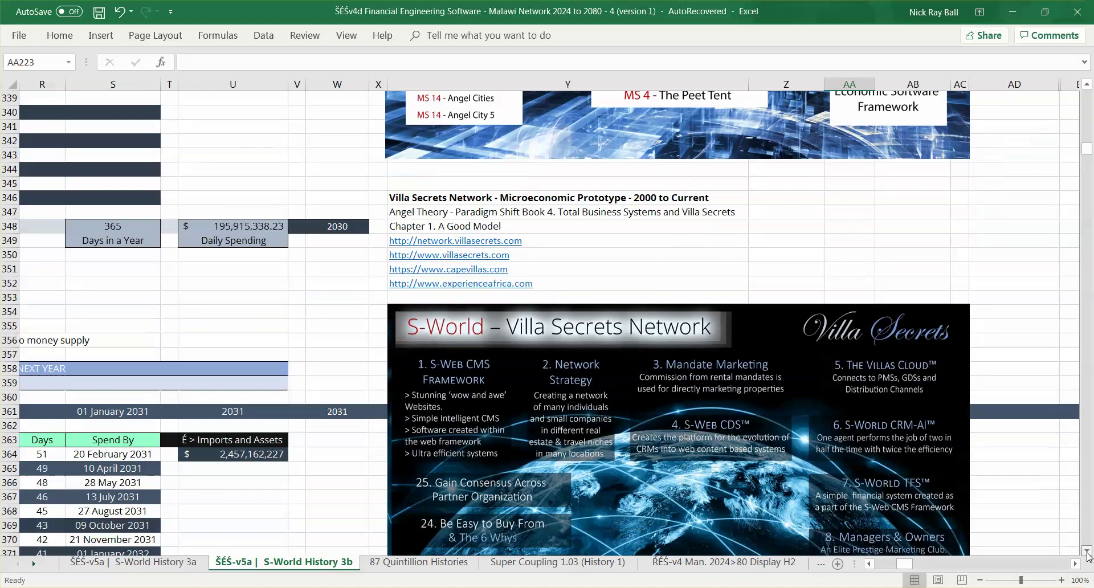
{"action": "scroll", "coordinate": [1086, 556], "scroll_direction": "down", "scroll_amount": 3}
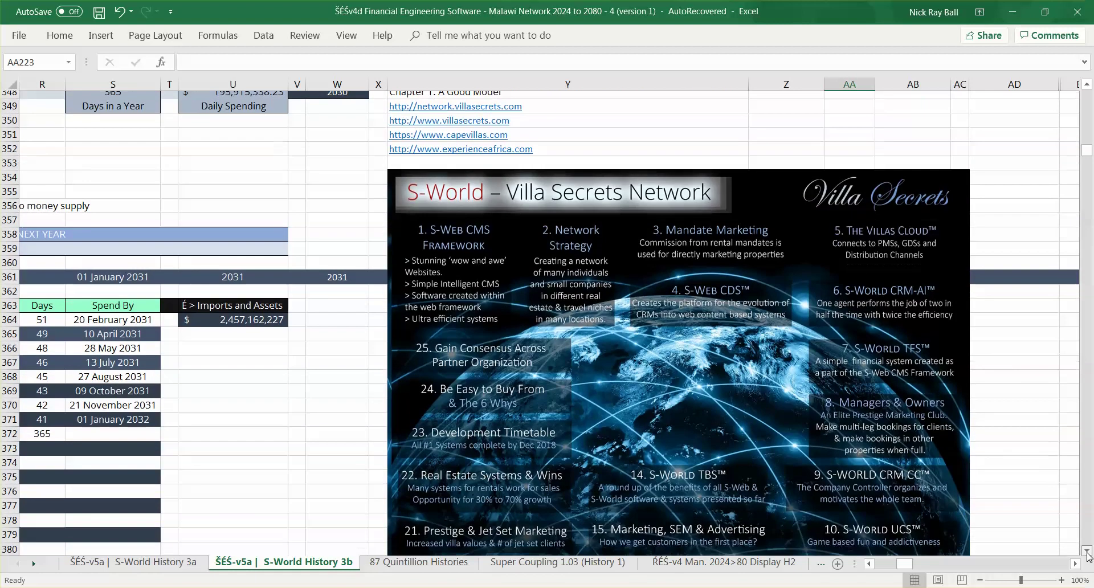
{"action": "scroll", "coordinate": [1086, 554], "scroll_direction": "down", "scroll_amount": 5}
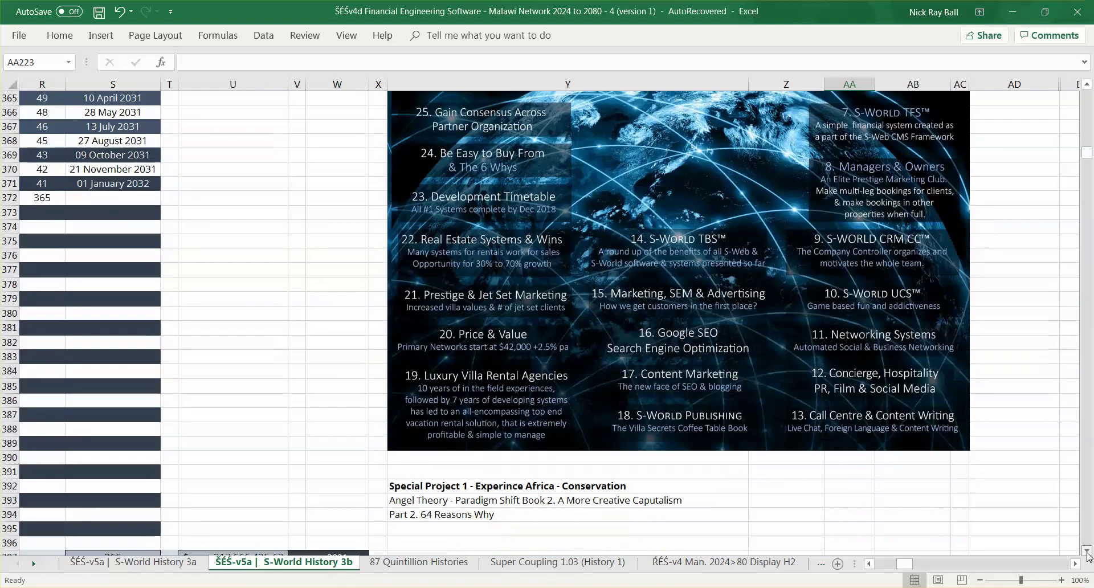
{"action": "scroll", "coordinate": [1087, 555], "scroll_direction": "down", "scroll_amount": 3}
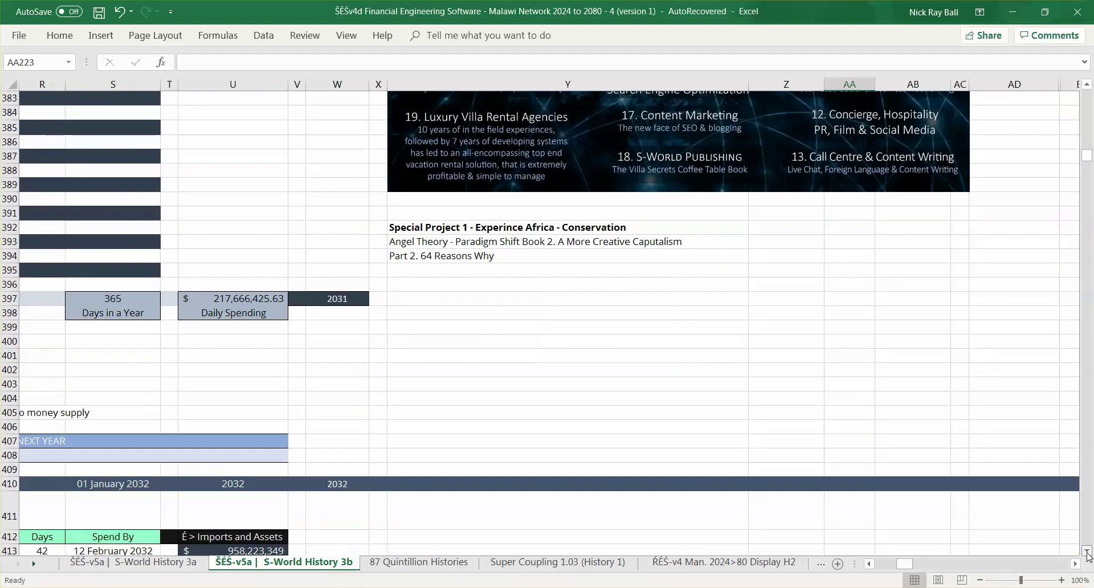
{"action": "mouse_move", "coordinate": [401, 263]}
{"action": "left_mouse_down"}
{"action": "mouse_move", "coordinate": [477, 273]}
{"action": "mouse_move", "coordinate": [667, 420]}
{"action": "mouse_move", "coordinate": [970, 417]}
{"action": "mouse_move", "coordinate": [939, 420]}
{"action": "mouse_move", "coordinate": [959, 420]}
{"action": "mouse_move", "coordinate": [968, 489]}
{"action": "left_mouse_up"}
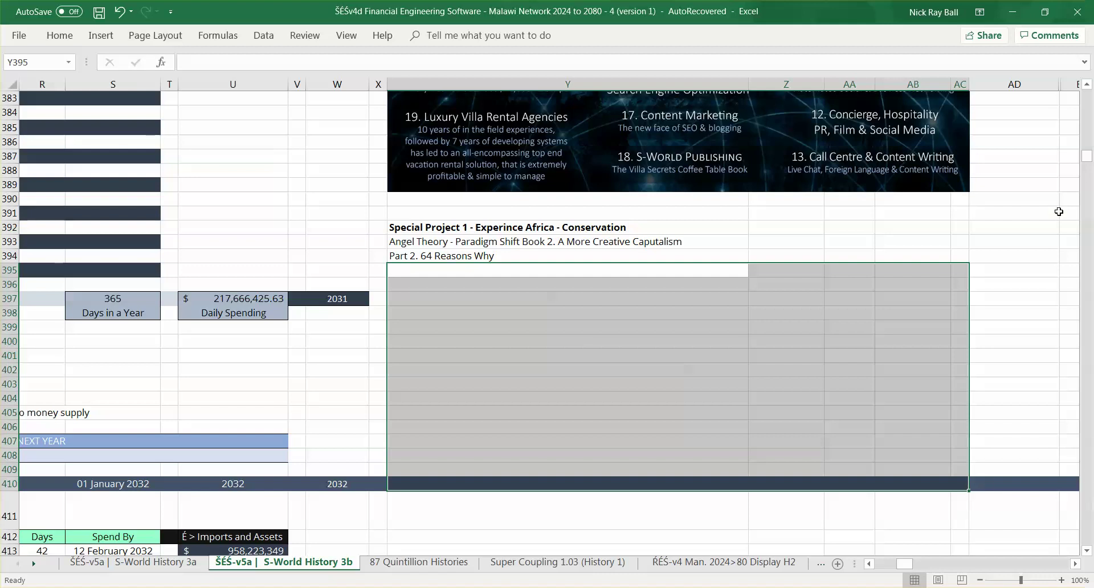
- Return to the start of The ŠÉŚ Equation v5a sheet and highlight the 2024 divider in row 16
{"action": "left_click_drag", "start_coordinate": [904, 565], "coordinate": [882, 569]}
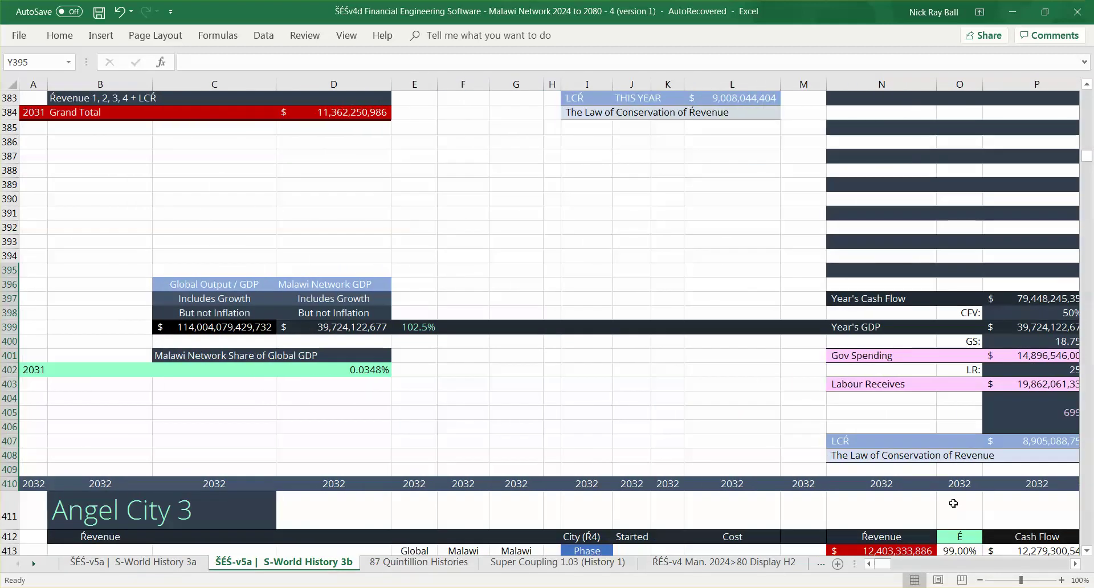
{"action": "left_click_drag", "start_coordinate": [1087, 162], "coordinate": [1087, 90]}
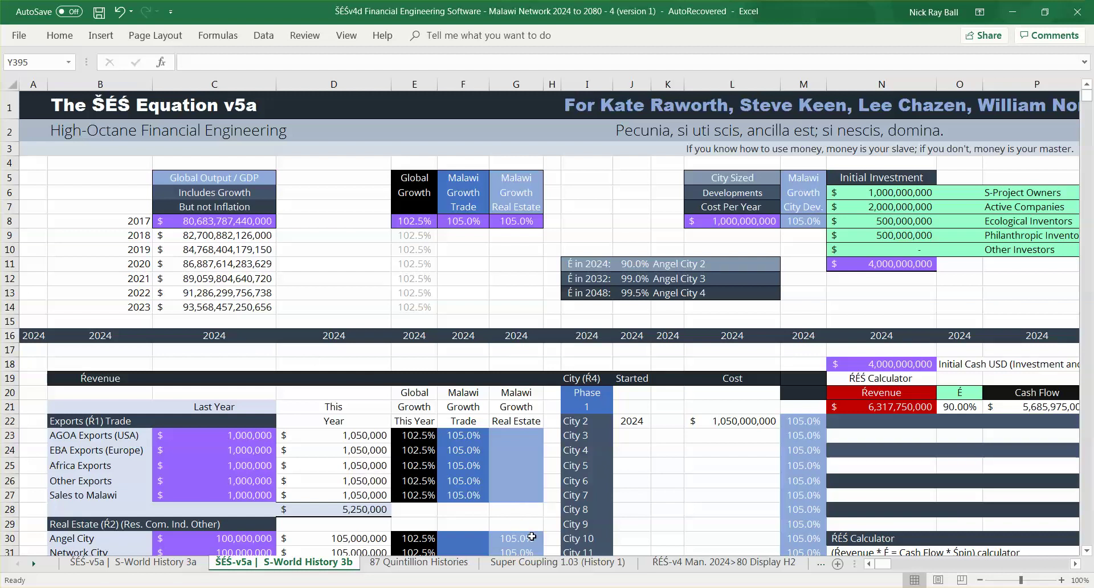
{"action": "mouse_move", "coordinate": [546, 554]}
{"action": "left_click", "coordinate": [9, 335]}
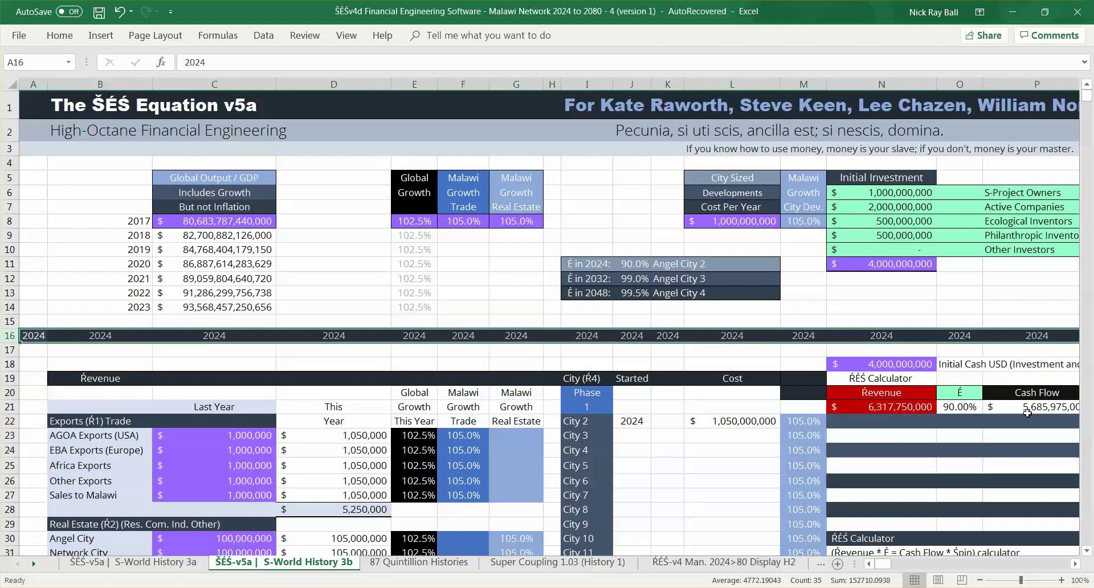
- Inspect the 2024 initial cash in N18 and the exports, real estate and aid amounts in D28, D33 and D35
{"action": "left_click_drag", "start_coordinate": [883, 566], "coordinate": [883, 566]}
{"action": "left_click", "coordinate": [1087, 551]}
{"action": "left_click", "coordinate": [1086, 551]}
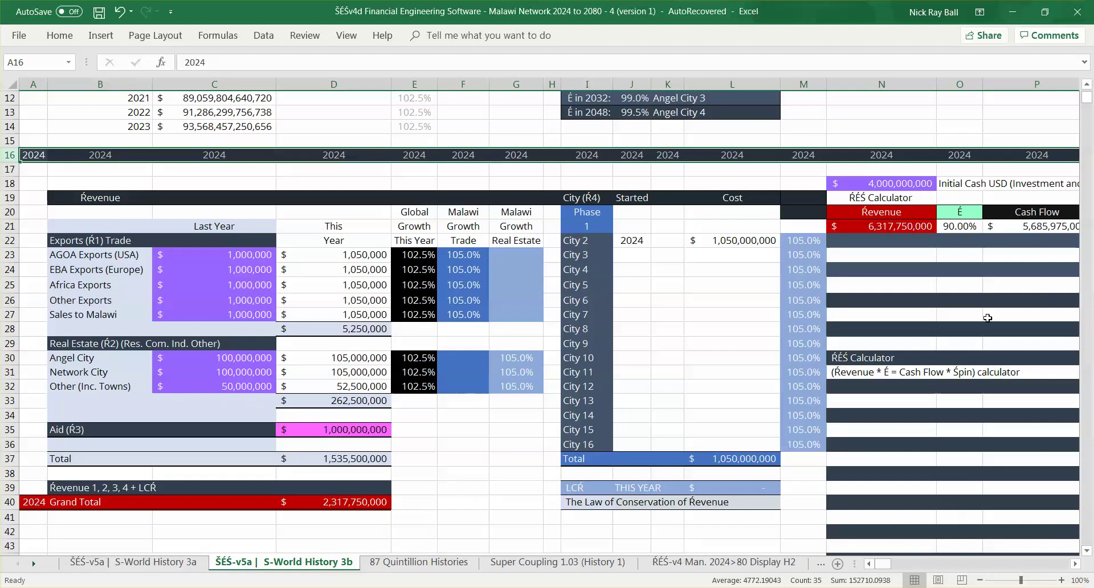
{"action": "left_click", "coordinate": [892, 184]}
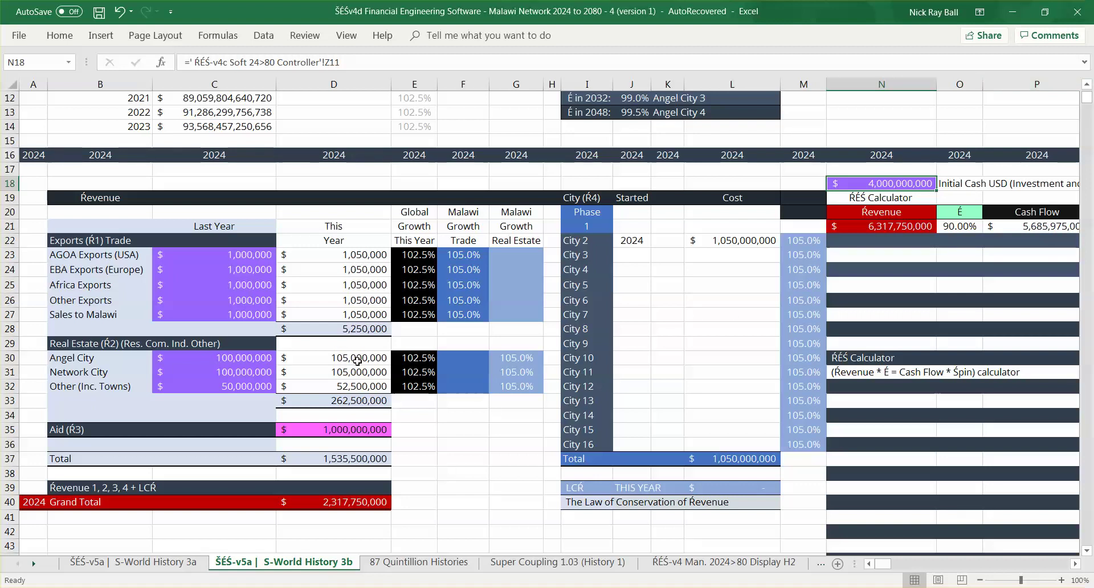
{"action": "left_click", "coordinate": [329, 328]}
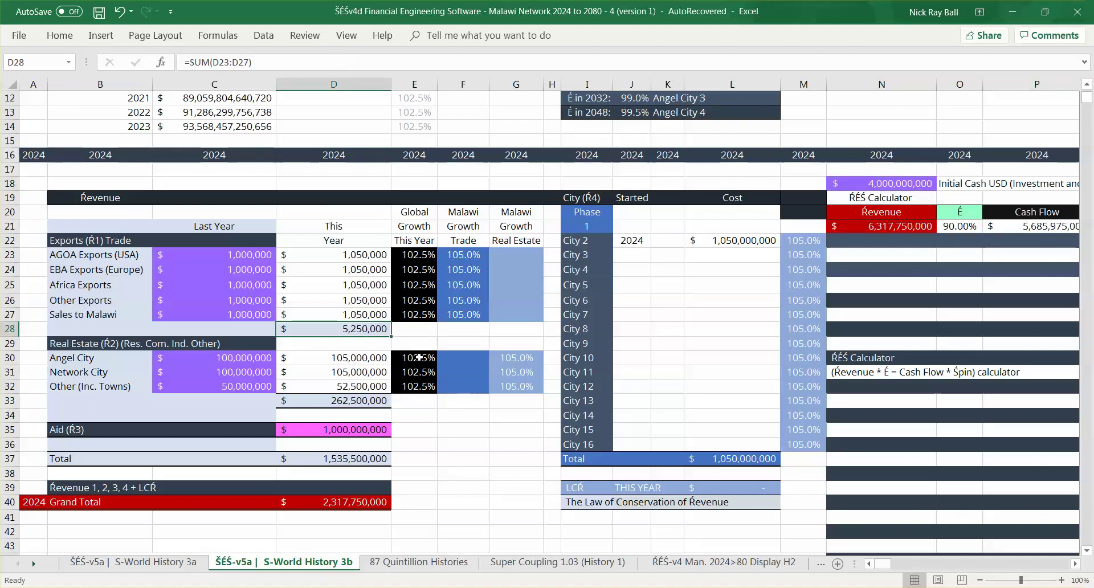
{"action": "left_click", "coordinate": [347, 402]}
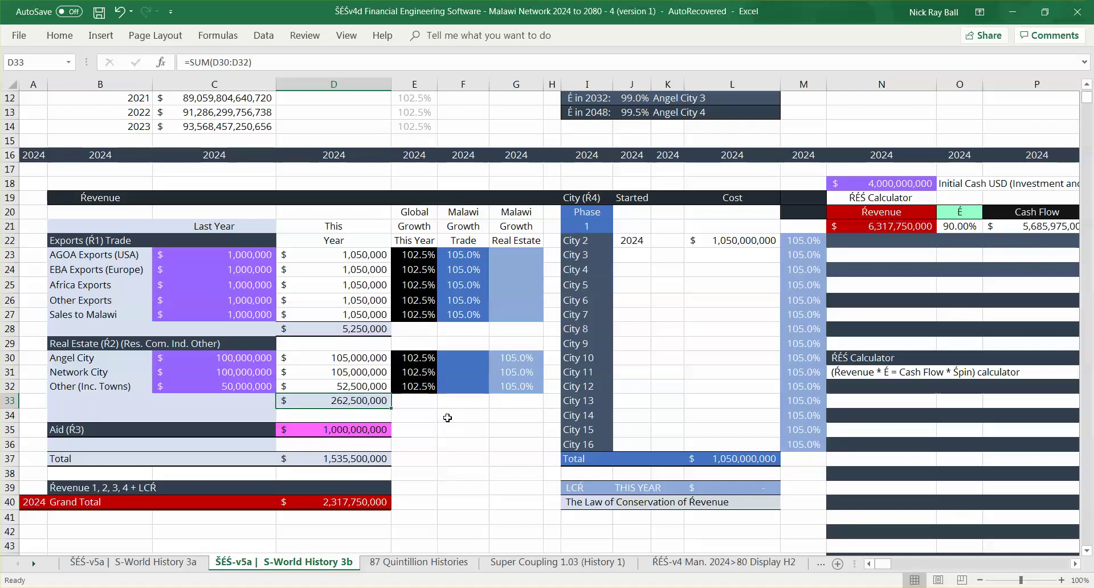
{"action": "left_click", "coordinate": [364, 430]}
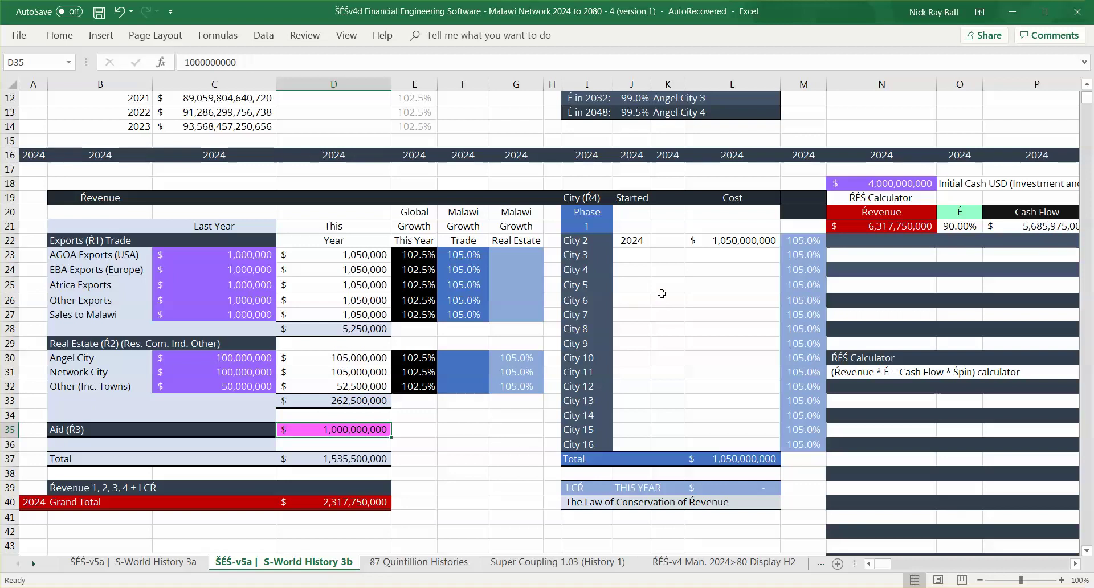
- Check the 2024 City 2 cost, the Grand Total formula in D40 and the ŔÉŚ Calculator's Ŕevenue formula in N21
{"action": "left_click", "coordinate": [731, 241]}
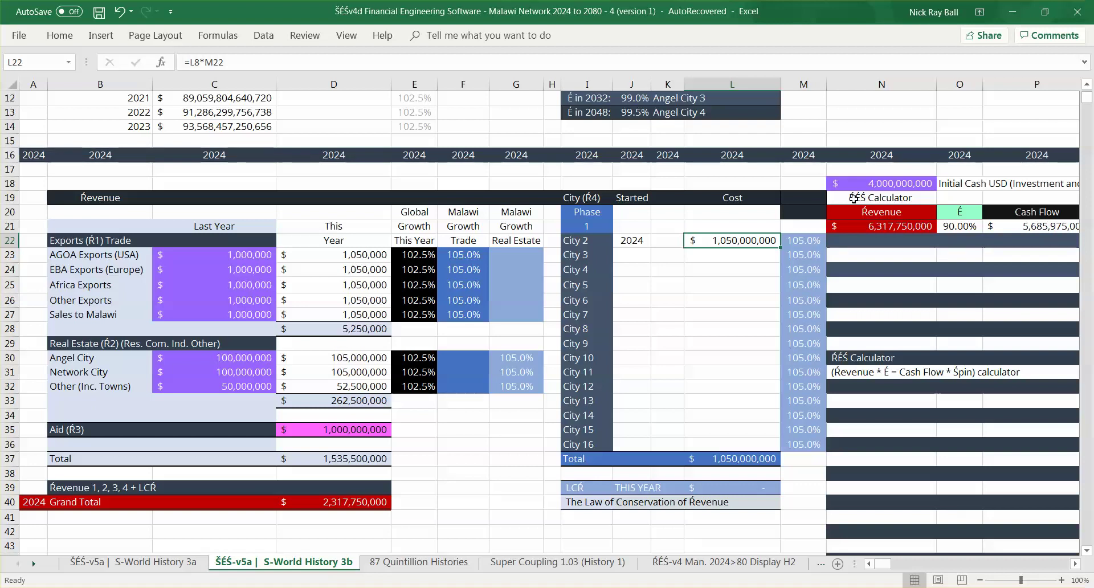
{"action": "left_click", "coordinate": [347, 495]}
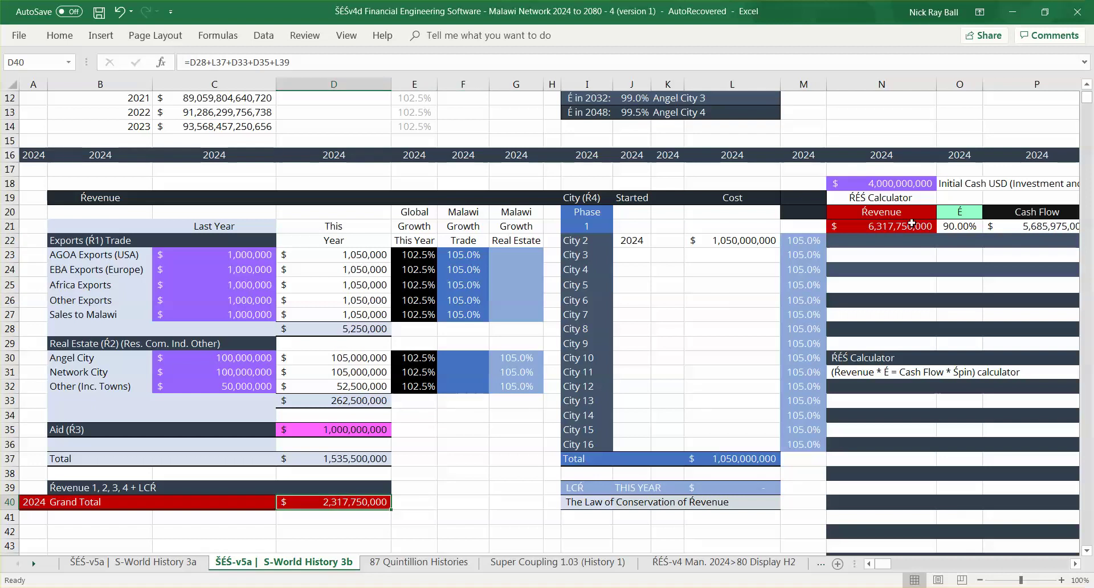
{"action": "left_click", "coordinate": [893, 228]}
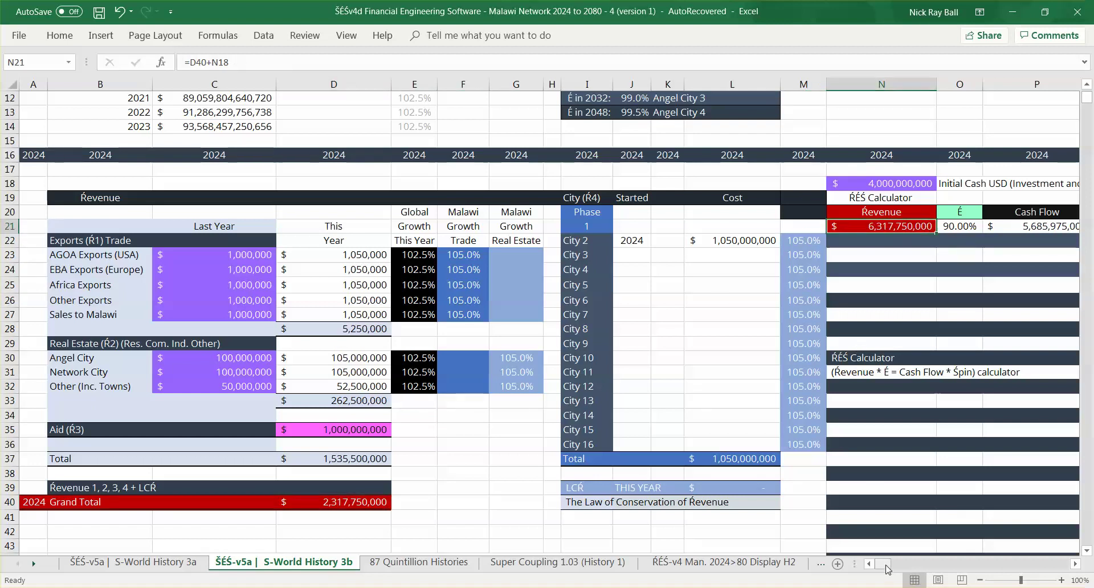
- Inspect the É, Cash Flow, Śpin and Spend By cells in row 21 of the 2024 ŔÉŚ Calculator
{"action": "left_click", "coordinate": [1075, 563]}
{"action": "left_click", "coordinate": [1075, 563]}
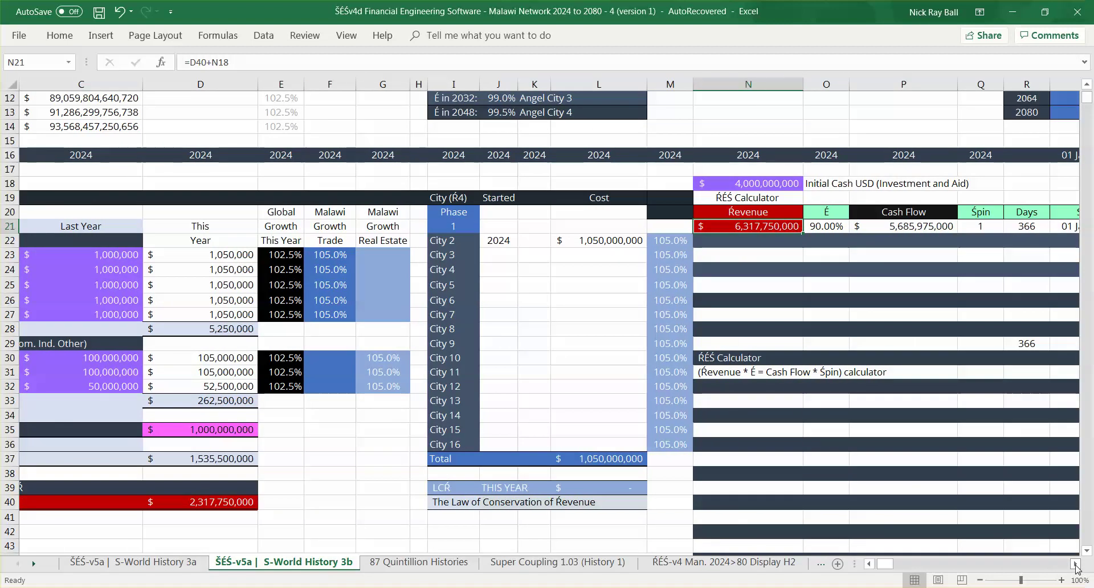
{"action": "left_click", "coordinate": [833, 226]}
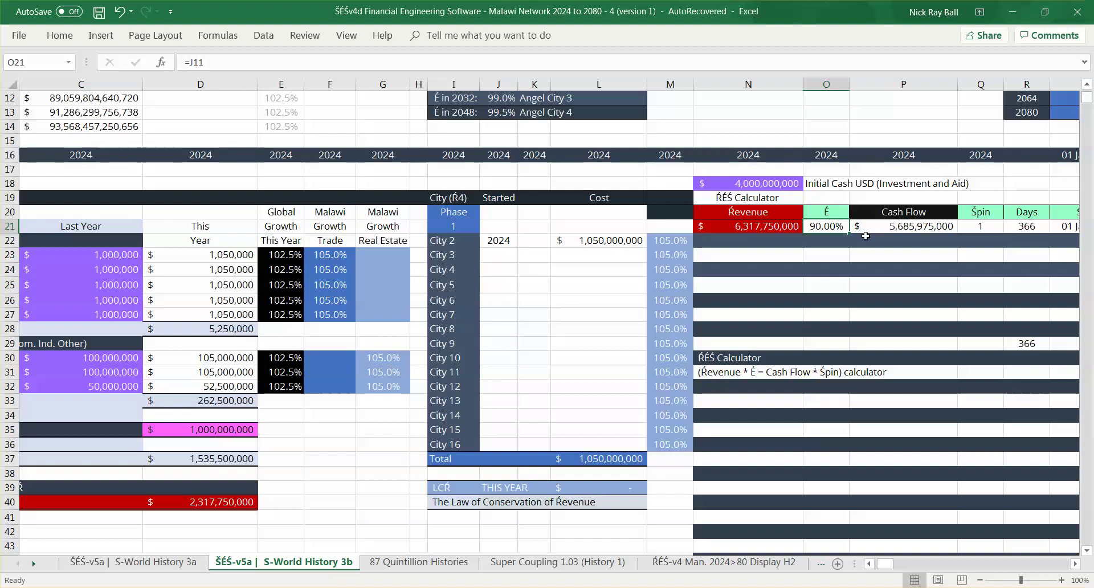
{"action": "left_click", "coordinate": [889, 229]}
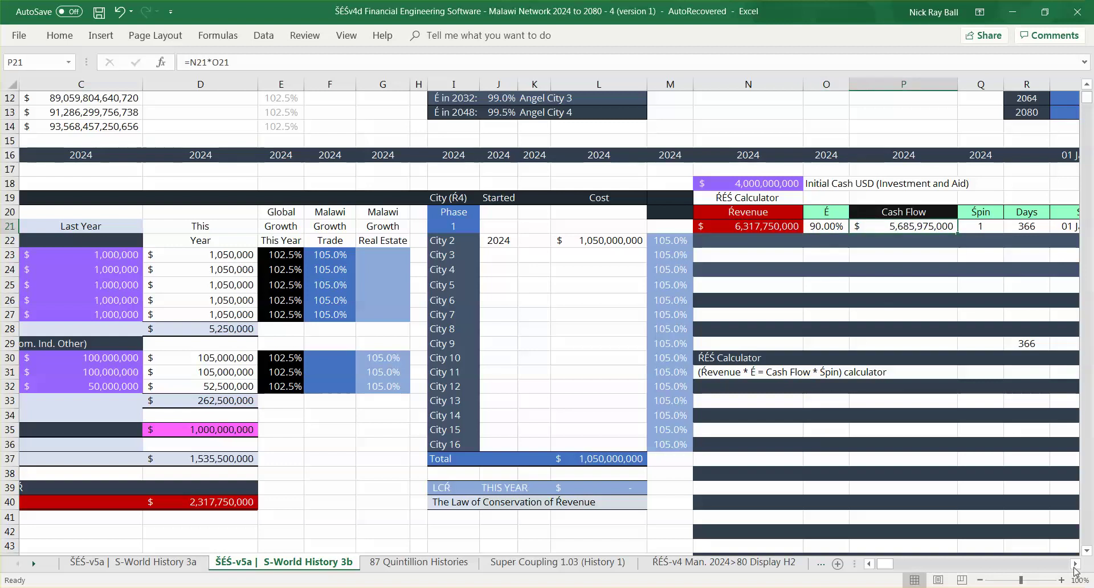
{"action": "left_click", "coordinate": [1075, 563]}
{"action": "left_click", "coordinate": [876, 228]}
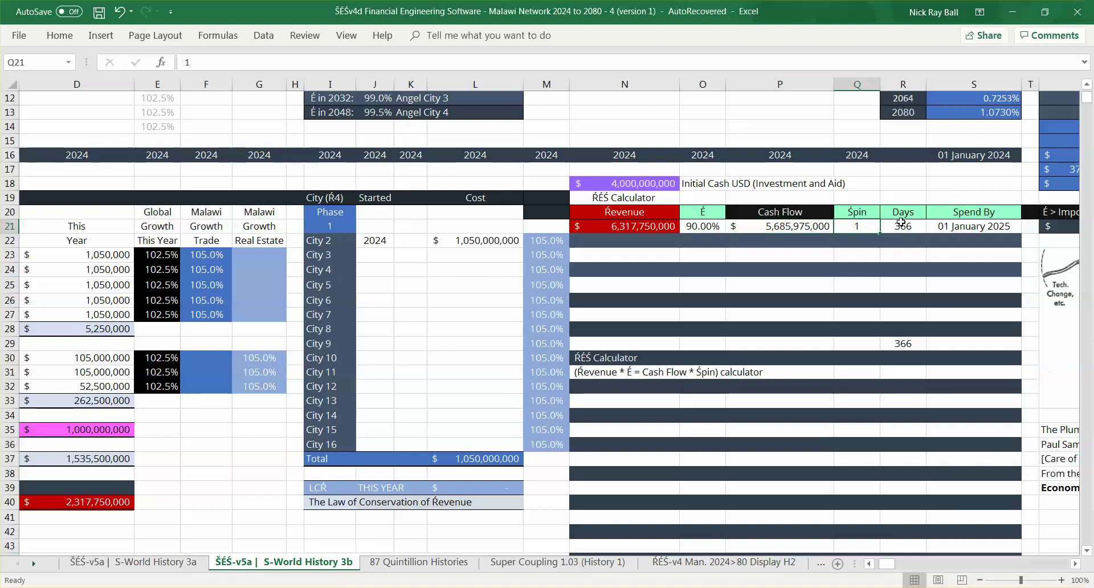
{"action": "left_click", "coordinate": [956, 226]}
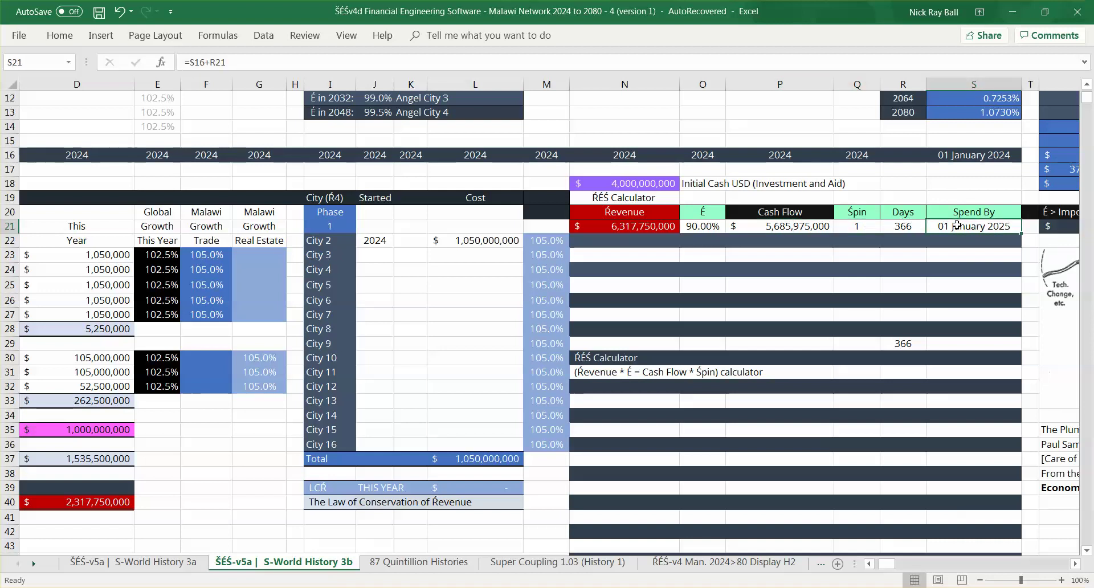
- Retrace how Ŕevenue in N21 and É in O21 produce the 2024 Cash Flow in P21
{"action": "left_click", "coordinate": [639, 226]}
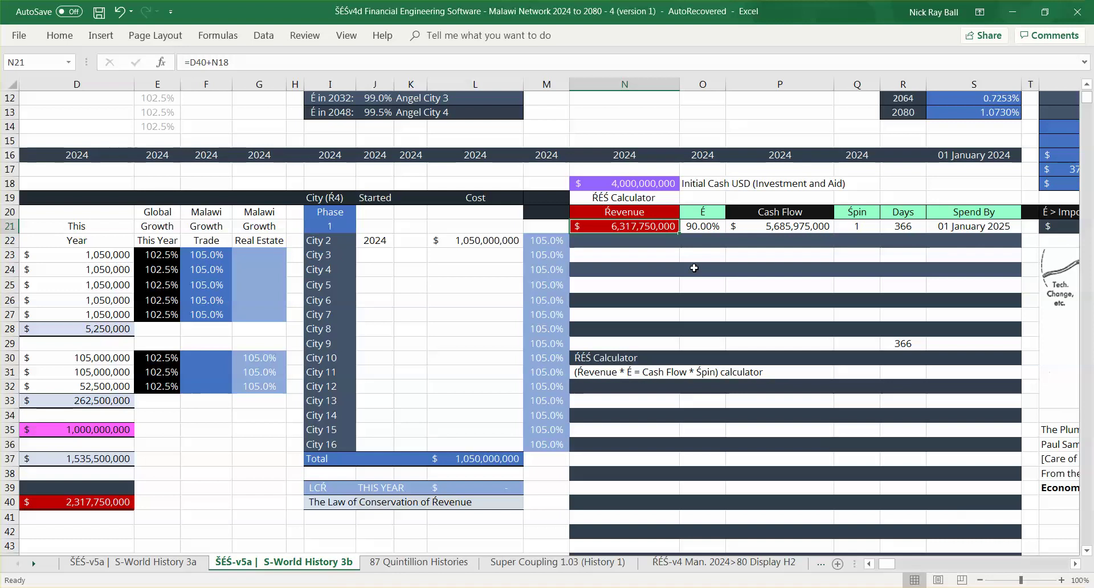
{"action": "left_click", "coordinate": [815, 228]}
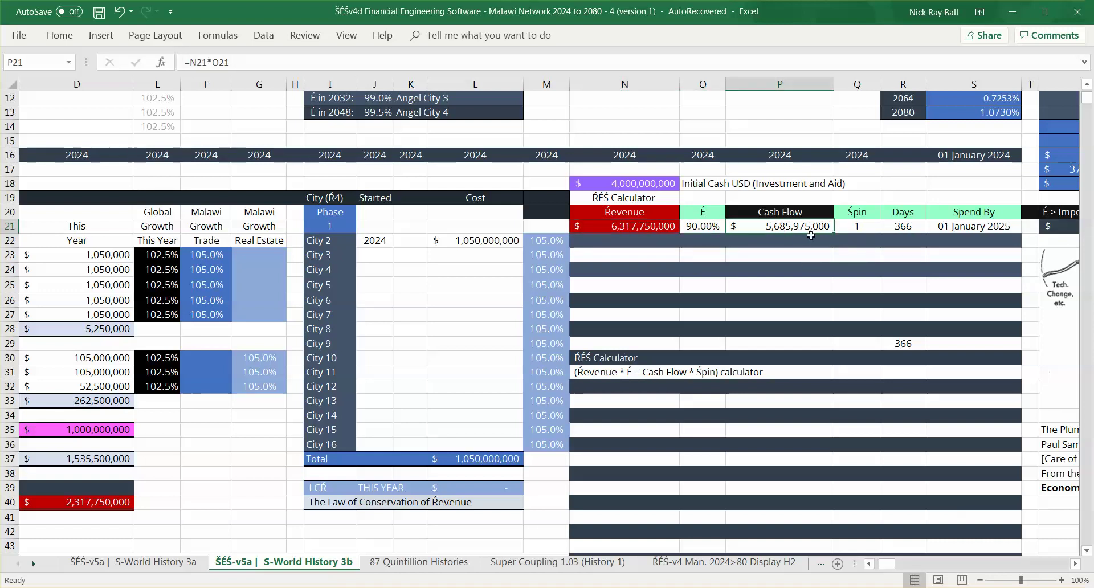
{"action": "left_click", "coordinate": [630, 231]}
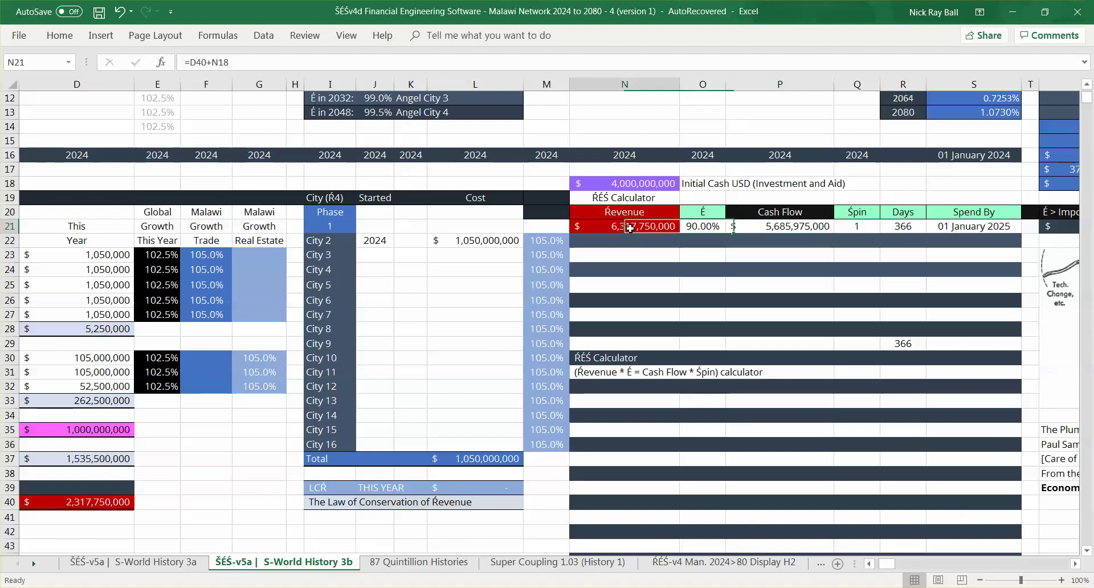
{"action": "left_click", "coordinate": [703, 223]}
{"action": "left_click", "coordinate": [785, 230]}
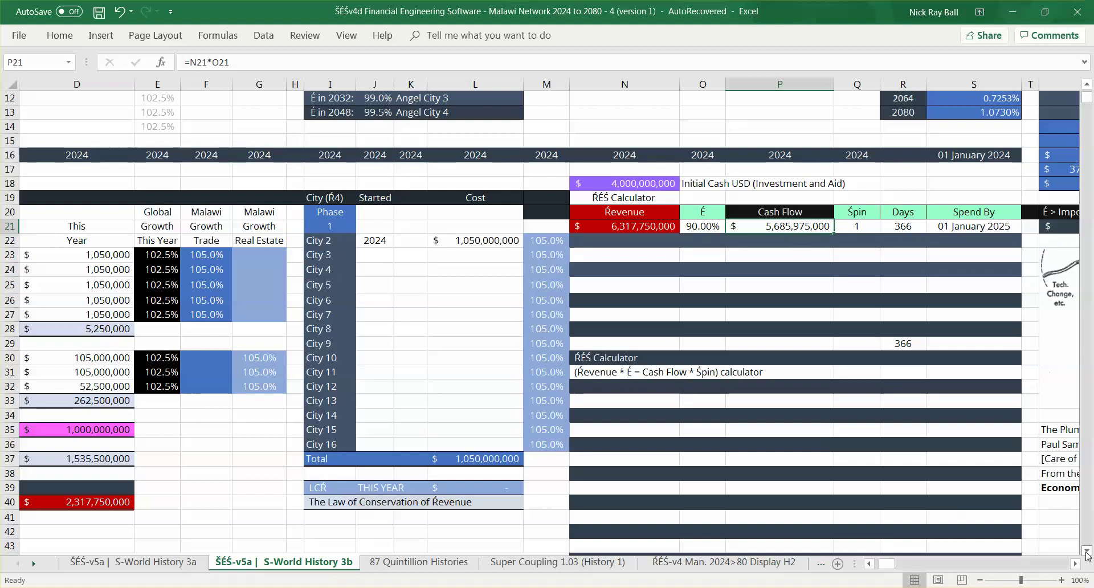
- Check the 2024 Year's Cash Flow in P54 and the Year's GDP formula in P56
{"action": "scroll", "coordinate": [1086, 555], "scroll_direction": "down", "scroll_amount": 6}
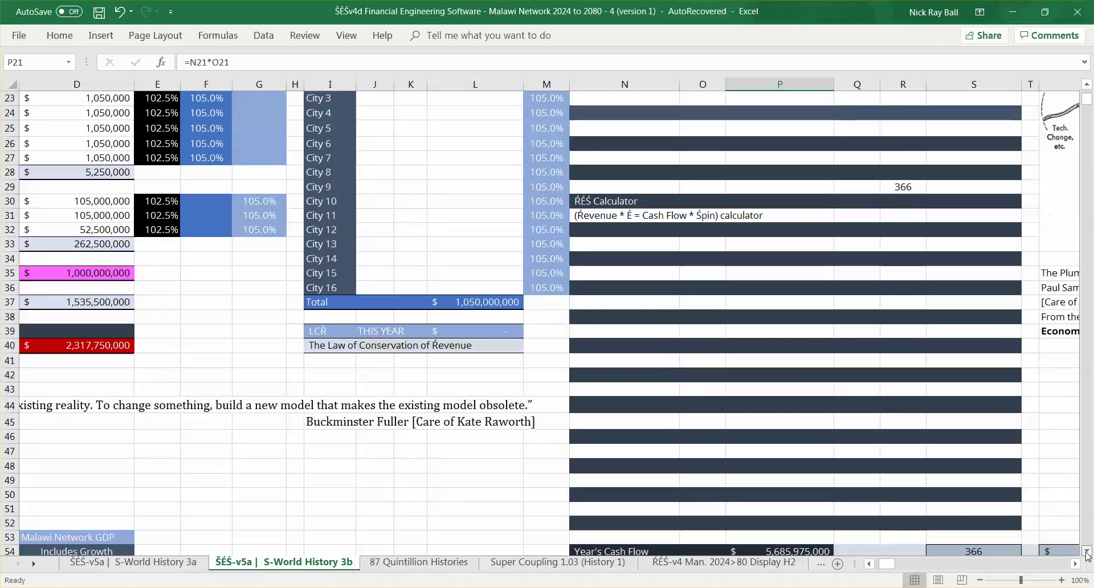
{"action": "scroll", "coordinate": [1086, 555], "scroll_direction": "down", "scroll_amount": 4}
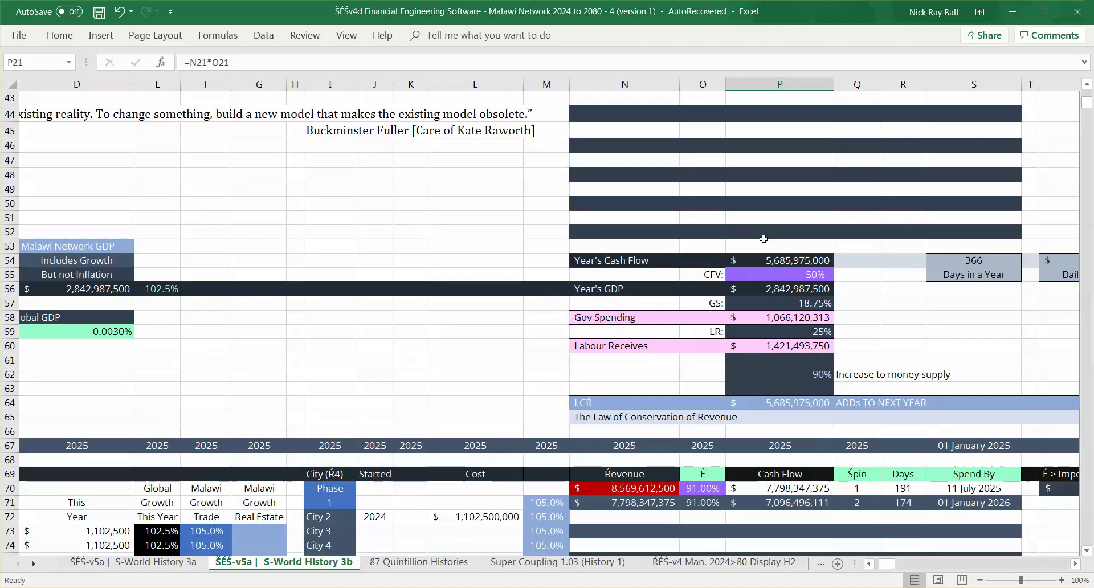
{"action": "left_click", "coordinate": [755, 261]}
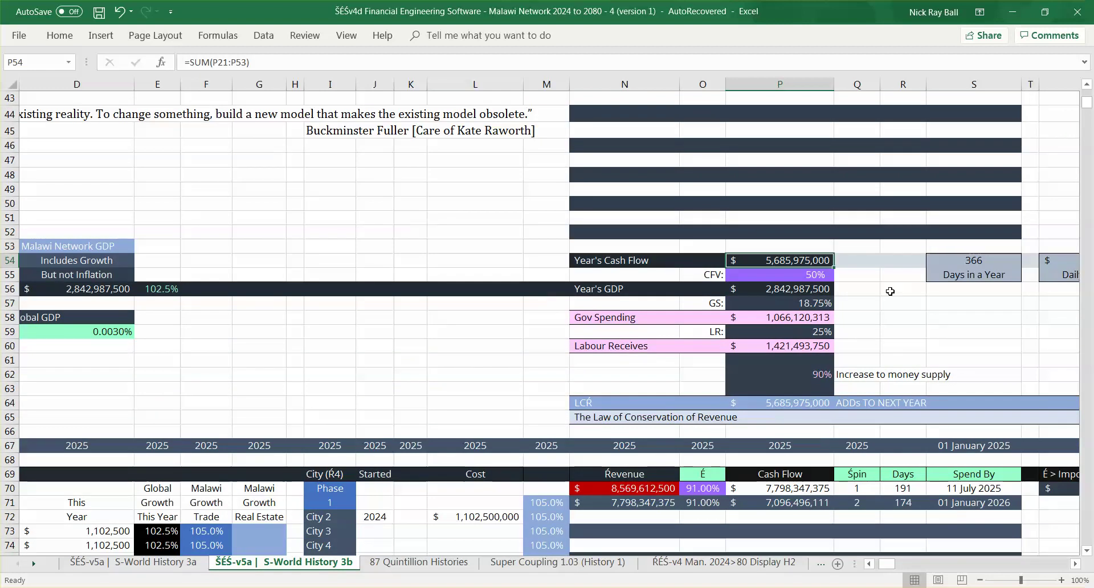
{"action": "key", "text": "Down"}
{"action": "key", "text": "Down"}
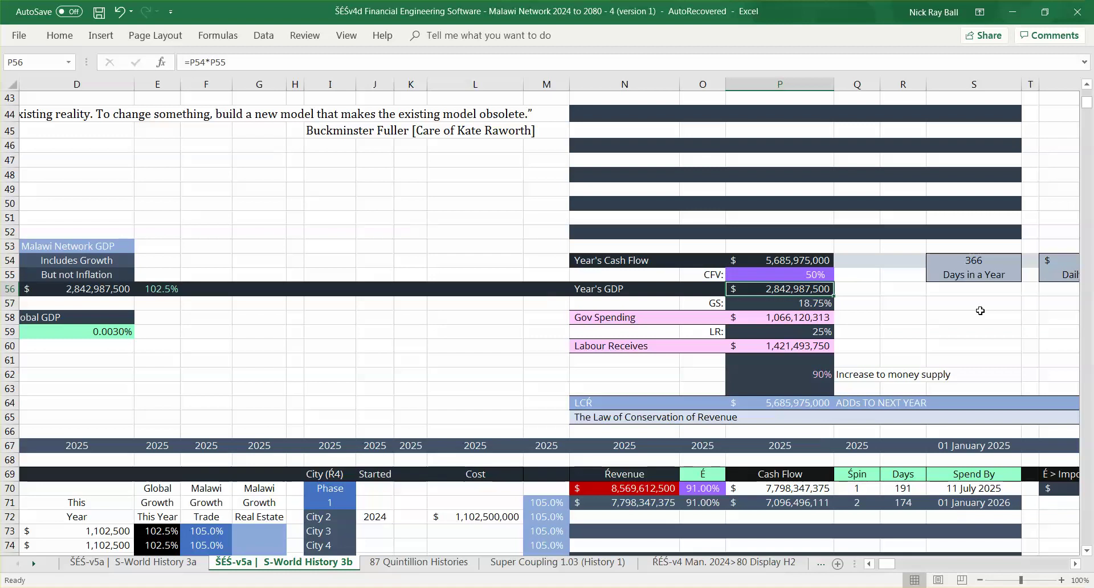
- Compare the Gov Spending formula in P58 with Year's GDP, and inspect the Labour Receives formula in P60
{"action": "left_click", "coordinate": [785, 320]}
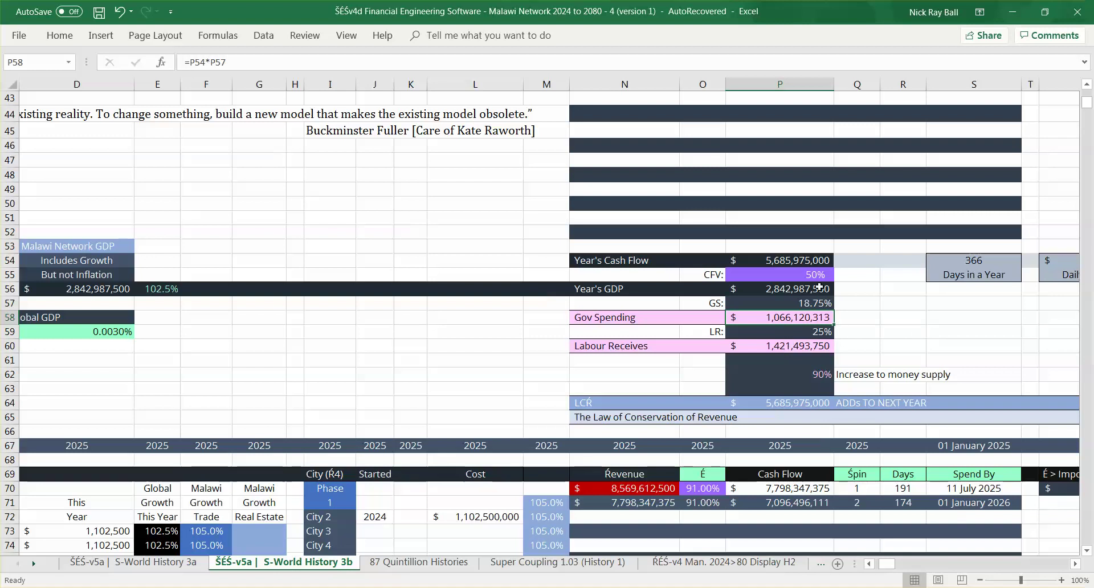
{"action": "left_click", "coordinate": [799, 292]}
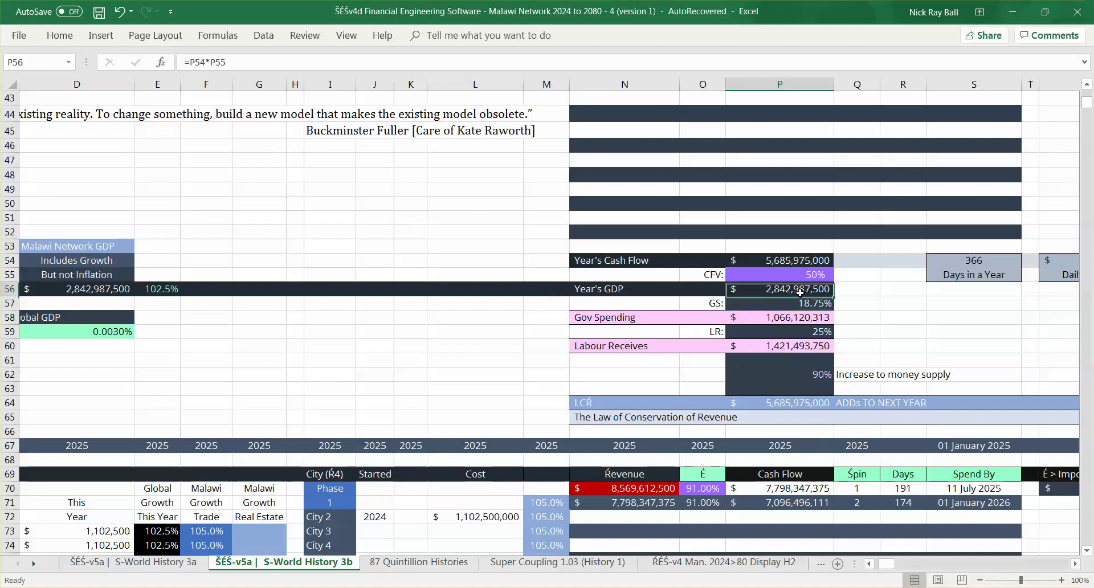
{"action": "left_click", "coordinate": [800, 319]}
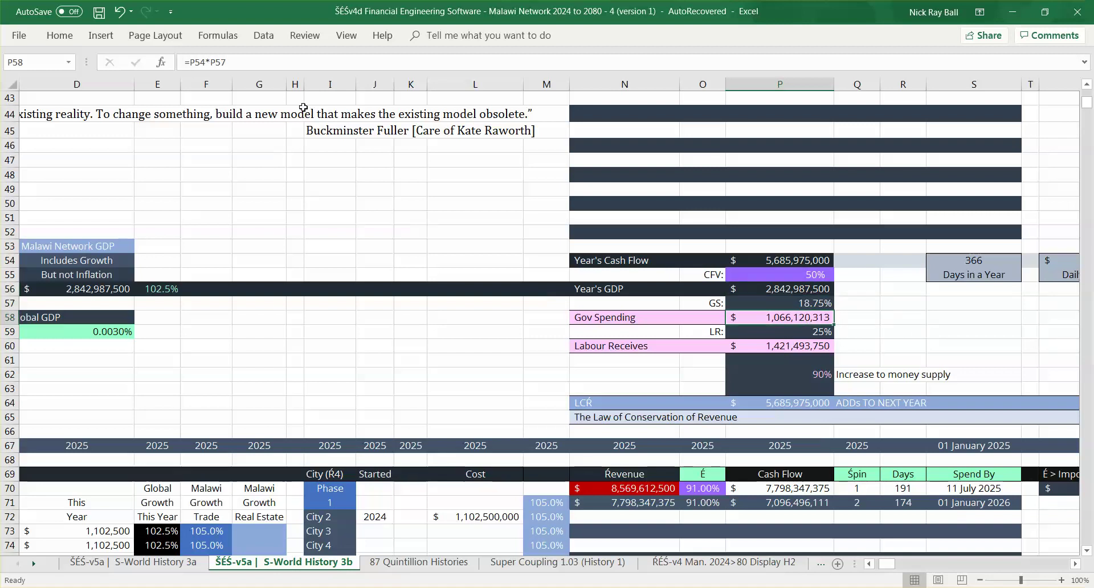
{"action": "left_click", "coordinate": [262, 66]}
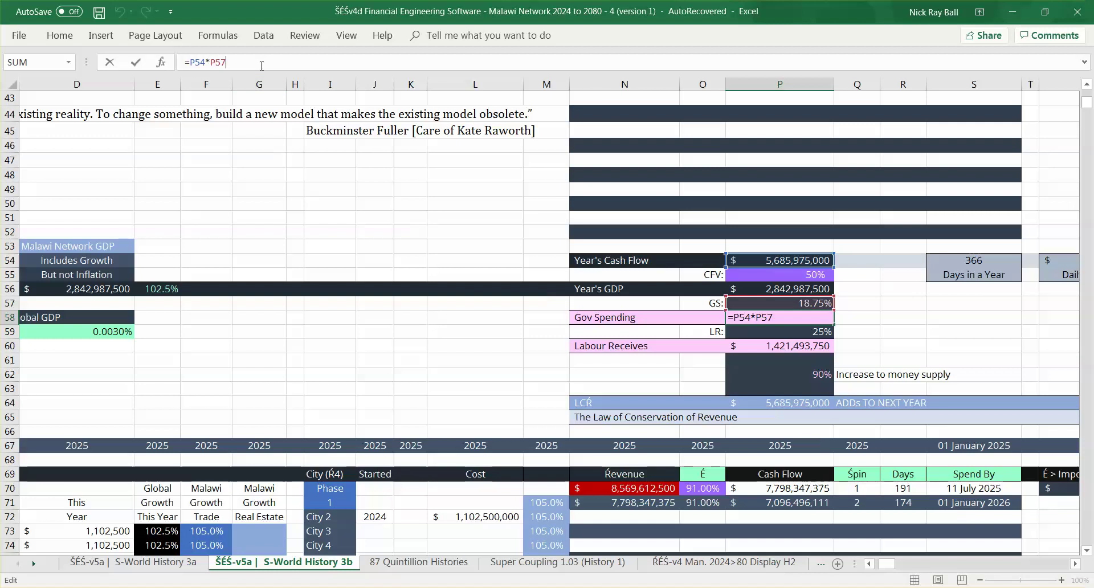
{"action": "key", "text": "Escape"}
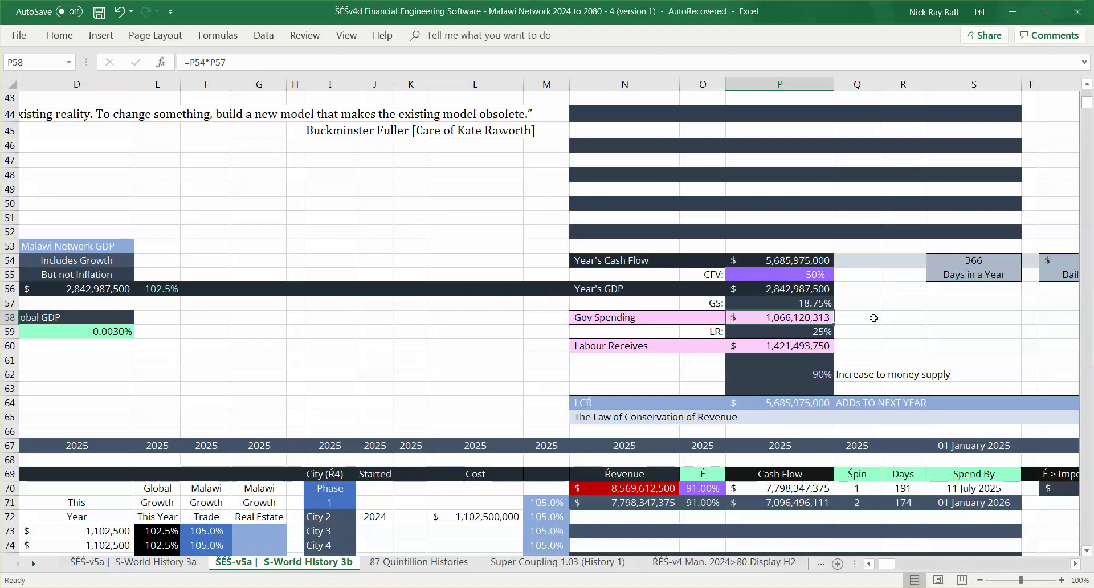
{"action": "left_click", "coordinate": [800, 342]}
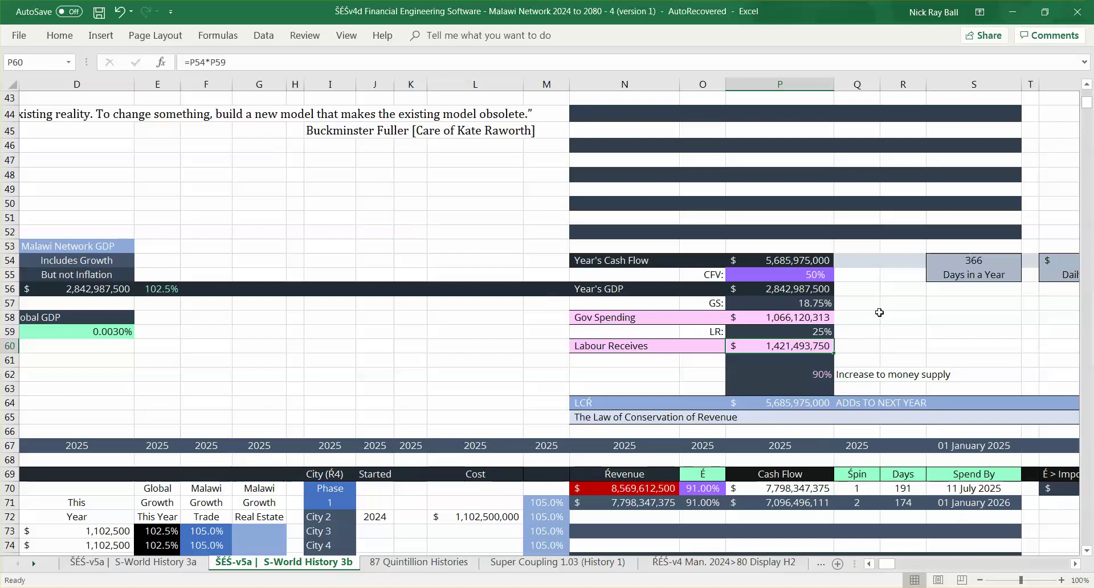
- Enter the label "Tax Symittry" in cell R58, beside the 2024 Gov Spending row
{"action": "left_click", "coordinate": [900, 317]}
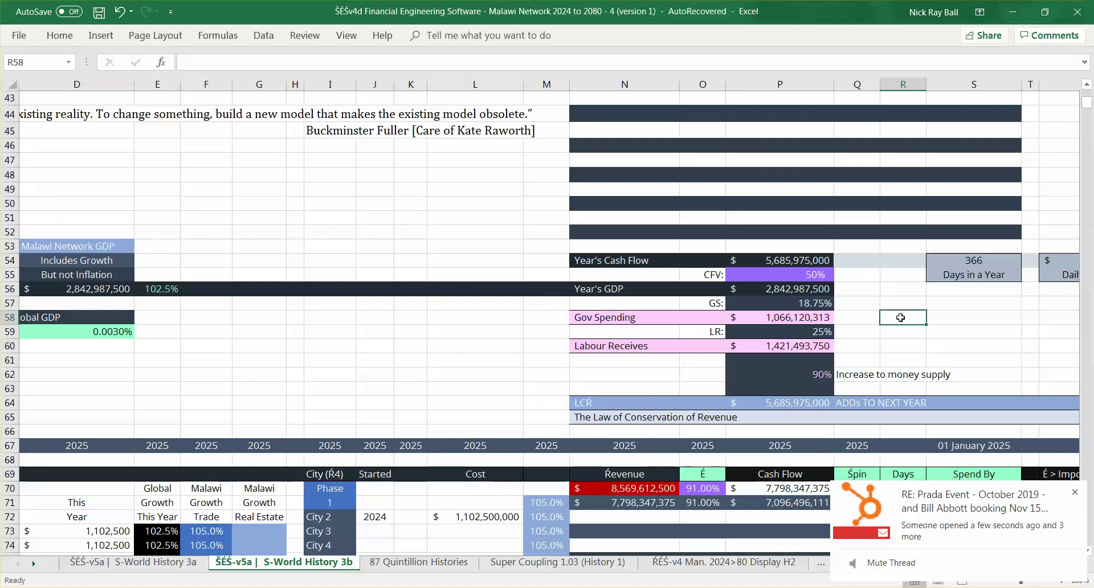
{"action": "type", "text": "Tax Symittry"}
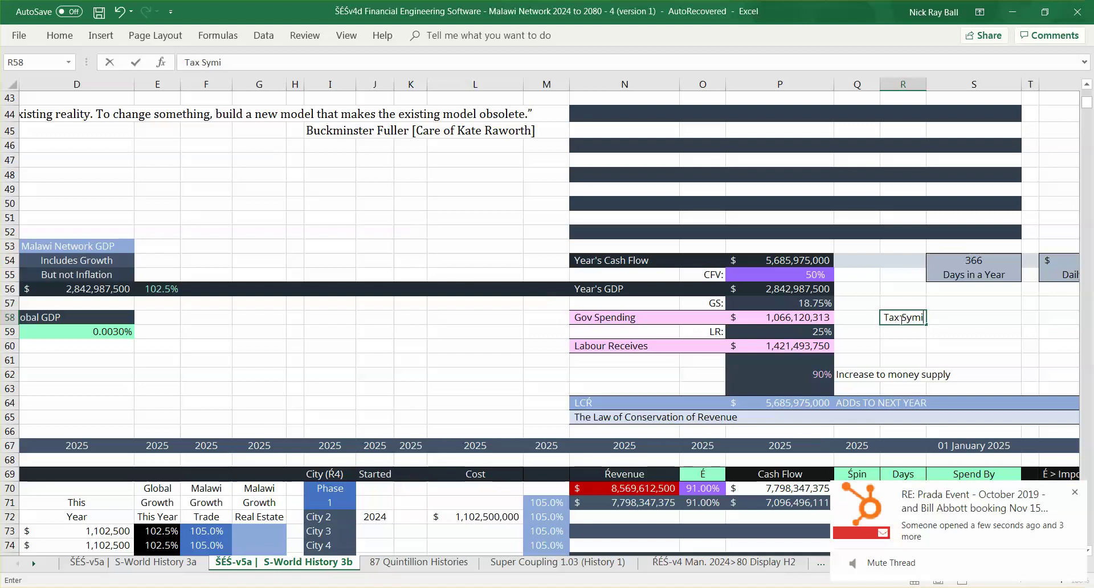
{"action": "left_click", "coordinate": [953, 328]}
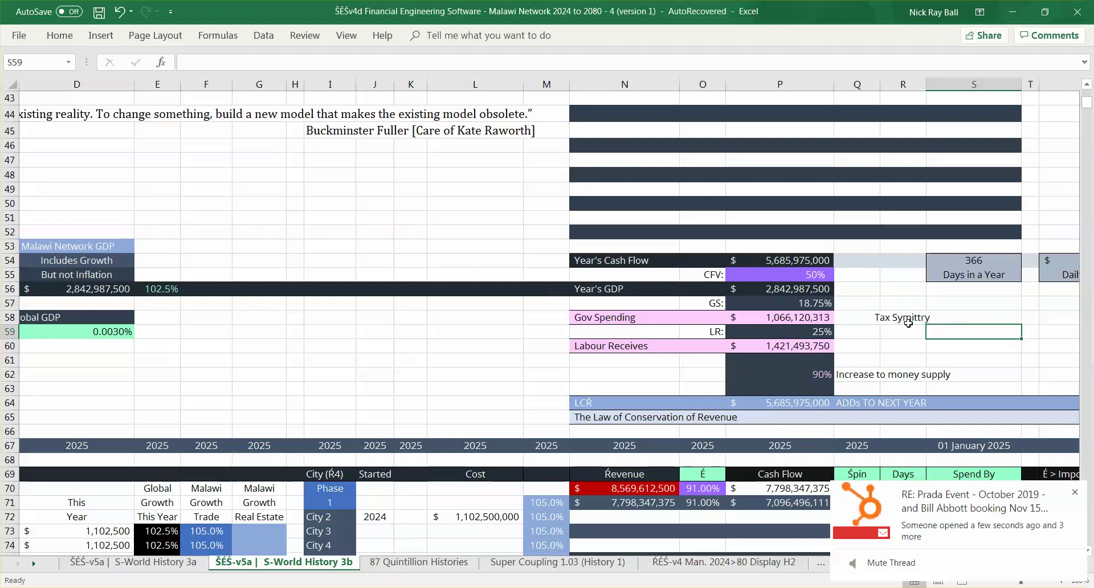
- Spell-check the label in cell R58 and correct "Symittry" to "Symmetry"
{"action": "left_click", "coordinate": [895, 317]}
{"action": "left_click", "coordinate": [305, 35]}
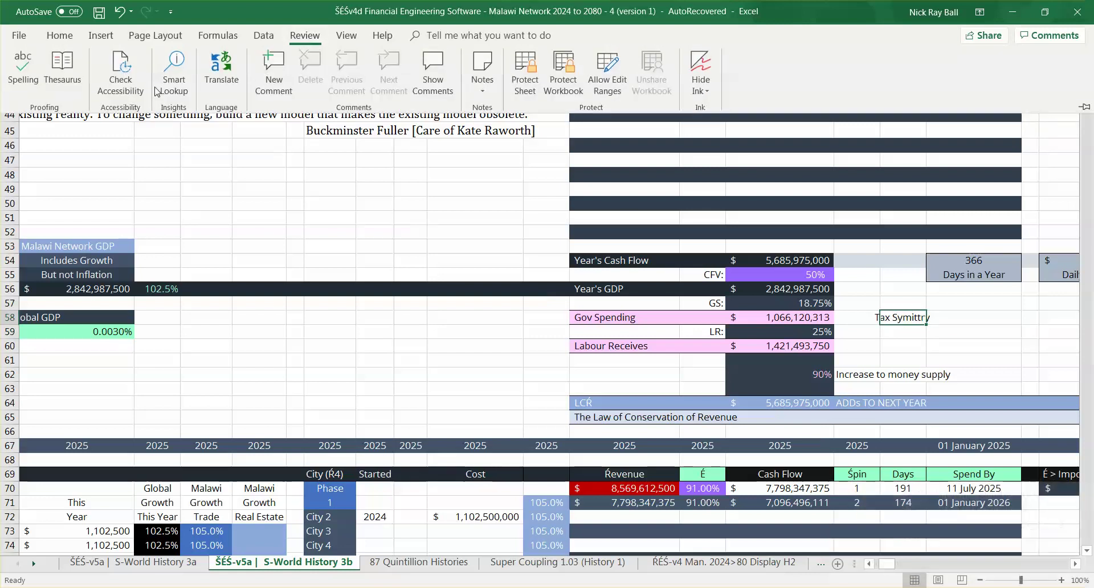
{"action": "left_click", "coordinate": [23, 69]}
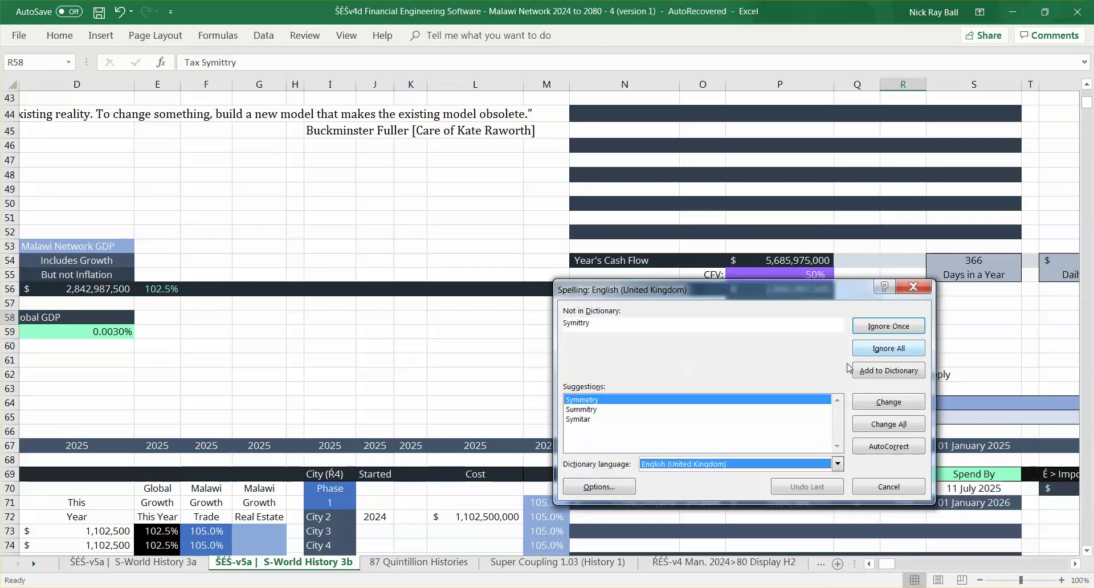
{"action": "key", "text": "Return"}
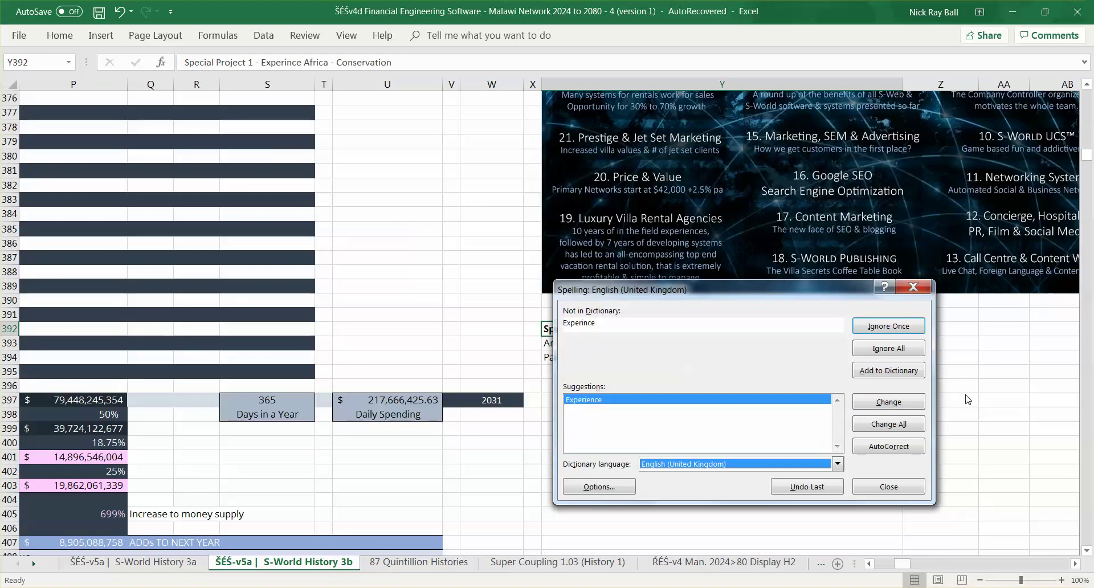
- Correct "Experince" to "Experience" in Y392 and "Caputalism" to "Capitalism" in Y393, then end the spelling check
{"action": "left_click", "coordinate": [896, 407]}
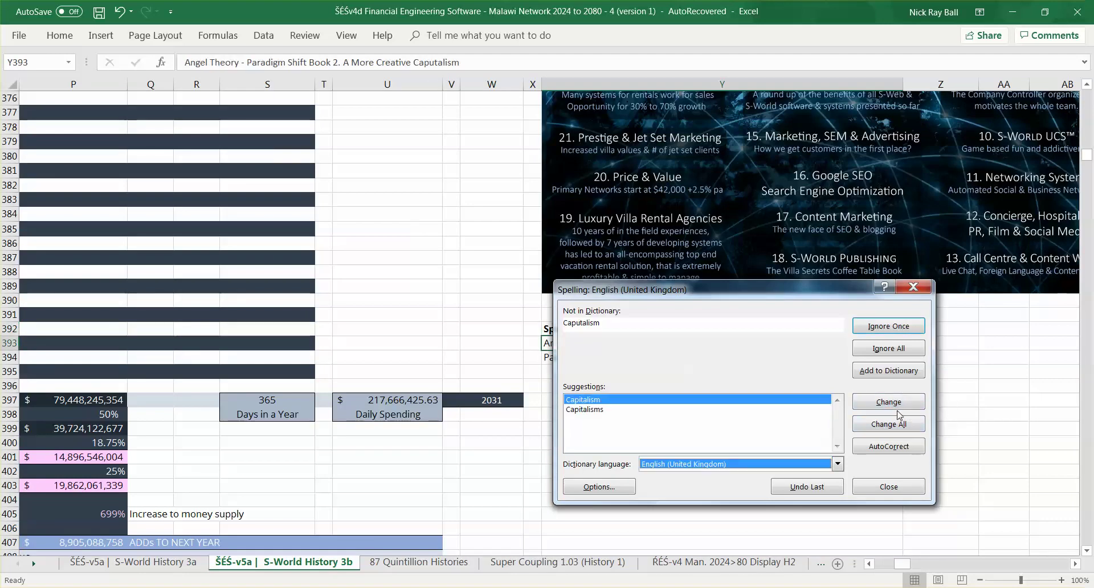
{"action": "key", "text": "Return"}
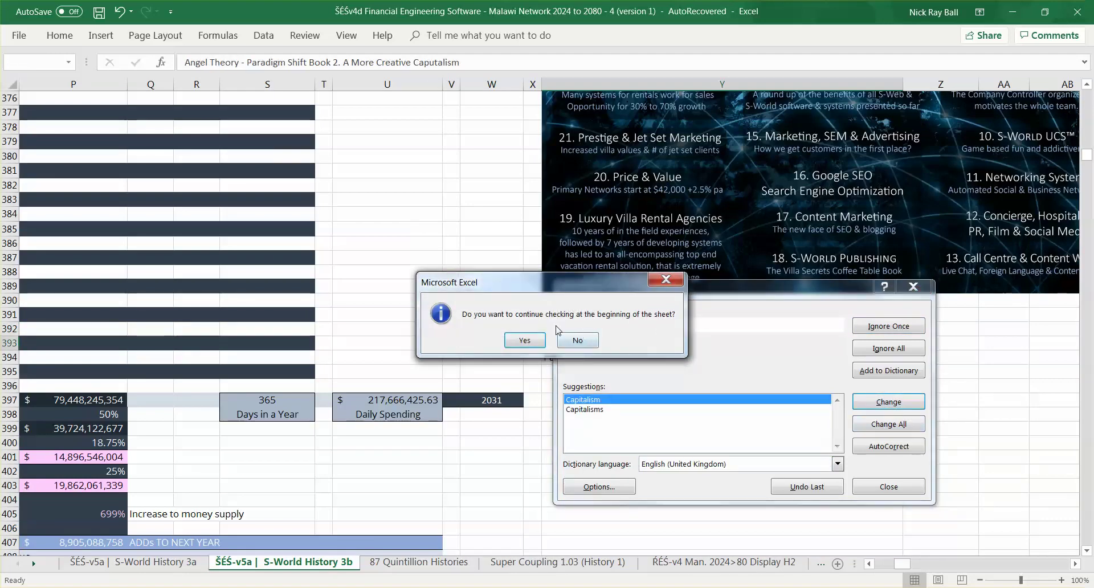
{"action": "left_click", "coordinate": [527, 340]}
{"action": "left_click", "coordinate": [551, 341]}
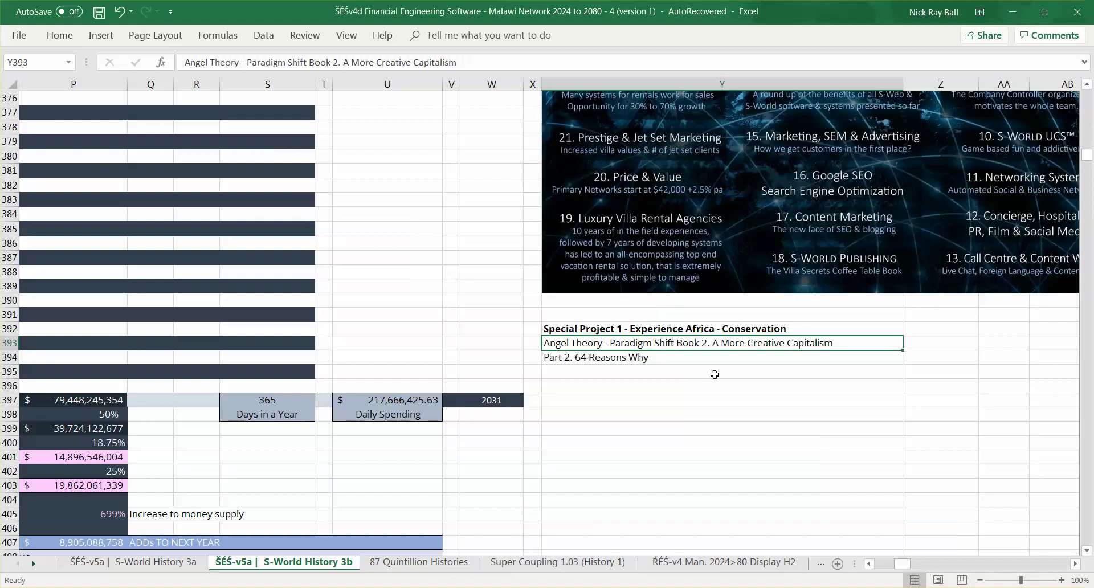
- Return to the 2024 summary block and inspect the LCŔ formula in P64
{"action": "left_click_drag", "start_coordinate": [903, 564], "coordinate": [883, 564]}
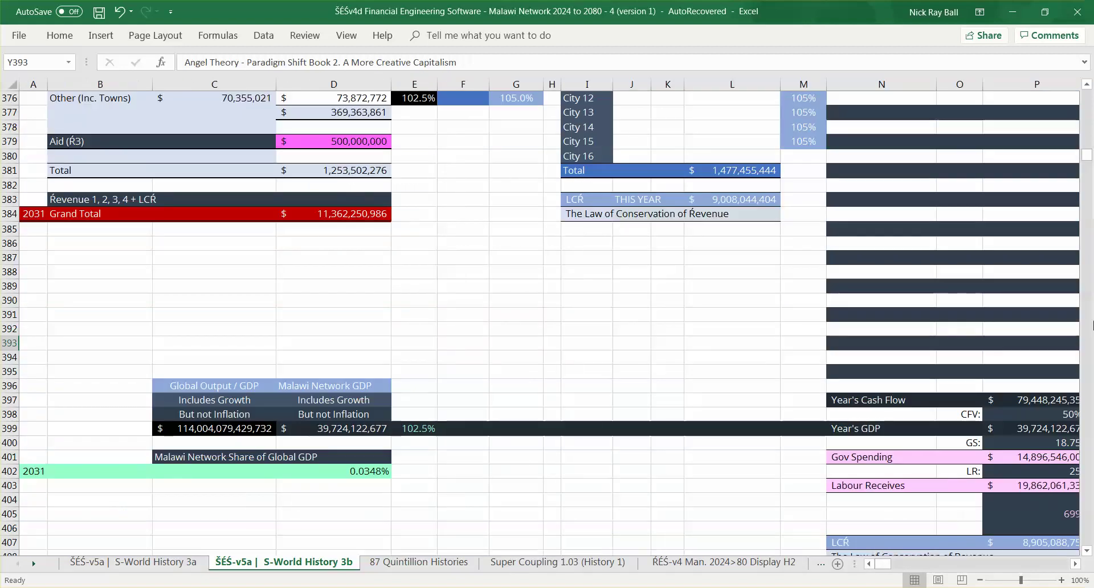
{"action": "left_click_drag", "start_coordinate": [1088, 155], "coordinate": [1088, 96]}
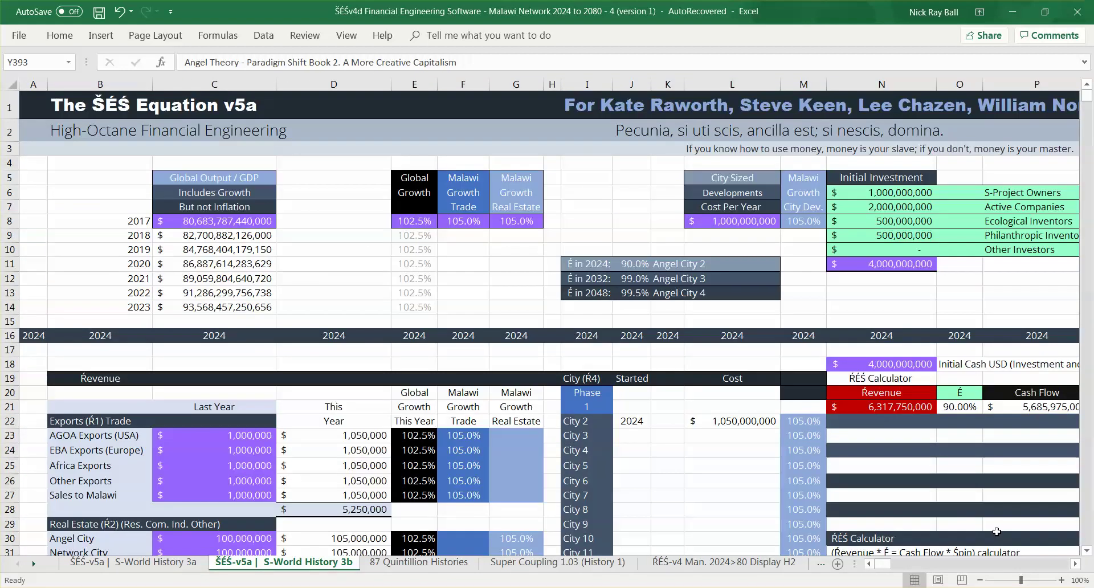
{"action": "left_click", "coordinate": [1087, 551]}
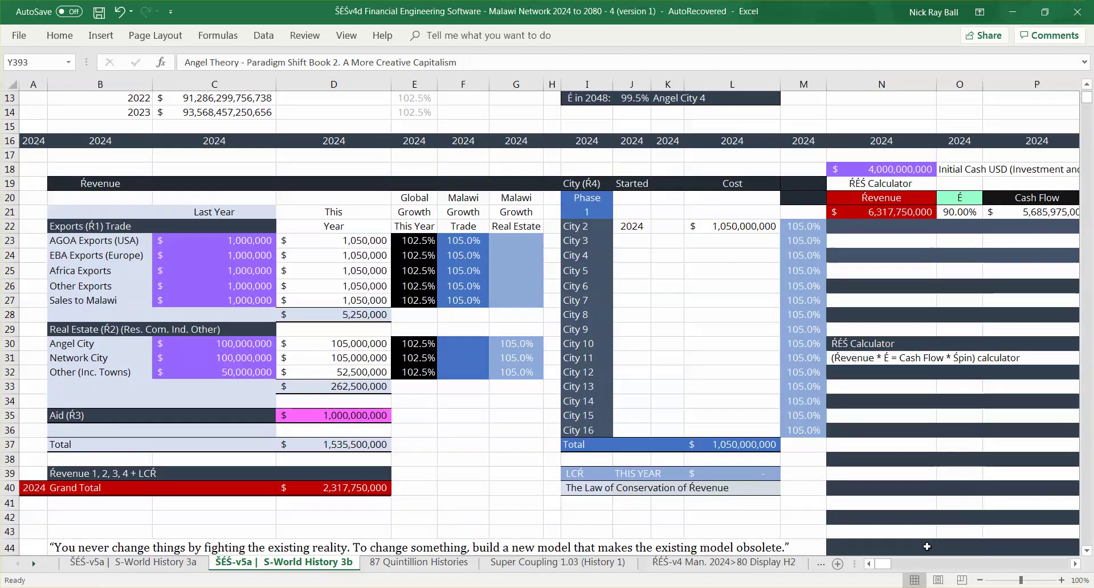
{"action": "left_click_drag", "start_coordinate": [883, 564], "coordinate": [890, 564]}
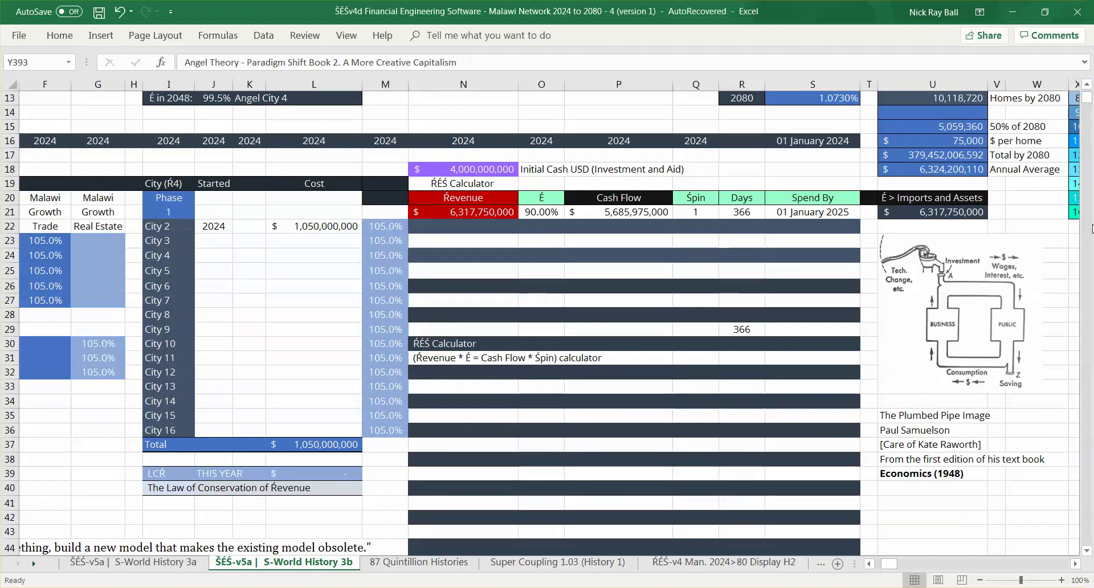
{"action": "left_click_drag", "start_coordinate": [1089, 98], "coordinate": [1088, 105]}
{"action": "scroll", "coordinate": [554, 277], "scroll_direction": "down", "scroll_amount": 9}
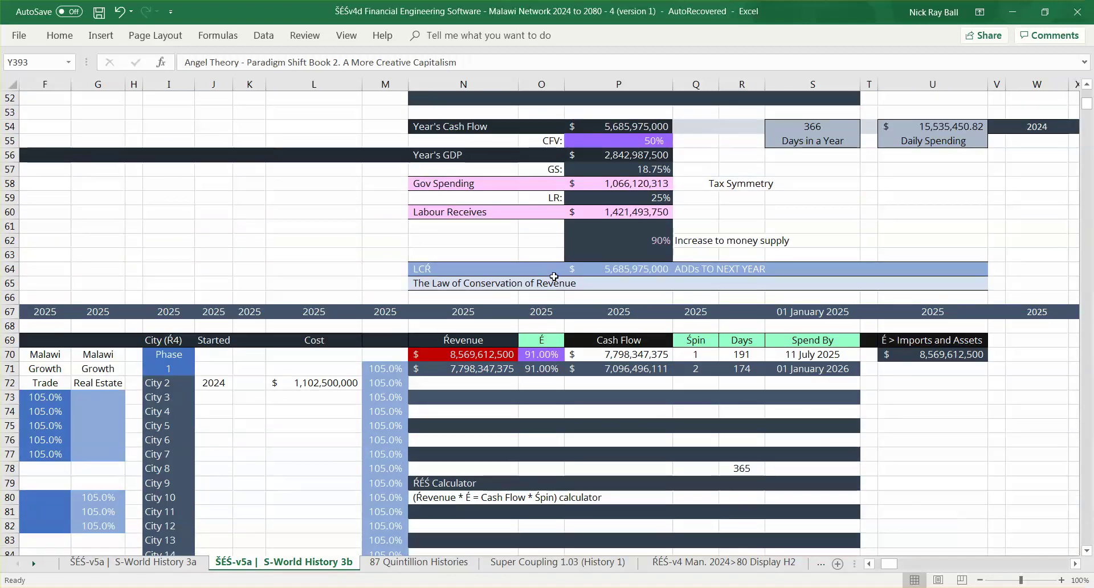
{"action": "left_click", "coordinate": [638, 267]}
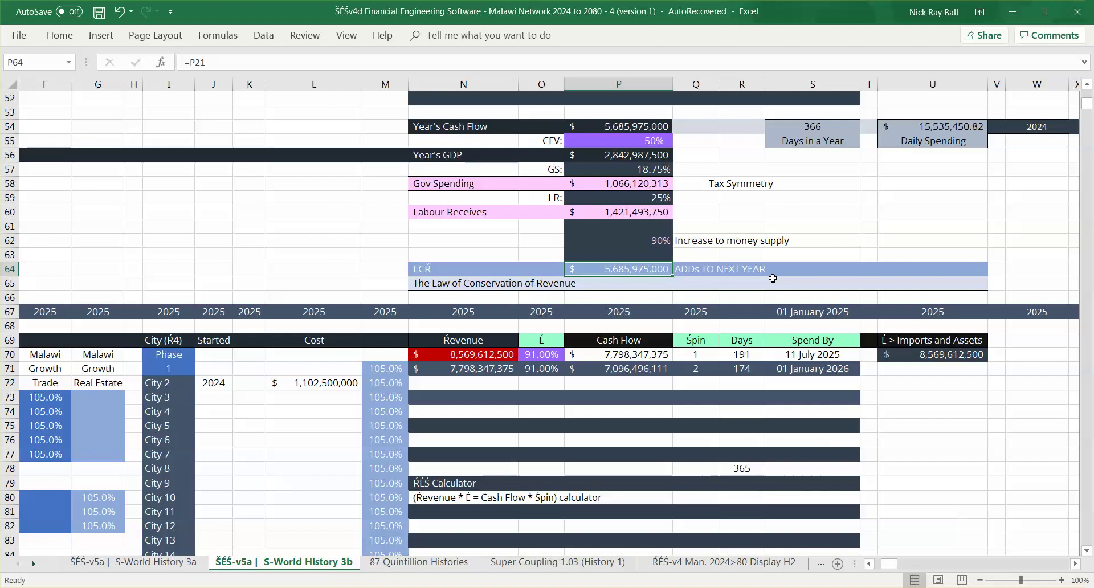
- Go to the 2025 revenue section and inspect the Ŕevenue formula in N70
{"action": "key", "text": "Down"}
{"action": "key", "text": "Down"}
{"action": "key", "text": "Down"}
{"action": "key", "text": "Down"}
{"action": "key", "text": "Down"}
{"action": "key", "text": "Down"}
{"action": "key", "text": "Down"}
{"action": "key", "text": "Down"}
{"action": "key", "text": "Down"}
{"action": "key", "text": "Down"}
{"action": "key", "text": "Down"}
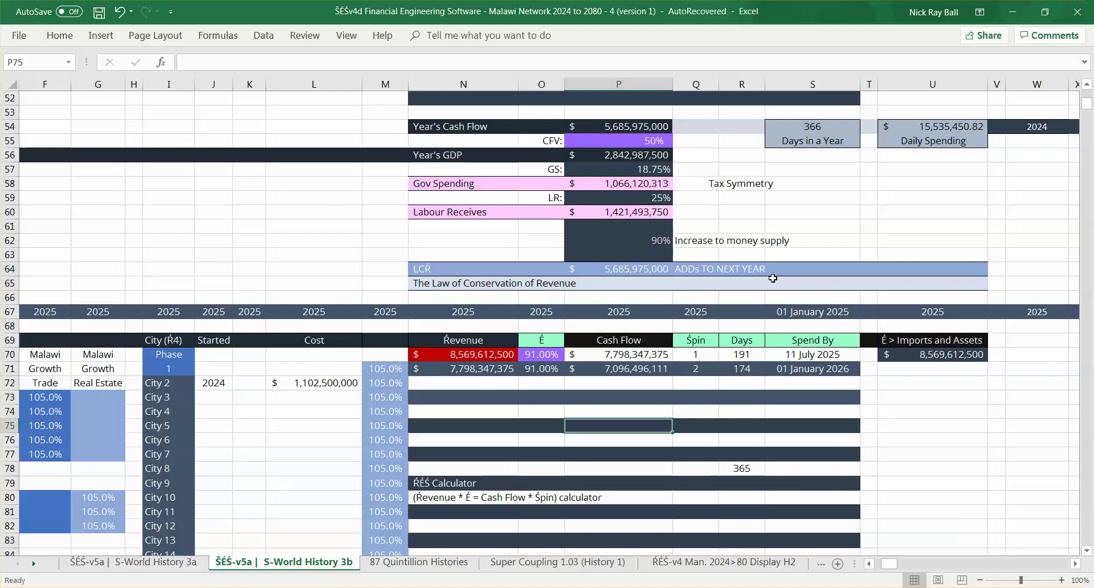
{"action": "key", "text": "Left"}
{"action": "key", "text": "Left"}
{"action": "key", "text": "Left"}
{"action": "key", "text": "Left"}
{"action": "key", "text": "Left"}
{"action": "key", "text": "Left"}
{"action": "key", "text": "Left"}
{"action": "key", "text": "Left"}
{"action": "key", "text": "Left"}
{"action": "key", "text": "Left"}
{"action": "key", "text": "Left"}
{"action": "key", "text": "Left"}
{"action": "key", "text": "Left"}
{"action": "key", "text": "Left"}
{"action": "key", "text": "Left"}
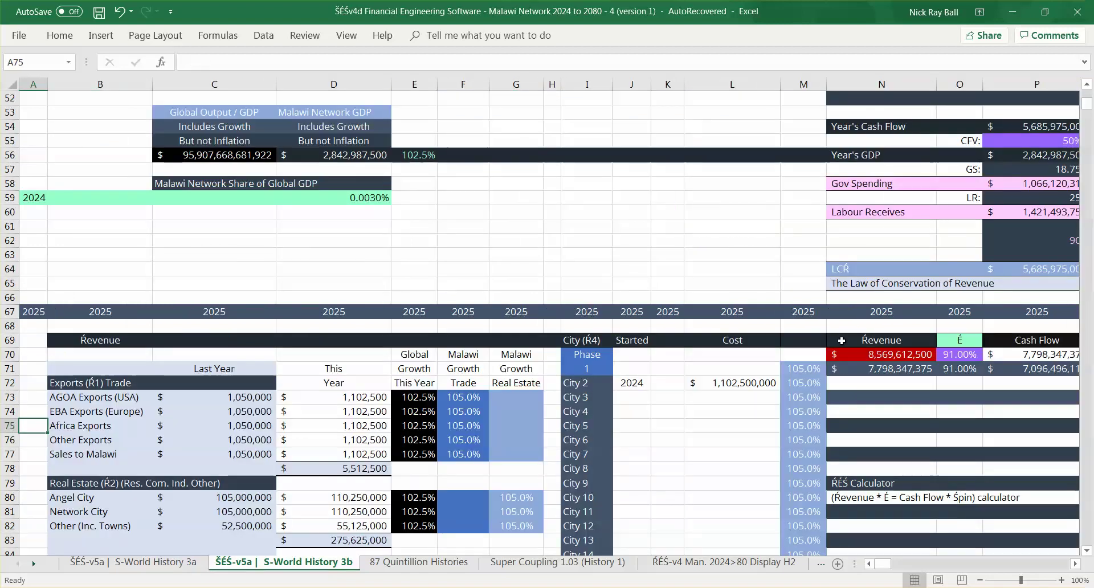
{"action": "left_click", "coordinate": [873, 361]}
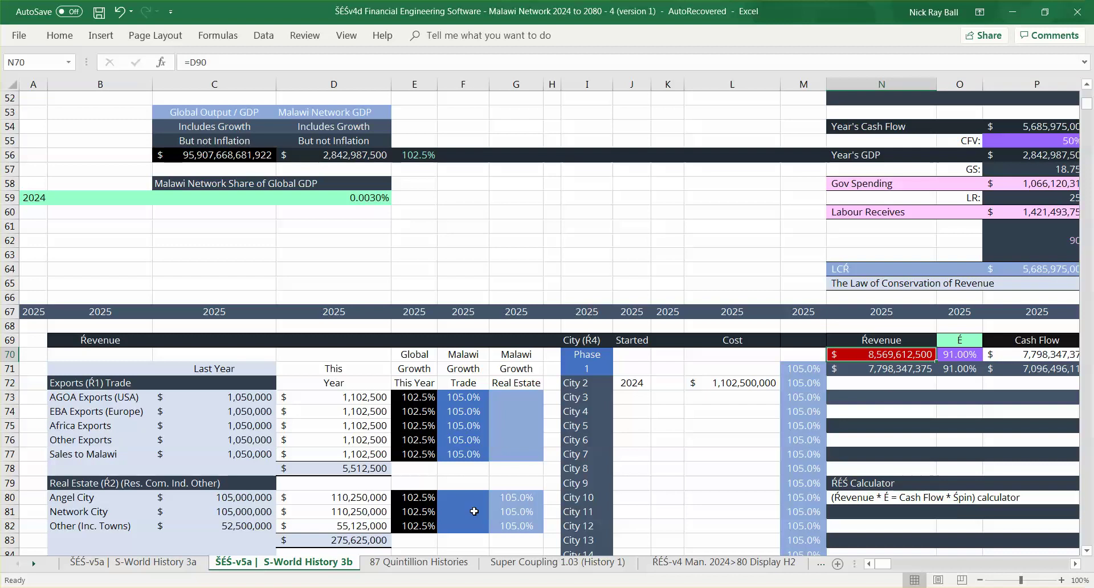
- Inspect the 2025 Exports and Real Estate subtotals in D78 and D83, and the City 2 cost formula in L72
{"action": "left_click", "coordinate": [360, 470]}
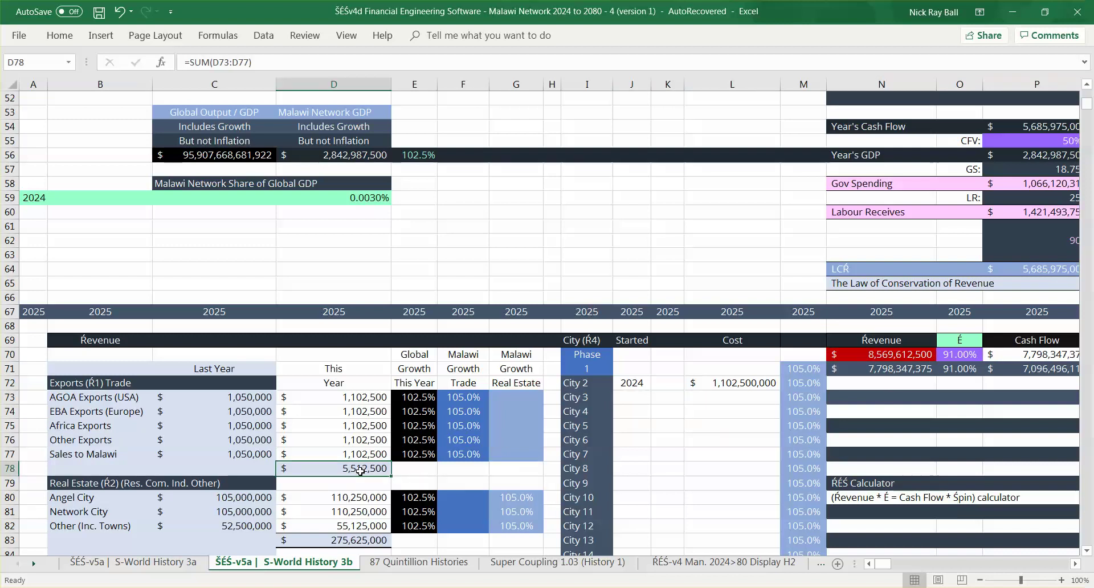
{"action": "key", "text": "Down"}
{"action": "key", "text": "Down"}
{"action": "key", "text": "Down"}
{"action": "key", "text": "Down"}
{"action": "key", "text": "Down"}
{"action": "key", "text": "Down"}
{"action": "key", "text": "Down"}
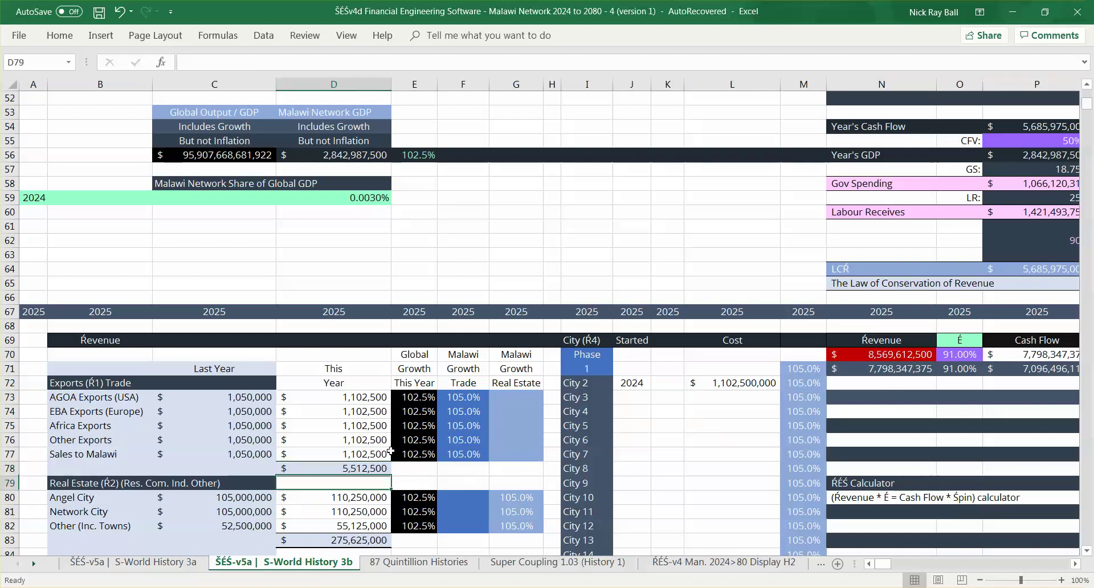
{"action": "key", "text": "Up"}
{"action": "key", "text": "Up"}
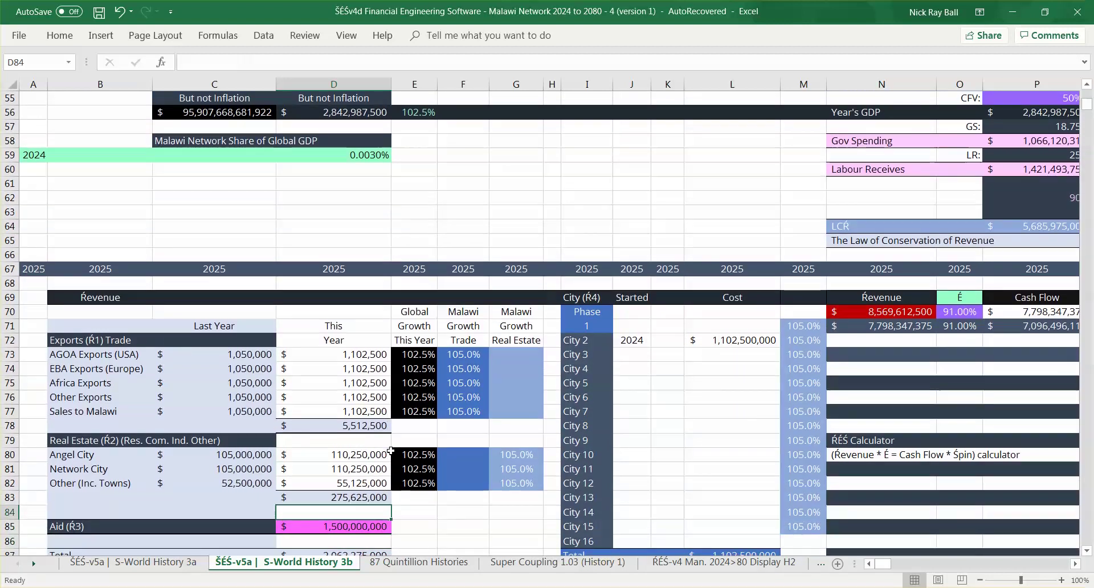
{"action": "key", "text": "Down"}
{"action": "key", "text": "Down"}
{"action": "key", "text": "Up"}
{"action": "key", "text": "Up"}
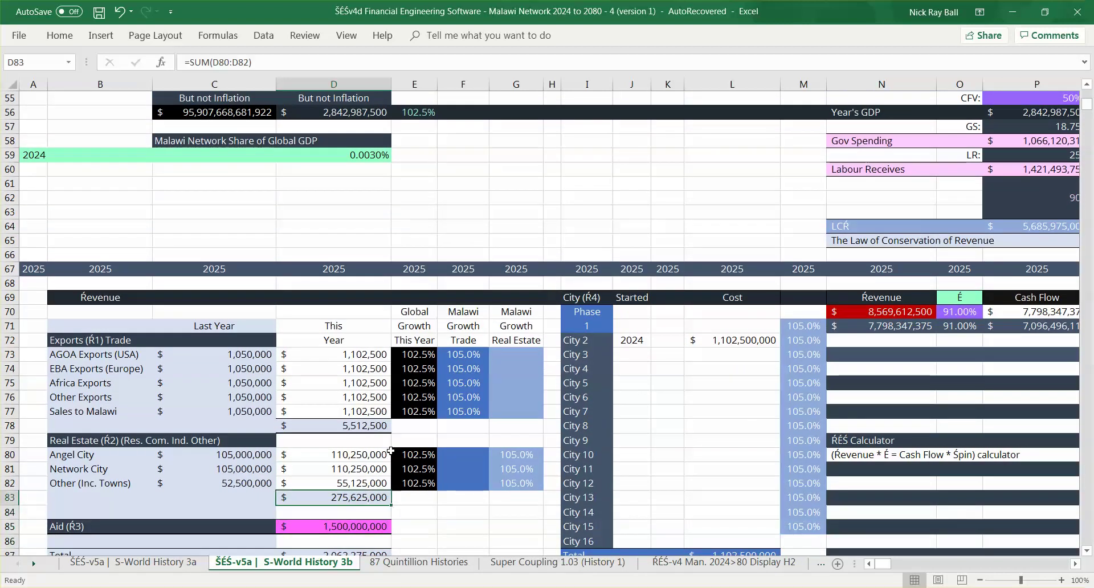
{"action": "left_click", "coordinate": [716, 343]}
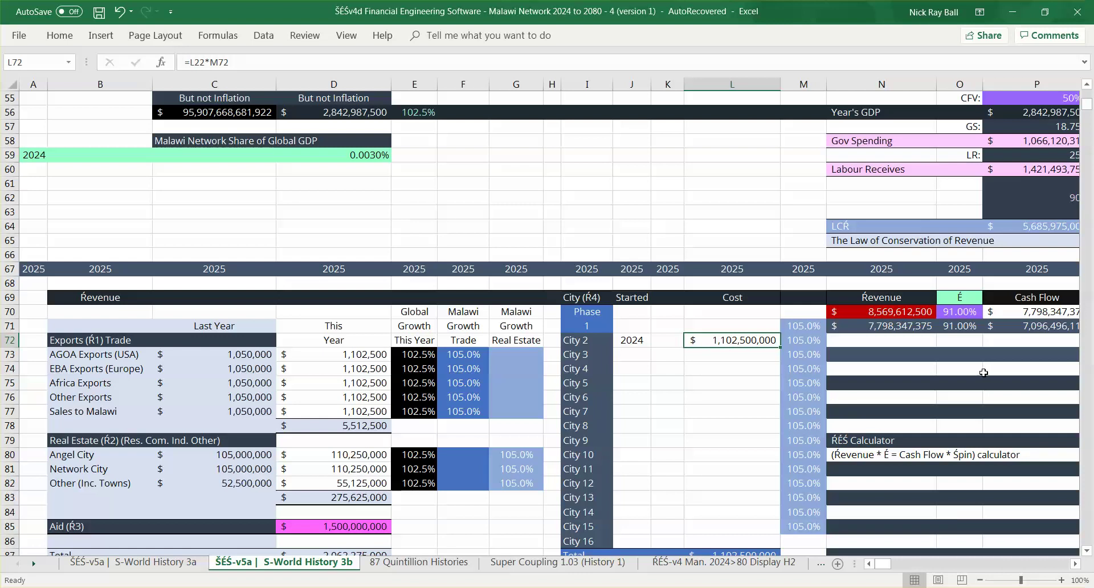
- Examine the 2025 É in O71 and compare the Cash Flow of the two spins in P70 and P71
{"action": "left_click", "coordinate": [946, 327]}
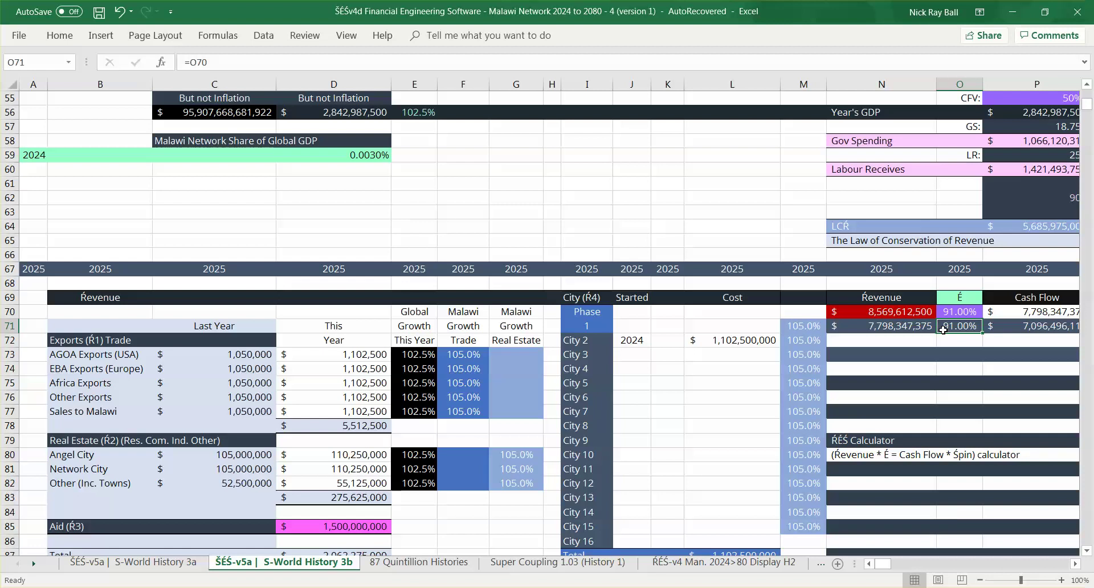
{"action": "scroll", "coordinate": [943, 330], "scroll_direction": "right", "scroll_amount": 3}
{"action": "left_click", "coordinate": [942, 330]}
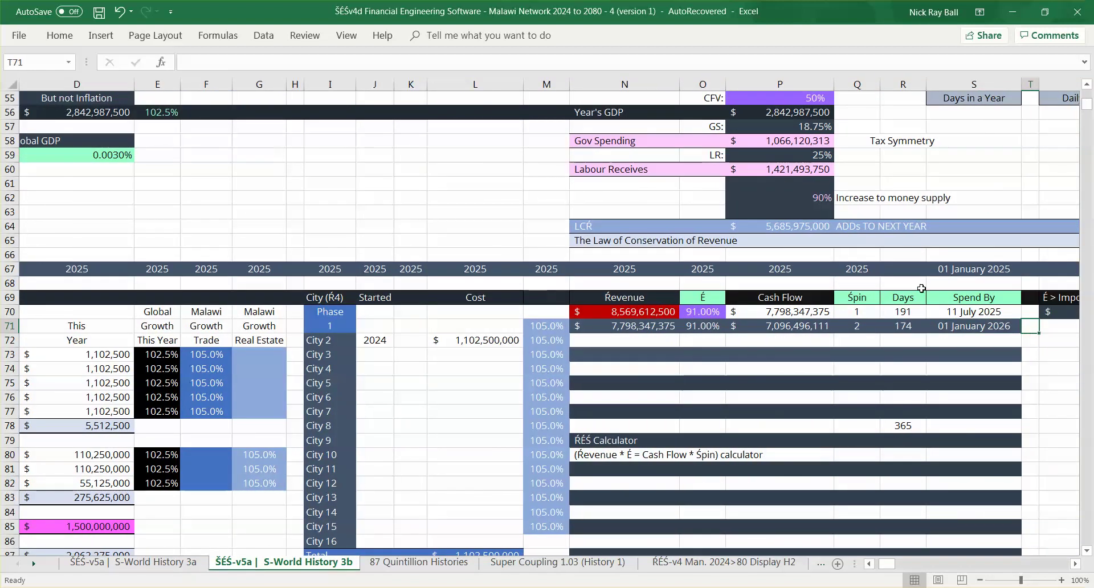
{"action": "left_click", "coordinate": [772, 314]}
{"action": "left_click", "coordinate": [776, 329]}
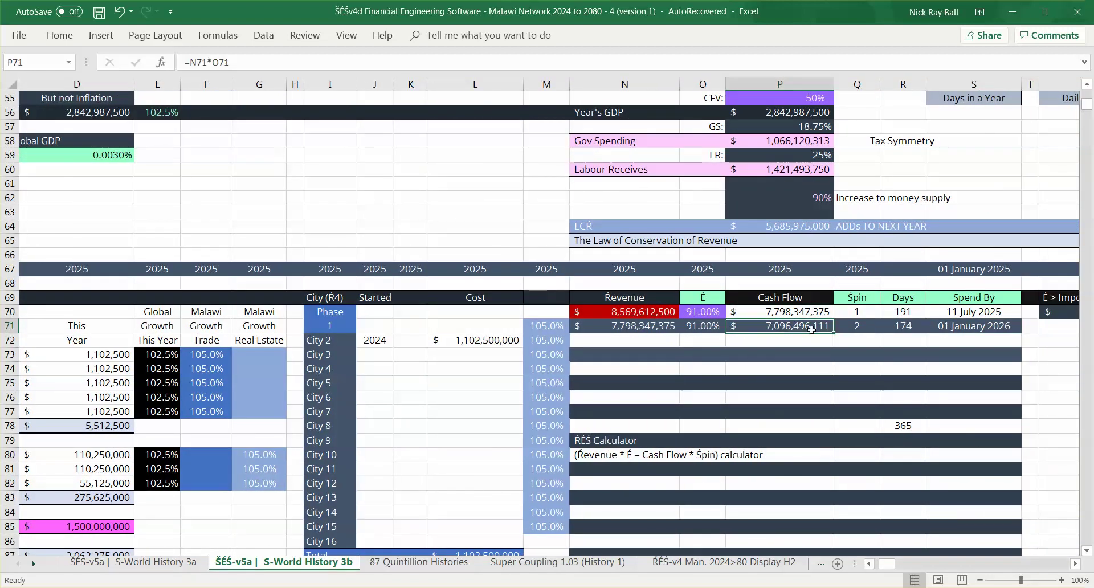
{"action": "left_click", "coordinate": [788, 314]}
{"action": "left_click", "coordinate": [812, 330]}
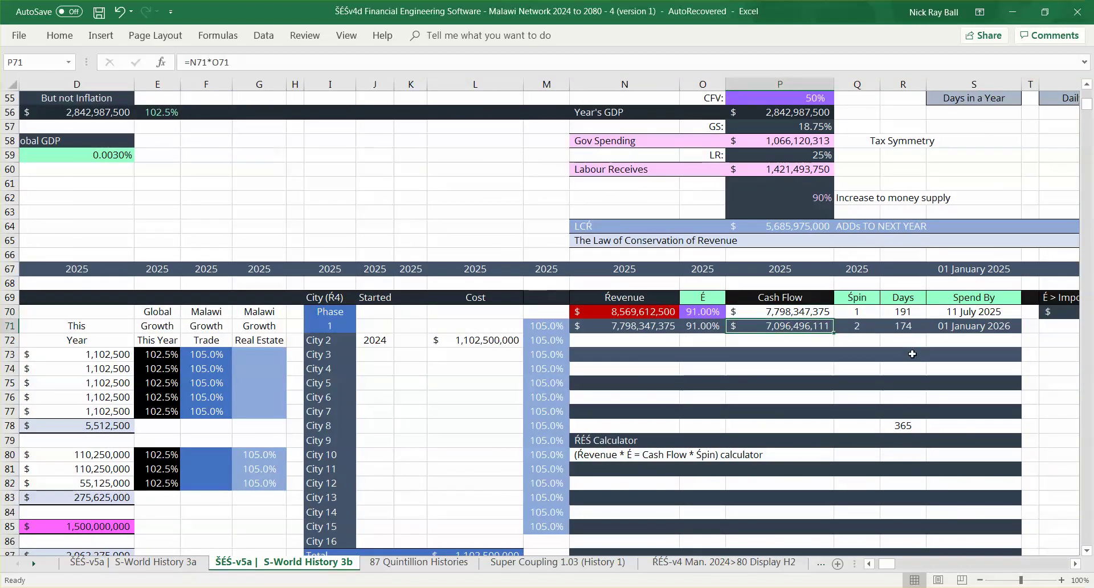
- Check the 2025 Year's Cash Flow in P103, Year's GDP in P105 and LCŔ in P113
{"action": "left_click", "coordinate": [1087, 493]}
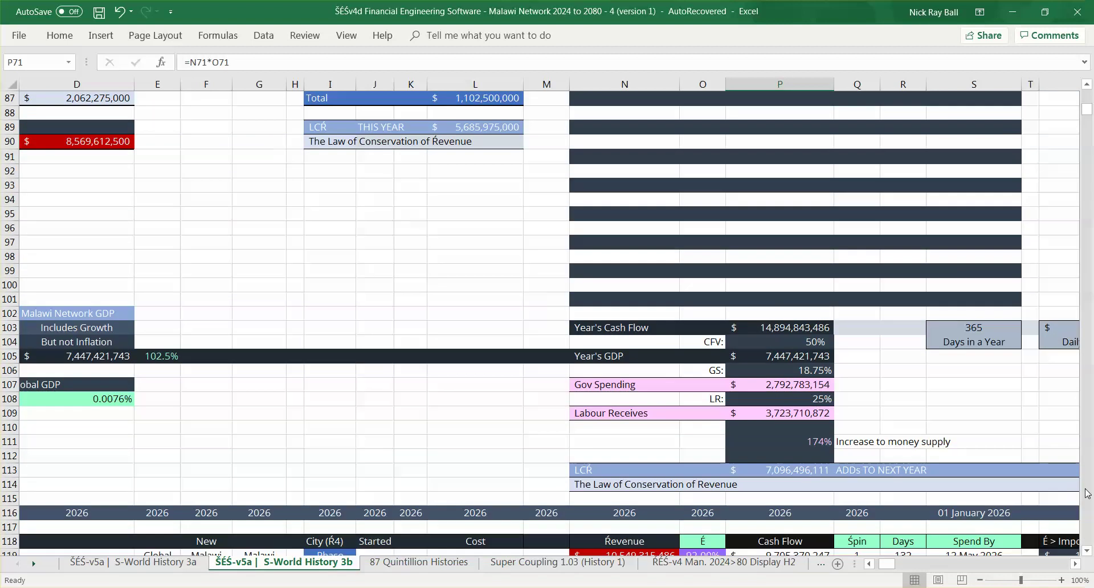
{"action": "left_click", "coordinate": [766, 330]}
{"action": "left_click", "coordinate": [769, 354]}
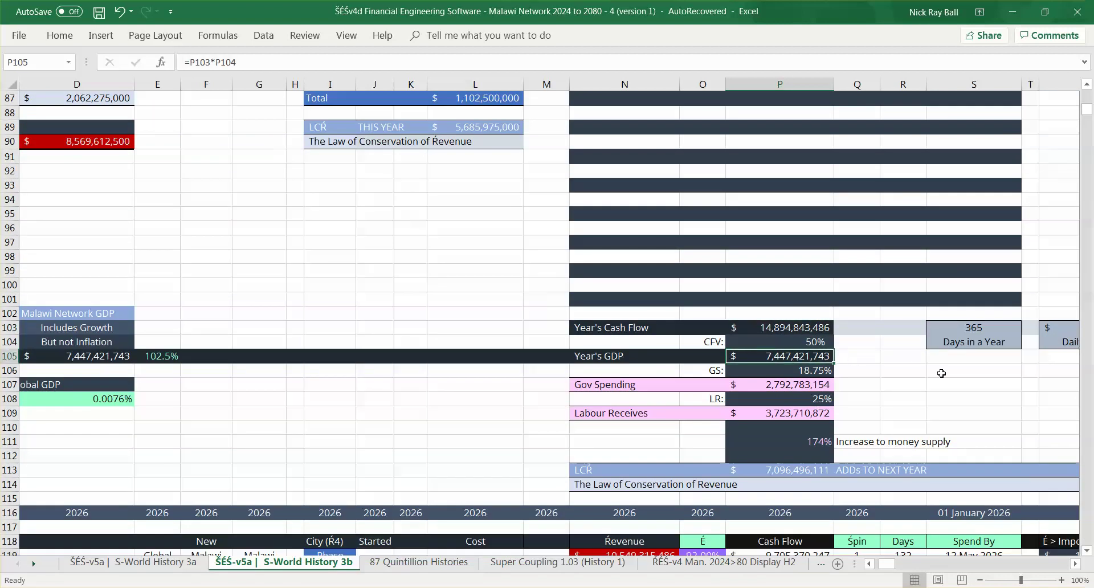
{"action": "left_click", "coordinate": [780, 472]}
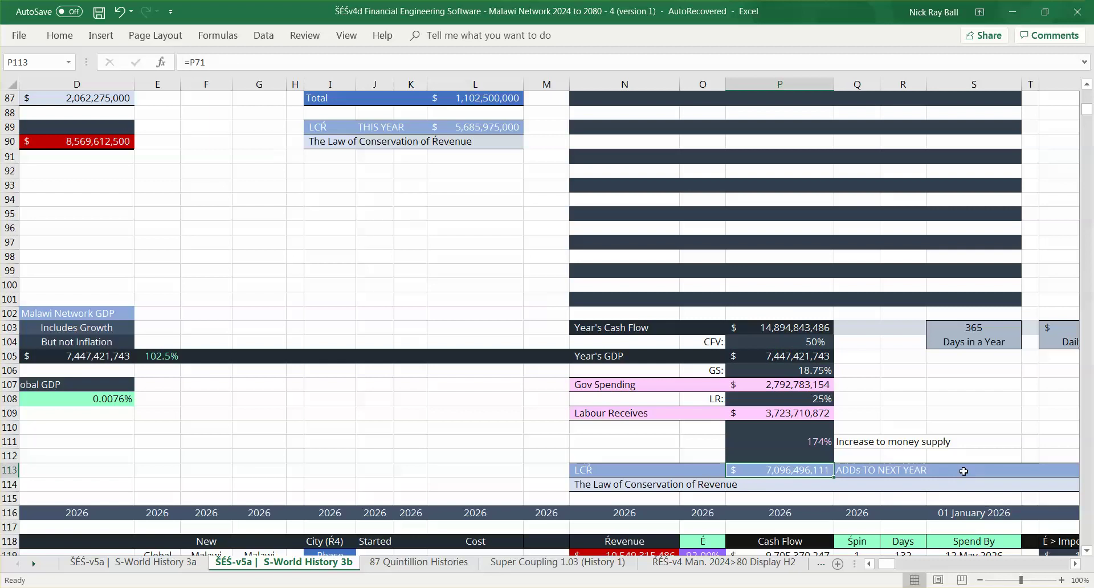
- Inspect the 2026 Aid amount in D134 and the growth rates in E122 and F123
{"action": "left_click", "coordinate": [1087, 513]}
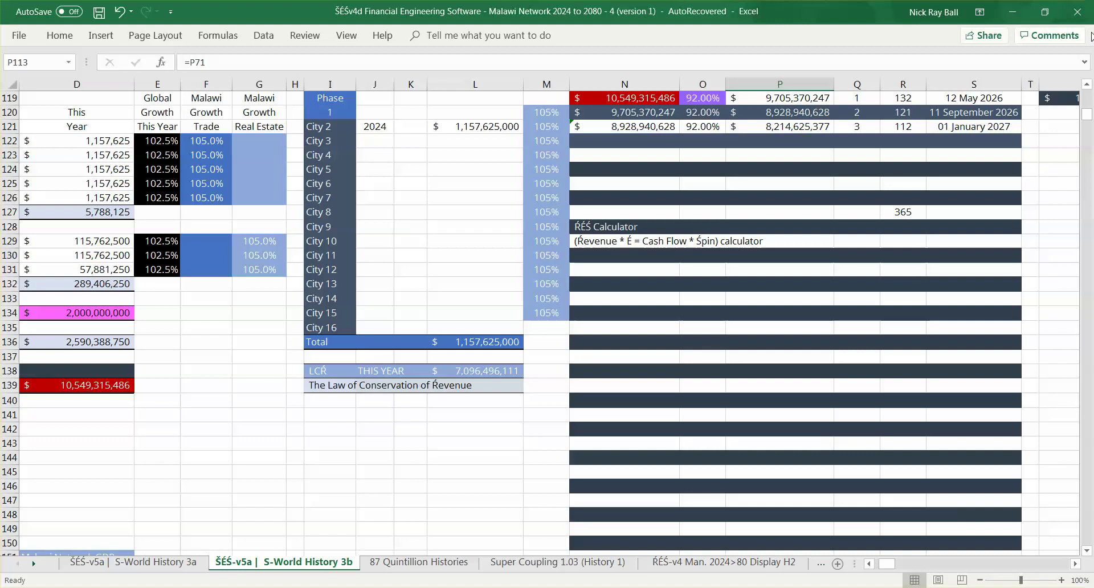
{"action": "left_click", "coordinate": [1087, 85]}
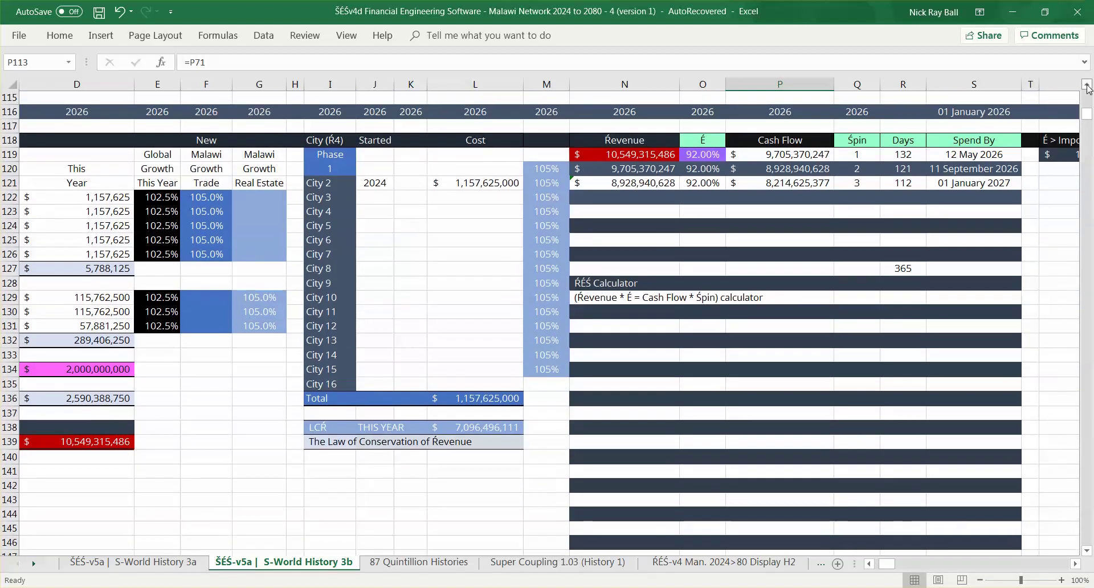
{"action": "left_click", "coordinate": [78, 368]}
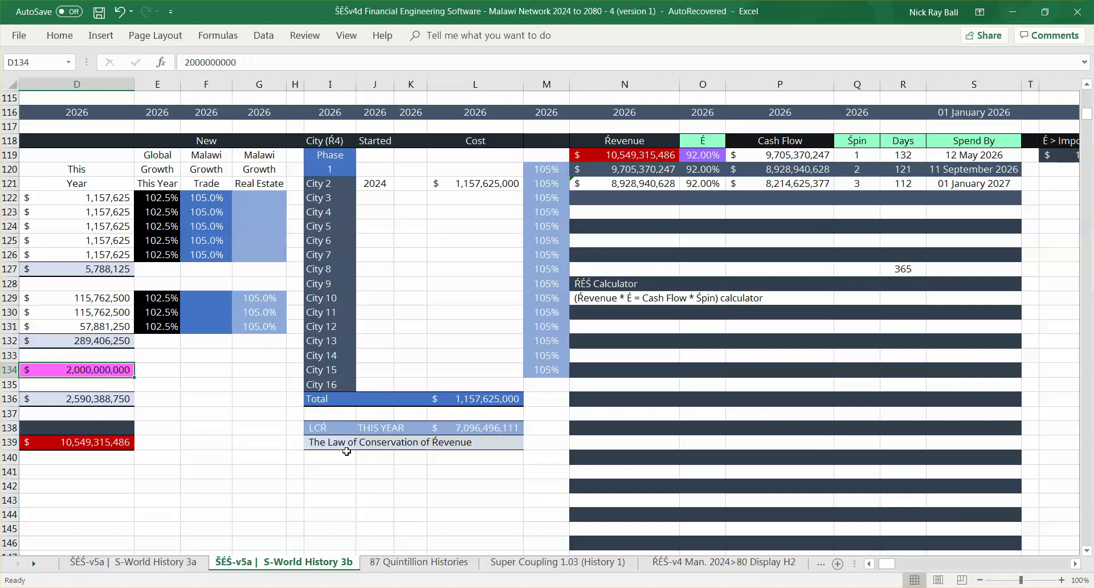
{"action": "left_click", "coordinate": [170, 197]}
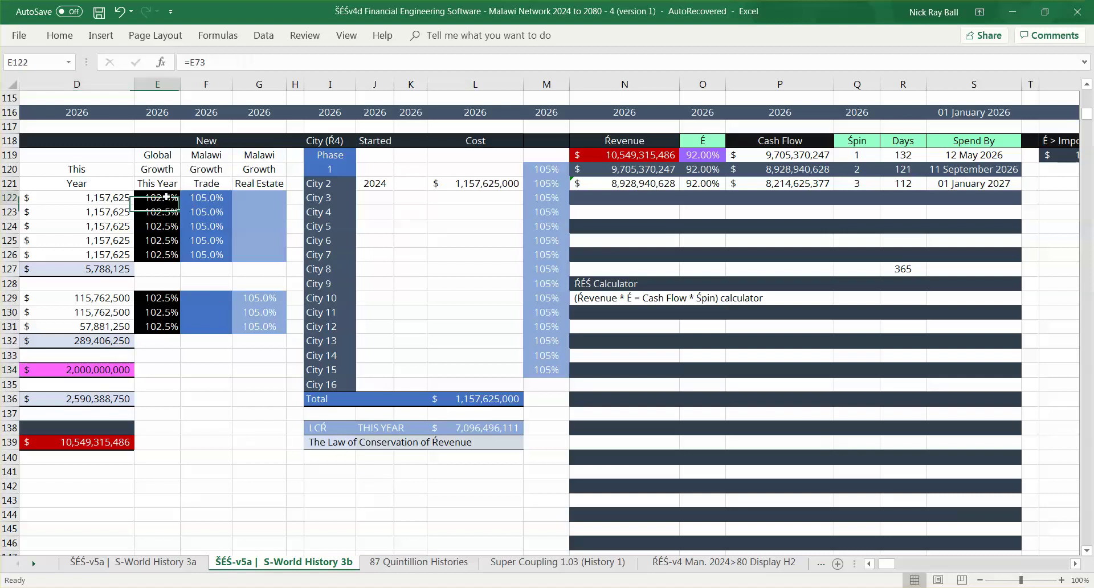
{"action": "left_click", "coordinate": [203, 210]}
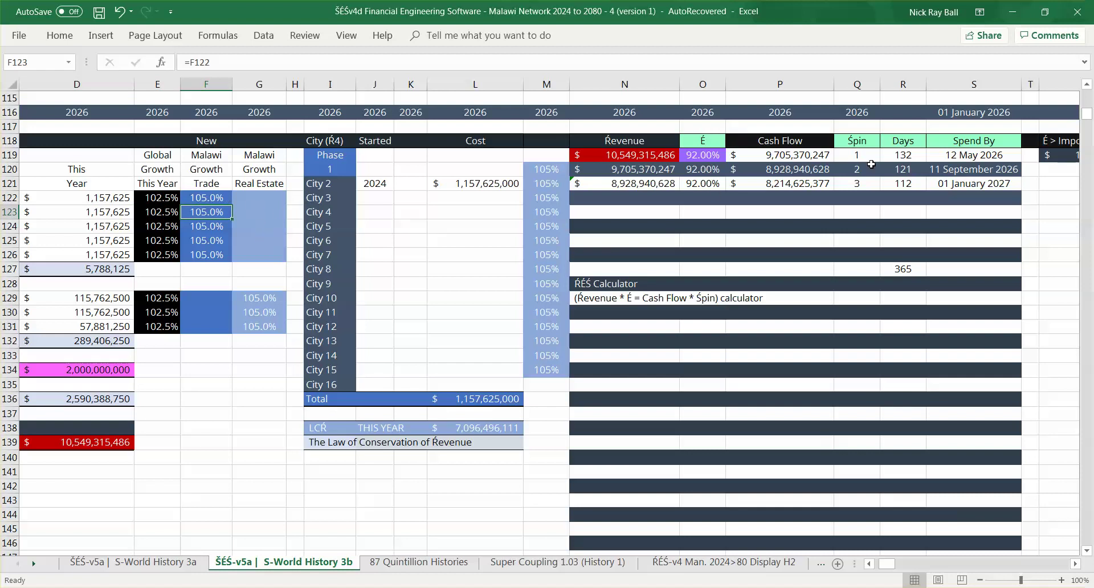
- Review the 2026 Cash Flow and Śpin numbers down to Q121, and the Spend By formula in S119
{"action": "left_click", "coordinate": [784, 160]}
{"action": "left_click", "coordinate": [860, 155]}
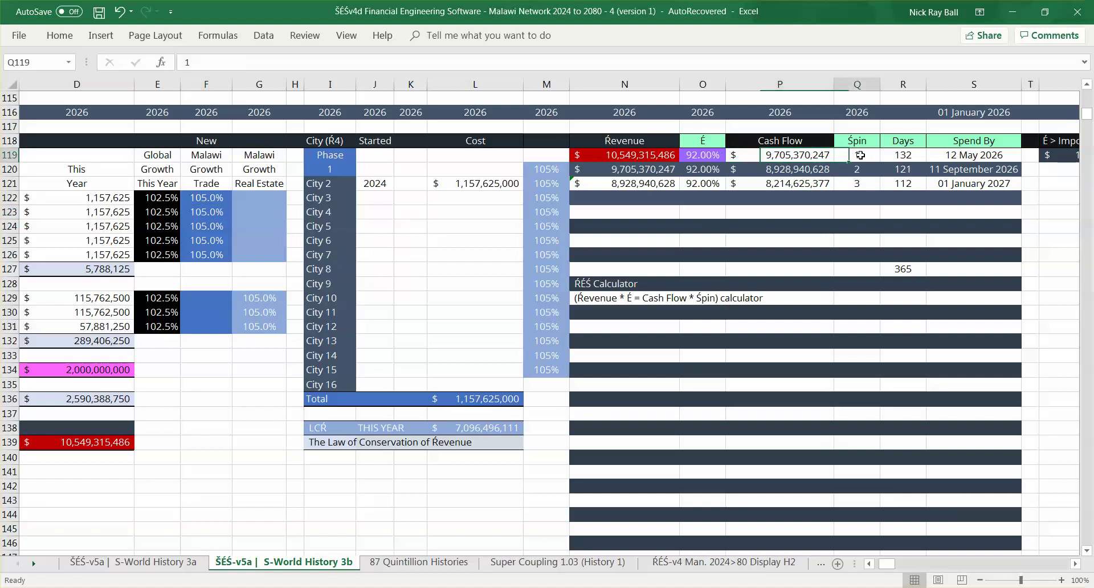
{"action": "key", "text": "Down"}
{"action": "key", "text": "Down"}
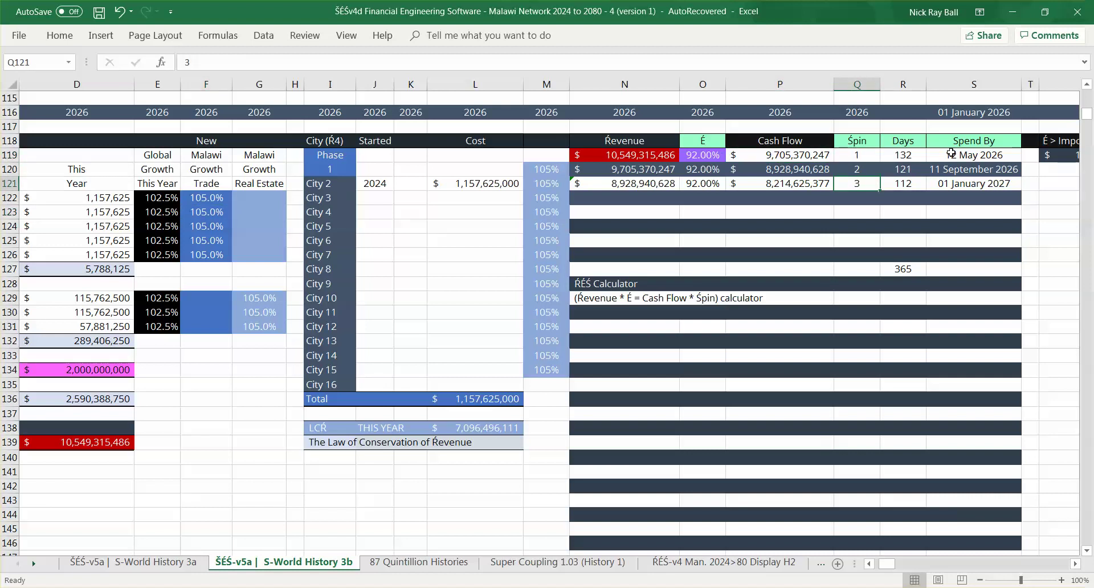
{"action": "left_click", "coordinate": [951, 152]}
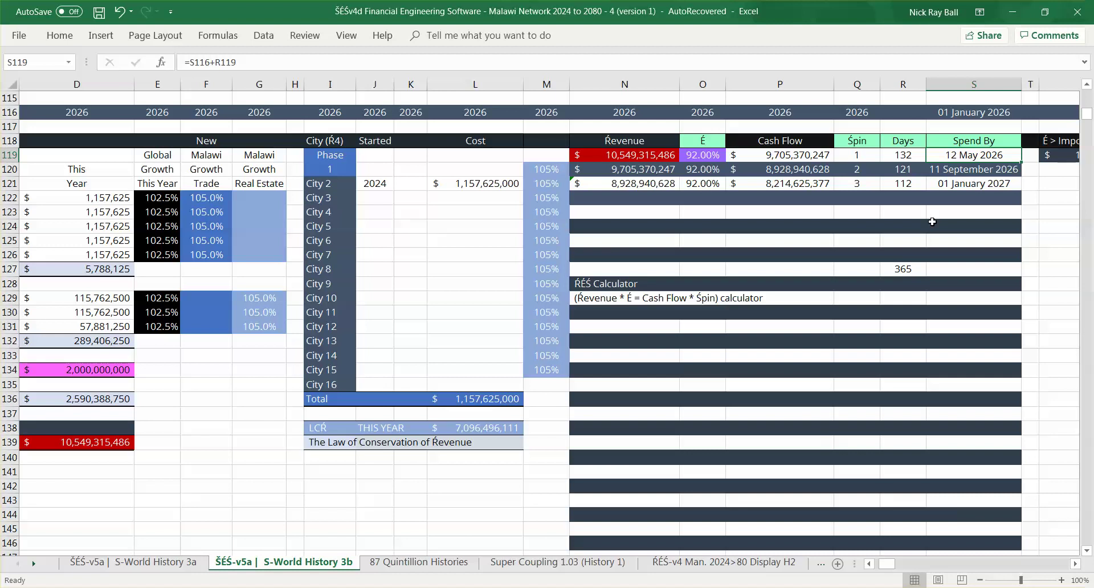
- Review the 2026 year totals and the 2027 Śpin rows, selecting the third Śpin in Q170
{"action": "left_click", "coordinate": [975, 197]}
{"action": "left_click", "coordinate": [1084, 236]}
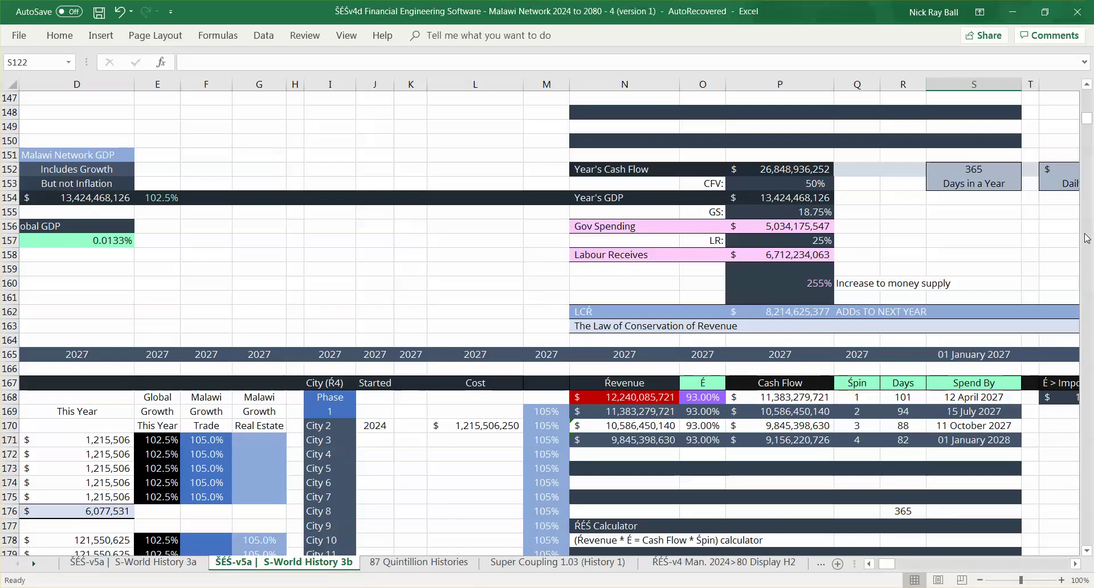
{"action": "left_click", "coordinate": [871, 425]}
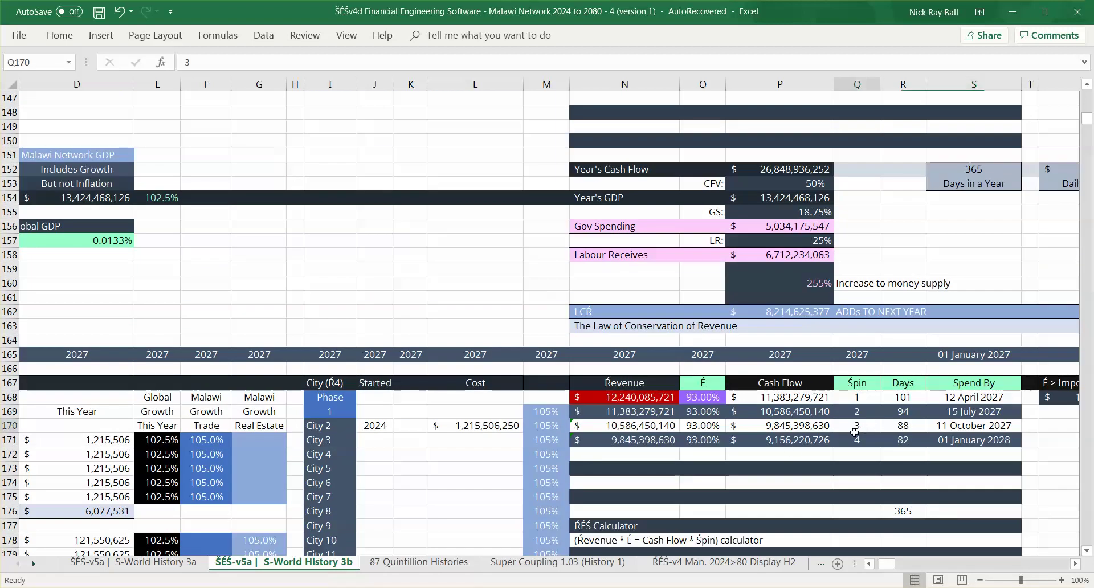
- Examine the 2028 Cash Flow rows down to P221 and the Year's Cash Flow formula in P250
{"action": "left_click", "coordinate": [1087, 529]}
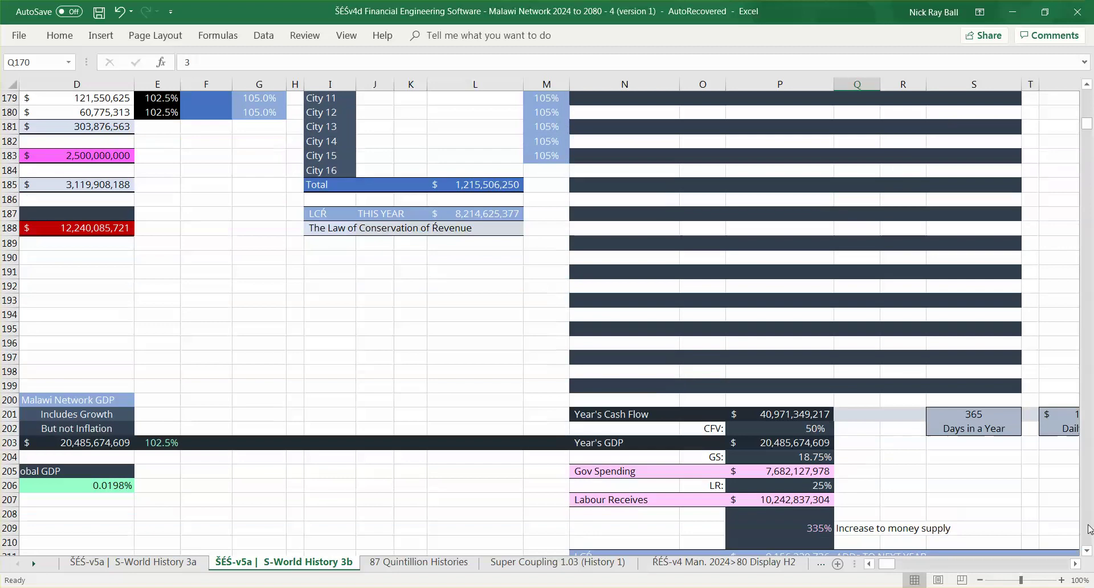
{"action": "left_click", "coordinate": [1088, 528]}
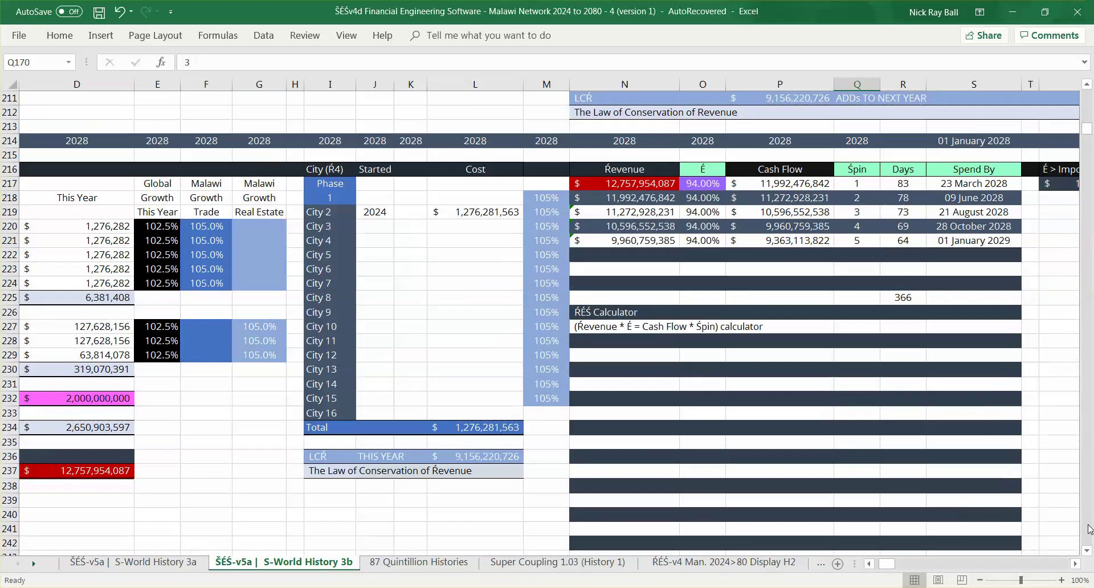
{"action": "left_click", "coordinate": [774, 239]}
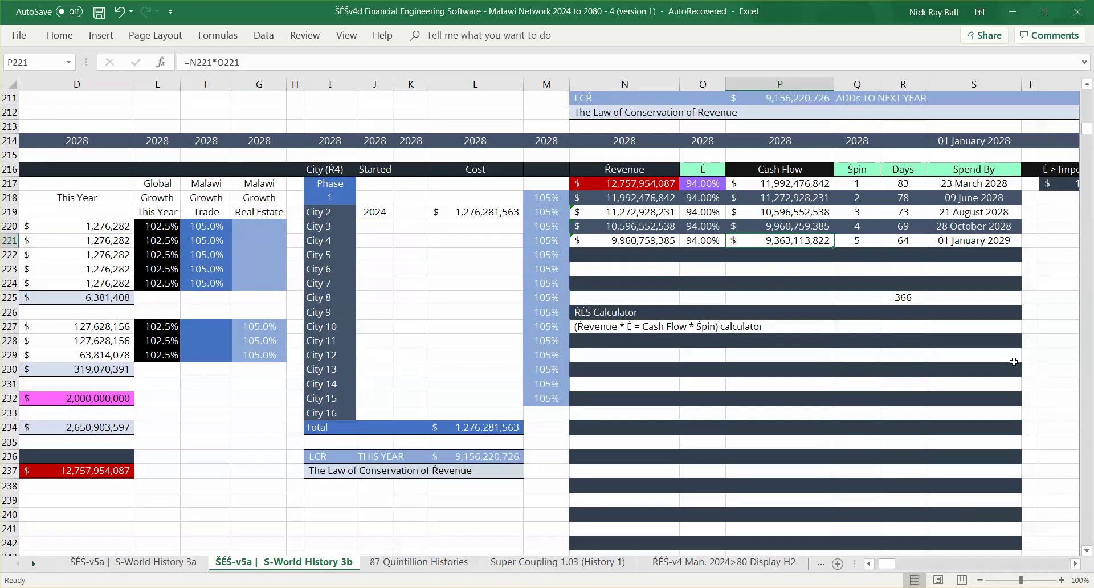
{"action": "left_click_drag", "start_coordinate": [780, 183], "coordinate": [779, 359]}
{"action": "left_click", "coordinate": [779, 358]}
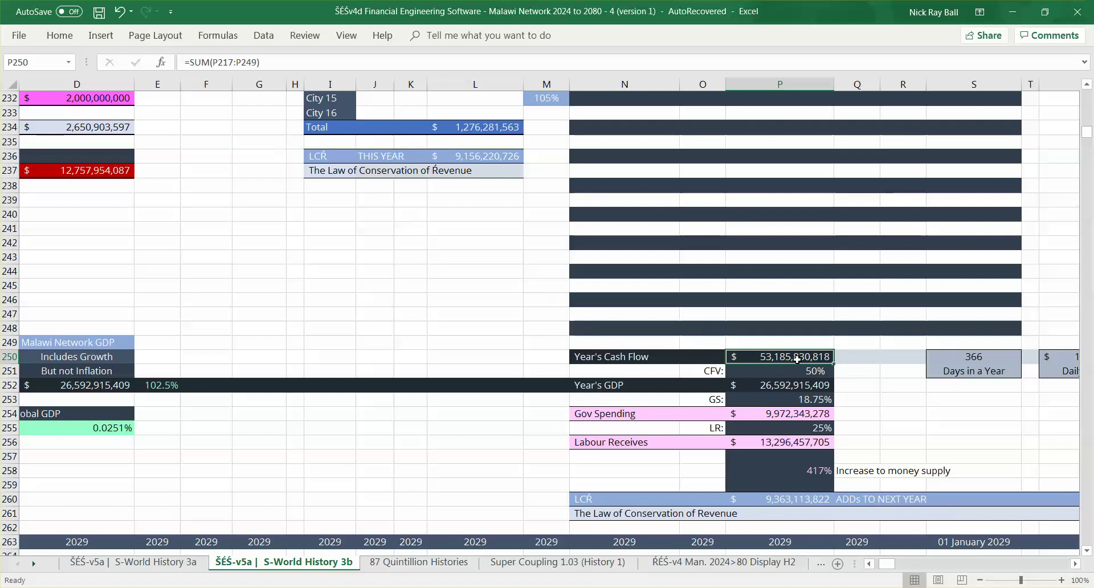
- Go twice through the 2028 Cash Flow of each spin, from P217 down to P221
{"action": "scroll", "coordinate": [797, 359], "scroll_direction": "up", "scroll_amount": 11}
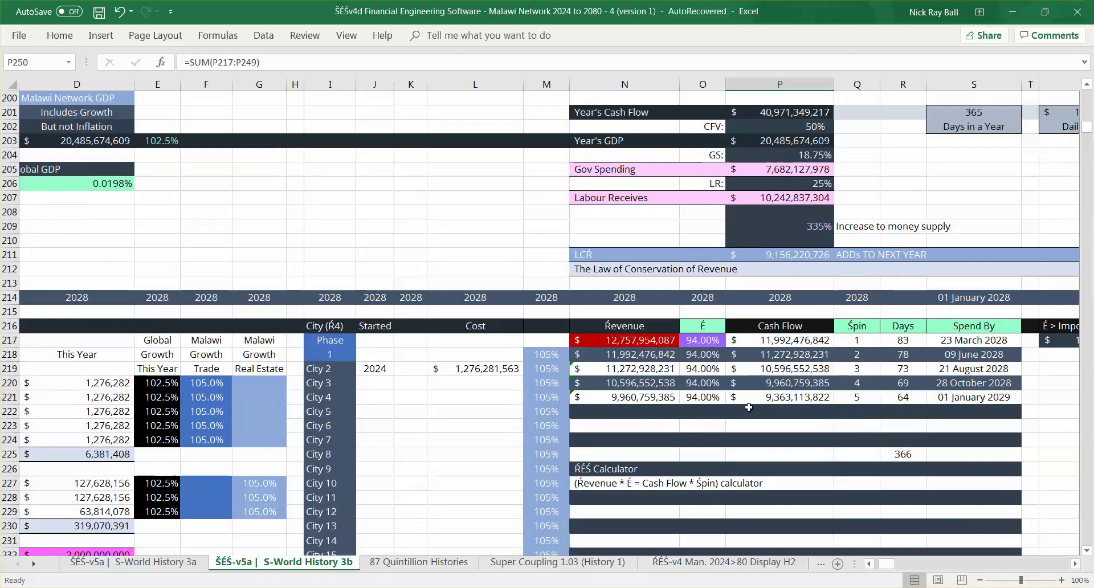
{"action": "left_click", "coordinate": [770, 344]}
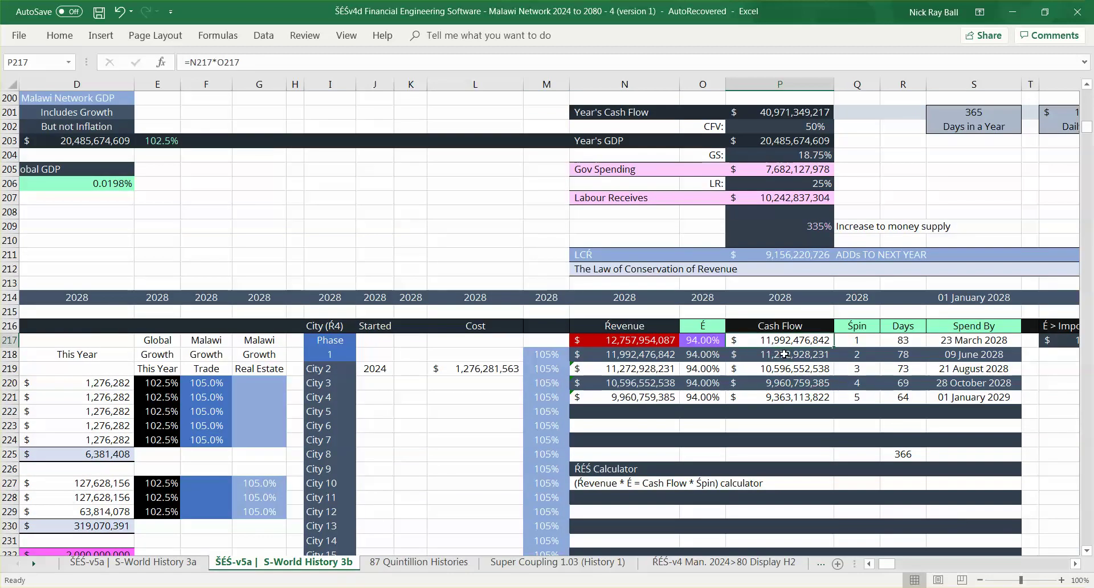
{"action": "left_click", "coordinate": [784, 355]}
{"action": "key", "text": "Down"}
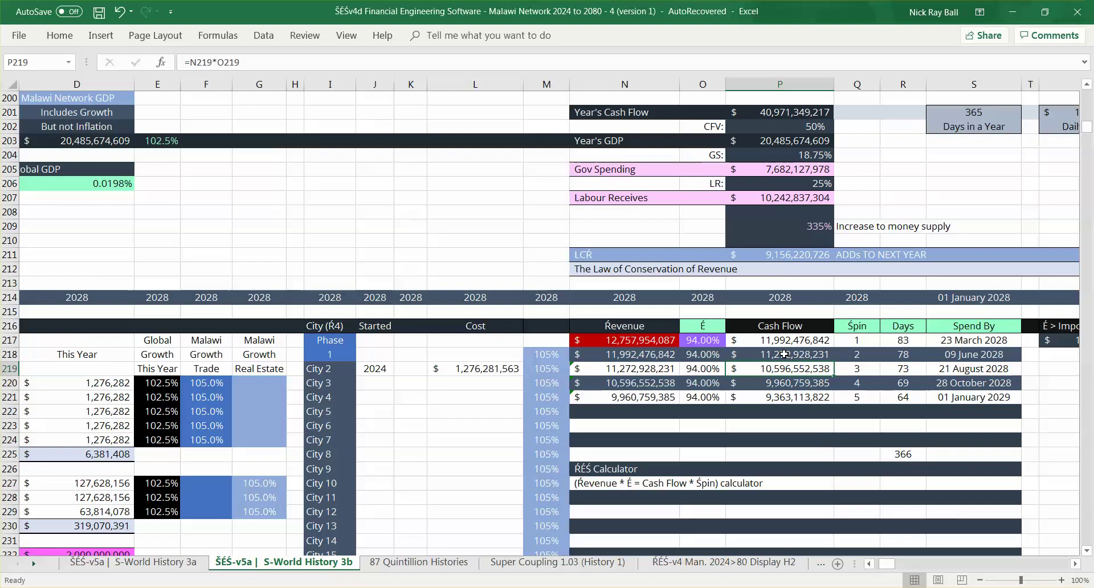
{"action": "key", "text": "Down"}
{"action": "key", "text": "Down"}
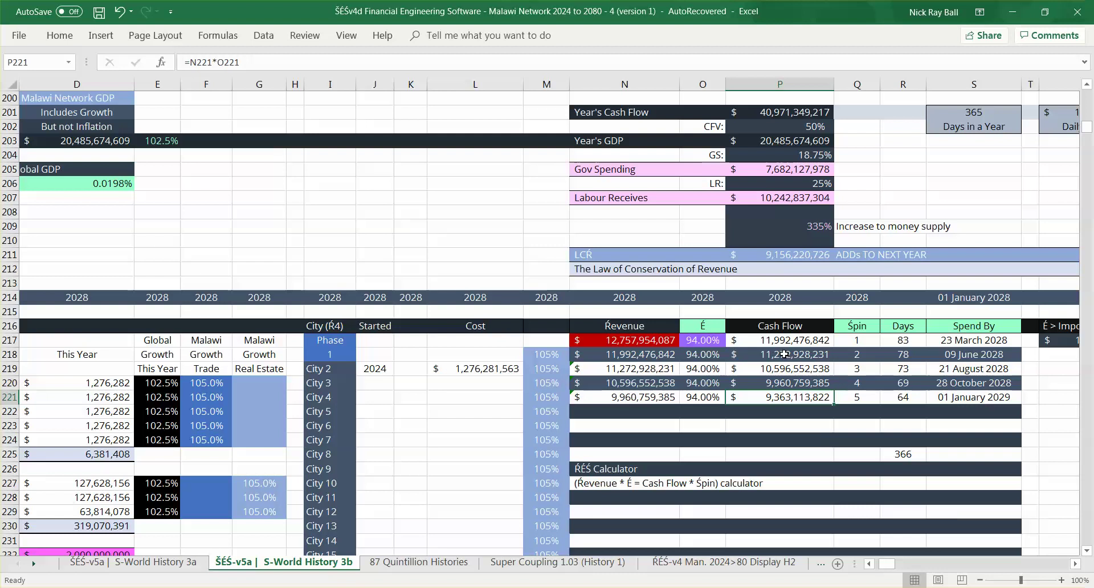
{"action": "left_click", "coordinate": [789, 340]}
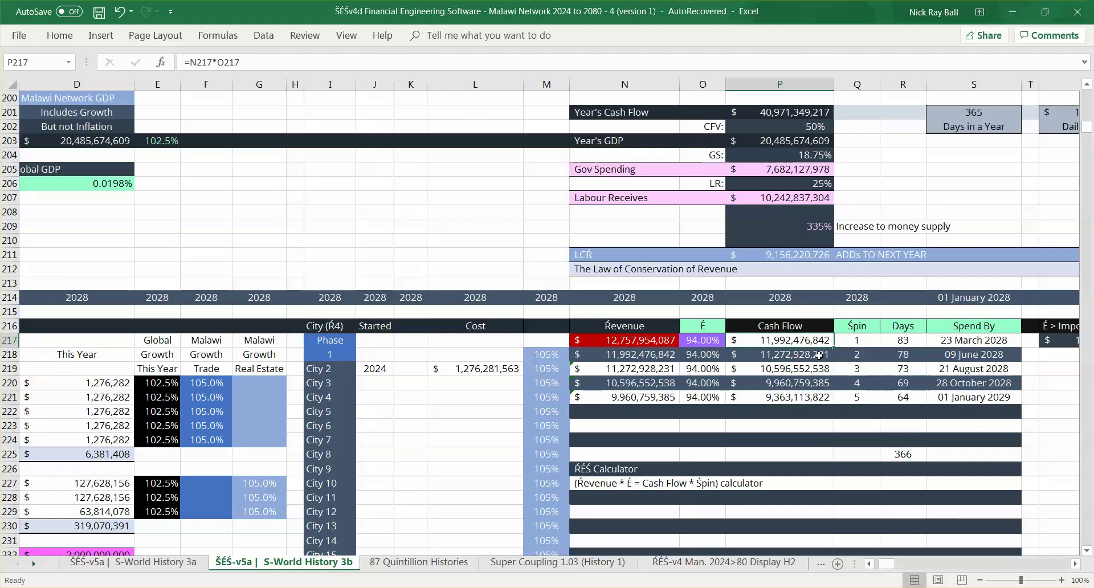
{"action": "key", "text": "Down"}
{"action": "key", "text": "Down"}
{"action": "key", "text": "Down"}
{"action": "key", "text": "Down"}
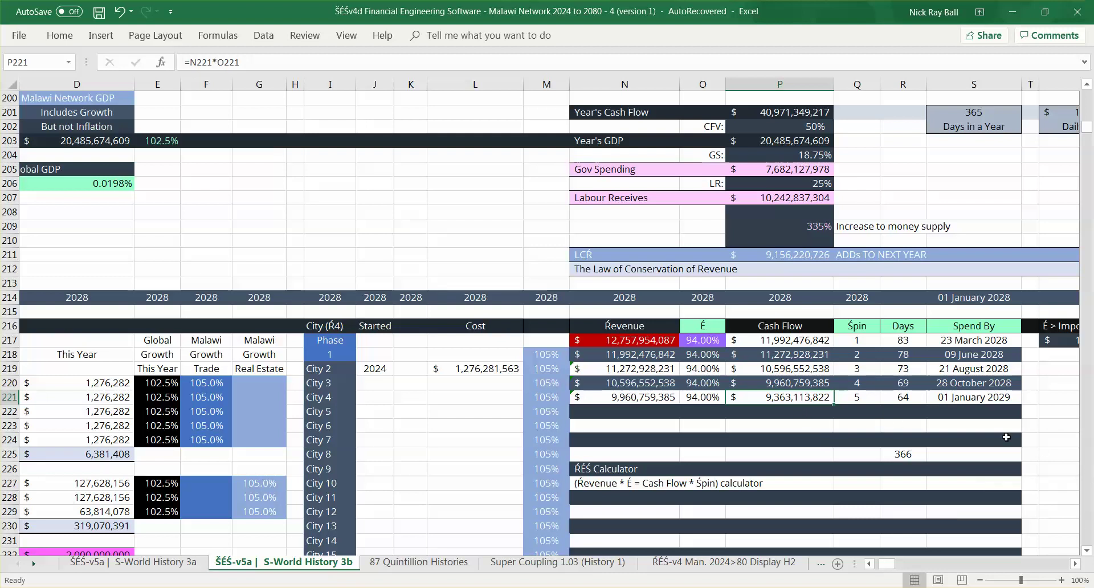
- Compare the 2028 starting Revenue in N217 with the Year's Cash Flow in P250
{"action": "left_click", "coordinate": [634, 340]}
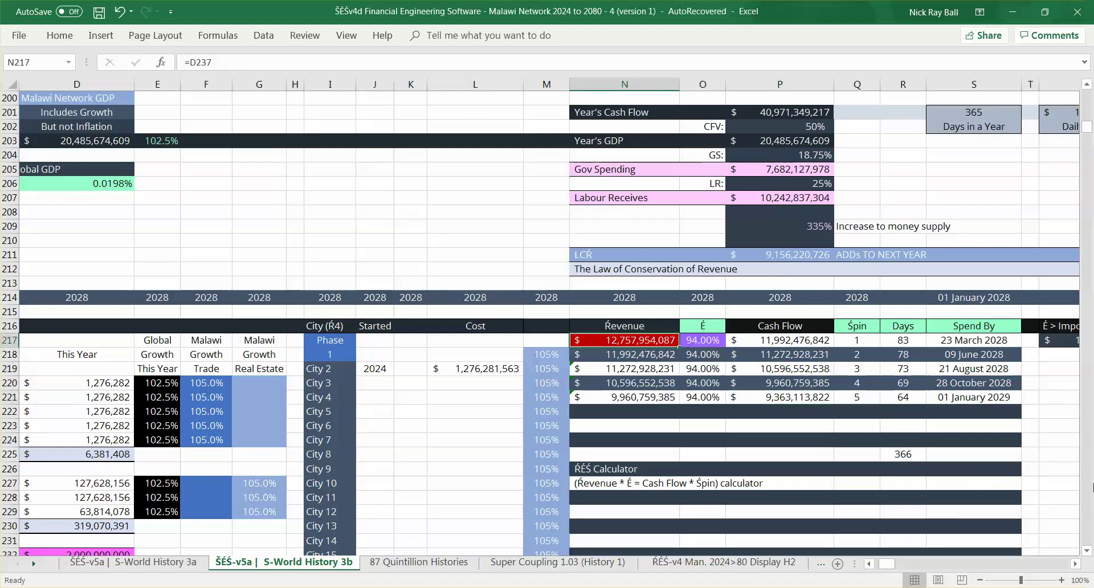
{"action": "scroll", "coordinate": [1090, 487], "scroll_direction": "down", "scroll_amount": 11}
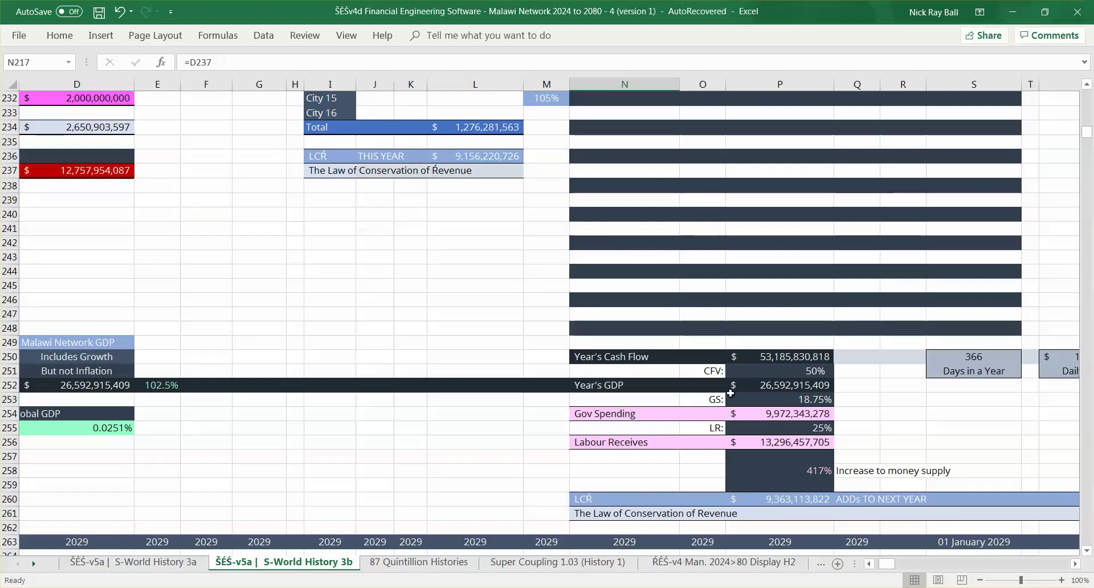
{"action": "left_click", "coordinate": [772, 357]}
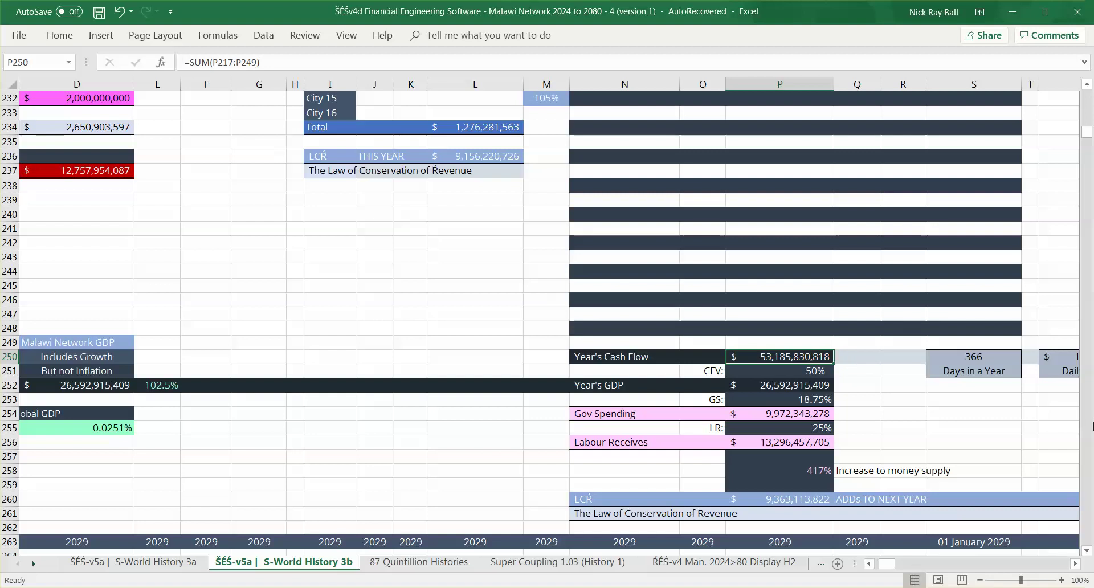
- Review the 2029 and 2030 figures and inspect the 2030 Aid amount in D330
{"action": "left_click", "coordinate": [1088, 426]}
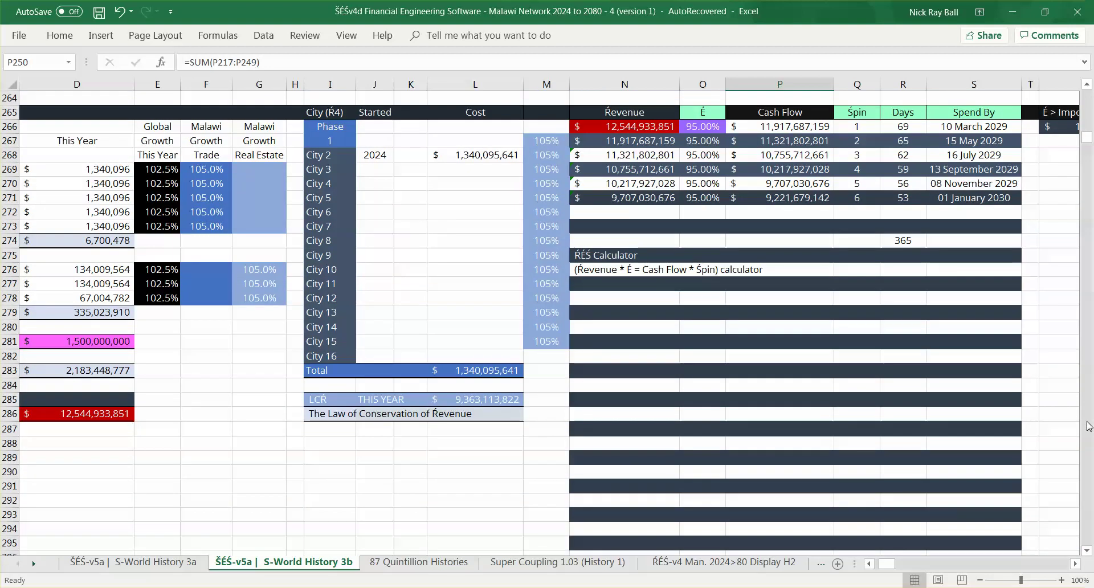
{"action": "left_click", "coordinate": [1088, 426]}
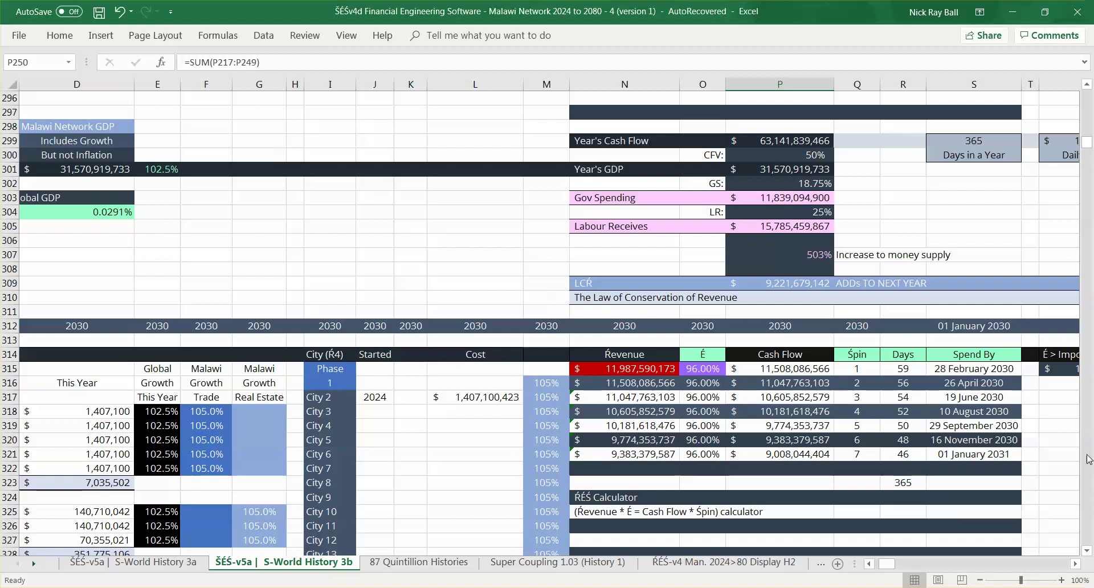
{"action": "left_click", "coordinate": [1086, 551]}
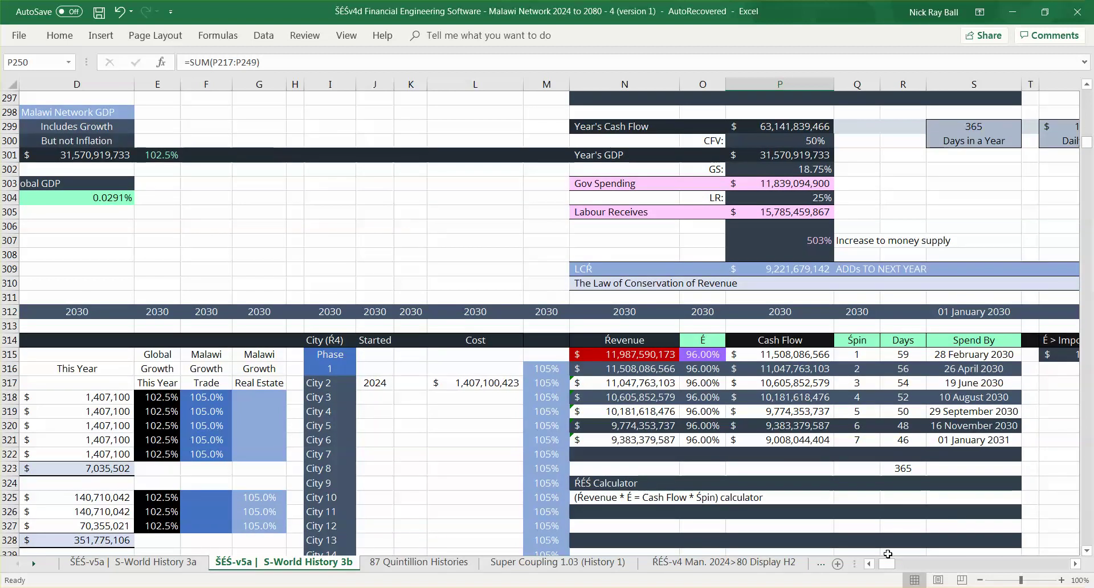
{"action": "scroll", "coordinate": [722, 444], "scroll_direction": "left", "scroll_amount": 3}
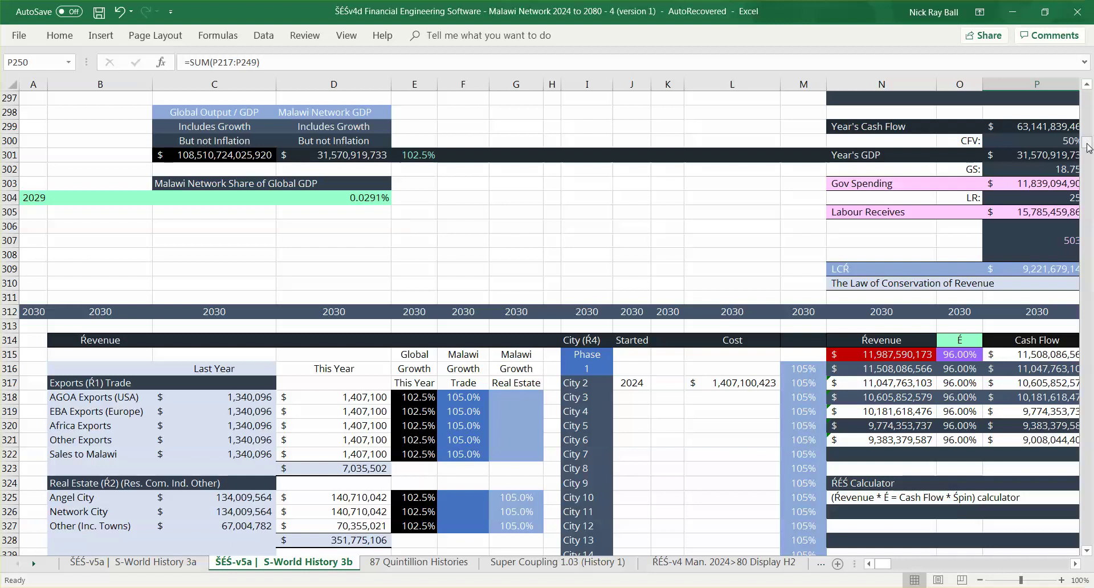
{"action": "left_click", "coordinate": [1090, 192]}
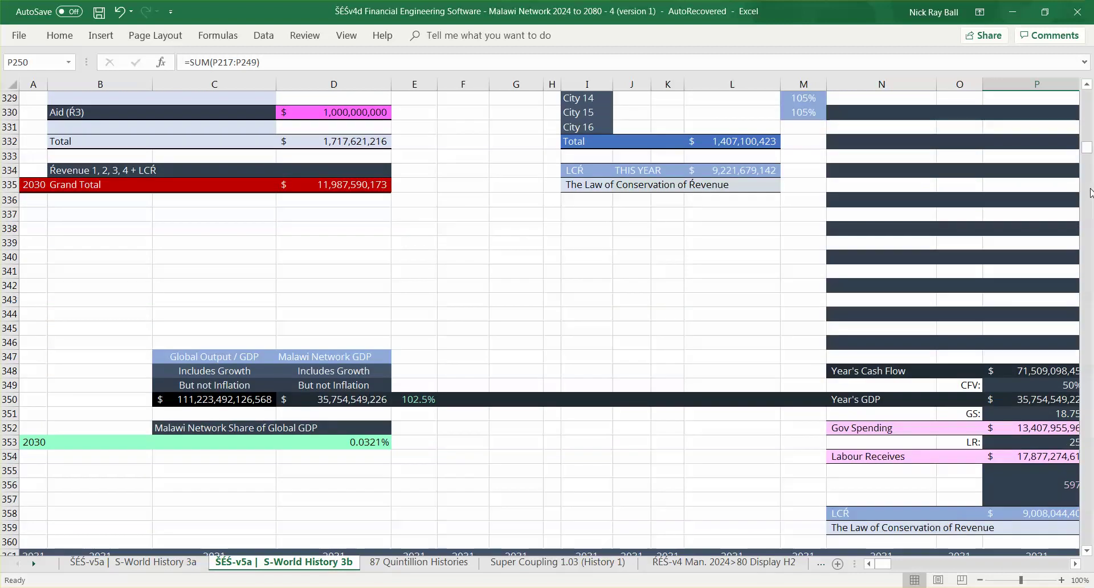
{"action": "left_click", "coordinate": [342, 113]}
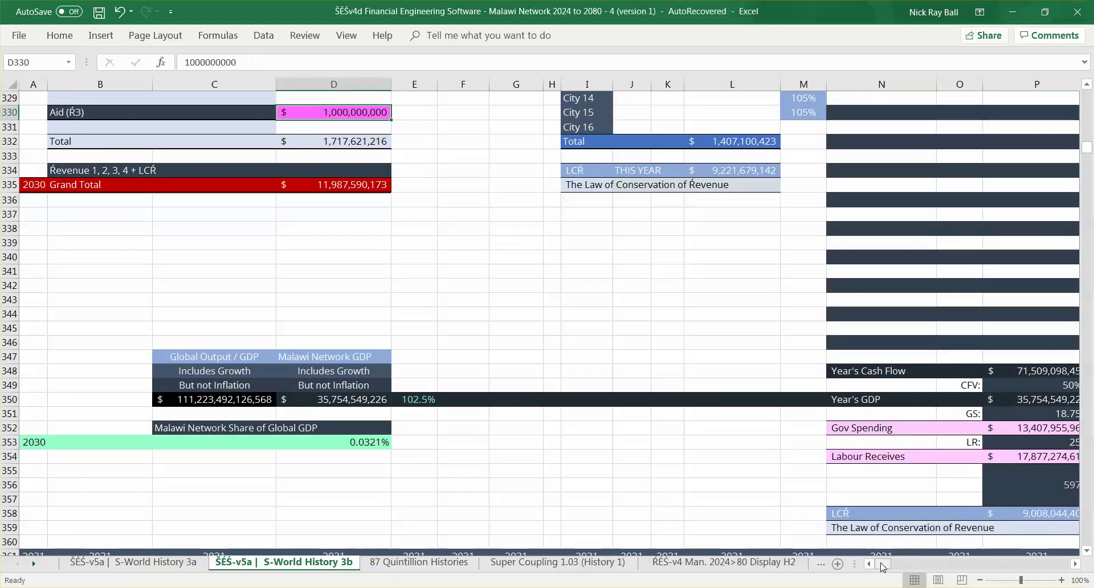
- Check the 2030 year totals and the last 2031 Śpin number in Q371
{"action": "left_click_drag", "start_coordinate": [883, 565], "coordinate": [886, 564]}
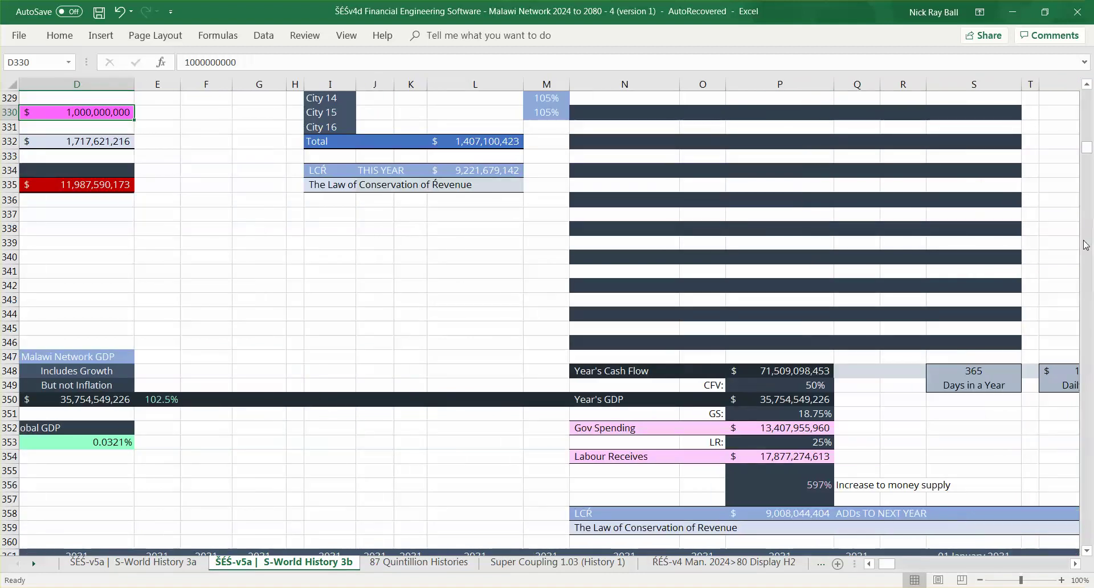
{"action": "left_click", "coordinate": [1089, 293]}
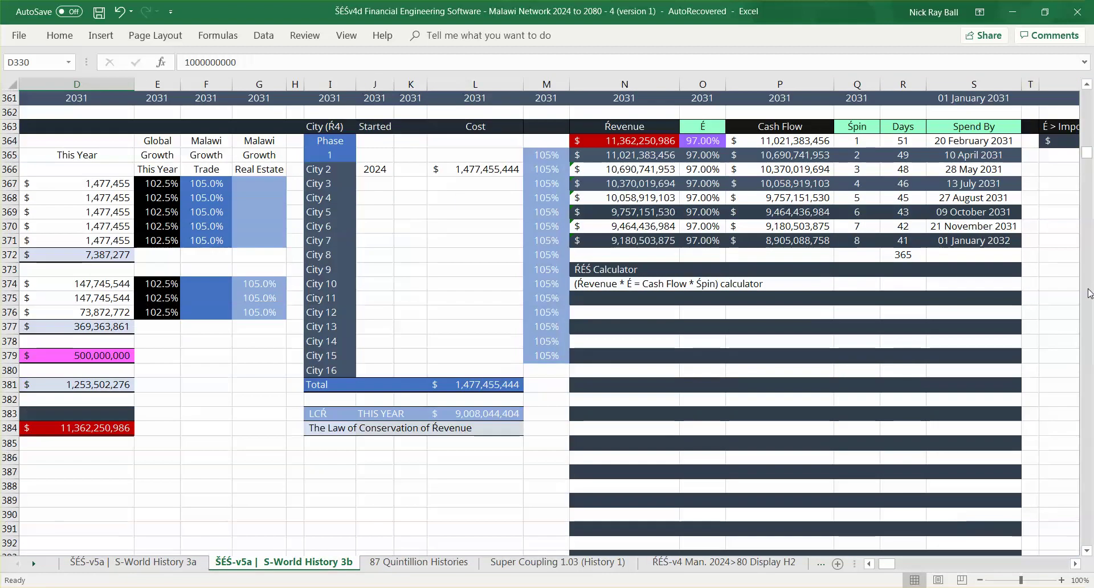
{"action": "left_click", "coordinate": [871, 241]}
- Inspect the 2032 Aid amount in D428 and the Year's GDP in P448
{"action": "left_click", "coordinate": [1089, 494]}
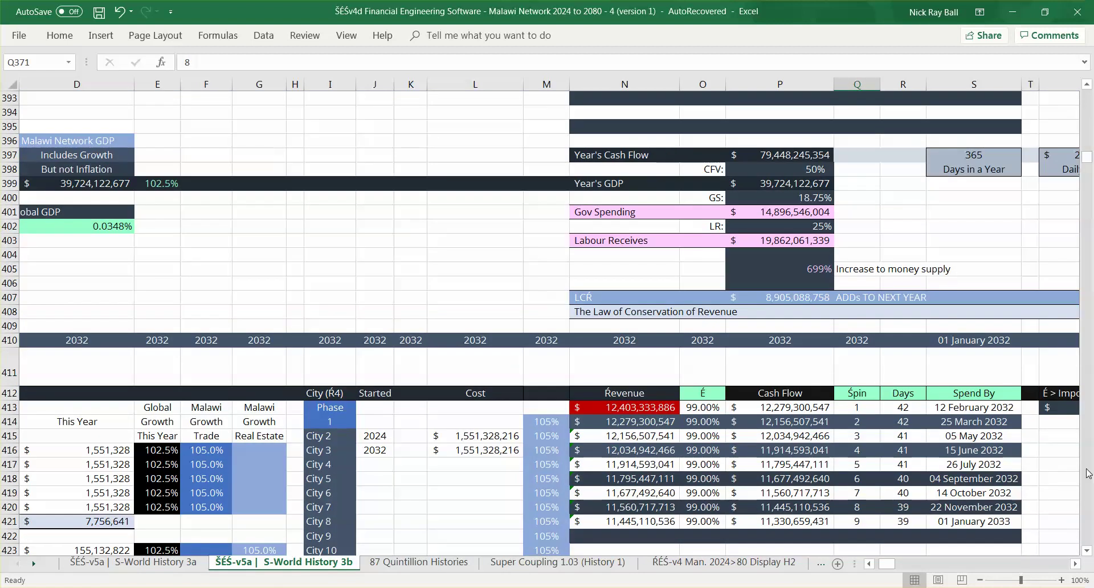
{"action": "left_click", "coordinate": [1086, 550]}
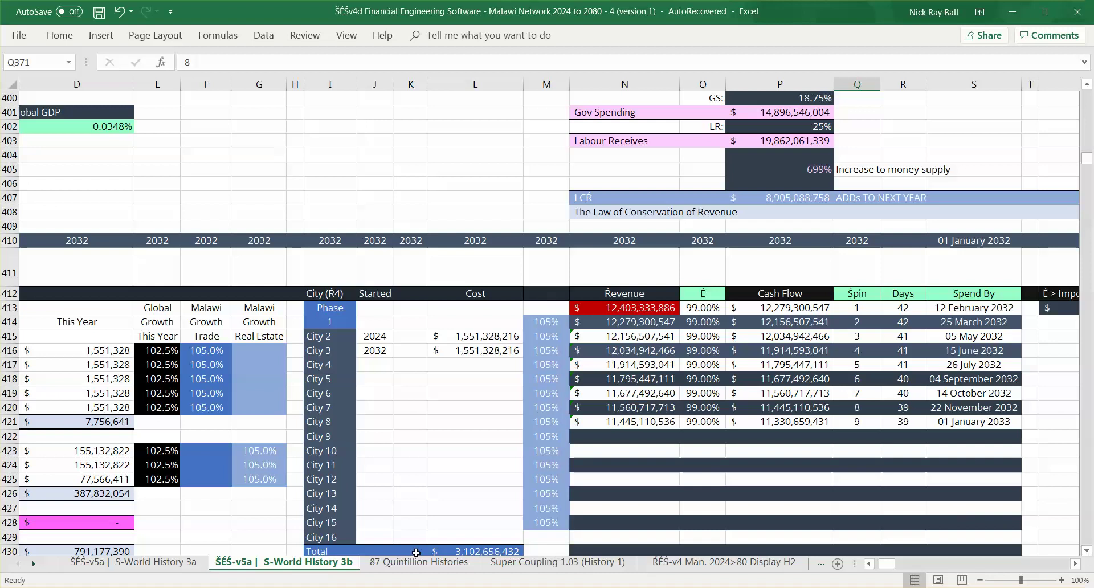
{"action": "left_click", "coordinate": [64, 521]}
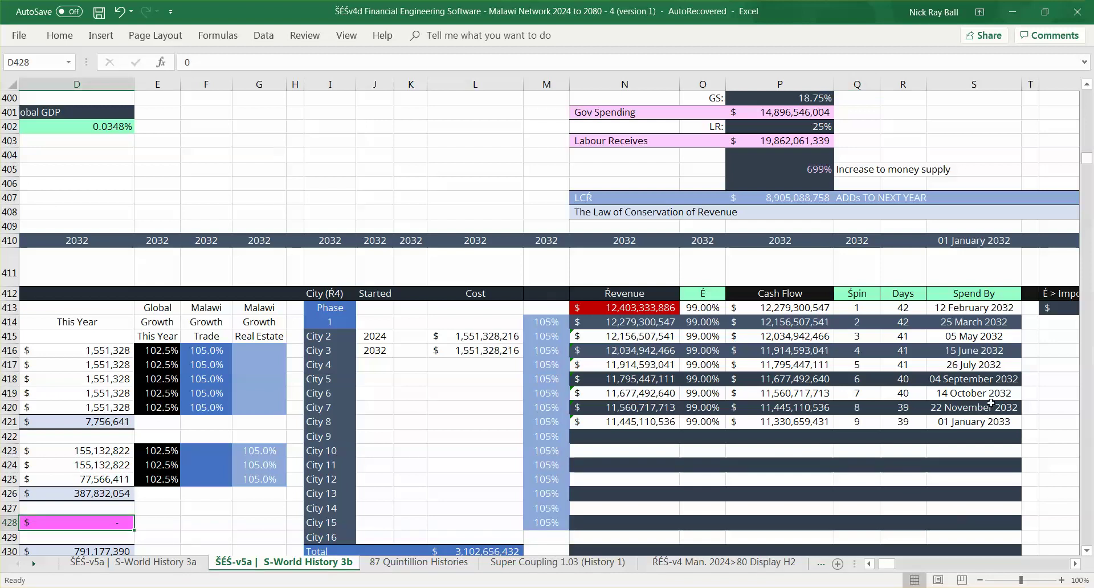
{"action": "left_click", "coordinate": [1086, 555]}
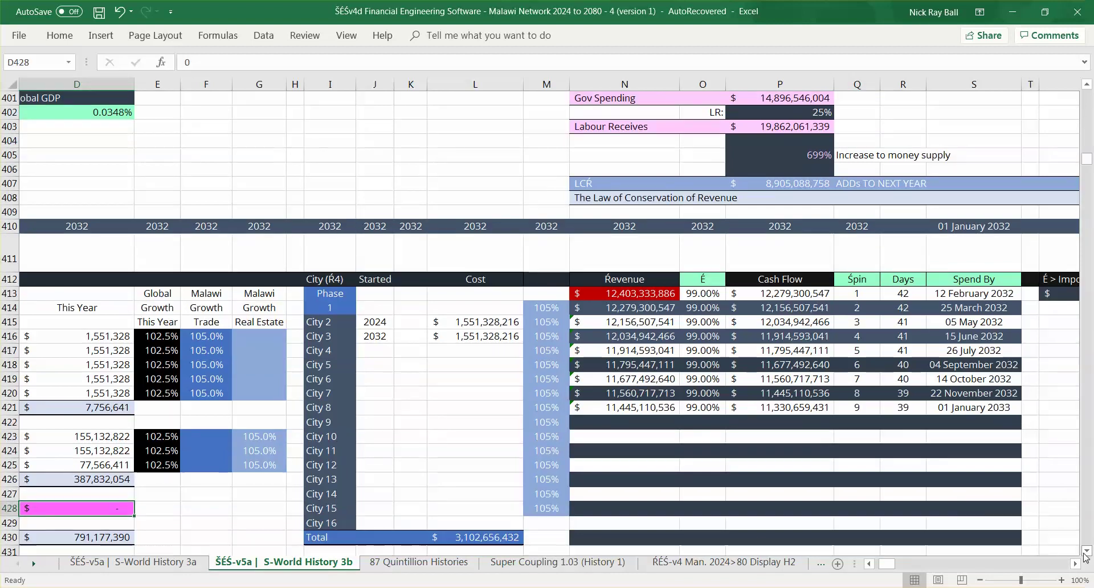
{"action": "left_click_drag", "start_coordinate": [1086, 555], "coordinate": [1088, 556]}
{"action": "left_click", "coordinate": [771, 415]}
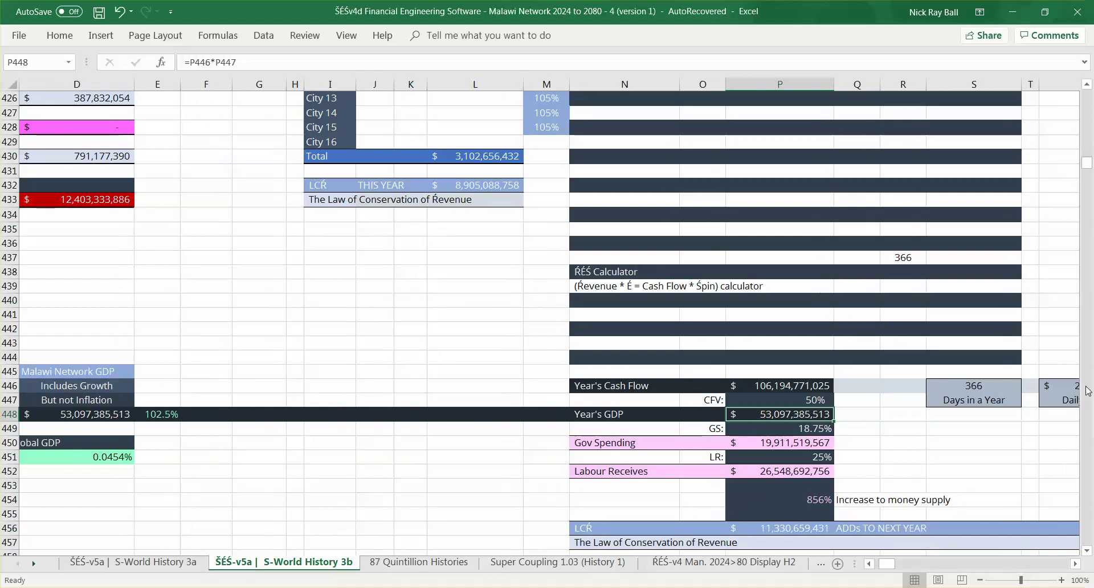
- Review the yearly figures from 2033 through 2055 and inspect the 2055 Śpin number in Q1563
{"action": "scroll", "coordinate": [1087, 391], "scroll_direction": "down", "scroll_amount": 20}
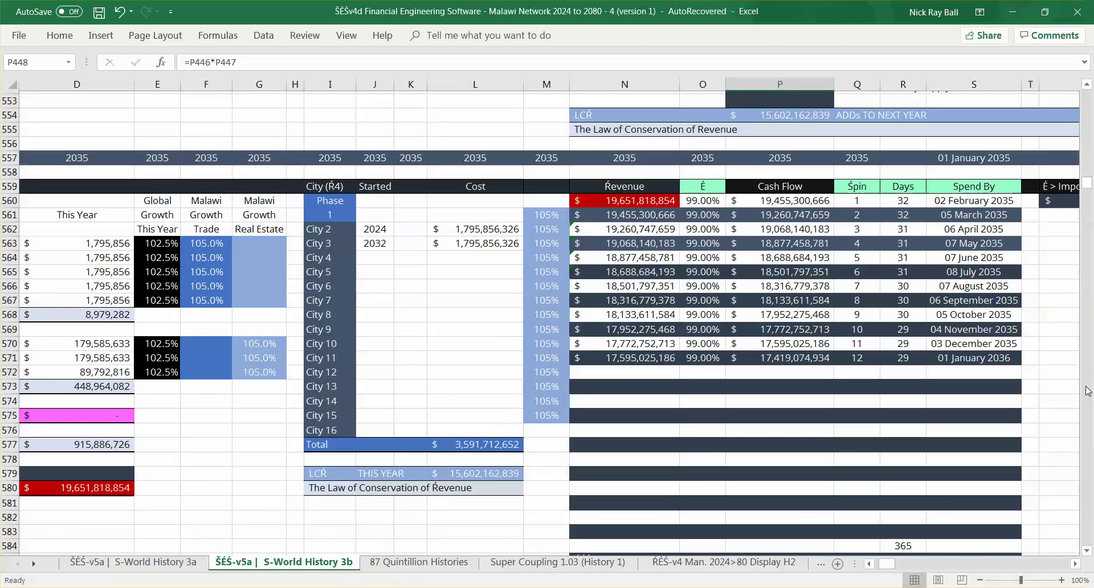
{"action": "scroll", "coordinate": [1087, 390], "scroll_direction": "down", "scroll_amount": 20}
{"action": "scroll", "coordinate": [1087, 391], "scroll_direction": "down", "scroll_amount": 20}
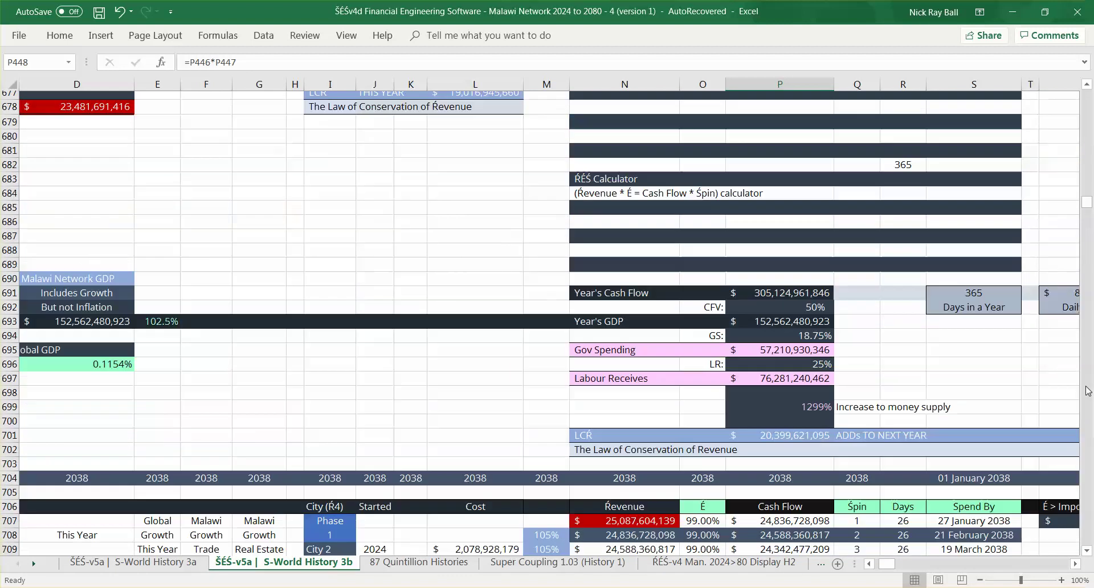
{"action": "scroll", "coordinate": [1087, 396], "scroll_direction": "down", "scroll_amount": 11}
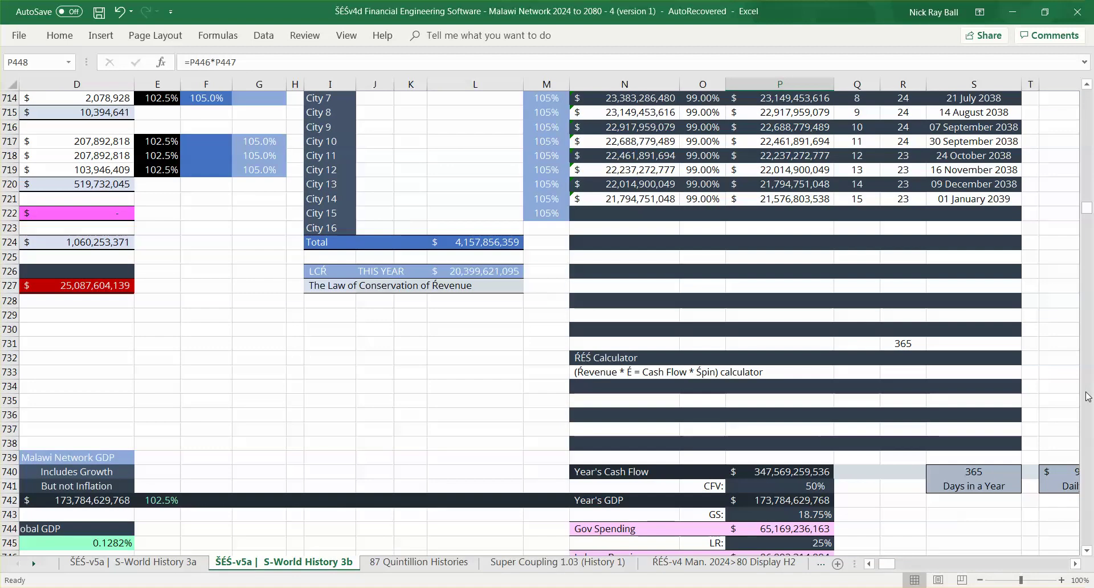
{"action": "scroll", "coordinate": [1087, 393], "scroll_direction": "down", "scroll_amount": 20}
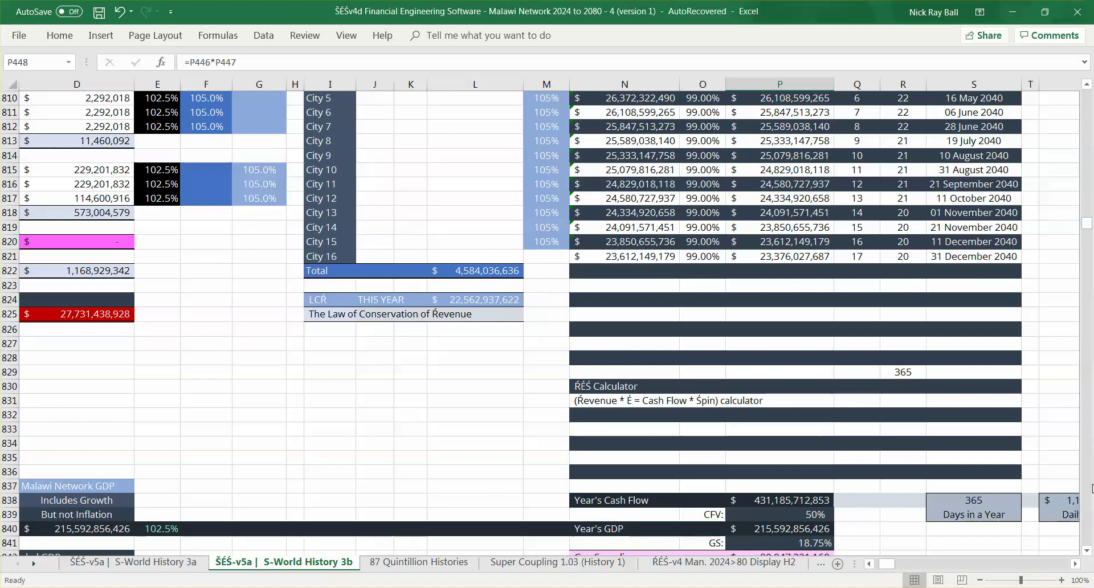
{"action": "scroll", "coordinate": [1087, 485], "scroll_direction": "down", "scroll_amount": 20}
{"action": "scroll", "coordinate": [1089, 489], "scroll_direction": "down", "scroll_amount": 20}
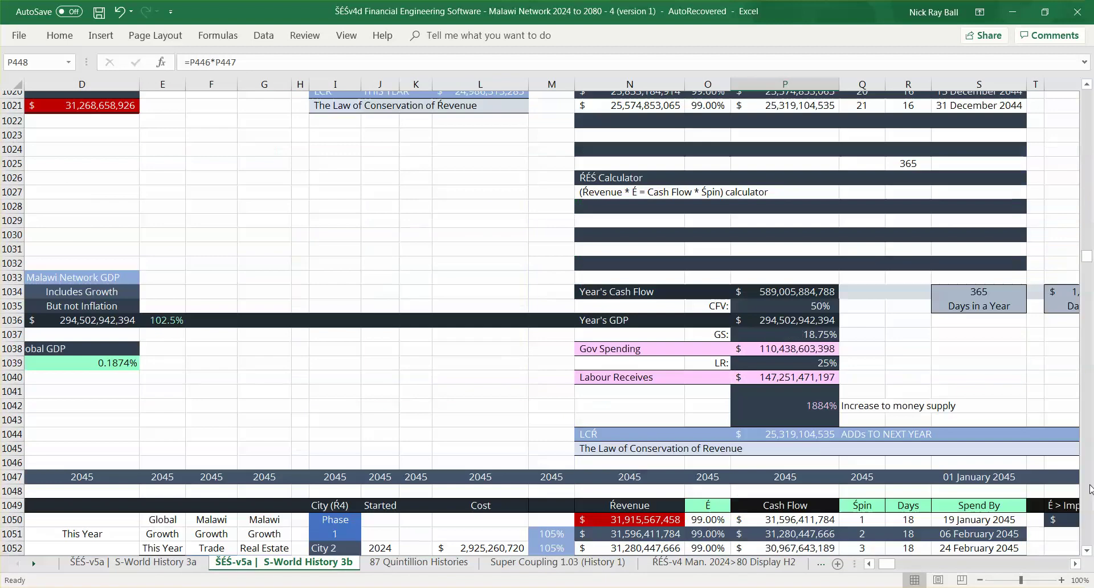
{"action": "scroll", "coordinate": [1089, 489], "scroll_direction": "down", "scroll_amount": 4}
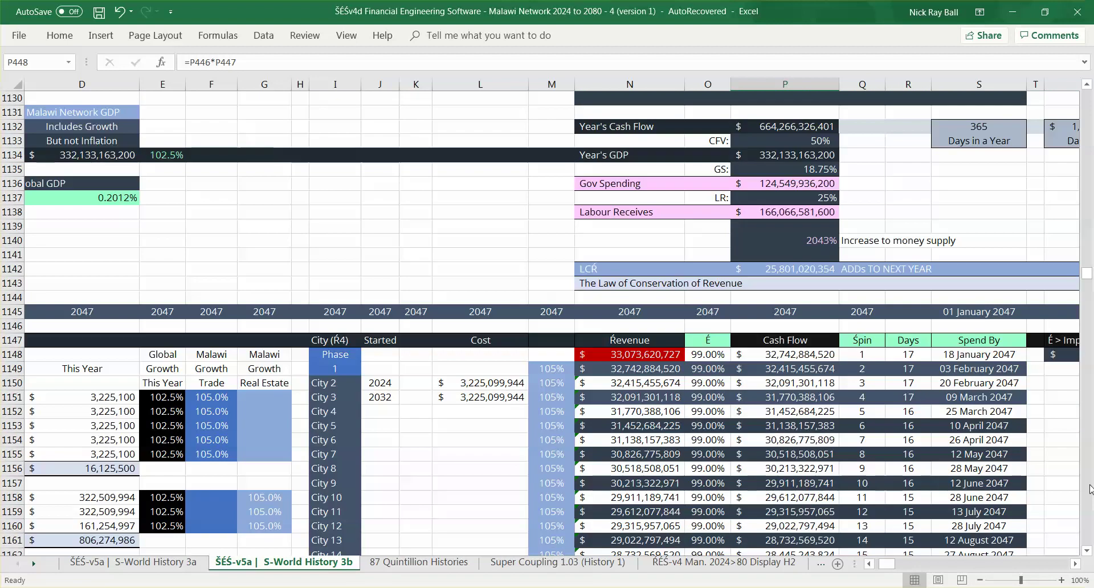
{"action": "scroll", "coordinate": [1090, 488], "scroll_direction": "down", "scroll_amount": 20}
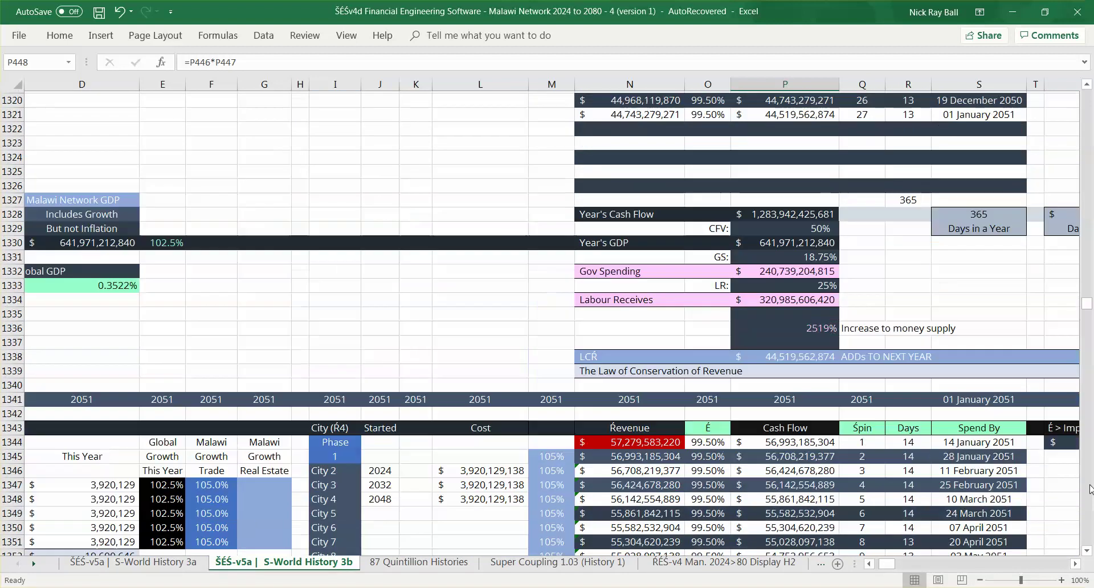
{"action": "scroll", "coordinate": [1089, 489], "scroll_direction": "down", "scroll_amount": 20}
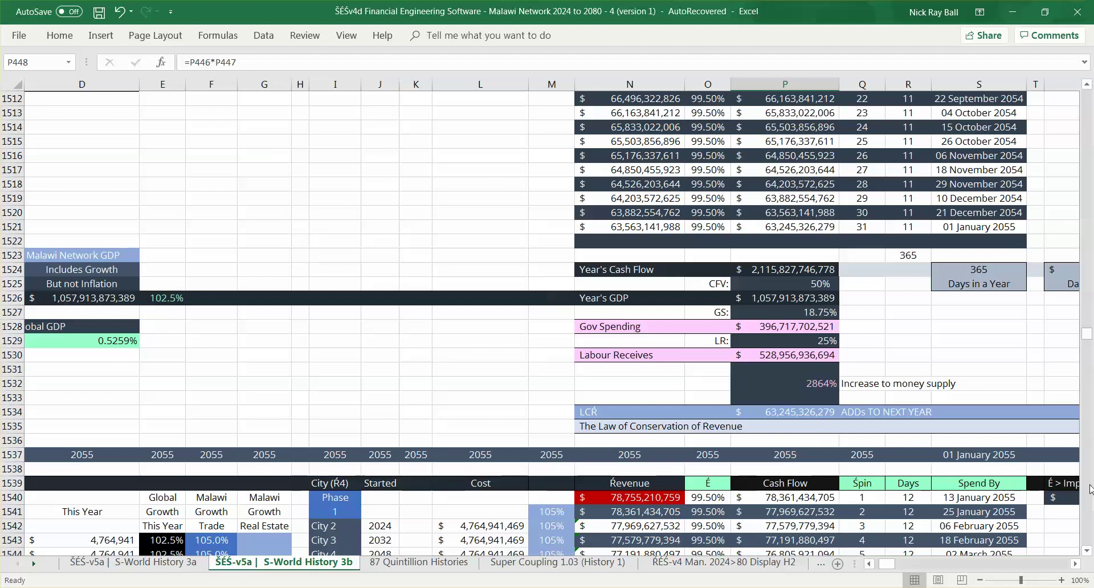
{"action": "scroll", "coordinate": [1089, 489], "scroll_direction": "down", "scroll_amount": 11}
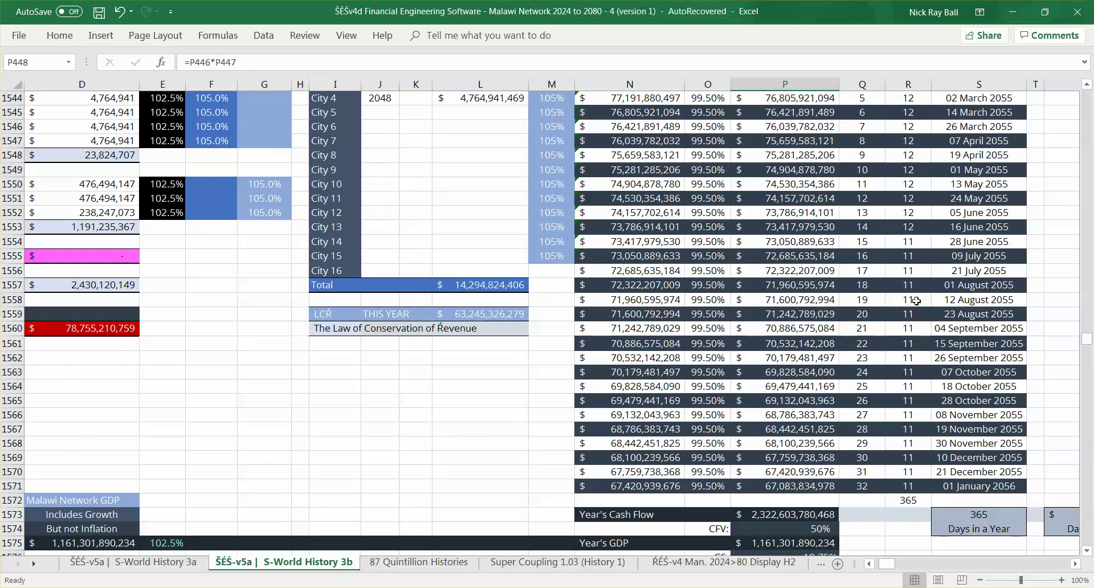
{"action": "left_click", "coordinate": [857, 376]}
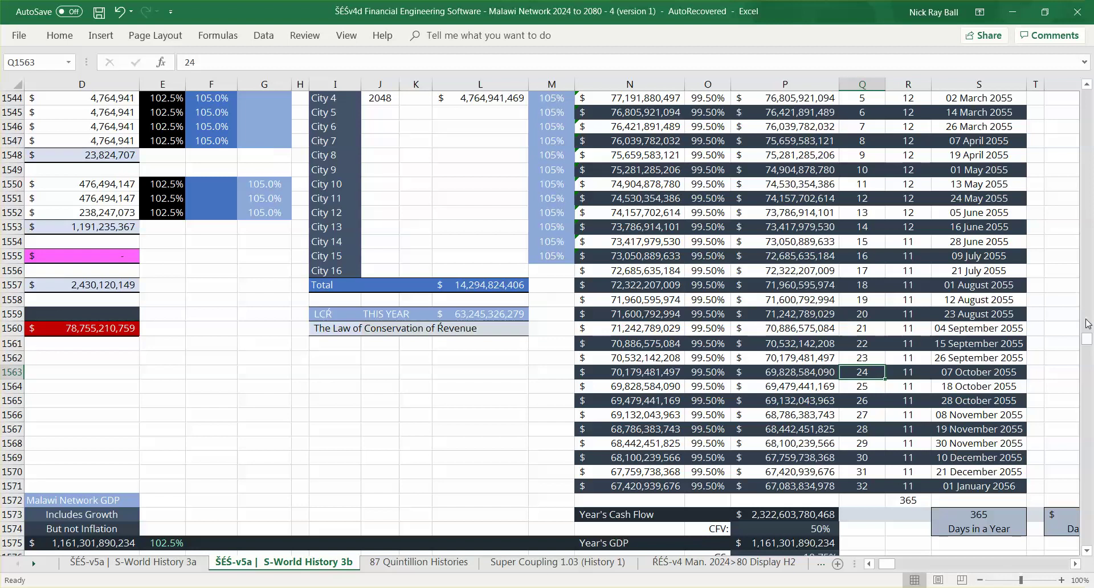
- Compare the É rates in O364, O854 and O952, and inspect the 2043 Year's Cash Flow in P985
{"action": "left_click_drag", "start_coordinate": [1088, 344], "coordinate": [1083, 158]}
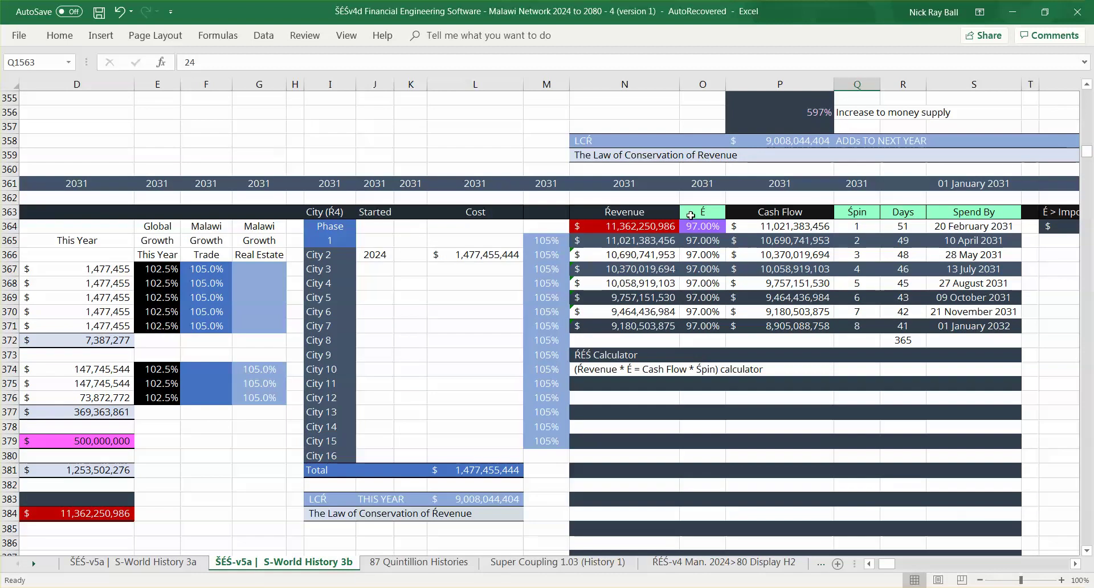
{"action": "left_click", "coordinate": [696, 225]}
{"action": "left_click_drag", "start_coordinate": [1086, 155], "coordinate": [1086, 234]}
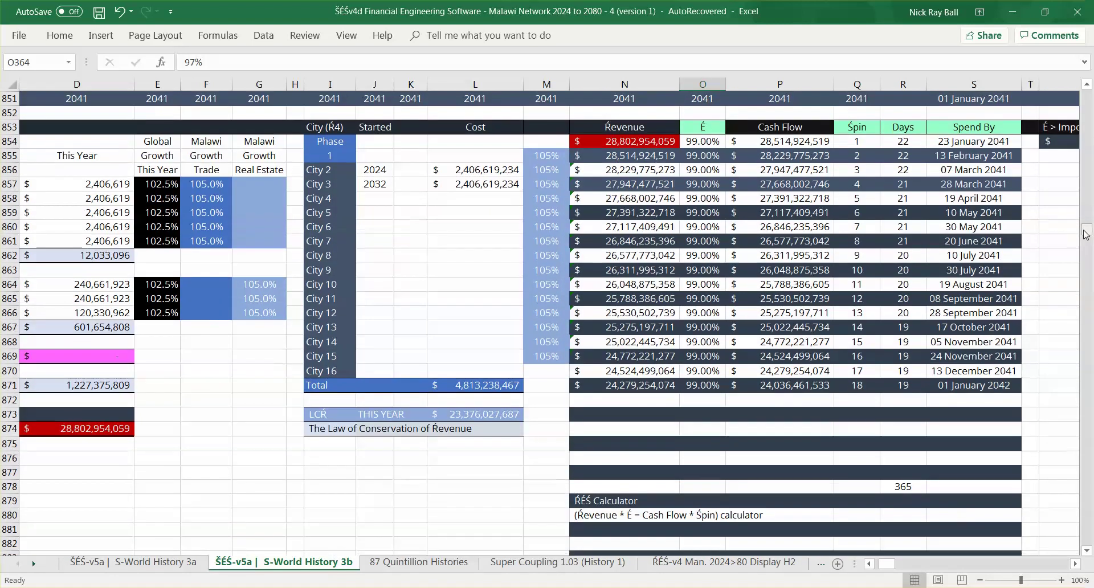
{"action": "left_click", "coordinate": [704, 138]}
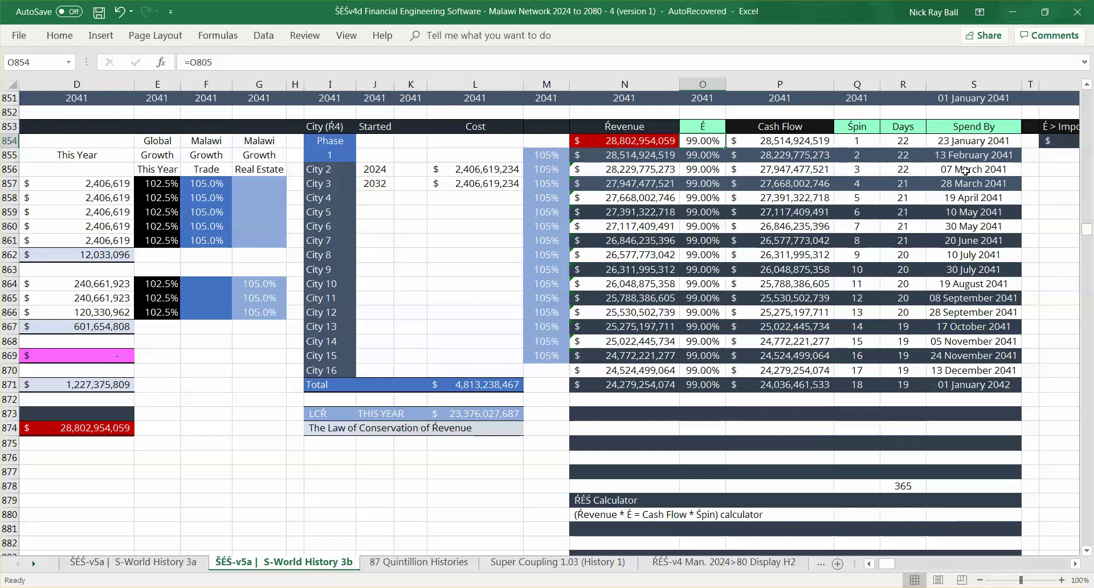
{"action": "left_click_drag", "start_coordinate": [1085, 231], "coordinate": [1085, 244]}
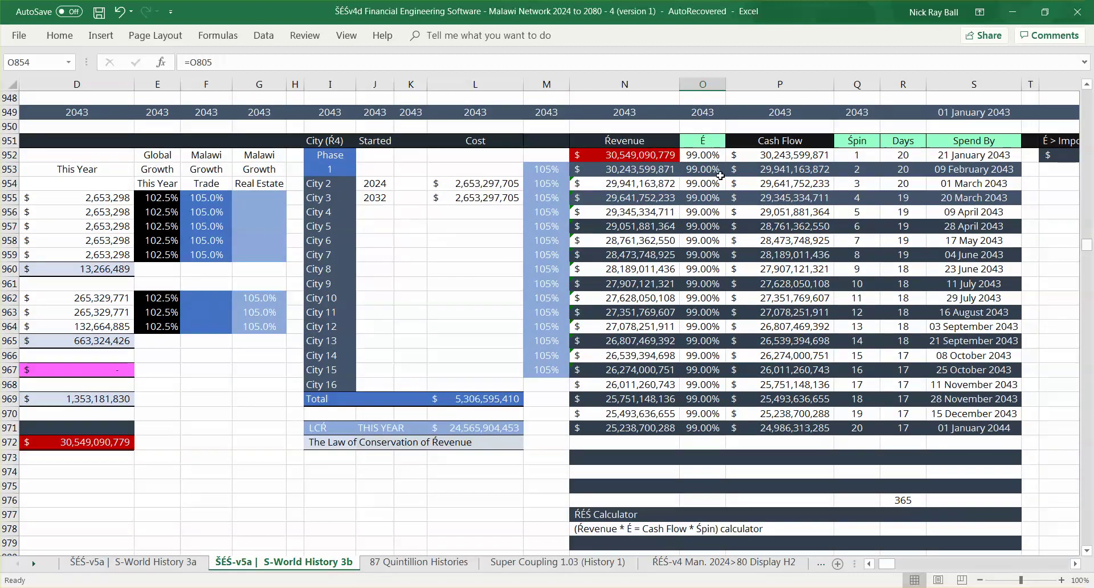
{"action": "left_click", "coordinate": [701, 155]}
{"action": "left_click", "coordinate": [1087, 550]}
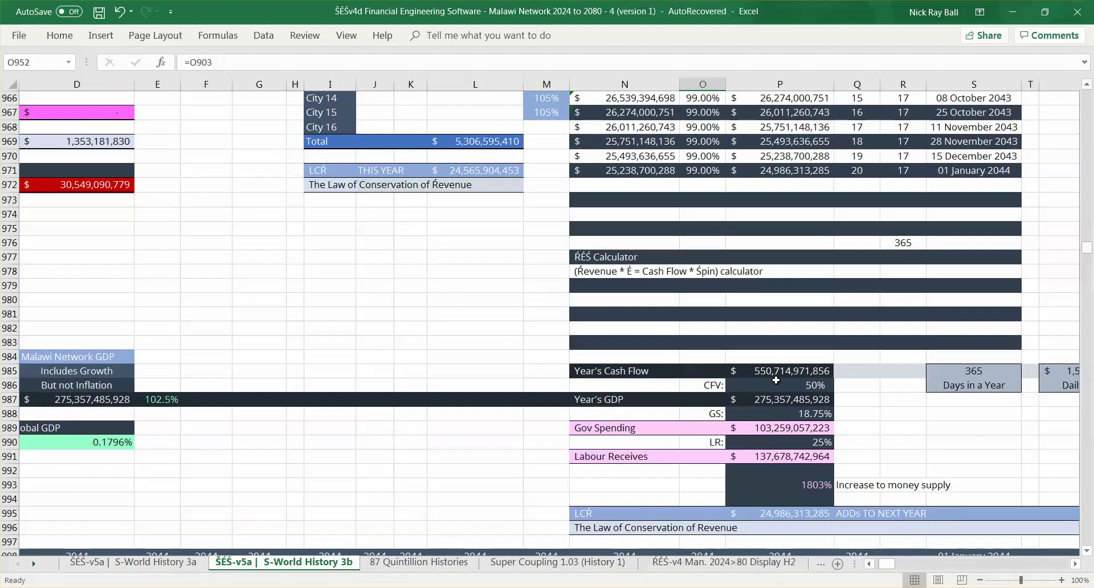
{"action": "left_click", "coordinate": [801, 370]}
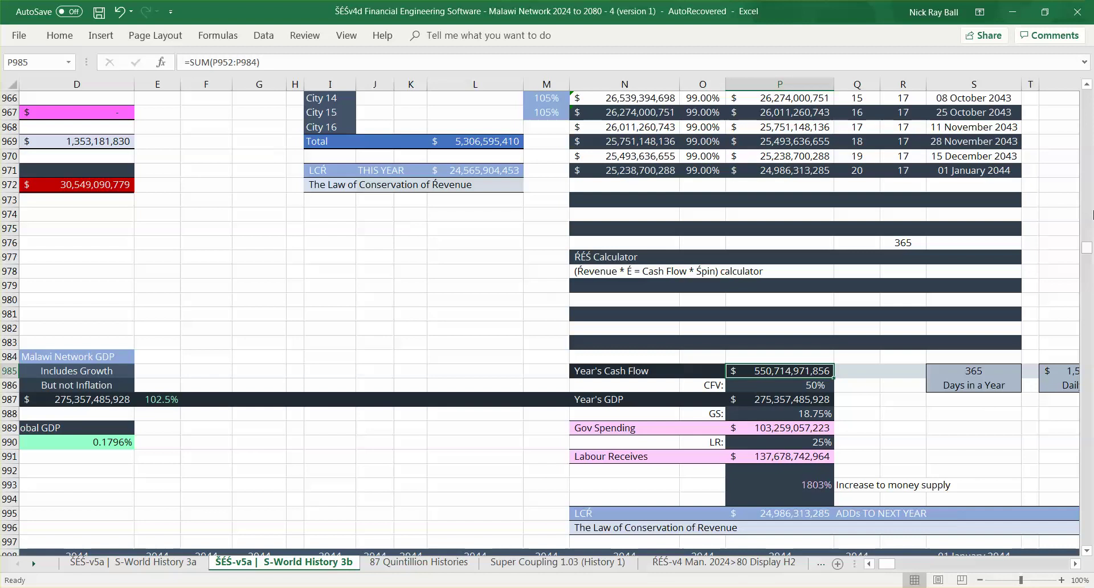
- Try an É rate of 95% in O952 for 2043, check the year's totals, and undo the change
{"action": "left_click", "coordinate": [1088, 145]}
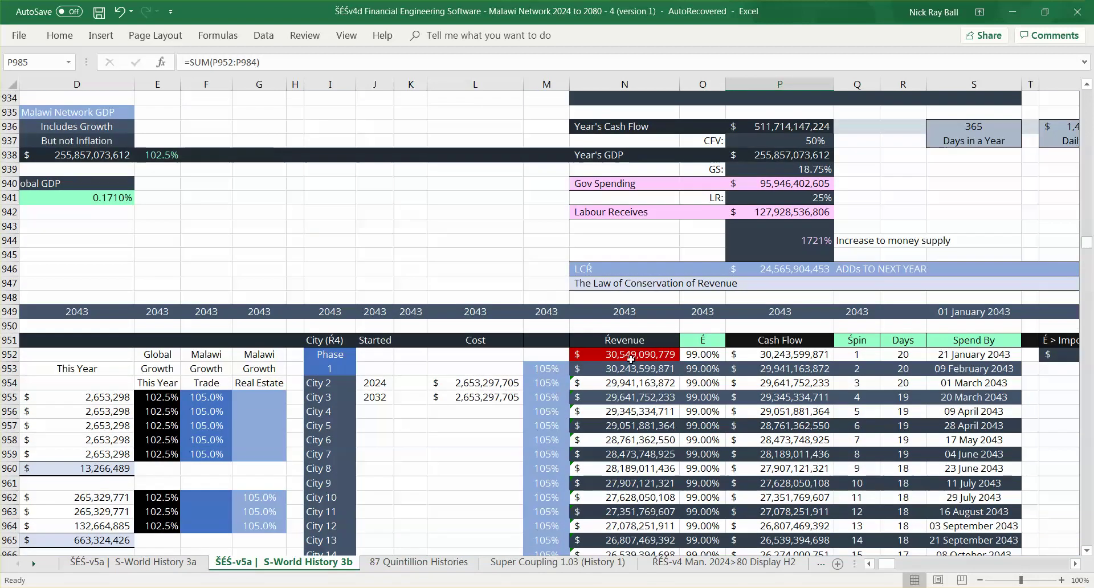
{"action": "left_click", "coordinate": [699, 357]}
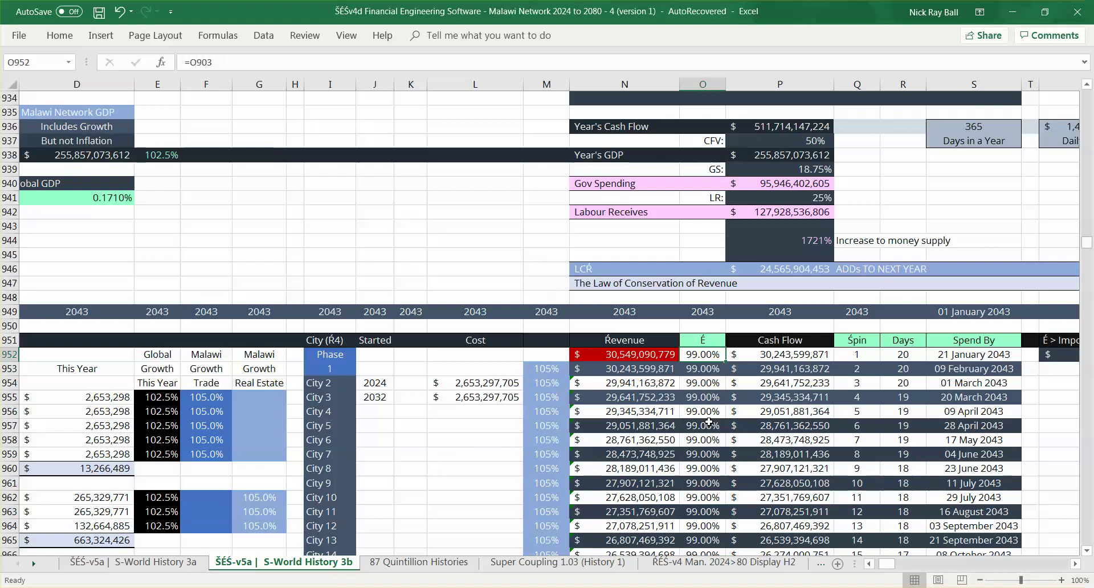
{"action": "type", "text": "95%"}
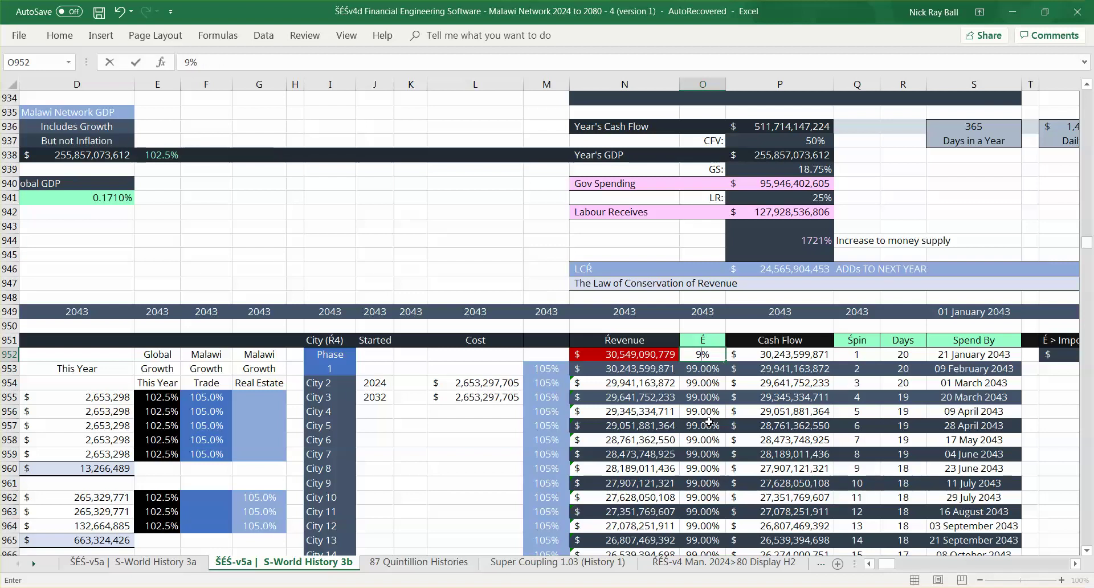
{"action": "key", "text": "Return"}
{"action": "left_click", "coordinate": [1088, 371]}
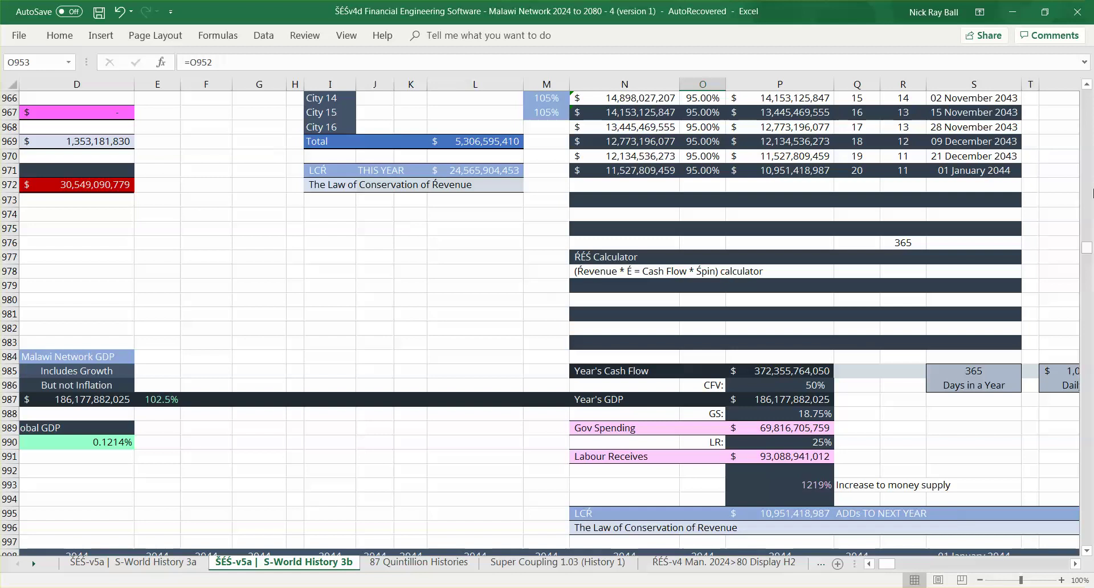
{"action": "left_click", "coordinate": [1089, 194]}
{"action": "key", "text": "ctrl+z"}
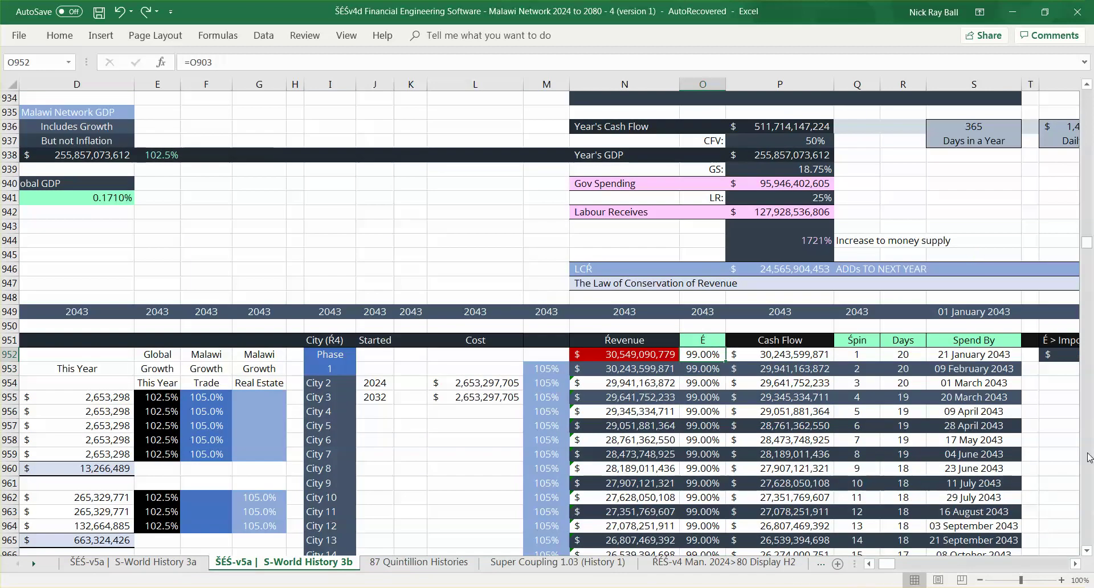
- Inspect the 2060 City (Ŕ4) entries and the Started years of City 2, City 3 and City 4
{"action": "left_click_drag", "start_coordinate": [1089, 242], "coordinate": [1086, 338]}
{"action": "scroll", "coordinate": [1089, 481], "scroll_direction": "down", "scroll_amount": 20}
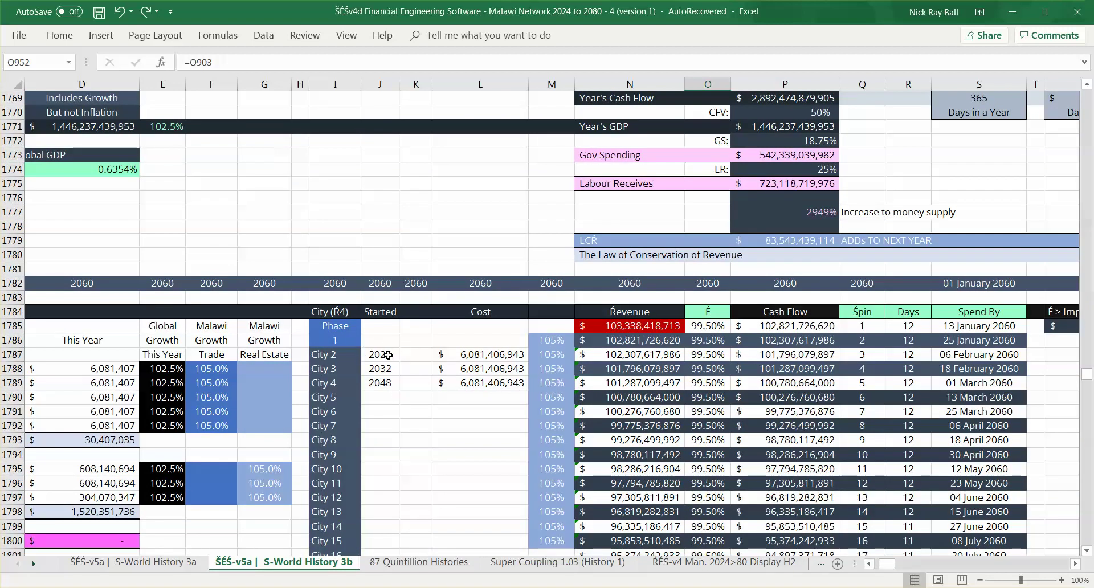
{"action": "left_click", "coordinate": [479, 354]}
{"action": "left_click", "coordinate": [341, 357]}
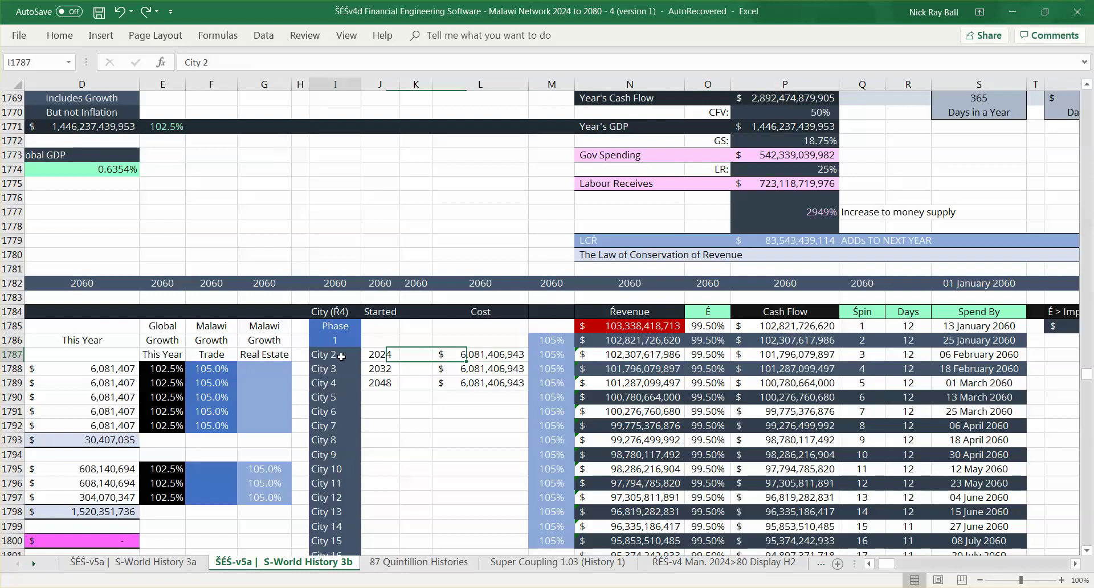
{"action": "left_click", "coordinate": [379, 356]}
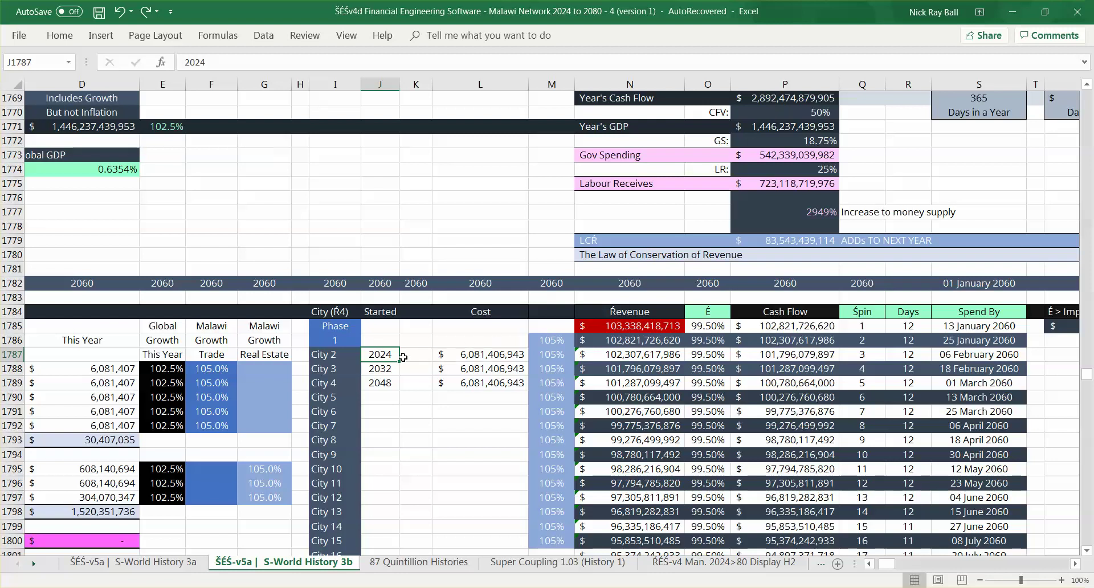
{"action": "left_click", "coordinate": [370, 372]}
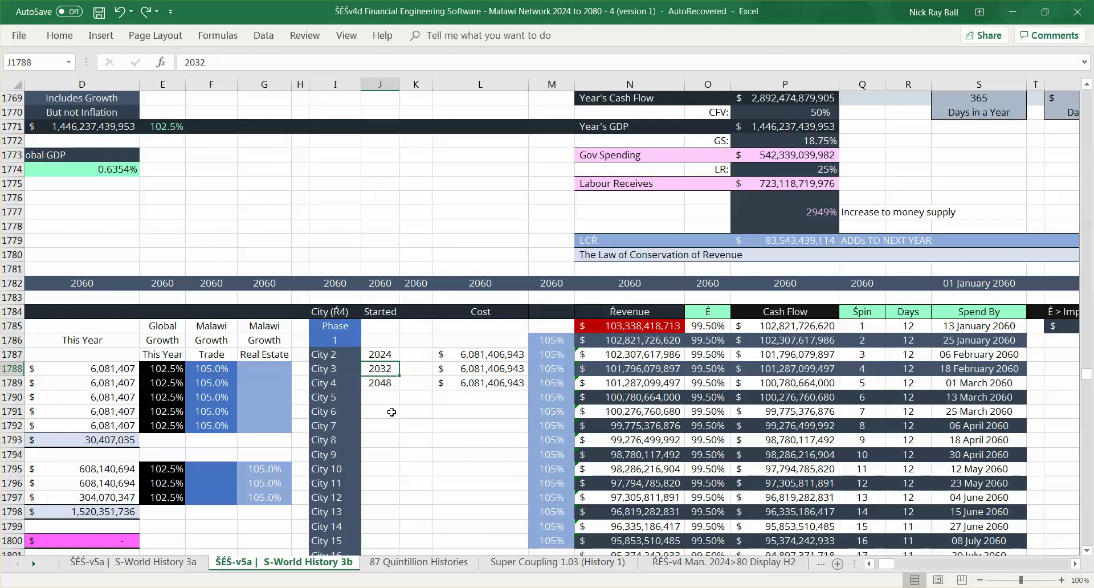
{"action": "left_click", "coordinate": [376, 383]}
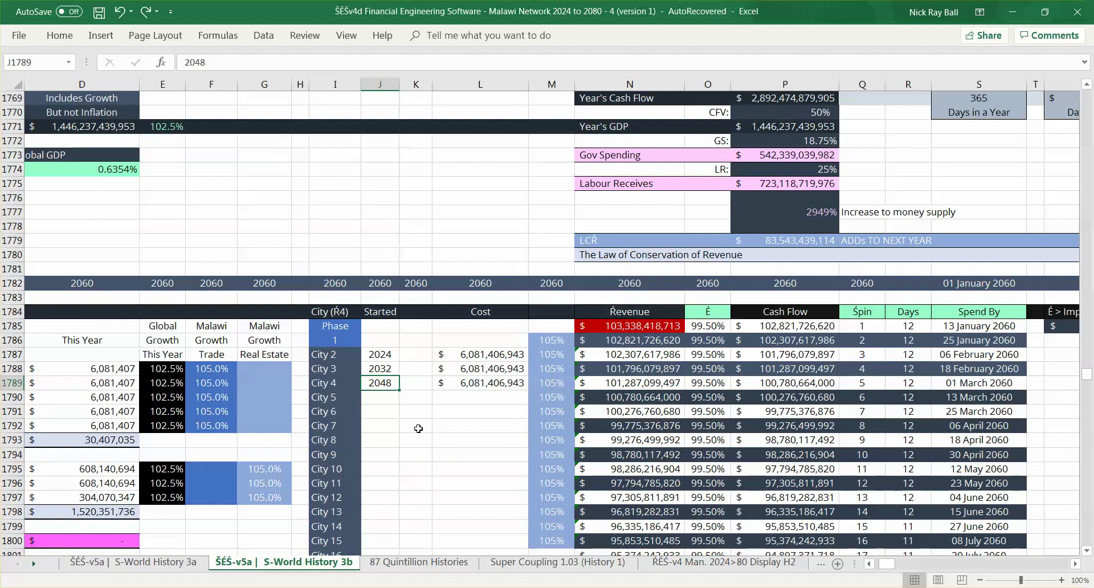
- Examine the 2060 Exports and Real Estate revenue for This Year, and the Malawi real estate growth rate in G1795
{"action": "scroll", "coordinate": [889, 566], "scroll_direction": "left", "scroll_amount": 3}
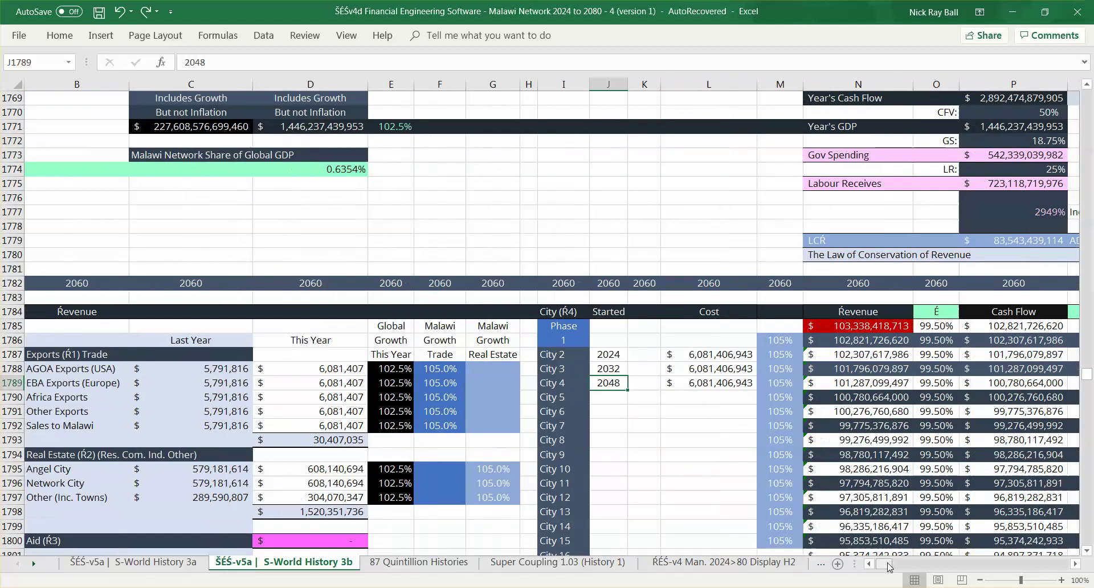
{"action": "left_click", "coordinate": [349, 372]}
{"action": "left_click_drag", "start_coordinate": [345, 394], "coordinate": [342, 439]}
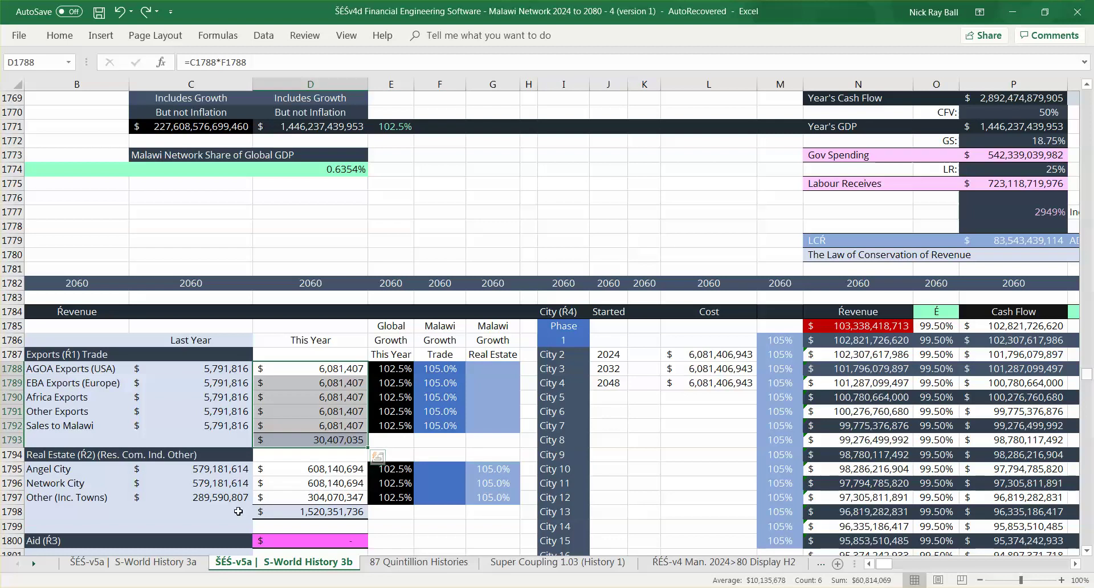
{"action": "left_click_drag", "start_coordinate": [318, 473], "coordinate": [317, 497]}
{"action": "left_click_drag", "start_coordinate": [323, 475], "coordinate": [323, 470]}
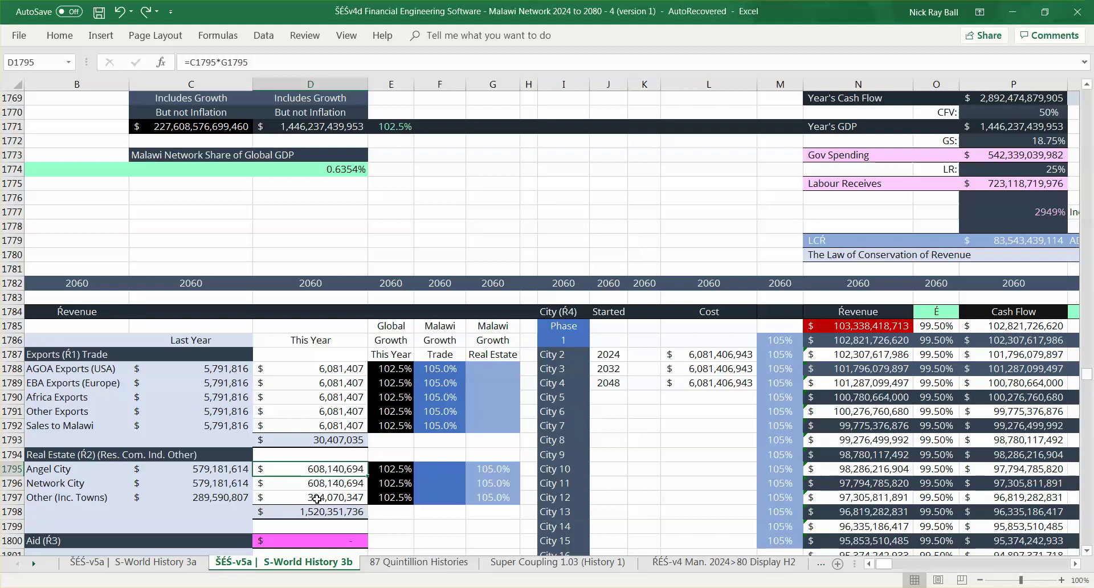
{"action": "left_click", "coordinate": [493, 466]}
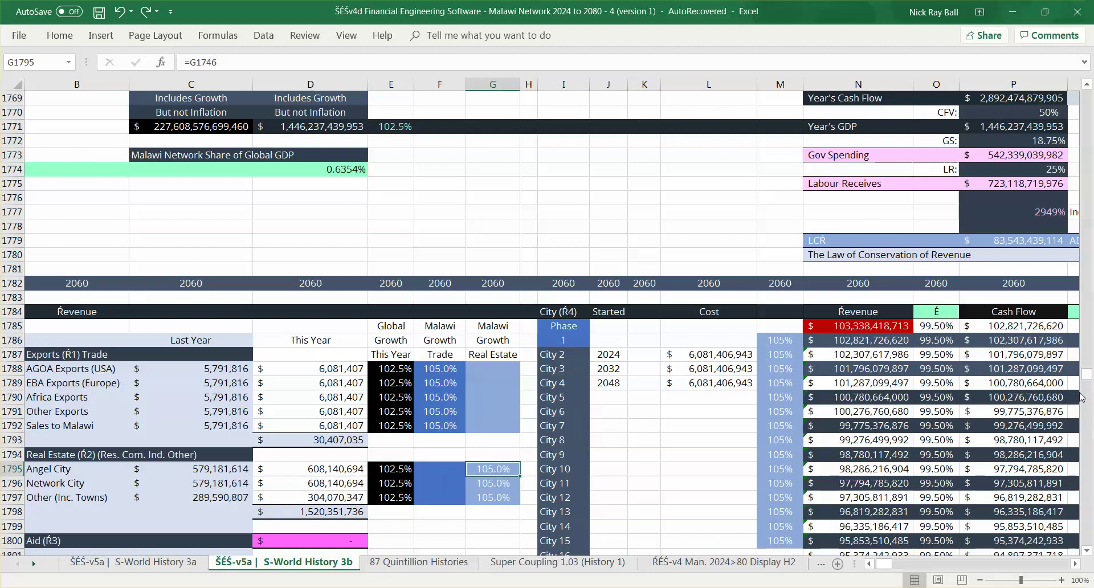
- Go to the 2080 section and inspect its Angel City 5 heading and the year in B2762
{"action": "left_click_drag", "start_coordinate": [1087, 378], "coordinate": [1086, 534]}
{"action": "left_click", "coordinate": [869, 564]}
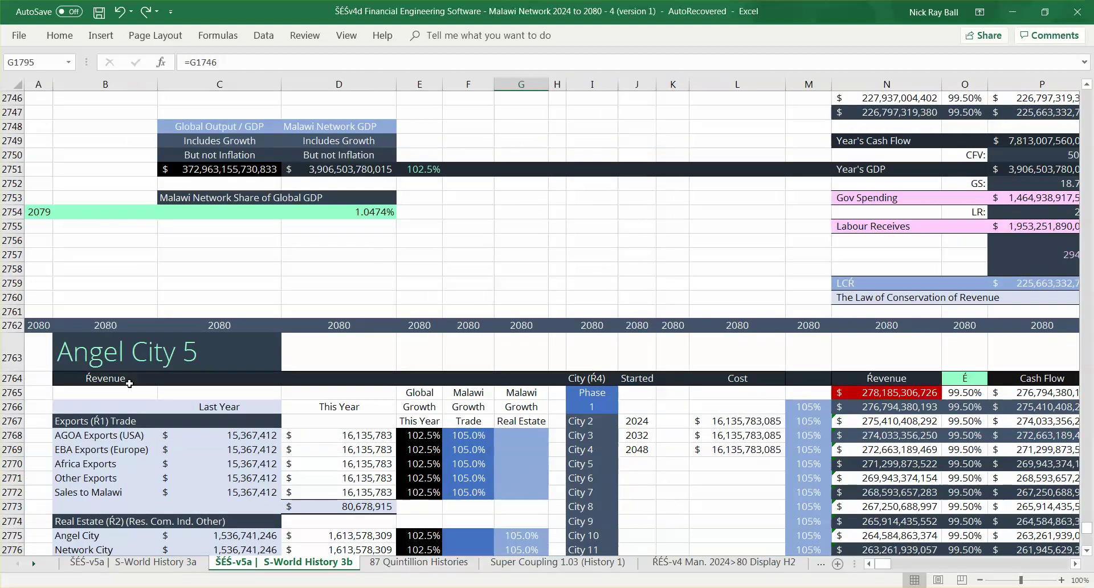
{"action": "left_click", "coordinate": [107, 356]}
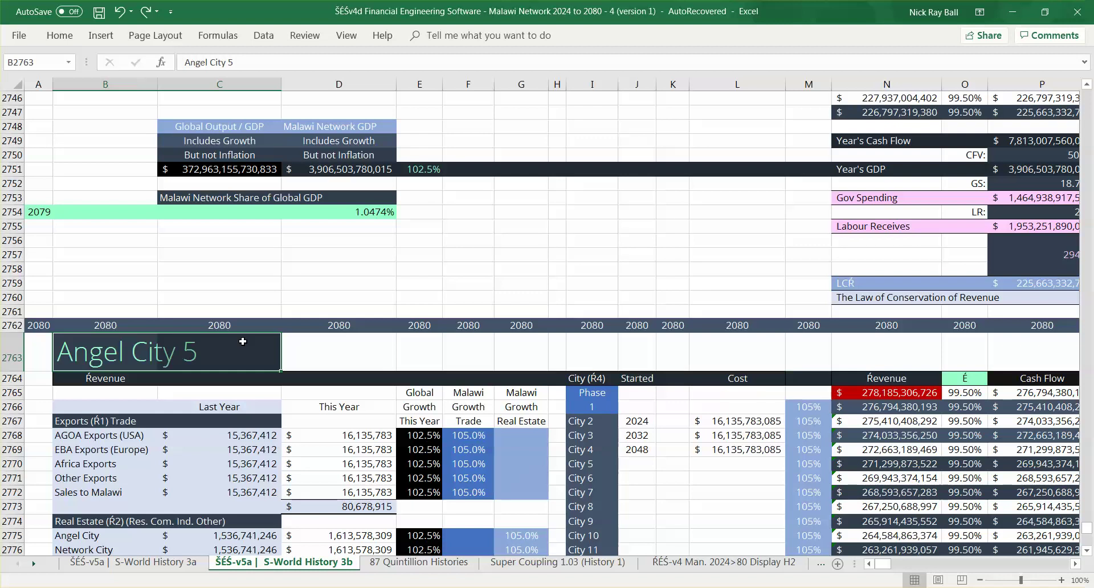
{"action": "left_click", "coordinate": [220, 296]}
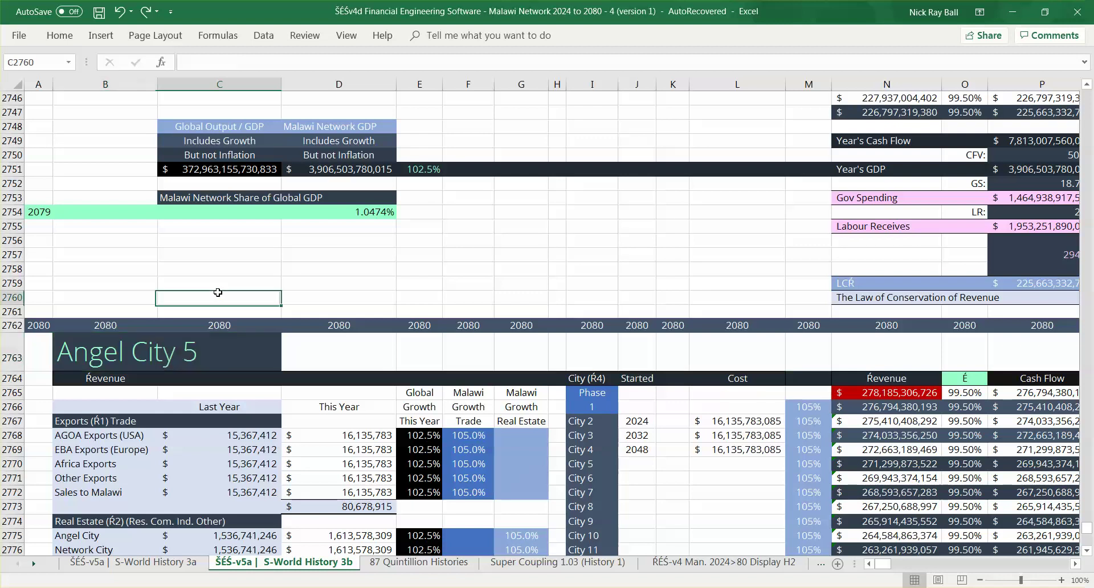
{"action": "left_click", "coordinate": [106, 352]}
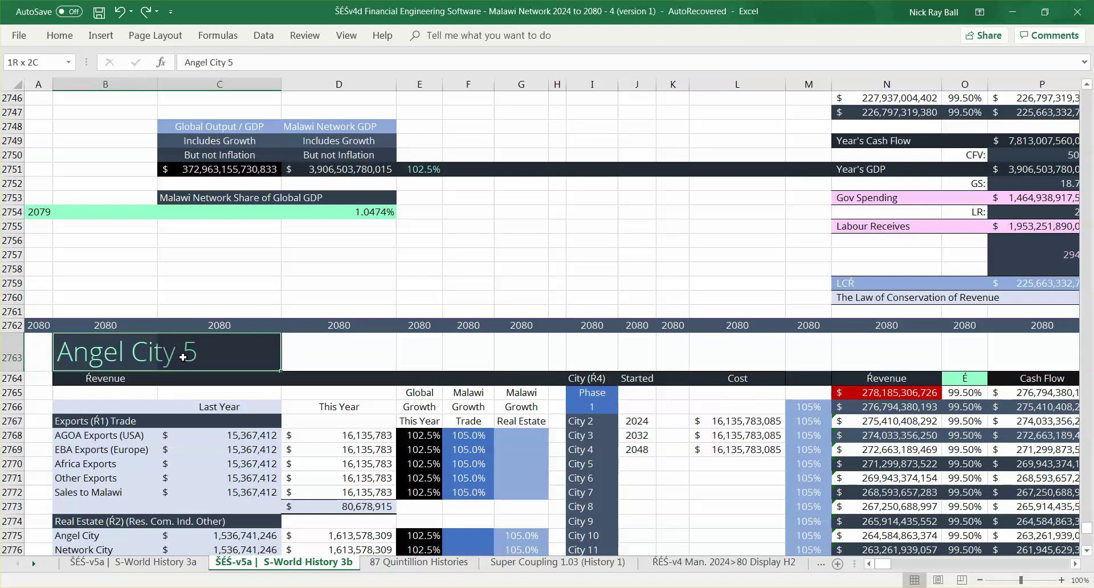
{"action": "left_click", "coordinate": [98, 322]}
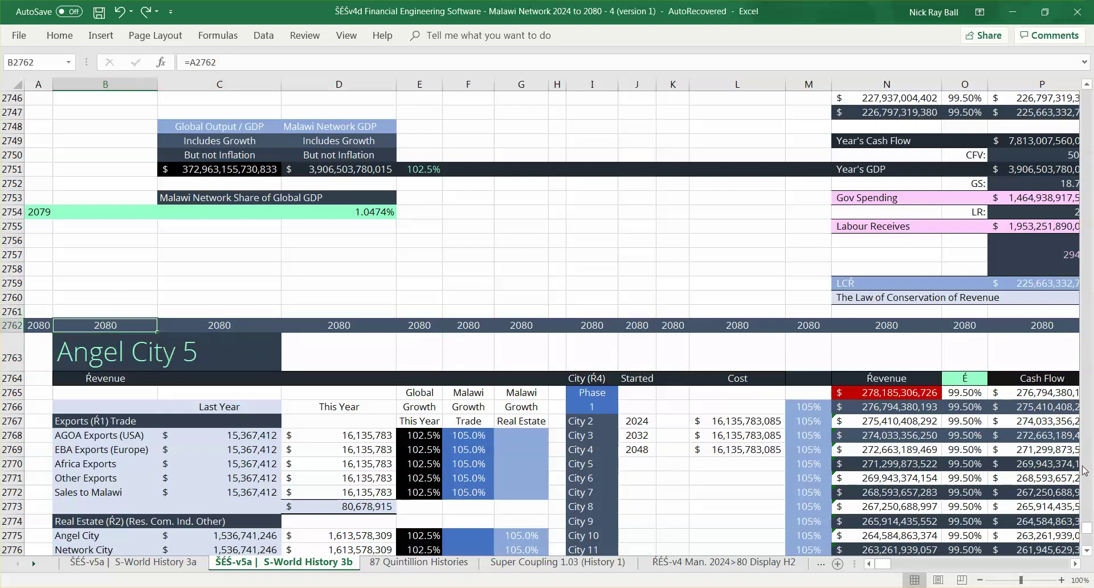
- Review the 2080 revenue totals and inspect the Malawi Network Share of Global GDP in D2803
{"action": "left_click", "coordinate": [1087, 551]}
{"action": "scroll", "coordinate": [1087, 556], "scroll_direction": "down", "scroll_amount": 6}
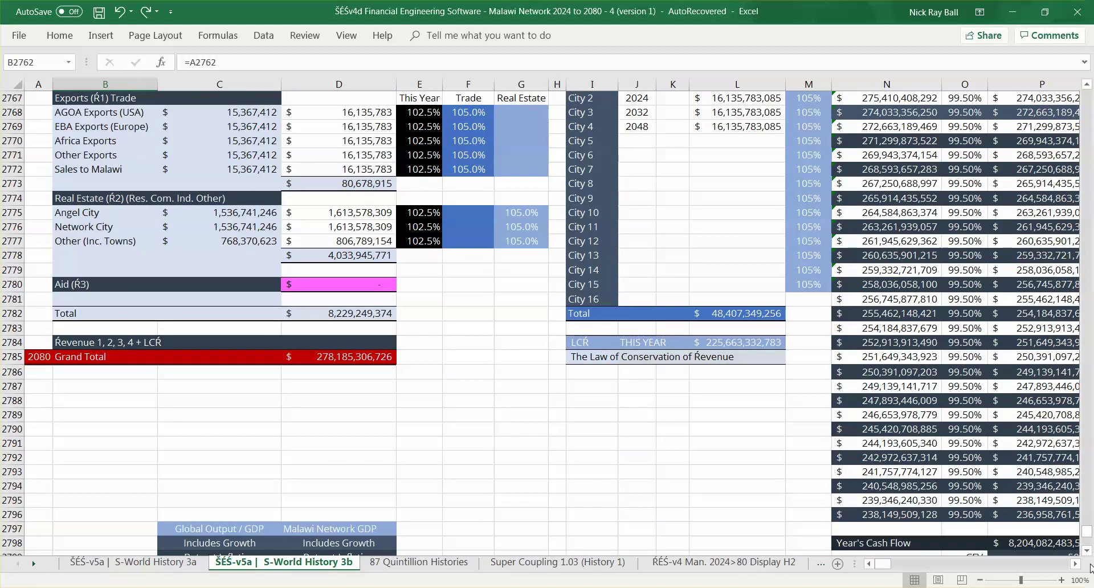
{"action": "scroll", "coordinate": [1087, 556], "scroll_direction": "down", "scroll_amount": 7}
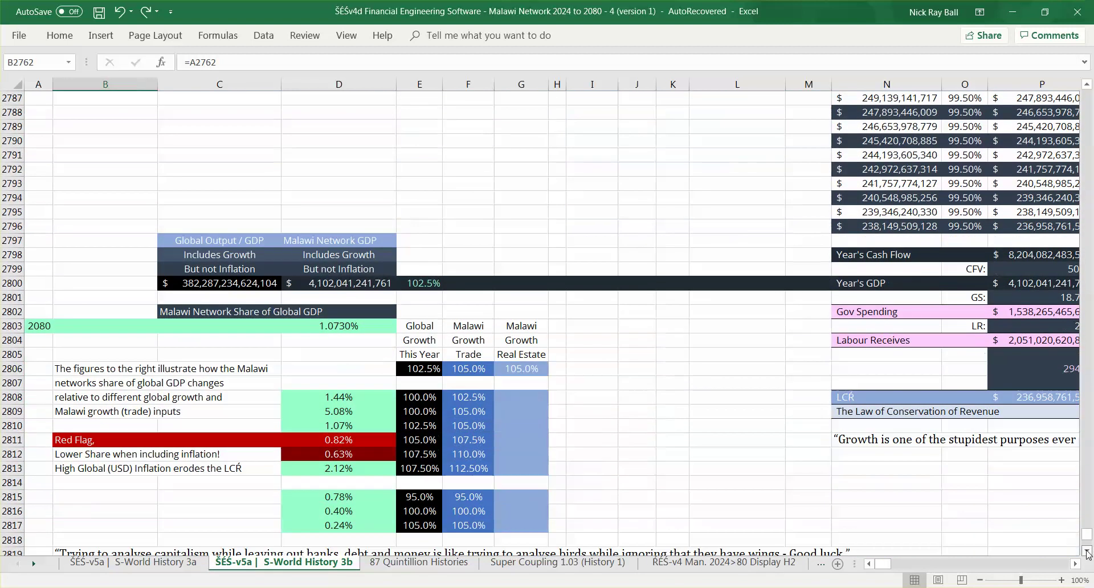
{"action": "left_click", "coordinate": [335, 328]}
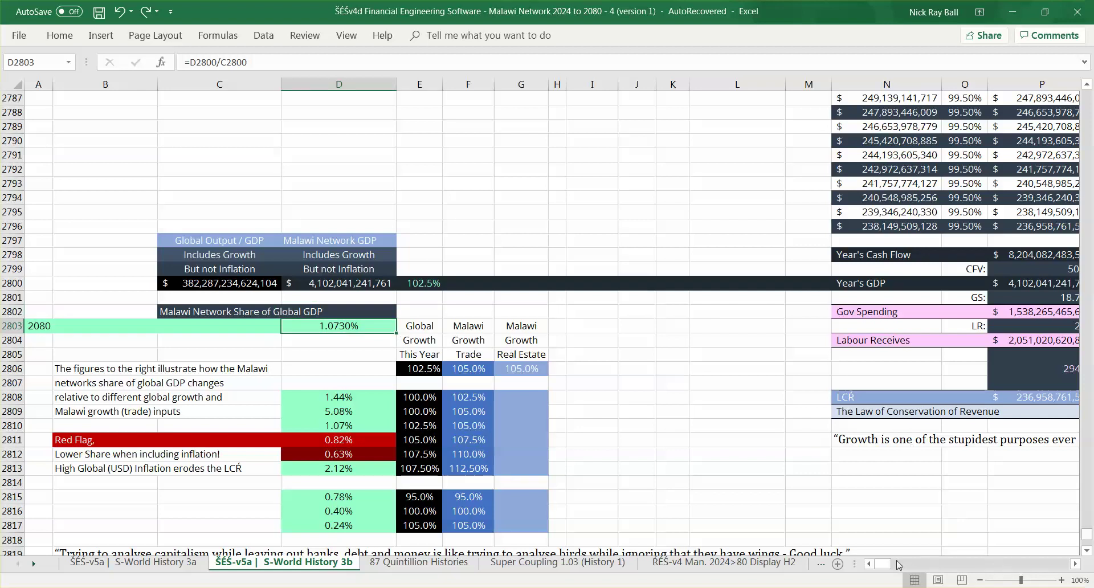
- Inspect the 2080 calculator's final spin and É rate, the LCŔ carried forward, the growth quotation and the Year's Cash Flow
{"action": "left_click_drag", "start_coordinate": [882, 565], "coordinate": [889, 564]}
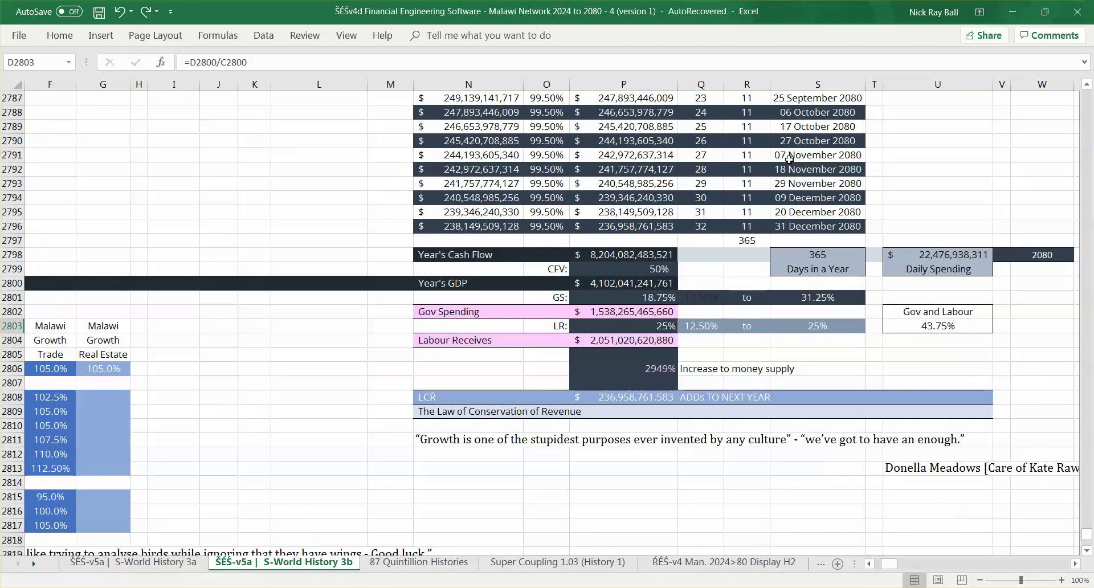
{"action": "left_click", "coordinate": [701, 226]}
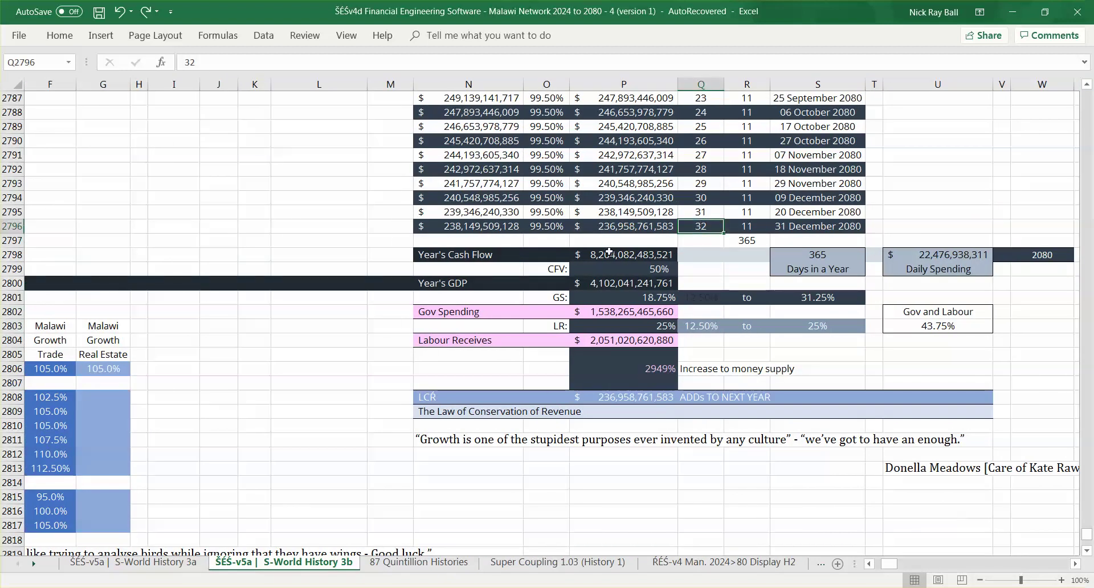
{"action": "left_click", "coordinate": [539, 226]}
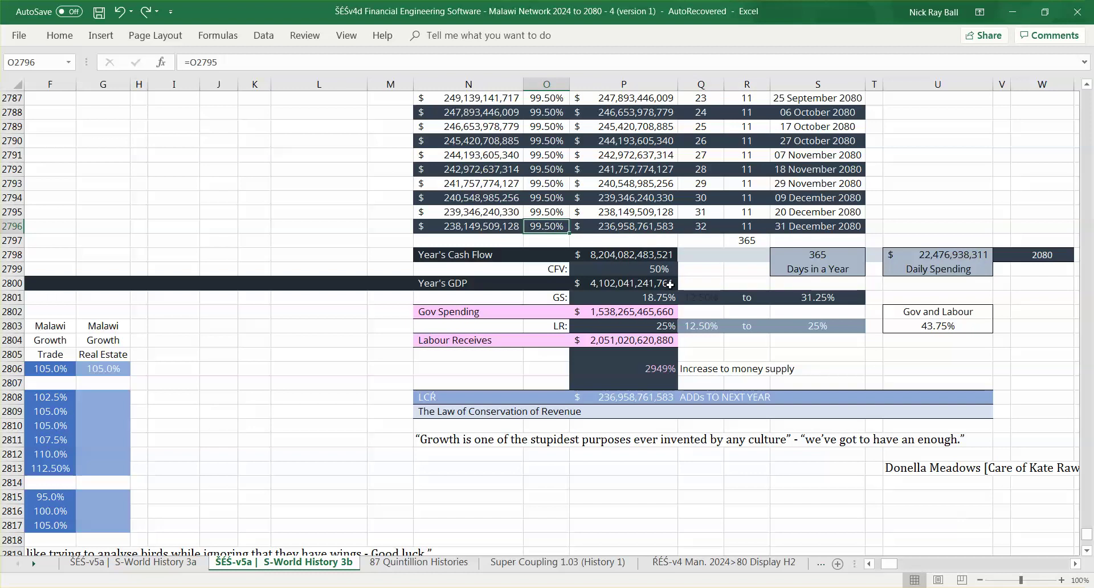
{"action": "left_click", "coordinate": [612, 397]}
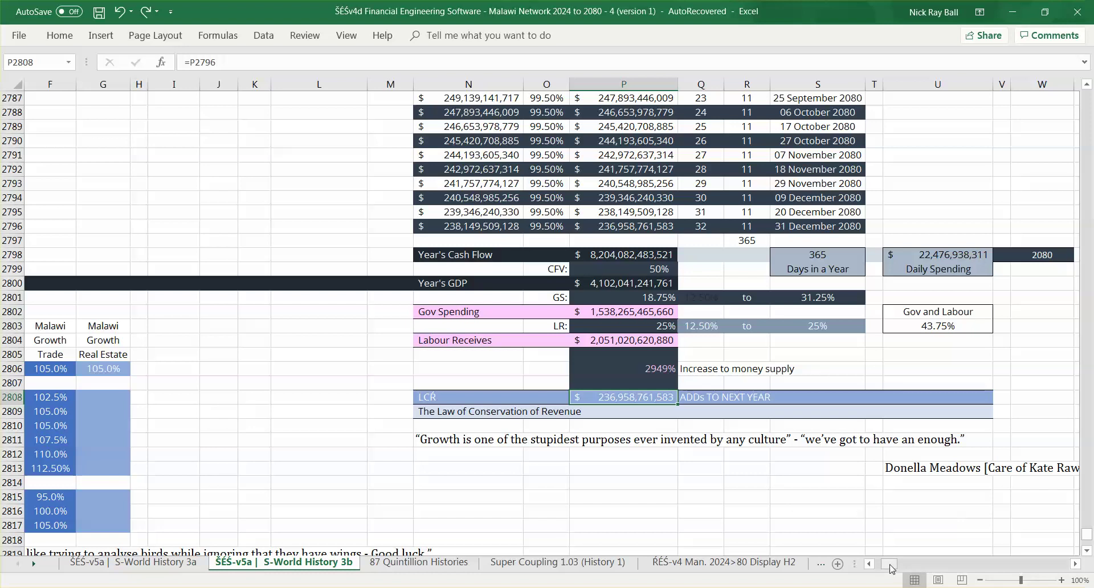
{"action": "left_click_drag", "start_coordinate": [892, 569], "coordinate": [894, 568]}
{"action": "left_click", "coordinate": [371, 444]}
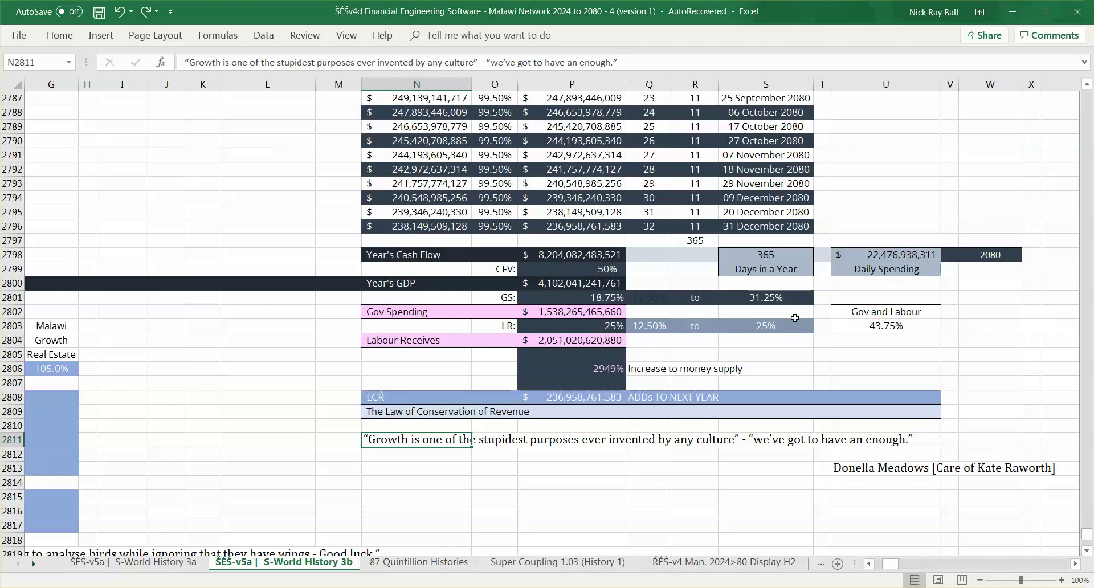
{"action": "left_click", "coordinate": [563, 255]}
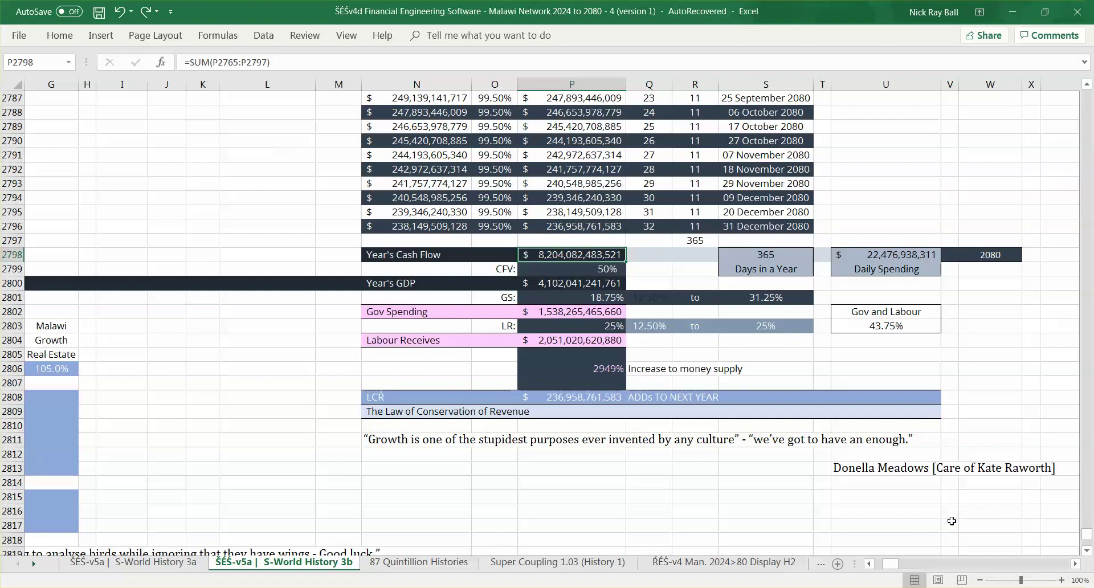
- Examine the 2080 share of global GDP and the comparison table of global and Malawi trade growth rates, starting with row 2808
{"action": "left_click_drag", "start_coordinate": [890, 563], "coordinate": [882, 564]}
{"action": "left_click", "coordinate": [336, 323]}
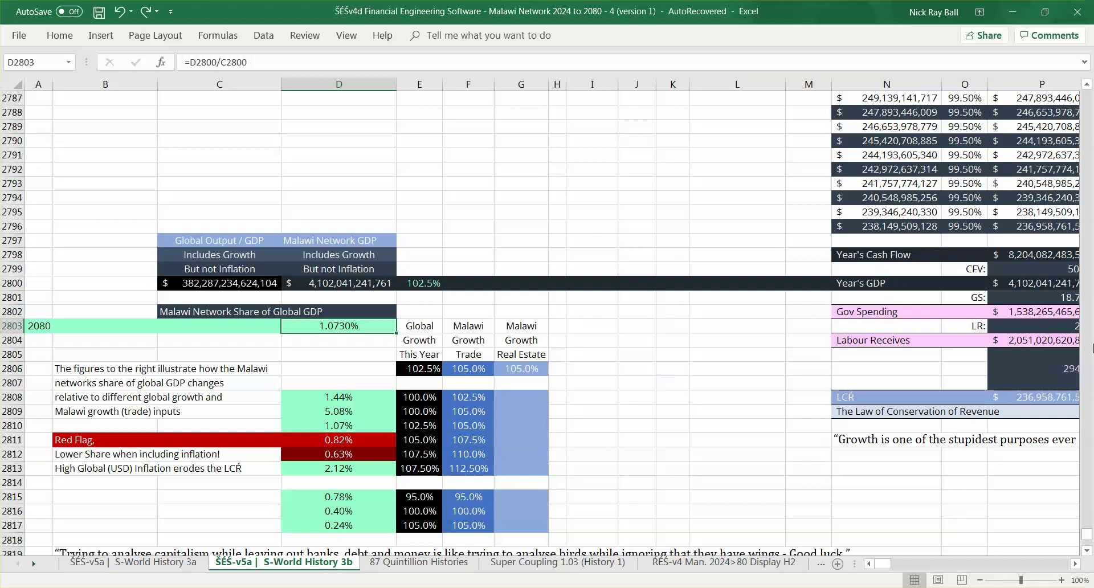
{"action": "left_click_drag", "start_coordinate": [1087, 537], "coordinate": [1086, 536]}
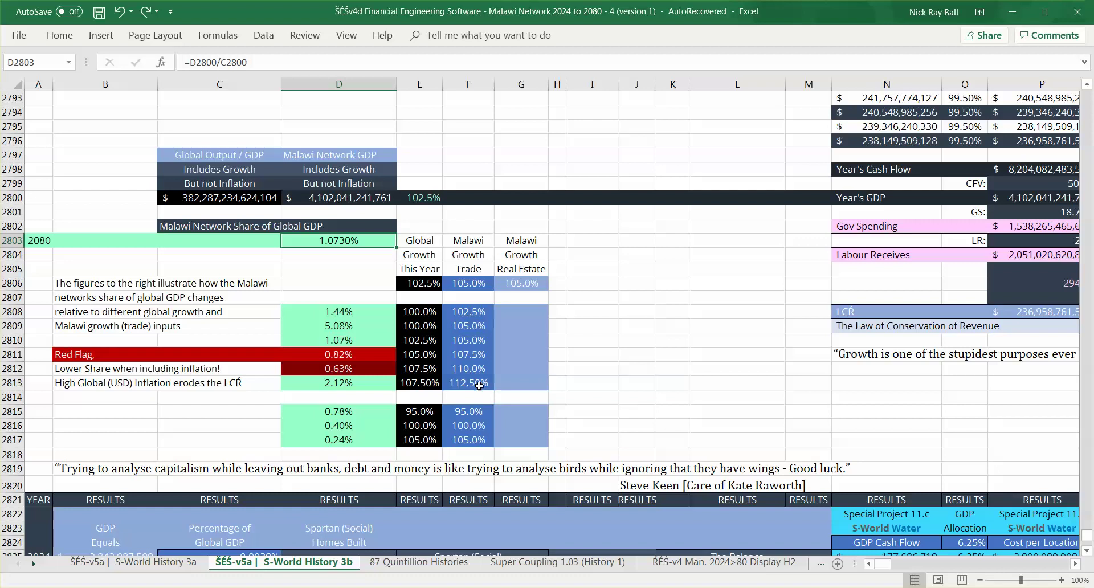
{"action": "left_click_drag", "start_coordinate": [469, 442], "coordinate": [421, 283]}
{"action": "left_click", "coordinate": [422, 313]}
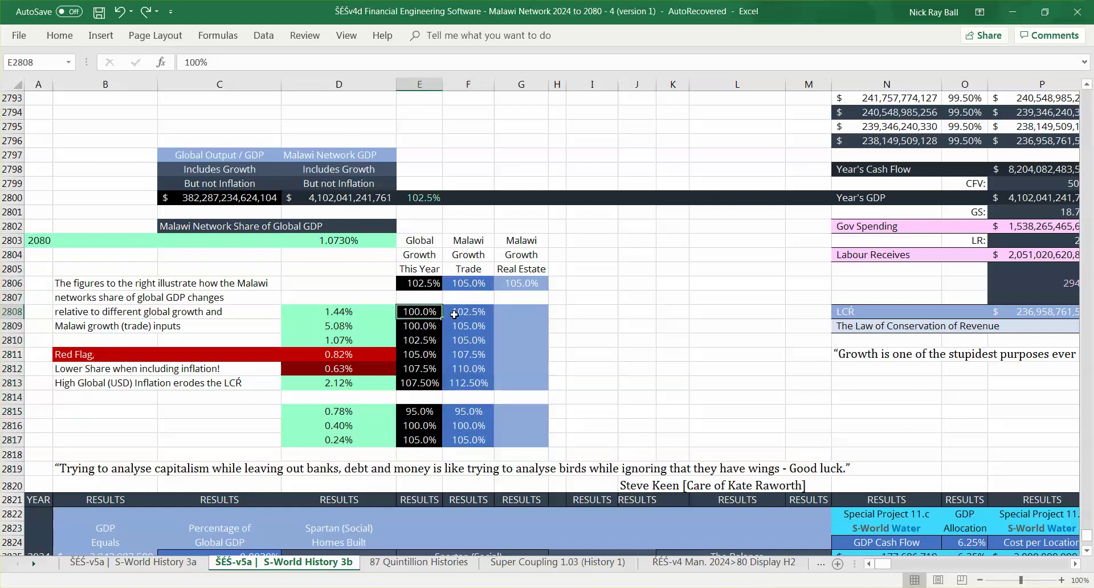
{"action": "left_click", "coordinate": [478, 311]}
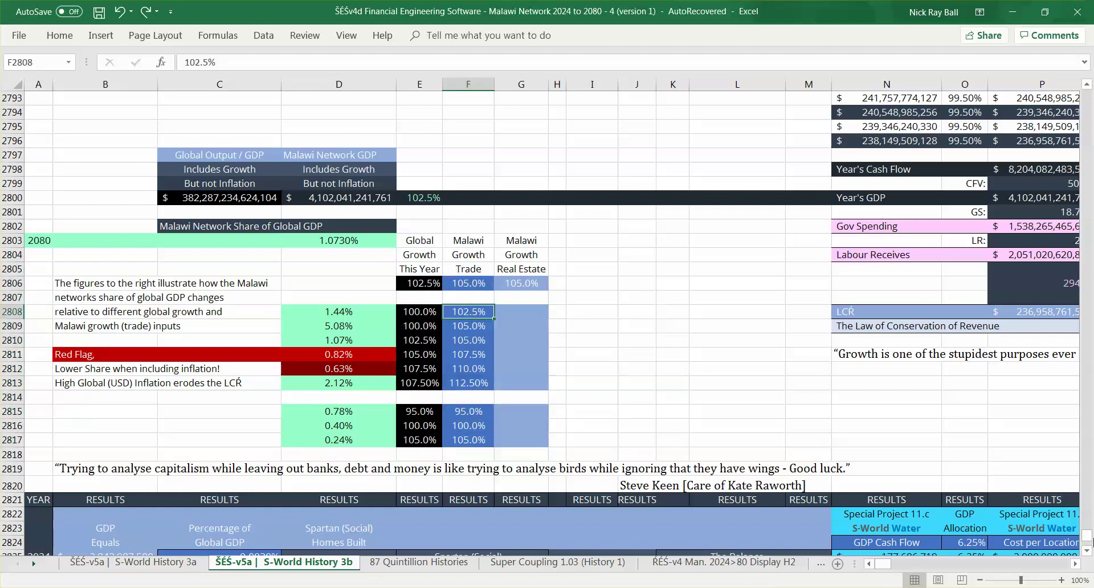
- Examine the results table's GDP for 2024 to 2080, plus the 2080 percentage of global GDP and Spartan homes built
{"action": "scroll", "coordinate": [746, 383], "scroll_direction": "down", "scroll_amount": 7}
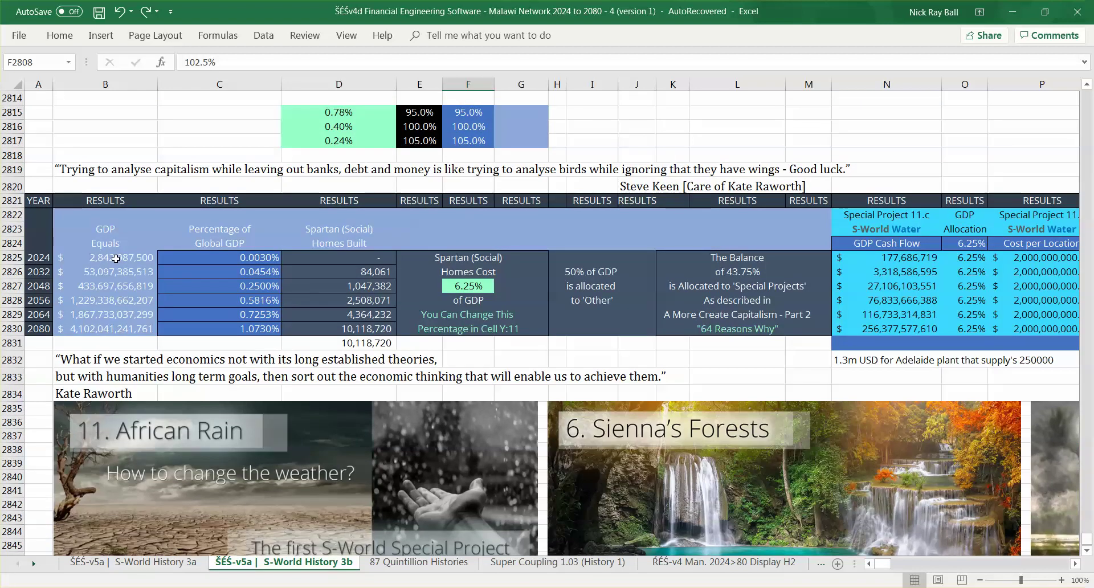
{"action": "left_click_drag", "start_coordinate": [116, 258], "coordinate": [116, 328]}
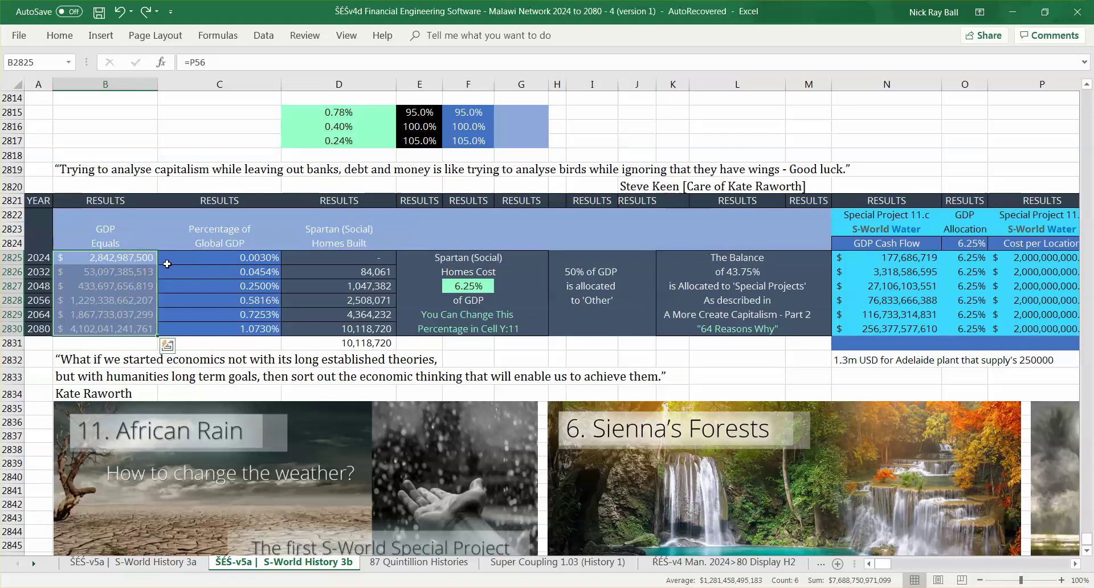
{"action": "left_click", "coordinate": [92, 286]}
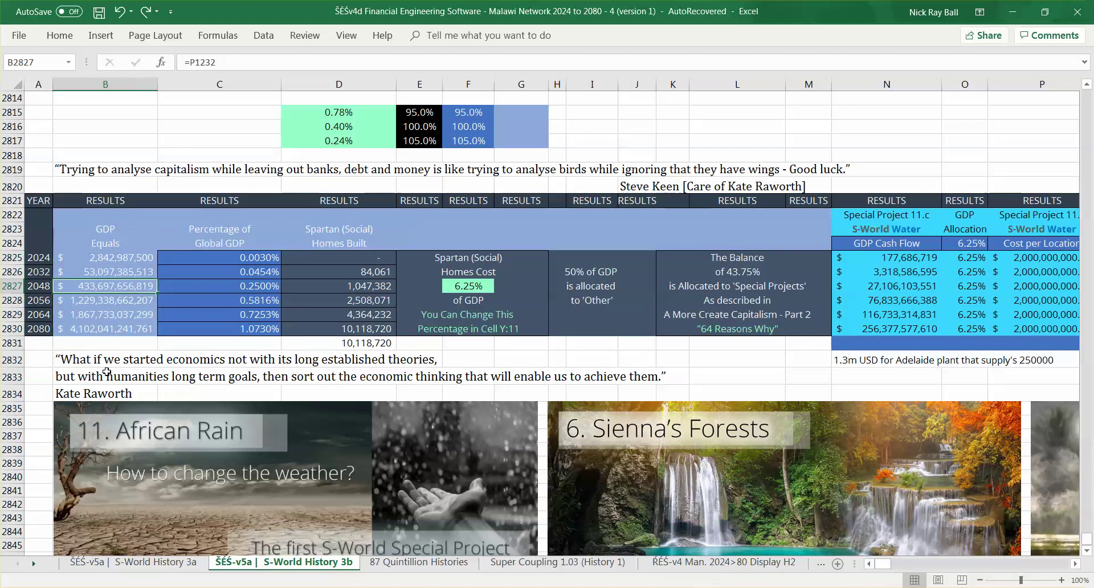
{"action": "left_click", "coordinate": [98, 329]}
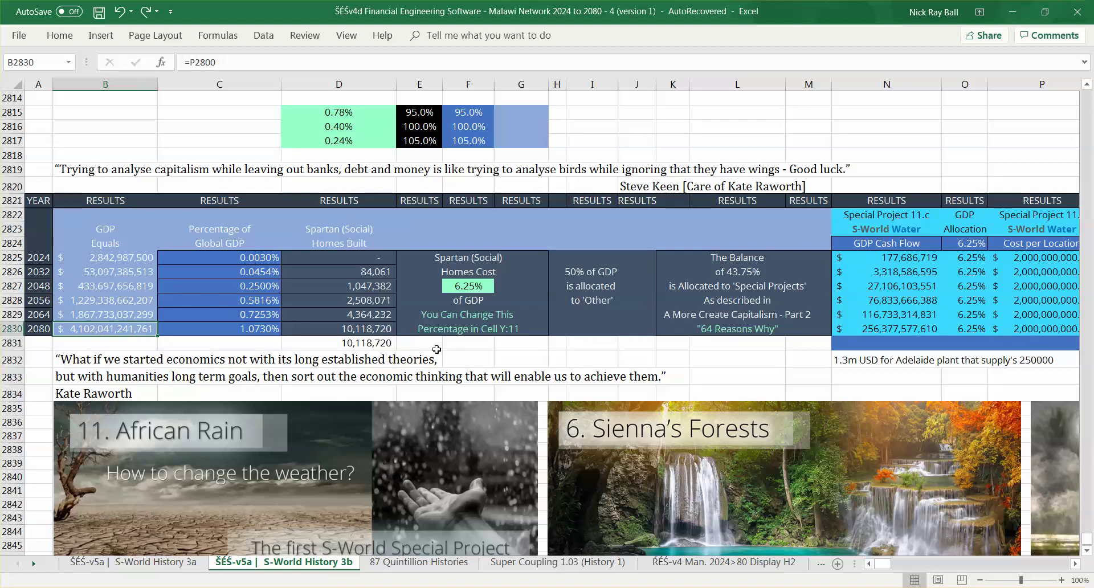
{"action": "left_click", "coordinate": [251, 330]}
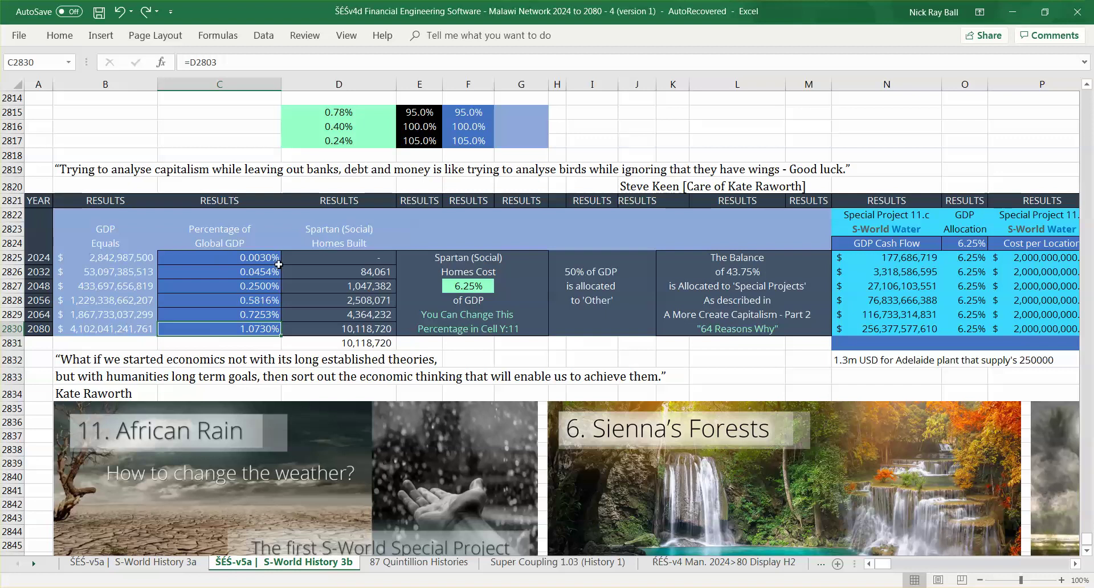
{"action": "left_click", "coordinate": [382, 331]}
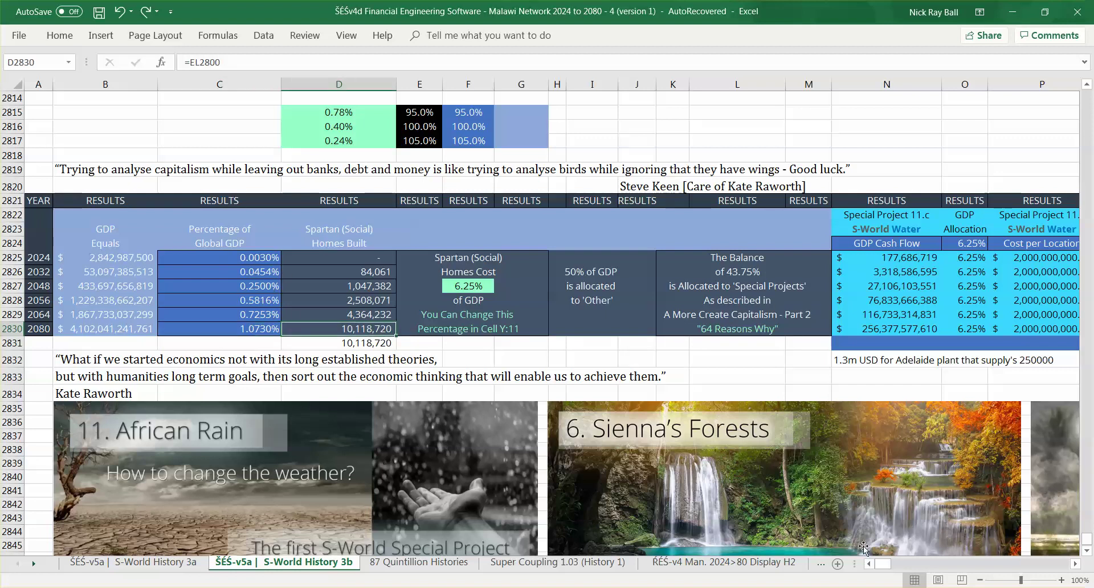
- Inspect the S-World Water special project results and the formula for the number of plants in 2024
{"action": "left_click", "coordinate": [884, 564]}
{"action": "left_click_drag", "start_coordinate": [884, 563], "coordinate": [889, 564]}
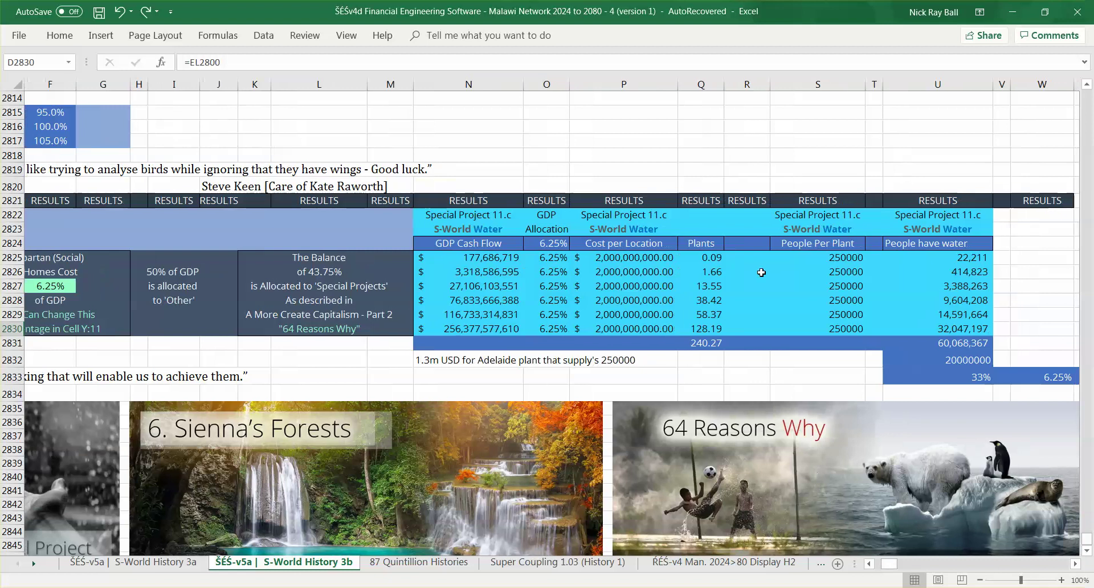
{"action": "left_click", "coordinate": [701, 258]}
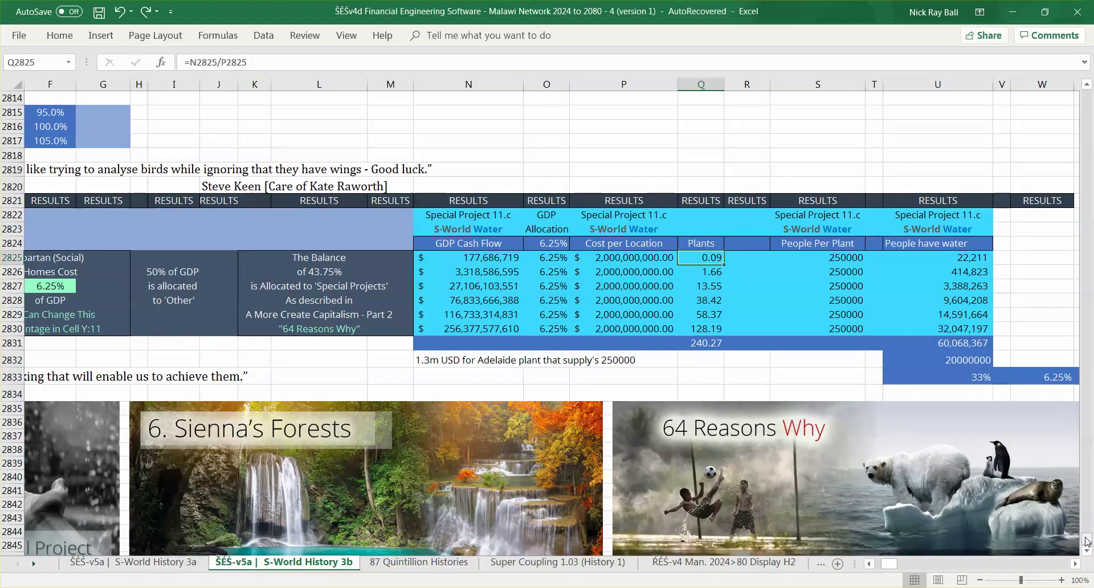
- Return to the start of the sheet with the initial growth rates and the 2024 section
{"action": "left_click_drag", "start_coordinate": [1087, 541], "coordinate": [1088, 91]}
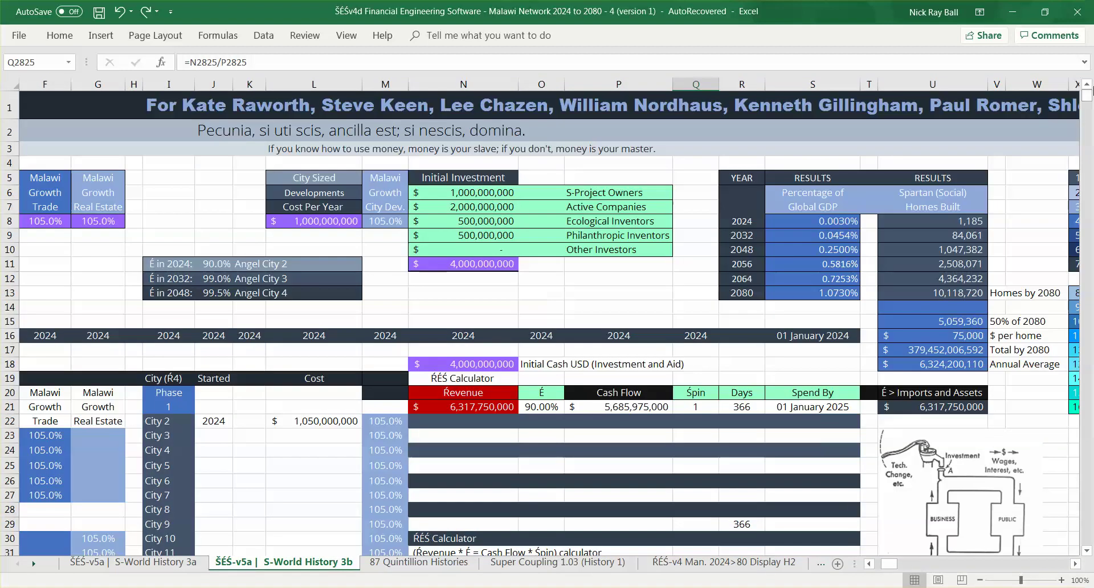
{"action": "left_click_drag", "start_coordinate": [890, 564], "coordinate": [877, 570]}
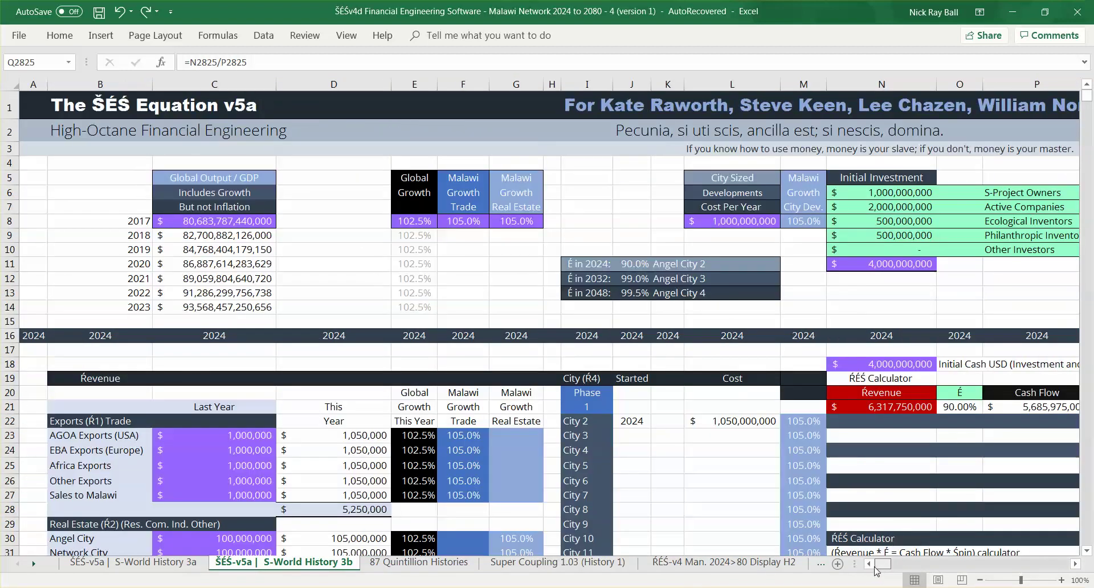